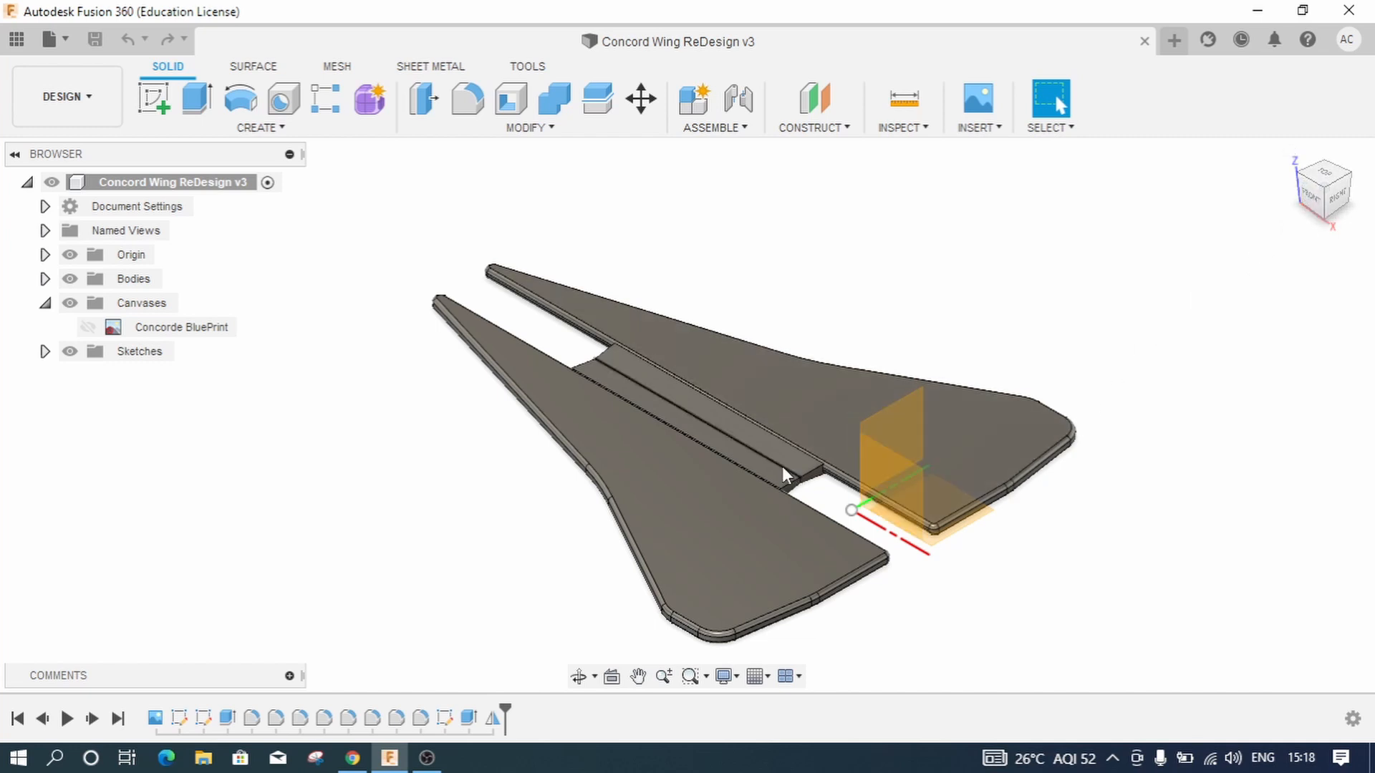
# Step: Examine the mirrored wing model and the tapered joint between the two wings, including a close right-side view
pyautogui.scroll(-2, 525, 586)
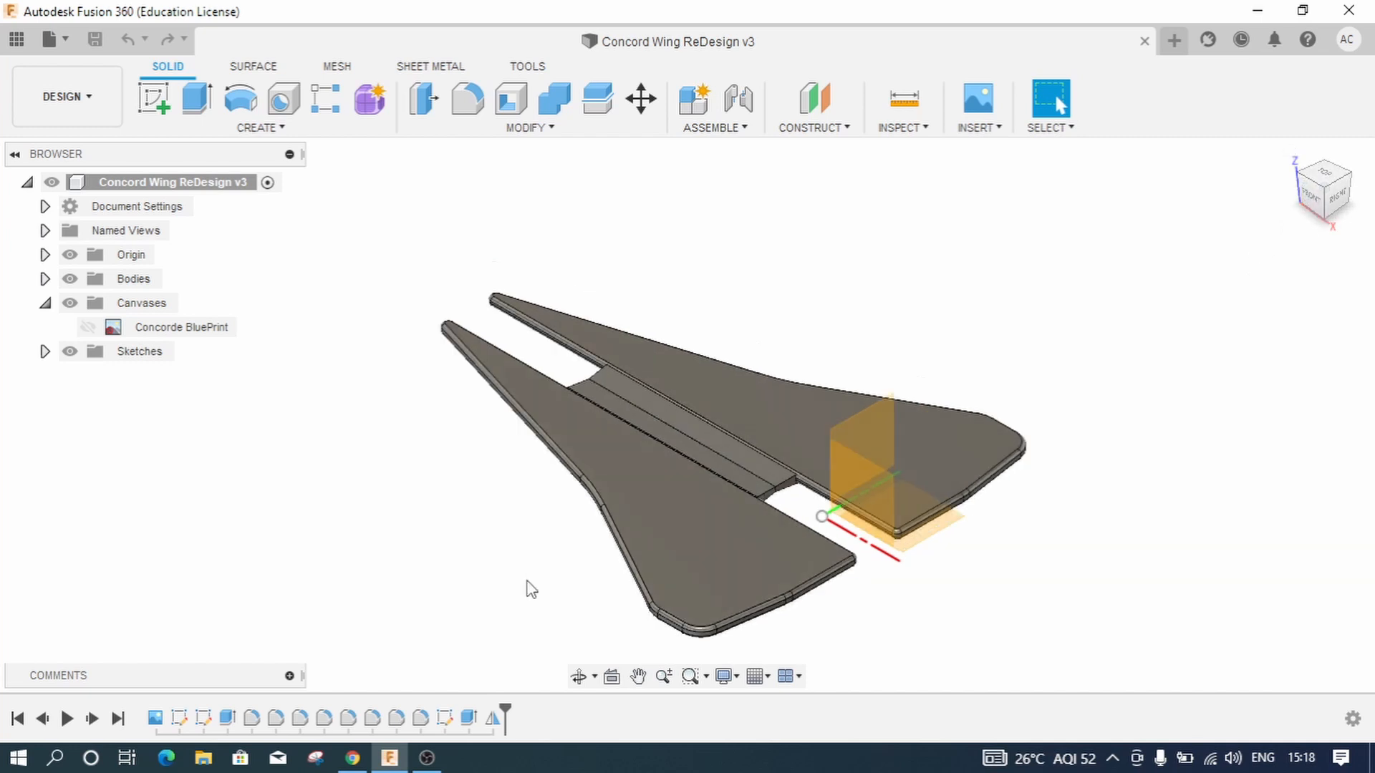
pyautogui.scroll(1, 835, 500)
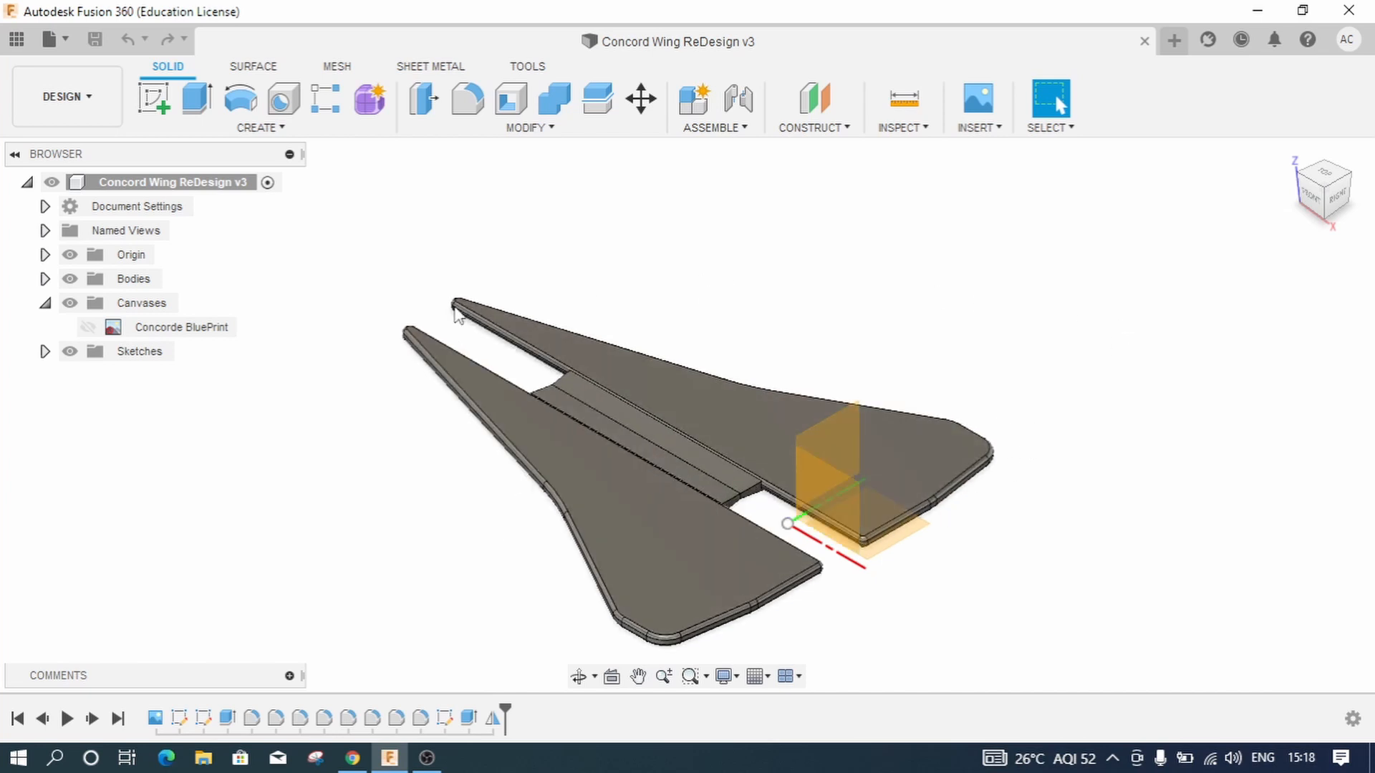
pyautogui.scroll(-1, 464, 417)
pyautogui.scroll(-1, 464, 418)
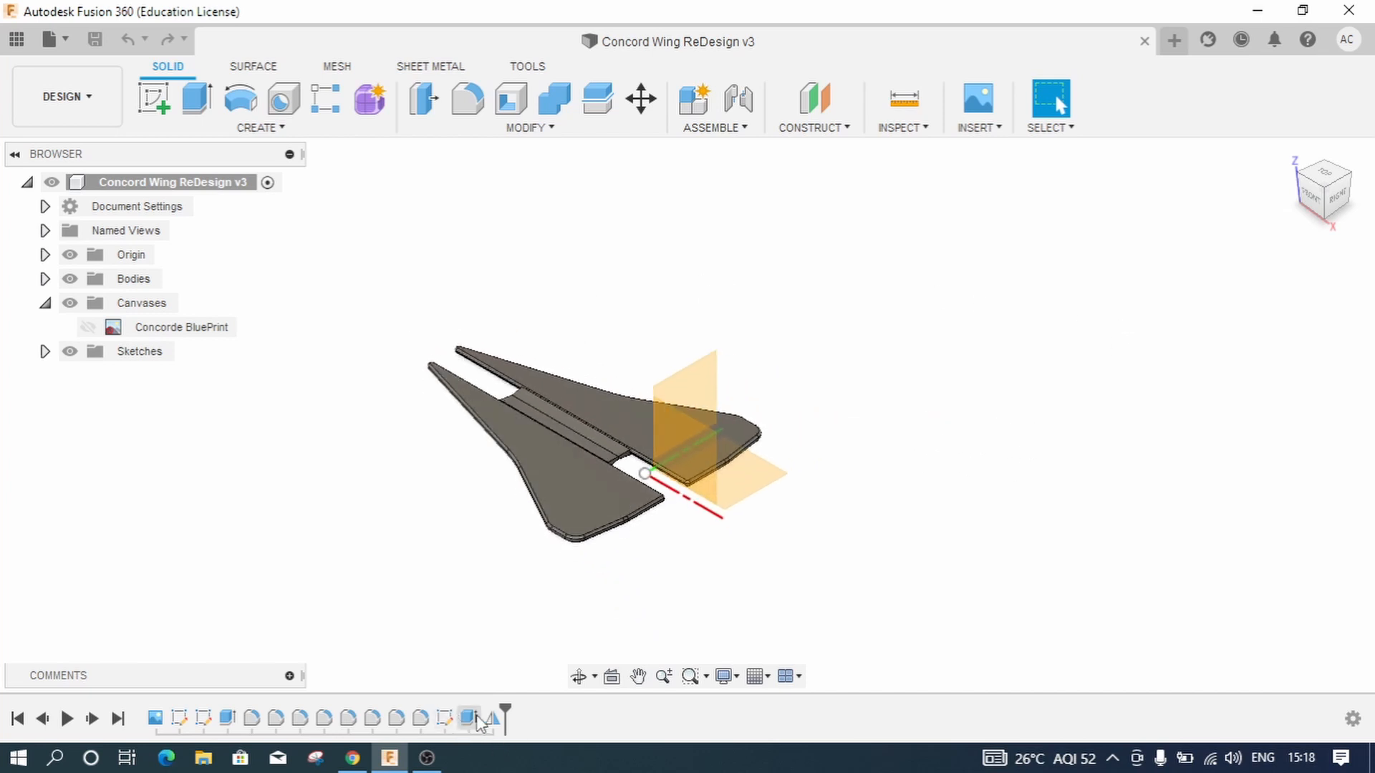
pyautogui.scroll(5, 565, 435)
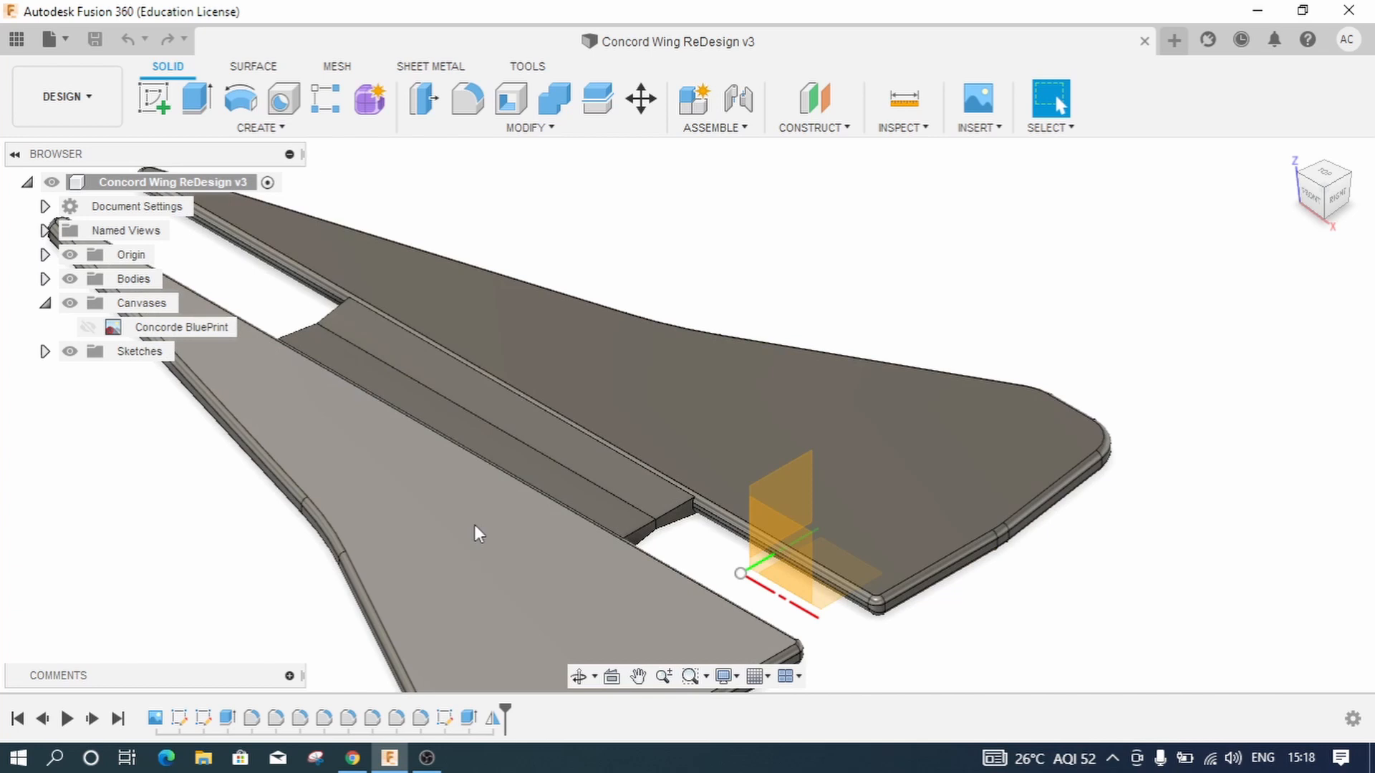
pyautogui.click(1340, 204)
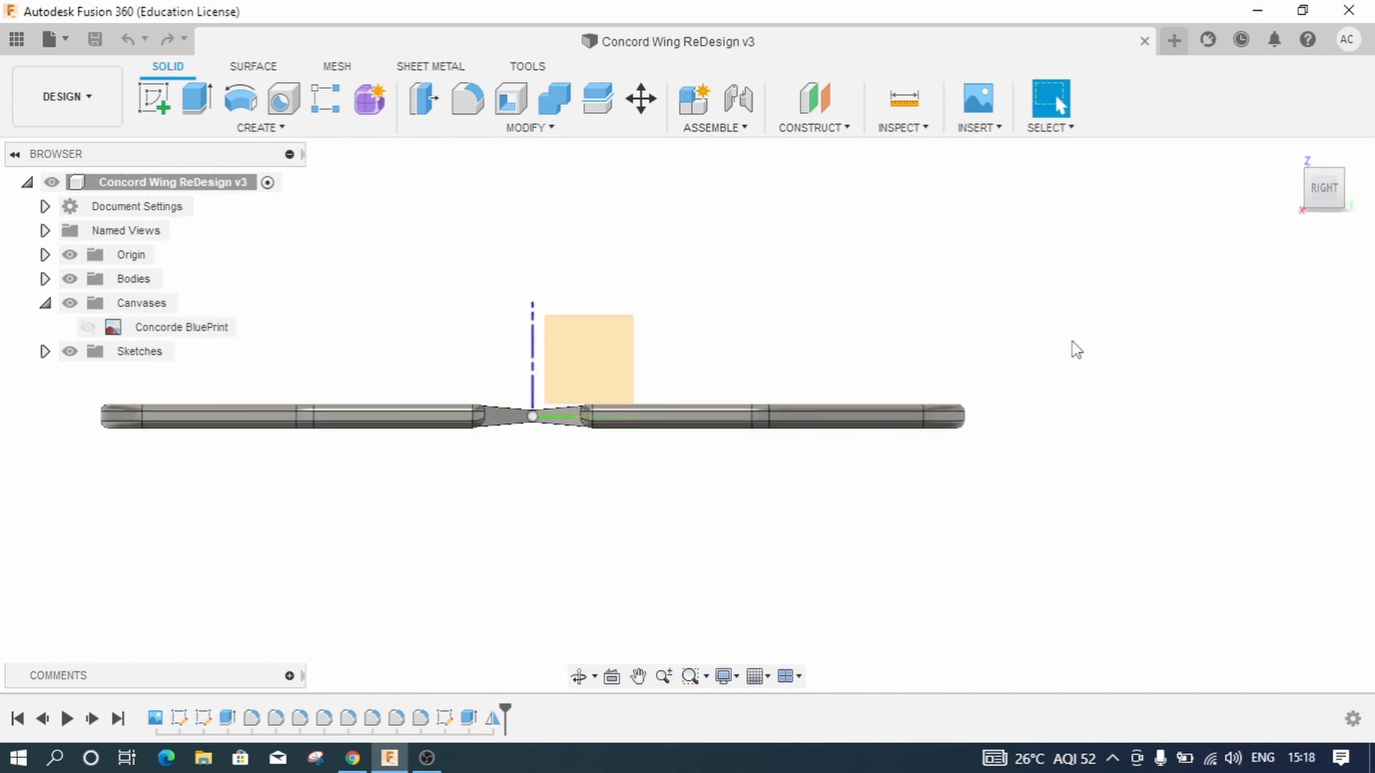
pyautogui.scroll(-2, 1071, 346)
pyautogui.scroll(5, 703, 390)
pyautogui.scroll(3, 702, 383)
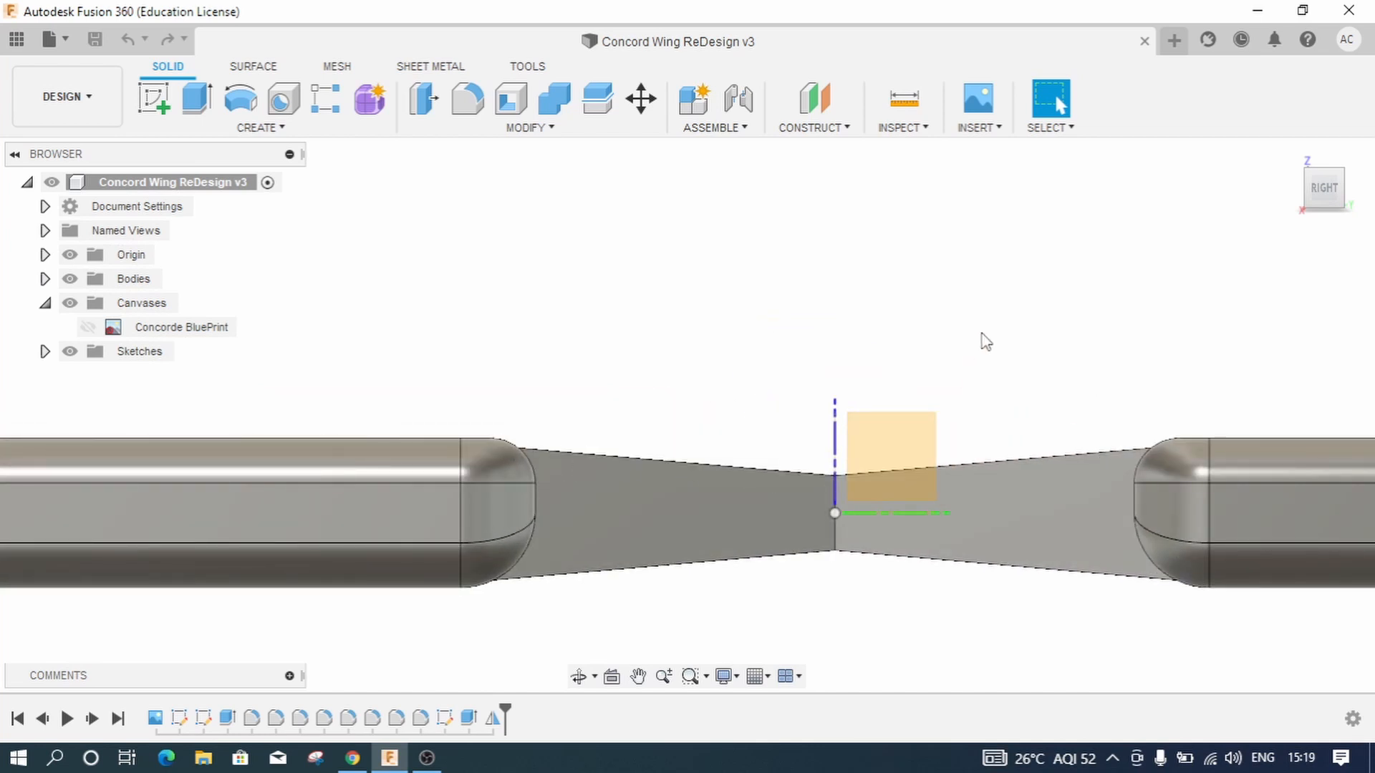
pyautogui.moveTo(1304, 164)
pyautogui.click(1290, 154)
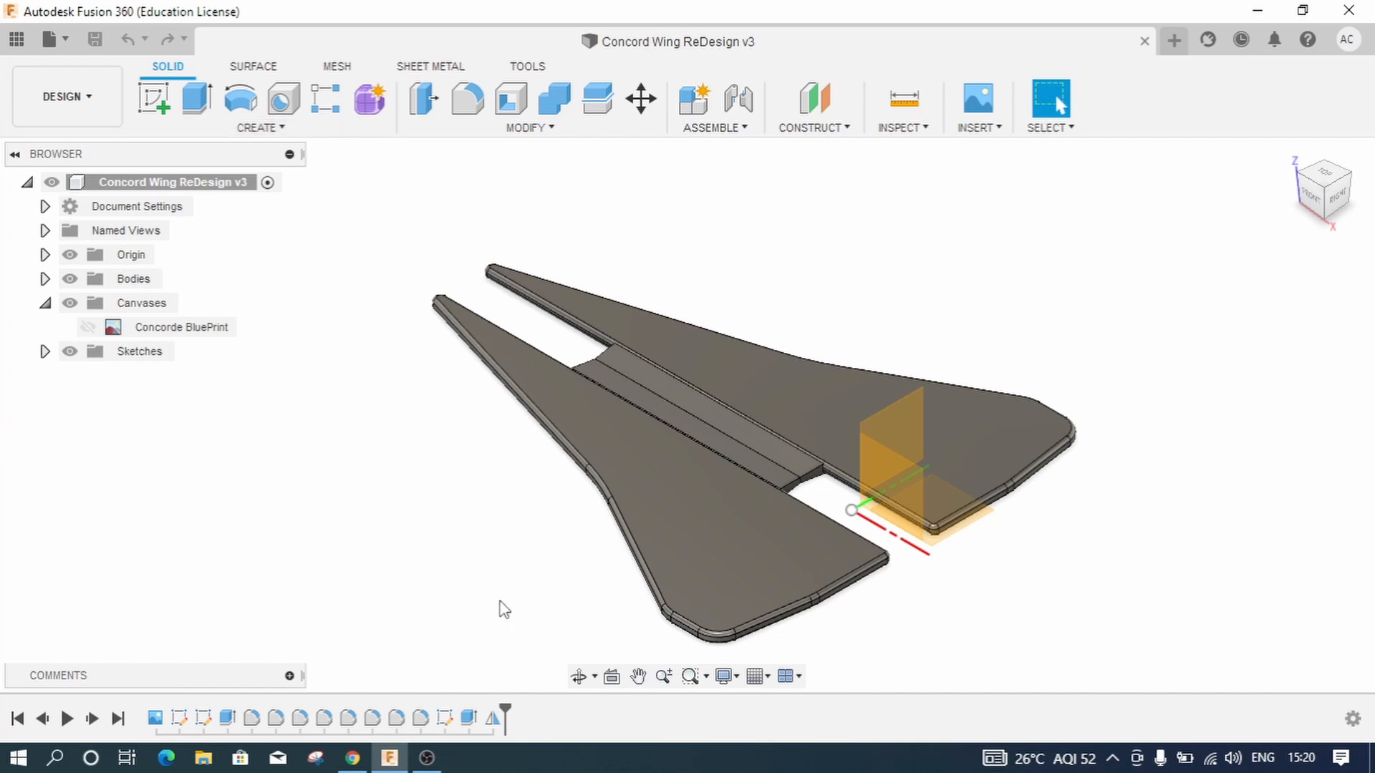
# Step: Open the joint's extrusion settings, examine its target object and taper from the side, and close them without changes
pyautogui.doubleClick(469, 718)
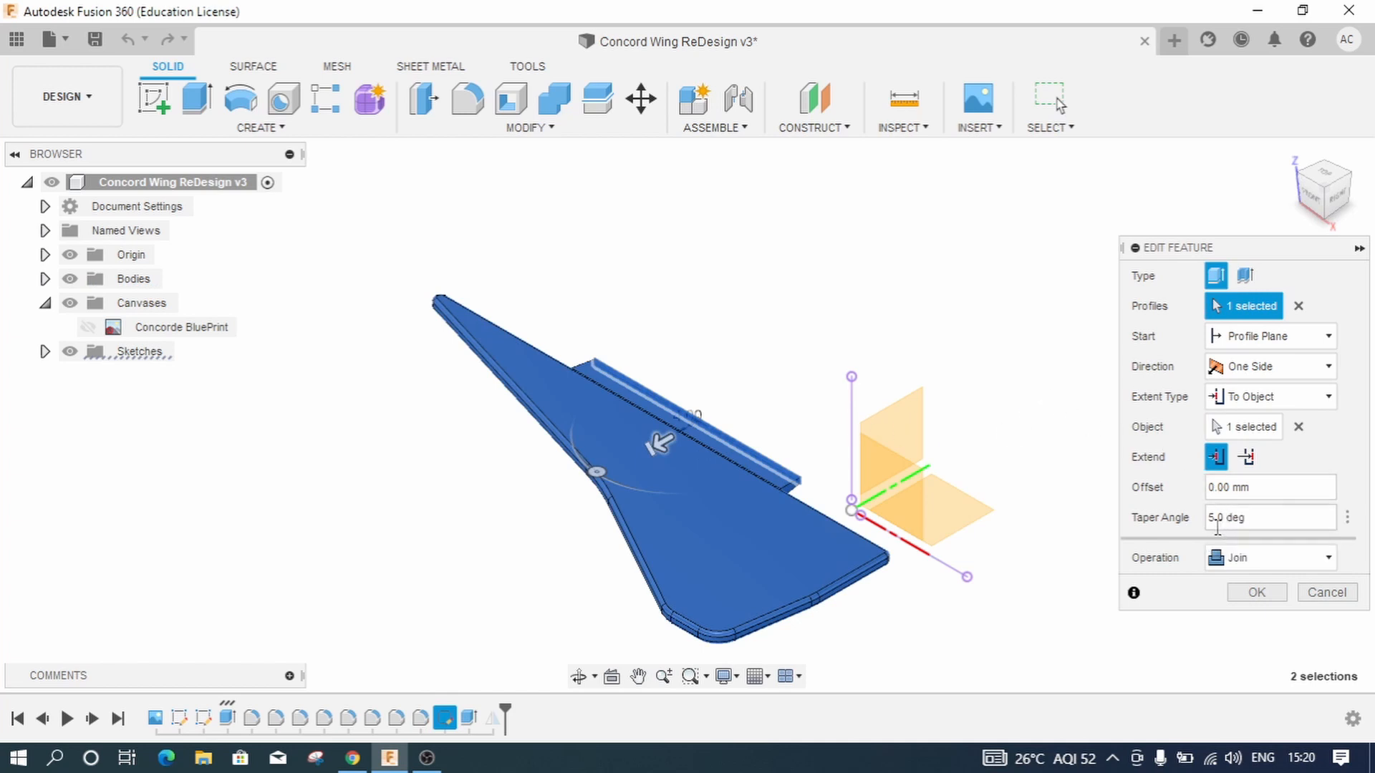
pyautogui.click(1336, 198)
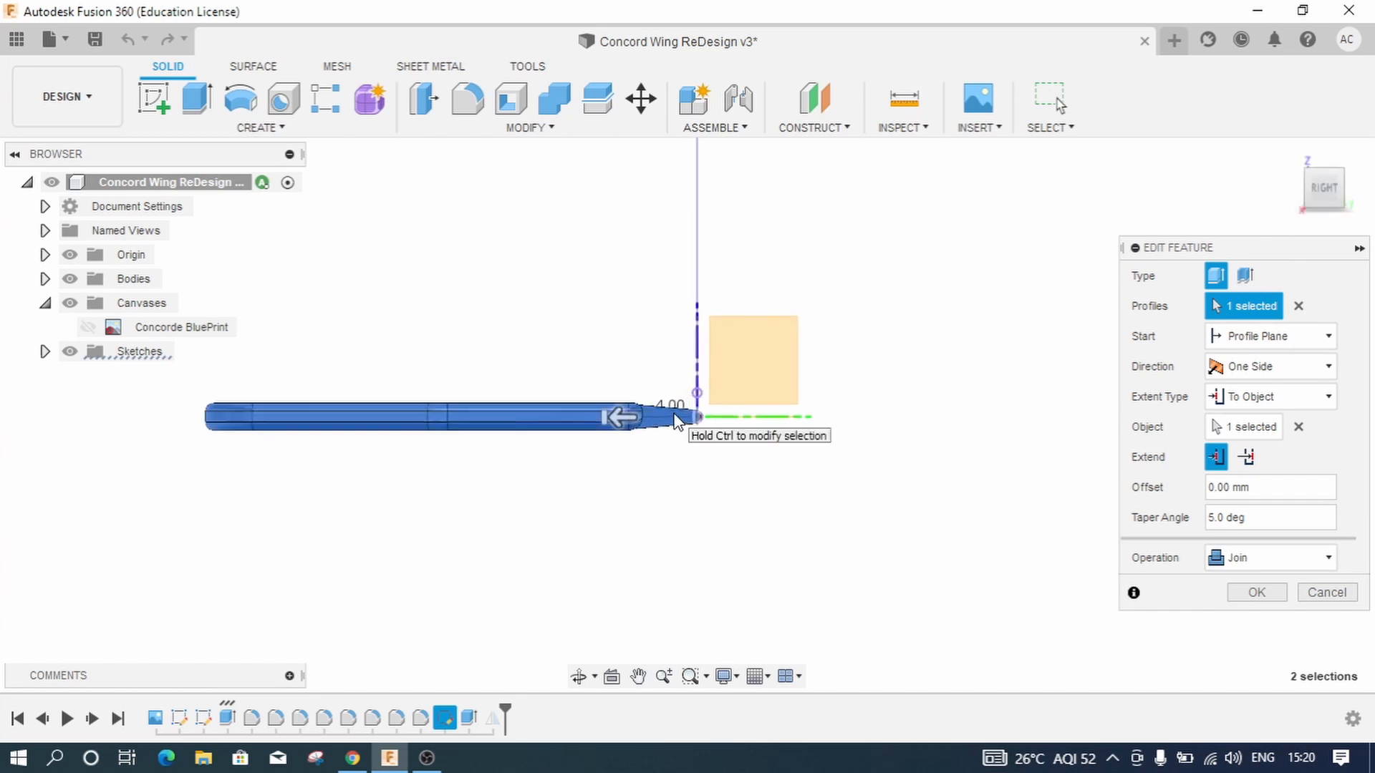
pyautogui.scroll(10, 676, 419)
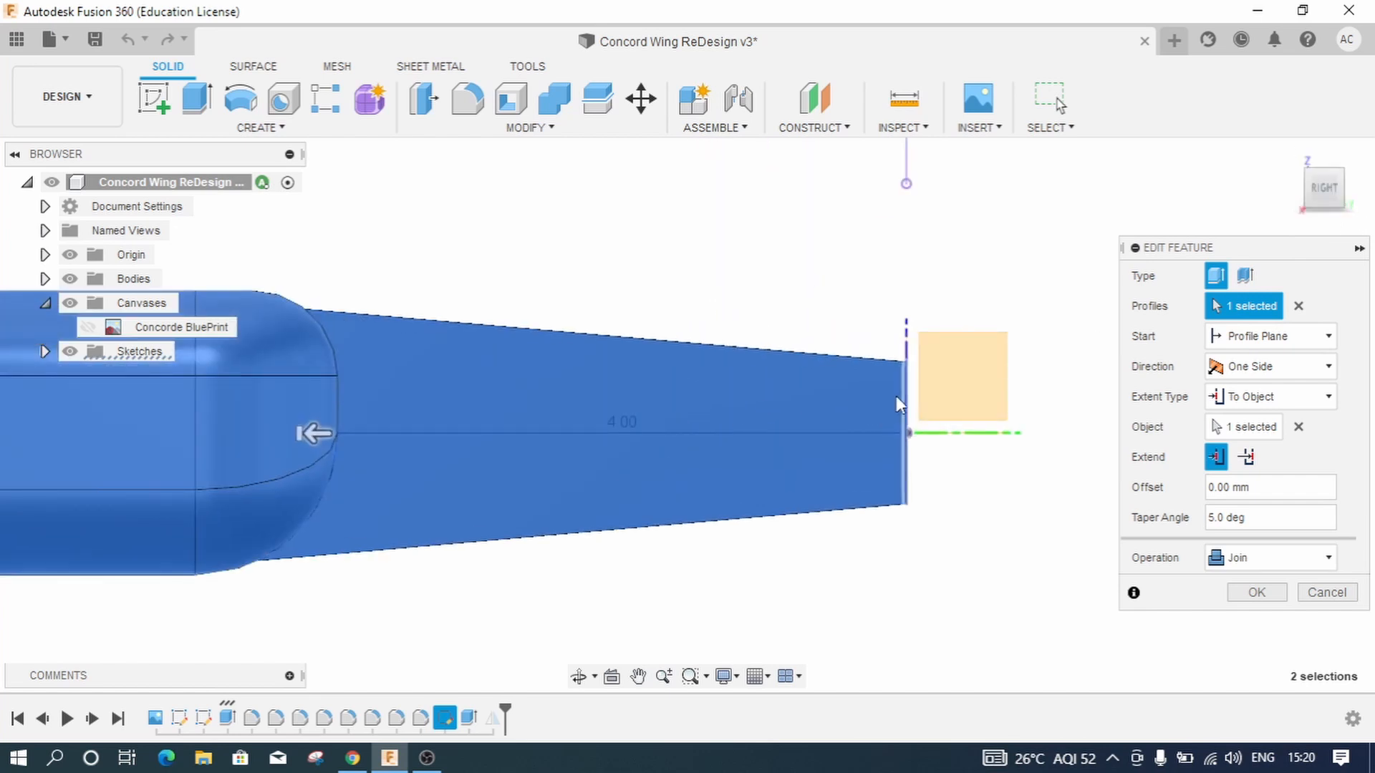
pyautogui.click(1343, 177)
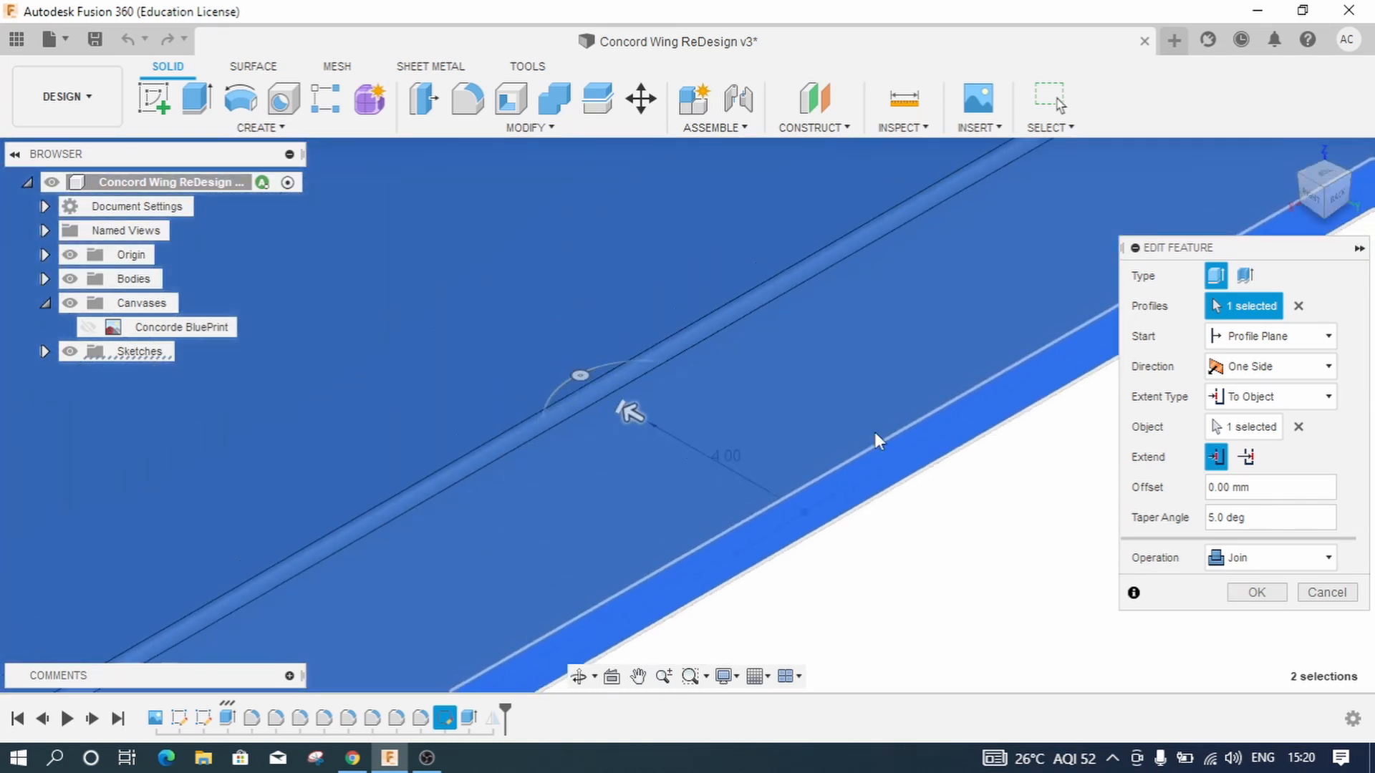
pyautogui.scroll(-8, 579, 445)
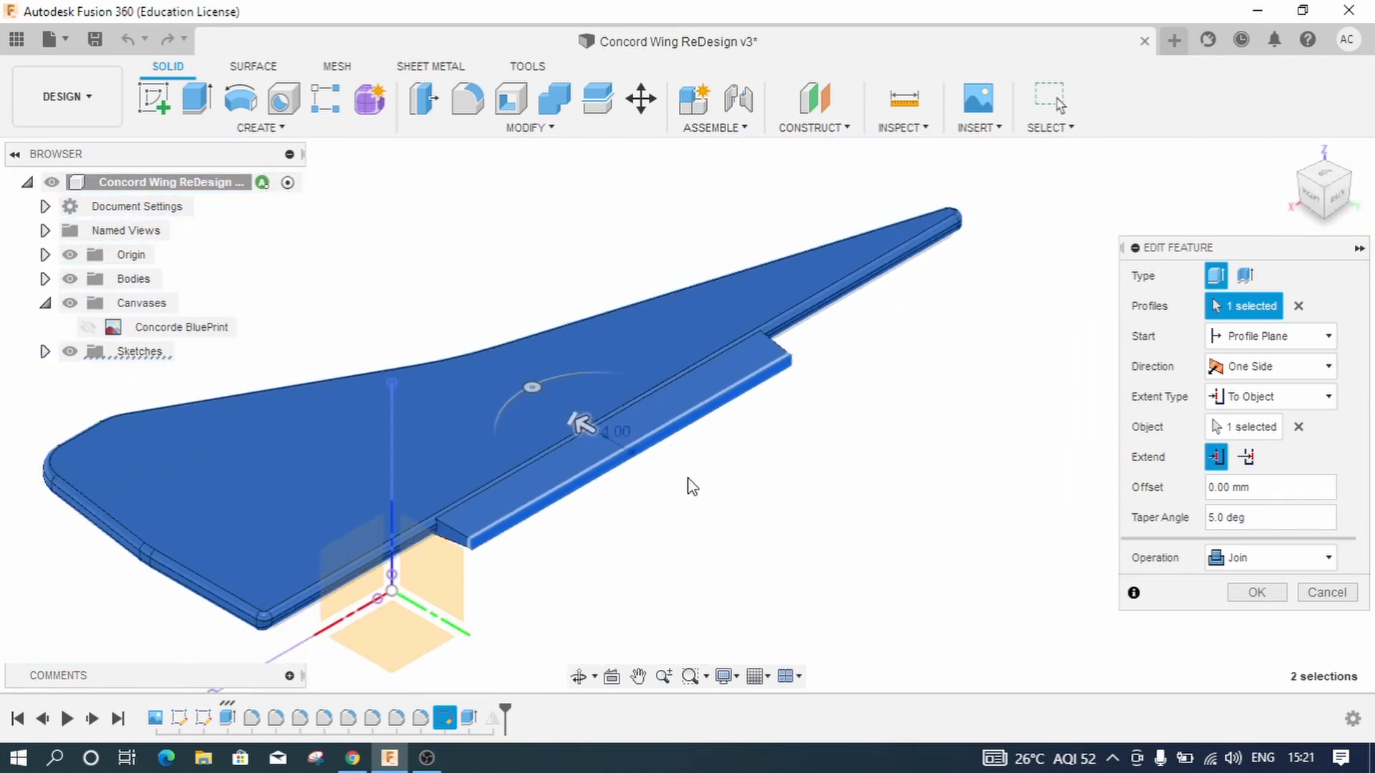
pyautogui.click(1325, 592)
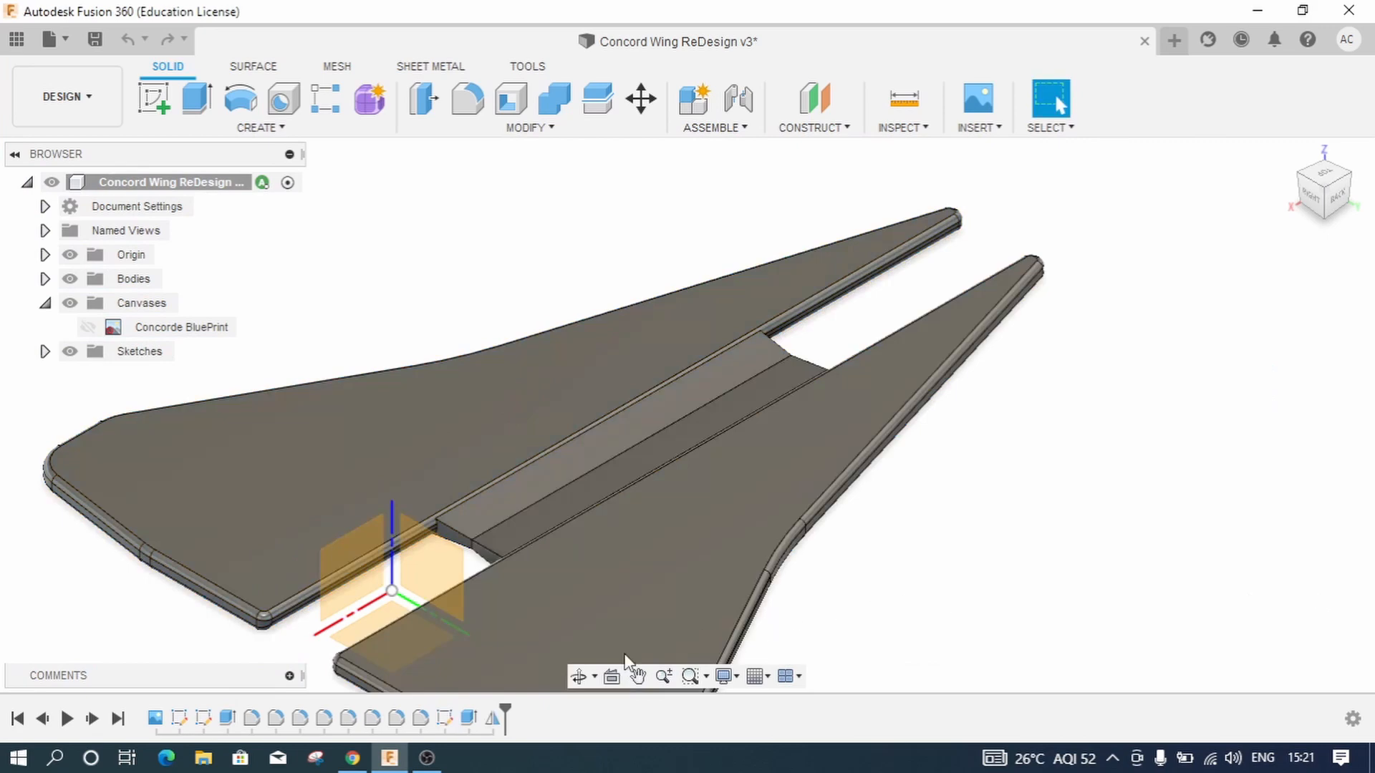
# Step: Open the sketch behind the joint extrusion, inspect the rectangle's length, height and offset dimensions, and finish the sketch
pyautogui.doubleClick(444, 716)
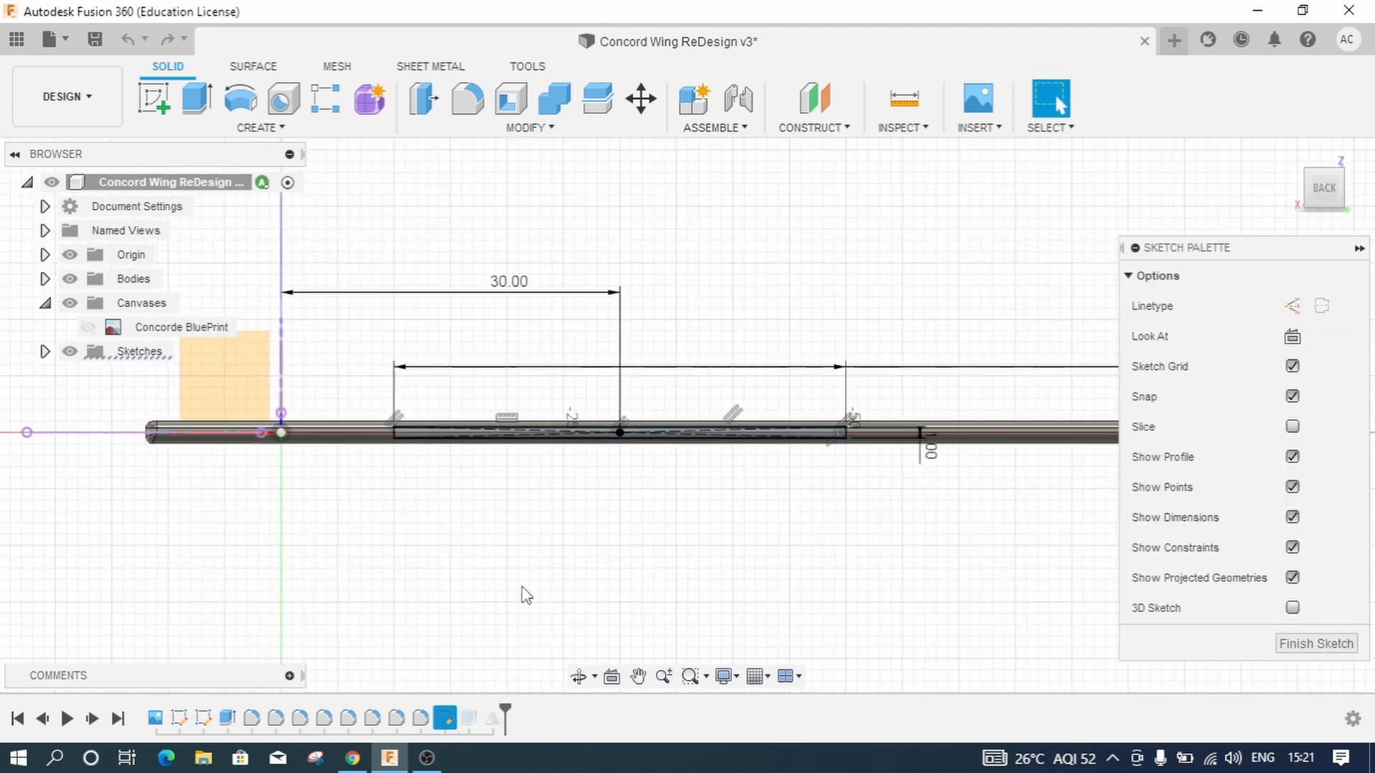
pyautogui.scroll(4, 506, 444)
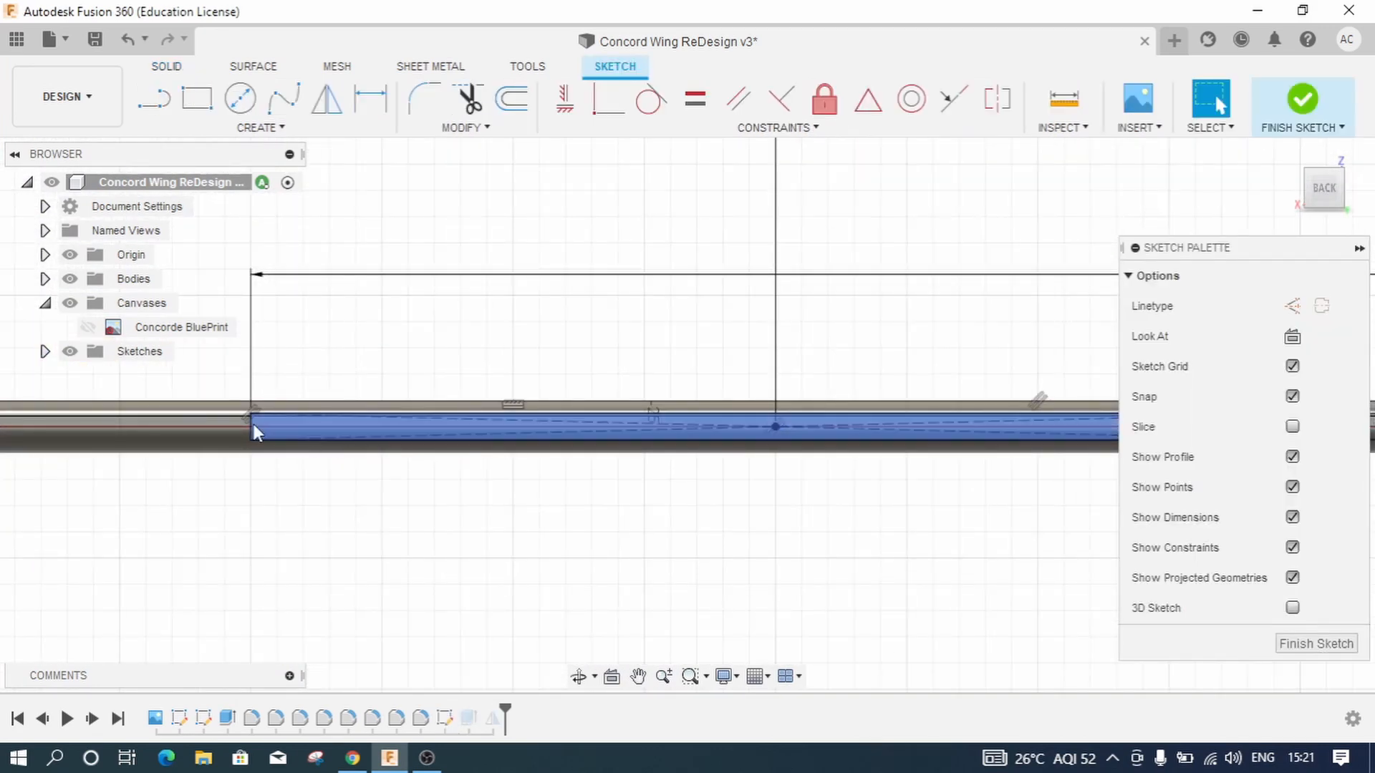
pyautogui.scroll(-4, 562, 509)
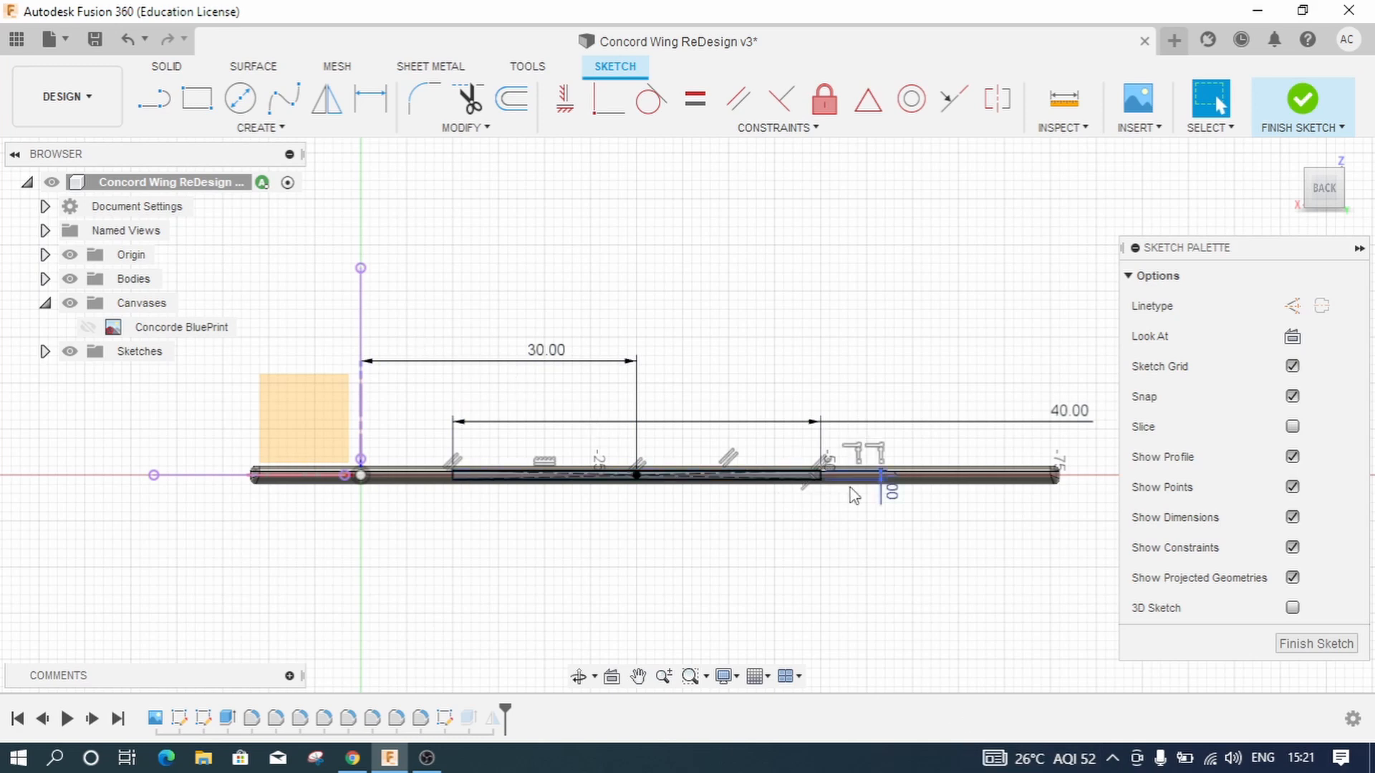
pyautogui.scroll(3, 898, 506)
pyautogui.scroll(2, 901, 509)
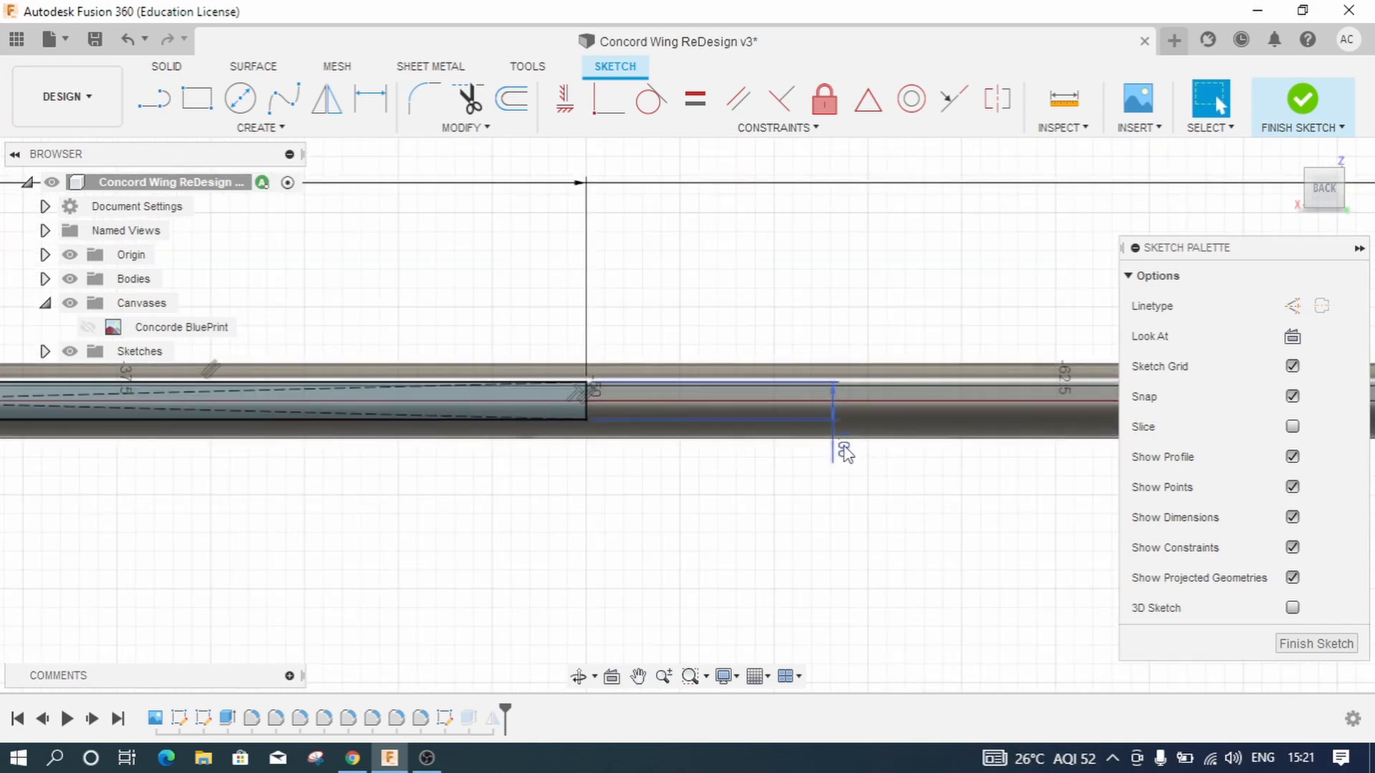
pyautogui.scroll(3, 852, 448)
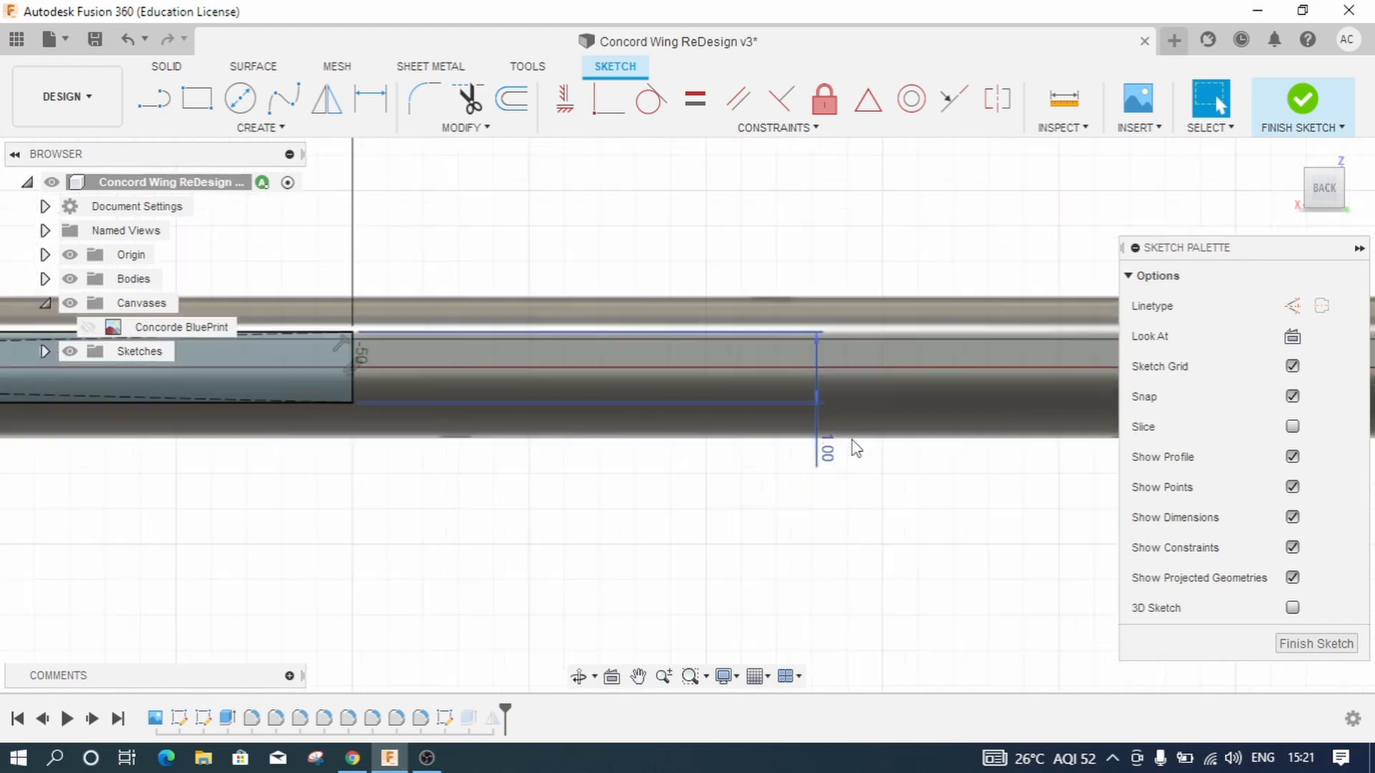
pyautogui.scroll(-3, 825, 479)
pyautogui.scroll(-4, 824, 461)
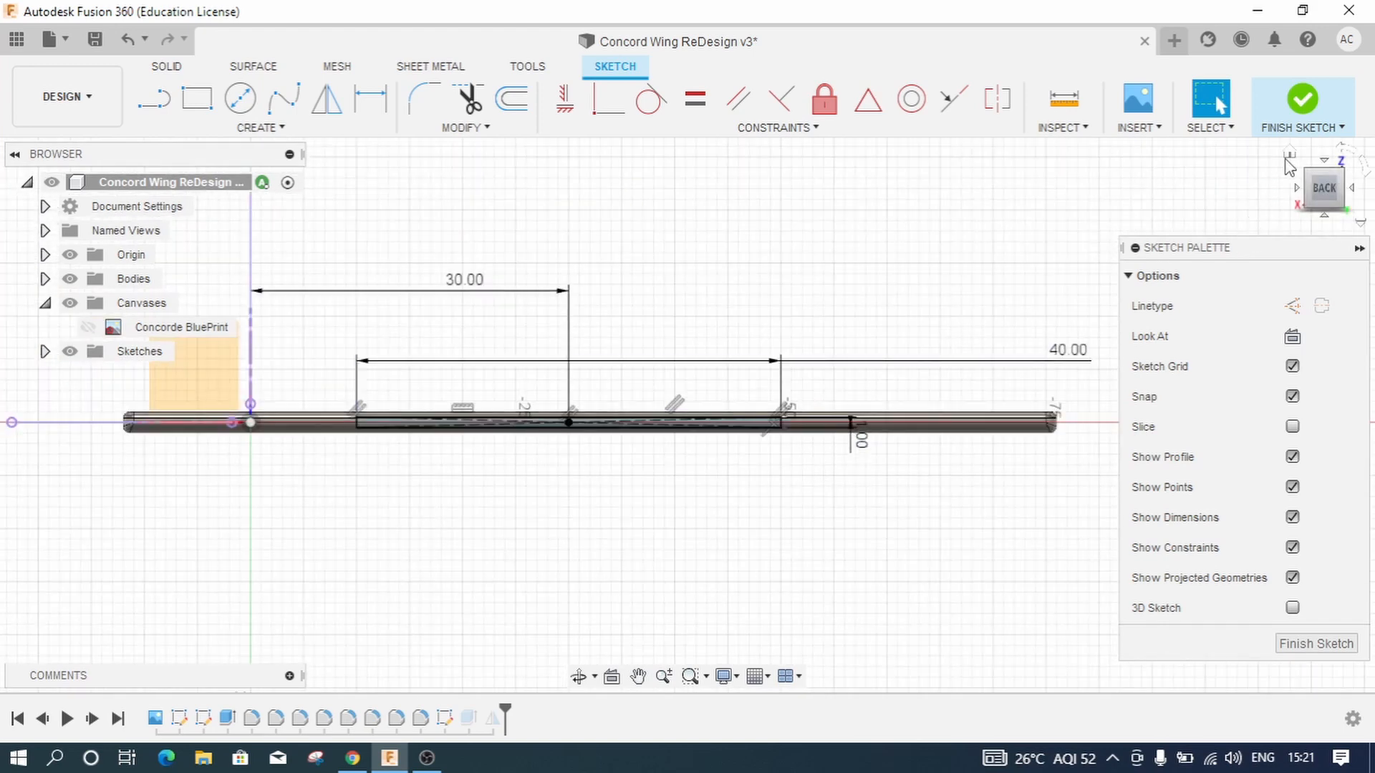
pyautogui.click(1287, 158)
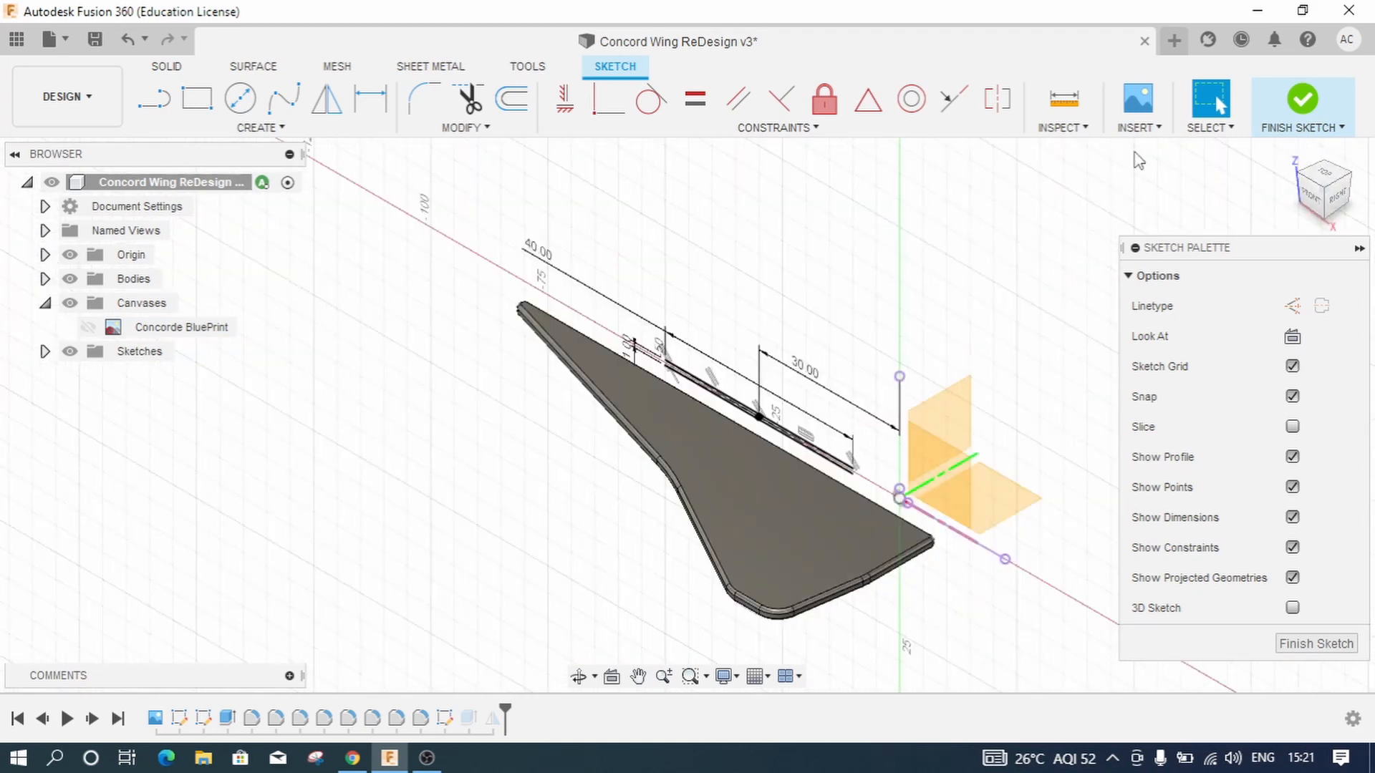
pyautogui.click(1304, 104)
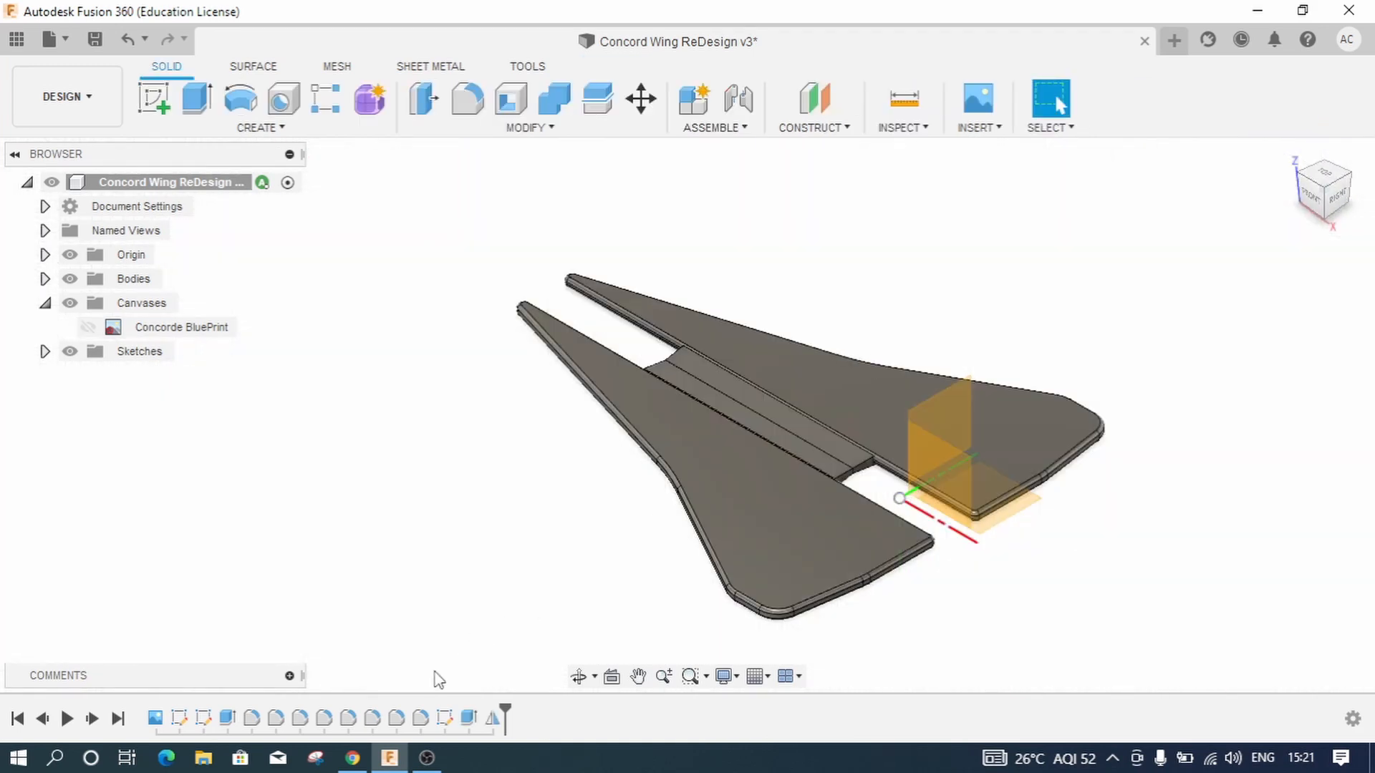
# Step: Edit the joint extrusion, clear its target object and extrude the profile by a distance of -40 mm toward the wing
pyautogui.doubleClick(467, 718)
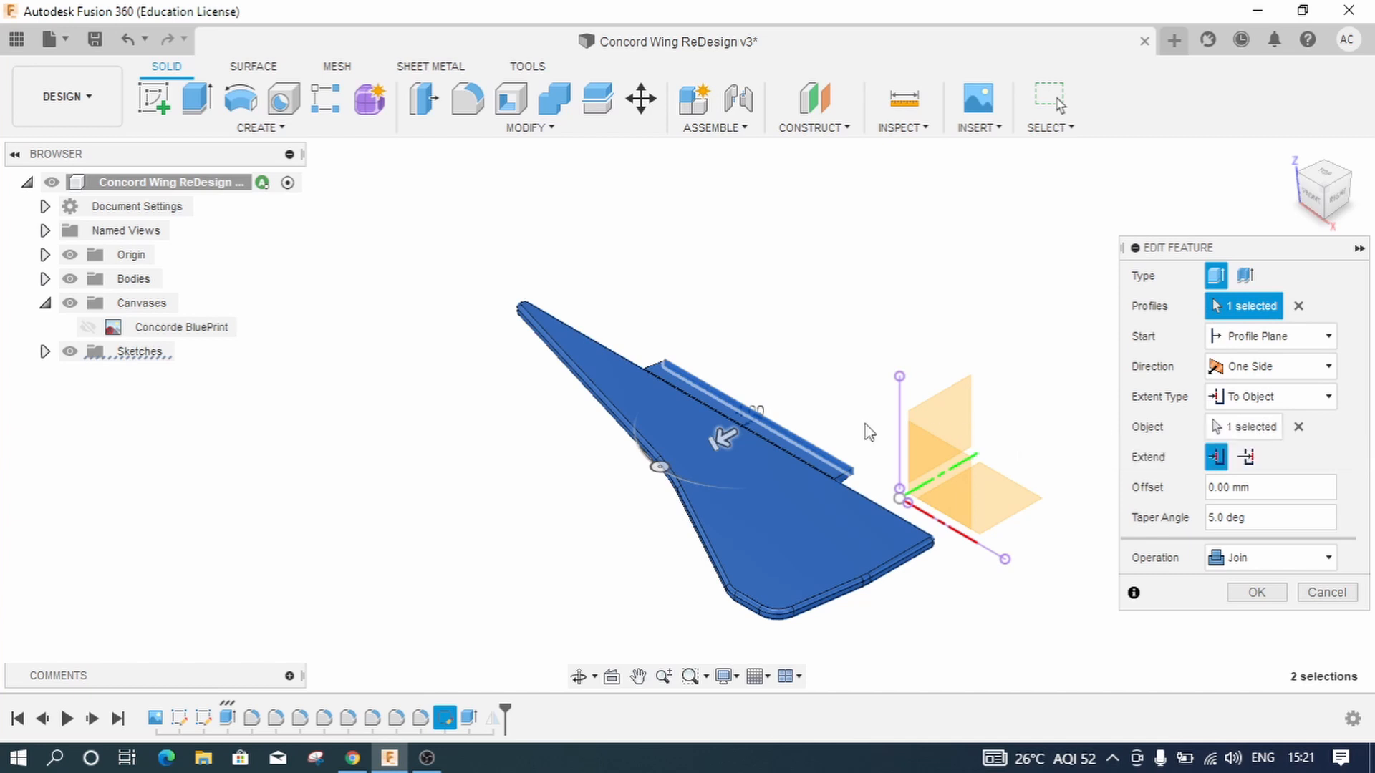
pyautogui.click(1298, 427)
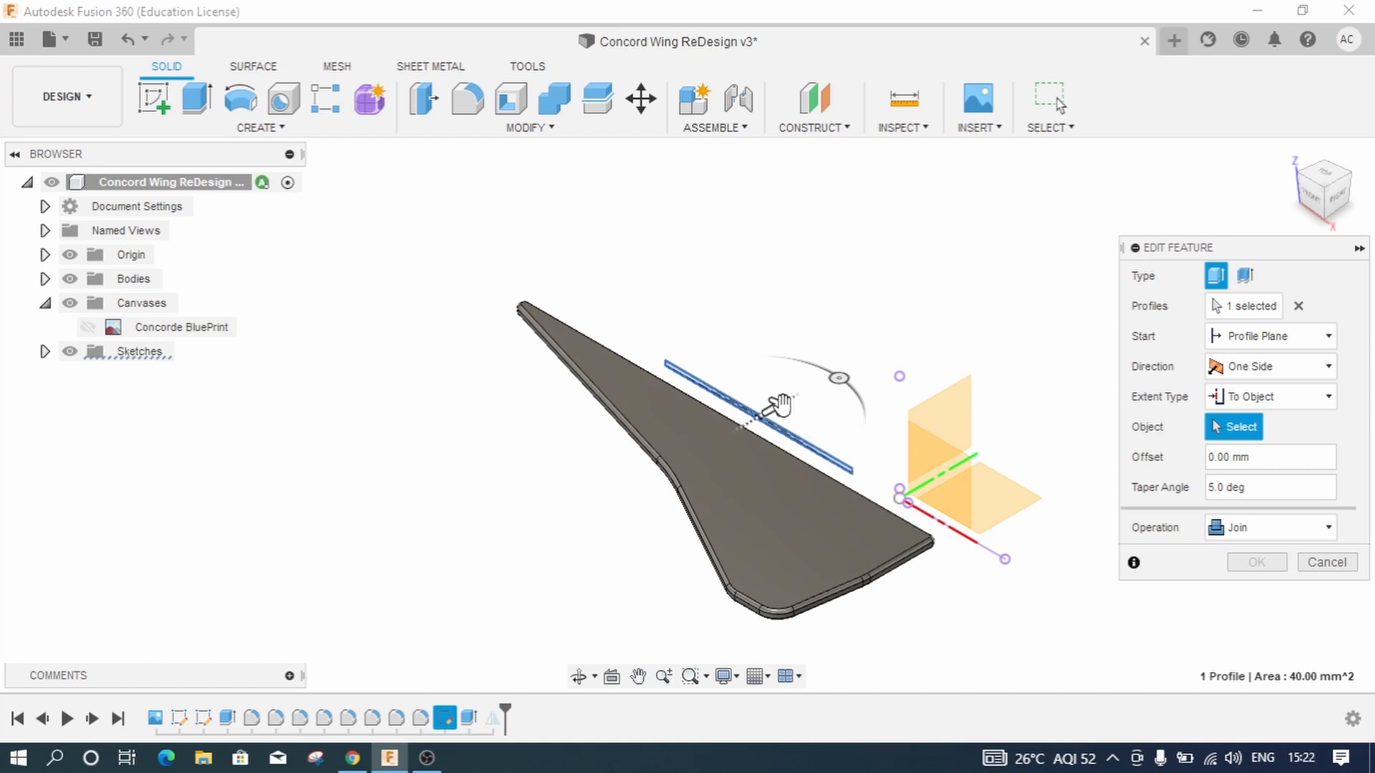
pyautogui.moveTo(781, 405); pyautogui.dragTo(566, 530)
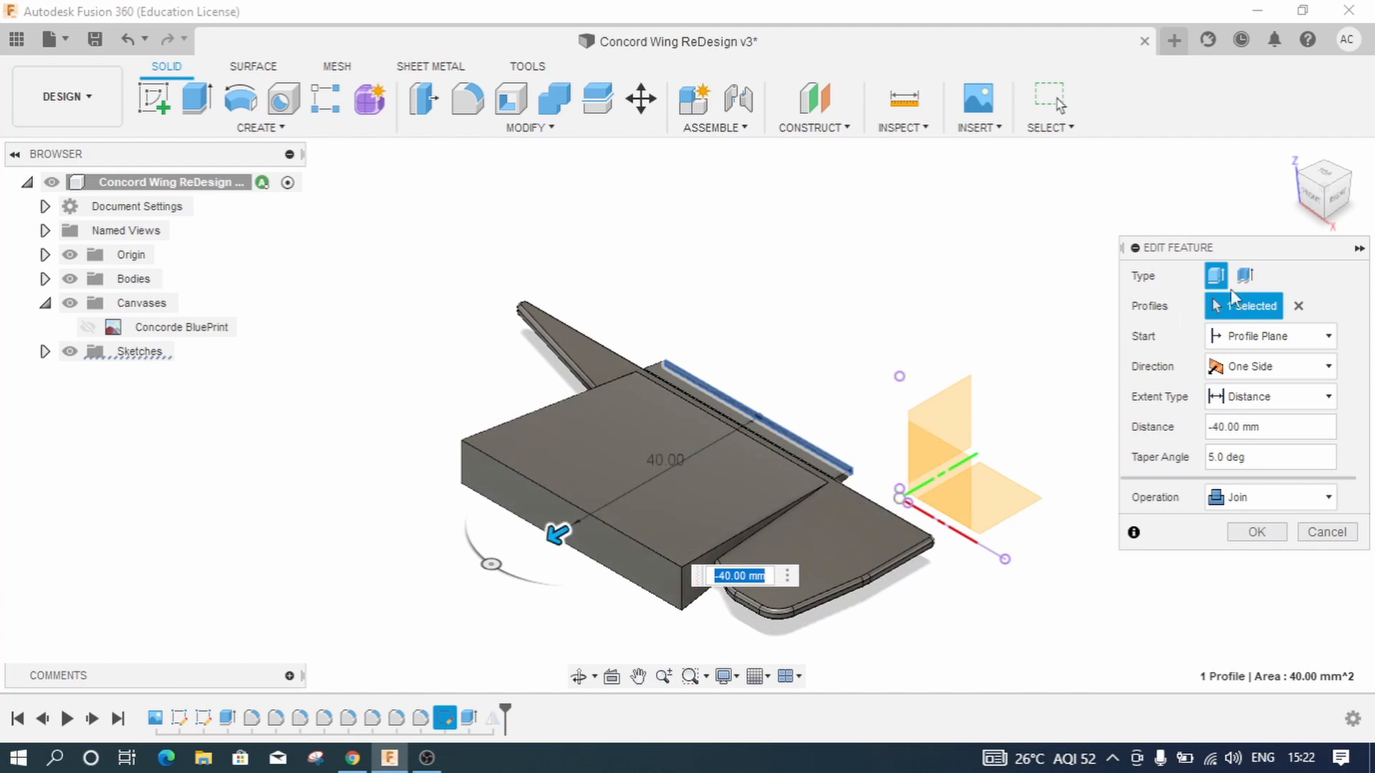
# Step: Try taper angles of 1 and 20 degrees on the joint extrusion, checking the shape from the front and in 3D
pyautogui.click(1312, 199)
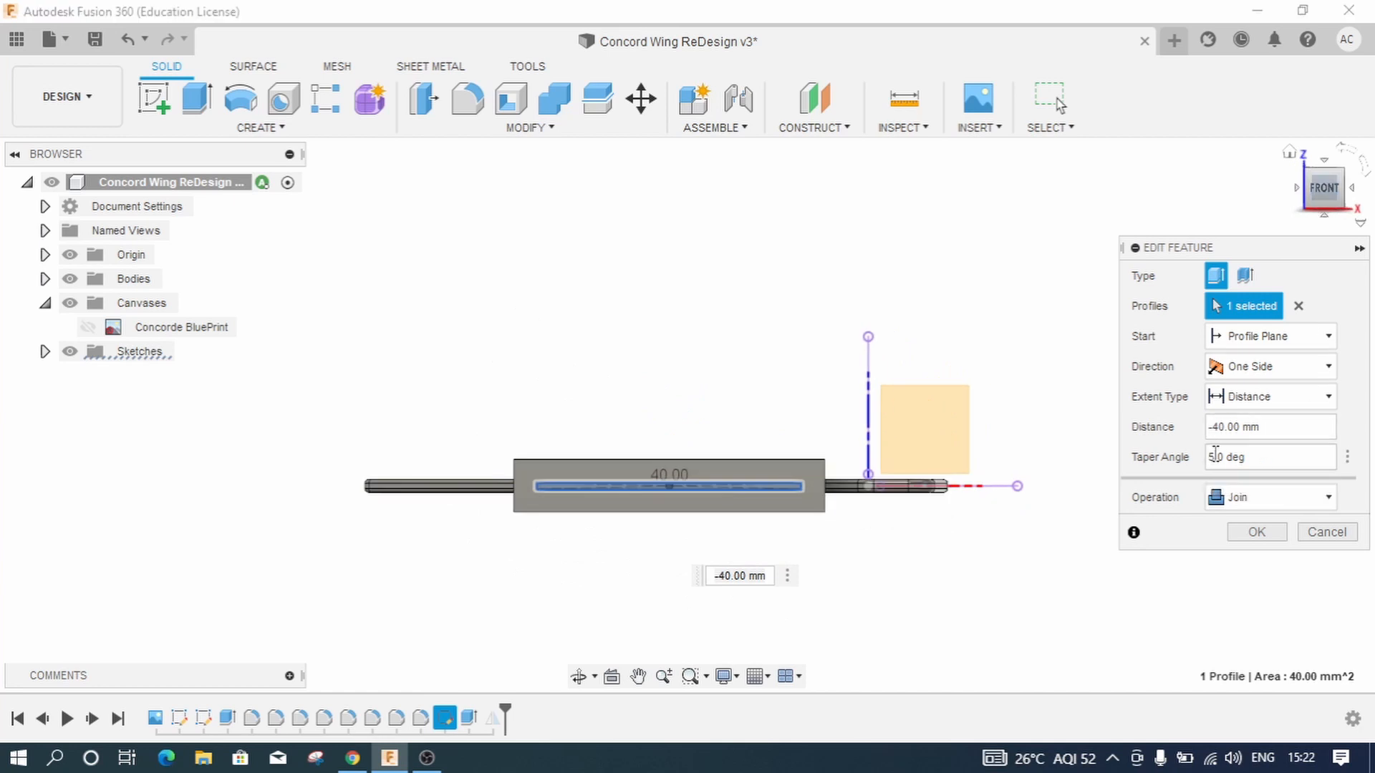
pyautogui.press('BackSpace')
pyautogui.write('1')
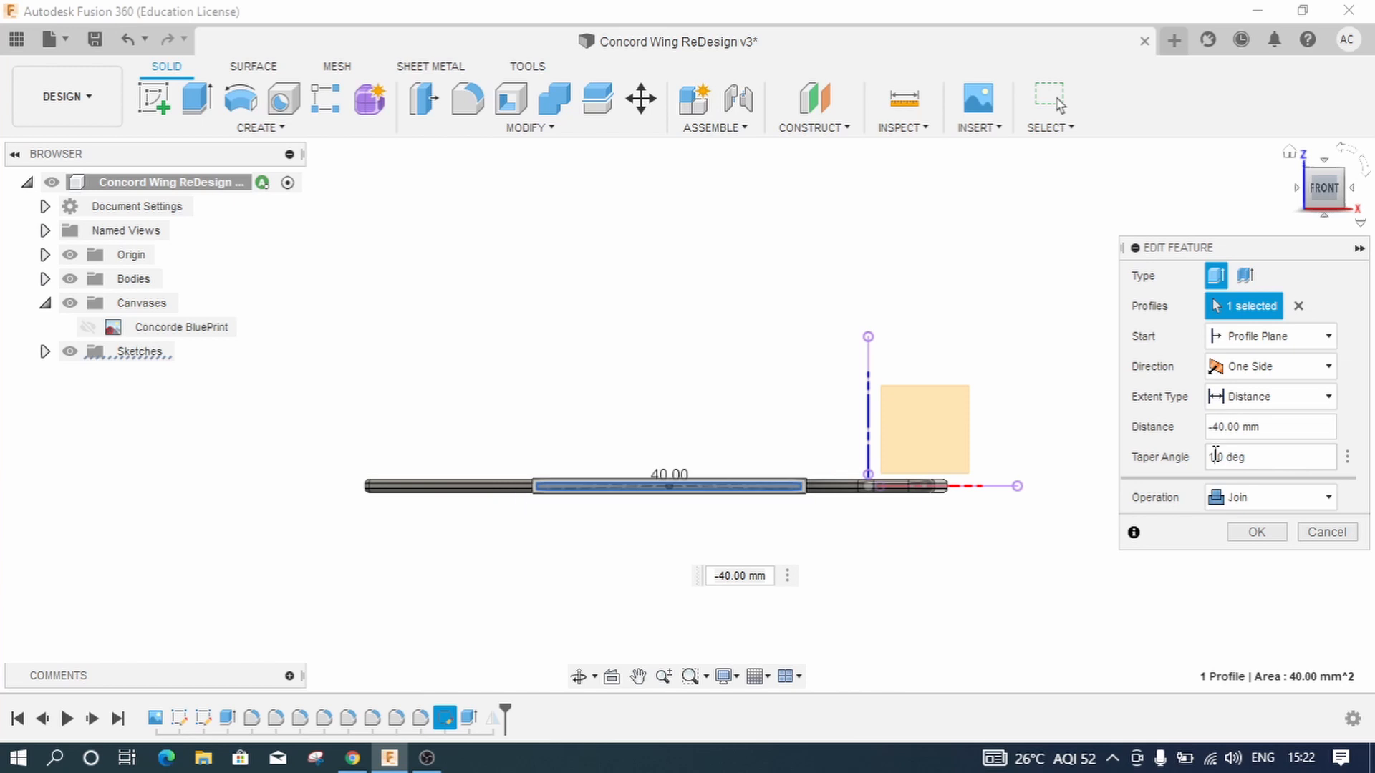
pyautogui.press('BackSpace')
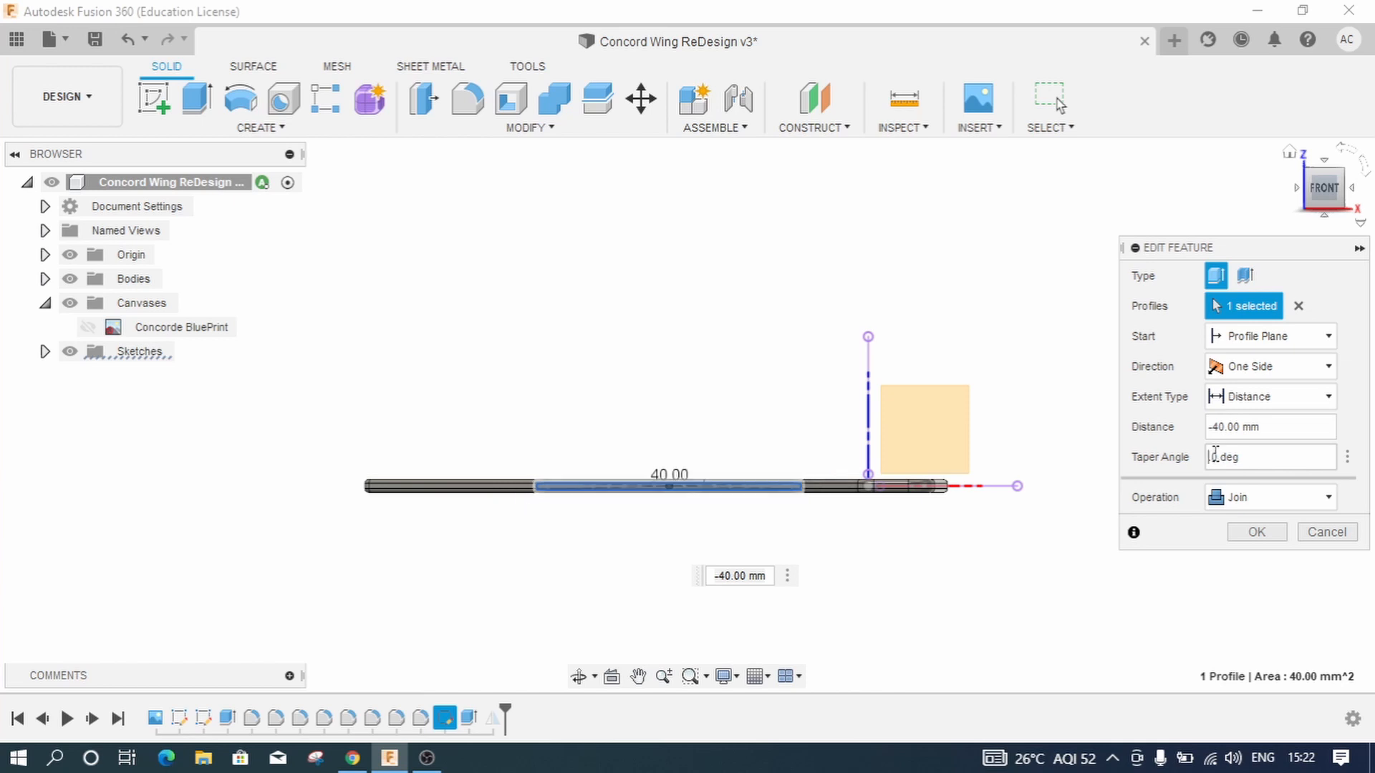
pyautogui.write('20.')
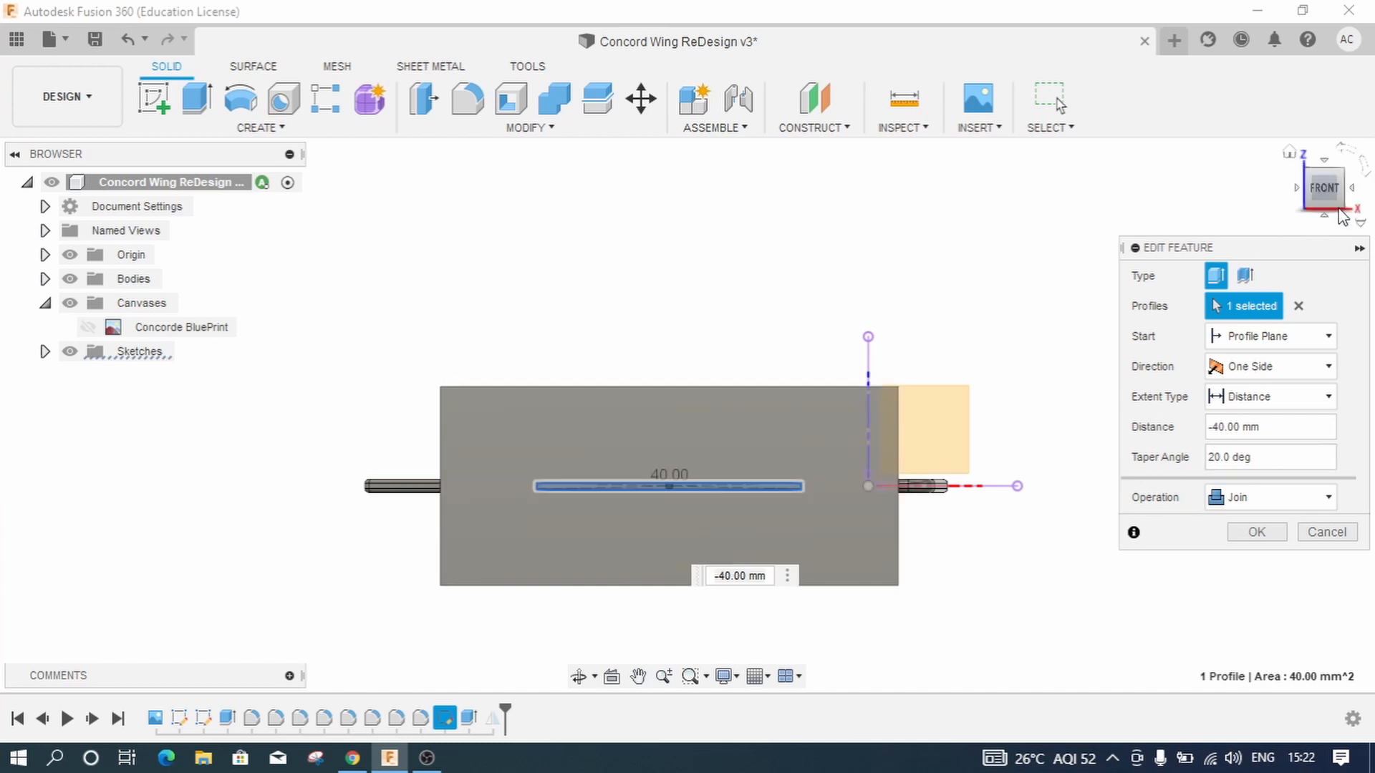
pyautogui.click(1342, 177)
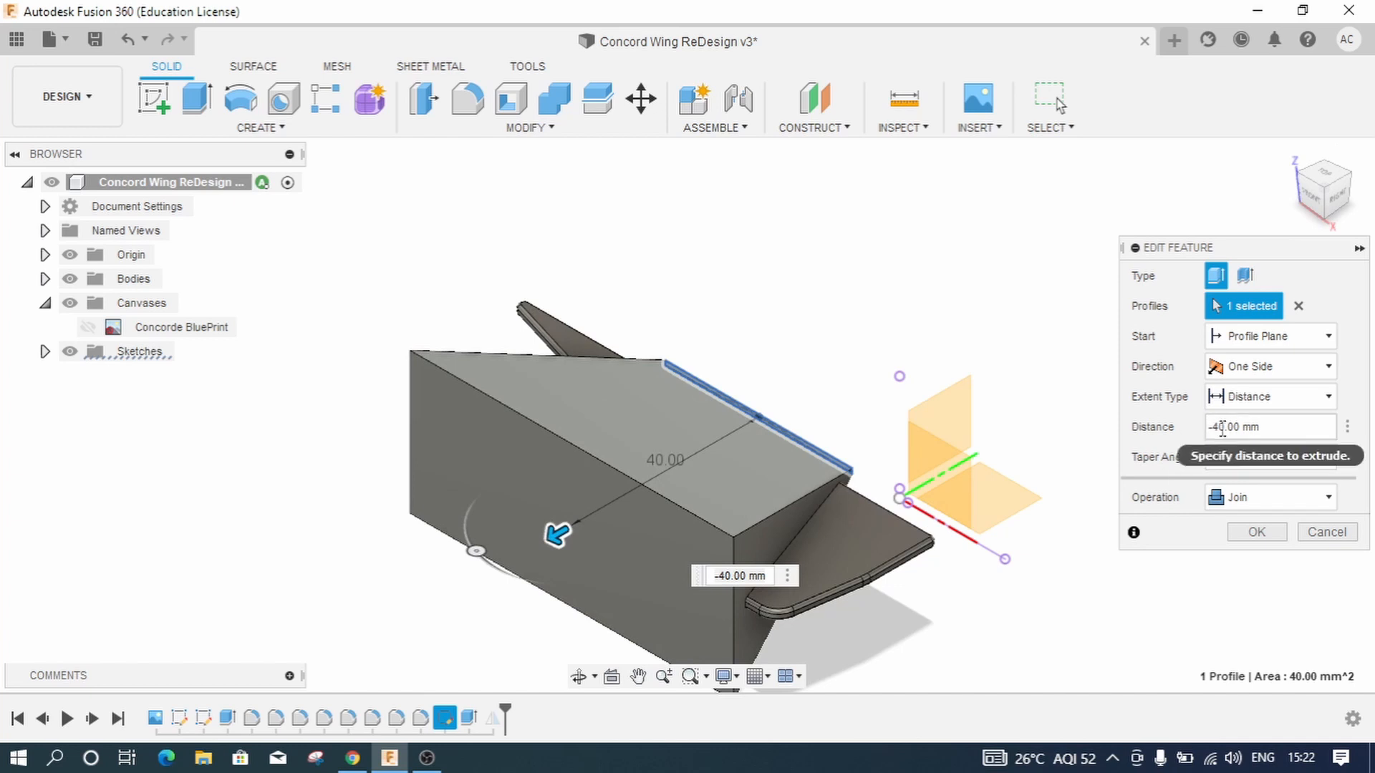
# Step: Try extruding the joint profile with the To Object extent, using the wing's upper face as the target
pyautogui.click(1268, 405)
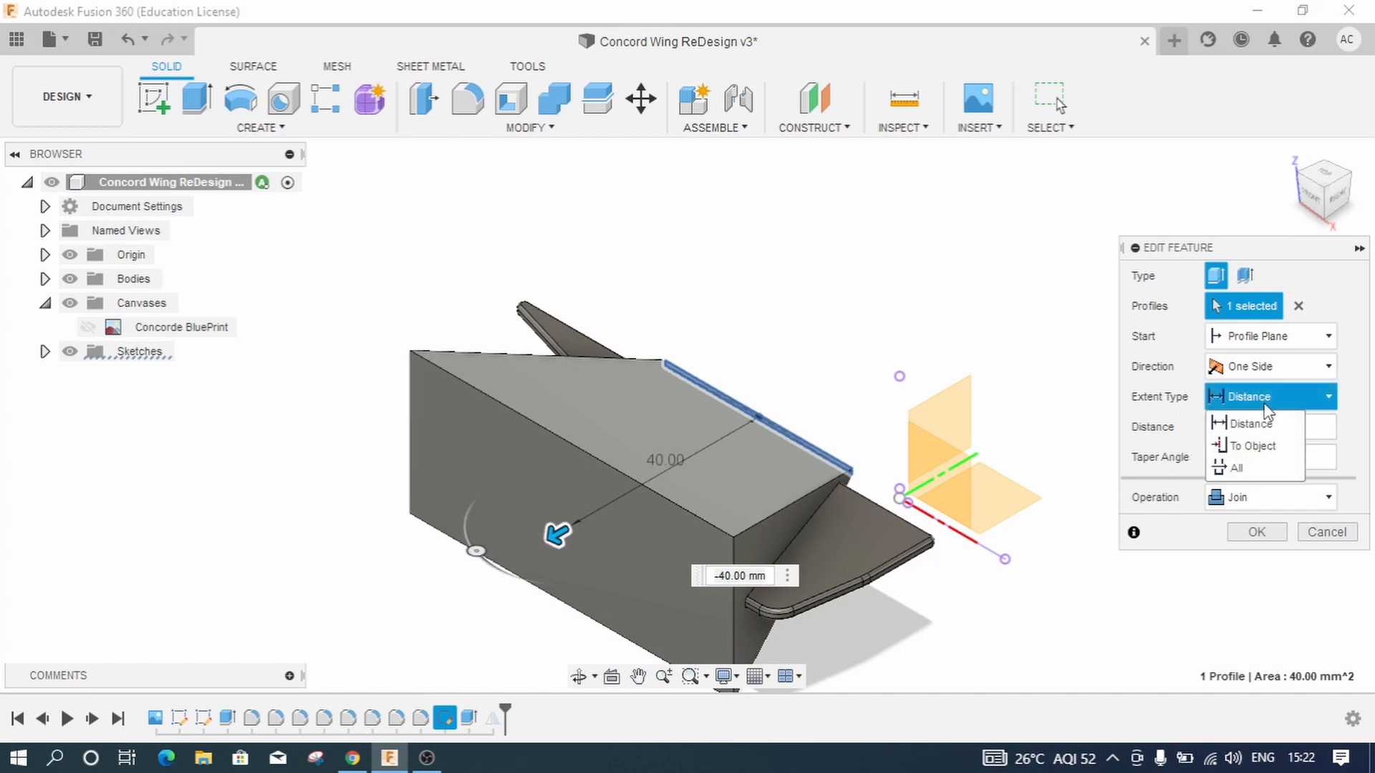
pyautogui.click(1277, 449)
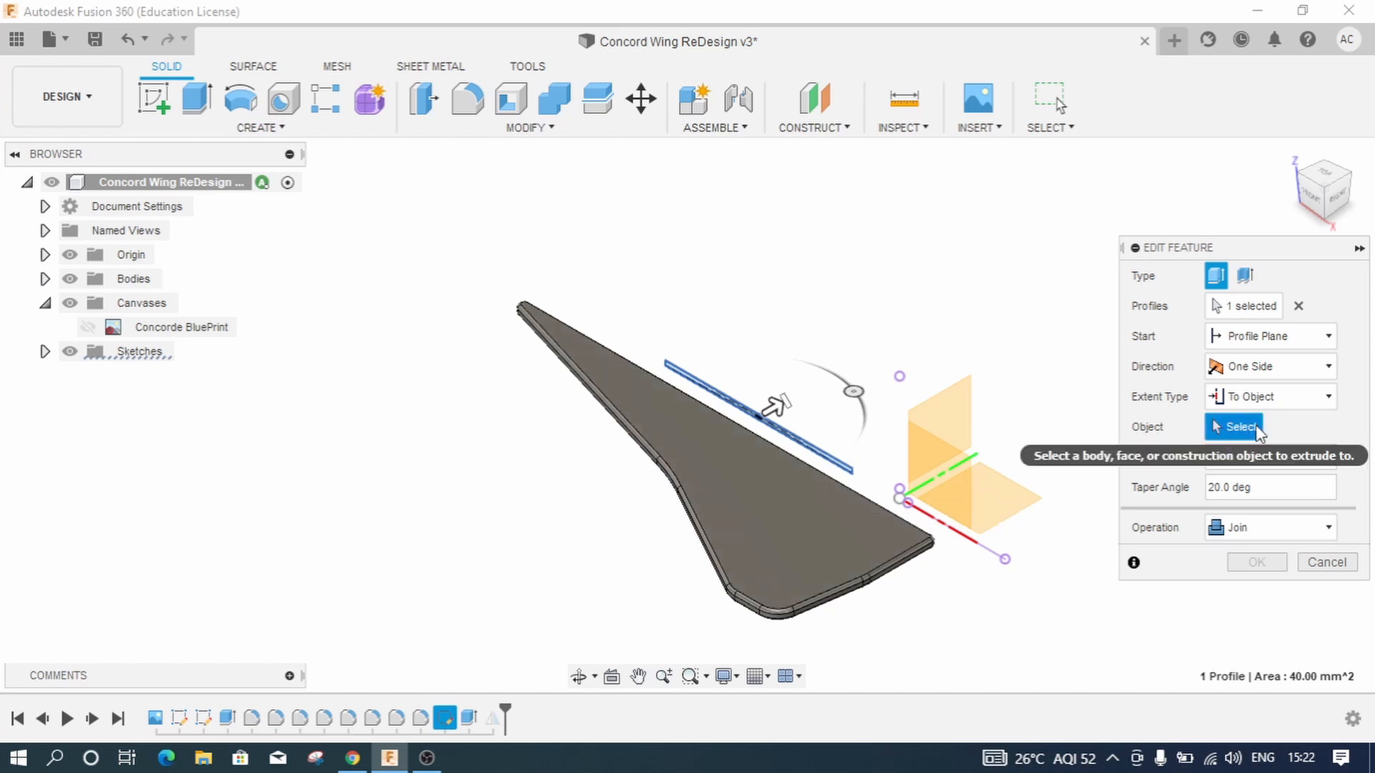
pyautogui.click(811, 492)
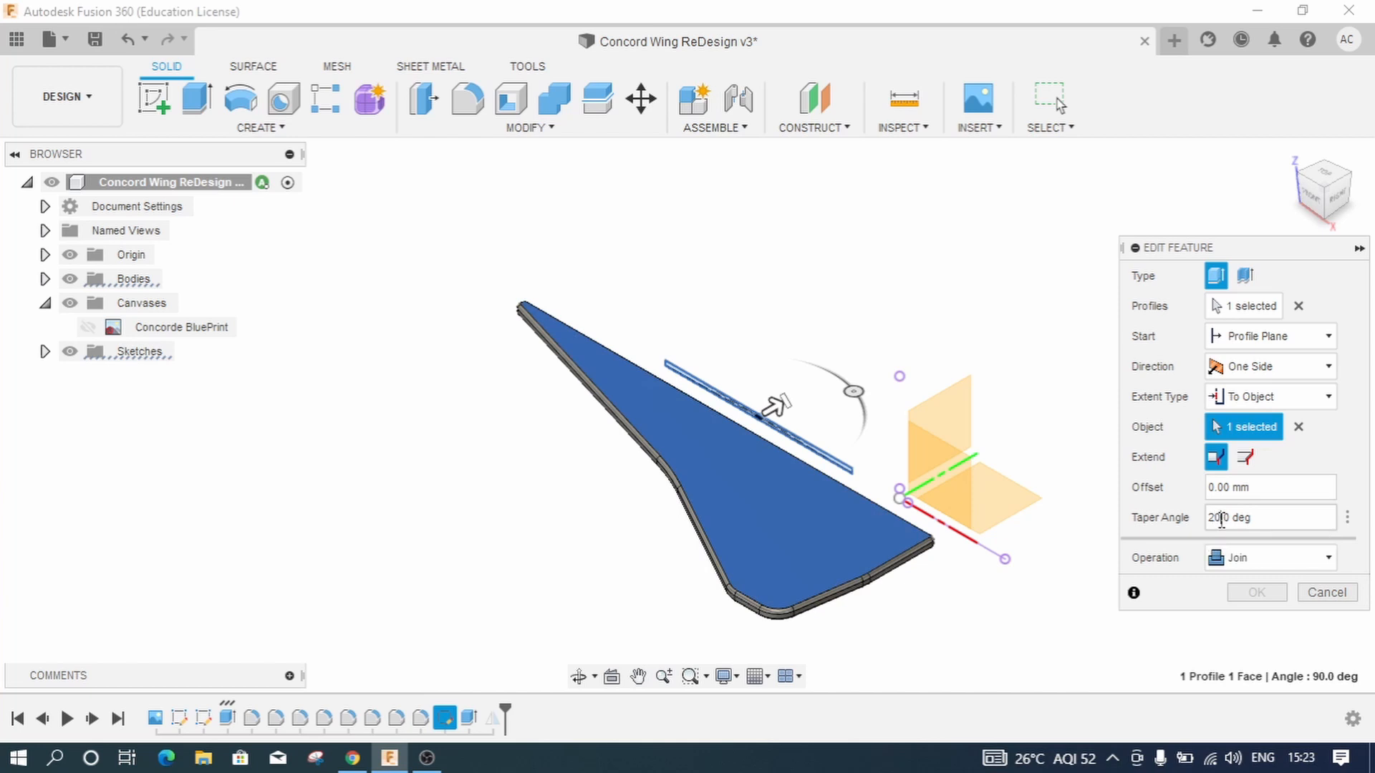
# Step: Set the taper angle to 5 degrees and replace the target face with an extrusion distance of -10 mm
pyautogui.press('BackSpace')
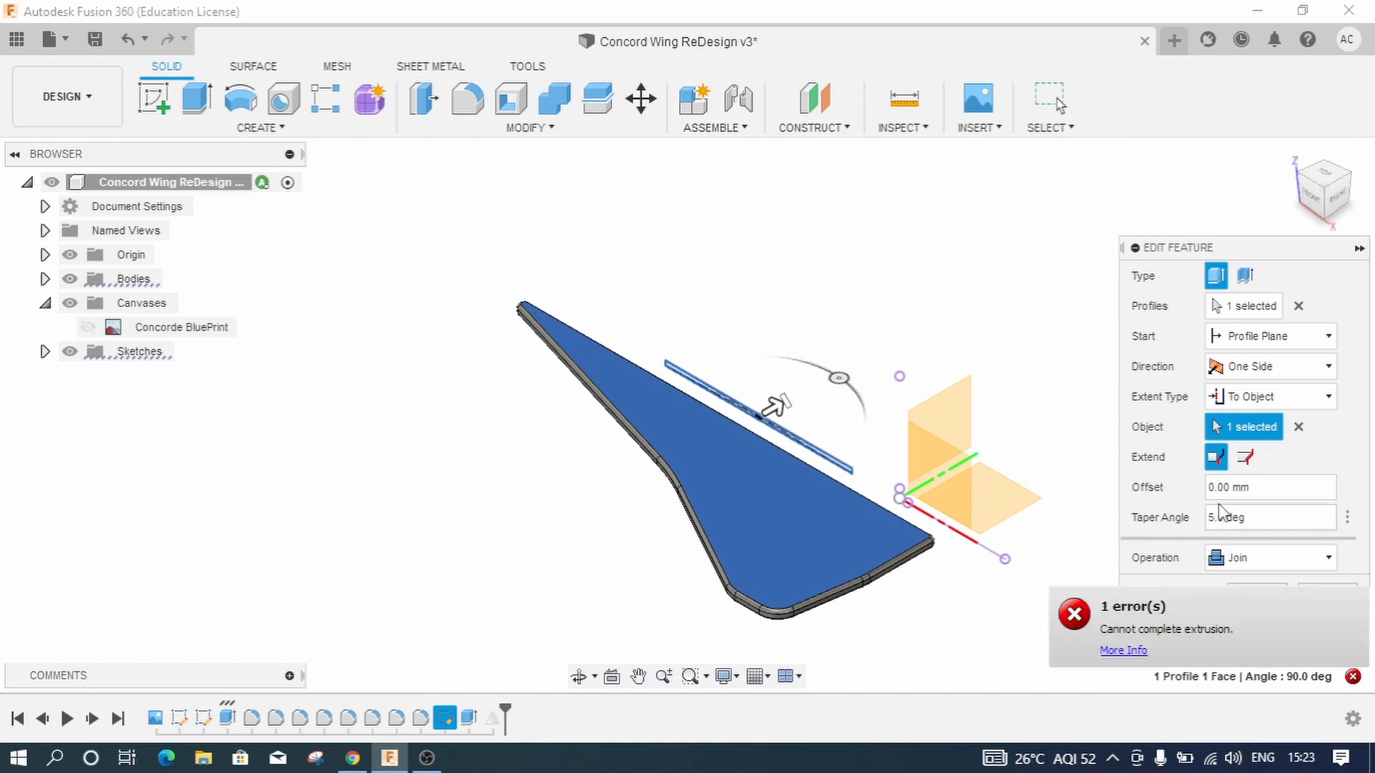
pyautogui.click(1298, 426)
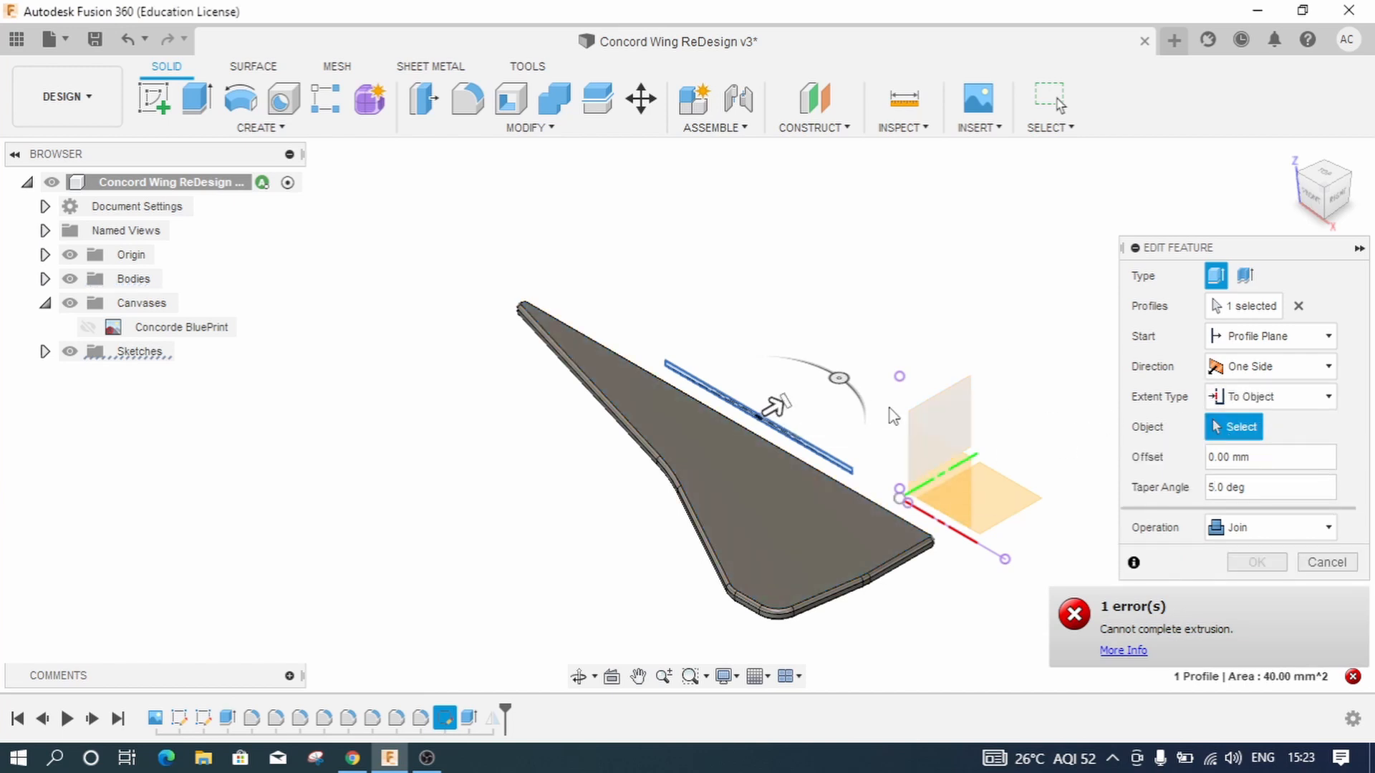
pyautogui.moveTo(773, 403); pyautogui.dragTo(724, 431)
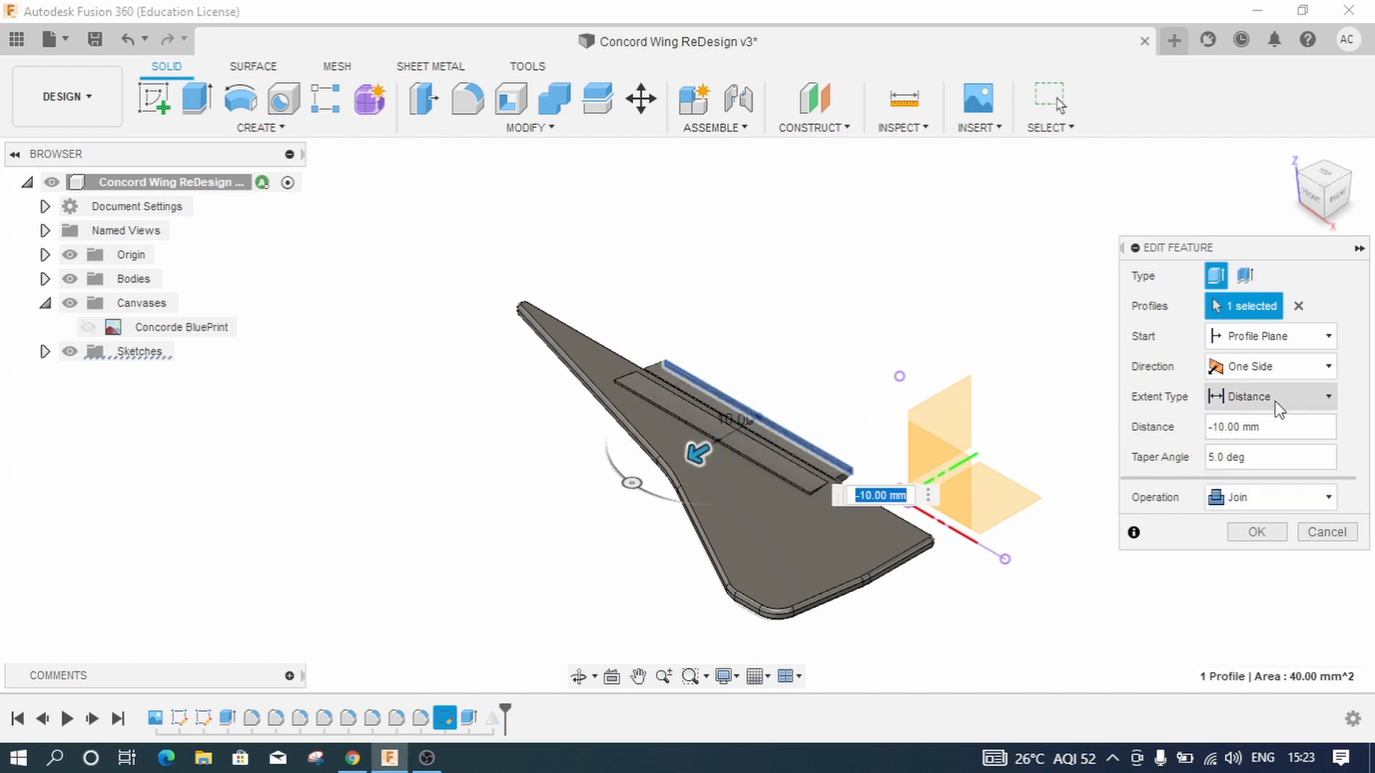
# Step: Switch the joint extrusion to the To Object extent, target the wing's upper face and set the taper angle to 3 degrees
pyautogui.click(1253, 397)
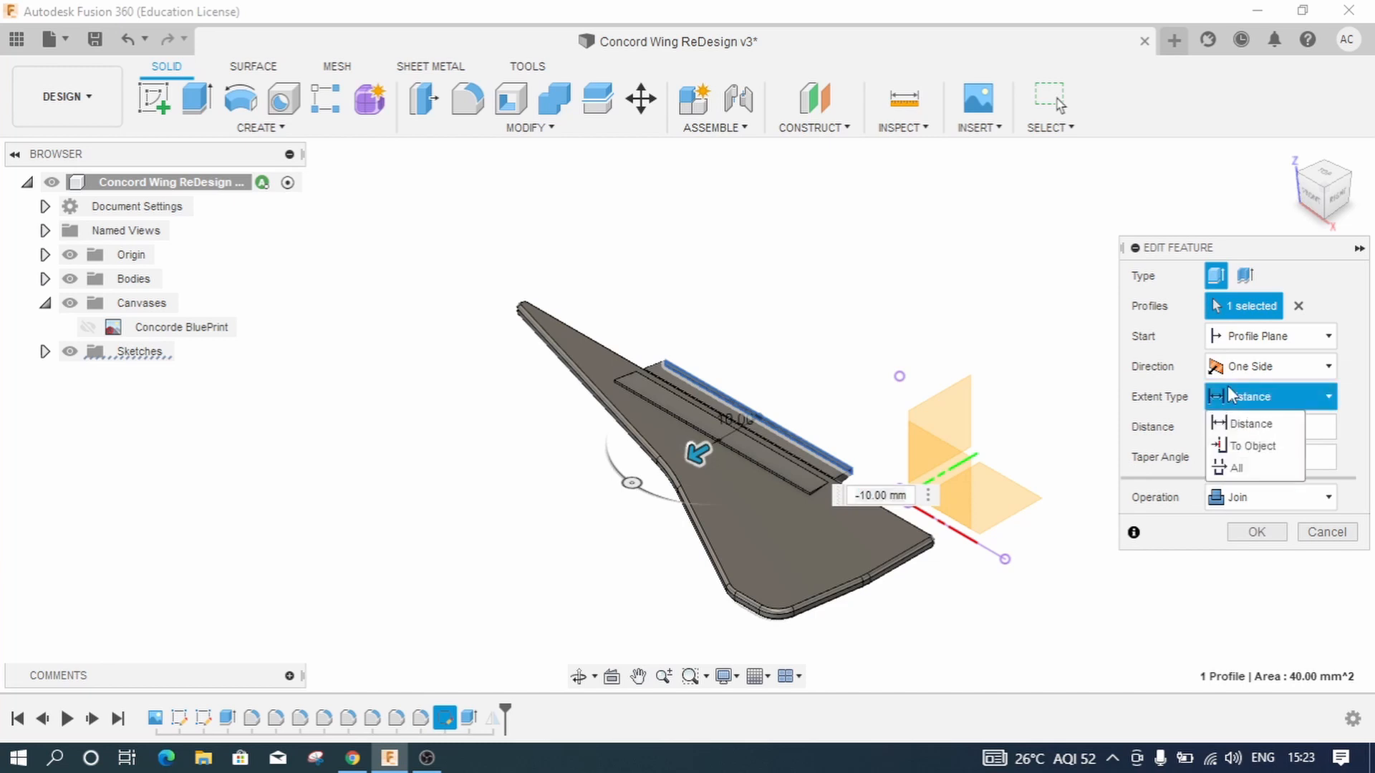
pyautogui.click(1231, 447)
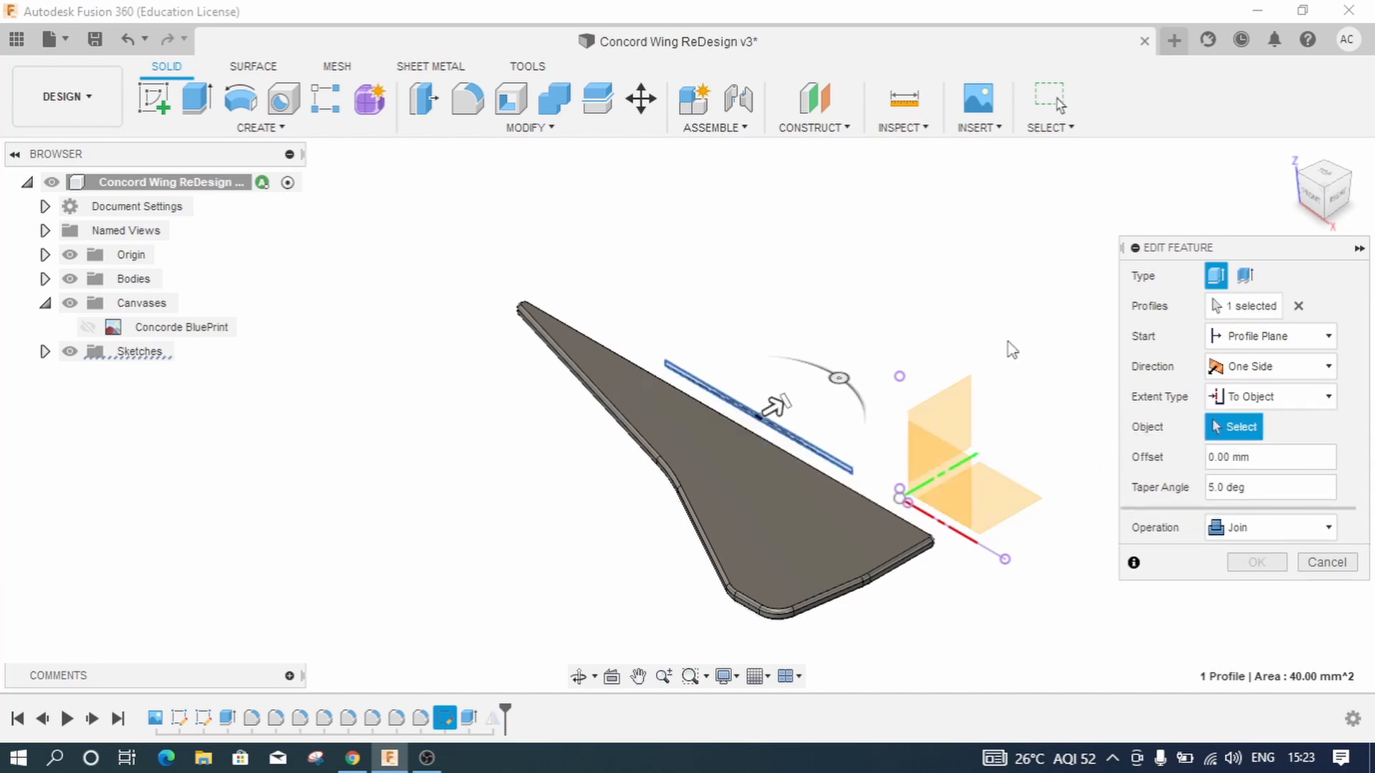
pyautogui.click(1333, 197)
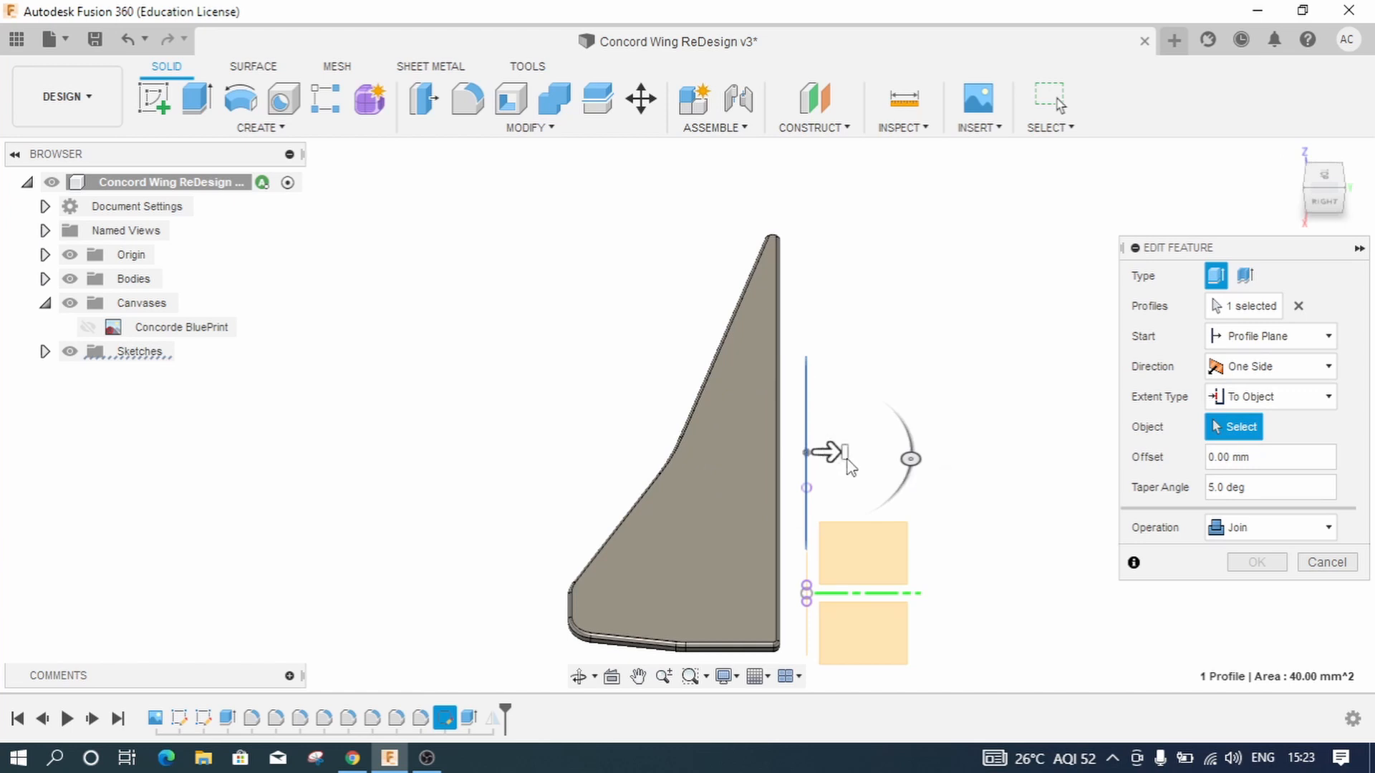
pyautogui.scroll(-3, 847, 459)
pyautogui.scroll(2, 847, 458)
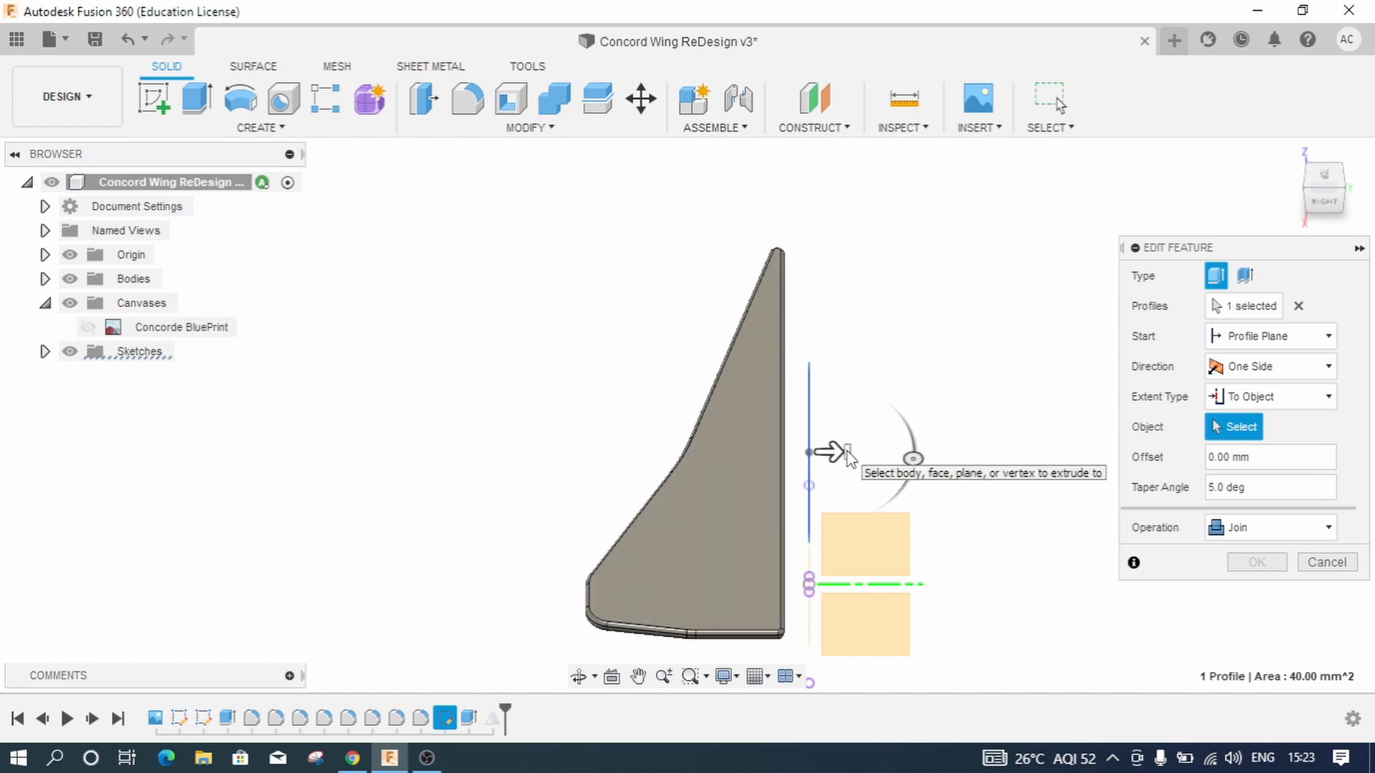
pyautogui.click(761, 446)
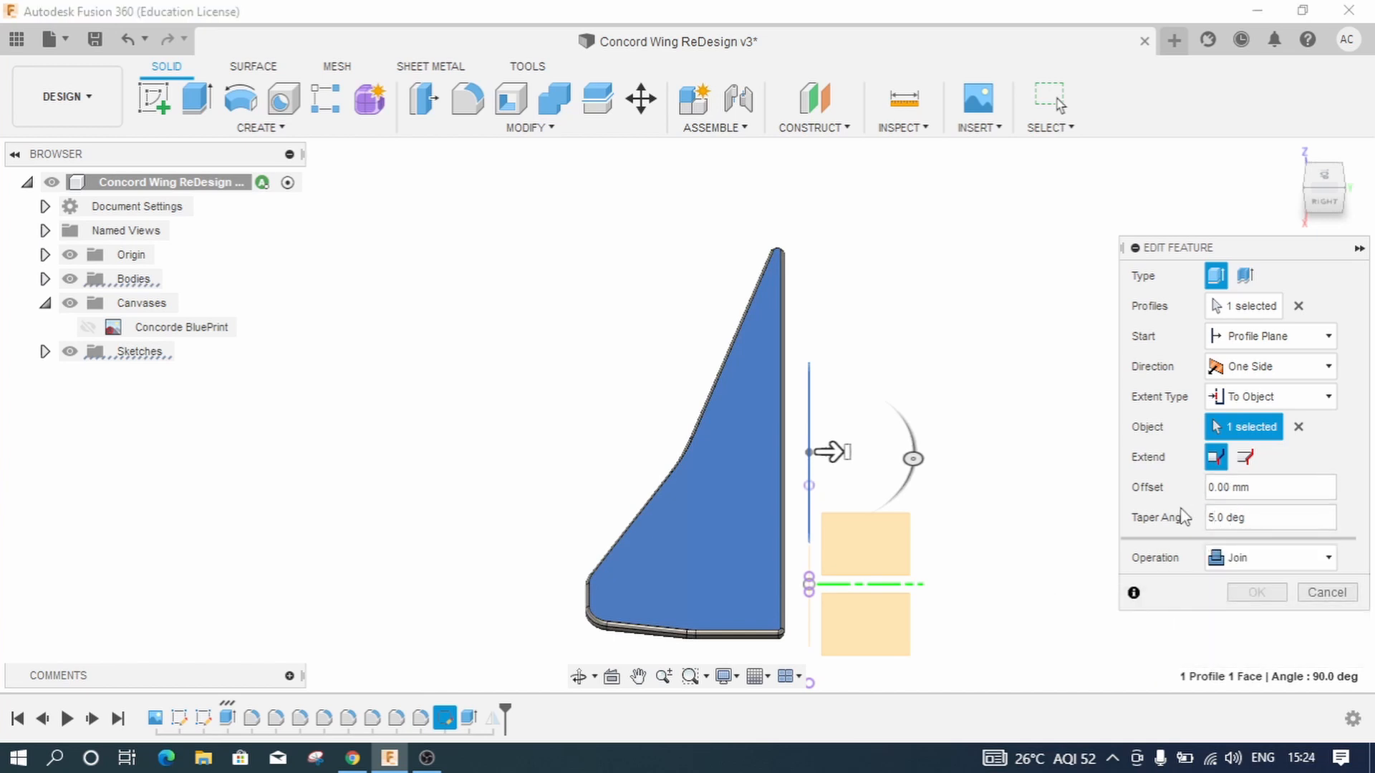
pyautogui.write('3')
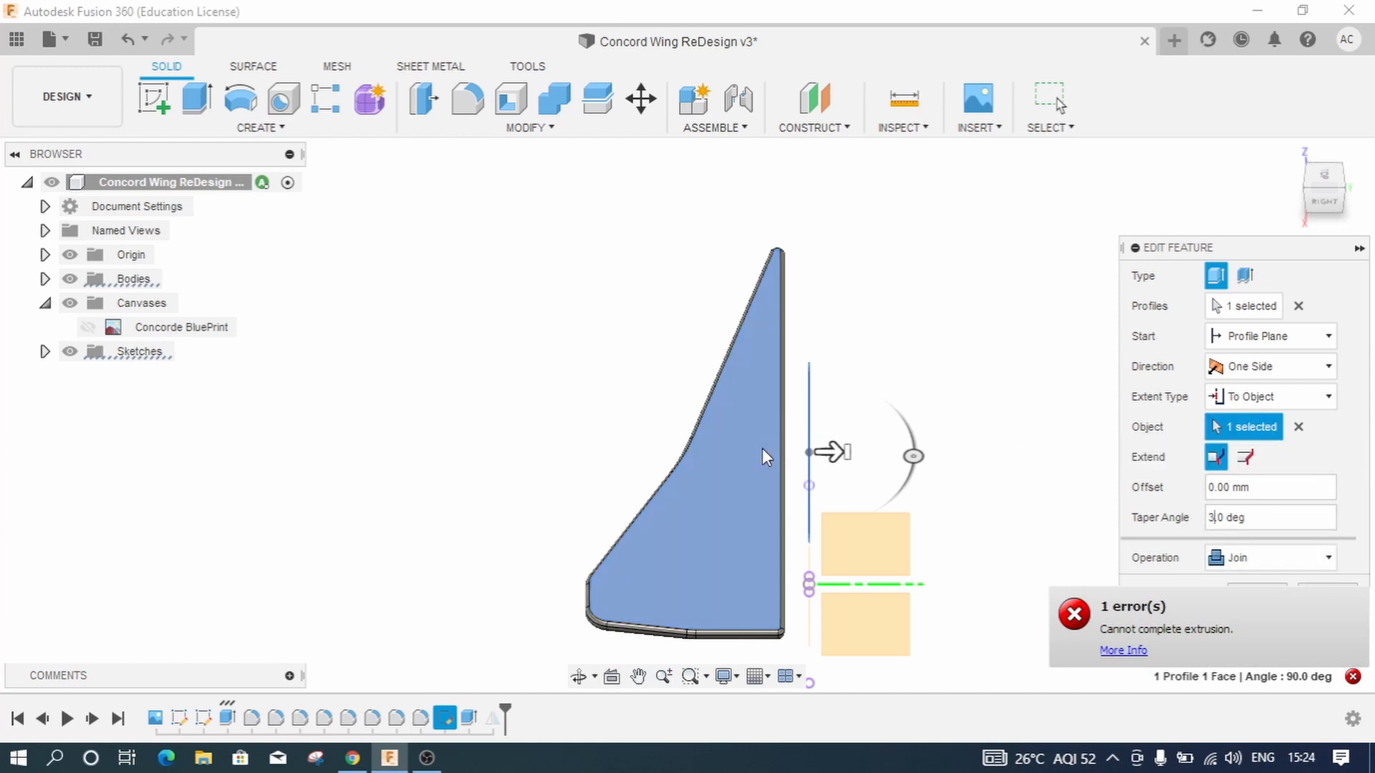
# Step: Replace the target with the narrow inner side face of the wing and check the joint from the side and in 3D
pyautogui.click(1298, 429)
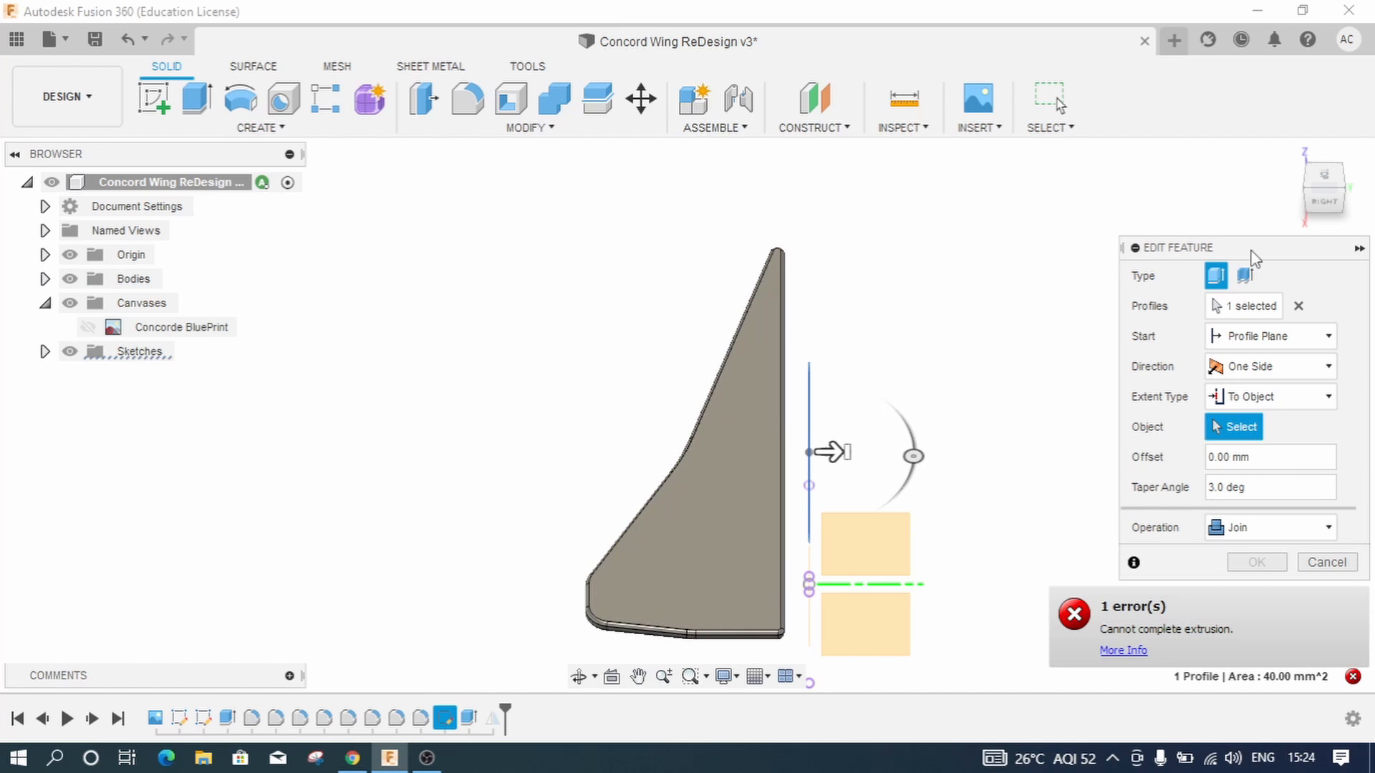
pyautogui.click(1344, 188)
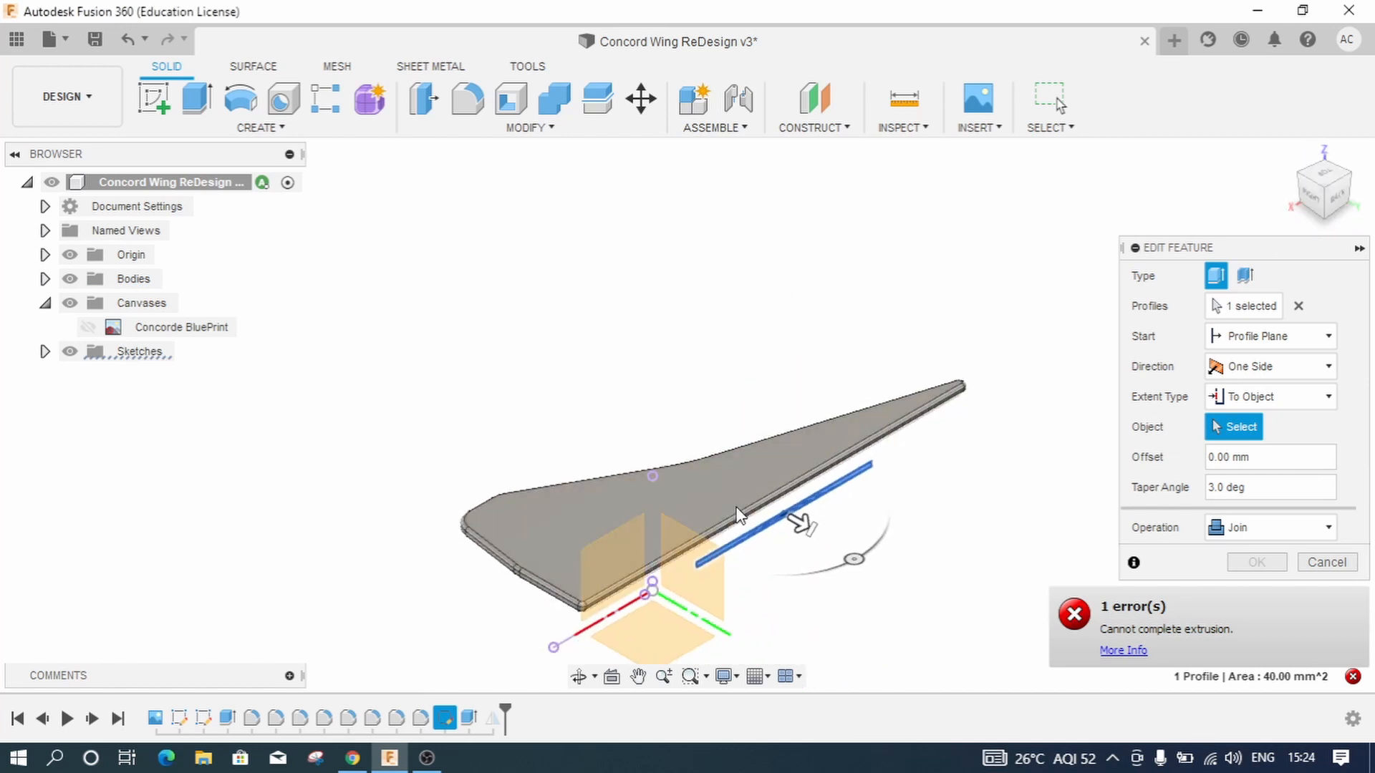
pyautogui.scroll(6, 737, 510)
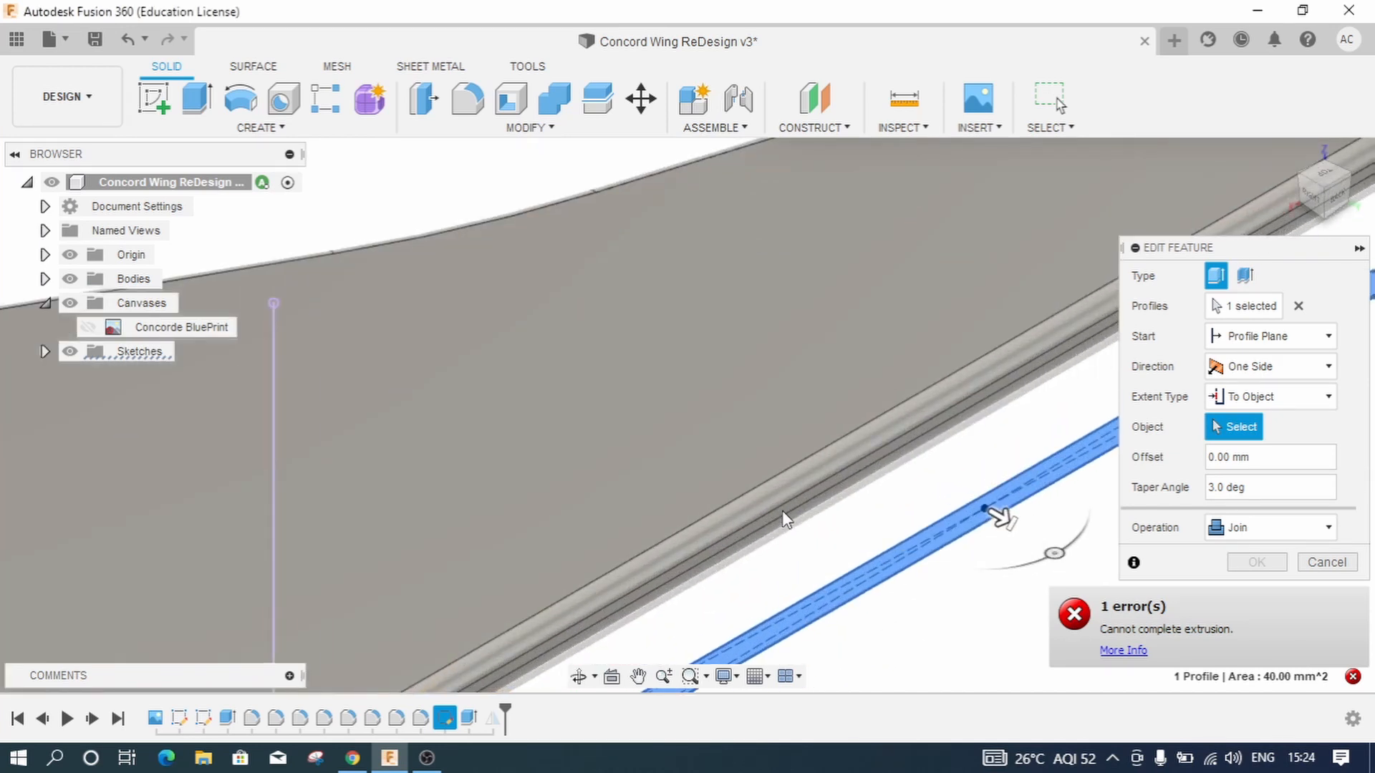
pyautogui.scroll(4, 750, 530)
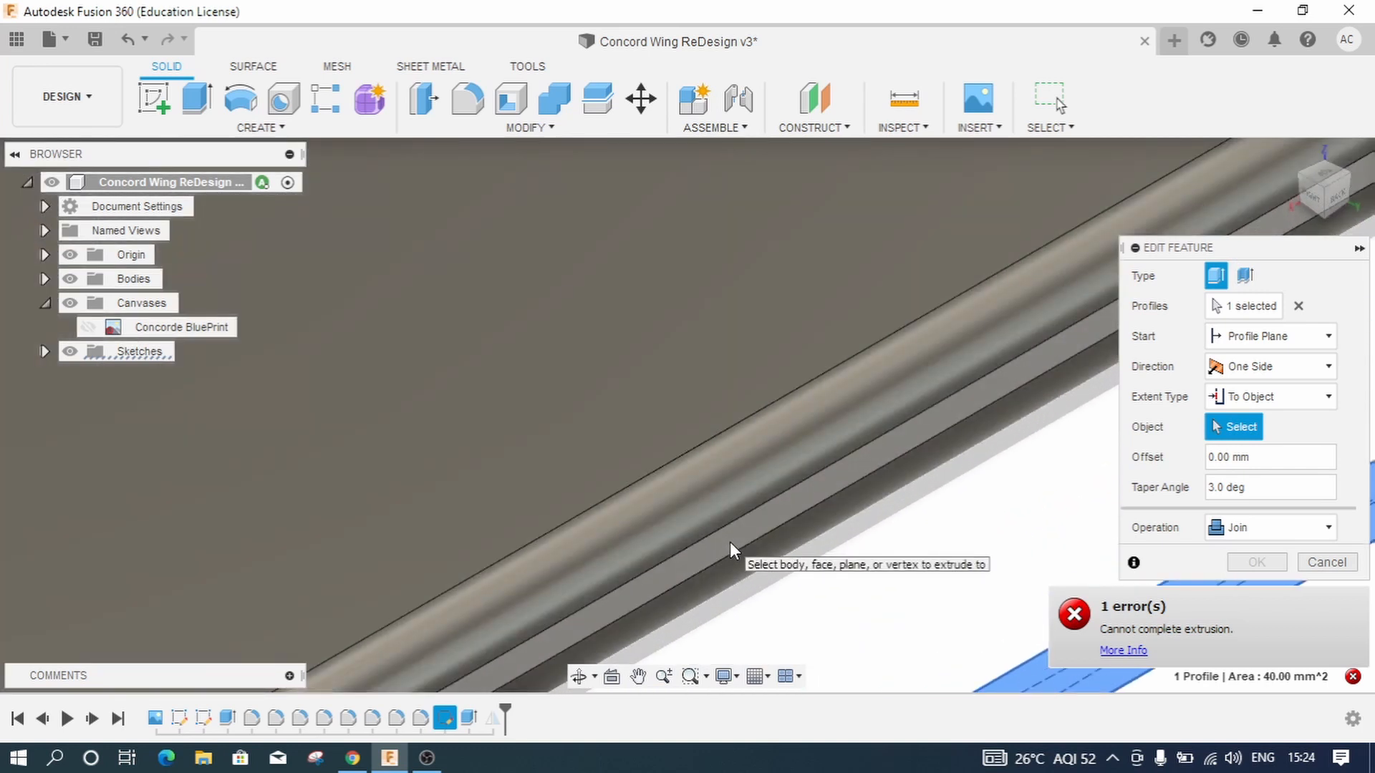
pyautogui.click(729, 541)
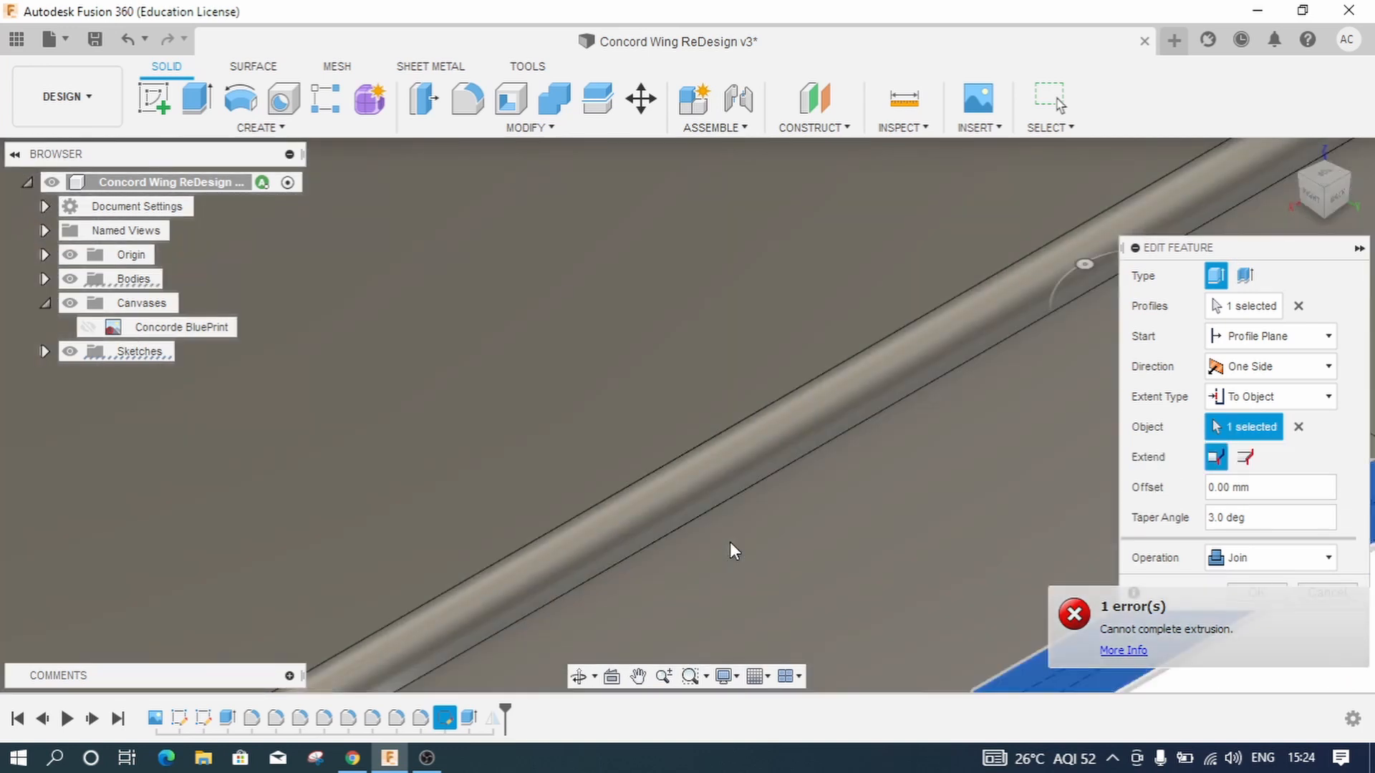
pyautogui.scroll(-5, 729, 380)
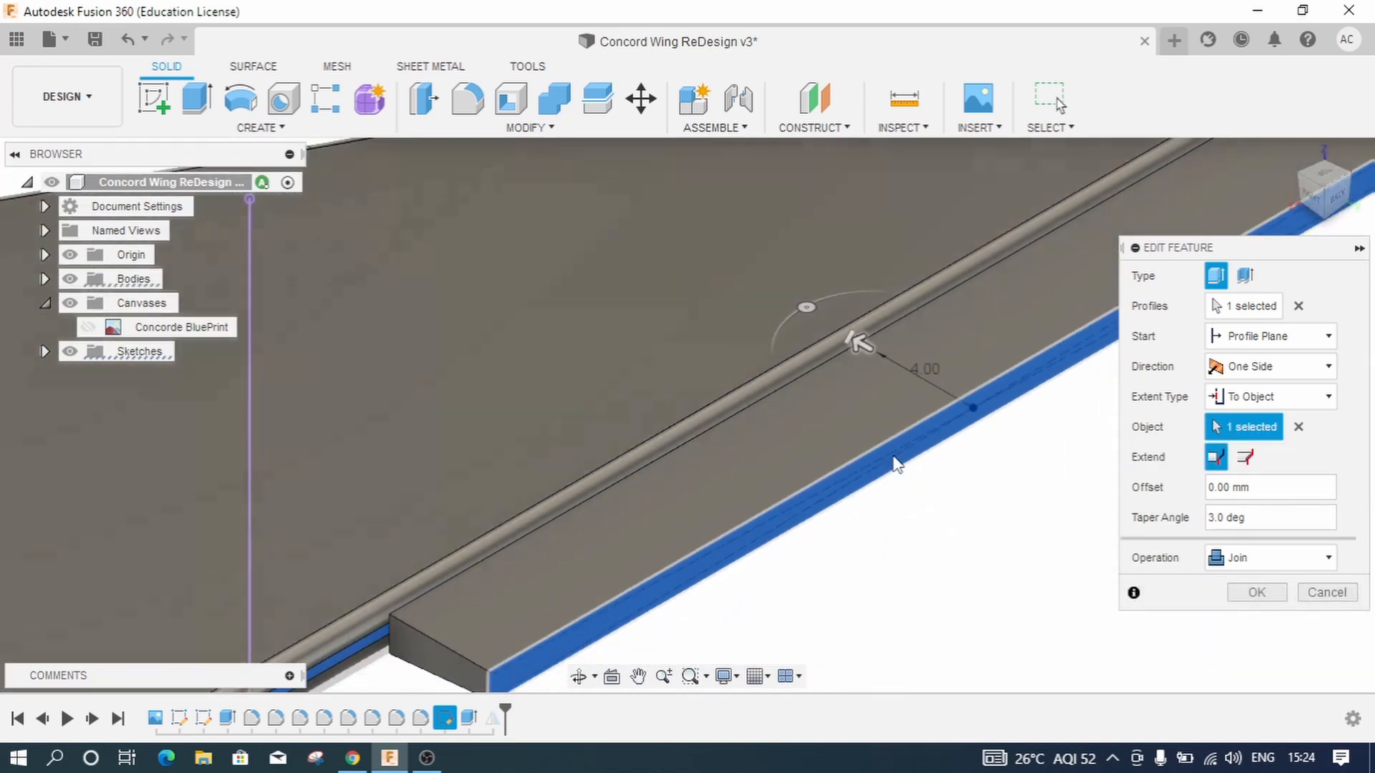
pyautogui.scroll(-5, 501, 394)
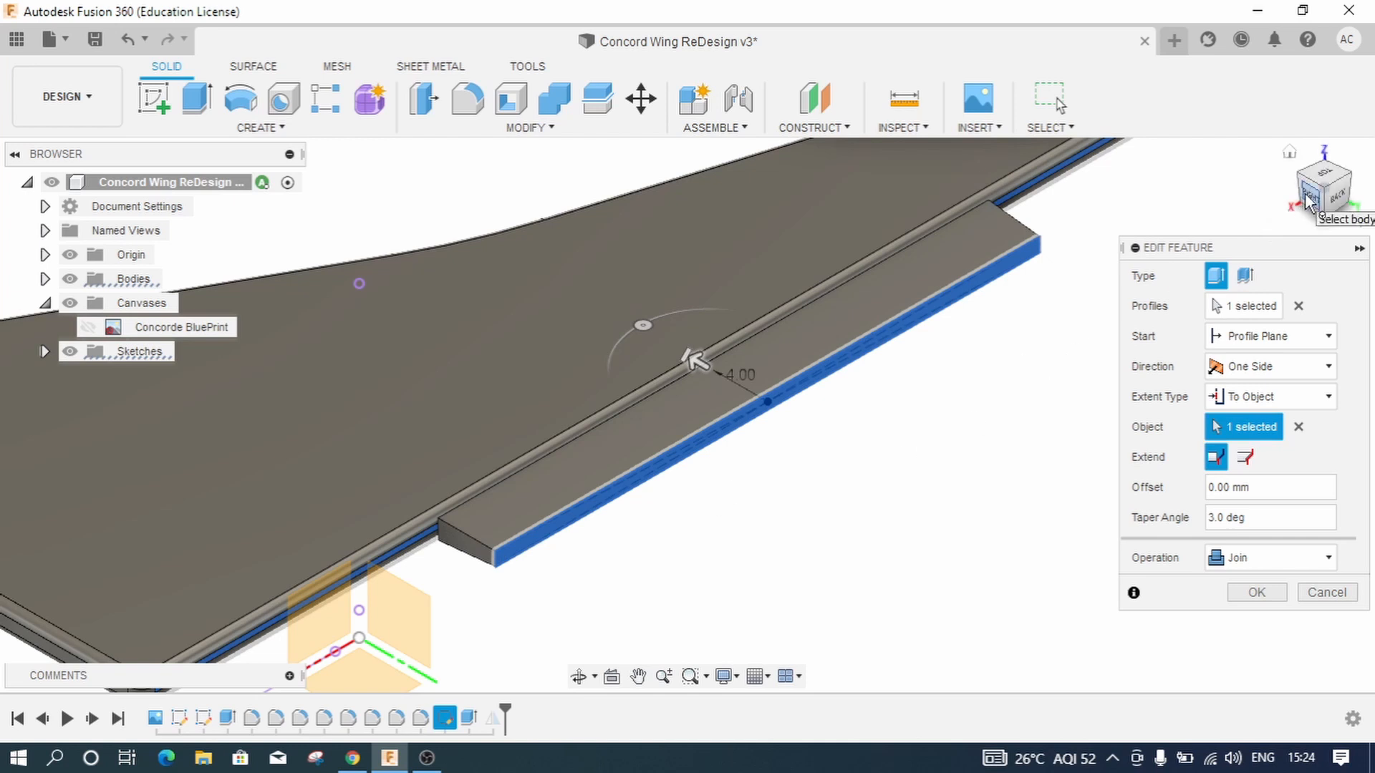
pyautogui.click(1333, 194)
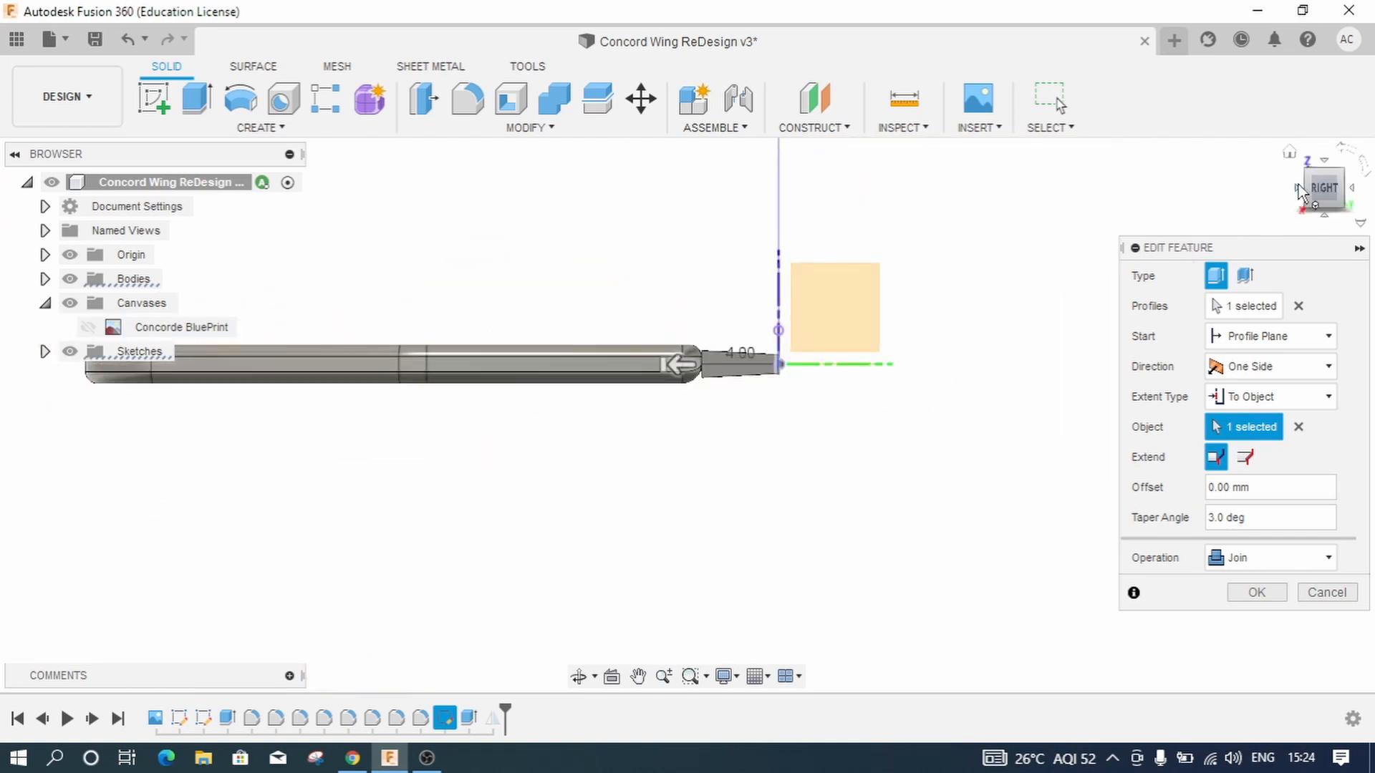
pyautogui.click(1308, 177)
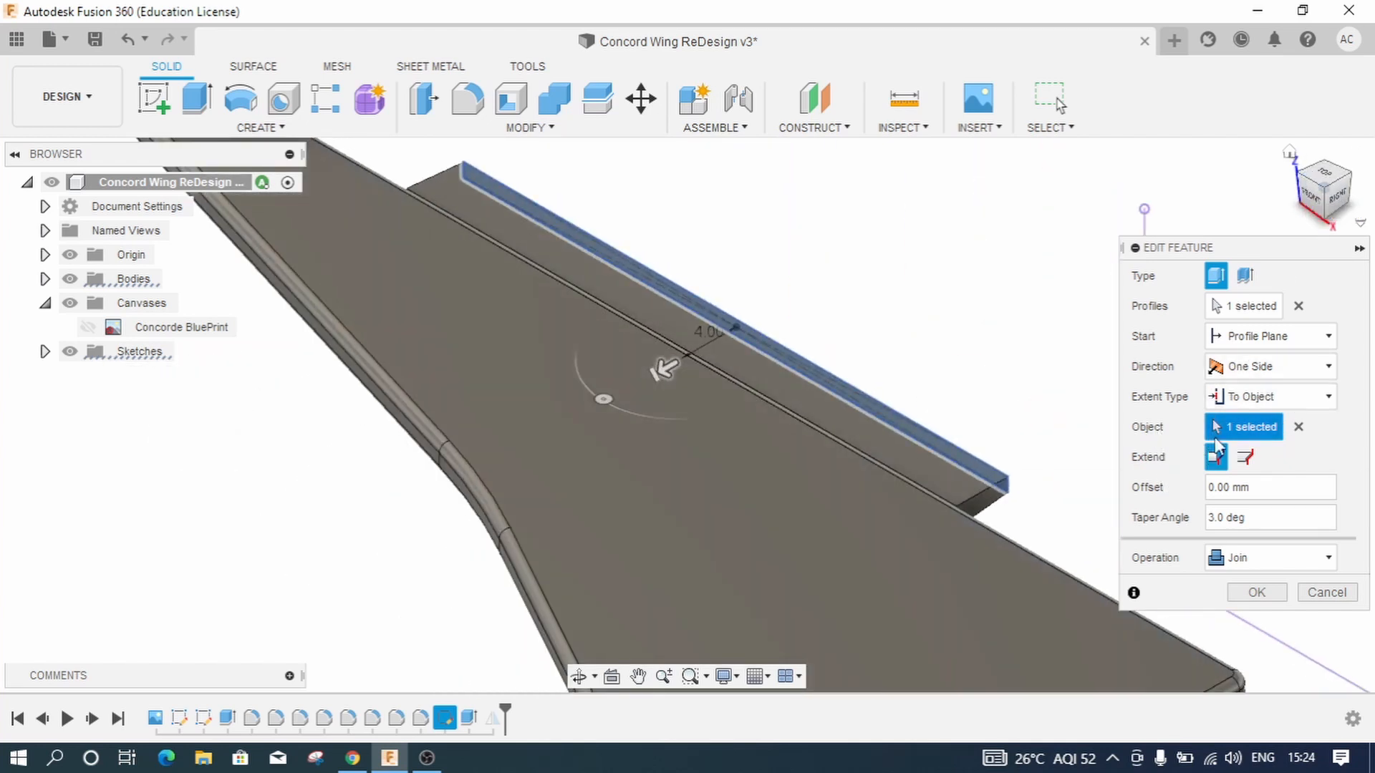
# Step: Clear the target face, select Body1 as the extrusion's target object and inspect the joint's junction with the wing from the side
pyautogui.click(1298, 426)
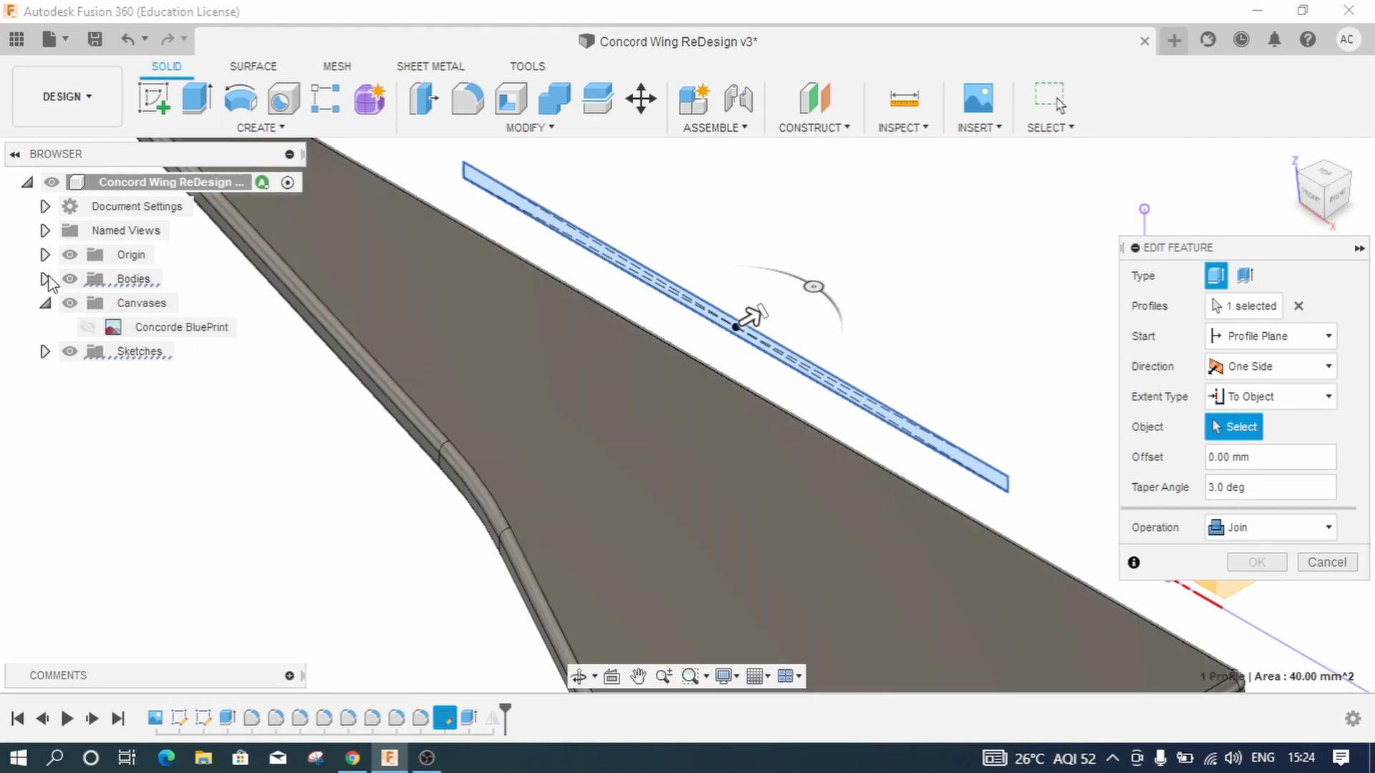
pyautogui.click(45, 278)
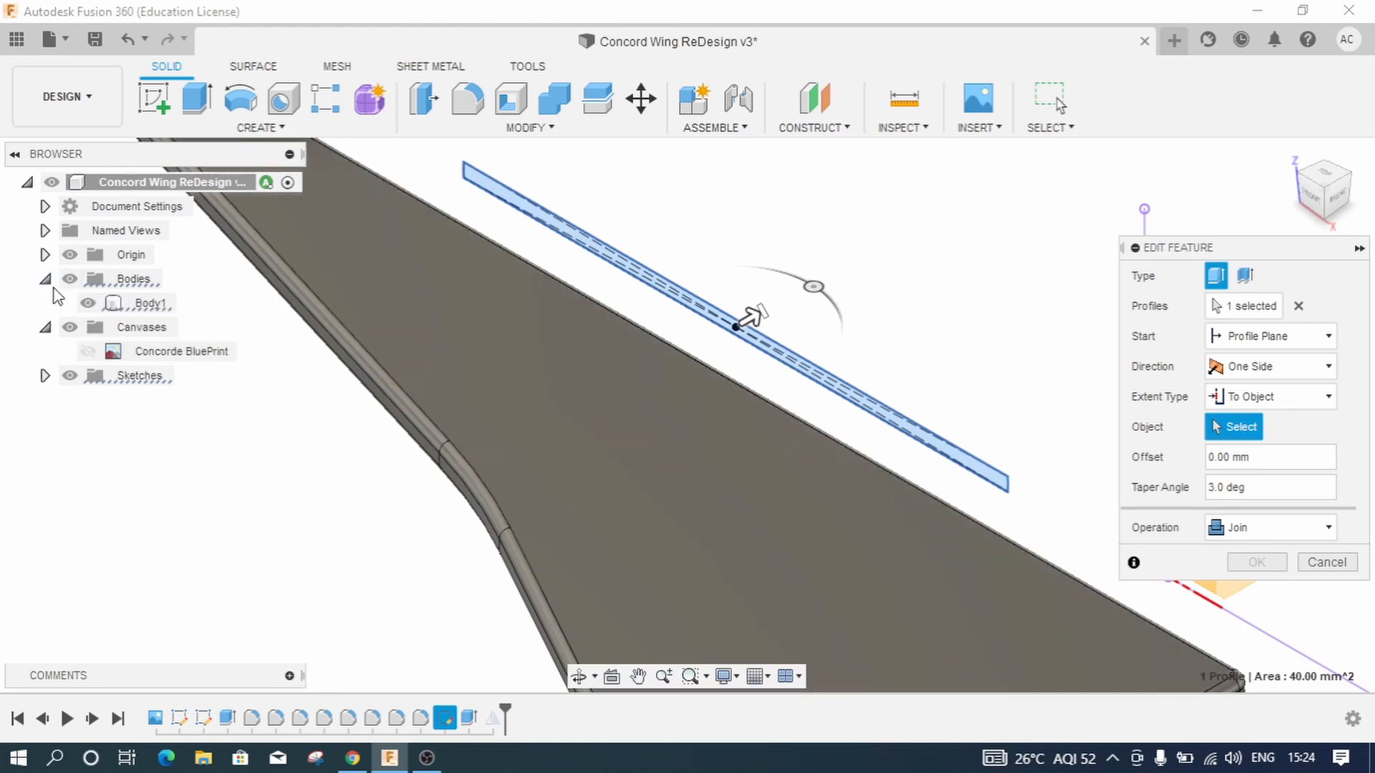
pyautogui.click(146, 305)
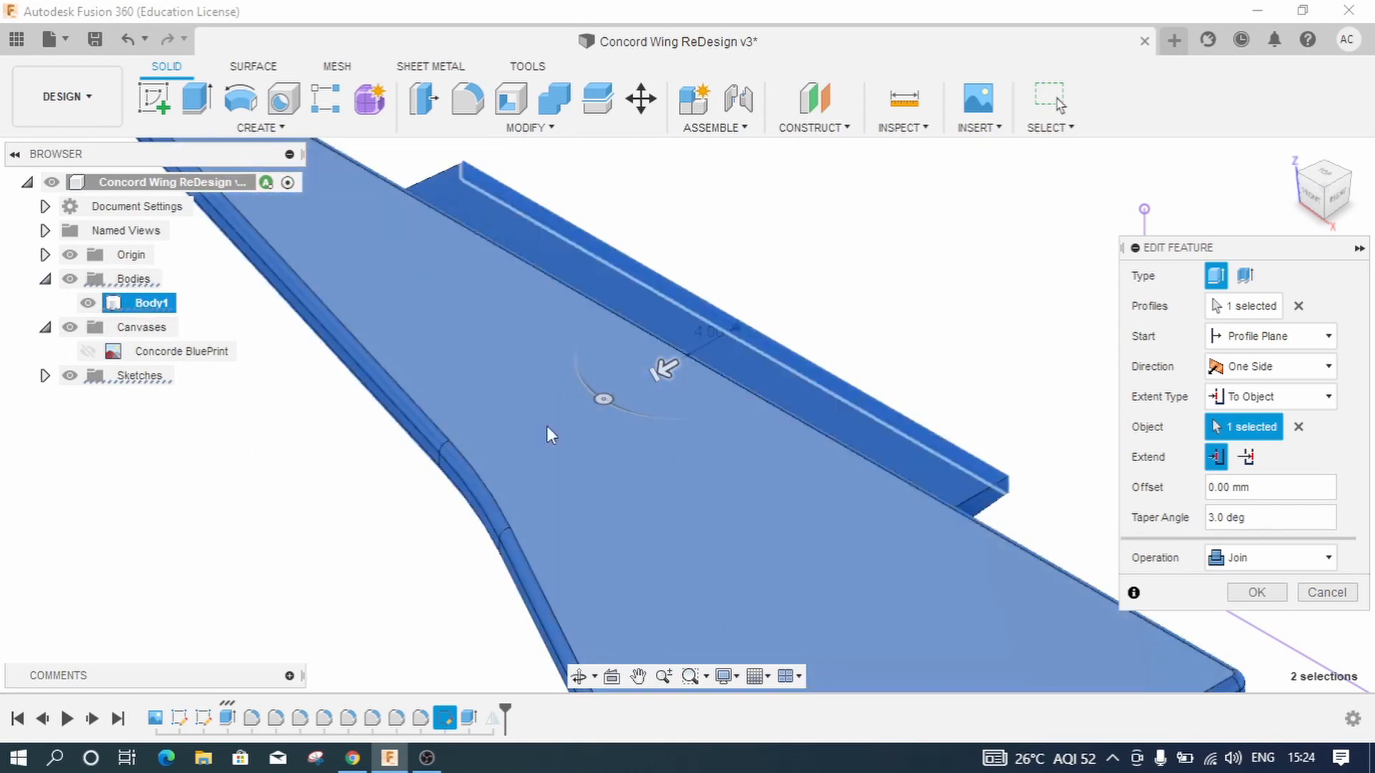
pyautogui.click(1336, 205)
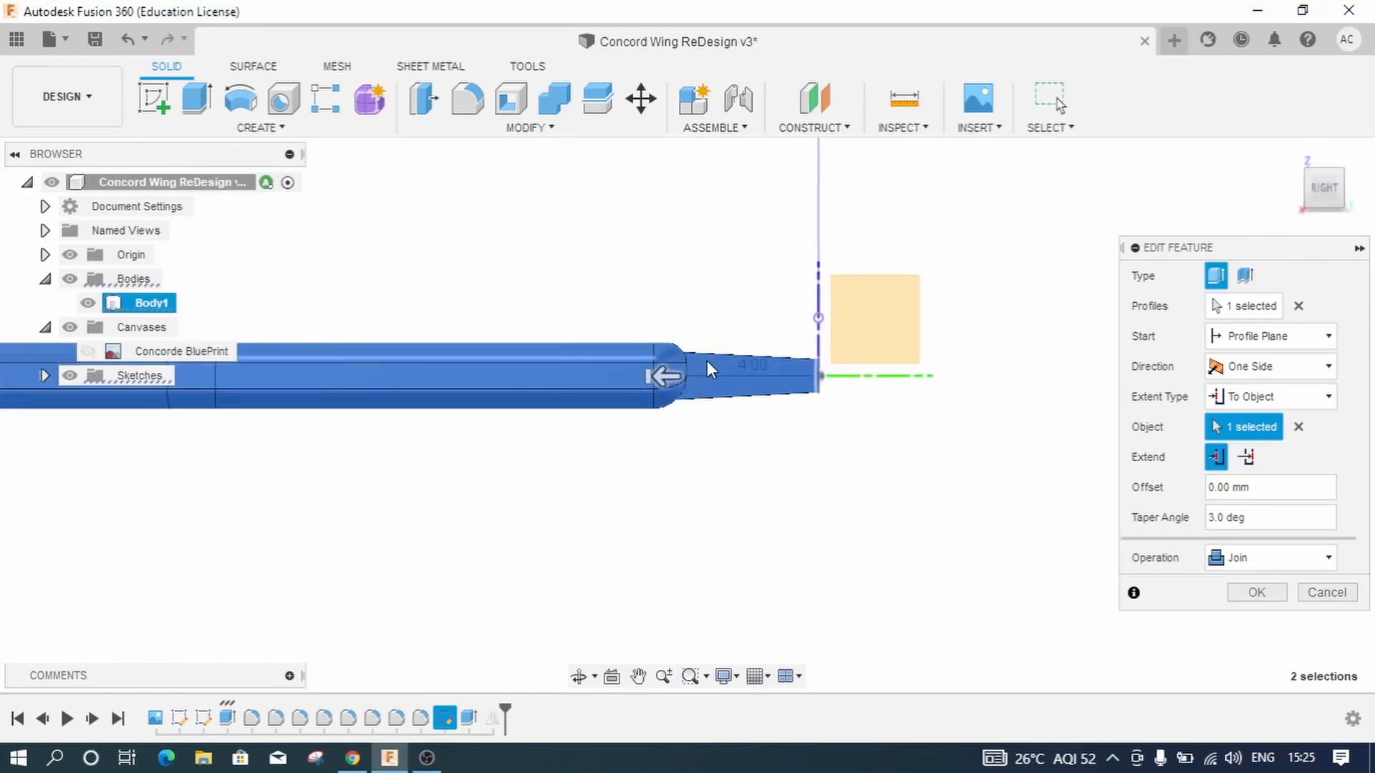
pyautogui.scroll(8, 707, 359)
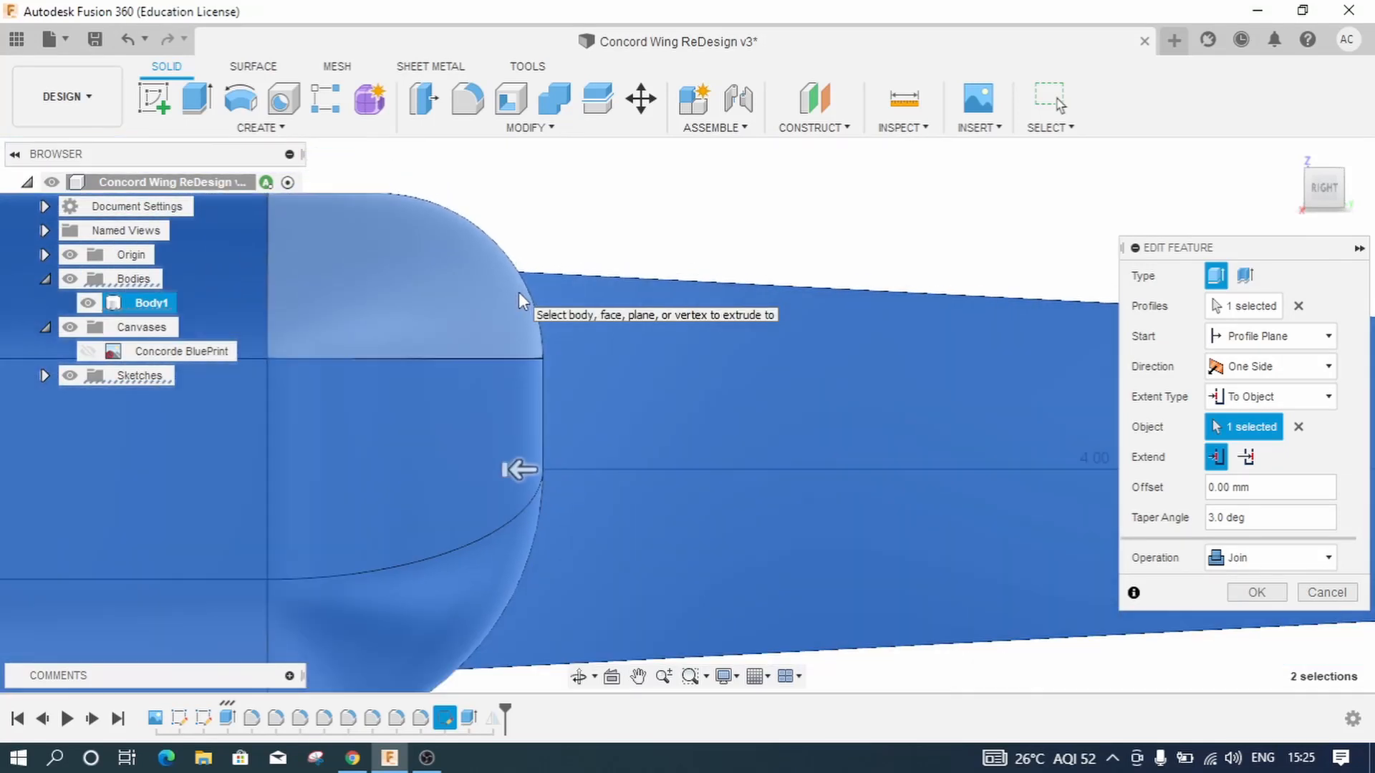
pyautogui.scroll(-6, 518, 292)
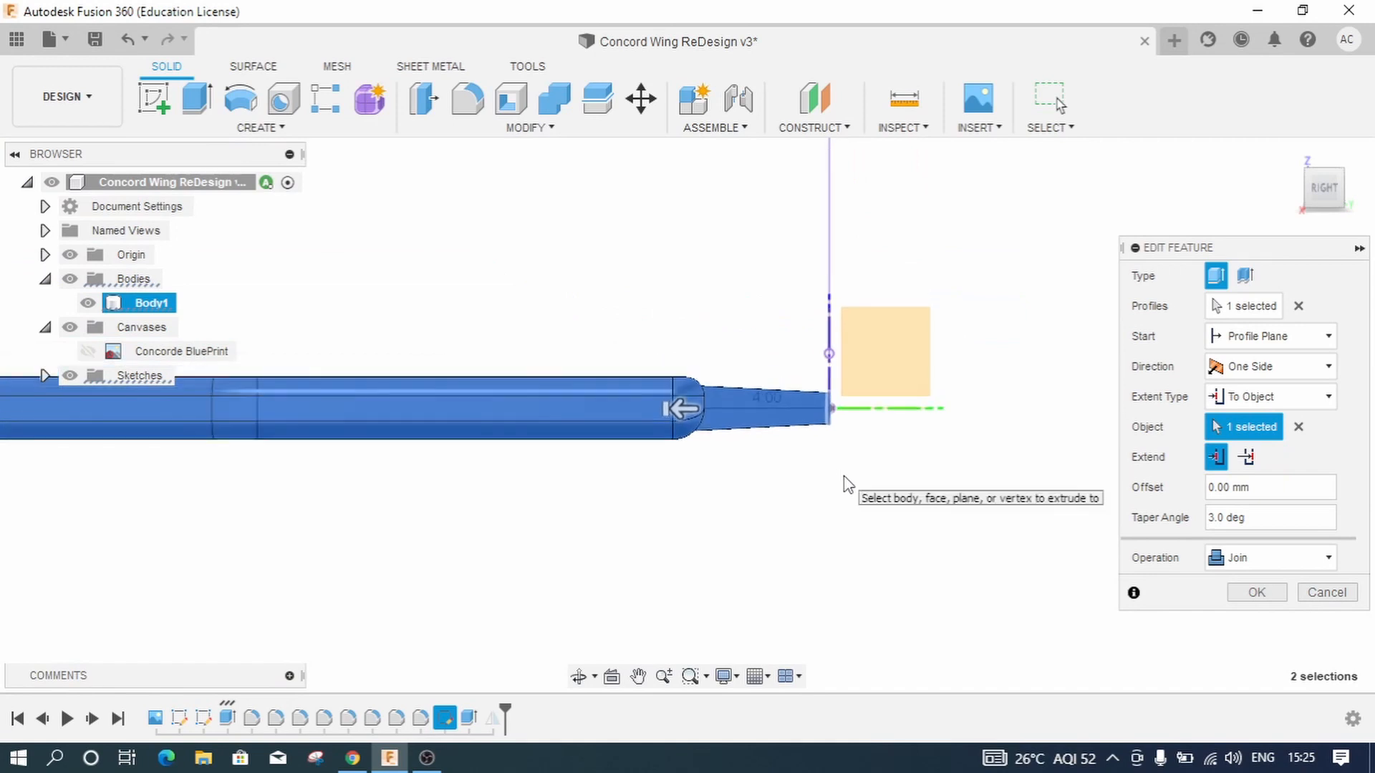
pyautogui.scroll(-2, 841, 491)
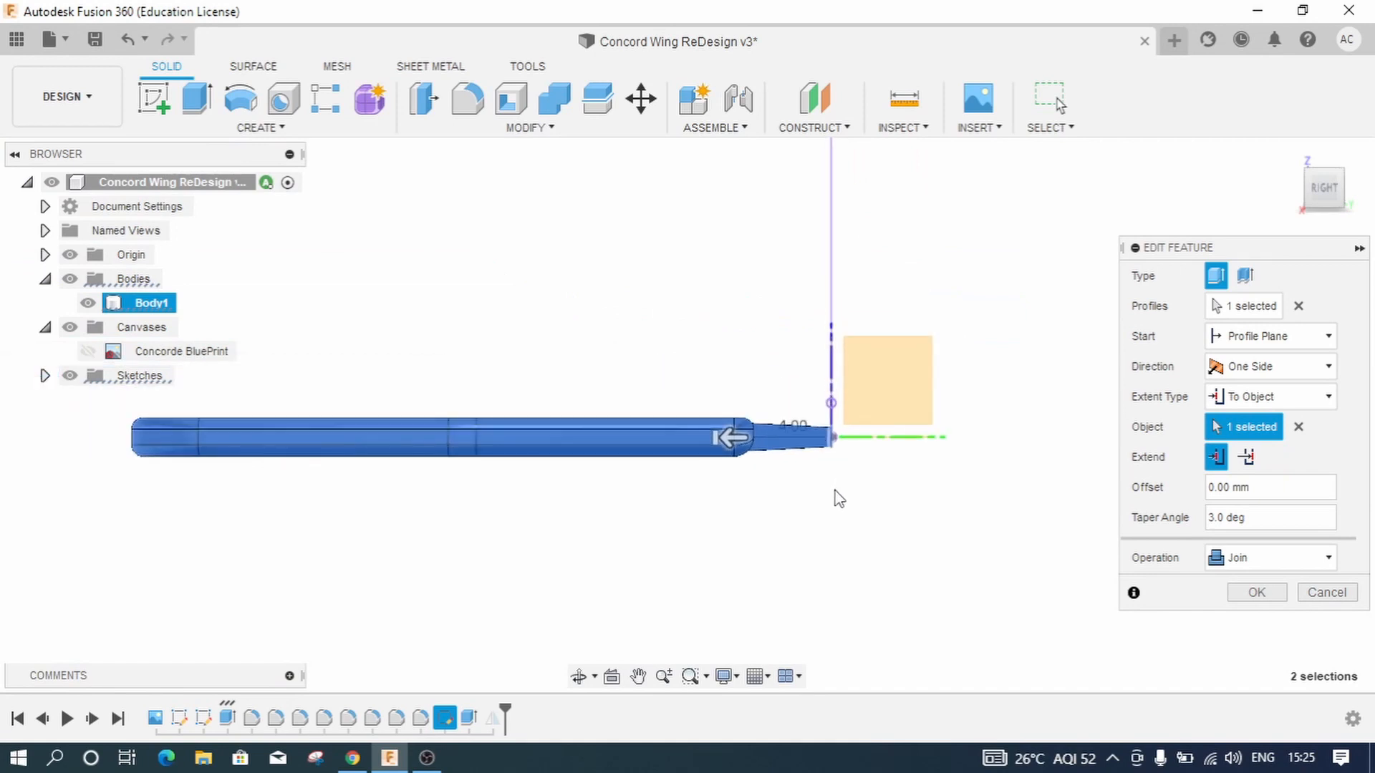
# Step: Set the joint extrusion's taper angle to 5 degrees and apply the edited feature
pyautogui.click(1211, 519)
pyautogui.click(1214, 518)
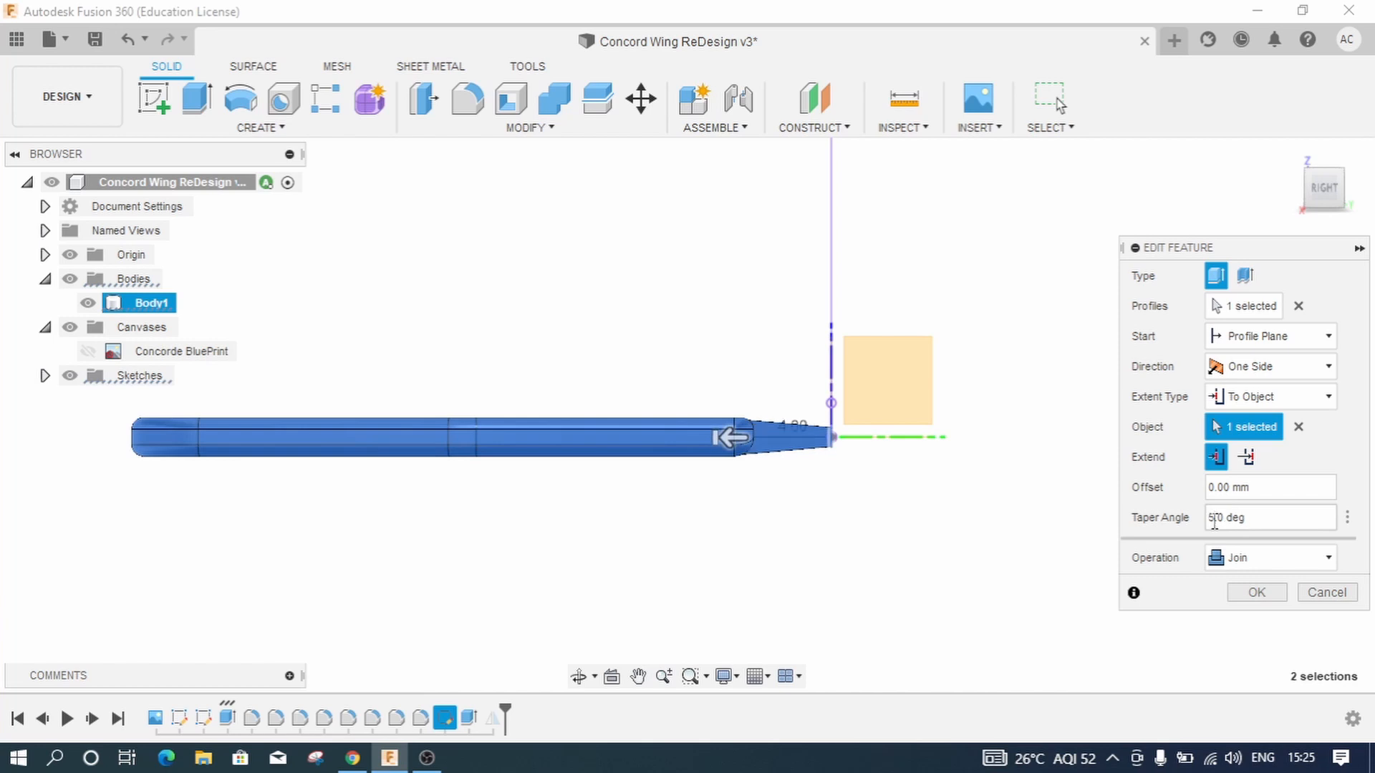
pyautogui.scroll(10, 776, 453)
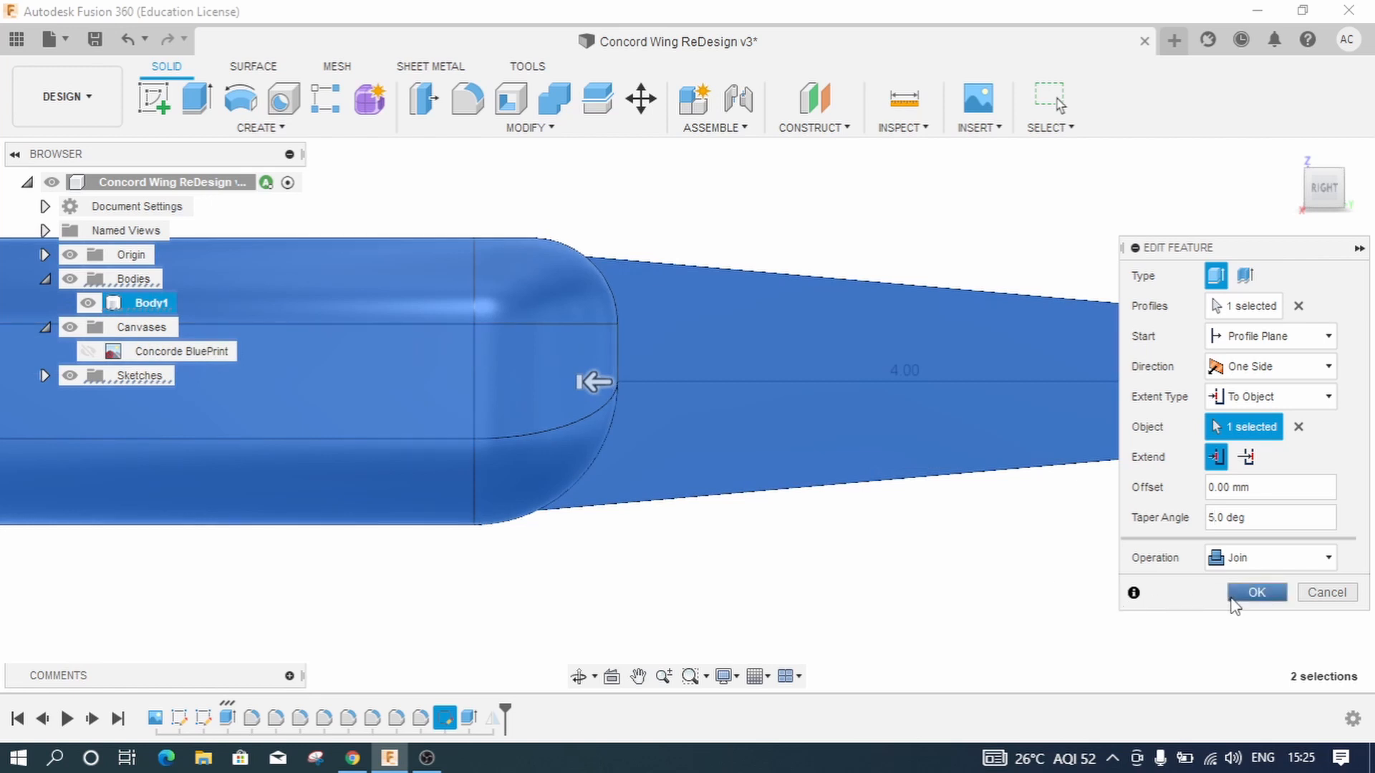
pyautogui.click(1257, 593)
pyautogui.scroll(-8, 938, 598)
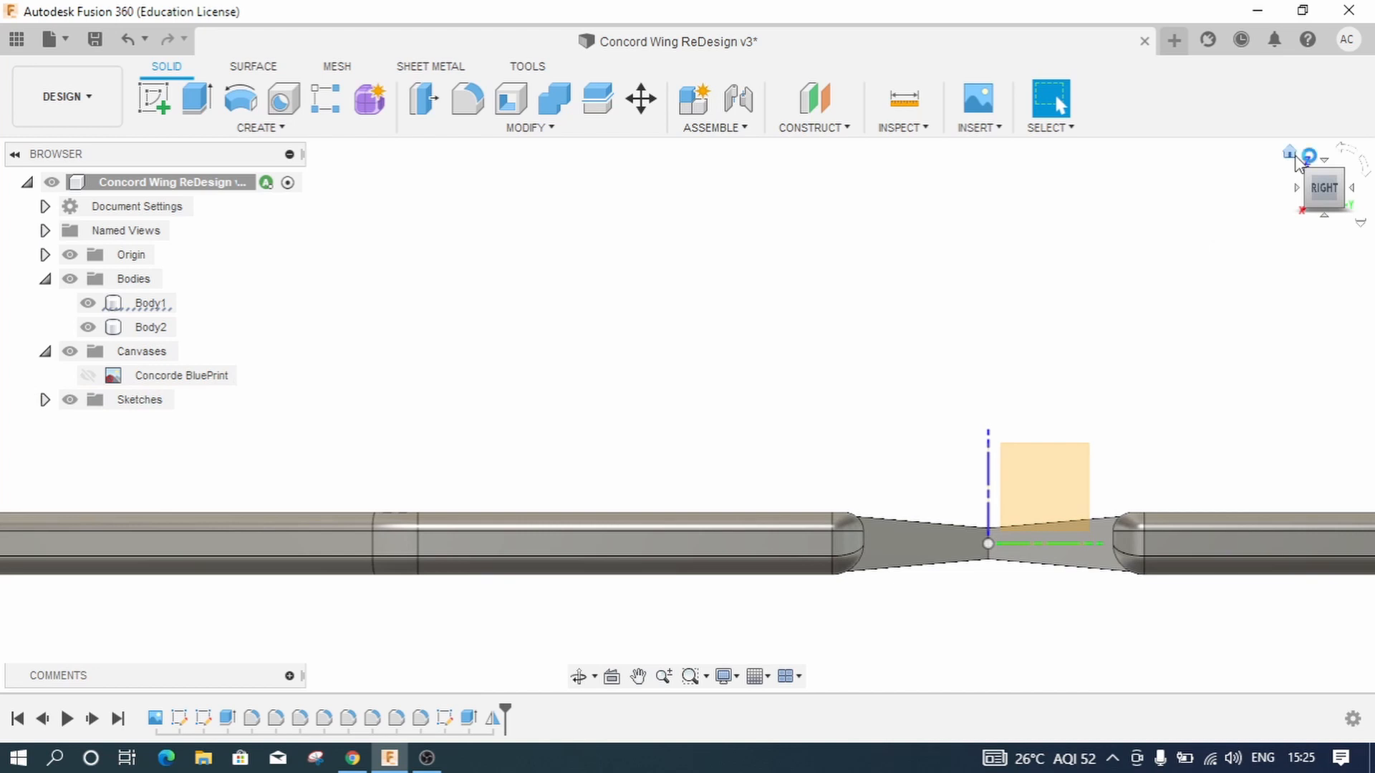
# Step: Return to the home view and save the design with the version description "User Saved"
pyautogui.click(1289, 153)
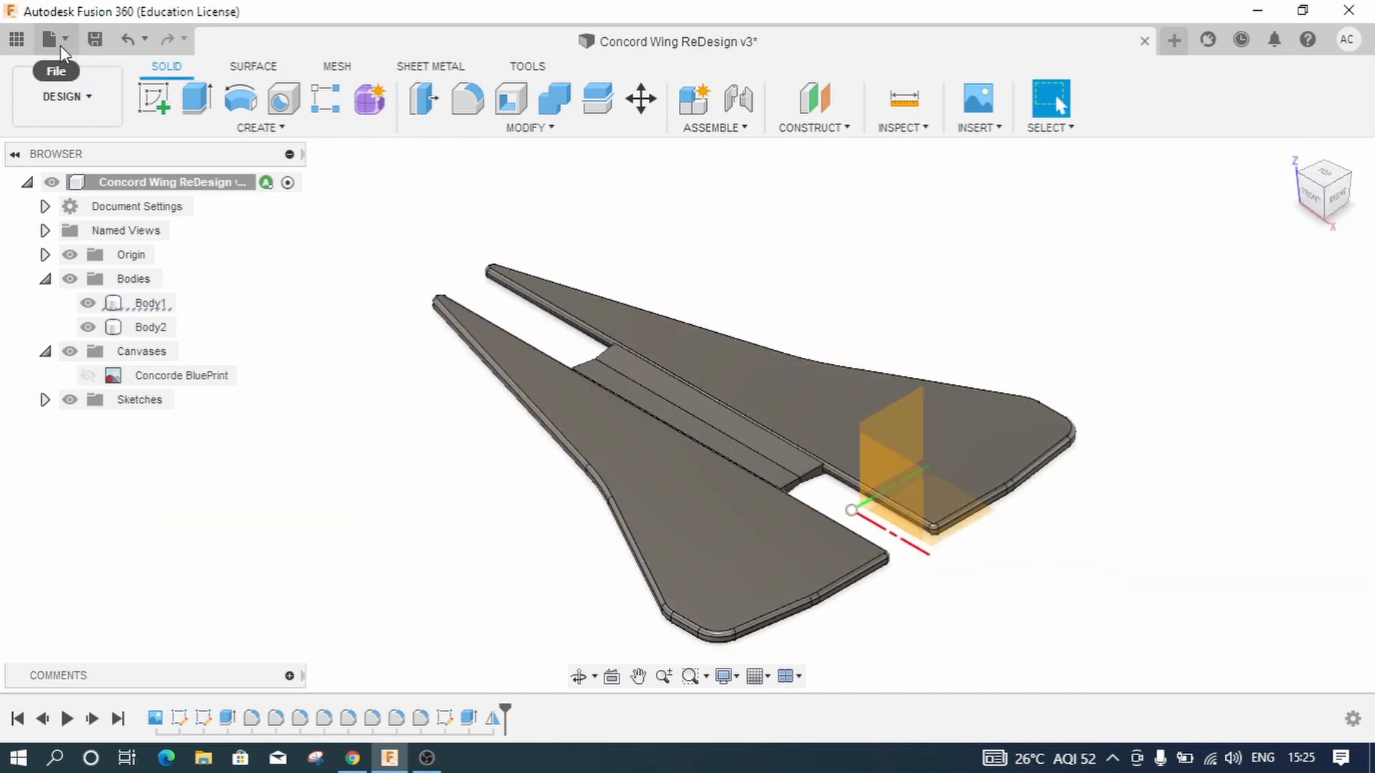
pyautogui.click(92, 41)
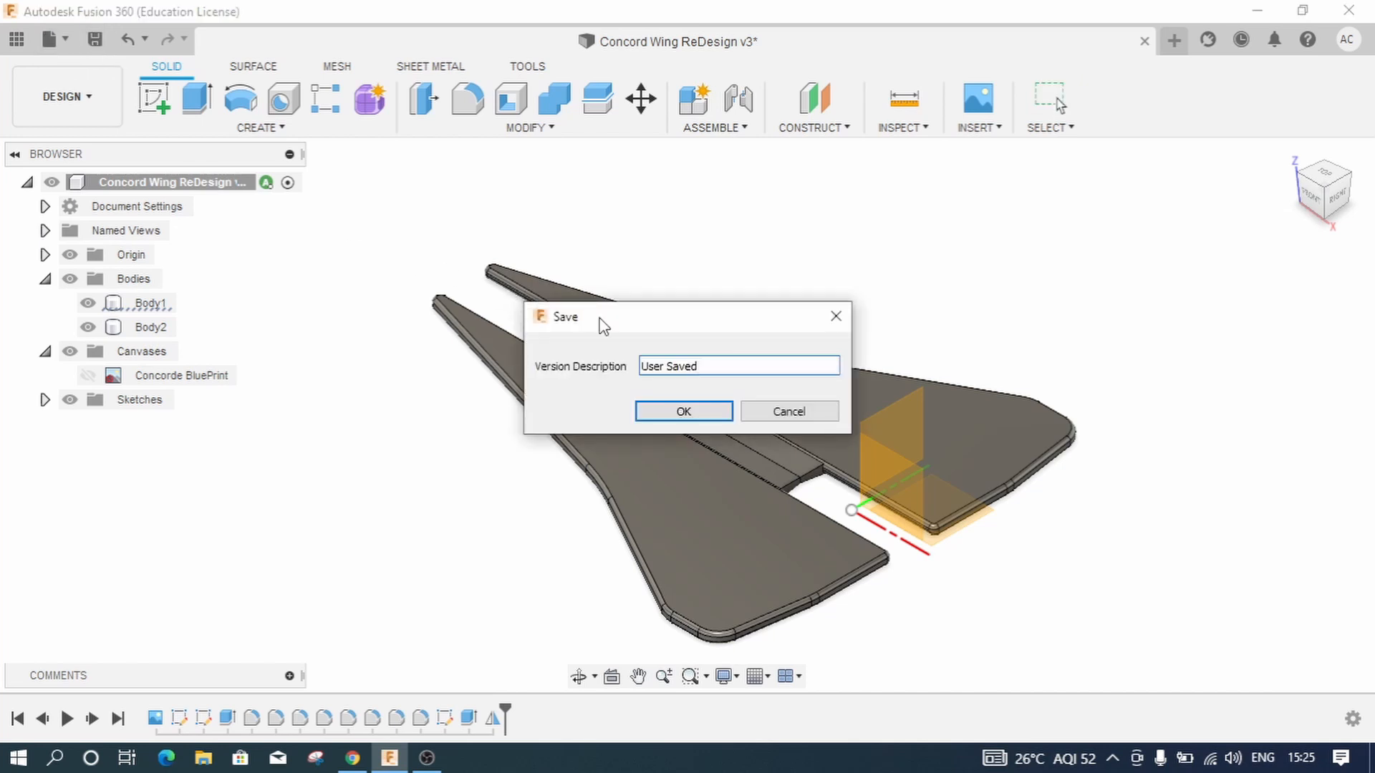
pyautogui.click(683, 411)
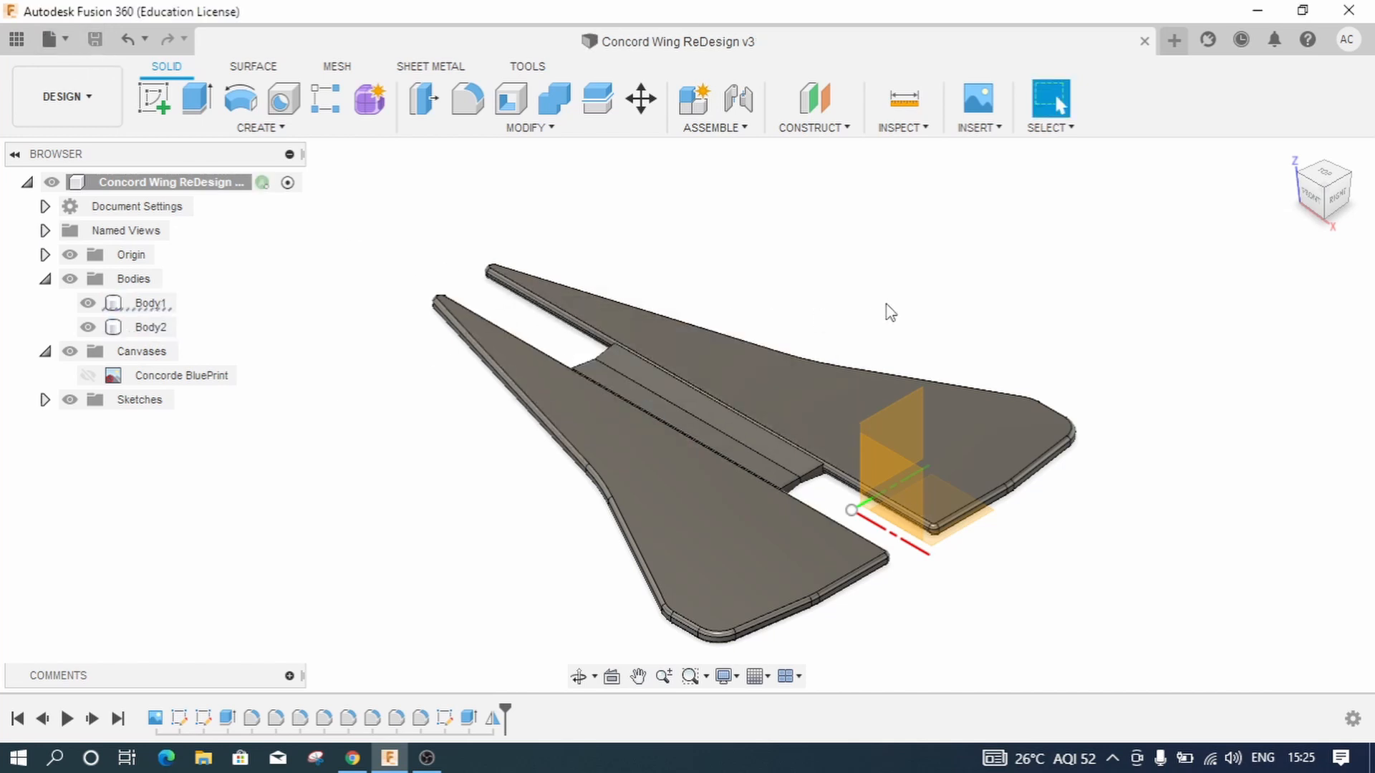
# Step: Show the Concorde BluePrint canvas beneath the wings so that the whole blueprint is in view
pyautogui.click(86, 376)
pyautogui.click(85, 378)
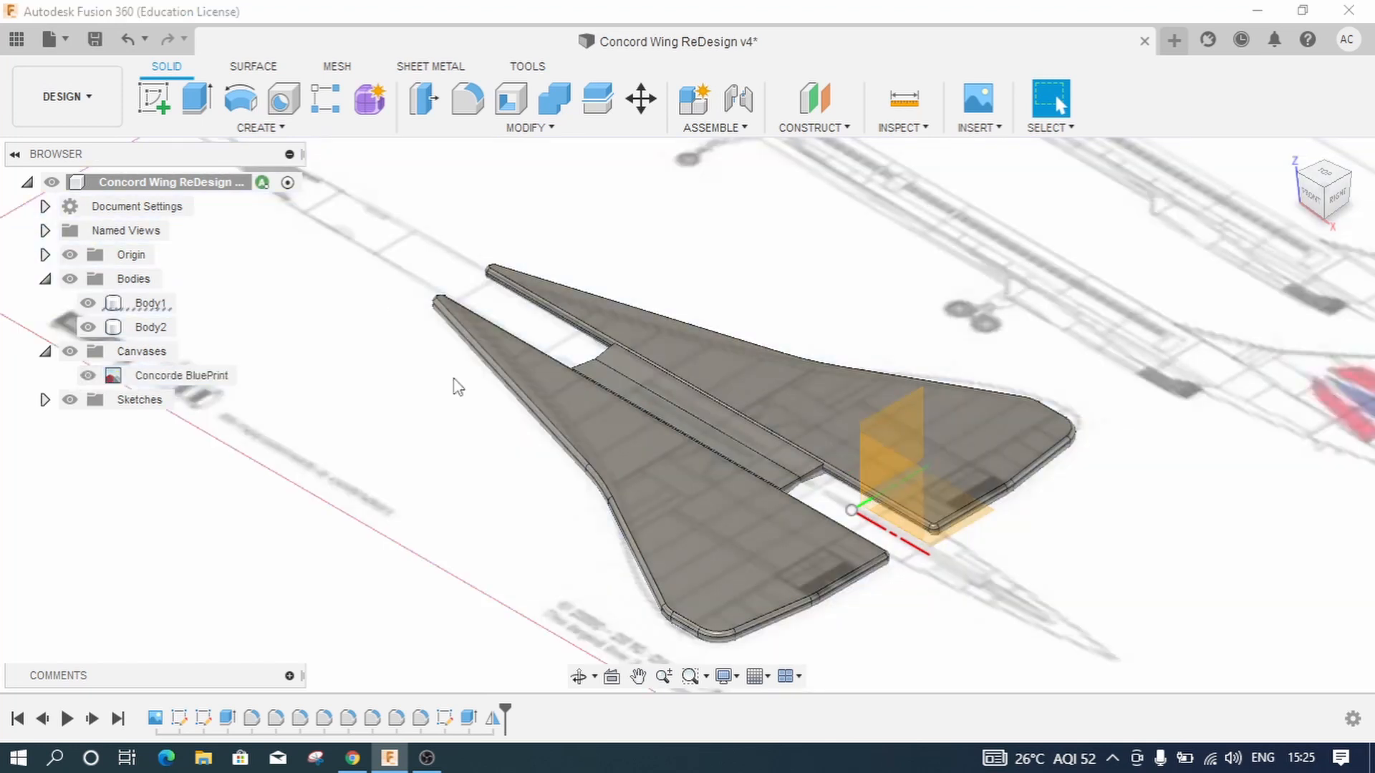
pyautogui.scroll(-5, 509, 430)
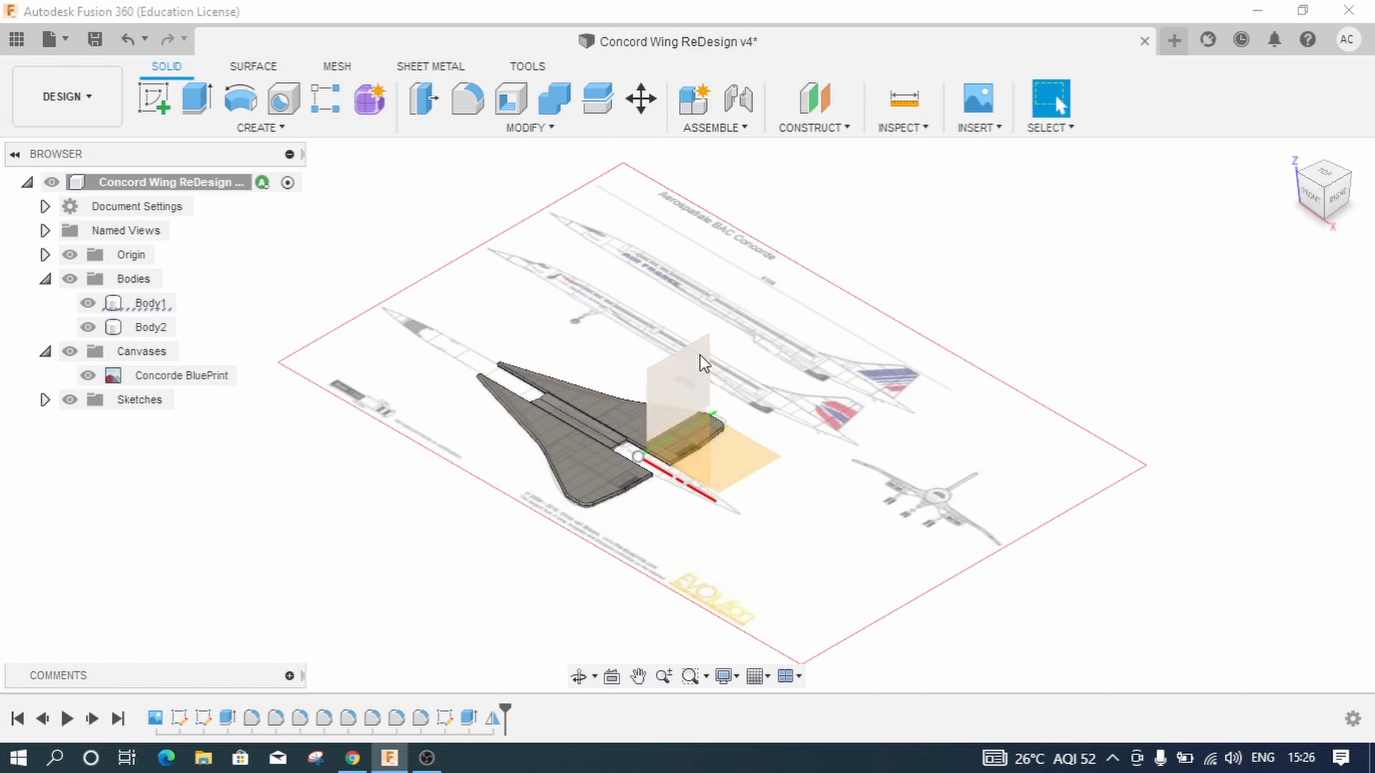
pyautogui.click(975, 129)
pyautogui.click(982, 193)
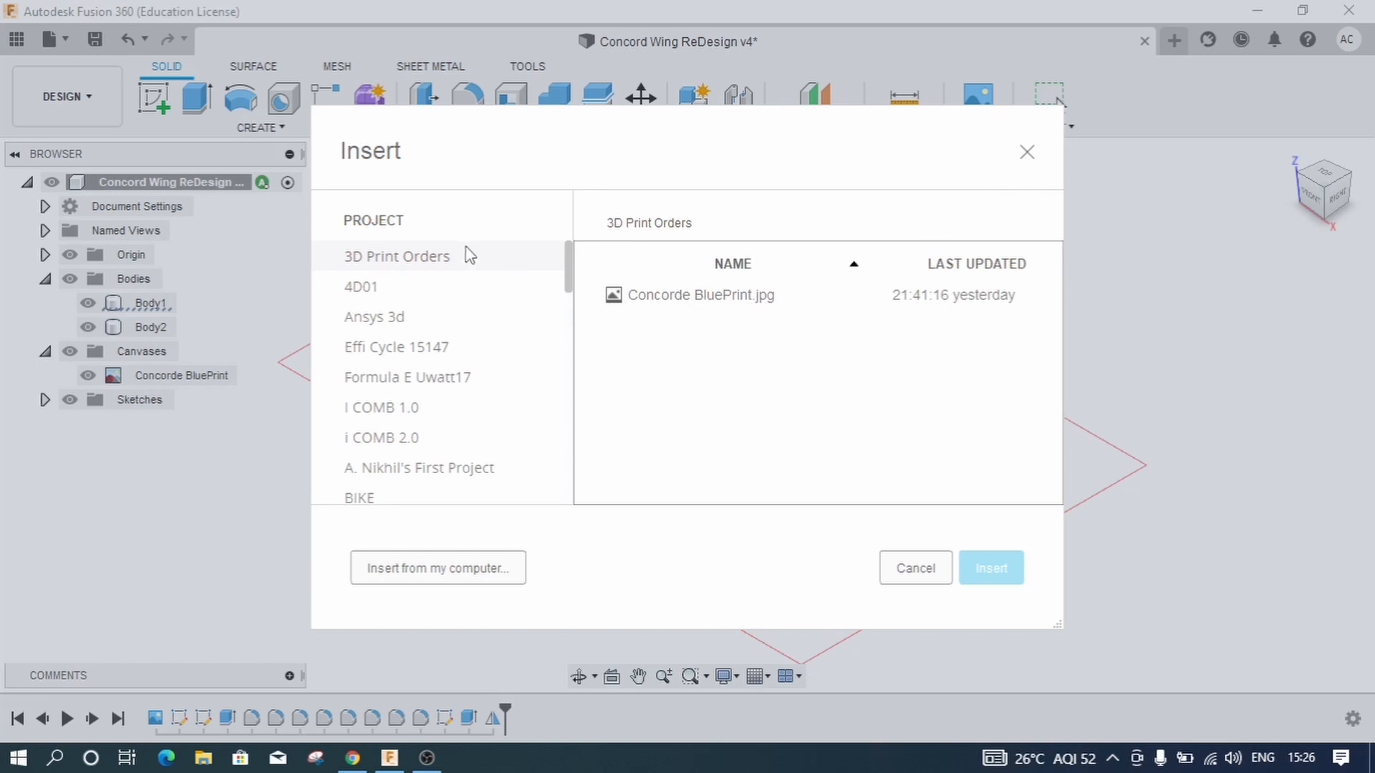
pyautogui.click(1031, 152)
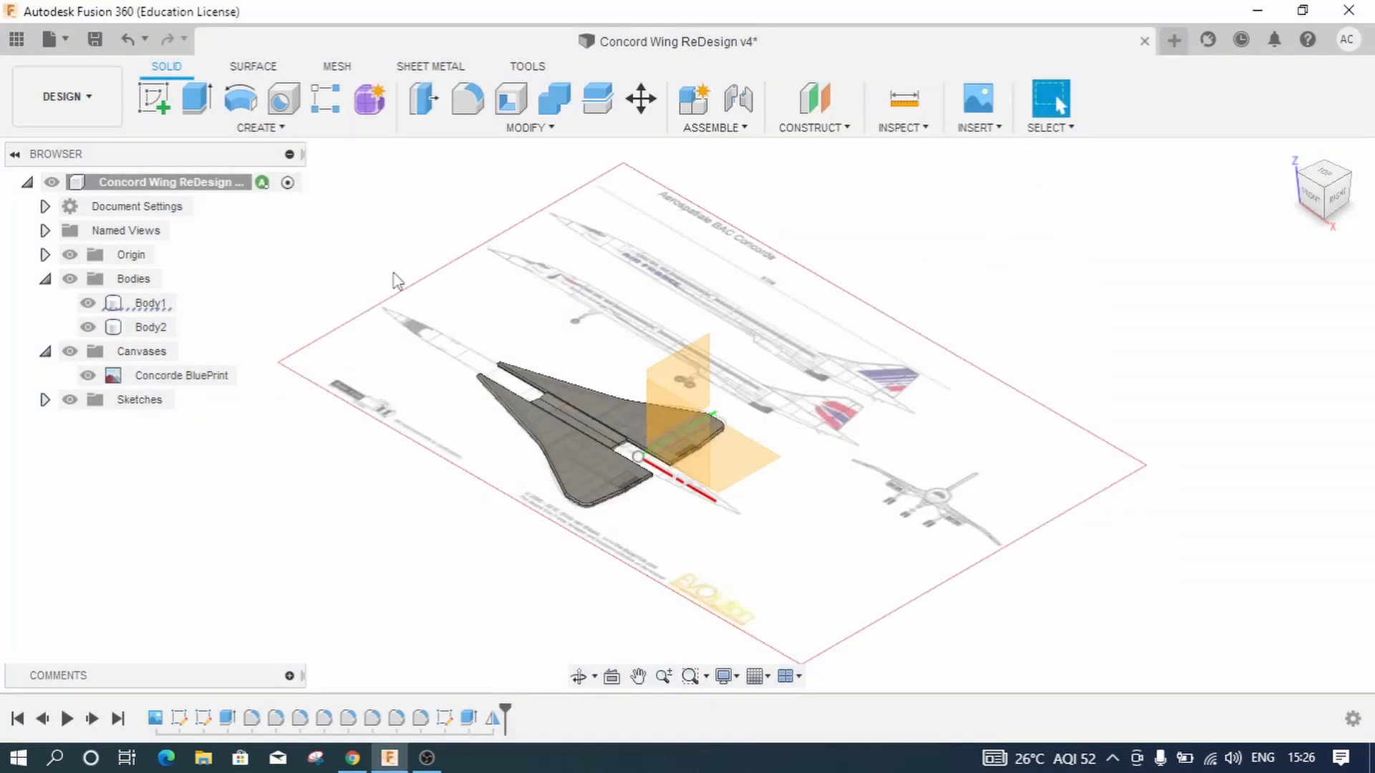
# Step: Start an upload to the 3D Print Orders project, choose the Concorde BluePrint image, and cancel without uploading
pyautogui.click(15, 39)
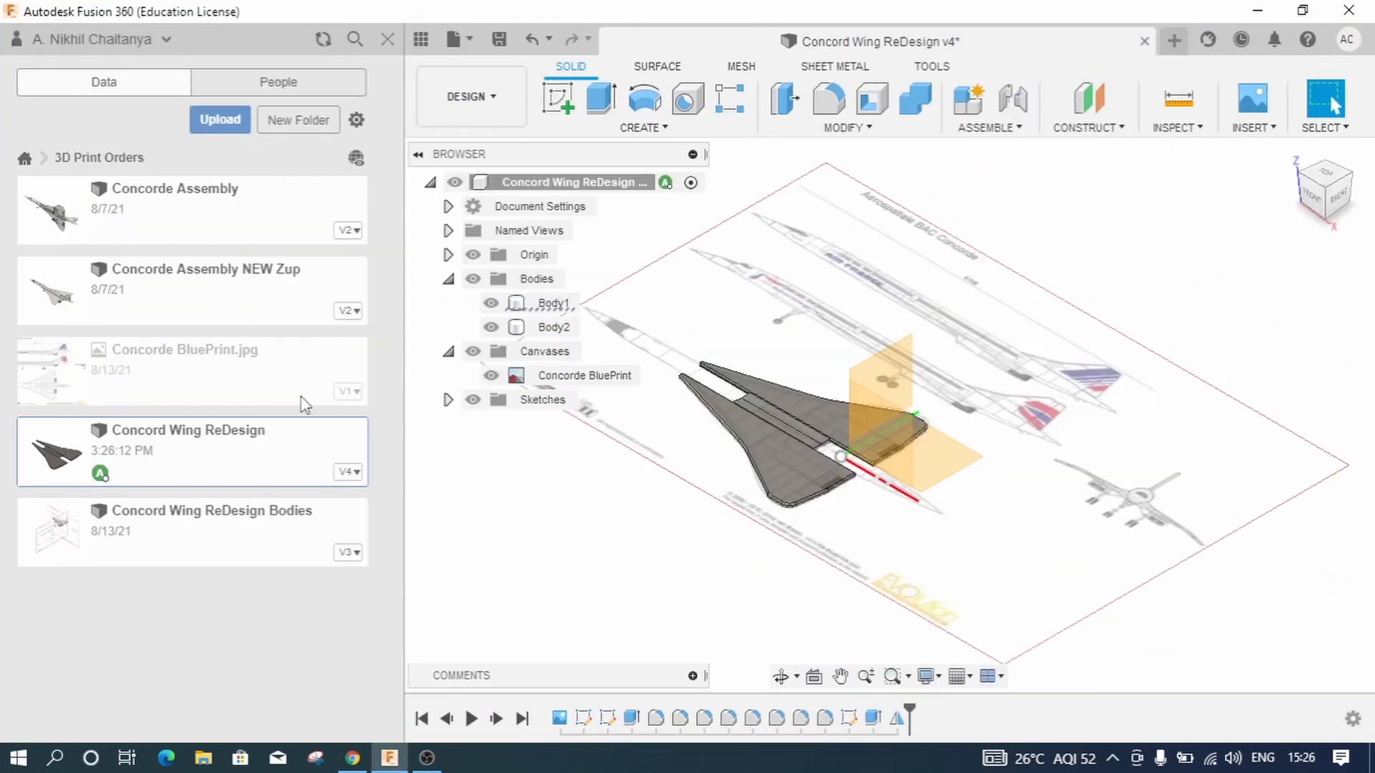
pyautogui.click(219, 120)
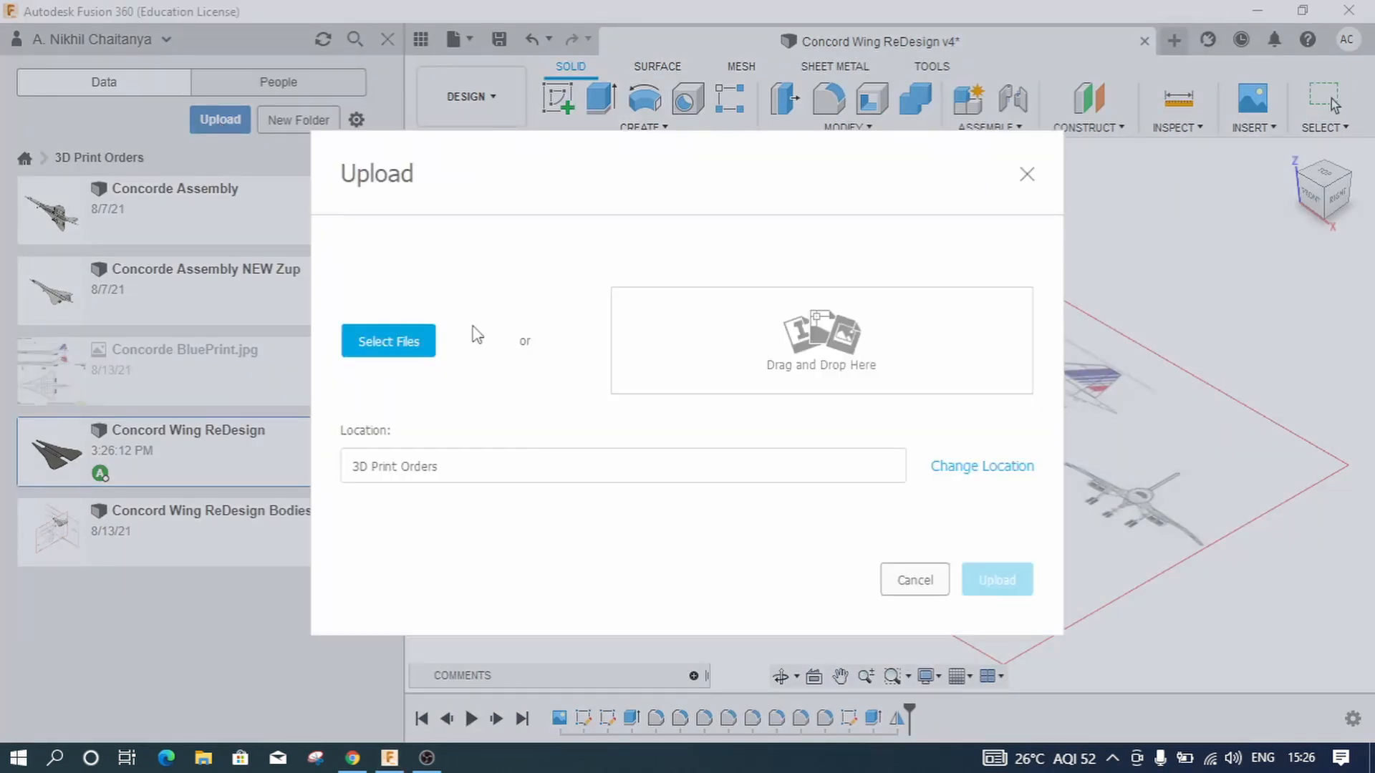
pyautogui.click(403, 344)
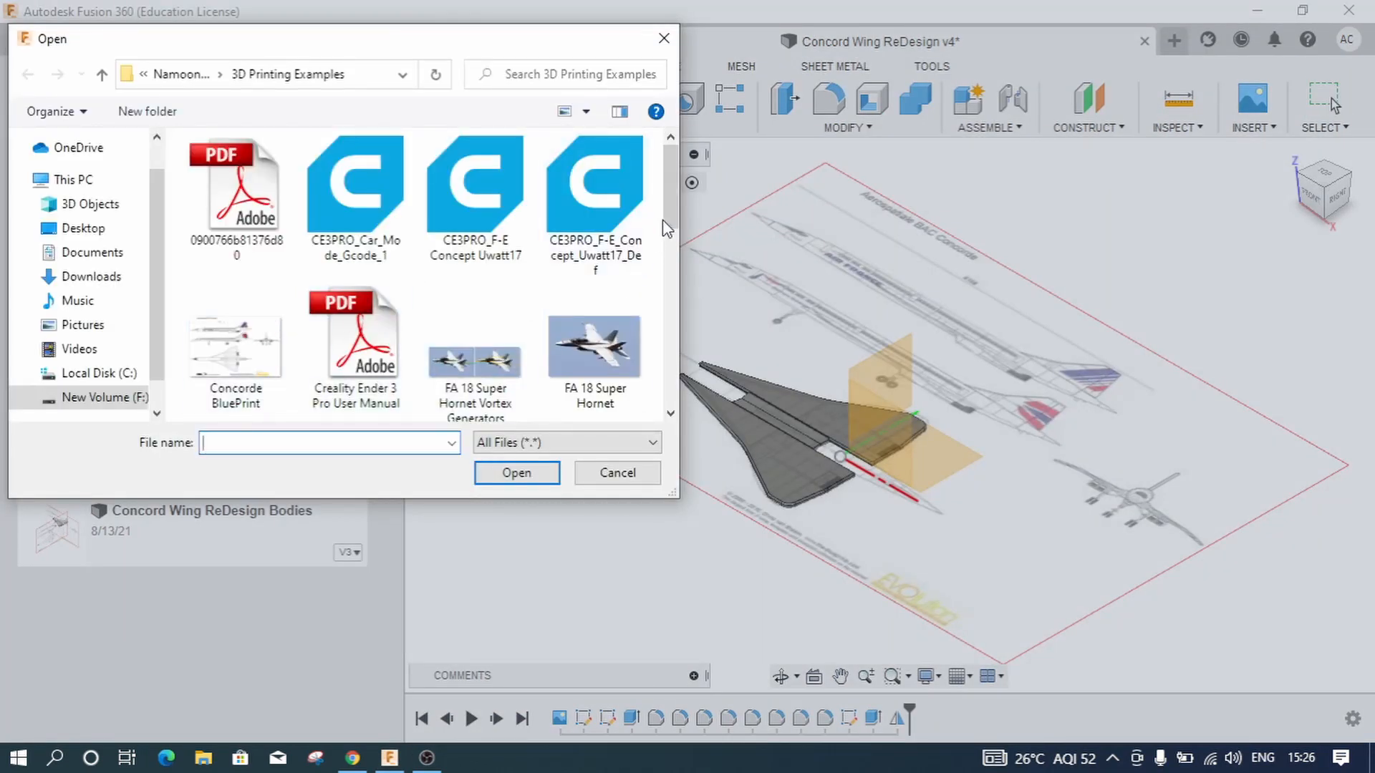
pyautogui.scroll(-2, 486, 208)
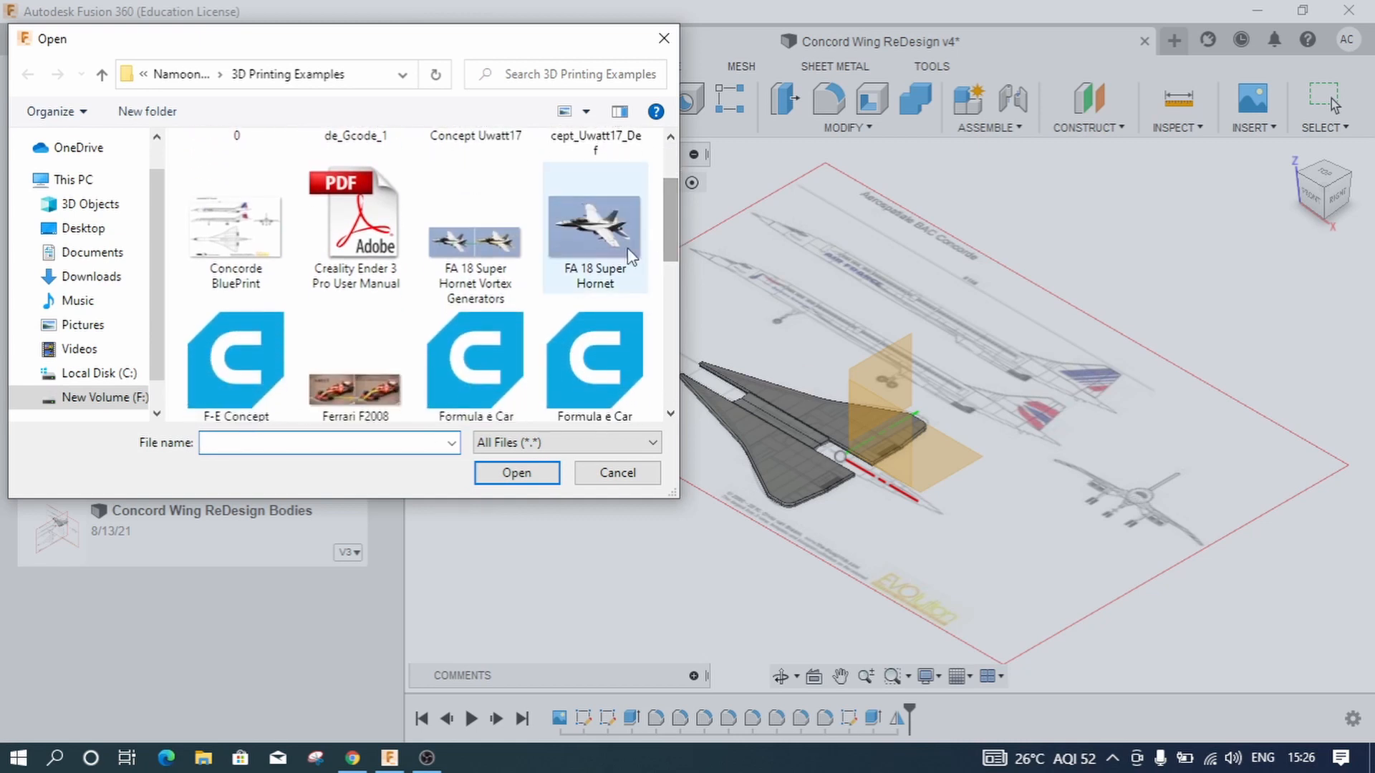
pyautogui.click(258, 264)
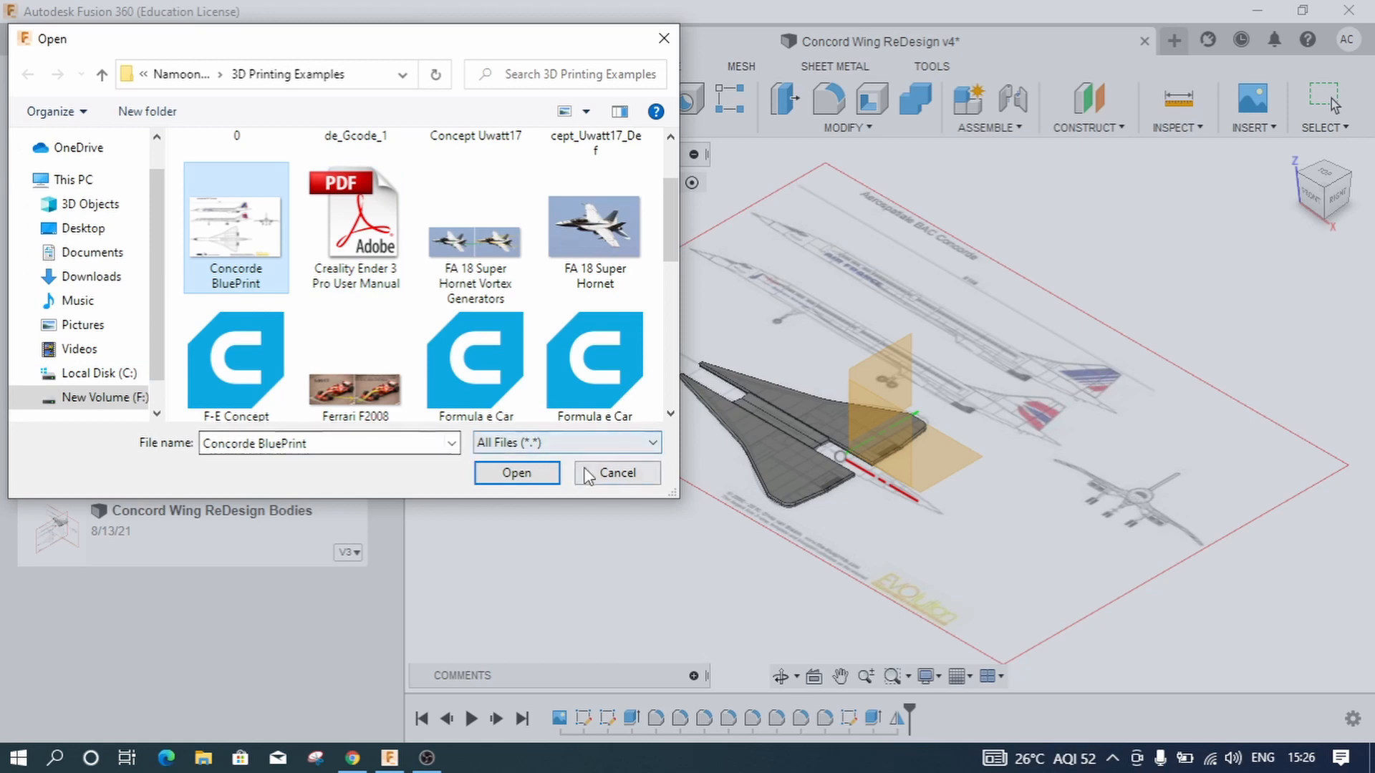
pyautogui.click(617, 472)
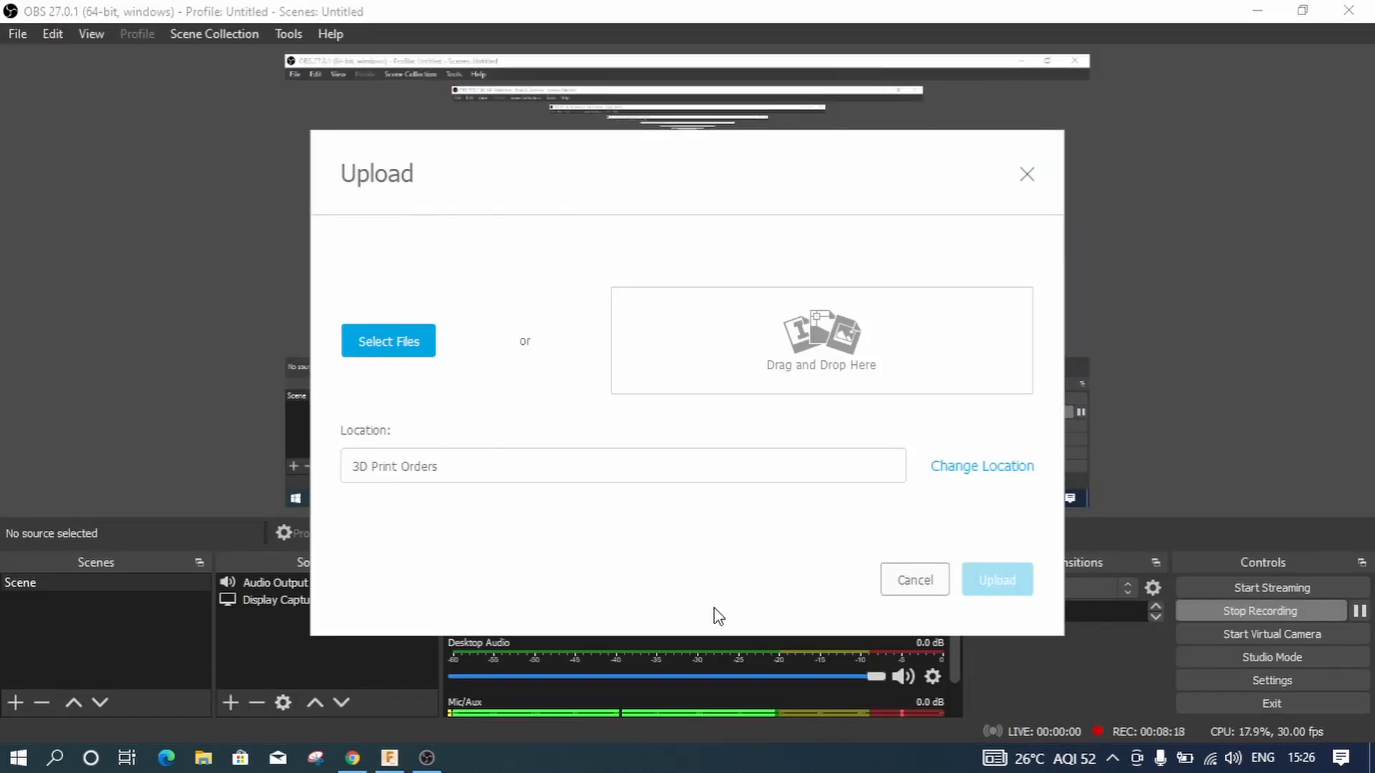
pyautogui.click(390, 757)
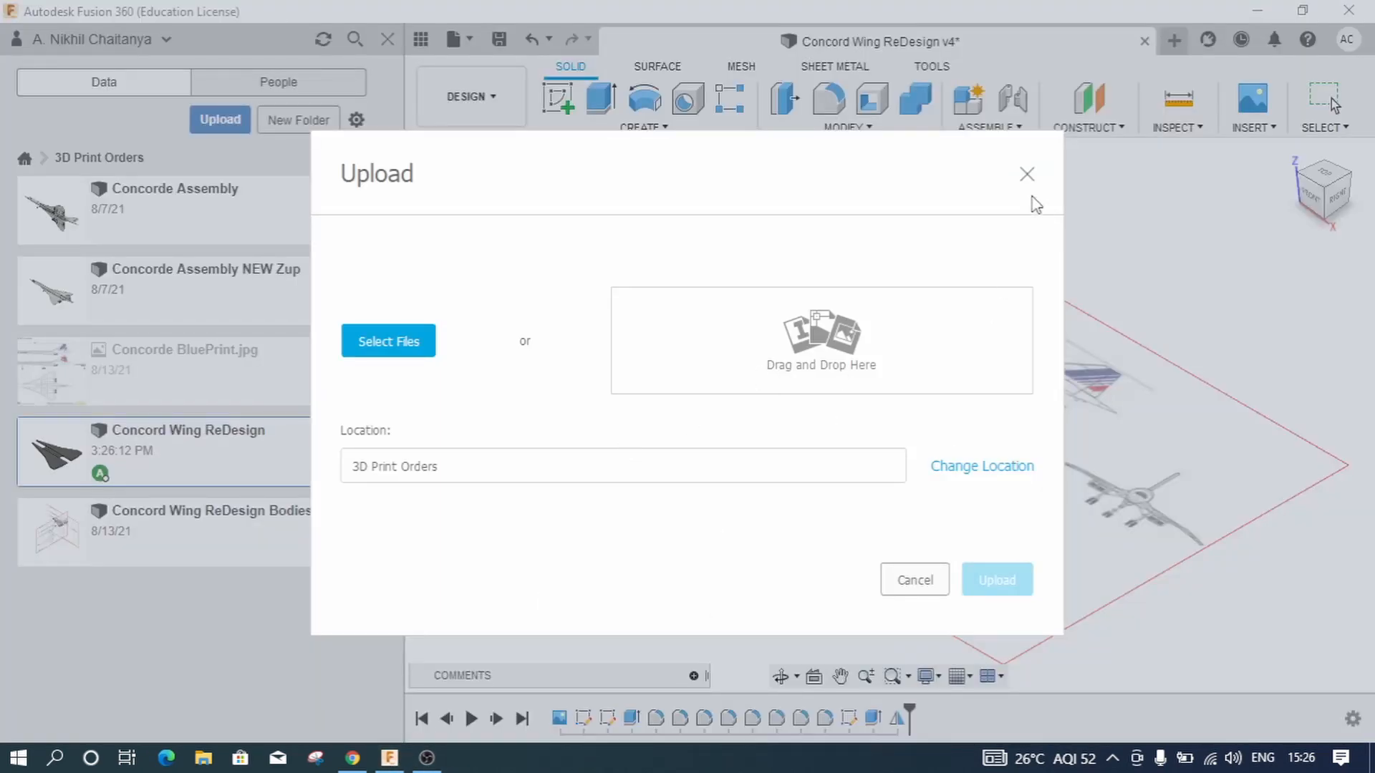
pyautogui.click(1027, 175)
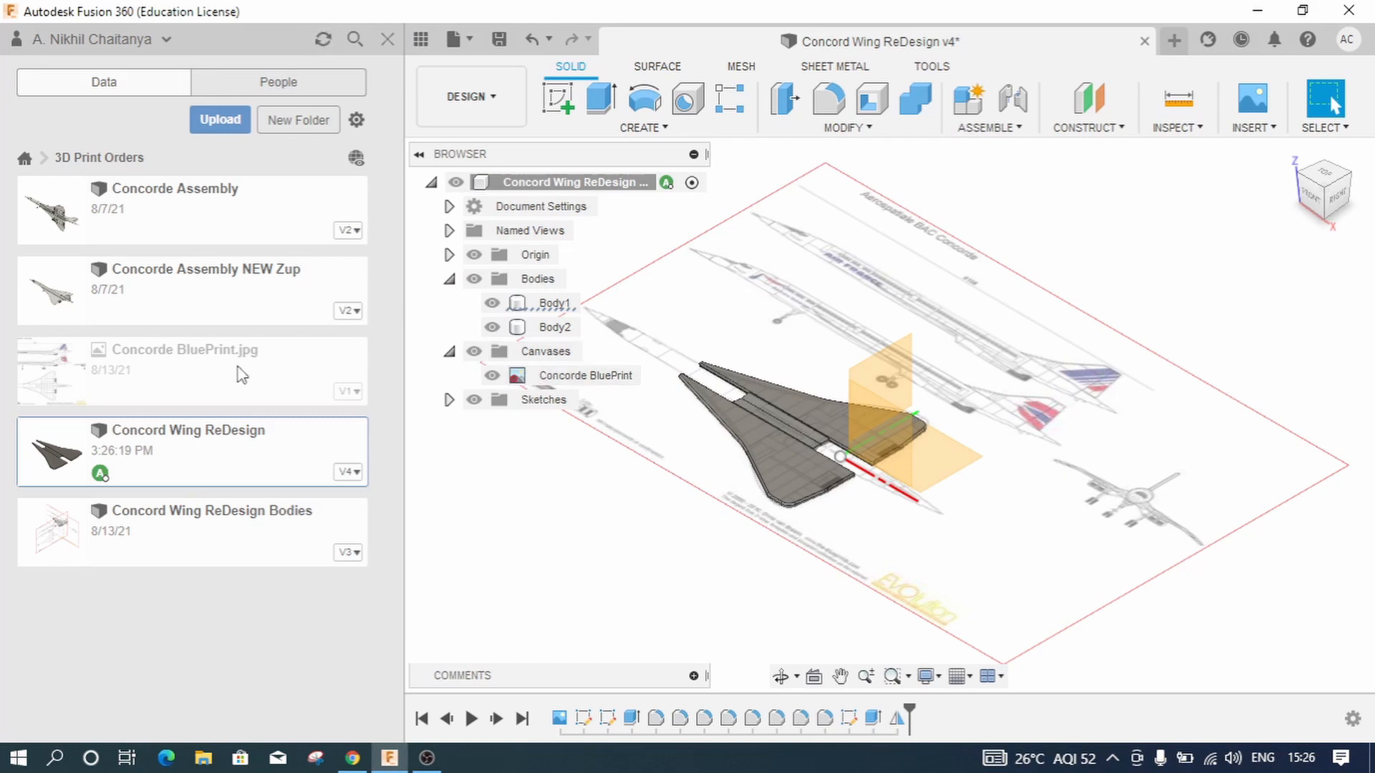
pyautogui.click(387, 39)
# Step: Insert Concorde BluePrint.jpg from the 3D Print Orders project as a canvas on the XZ plane
pyautogui.click(975, 129)
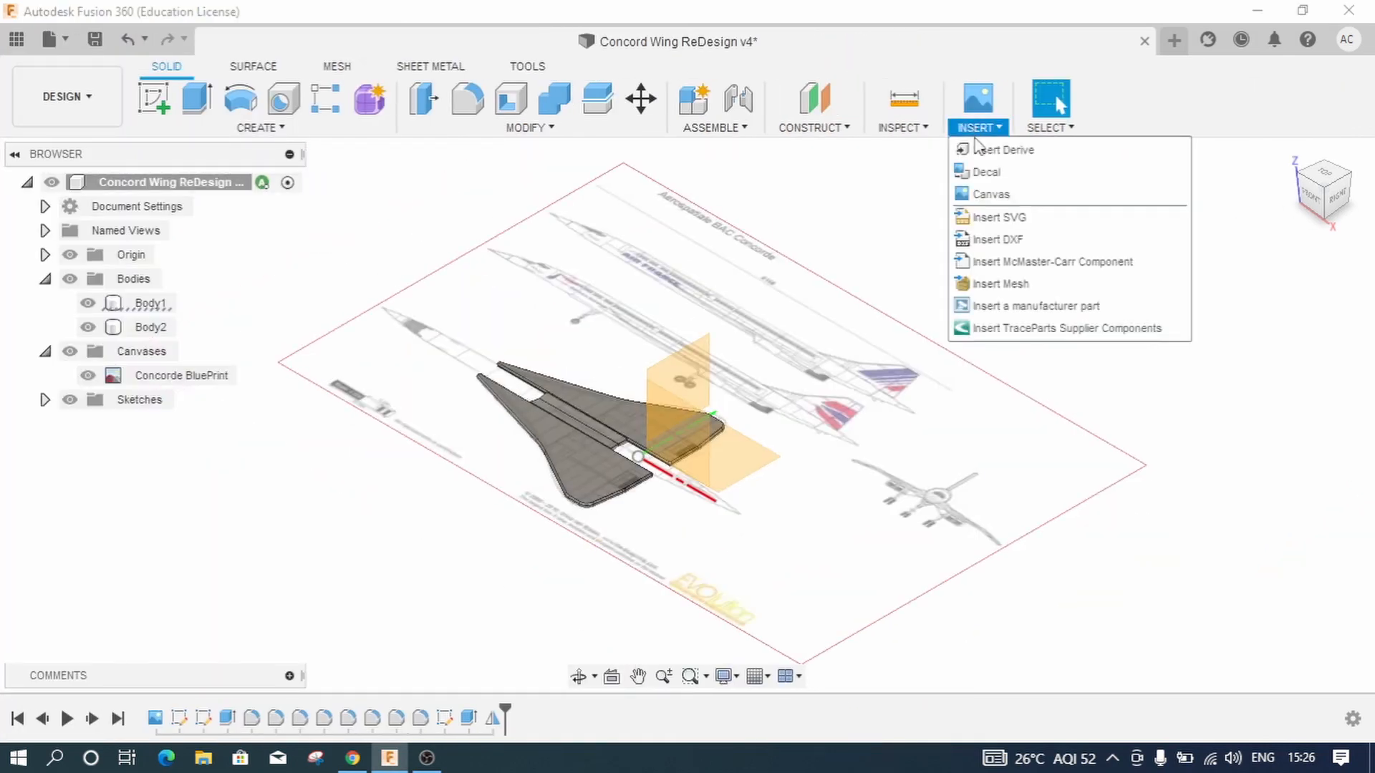
pyautogui.click(989, 194)
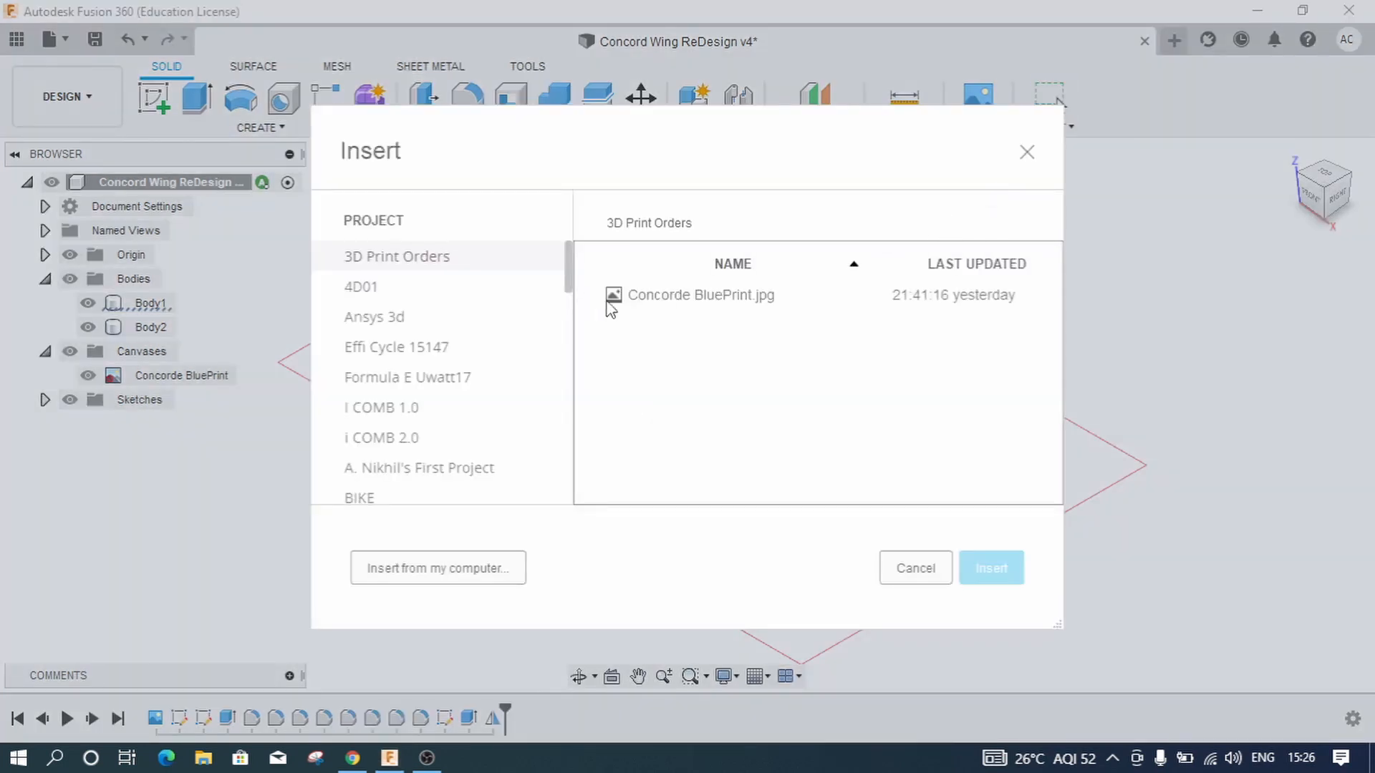
pyautogui.click(649, 302)
pyautogui.click(991, 568)
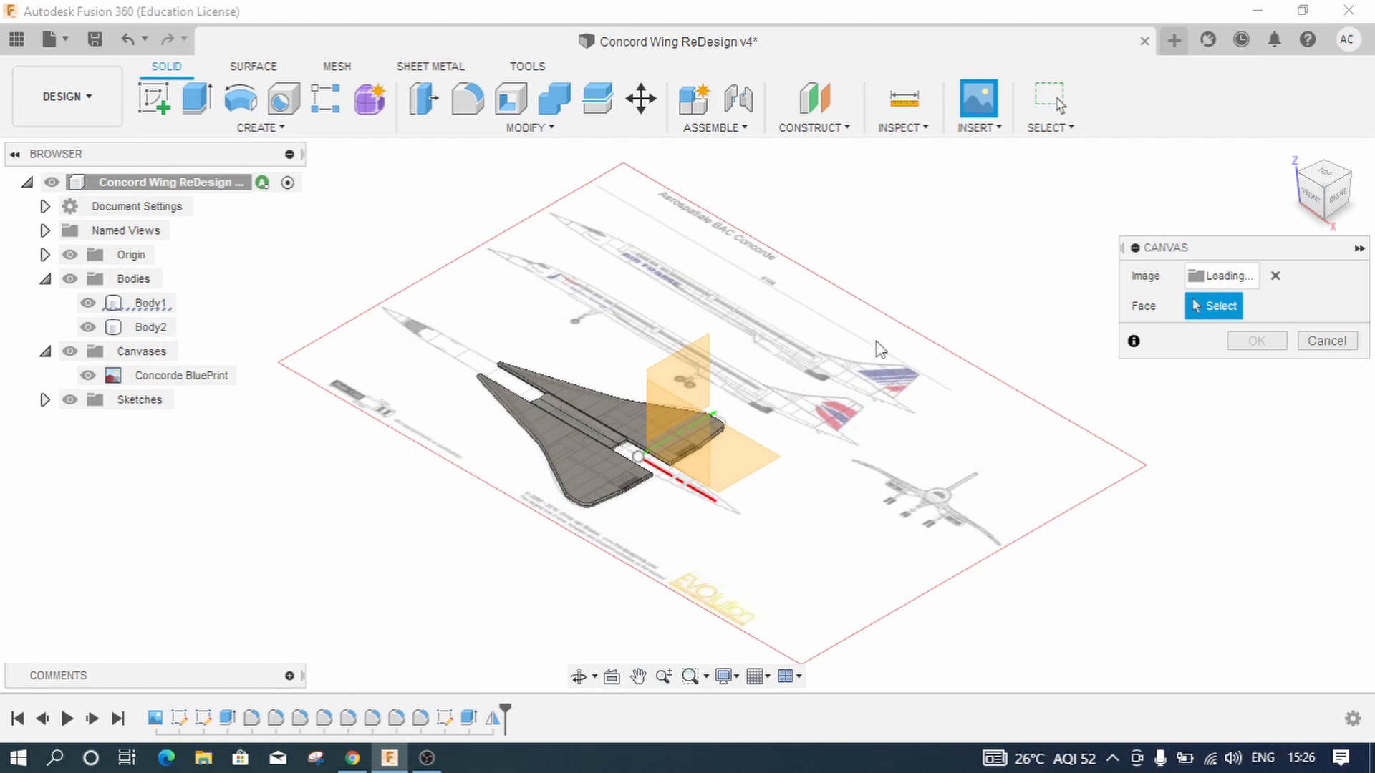
pyautogui.click(694, 428)
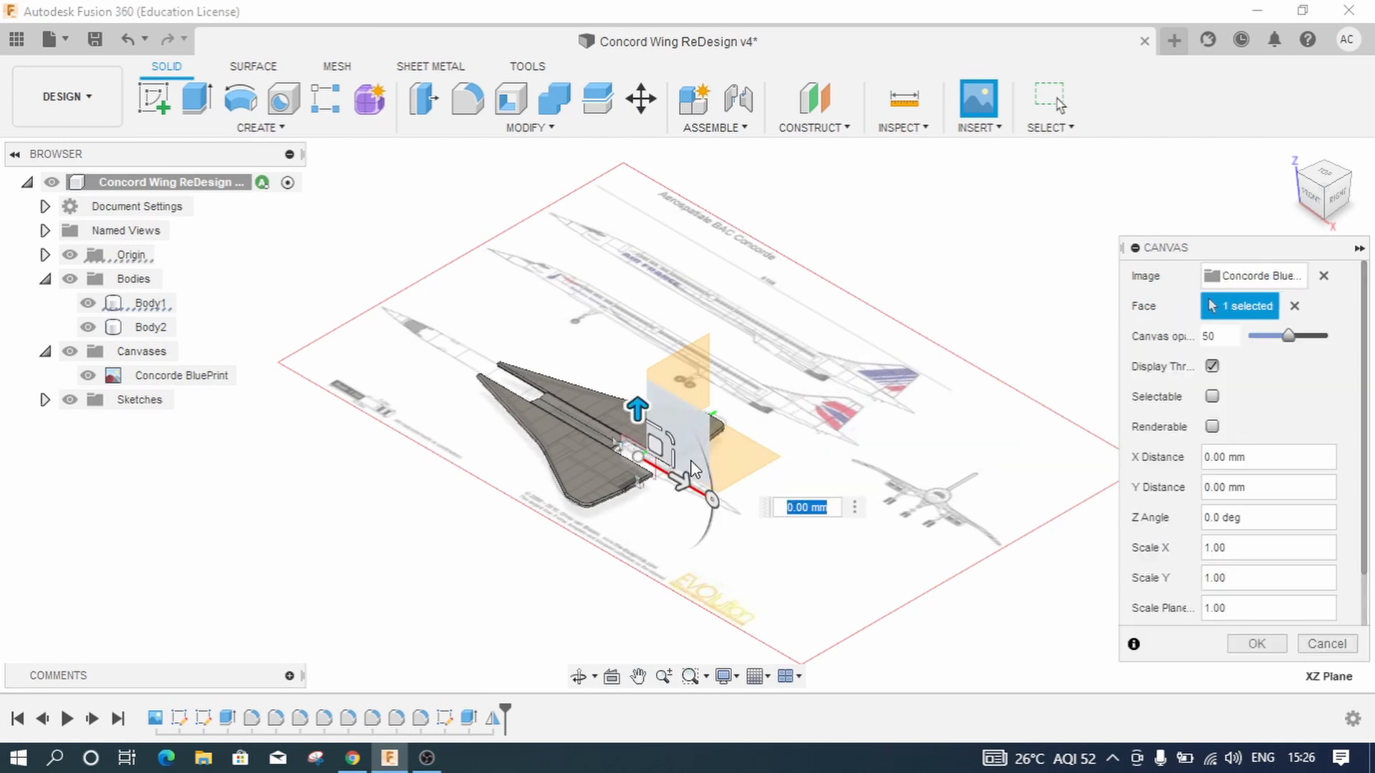
# Step: Flip the new blueprint canvas horizontally and apply the canvas between the wings
pyautogui.scroll(10, 636, 484)
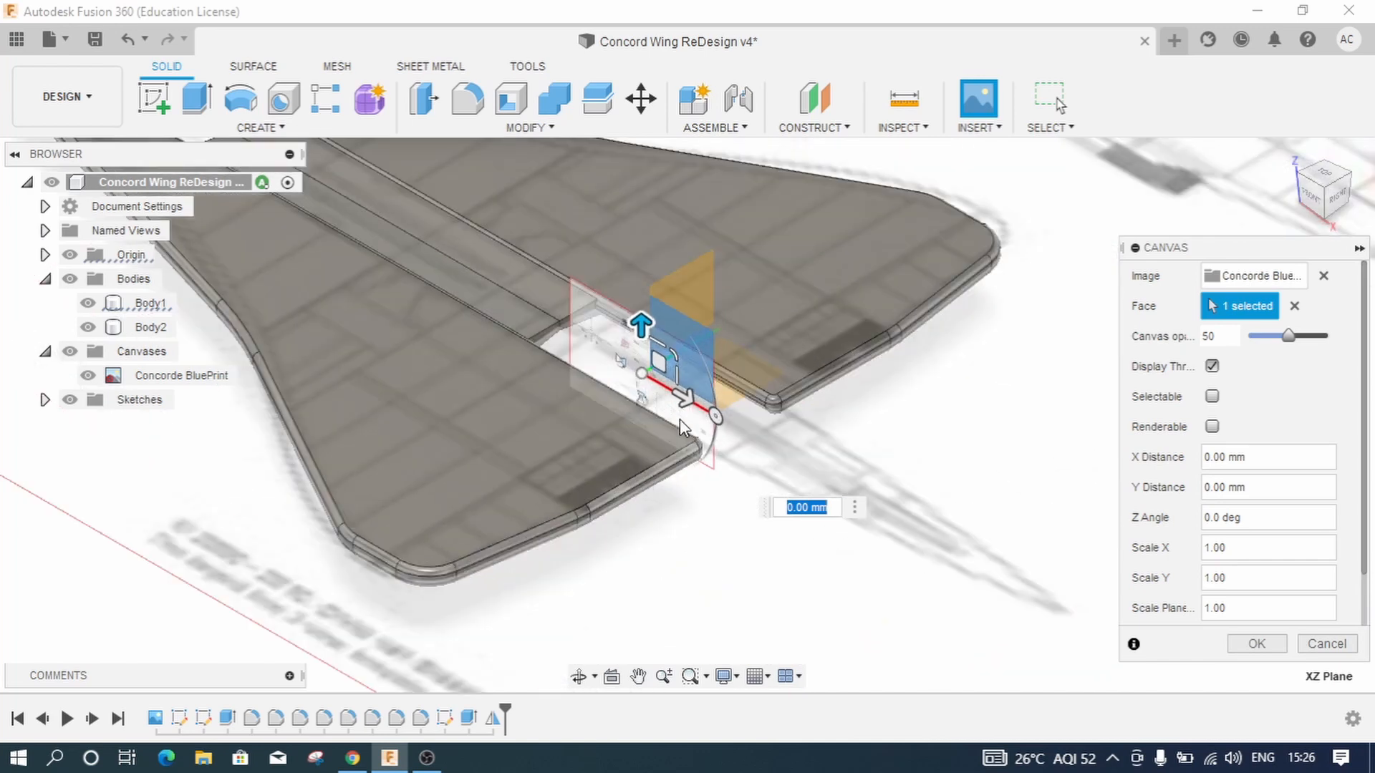
pyautogui.scroll(5, 580, 344)
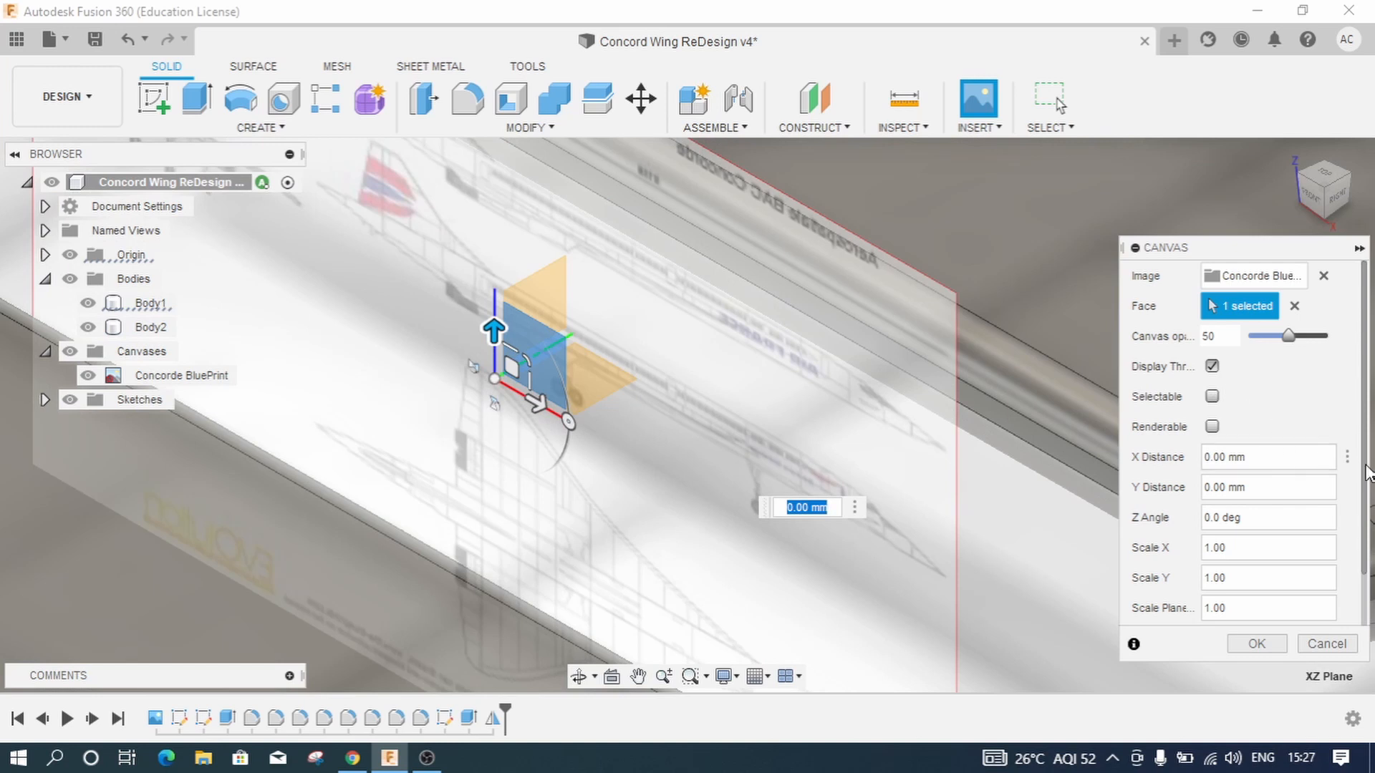
pyautogui.click(1362, 428)
pyautogui.moveTo(1362, 435); pyautogui.dragTo(1367, 493)
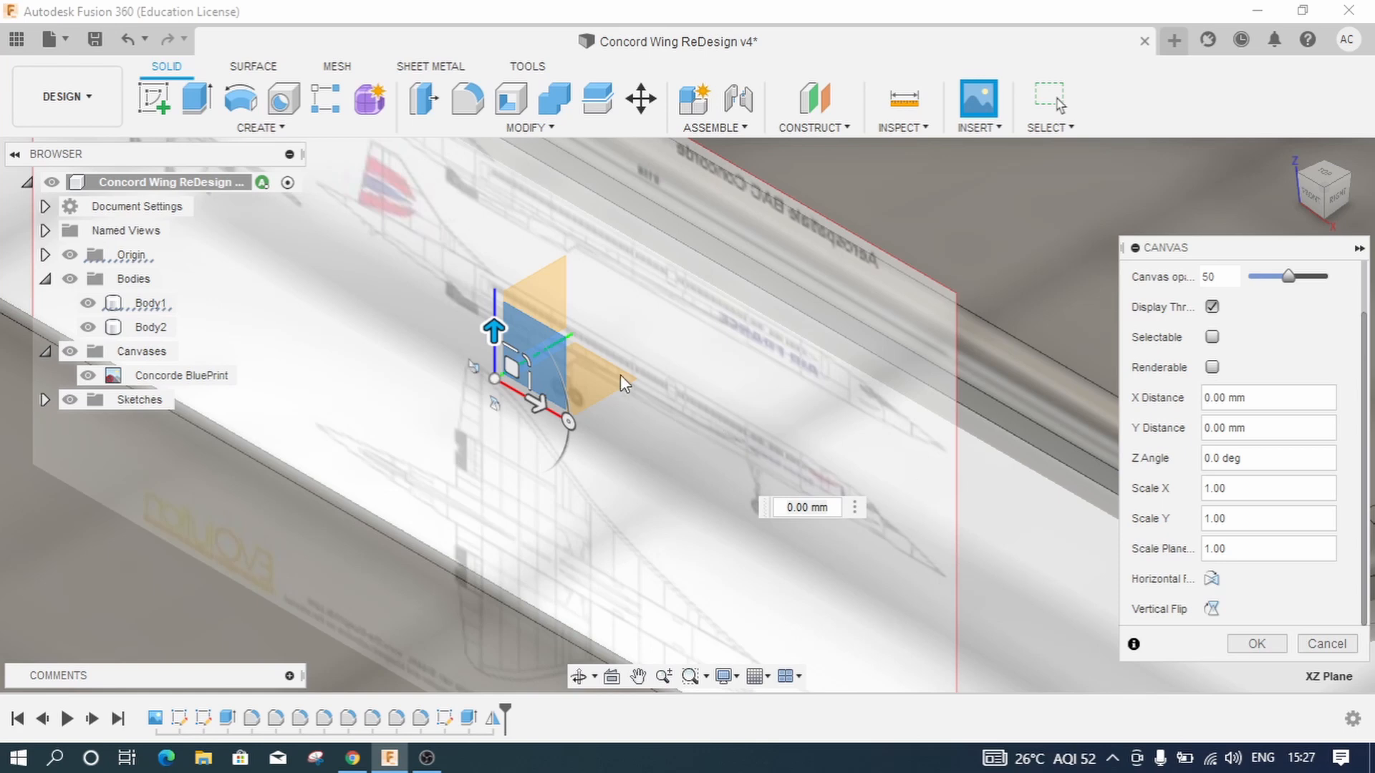
pyautogui.scroll(-10, 618, 375)
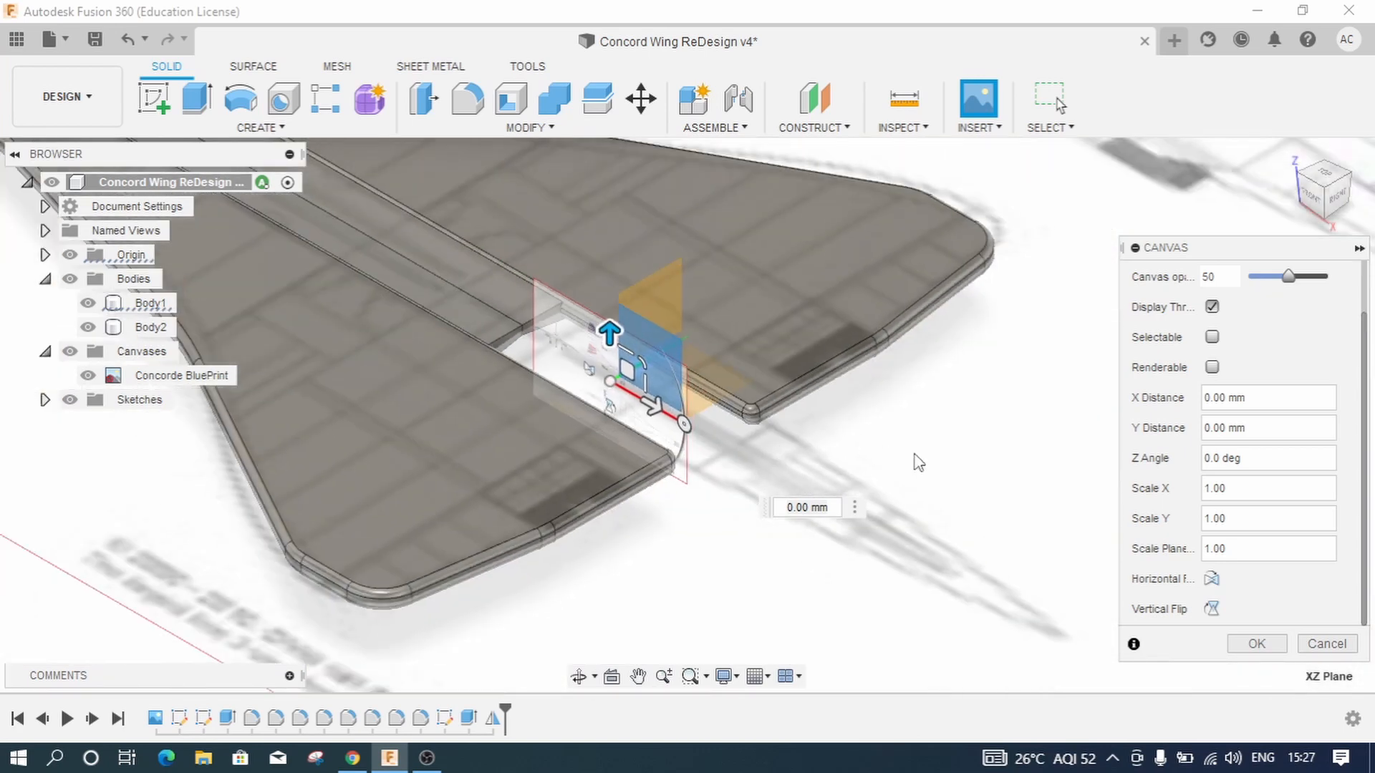
pyautogui.click(1210, 581)
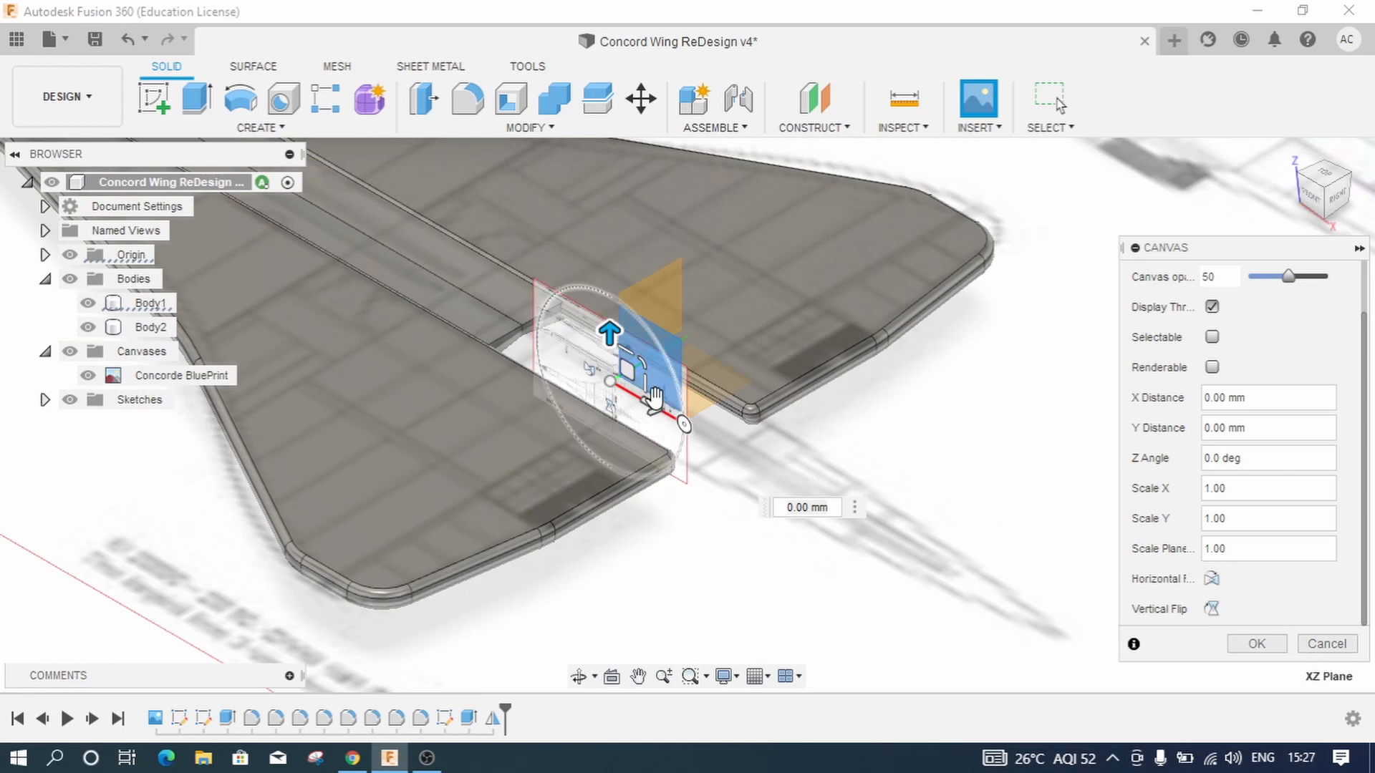
pyautogui.click(565, 383)
pyautogui.scroll(8, 587, 404)
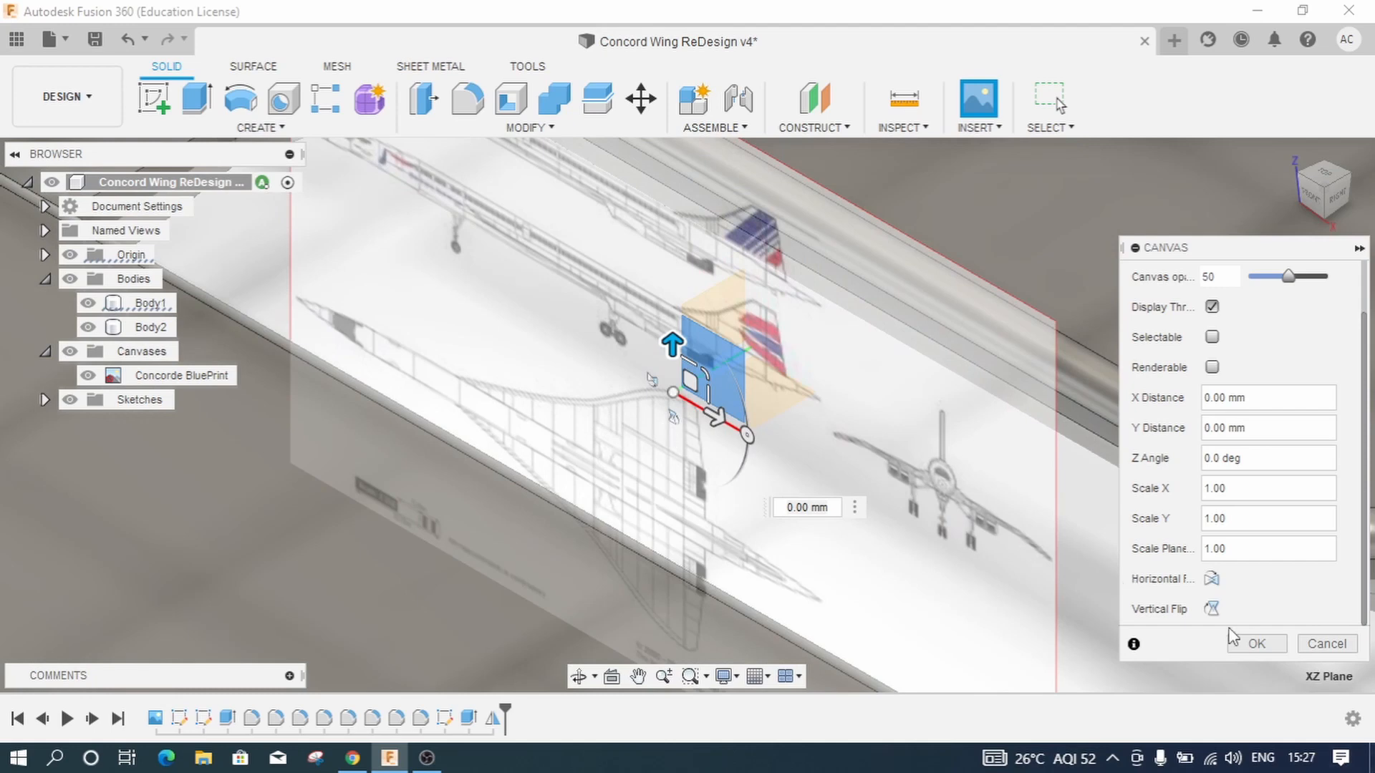
pyautogui.scroll(-3, 864, 555)
pyautogui.scroll(-2, 865, 555)
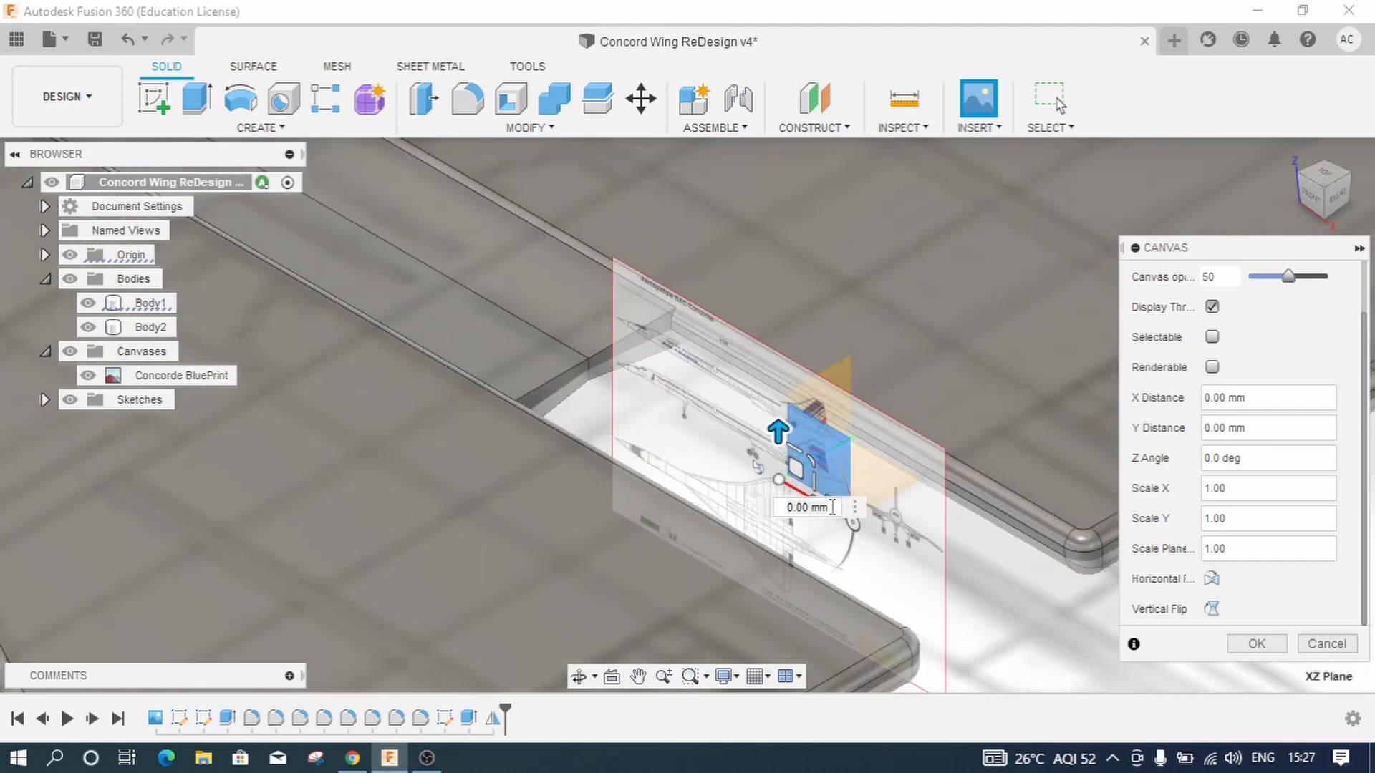
pyautogui.click(1249, 647)
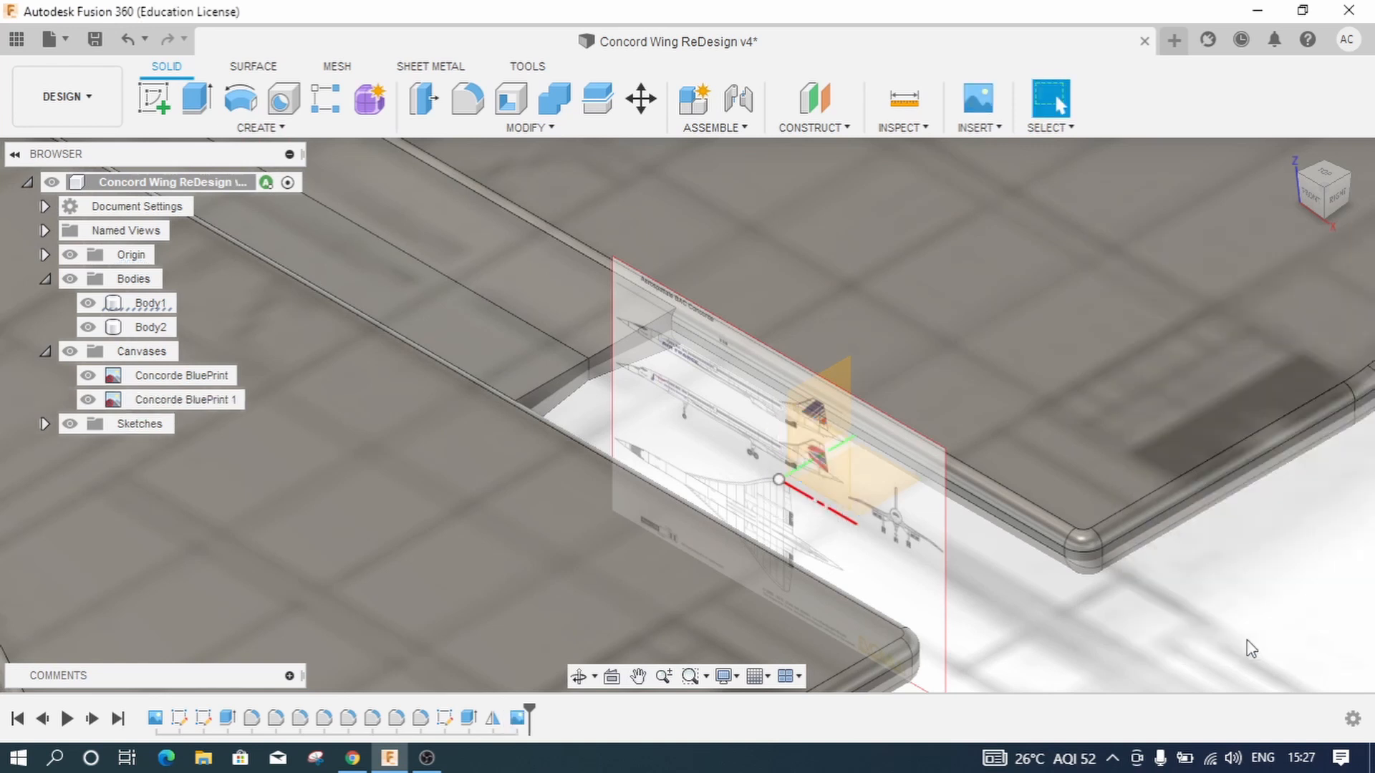
# Step: Start calibrating the Concorde BluePrint 1 canvas in front view and pick the plan-view aircraft's nose tip as the first point
pyautogui.click(664, 518)
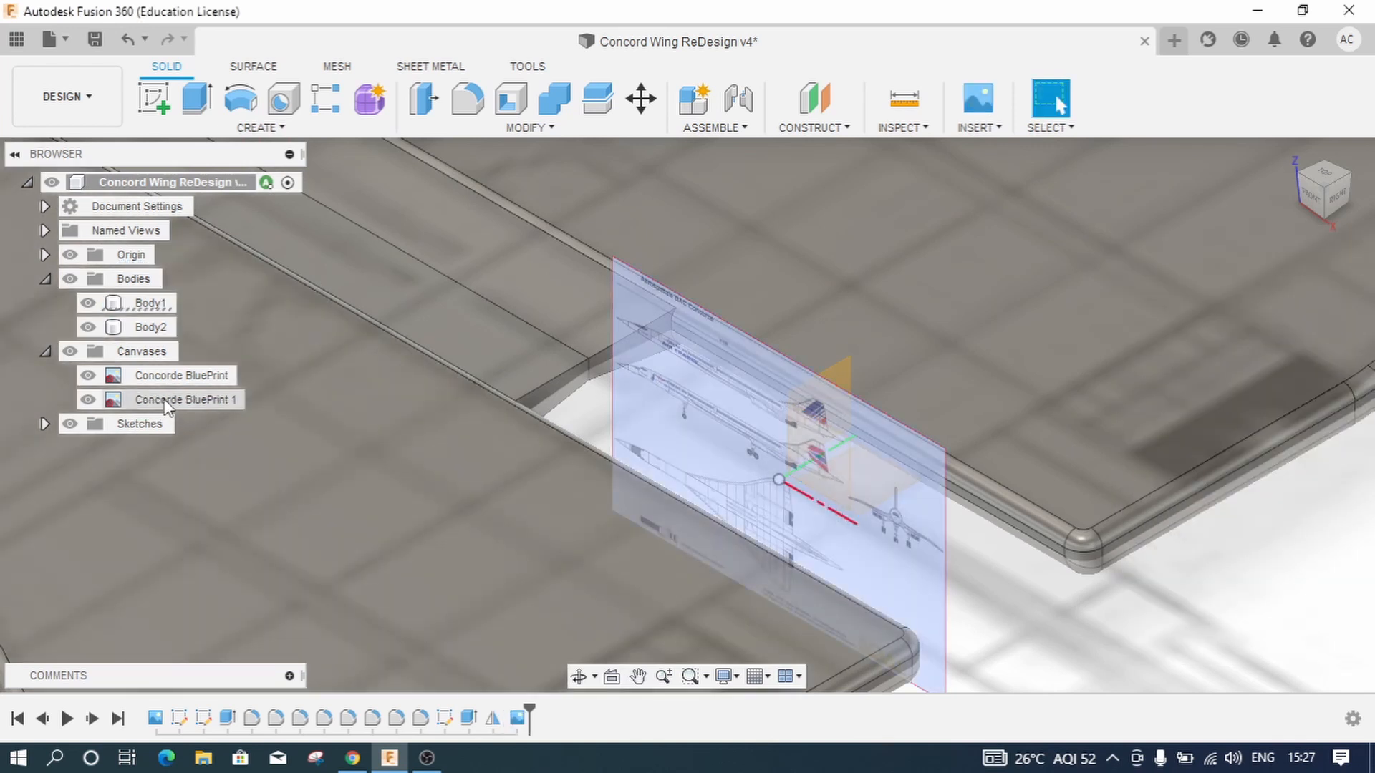
pyautogui.click(166, 401)
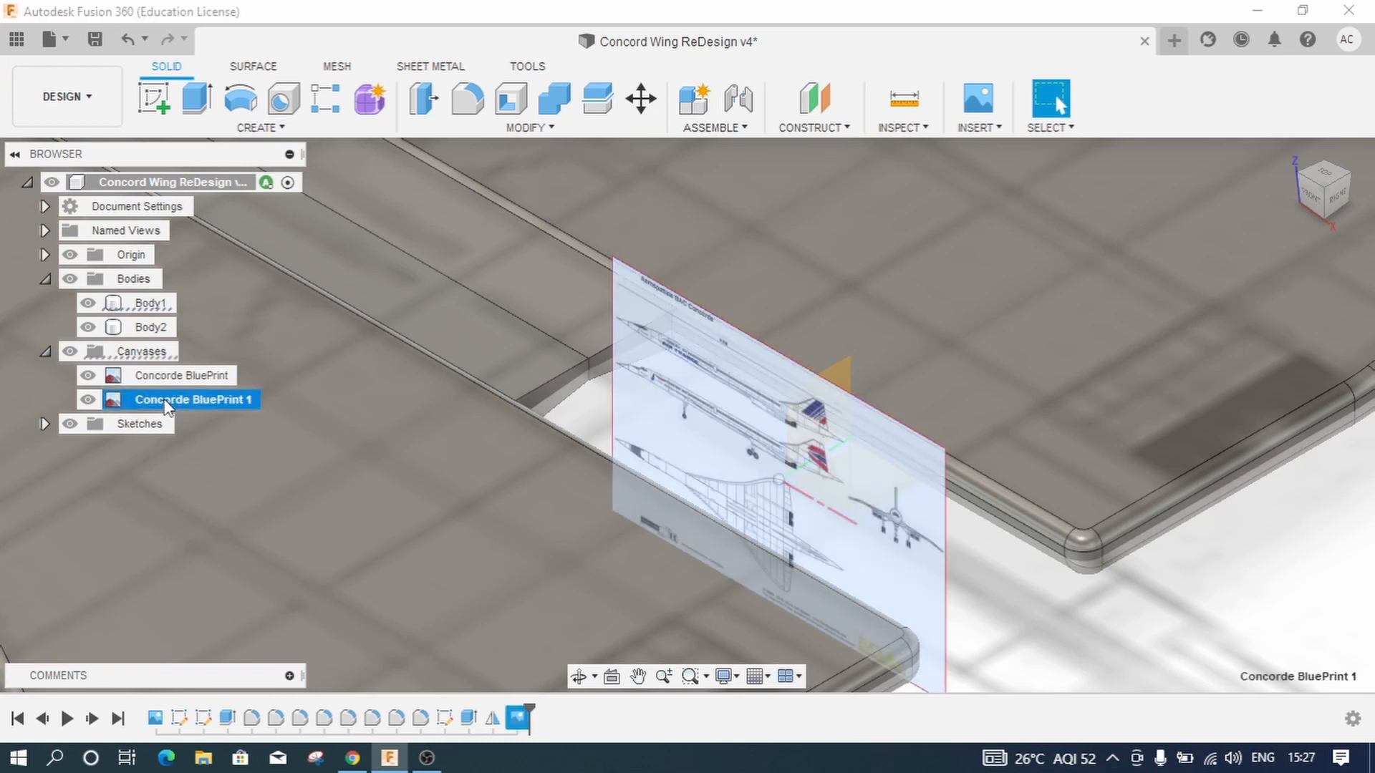
pyautogui.rightClick(167, 405)
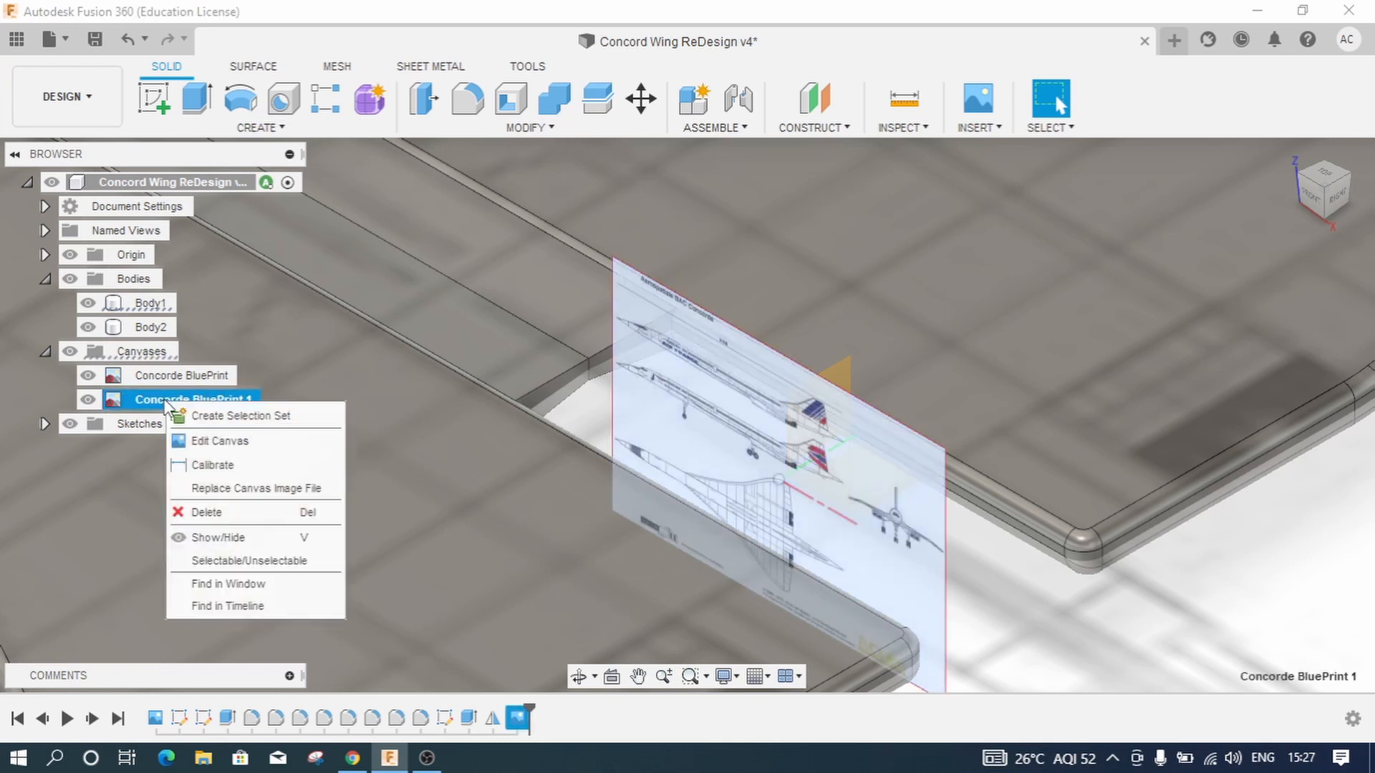
pyautogui.click(217, 464)
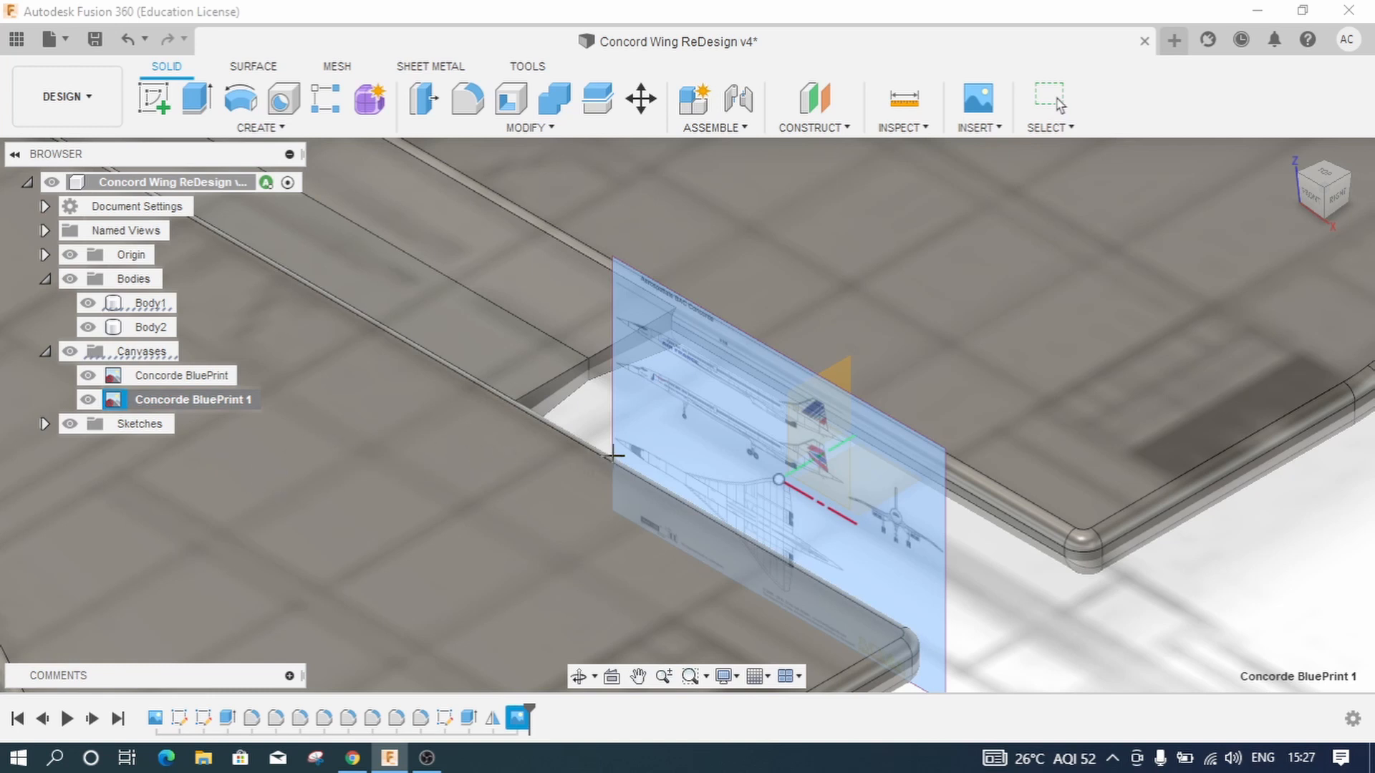
pyautogui.click(1313, 198)
pyautogui.scroll(-2, 846, 460)
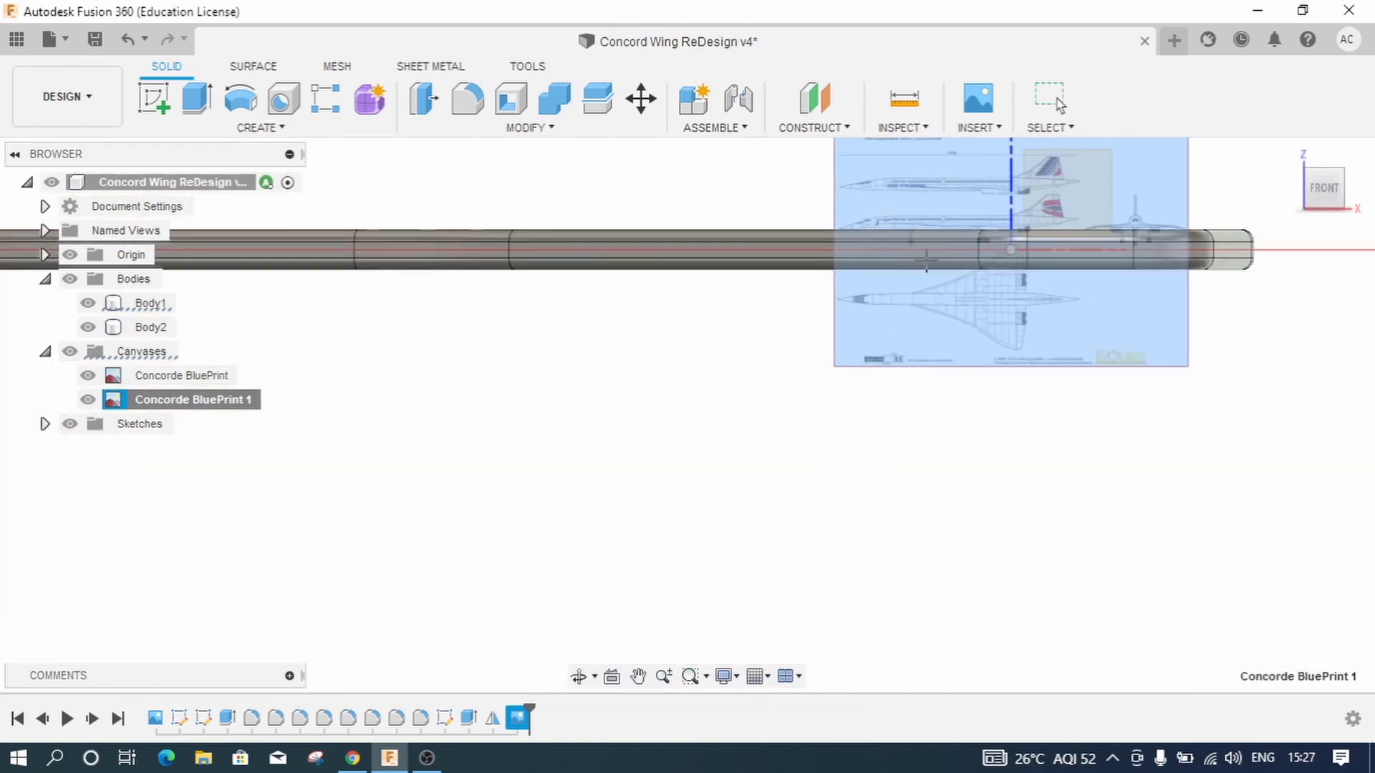
pyautogui.scroll(2, 887, 307)
pyautogui.scroll(2, 573, 340)
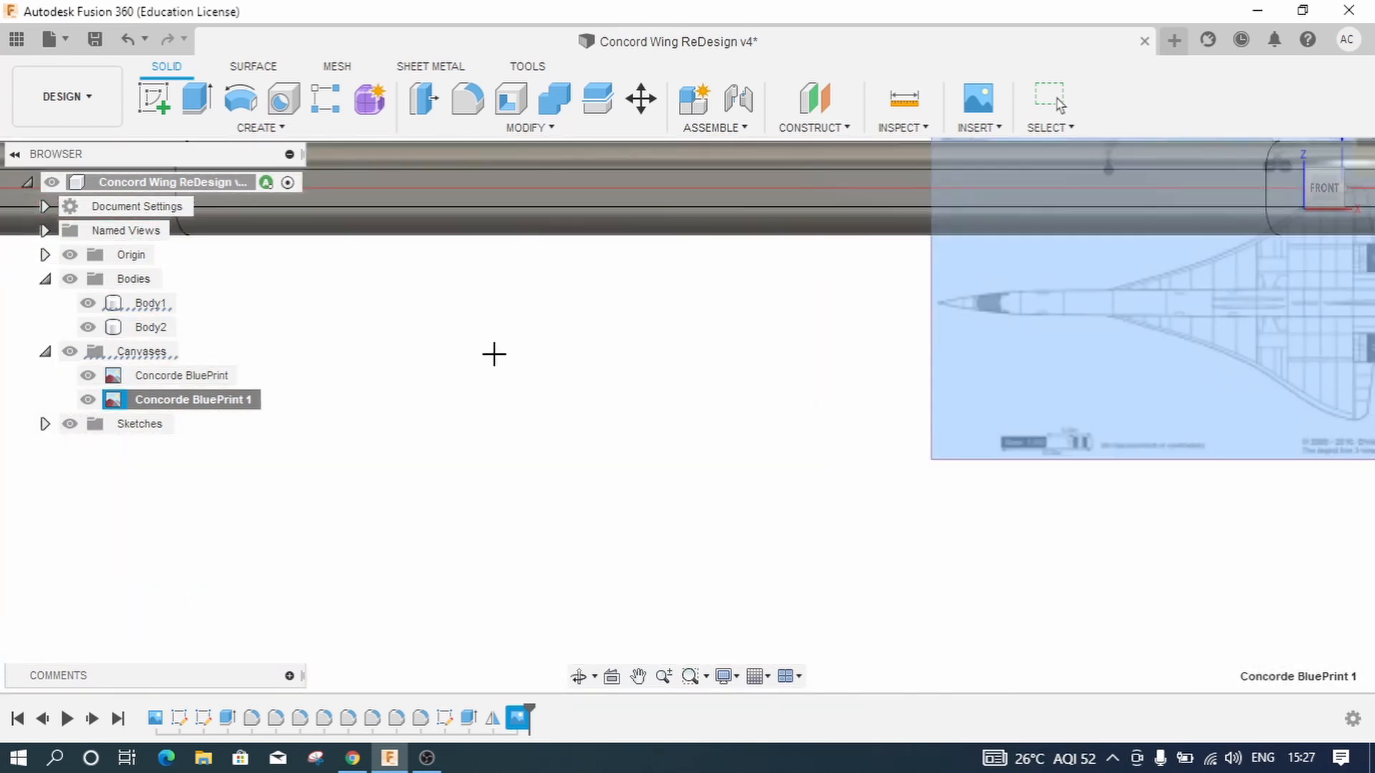
pyautogui.scroll(-2, 419, 361)
pyautogui.scroll(-3, 351, 382)
pyautogui.scroll(4, 611, 344)
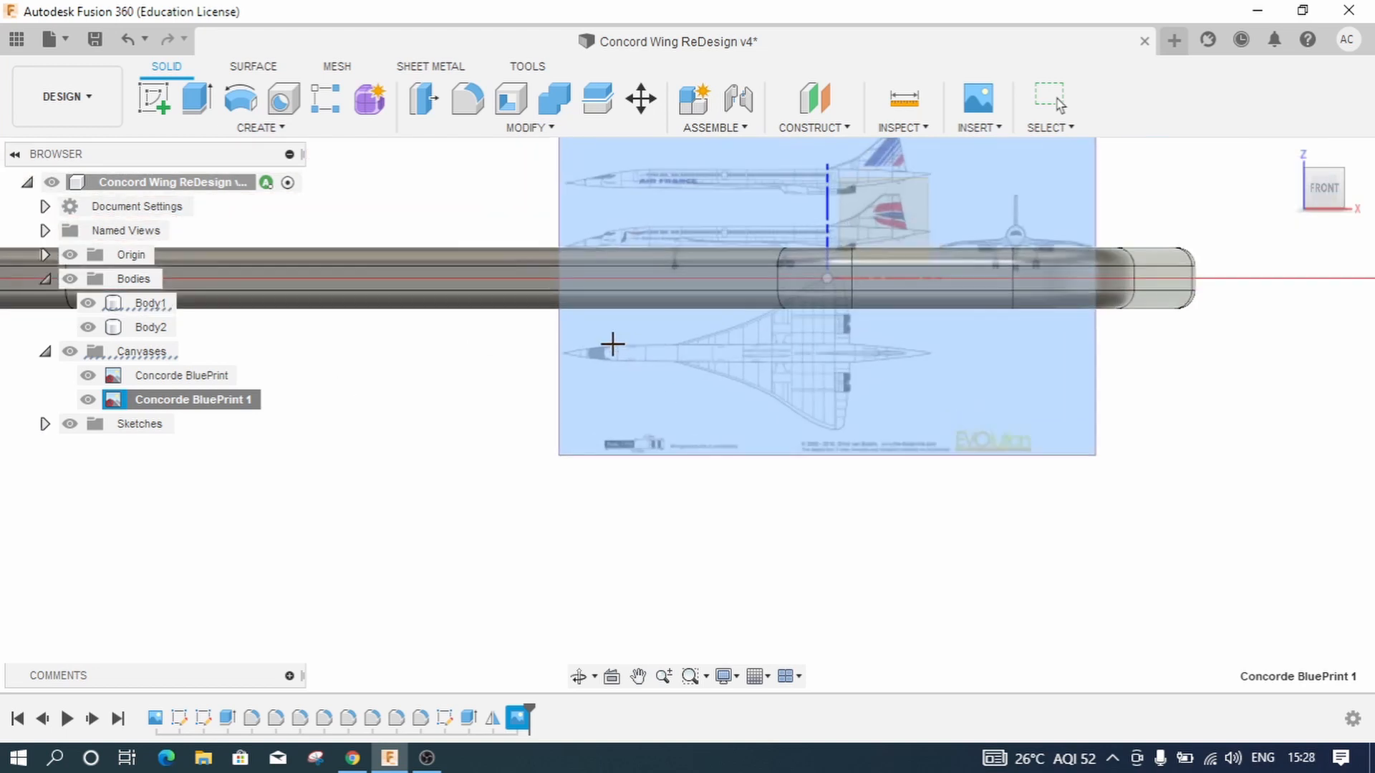
pyautogui.scroll(5, 520, 366)
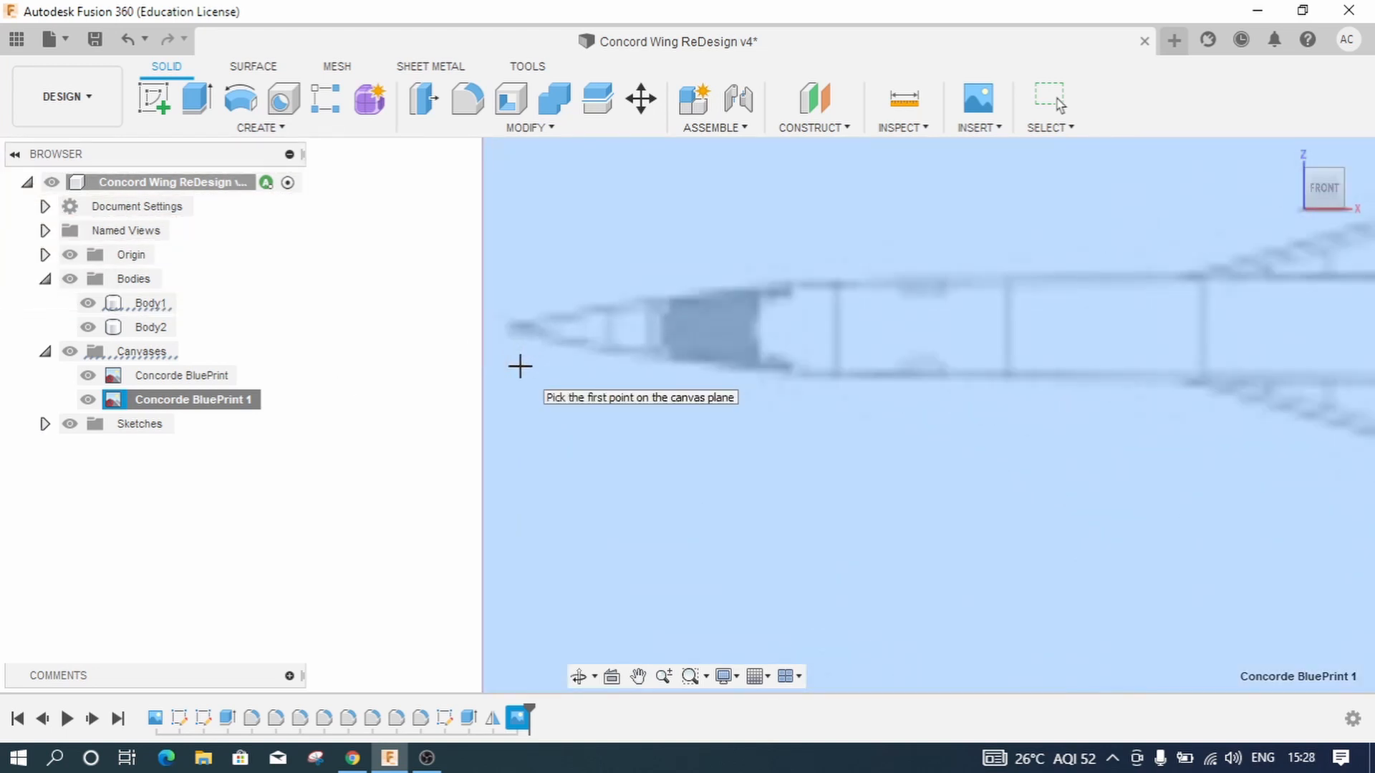
pyautogui.scroll(1, 519, 366)
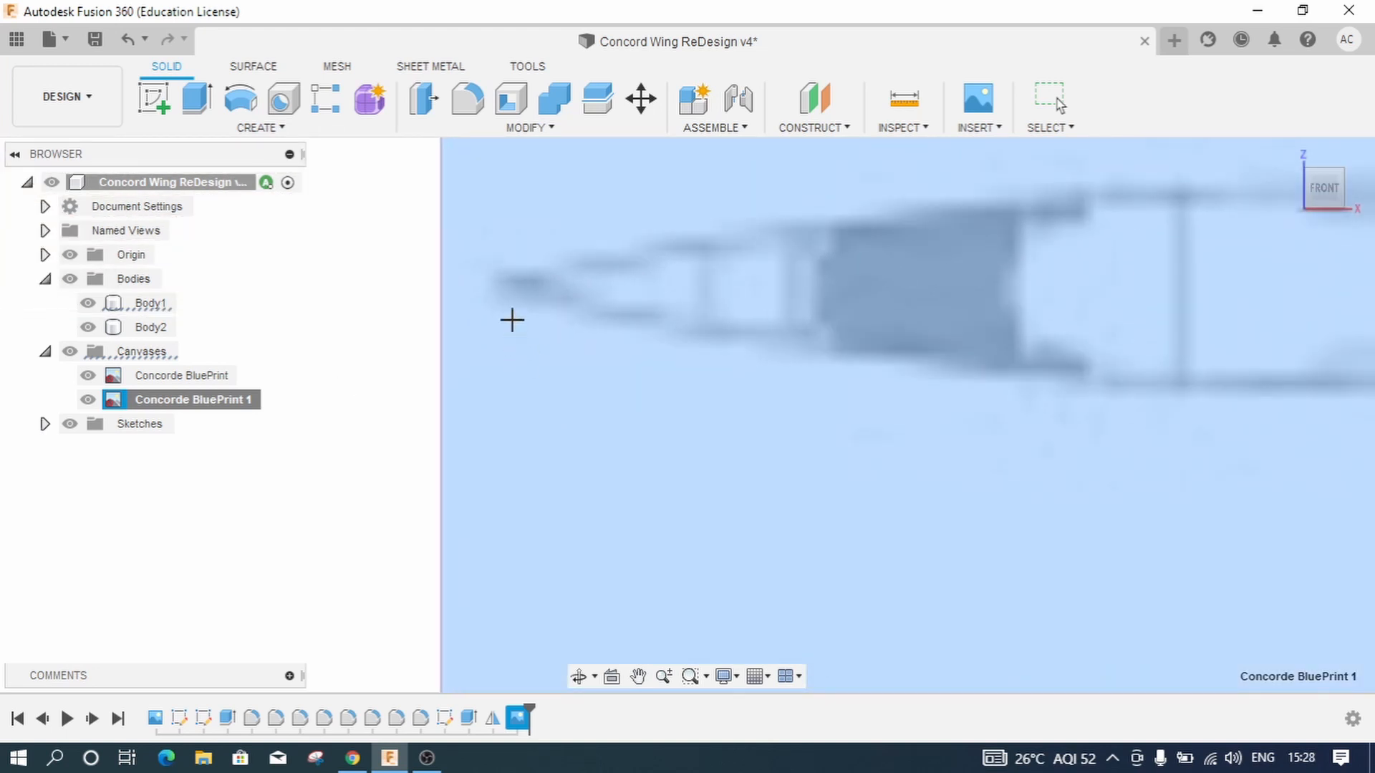
pyautogui.click(497, 280)
# Step: Pick the plan-view aircraft's tail tip as the second calibration point and set the nose-to-tail distance to 180 mm
pyautogui.scroll(-1, 505, 368)
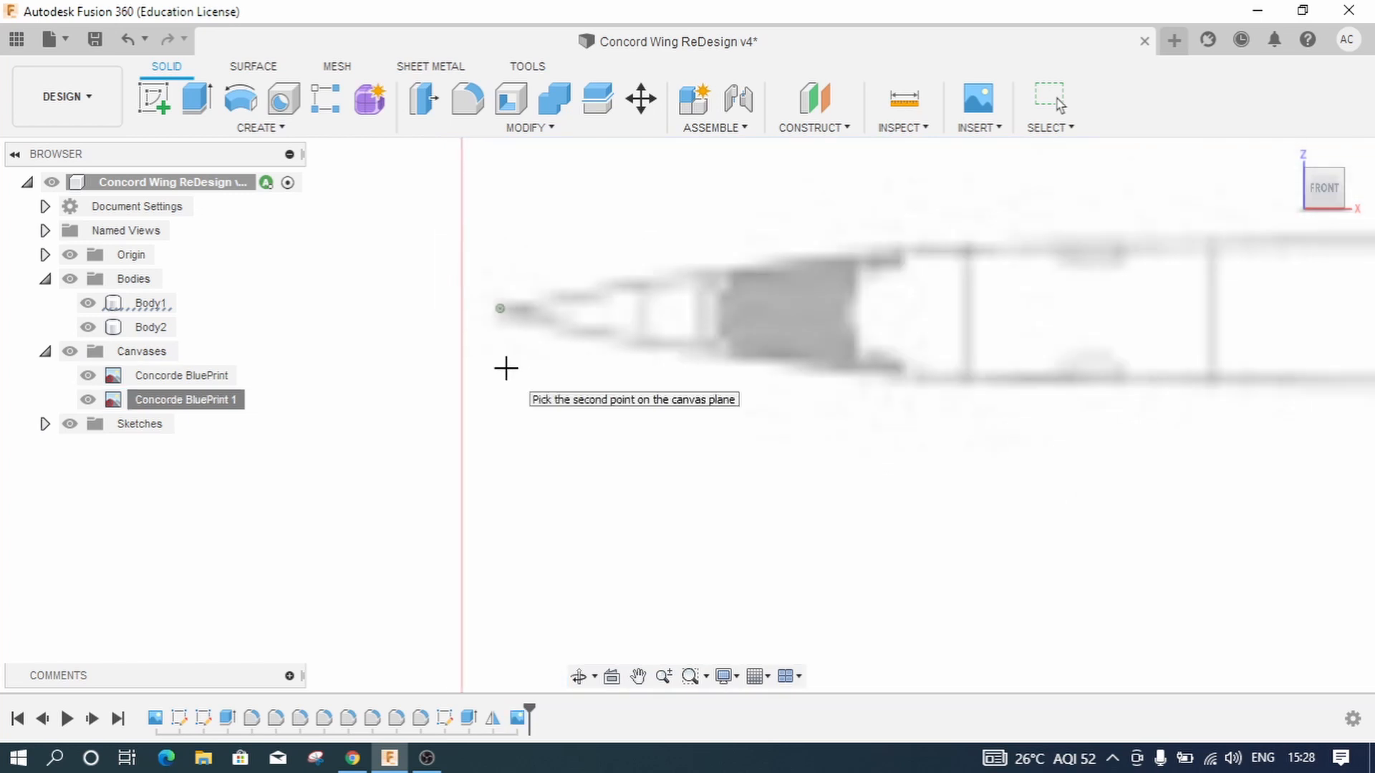
pyautogui.scroll(-5, 505, 369)
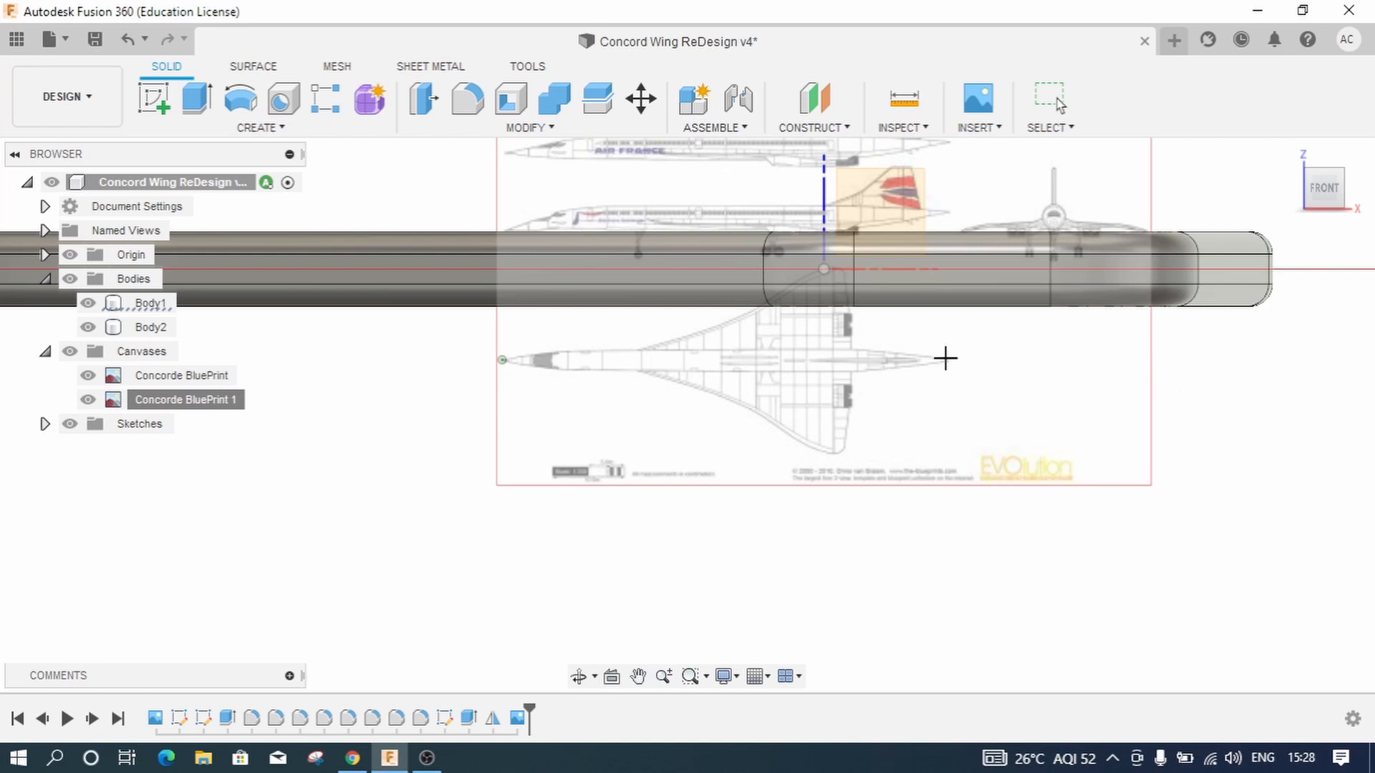
pyautogui.scroll(10, 946, 360)
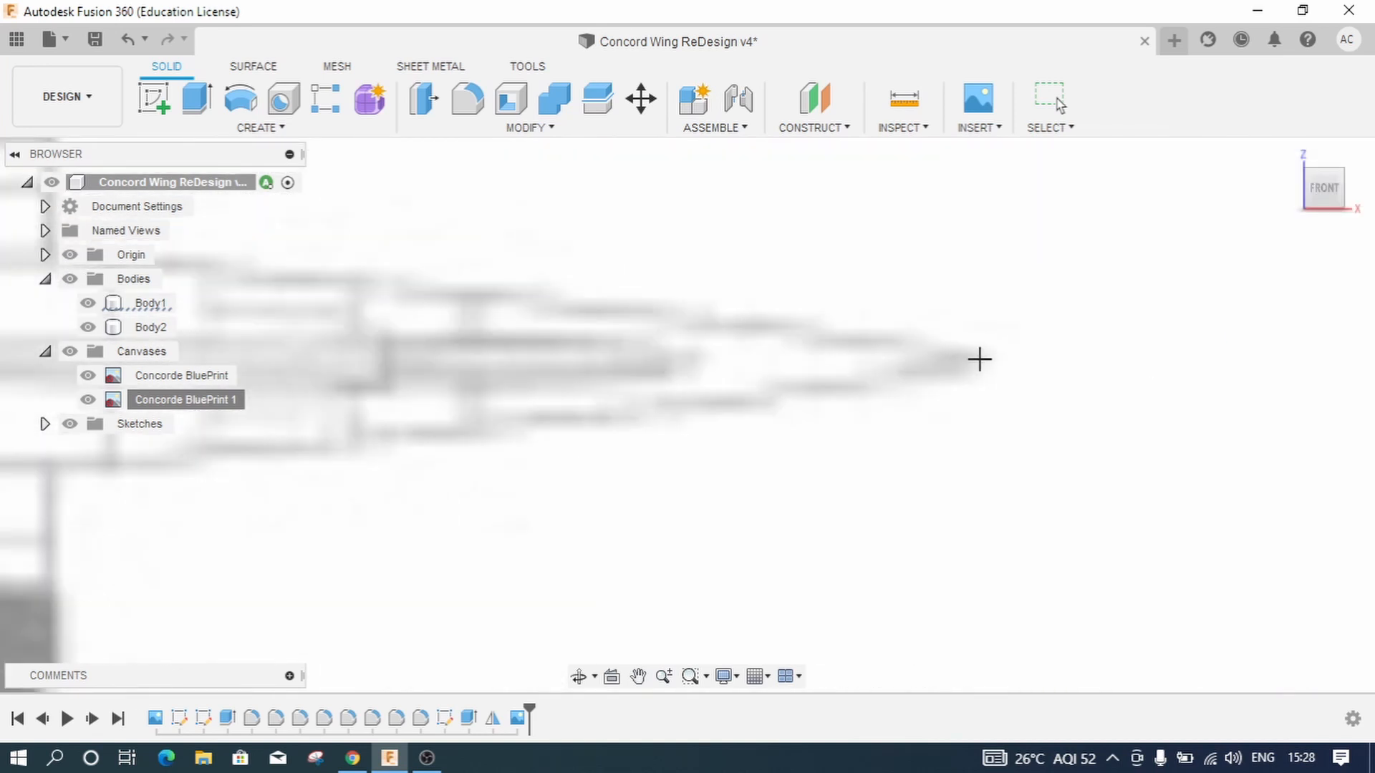
pyautogui.click(981, 357)
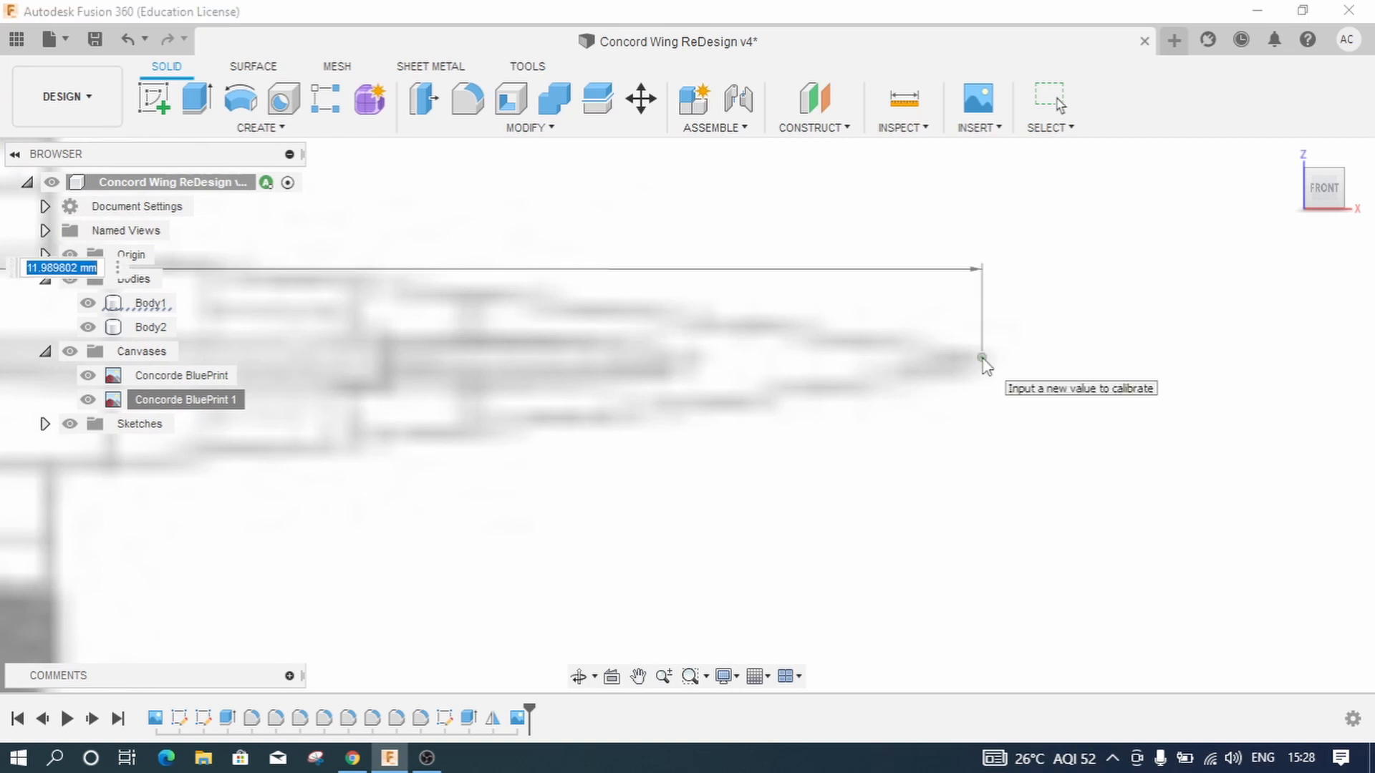
pyautogui.scroll(-3, 725, 369)
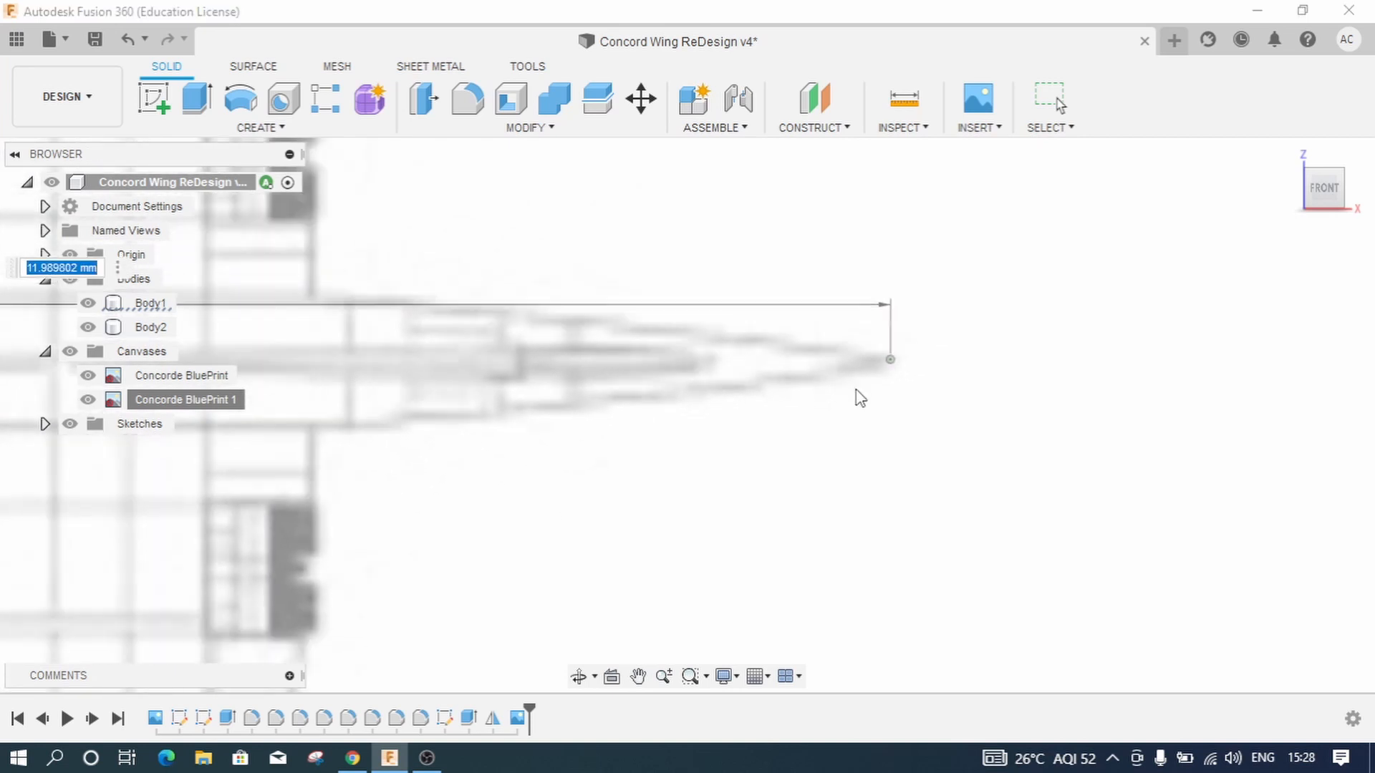
pyautogui.scroll(-2, 860, 398)
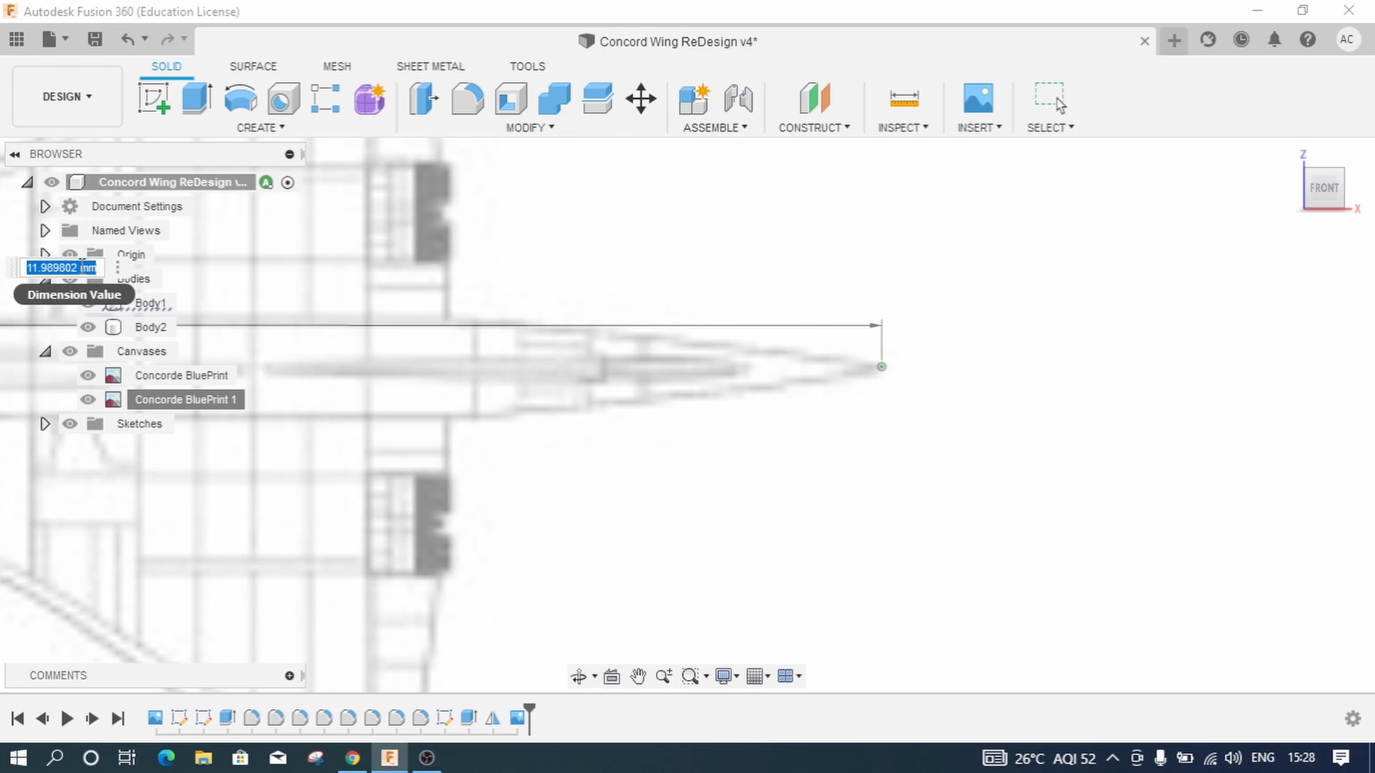
pyautogui.write('180')
pyautogui.press('Return')
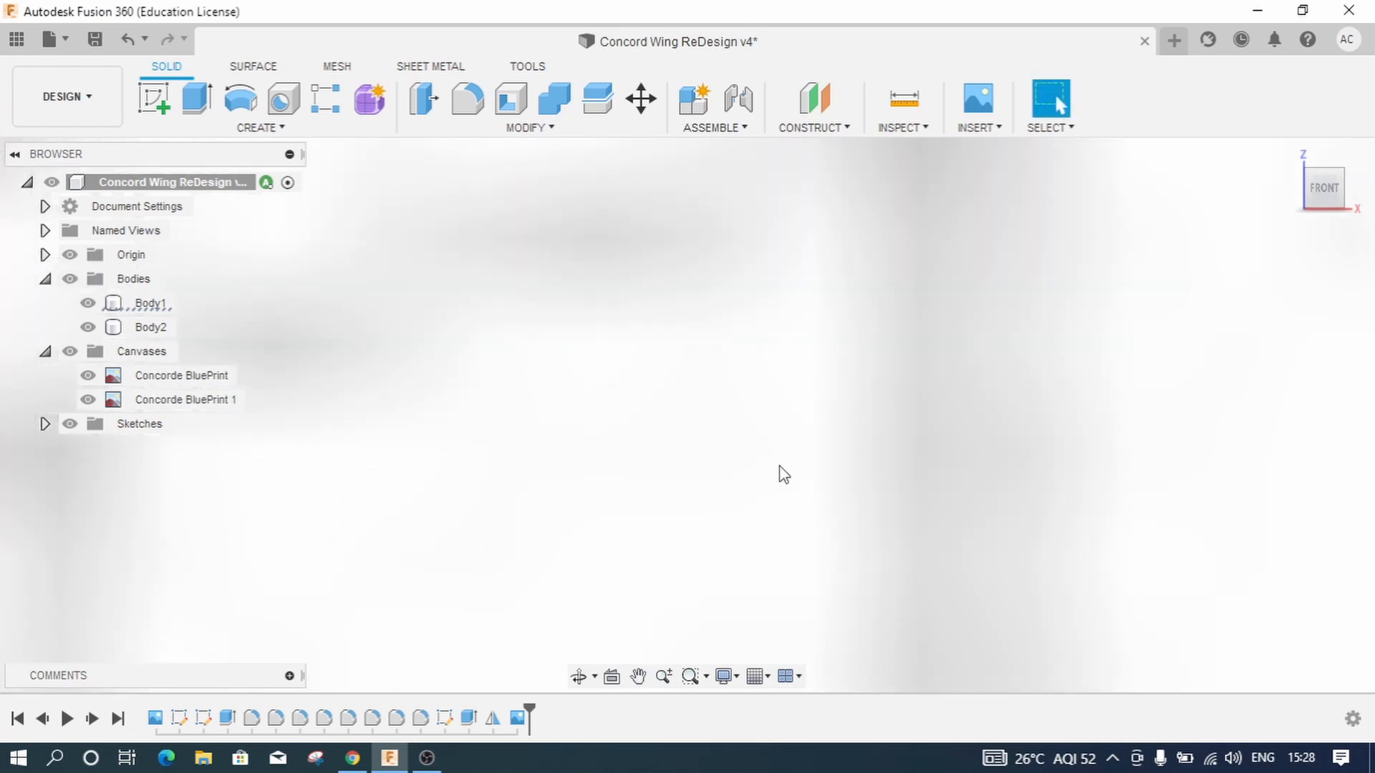
# Step: Examine the calibrated blueprint canvas against the wing bodies in the home and front views
pyautogui.scroll(-10, 783, 474)
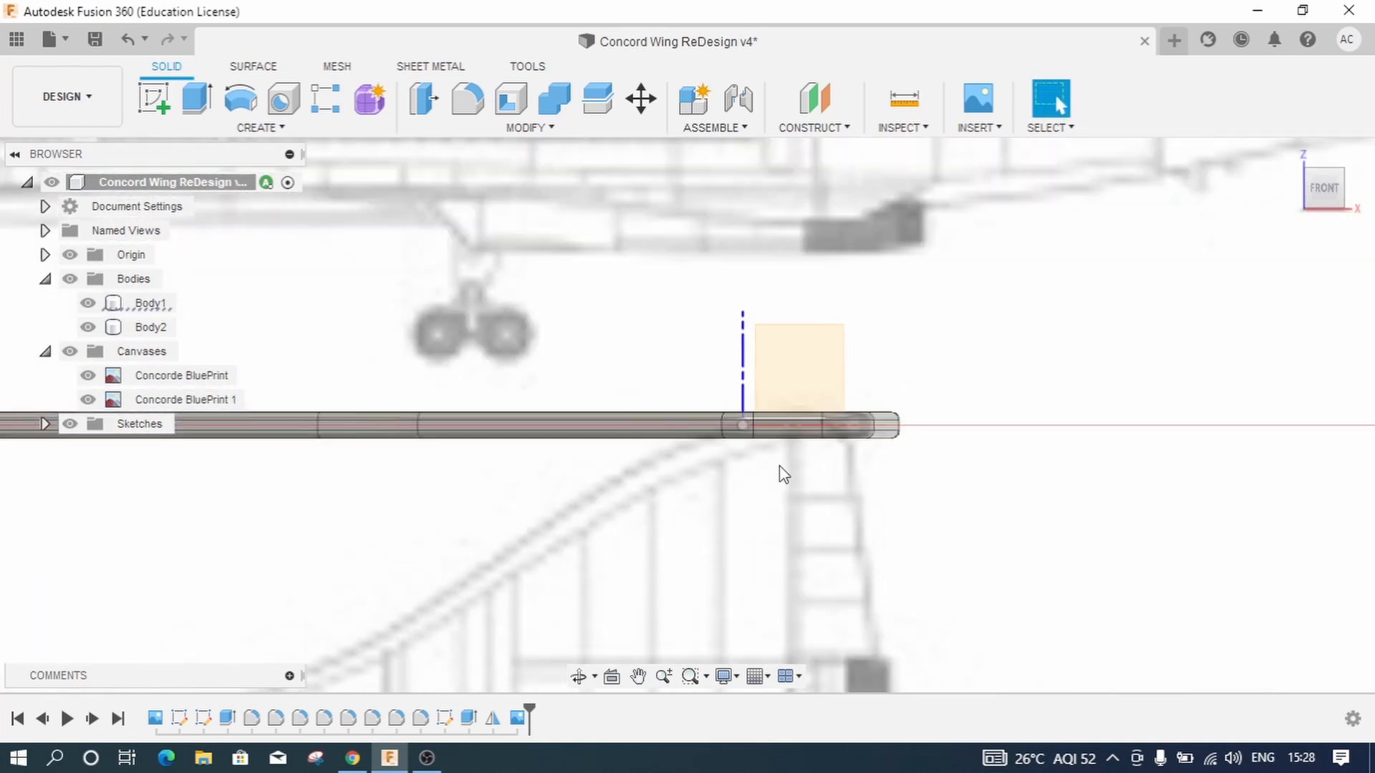
pyautogui.scroll(-10, 783, 474)
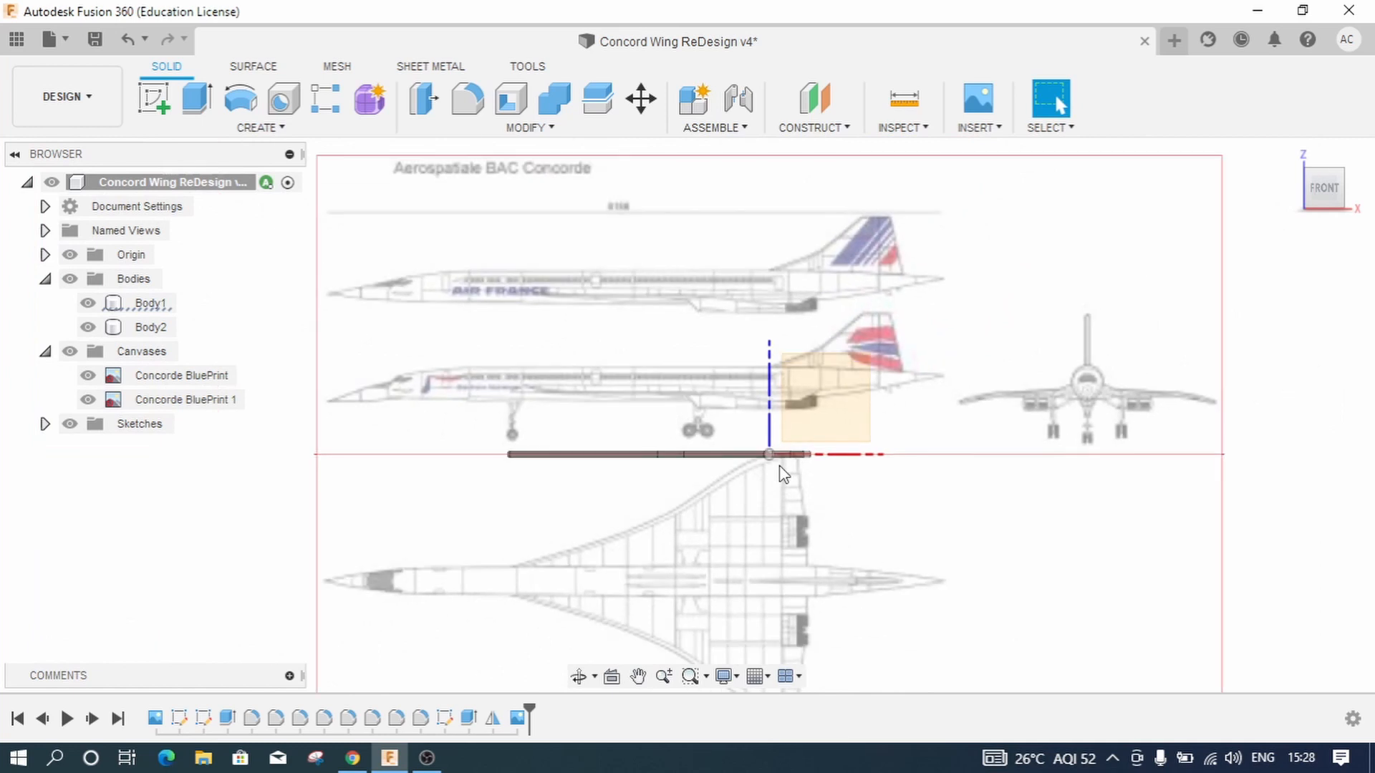
pyautogui.scroll(-5, 783, 474)
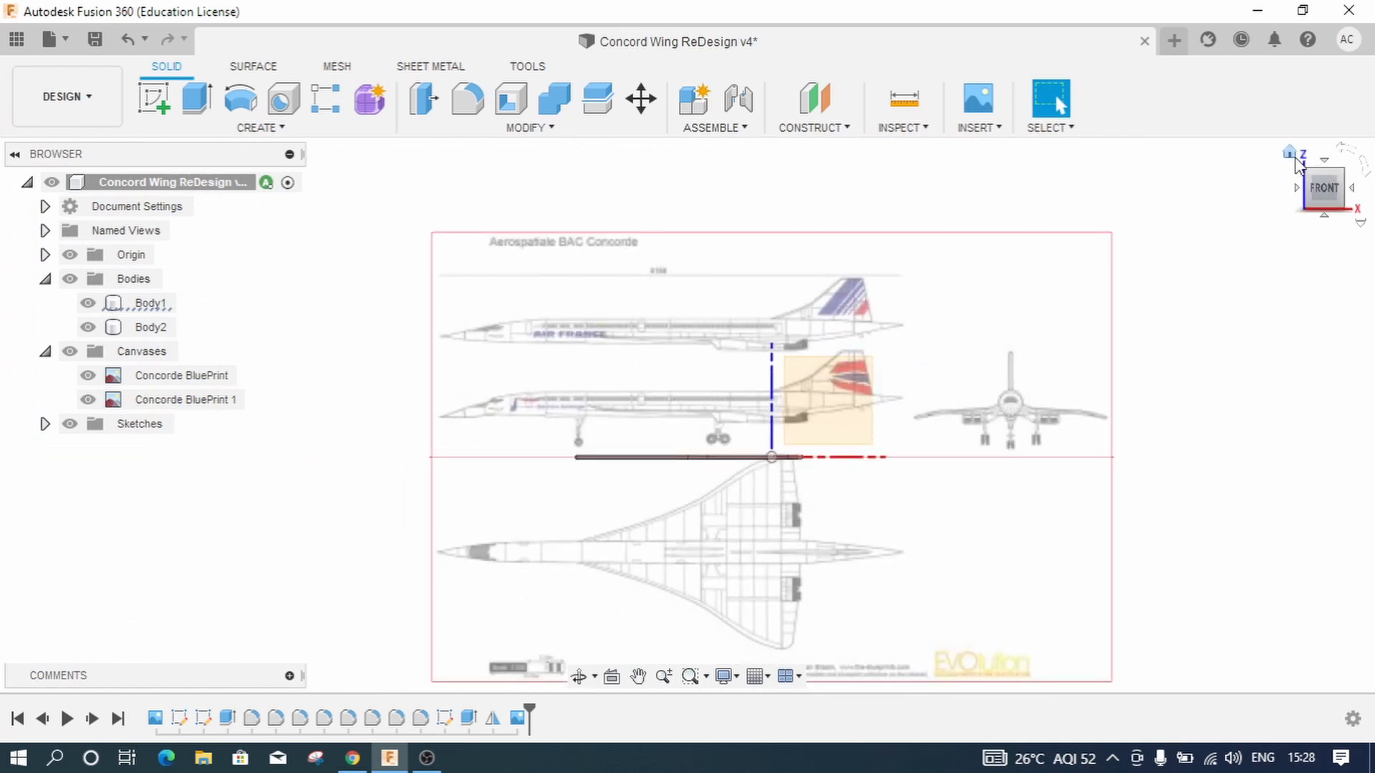
pyautogui.click(1298, 163)
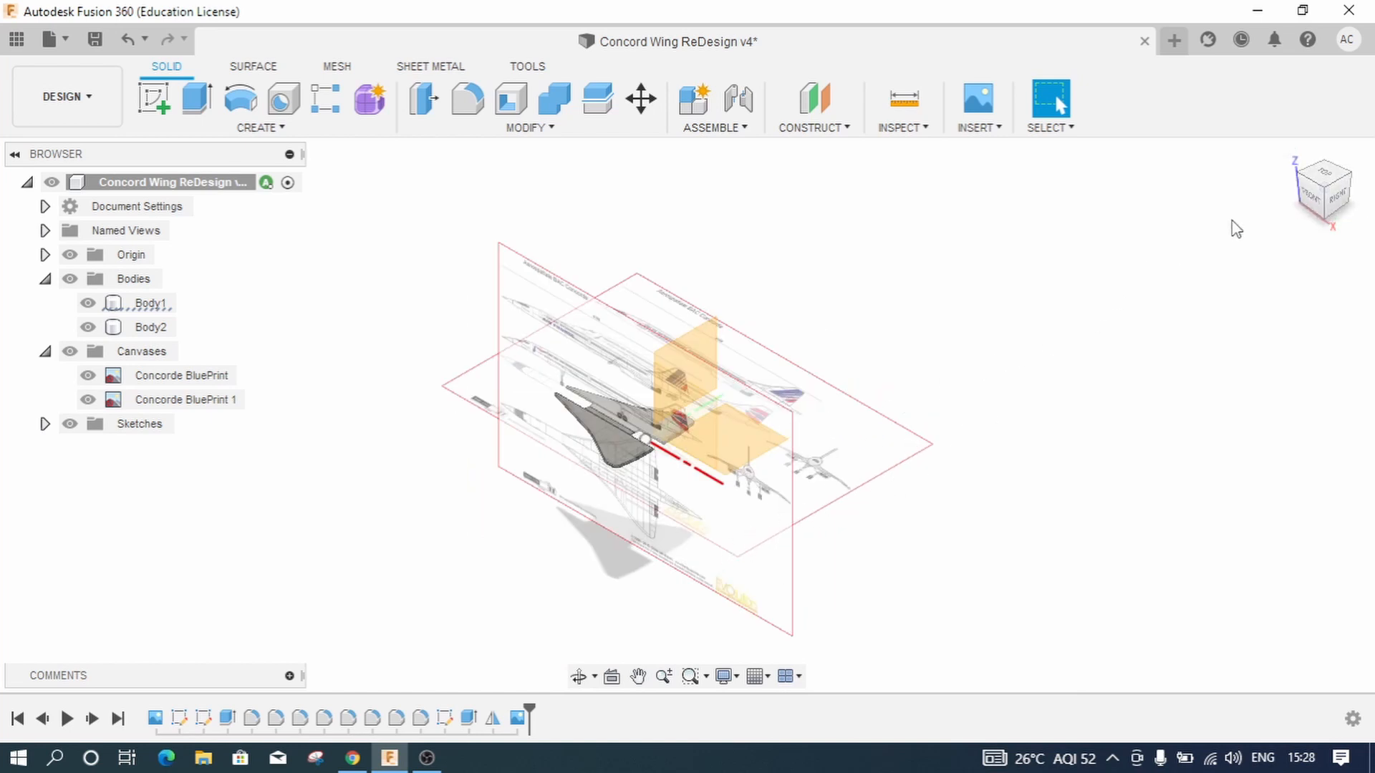
pyautogui.click(1310, 195)
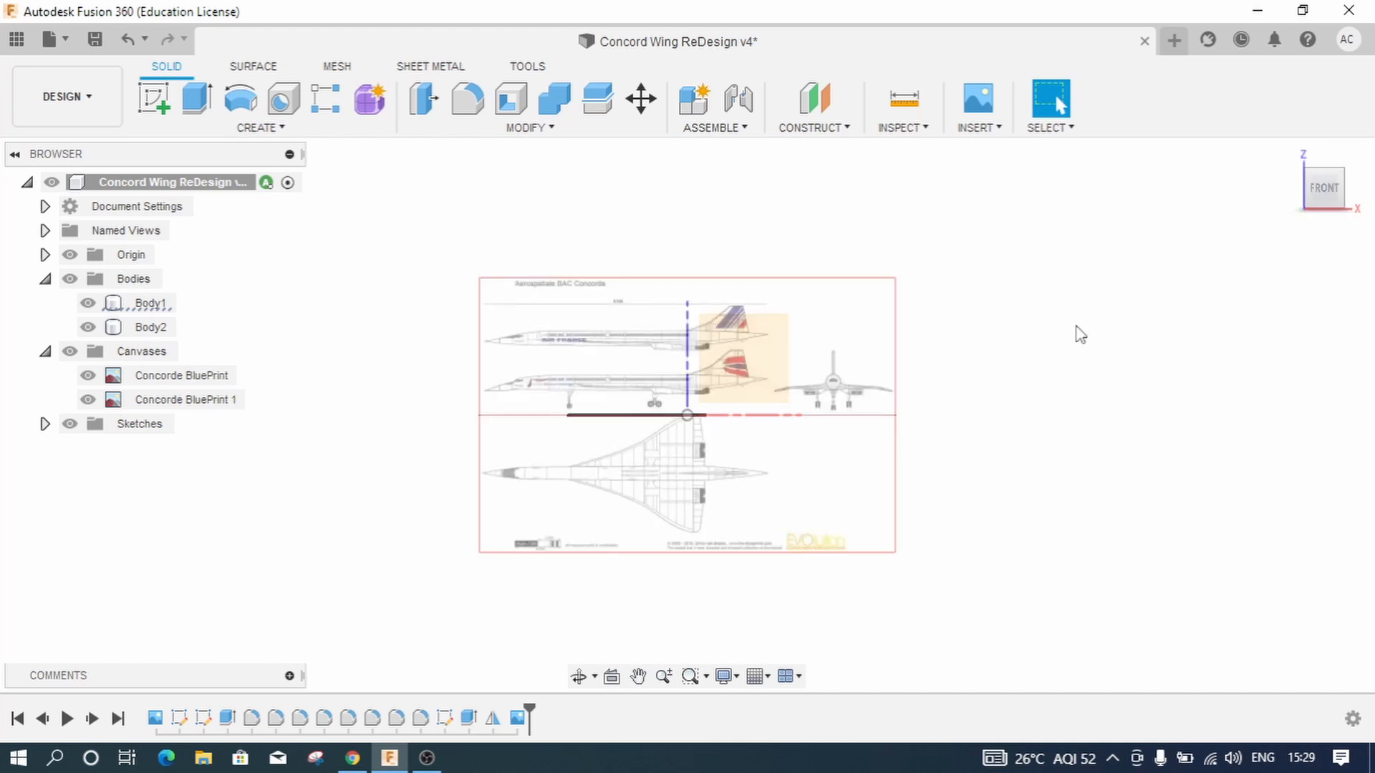
pyautogui.scroll(3, 468, 439)
pyautogui.scroll(2, 467, 440)
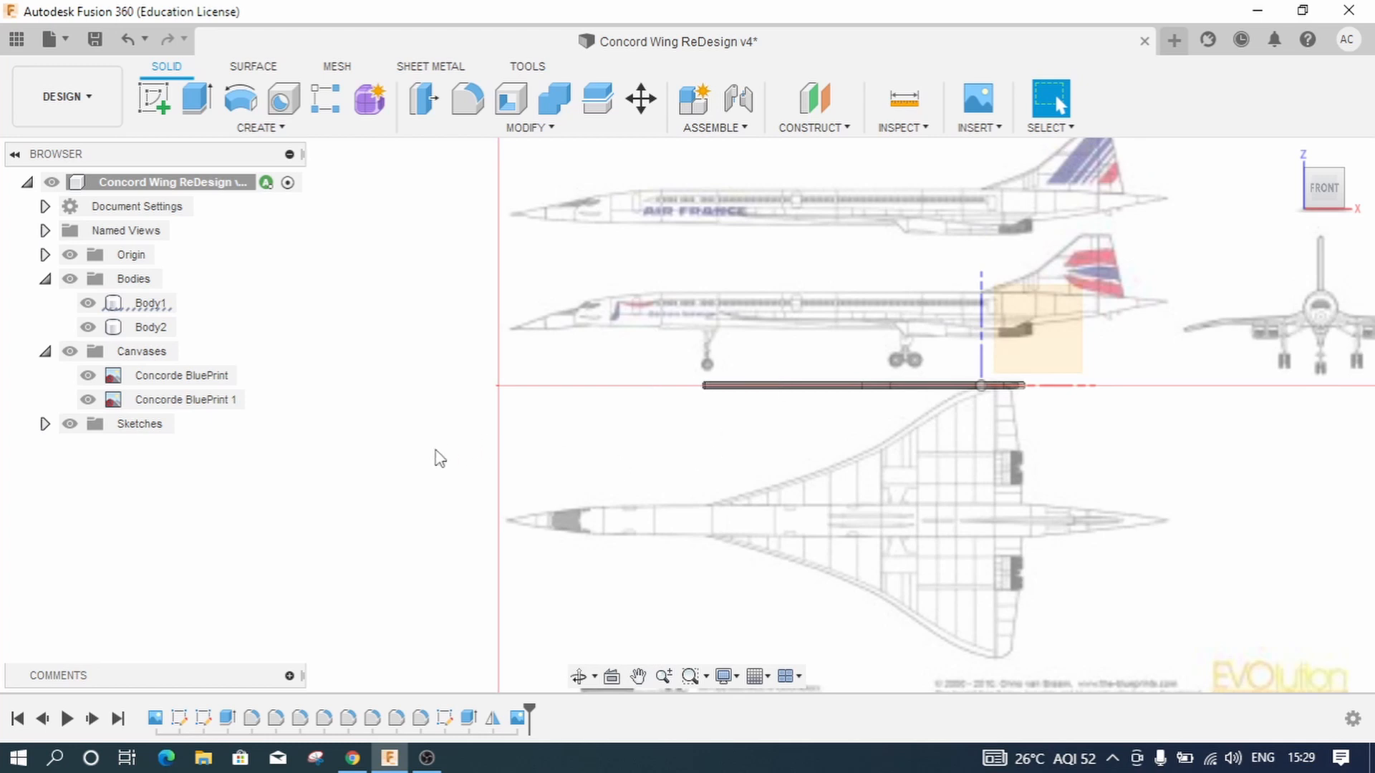
pyautogui.scroll(-2, 883, 419)
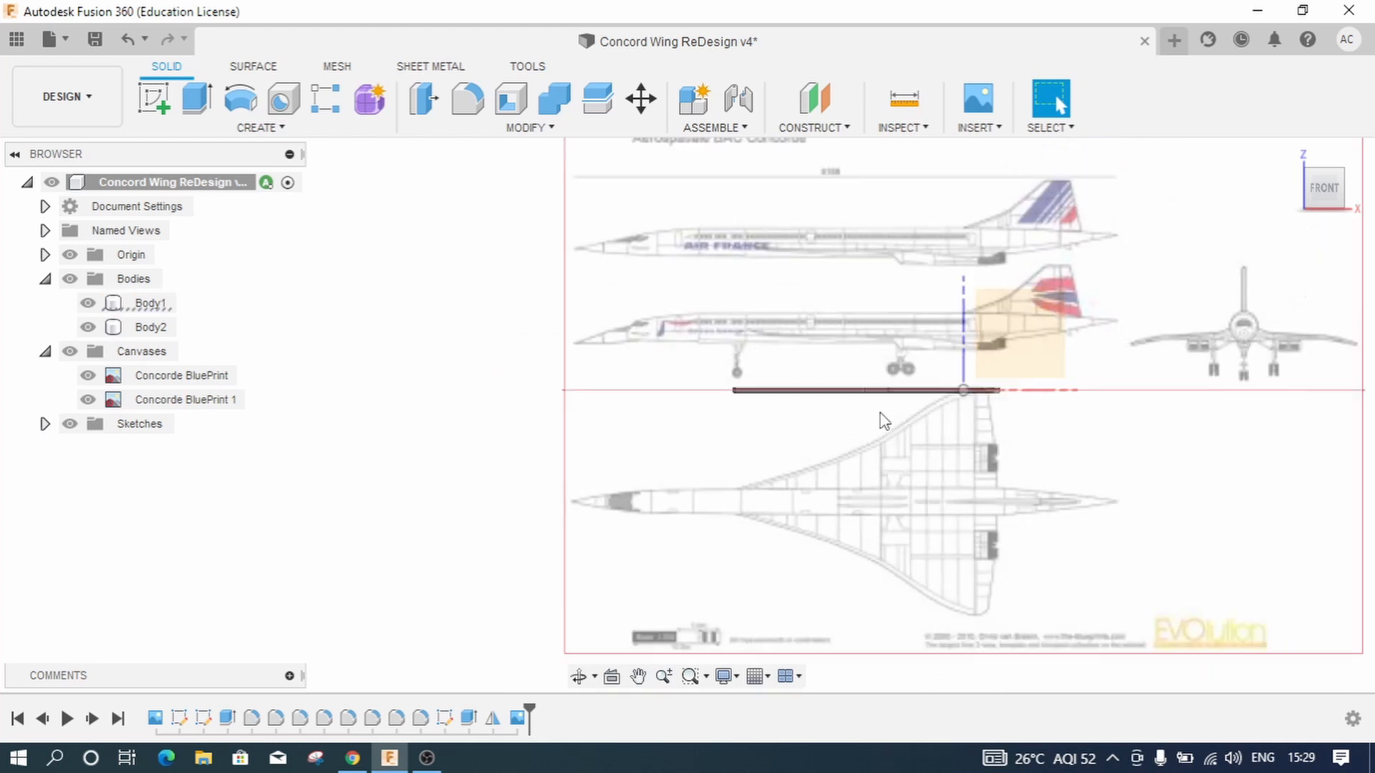
pyautogui.scroll(2, 884, 421)
pyautogui.scroll(3, 883, 420)
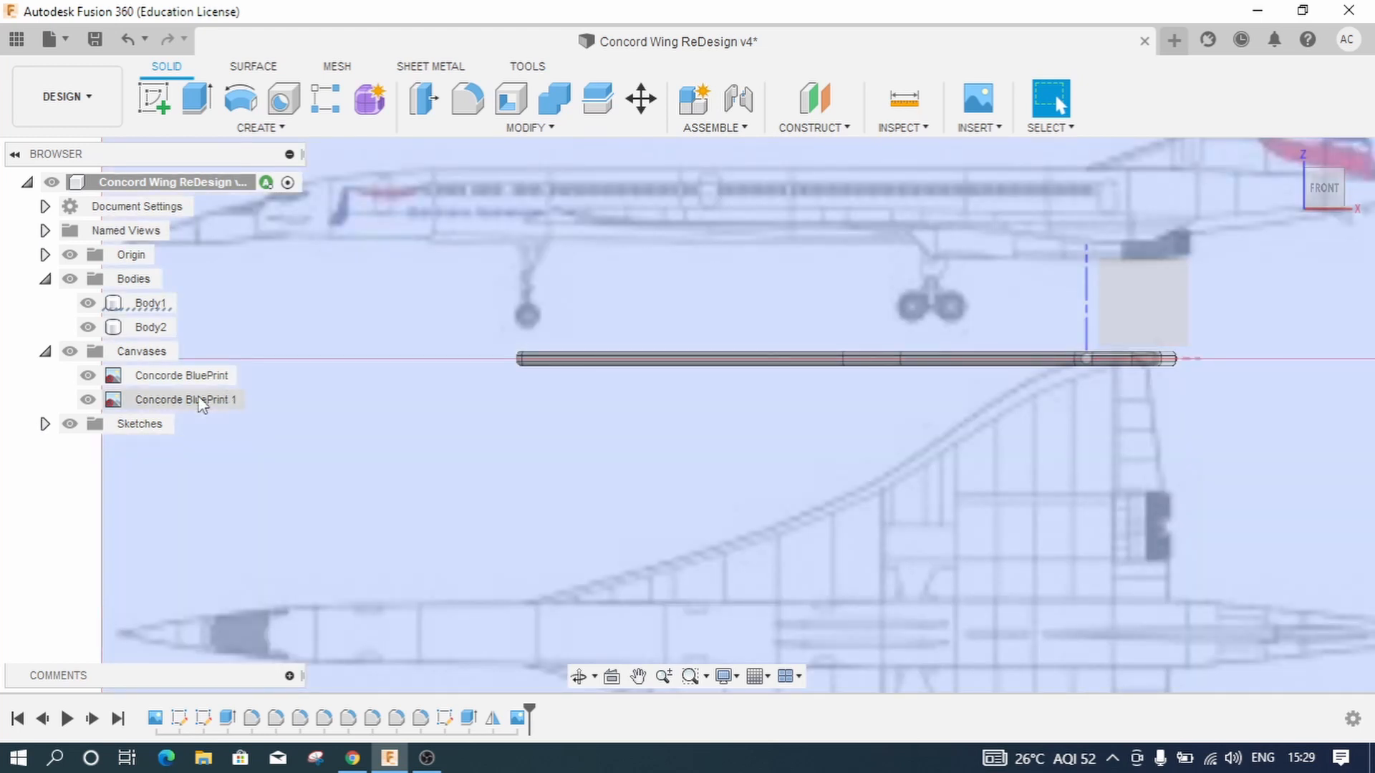
# Step: Start editing the Concorde BluePrint 1 canvas and shift it down to an X distance of -20 mm
pyautogui.click(200, 401)
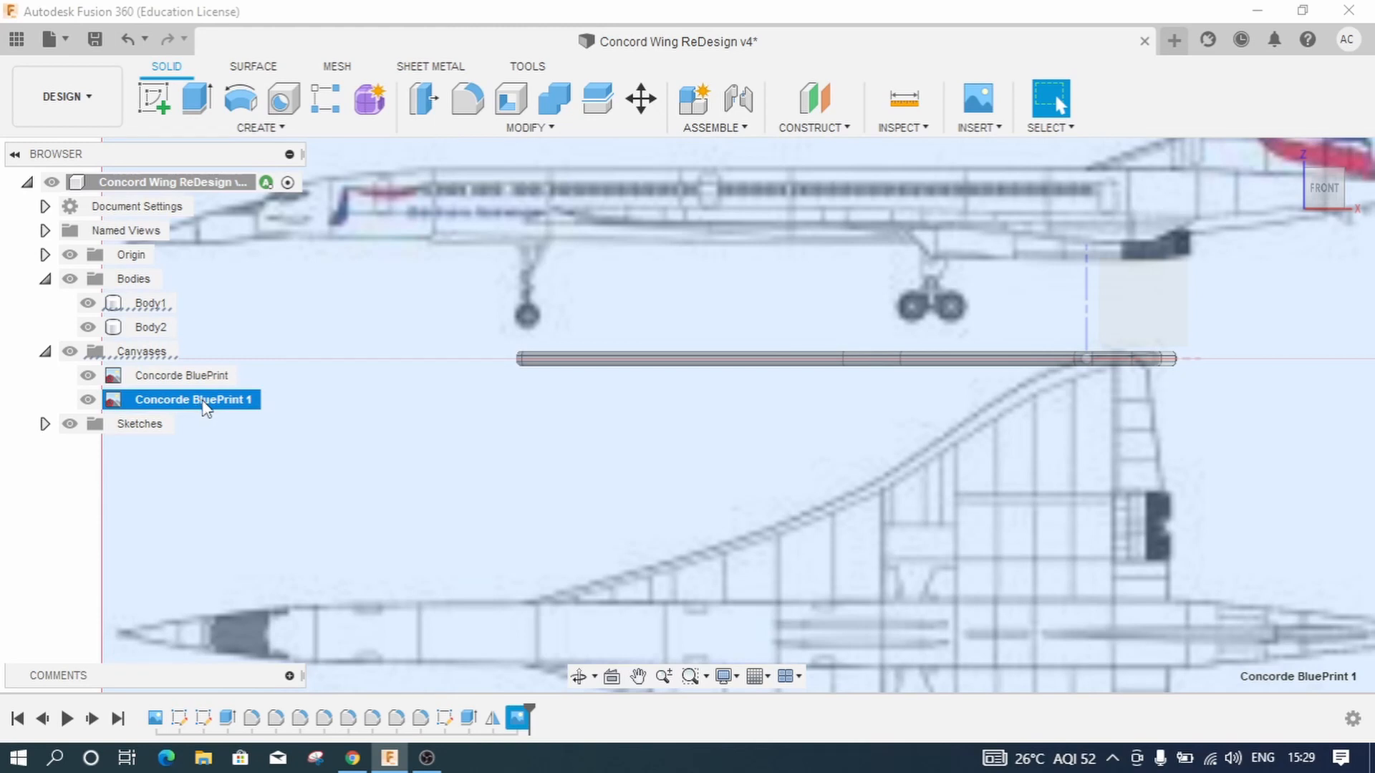
pyautogui.rightClick(206, 409)
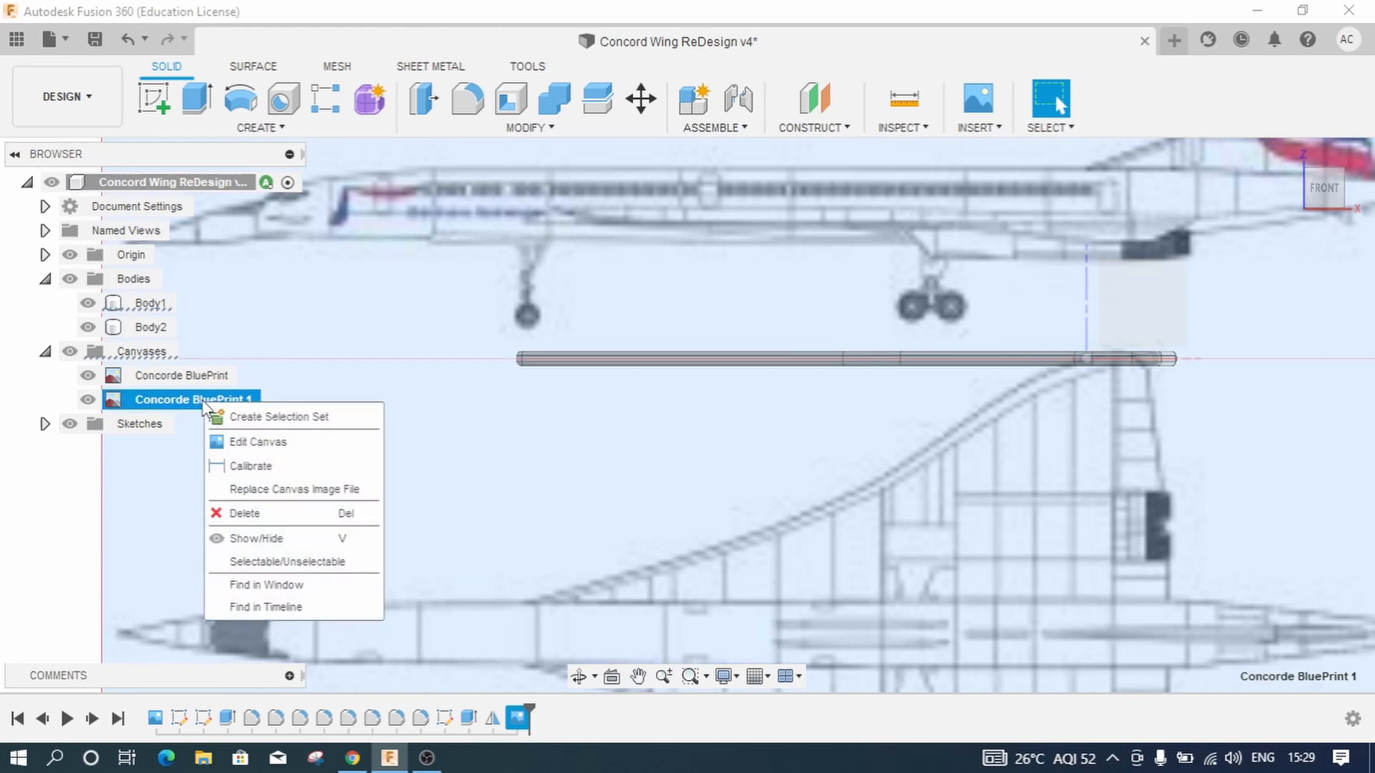
pyautogui.click(240, 442)
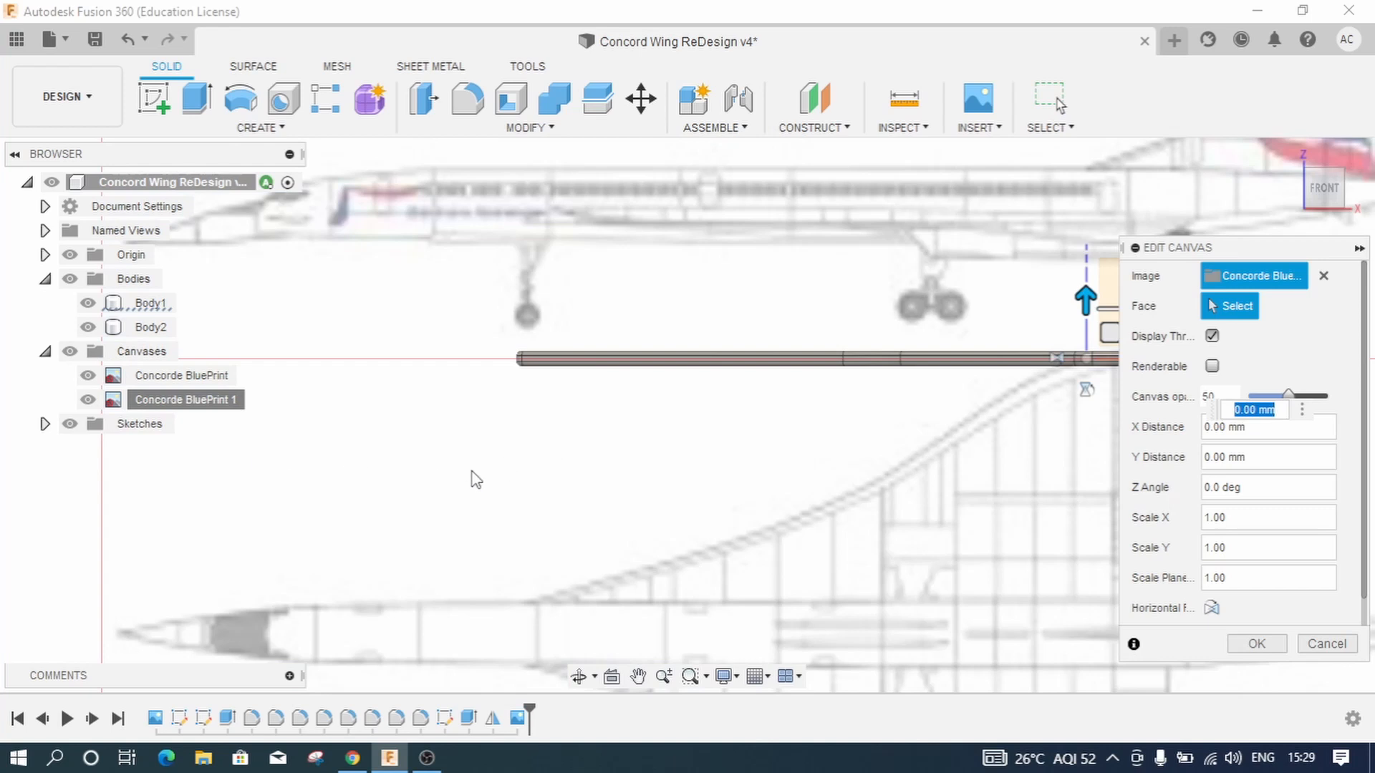
pyautogui.scroll(-4, 389, 498)
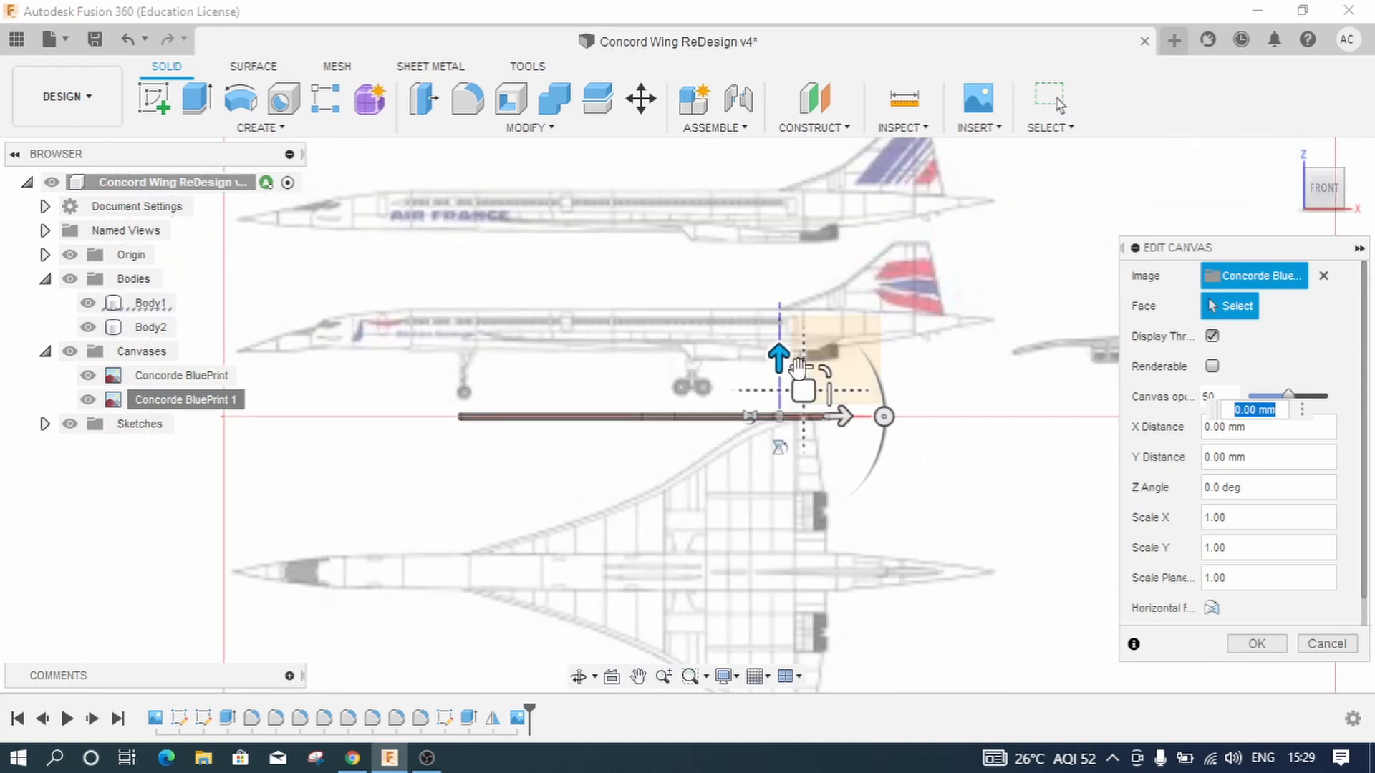
pyautogui.moveTo(779, 359); pyautogui.dragTo(775, 390)
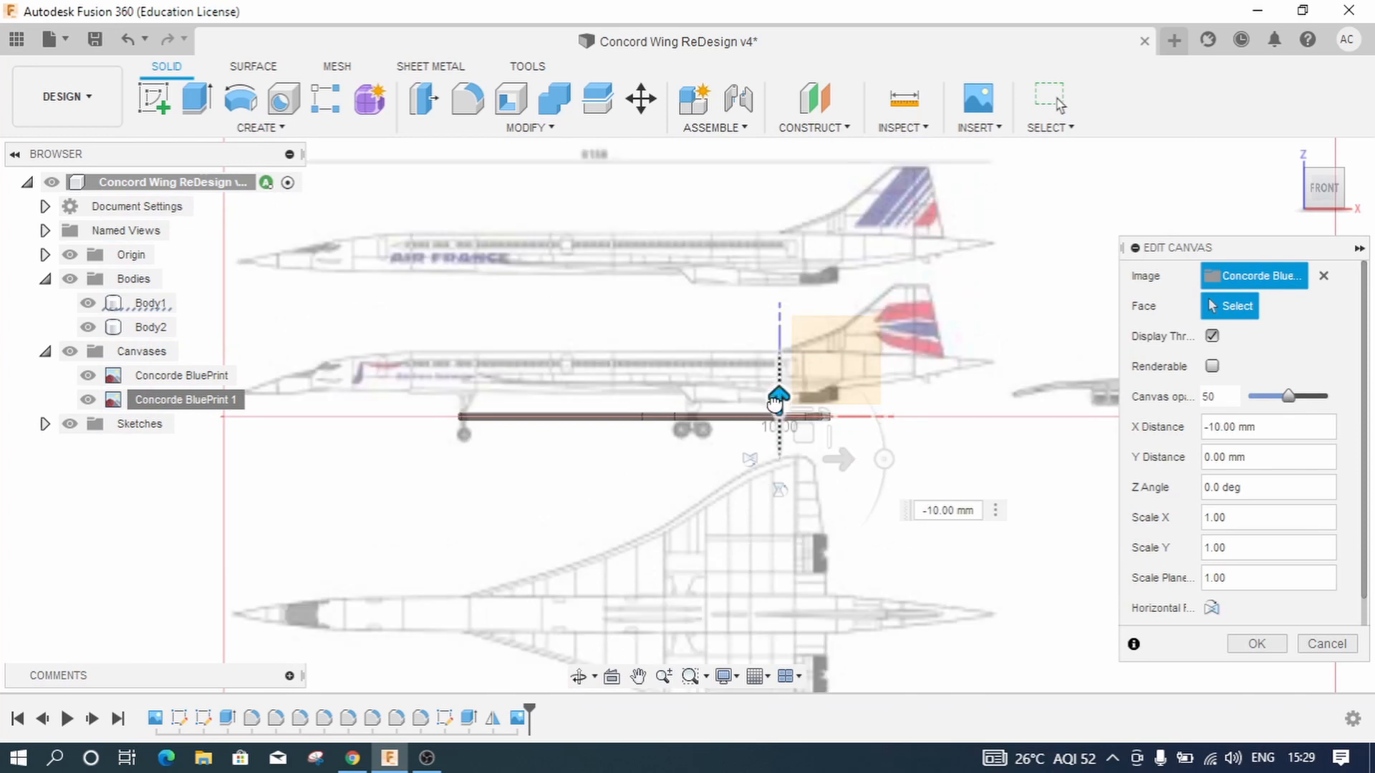
pyautogui.moveTo(775, 419)
pyautogui.mouseDown()
pyautogui.moveTo(778, 401)
pyautogui.moveTo(777, 429)
pyautogui.moveTo(779, 417)
pyautogui.mouseUp()
pyautogui.moveTo(779, 417); pyautogui.dragTo(779, 430)
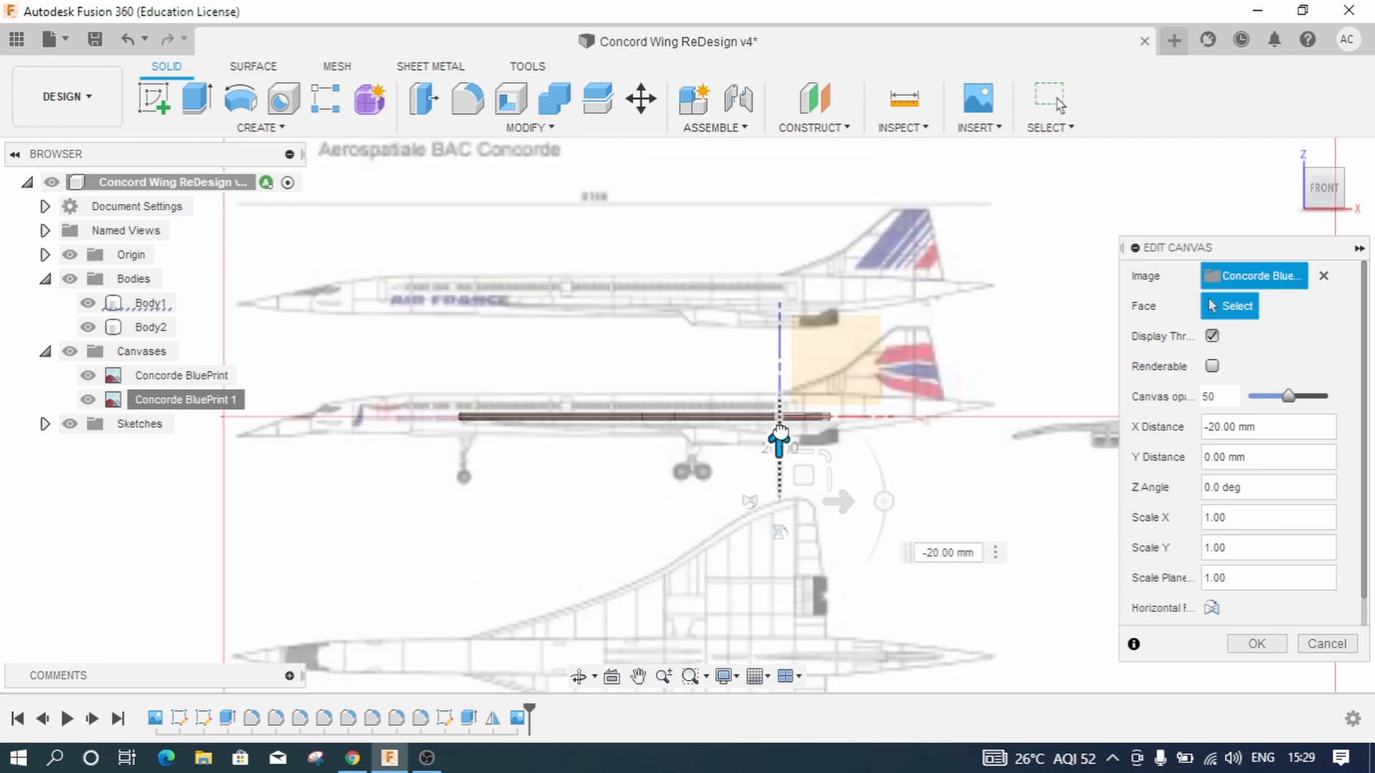
# Step: Try X distances of -15 mm and -18 mm to line up the side-view fuselage with the wing bodies
pyautogui.click(938, 557)
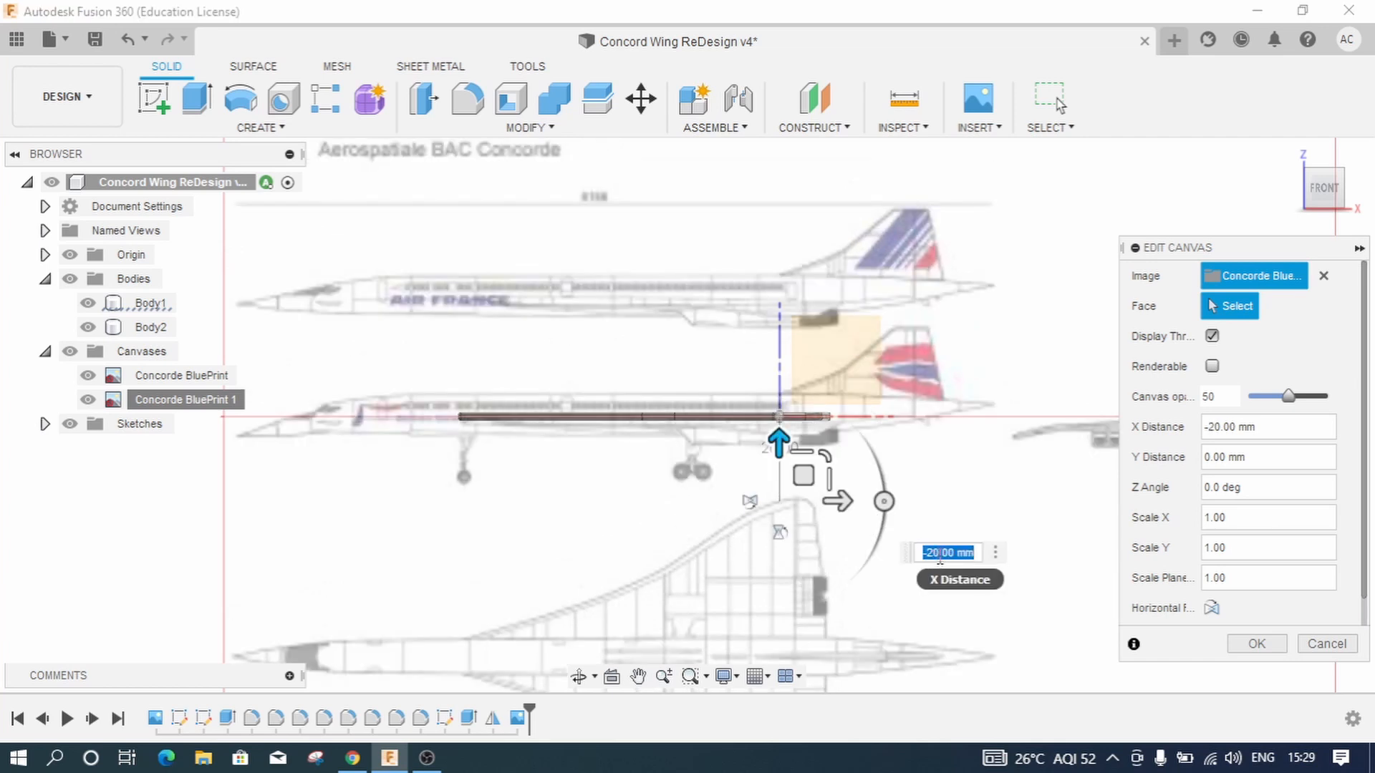
pyautogui.click(941, 554)
pyautogui.press('BackSpace')
pyautogui.press('BackSpace')
pyautogui.write('15')
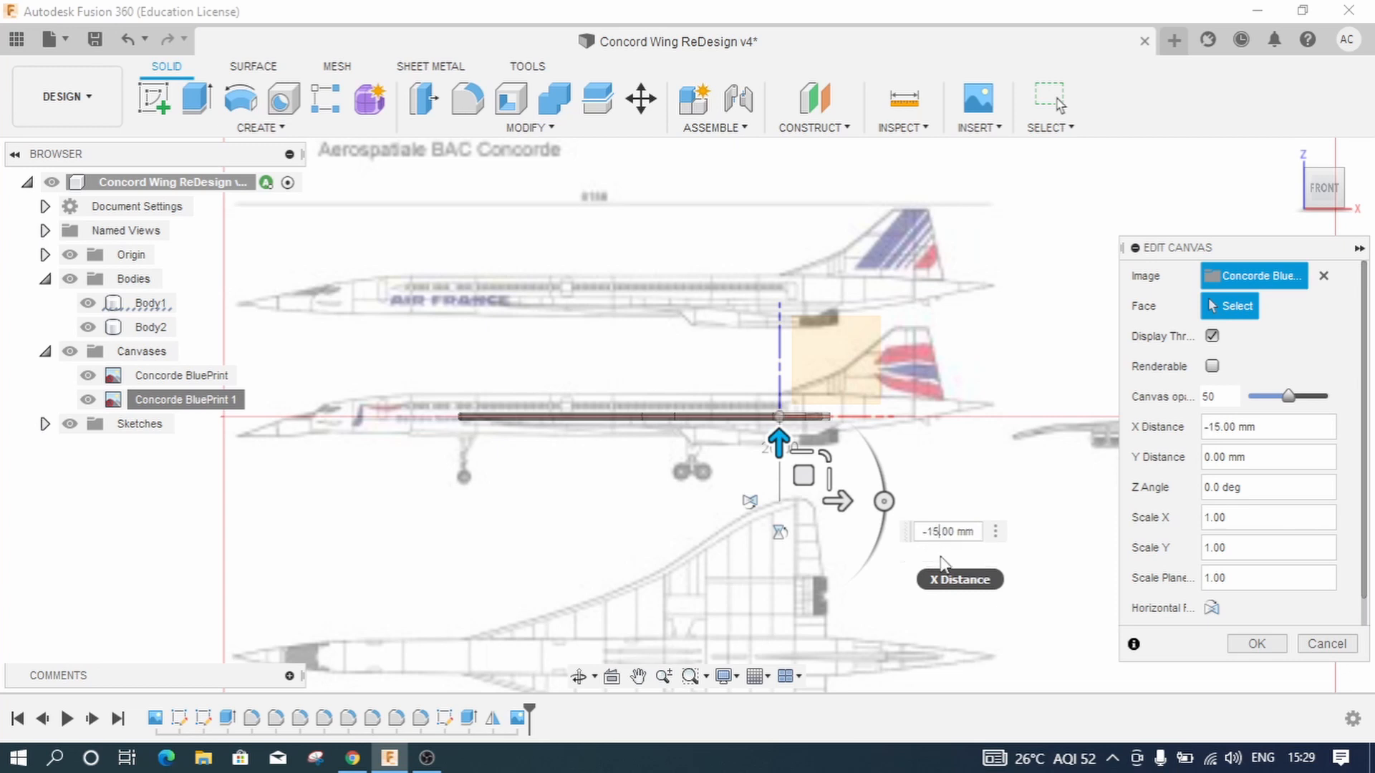
pyautogui.press('Return')
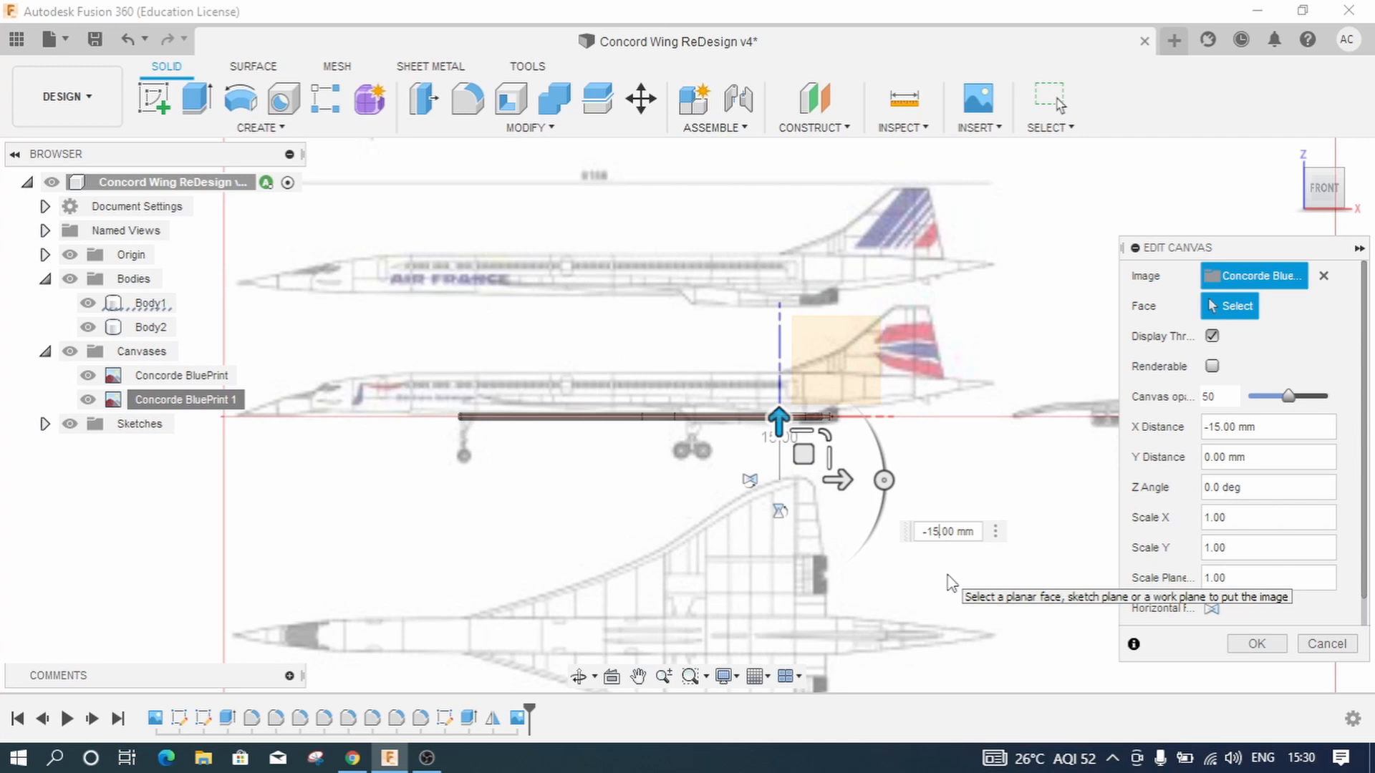
pyautogui.write('8')
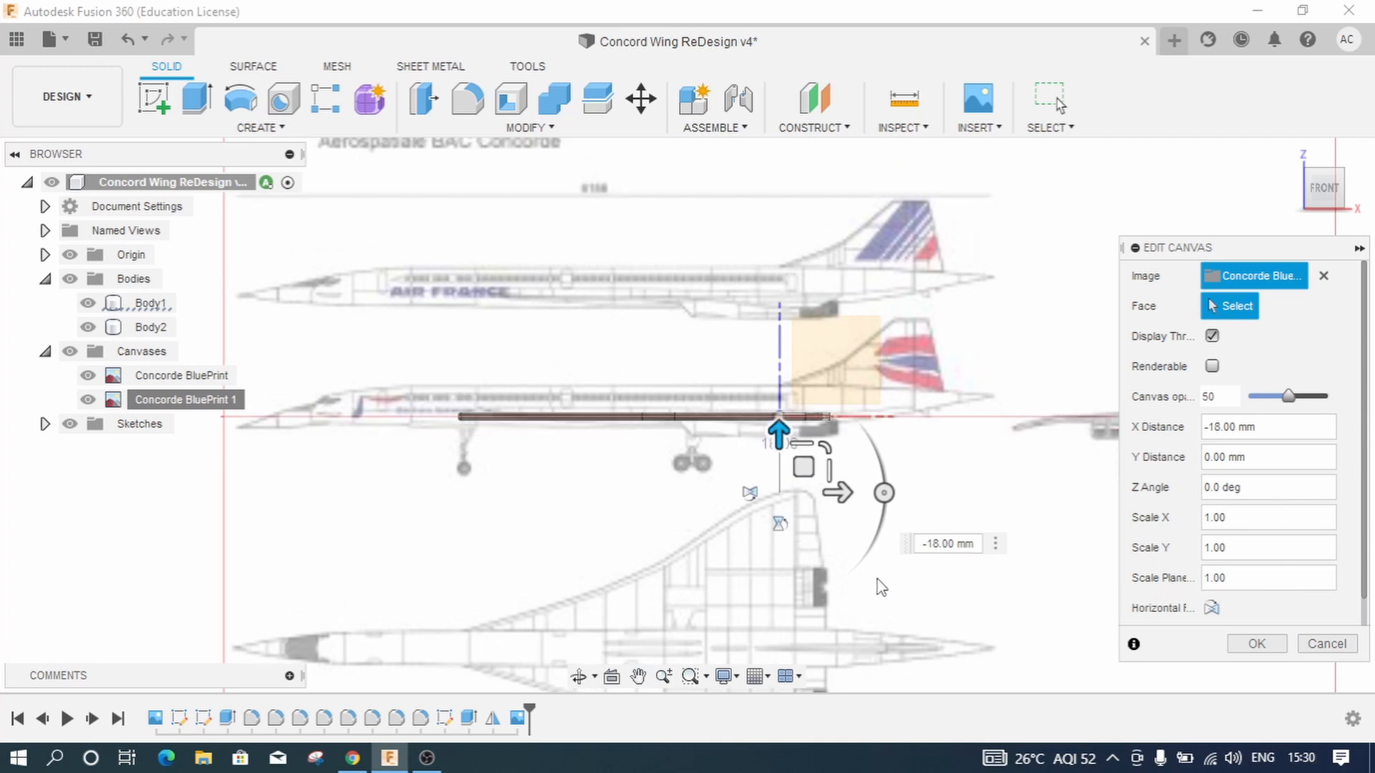
# Step: Try an X distance of -17 mm, set it to -19 mm instead, and apply the canvas edit
pyautogui.scroll(4, 562, 435)
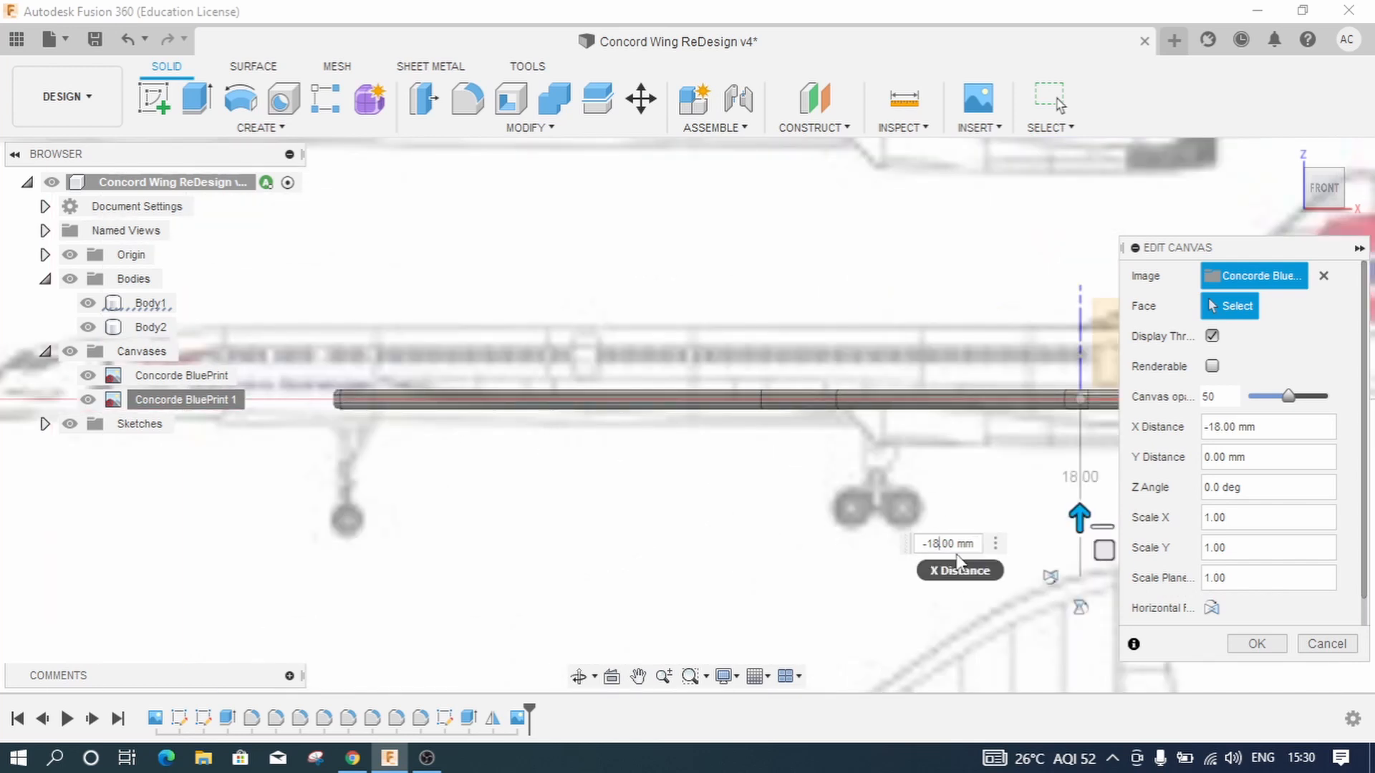
pyautogui.press('BackSpace')
pyautogui.write('7')
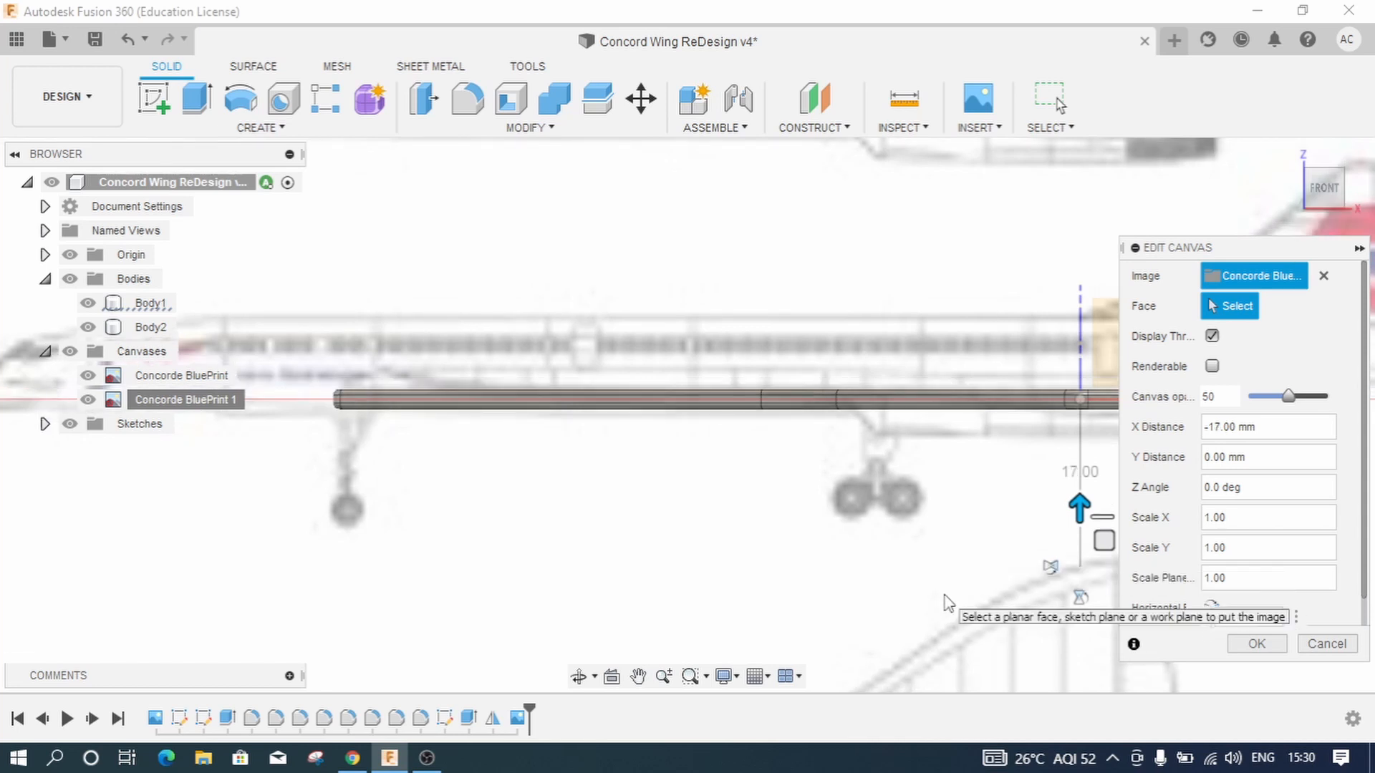
pyautogui.press('BackSpace')
pyautogui.write('9')
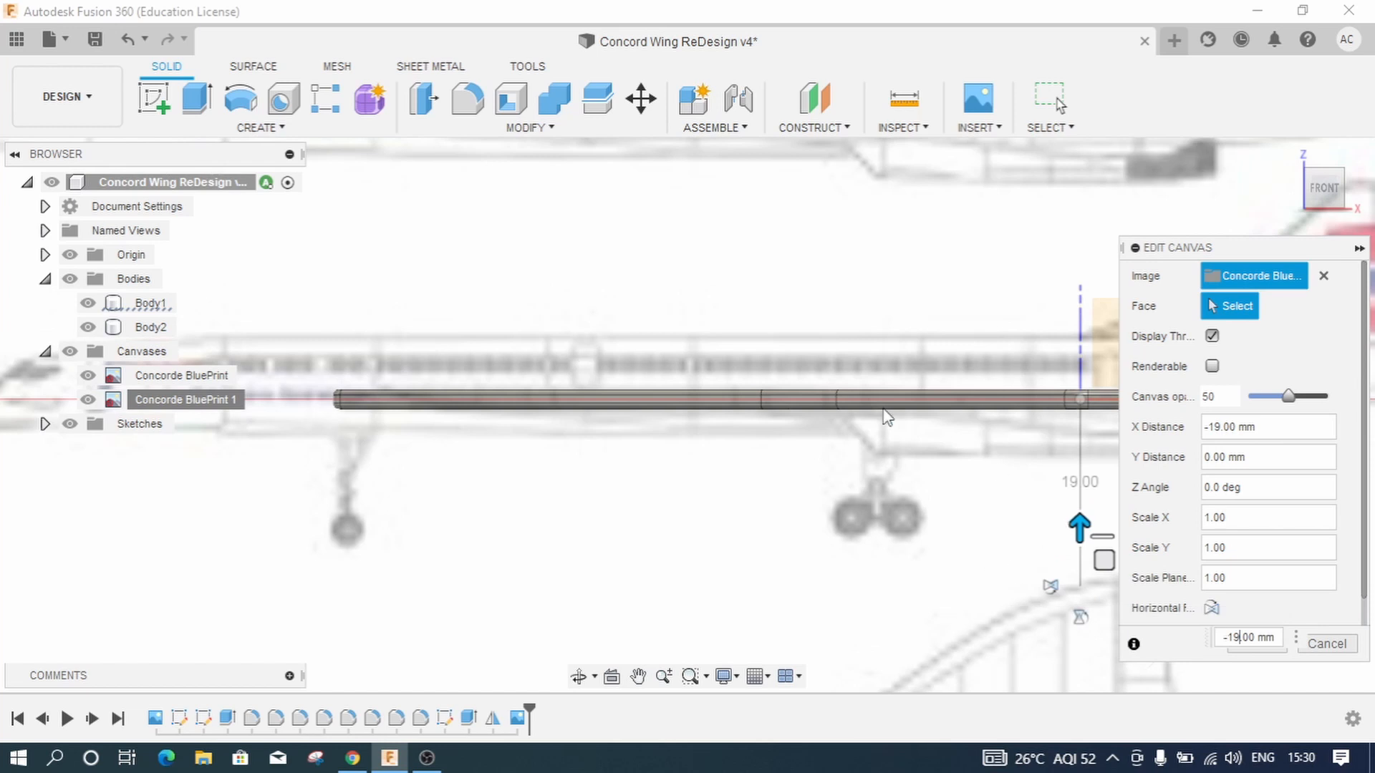
pyautogui.scroll(-2, 719, 347)
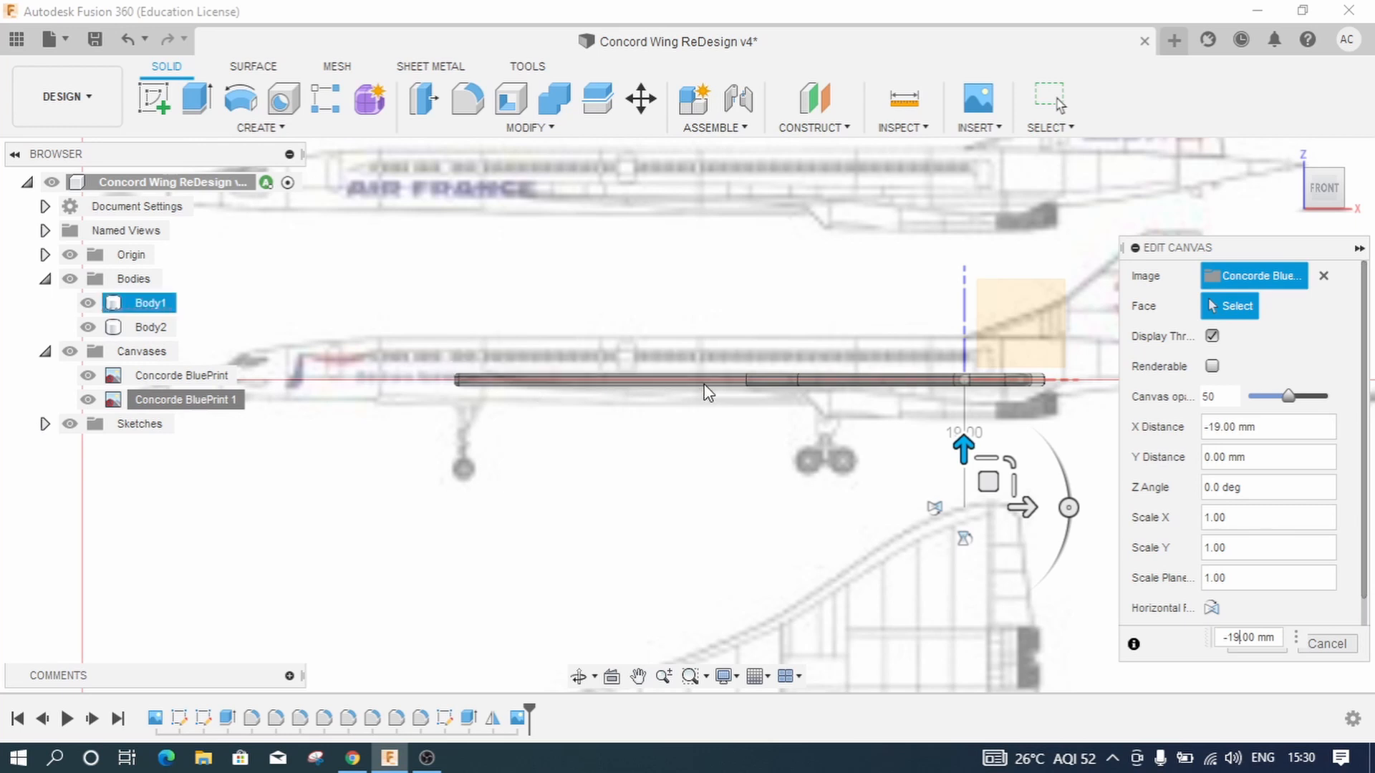
pyautogui.scroll(-1, 648, 473)
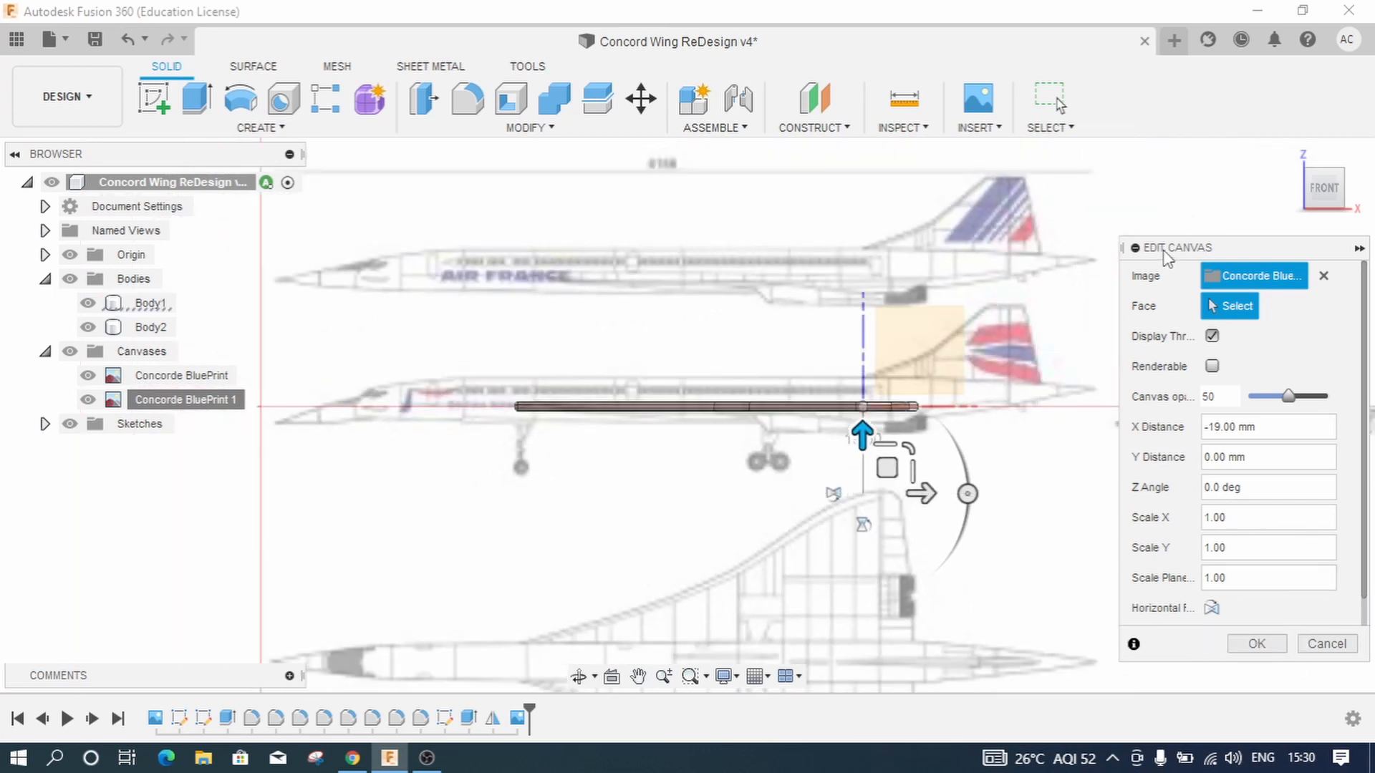
pyautogui.moveTo(1170, 250); pyautogui.dragTo(1099, 152)
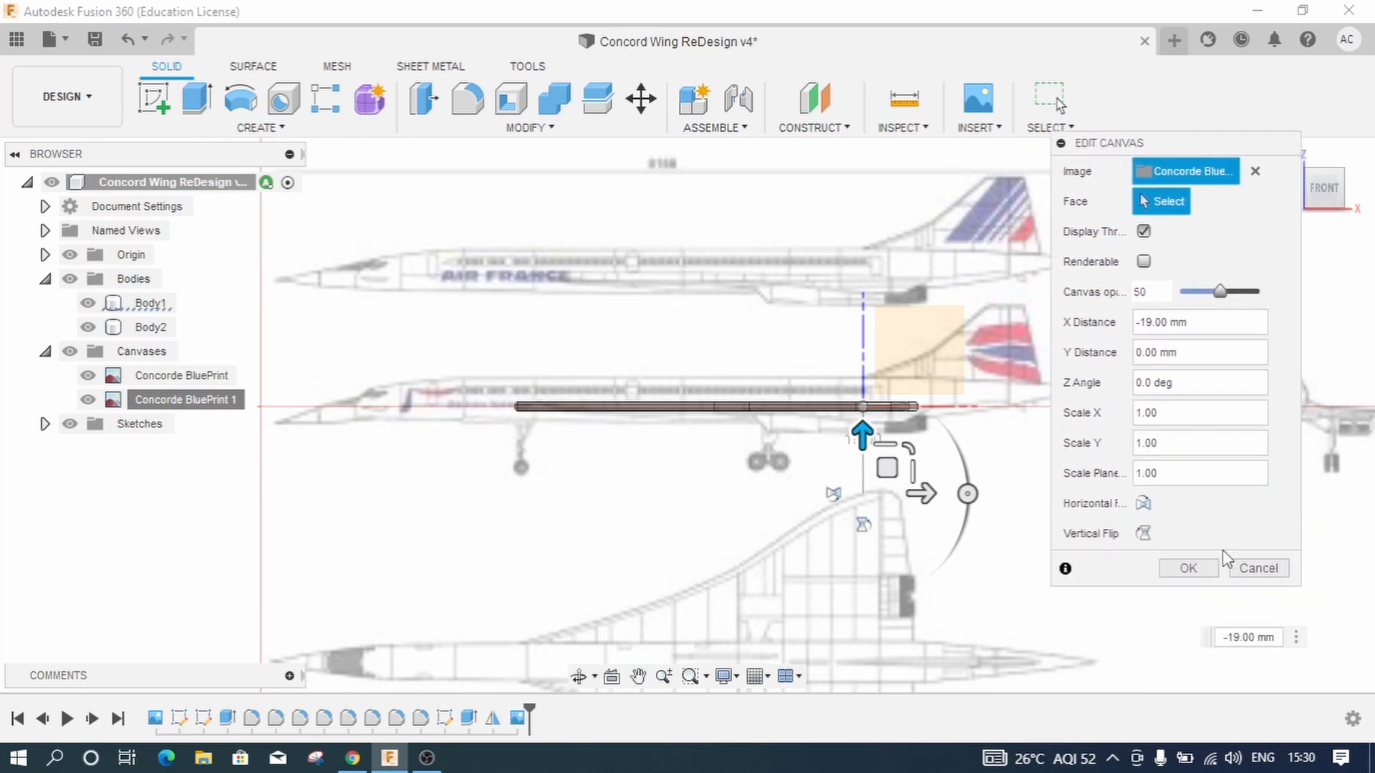
pyautogui.click(1194, 565)
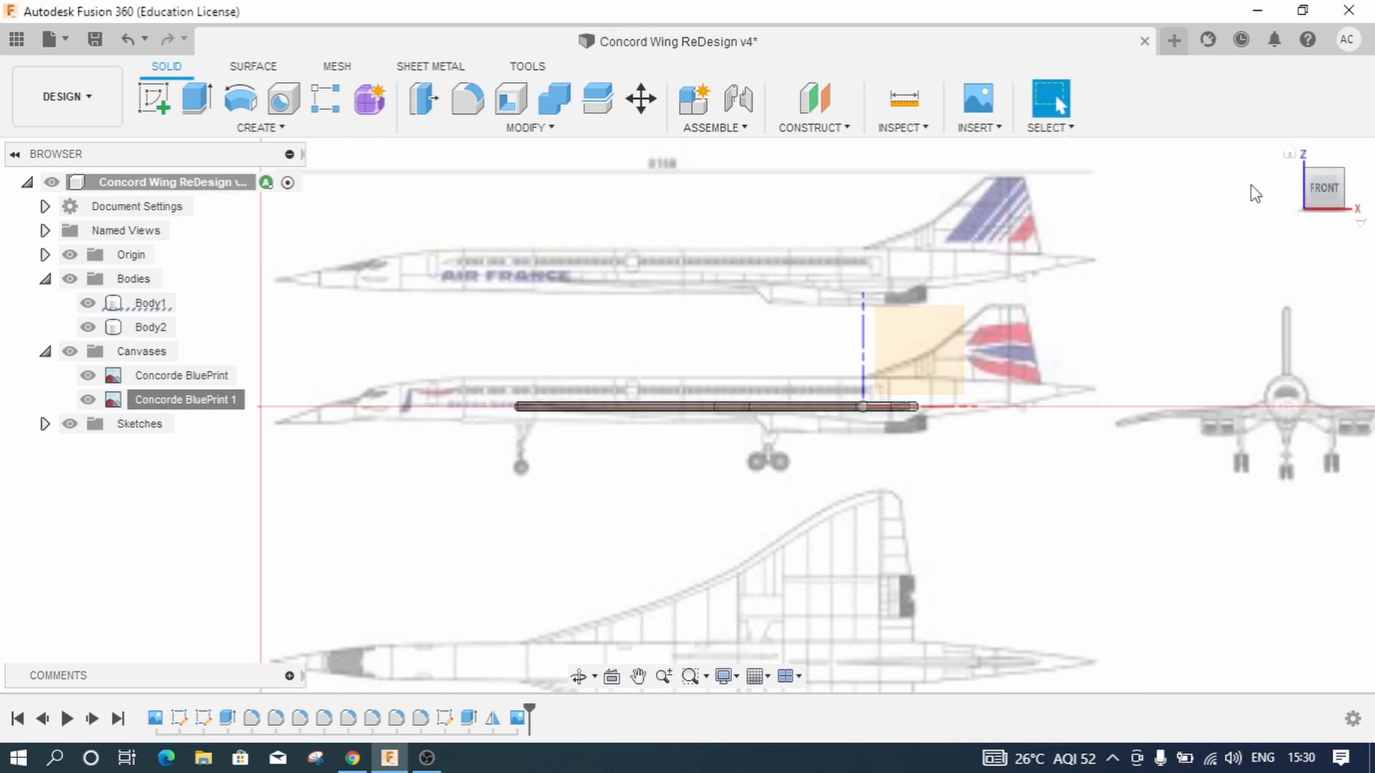
# Step: Save the design as a new version with the description "User Saved"
pyautogui.click(90, 42)
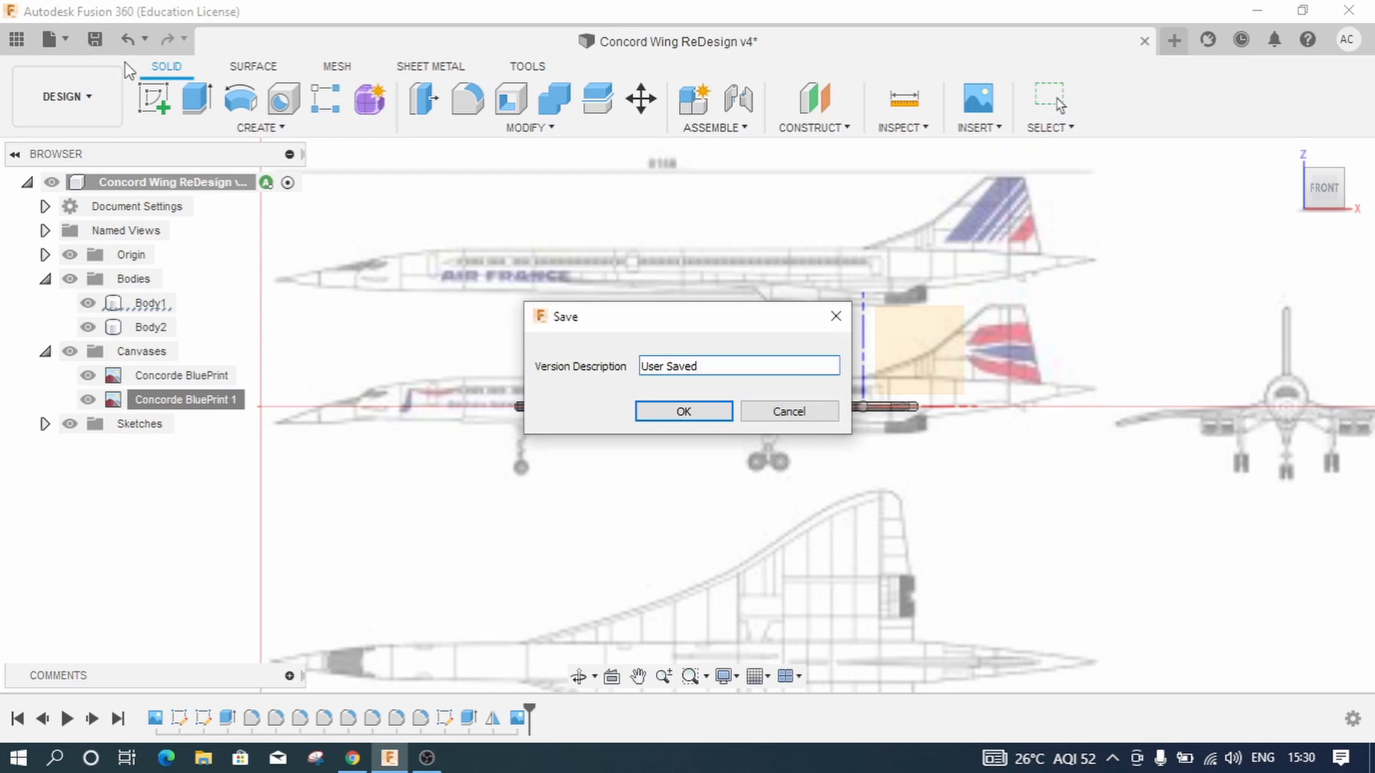
pyautogui.click(655, 412)
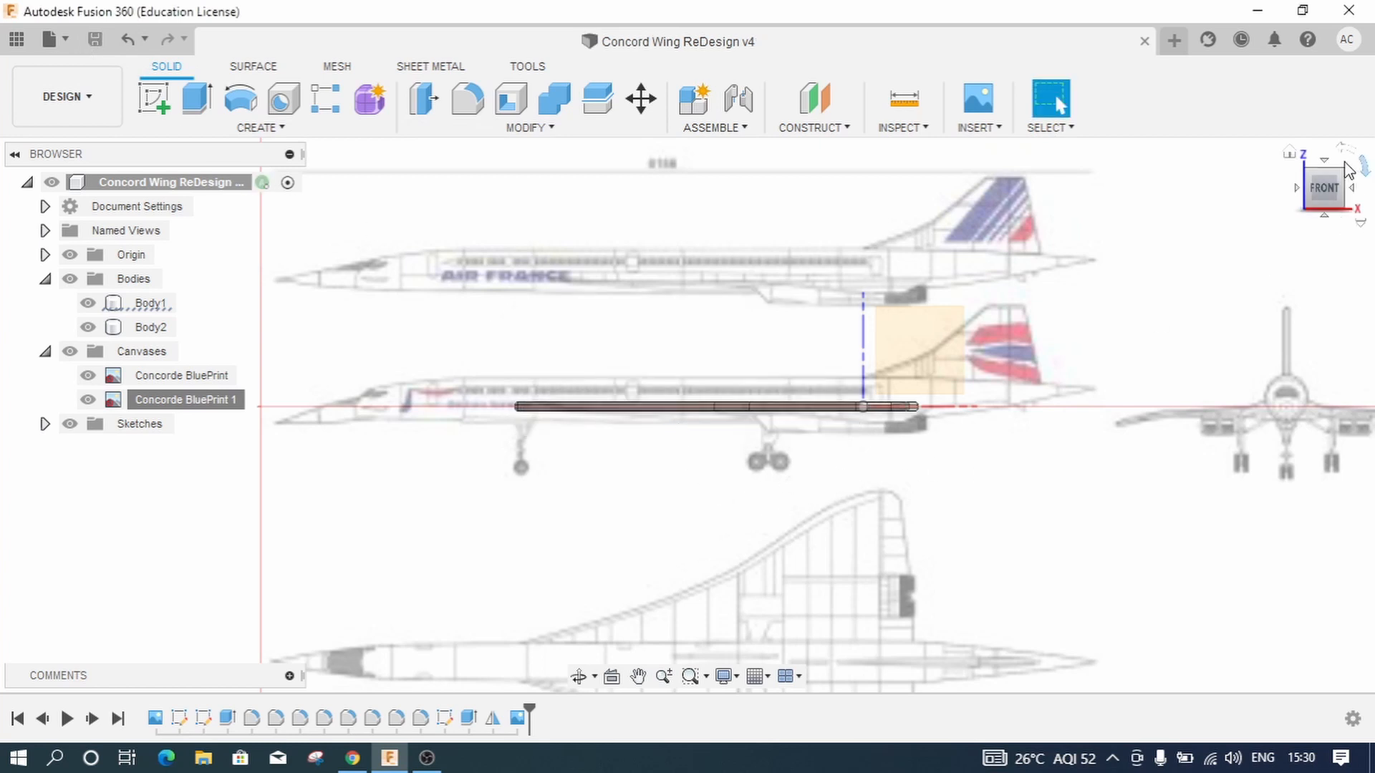
pyautogui.click(1296, 156)
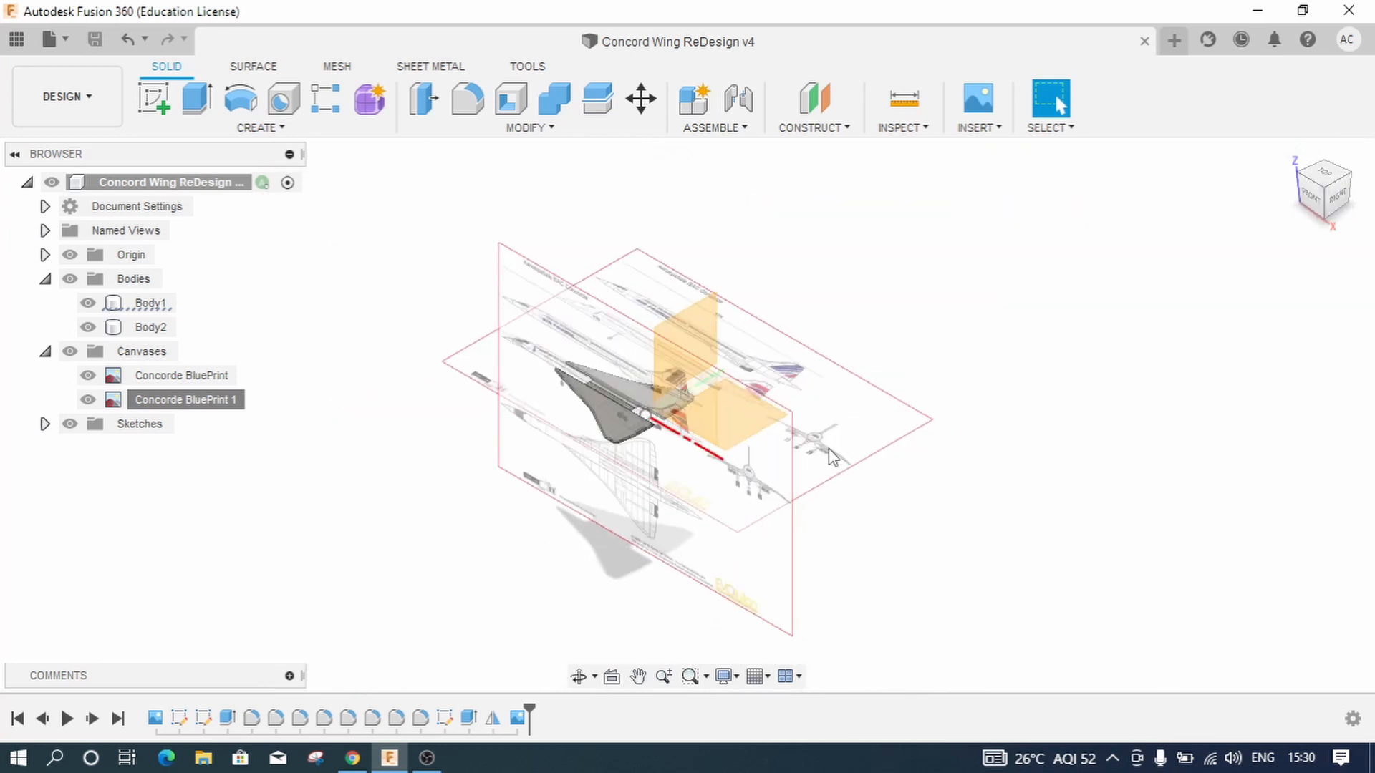
pyautogui.click(612, 381)
pyautogui.scroll(2, 612, 381)
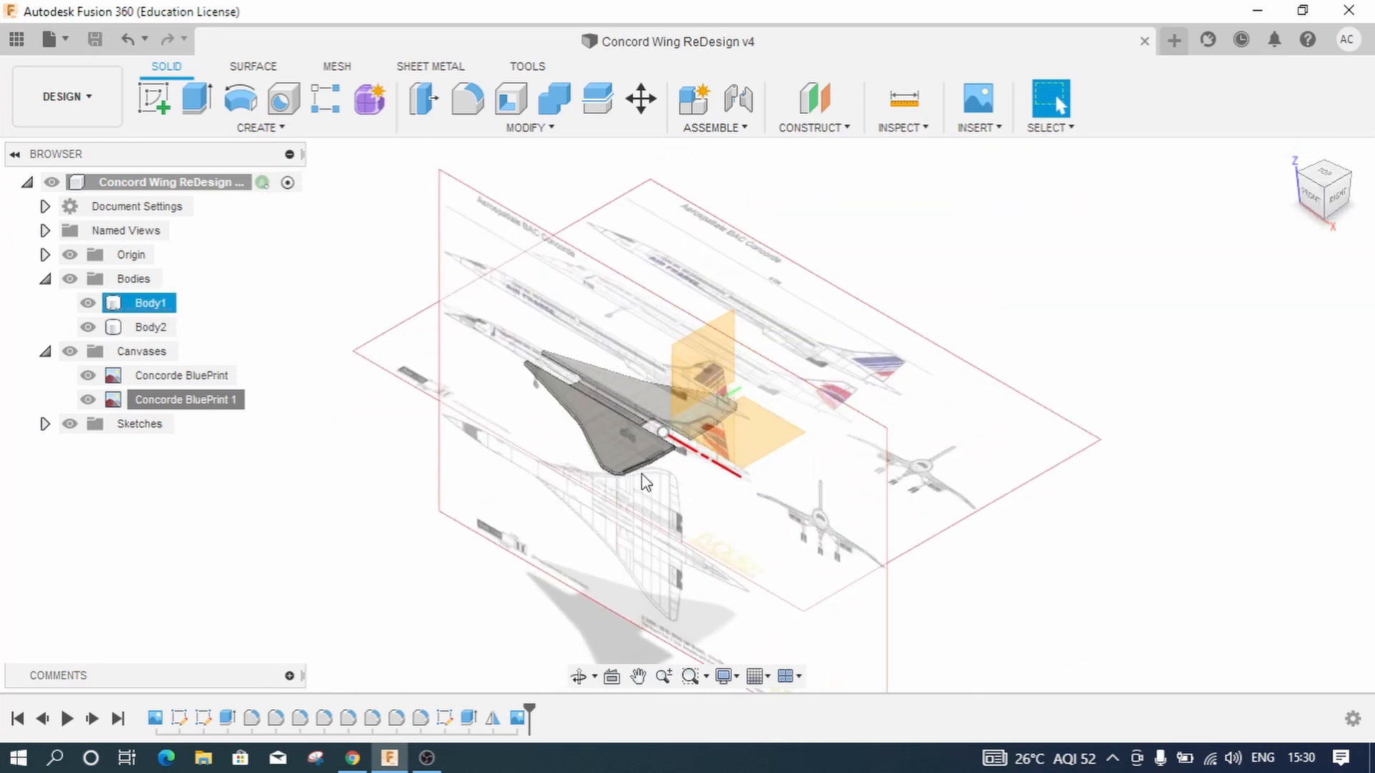
pyautogui.scroll(5, 643, 477)
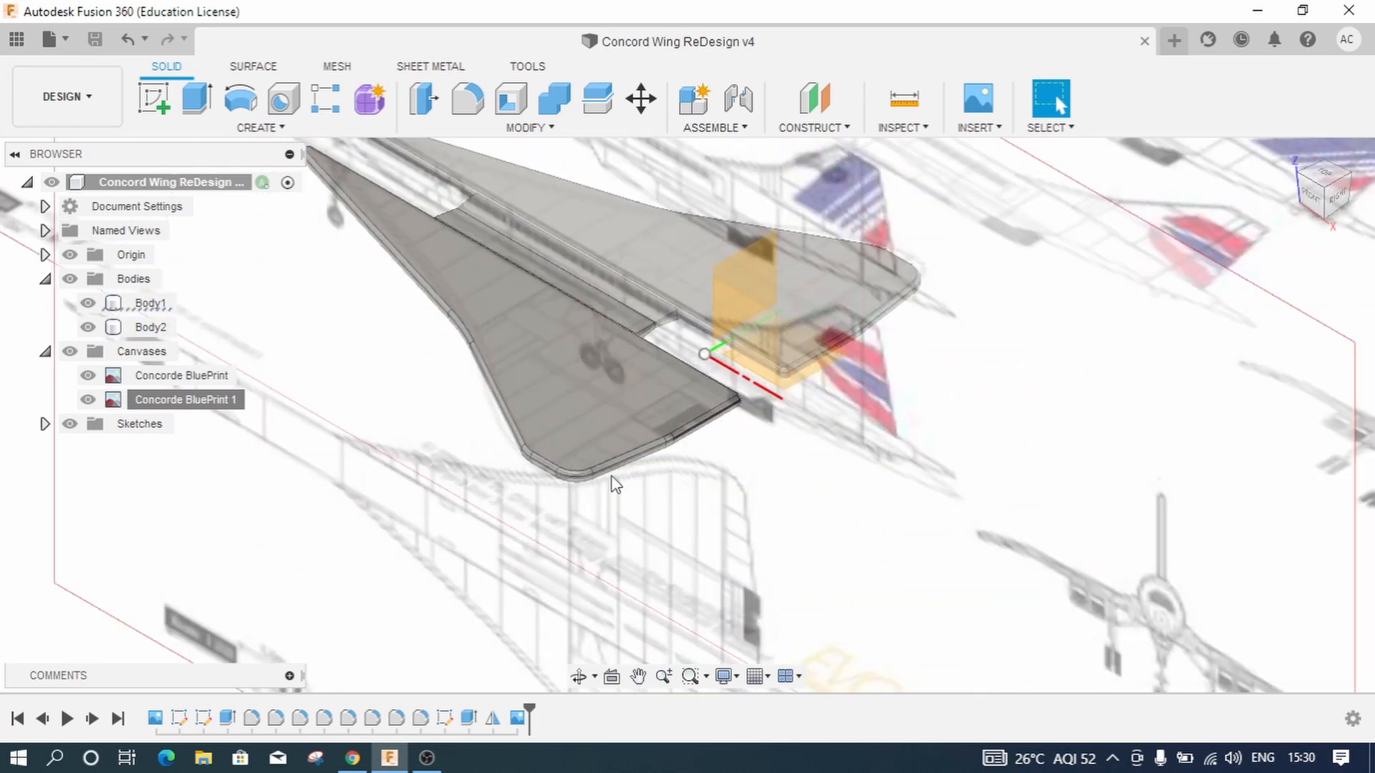
pyautogui.click(652, 469)
pyautogui.scroll(-4, 653, 469)
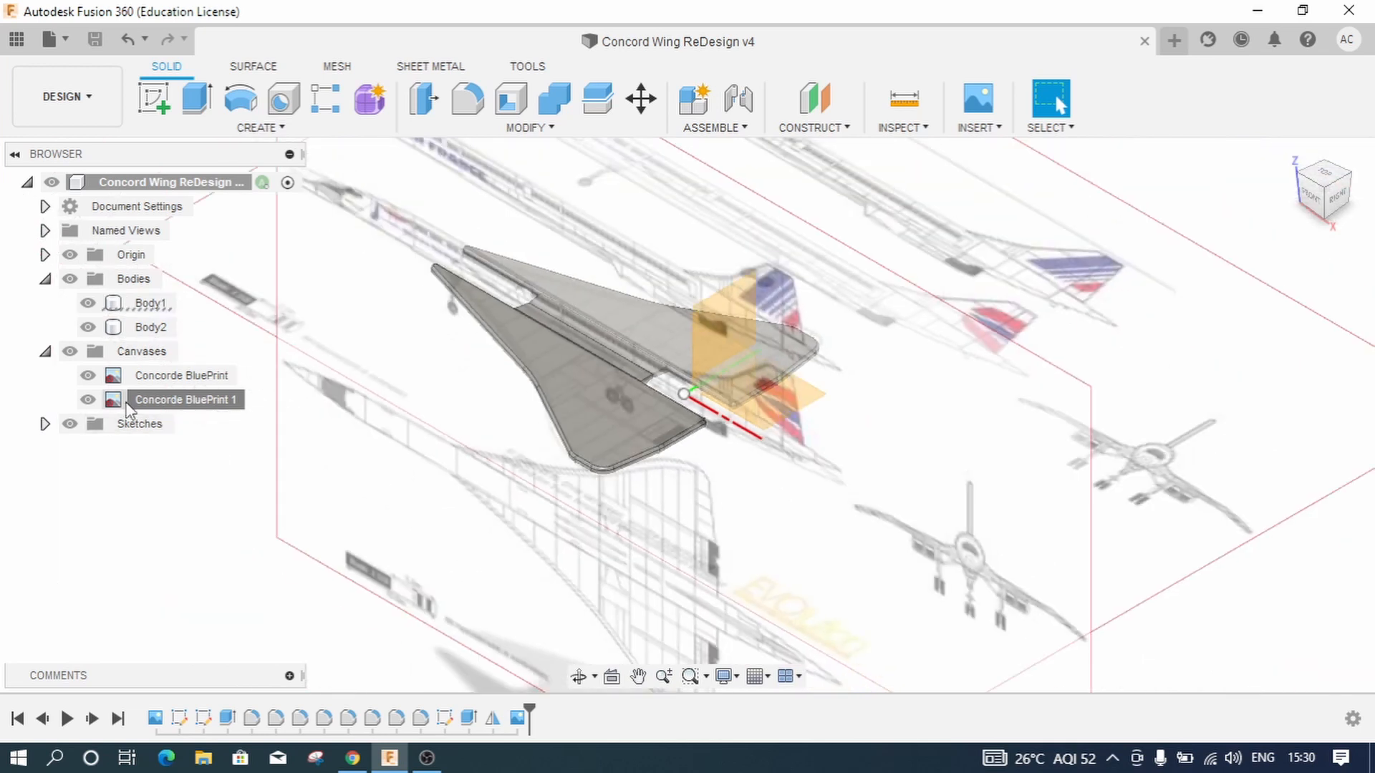
# Step: Hide the Concorde BluePrint canvas, and switch the Concorde BluePrint 1 canvas off and back on
pyautogui.click(89, 385)
pyautogui.click(87, 376)
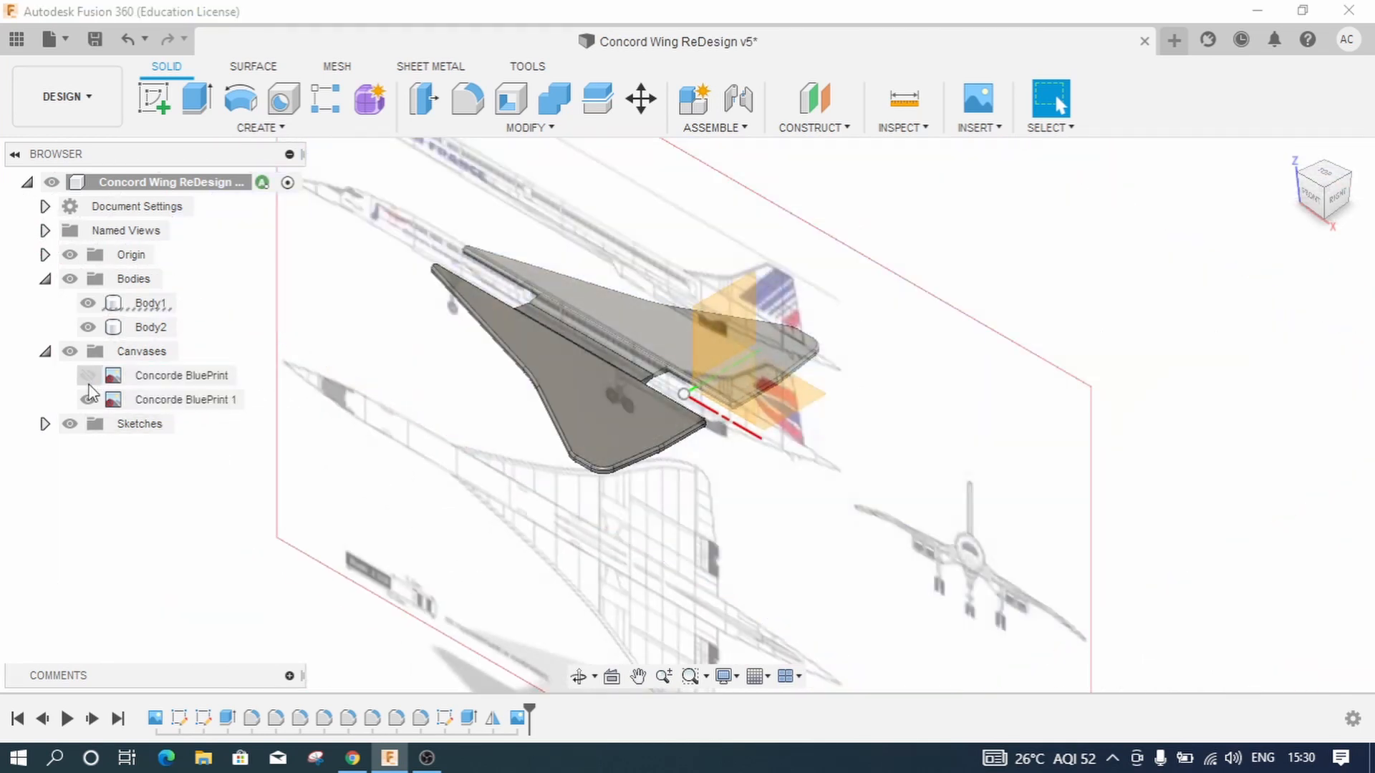
pyautogui.click(88, 400)
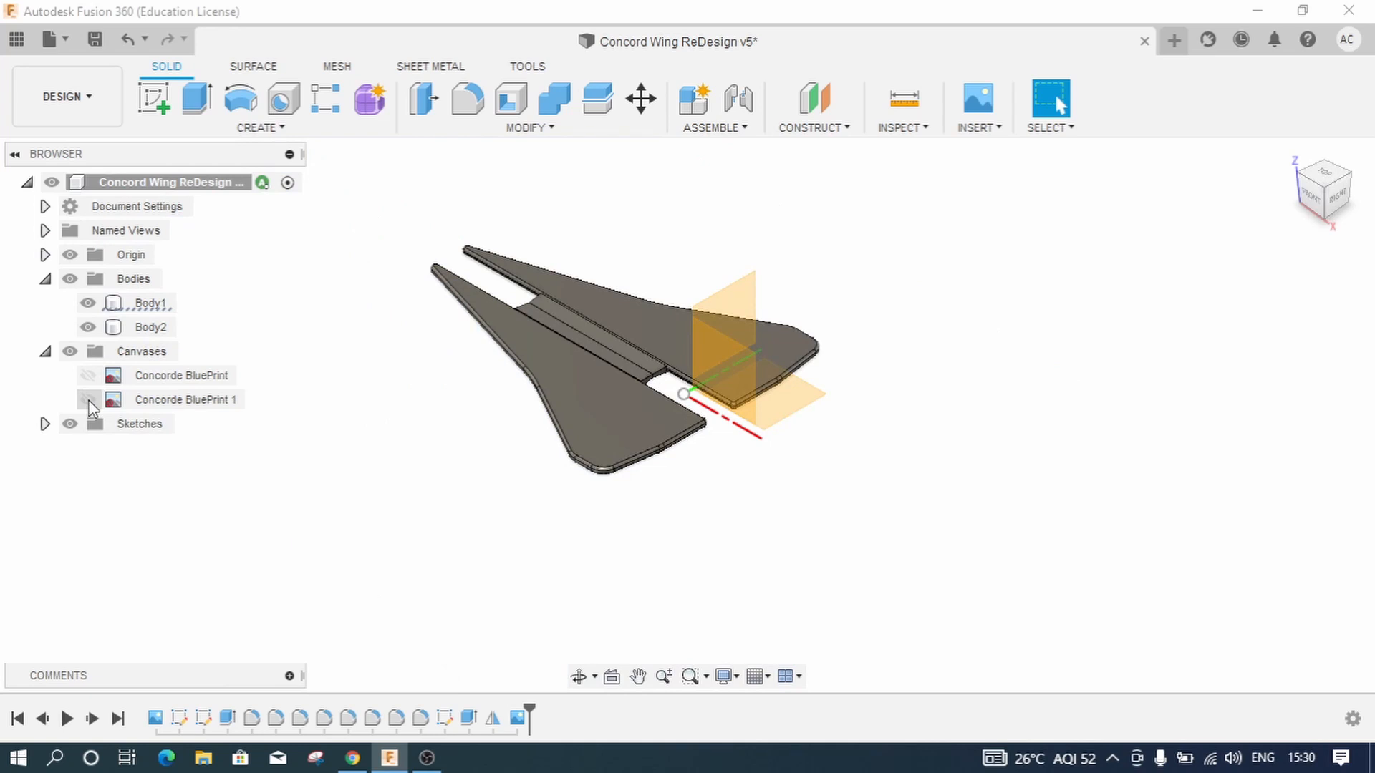
pyautogui.click(88, 399)
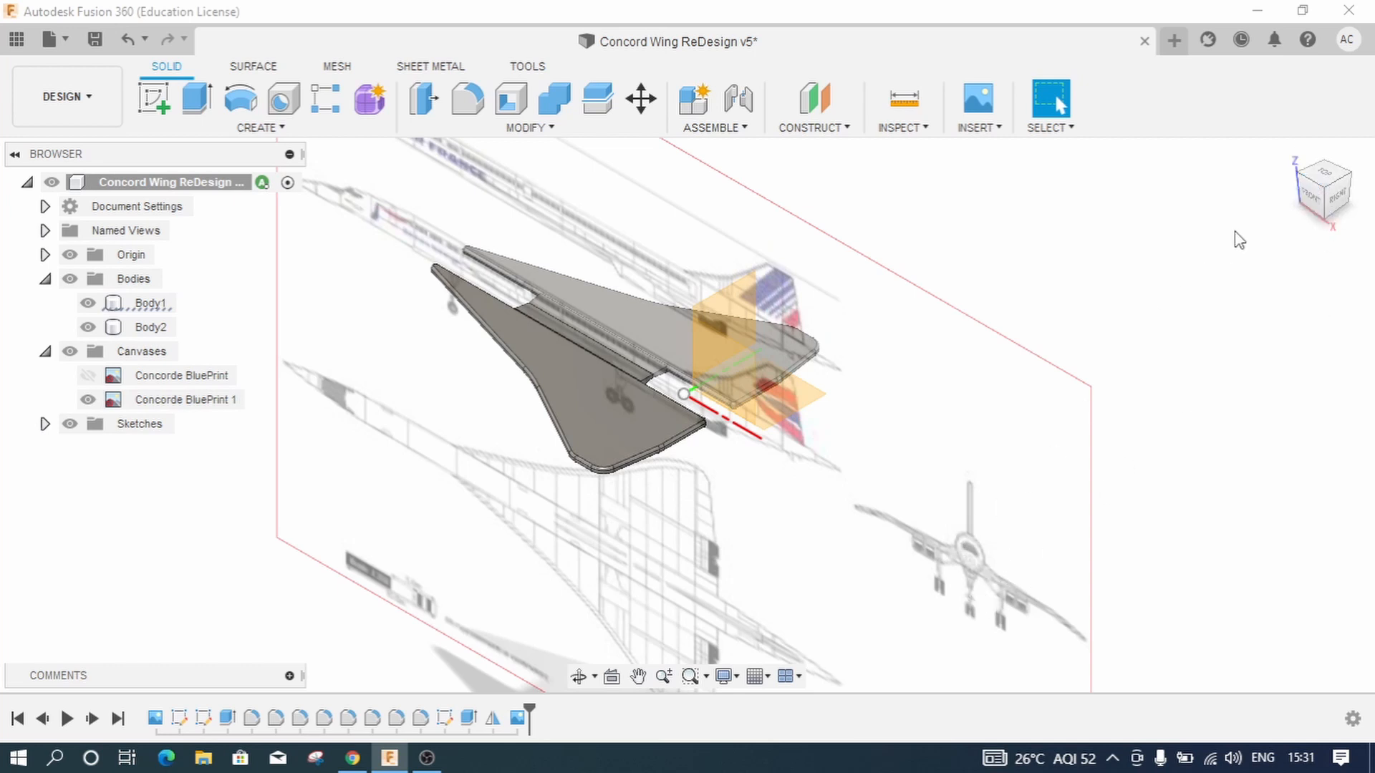
# Step: Examine the wing bodies against the side-view canvas from the front, and inspect the wing's rounded edges up close in the isometric view
pyautogui.click(1317, 195)
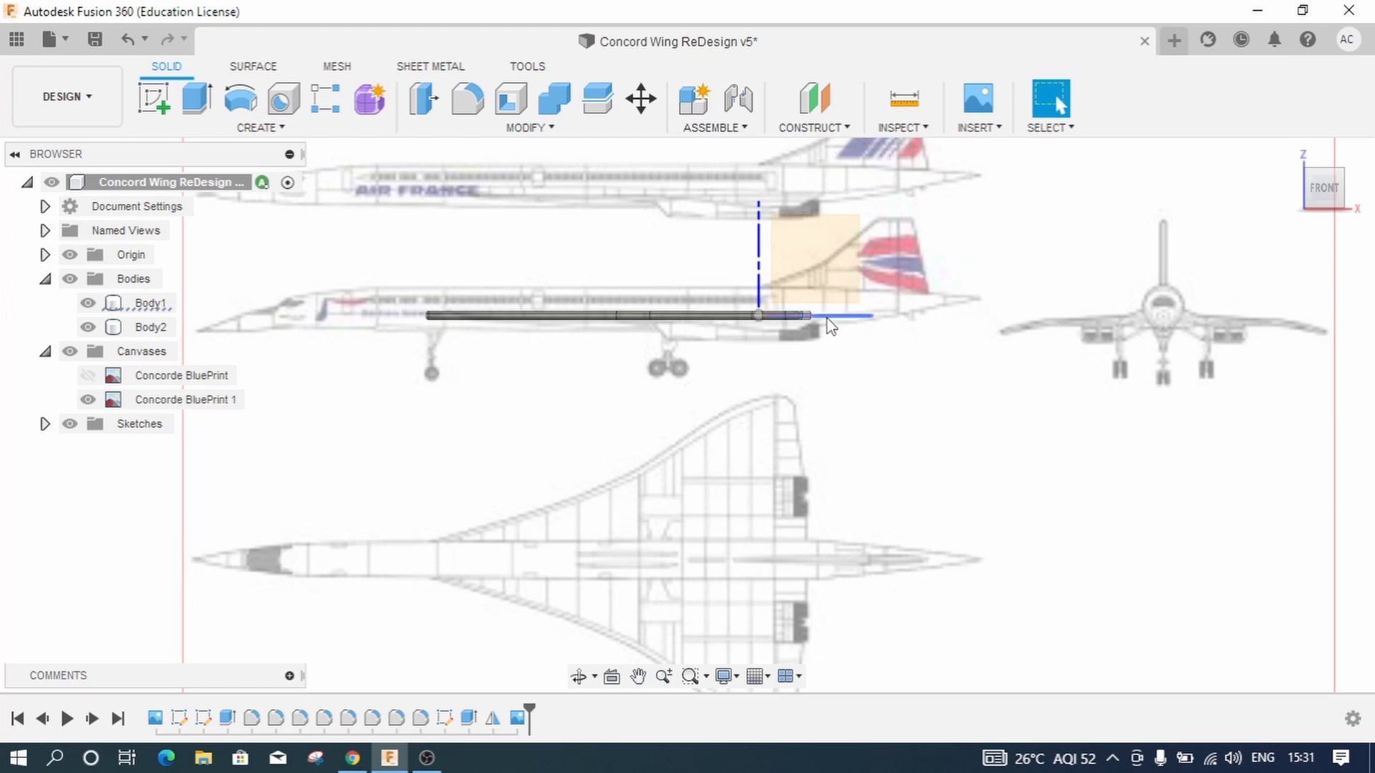
pyautogui.click(769, 318)
pyautogui.click(1345, 174)
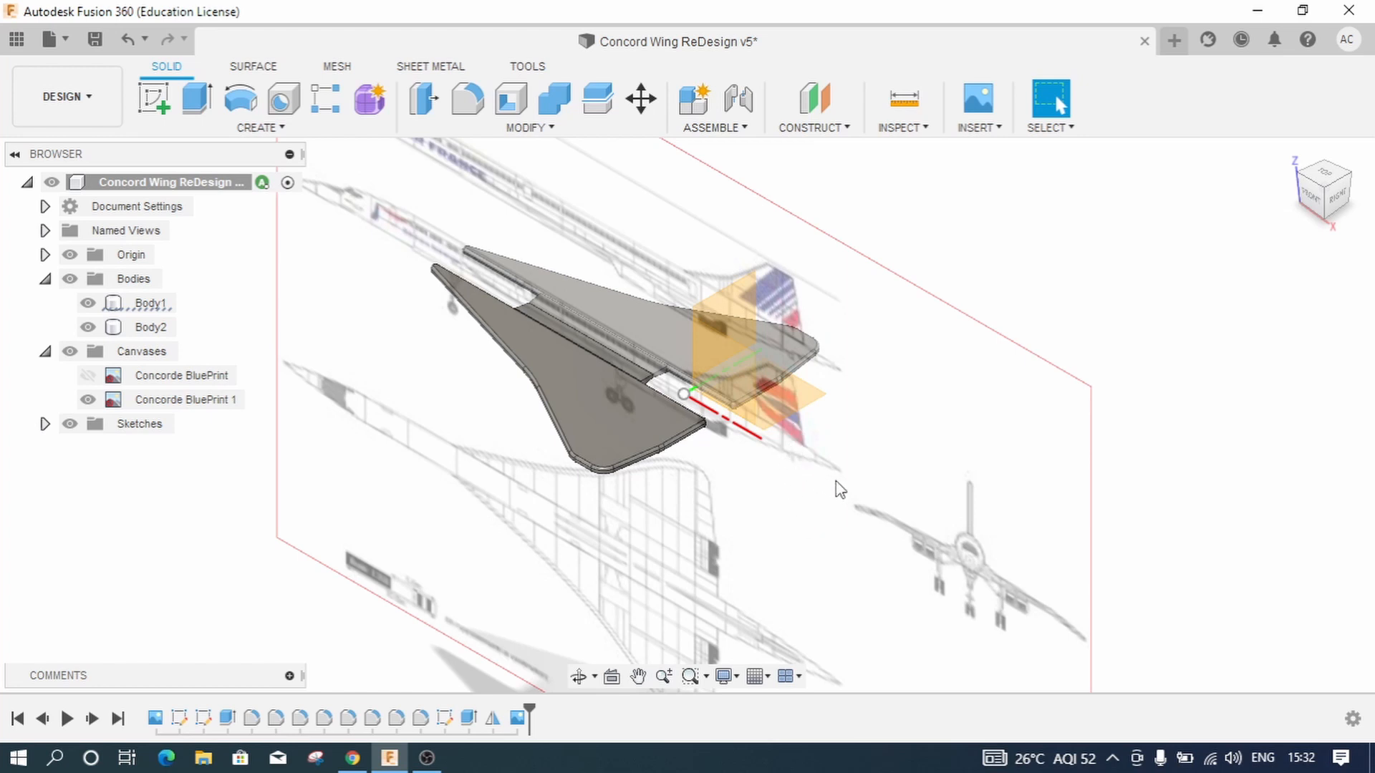
pyautogui.click(580, 376)
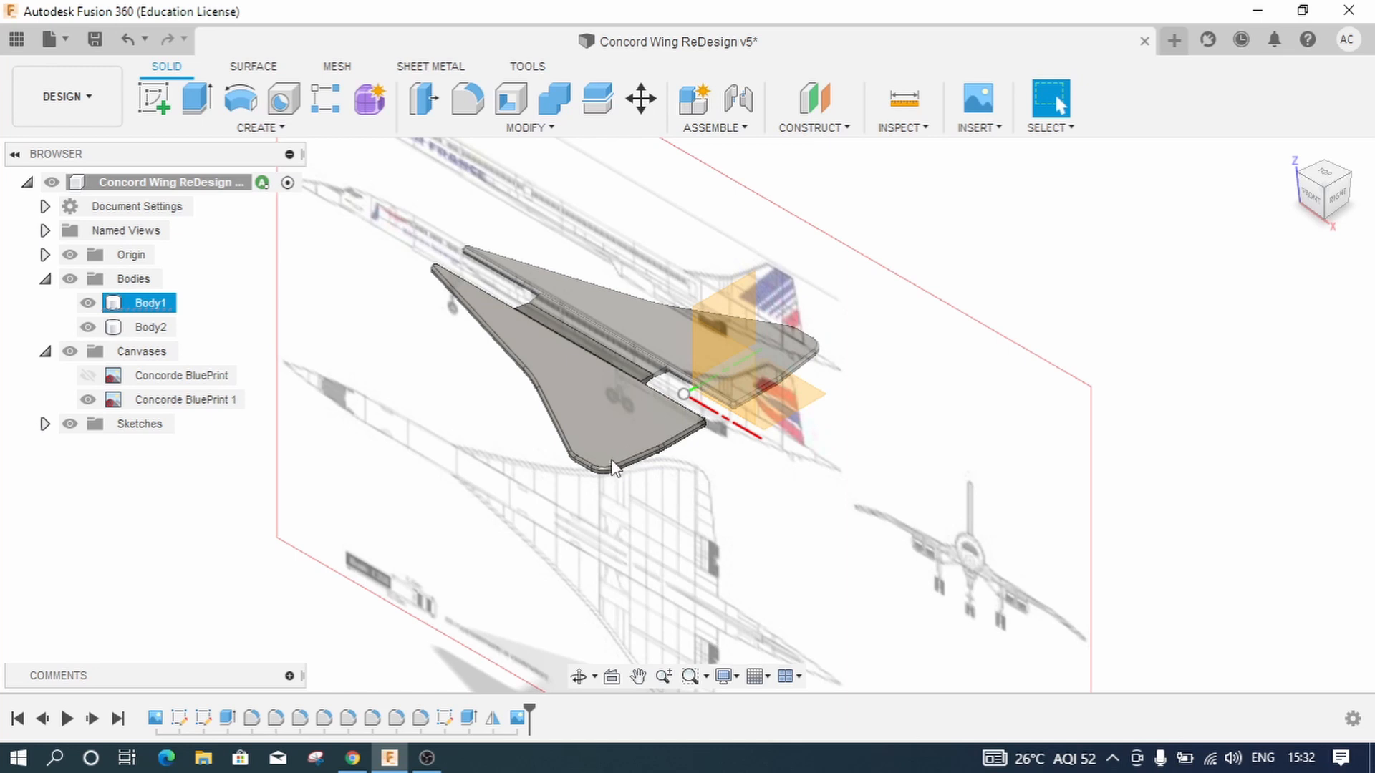
pyautogui.scroll(5, 612, 469)
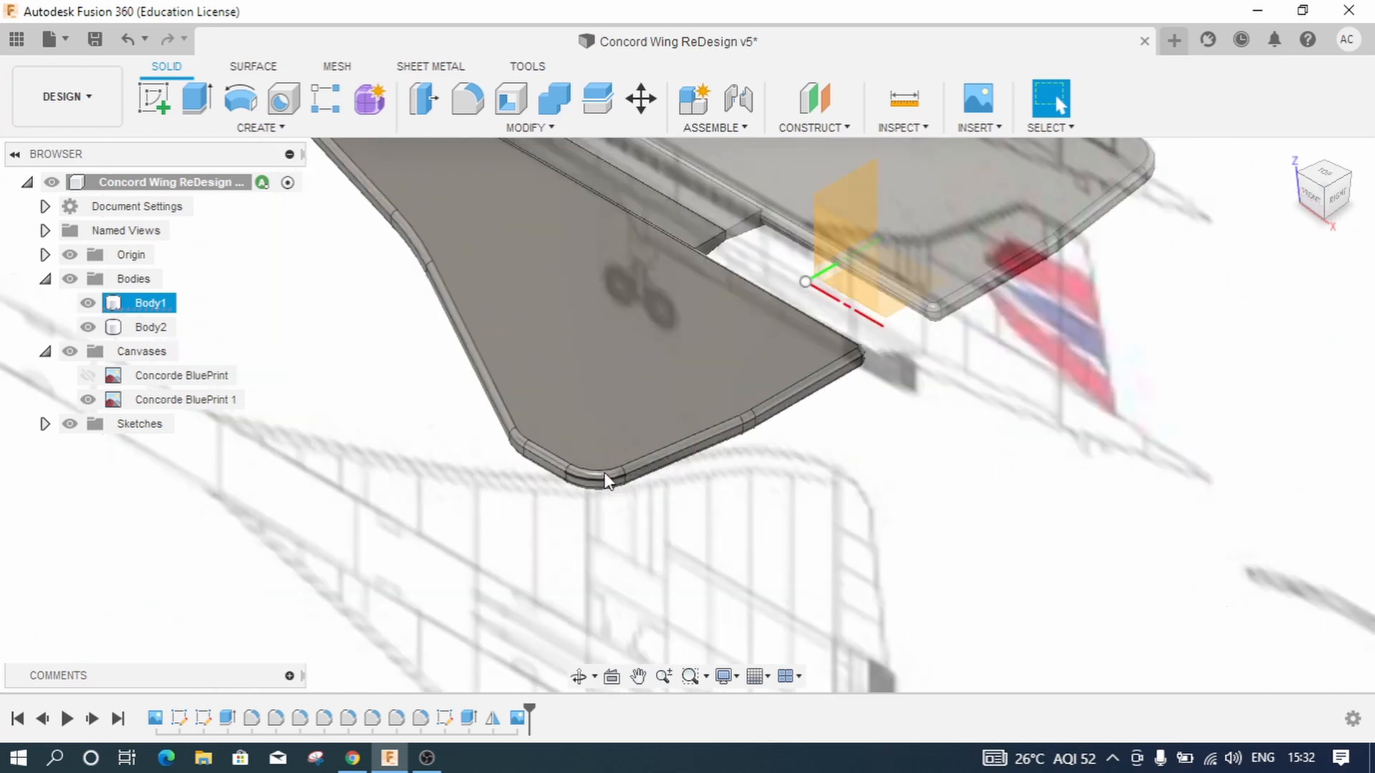
pyautogui.scroll(5, 604, 473)
pyautogui.scroll(-1, 748, 520)
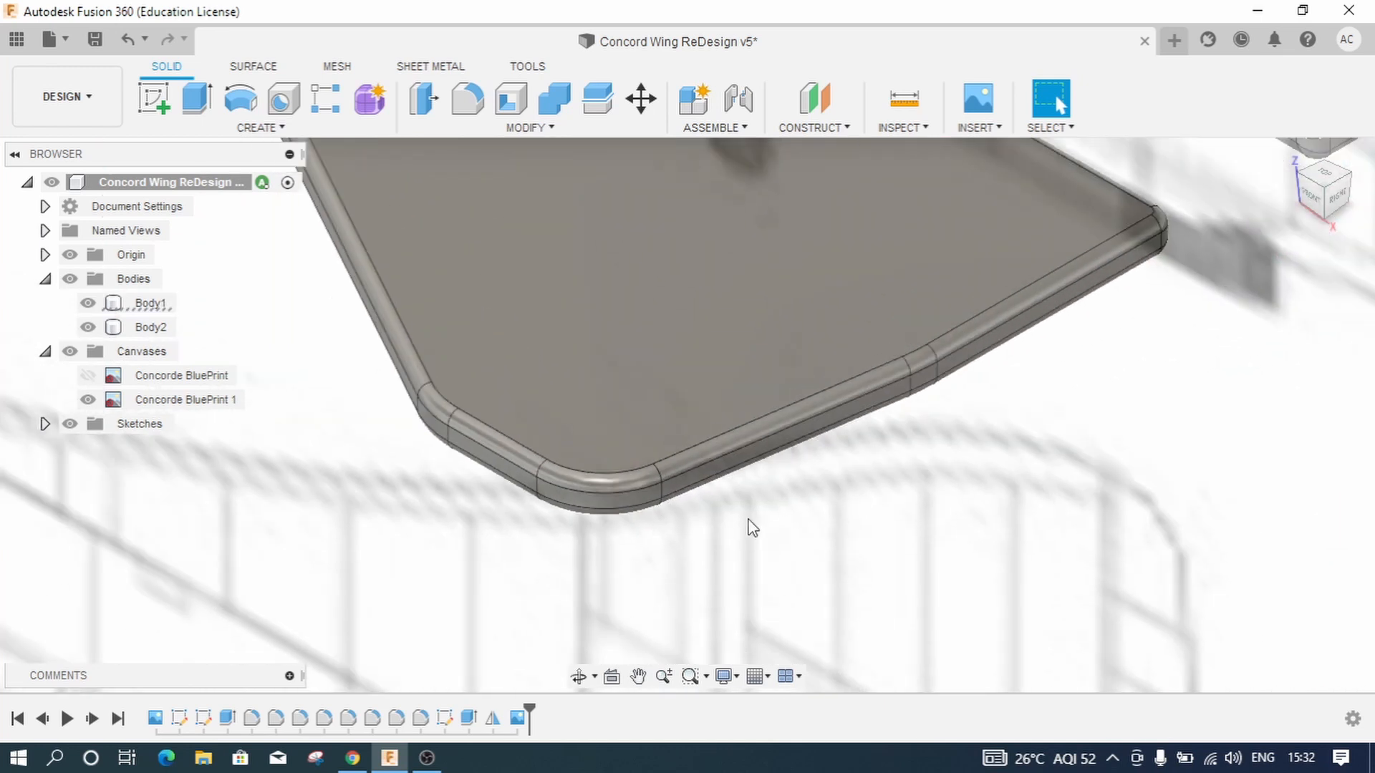
pyautogui.scroll(-3, 751, 527)
pyautogui.scroll(-3, 488, 454)
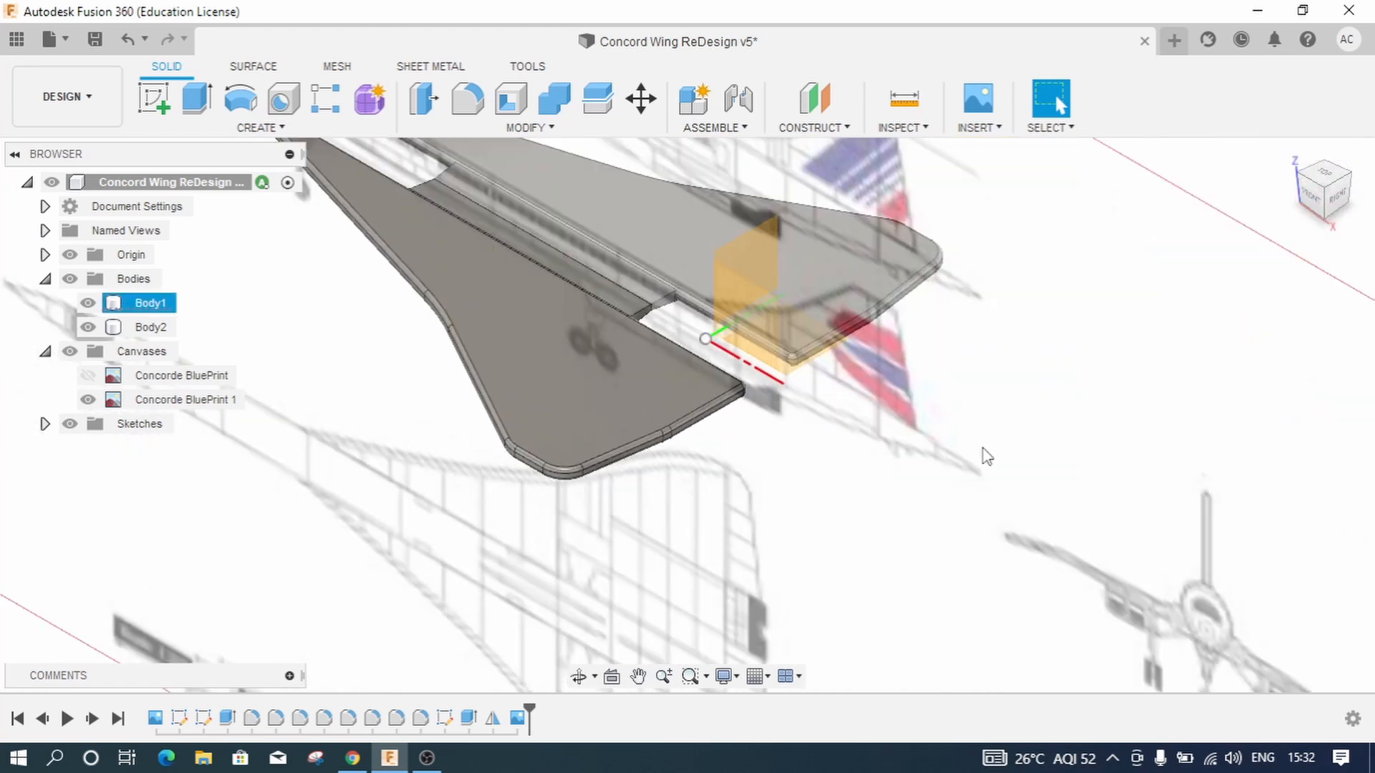
pyautogui.scroll(-5, 987, 456)
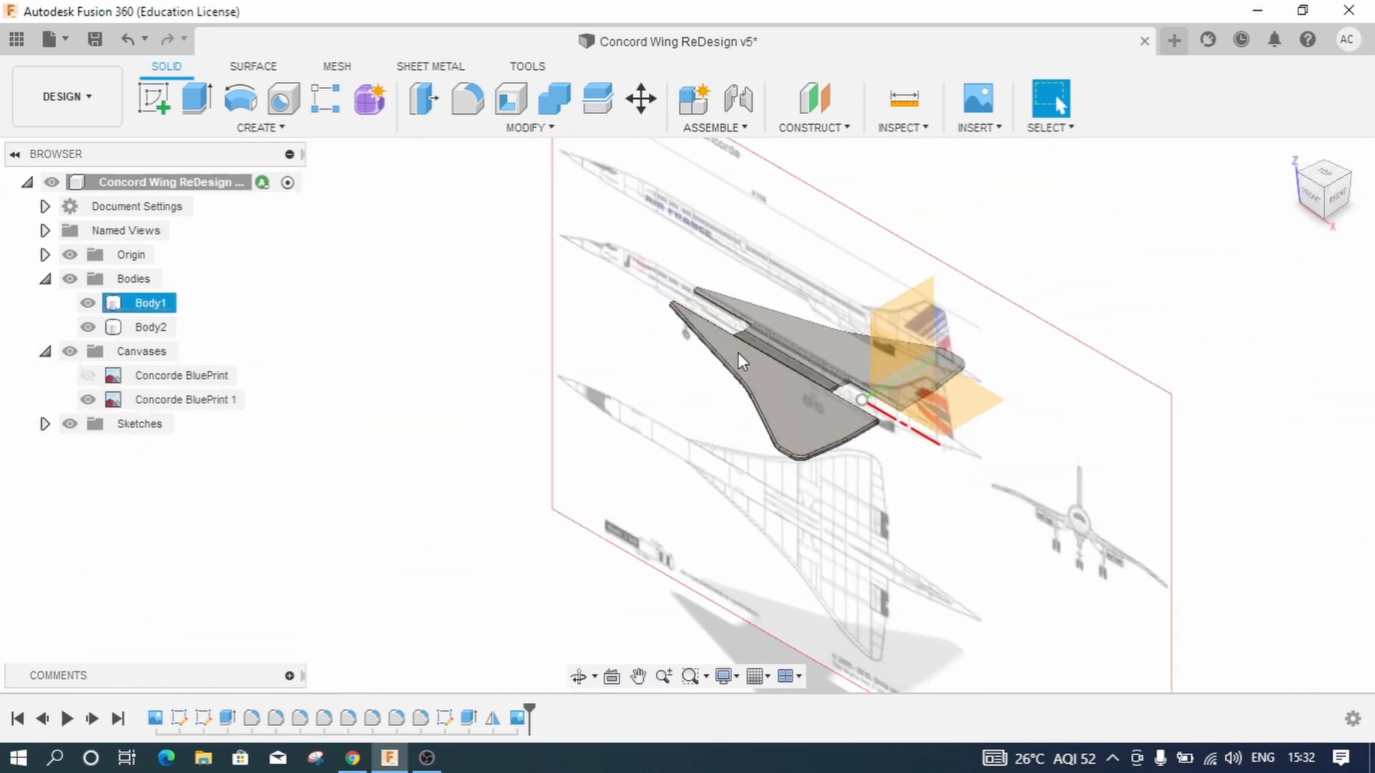
# Step: Start a new sketch on the YZ plane
pyautogui.click(923, 311)
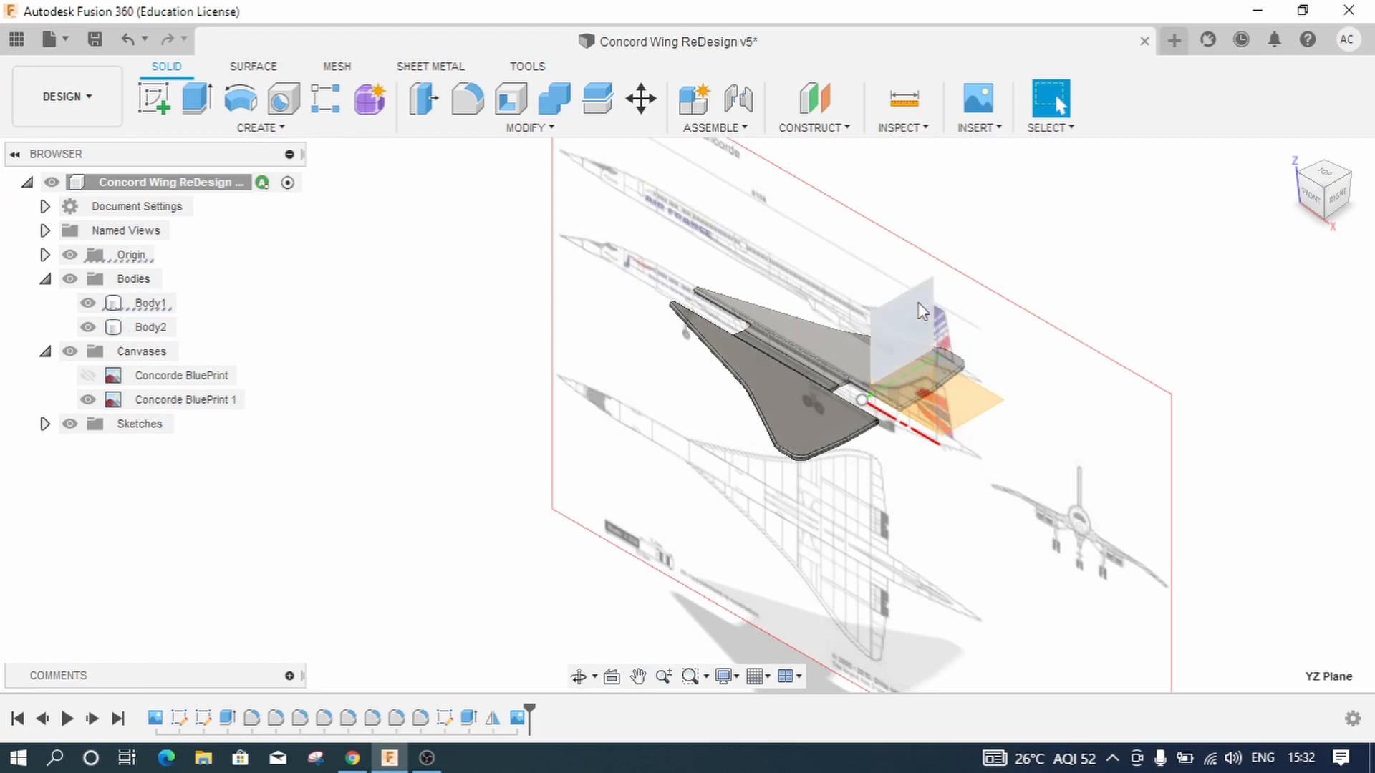
pyautogui.click(216, 131)
pyautogui.click(214, 172)
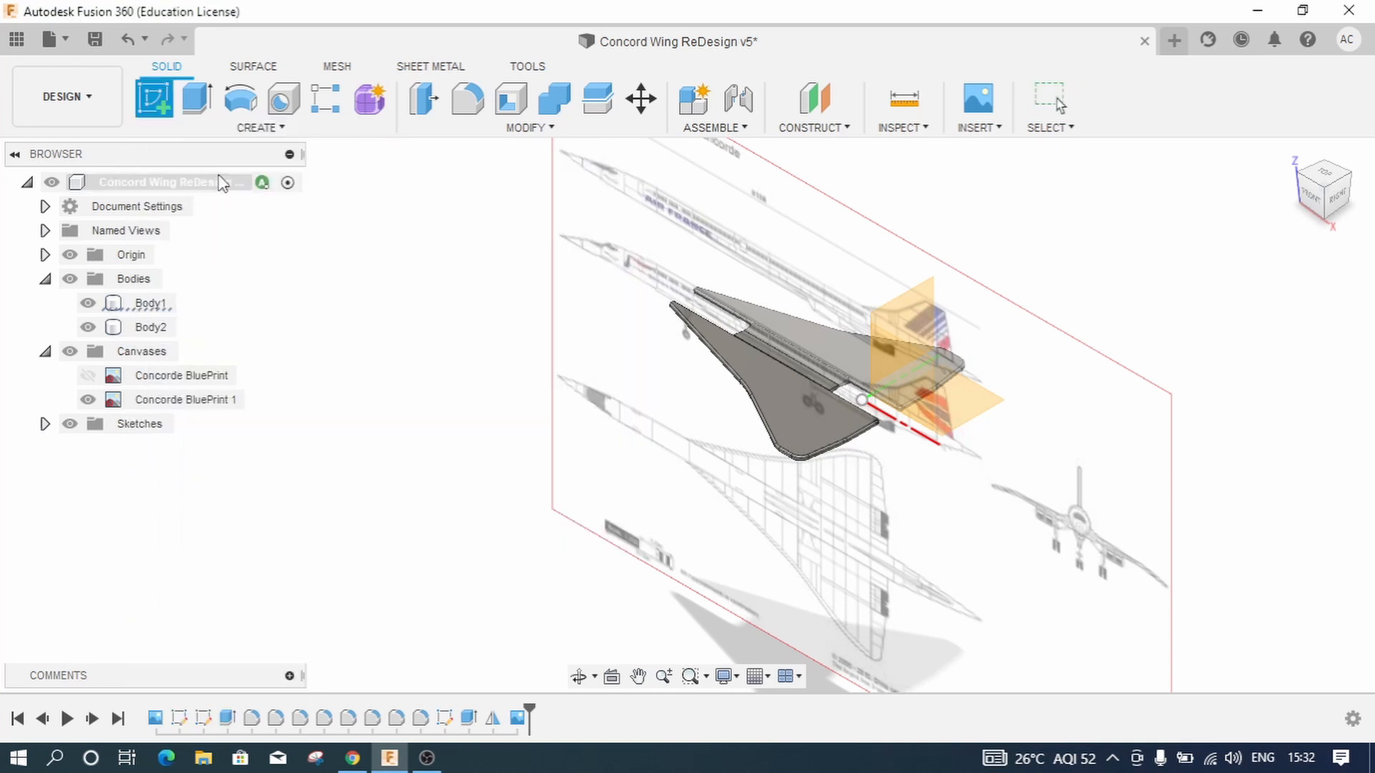
pyautogui.click(930, 312)
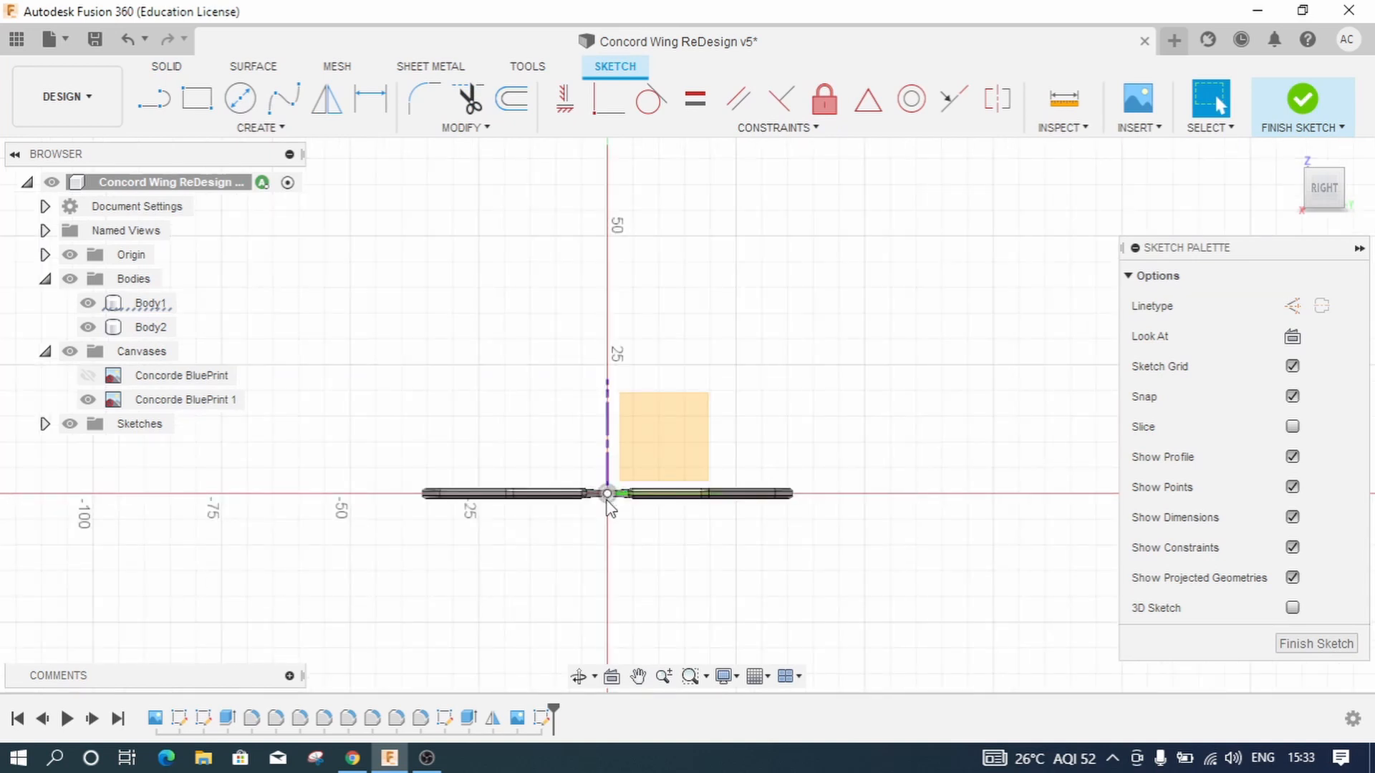
# Step: Sketch a center diameter circle about 20 mm across, centred on the vertical axis above the origin
pyautogui.scroll(5, 632, 562)
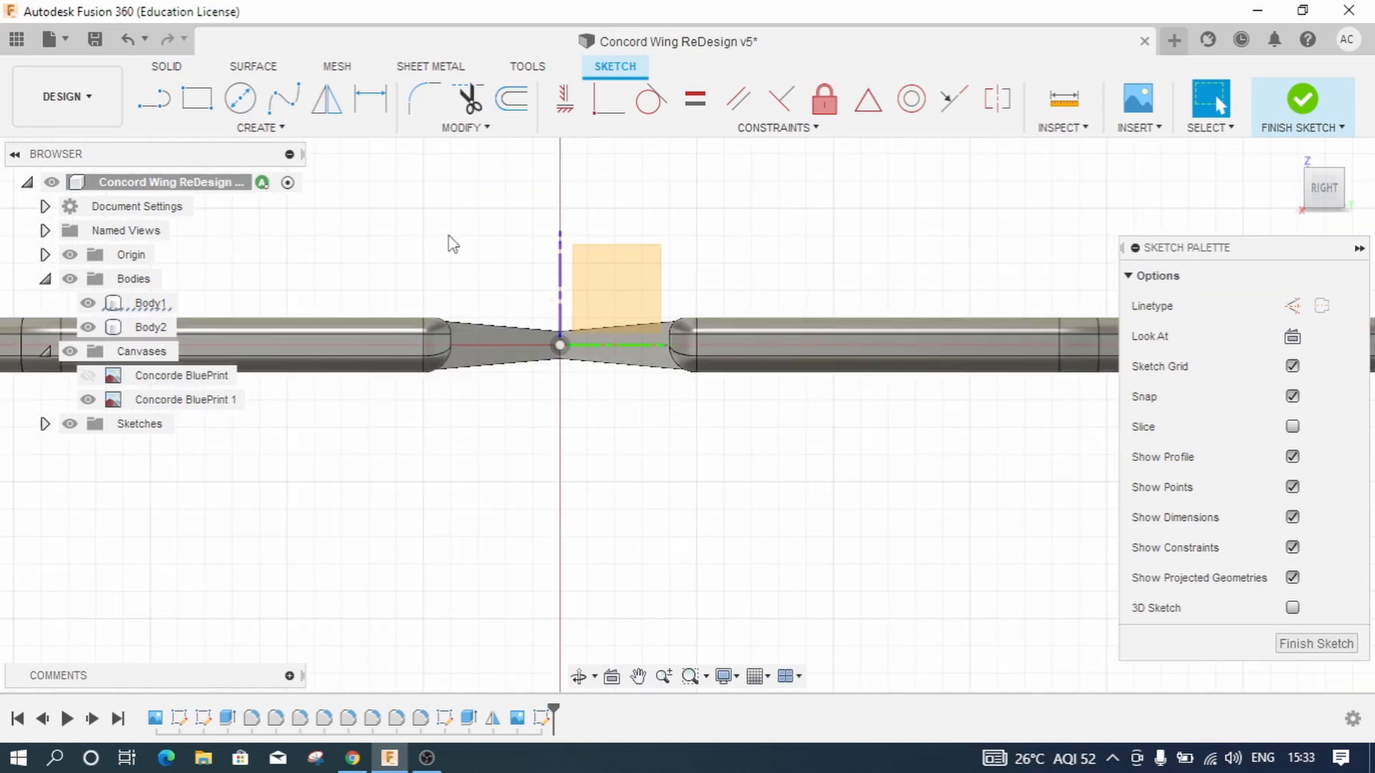
pyautogui.click(280, 129)
pyautogui.moveTo(260, 206)
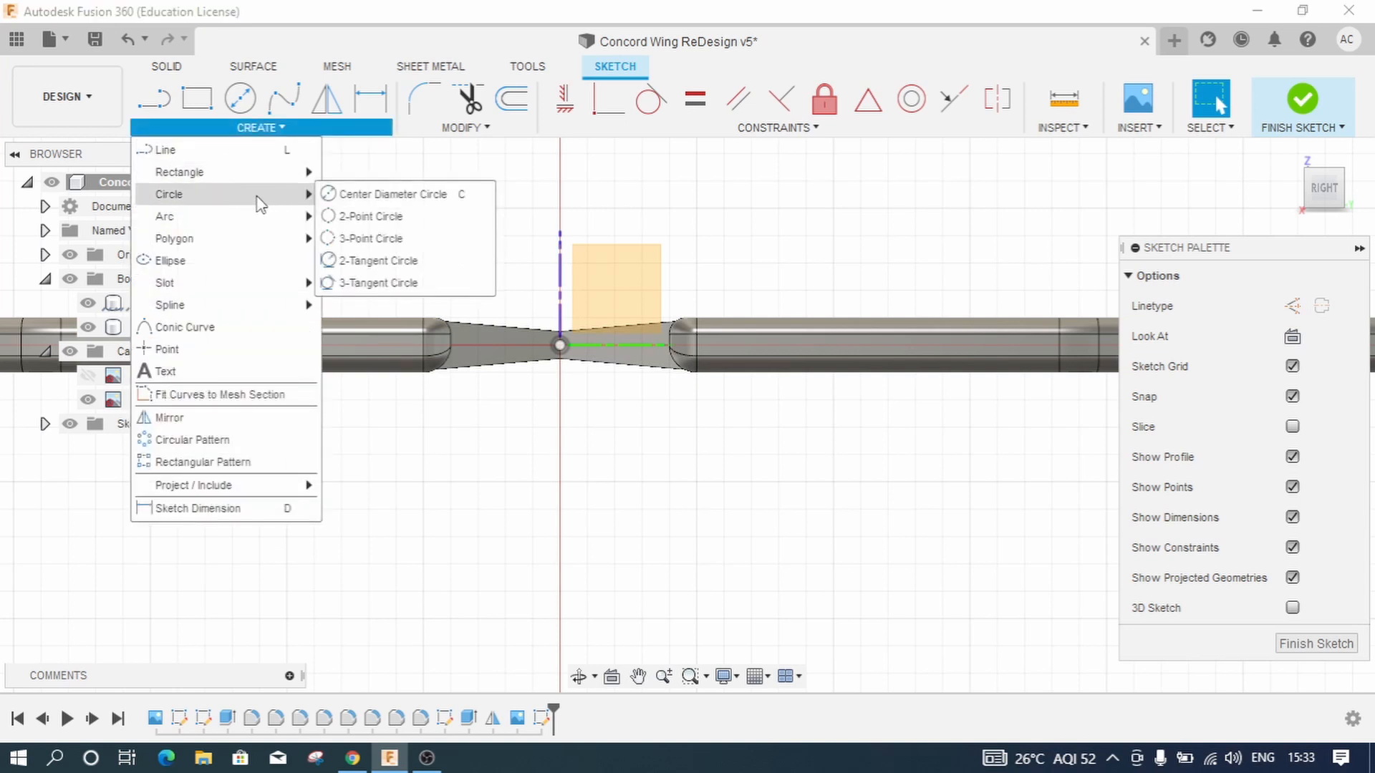
pyautogui.click(346, 204)
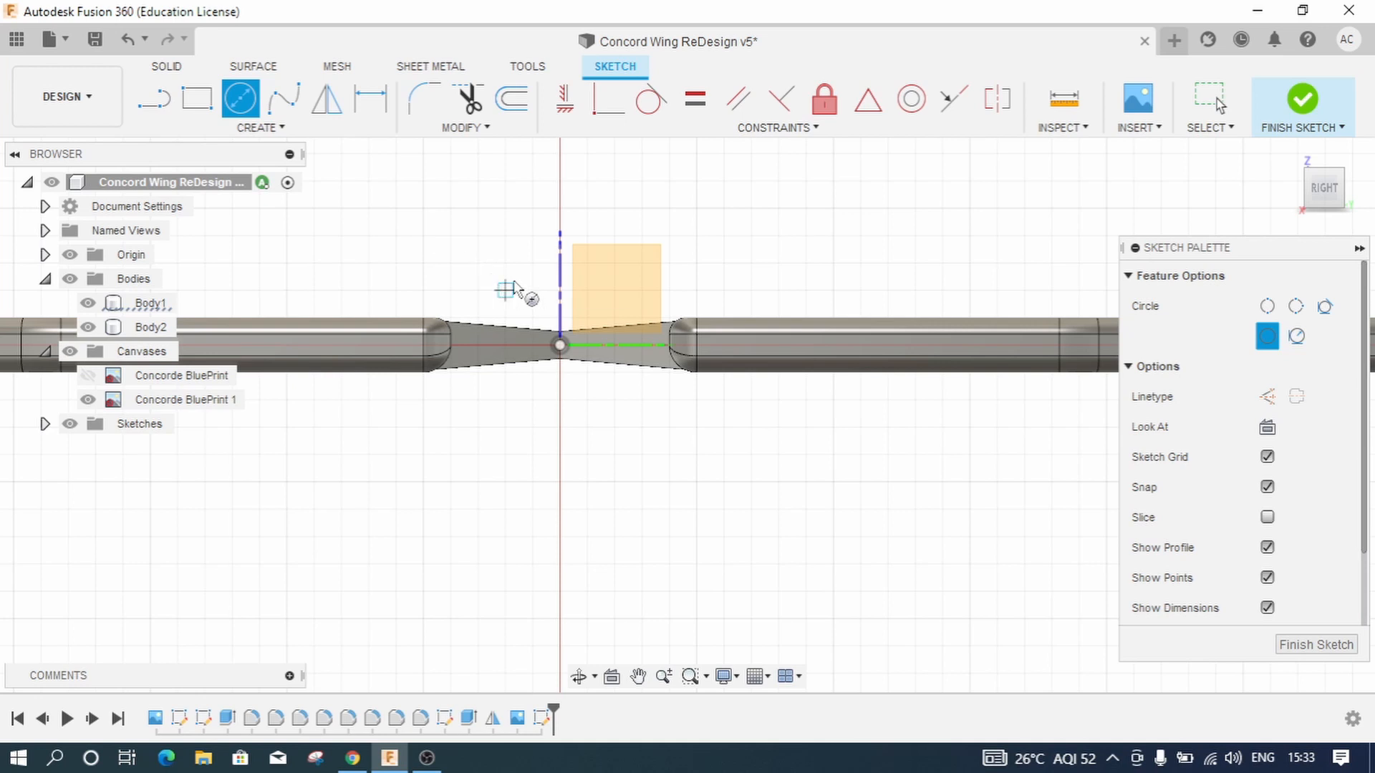
pyautogui.click(560, 209)
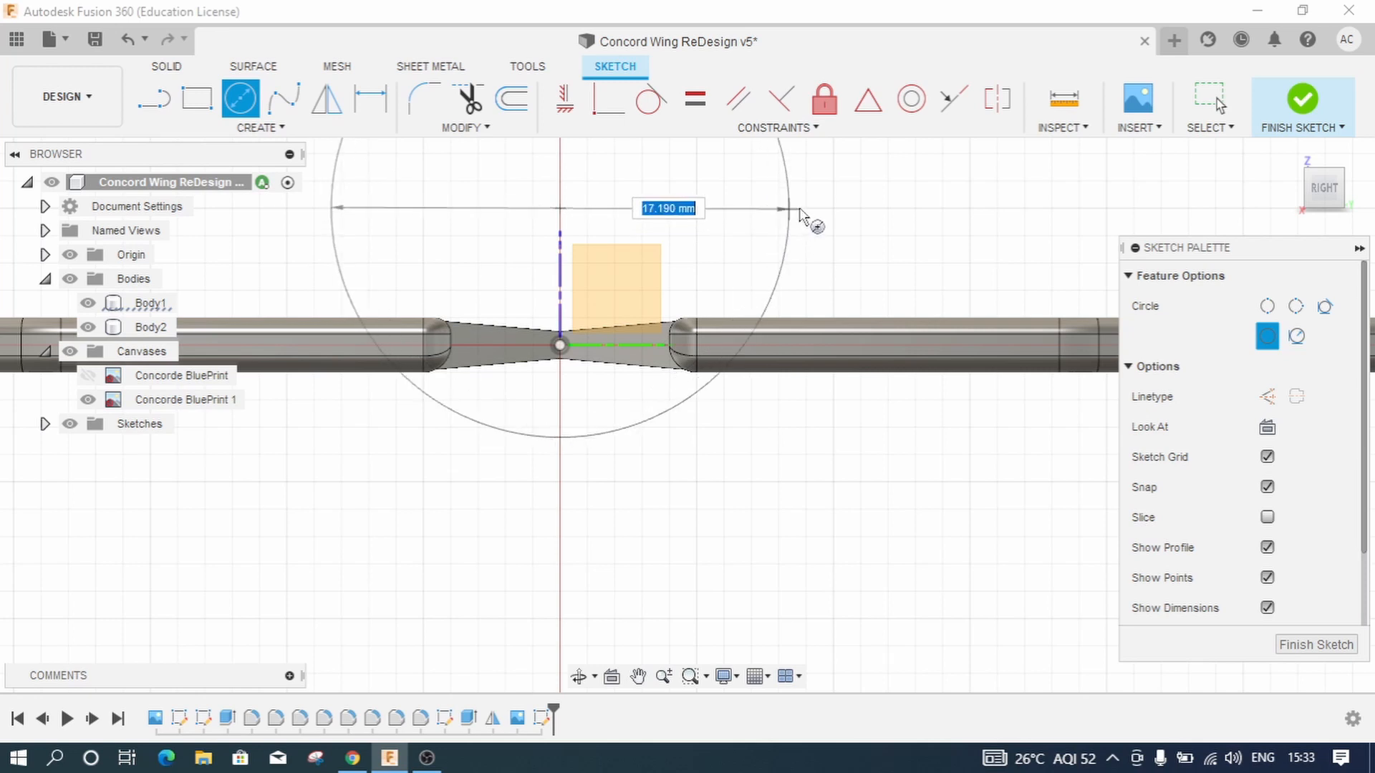
pyautogui.click(835, 208)
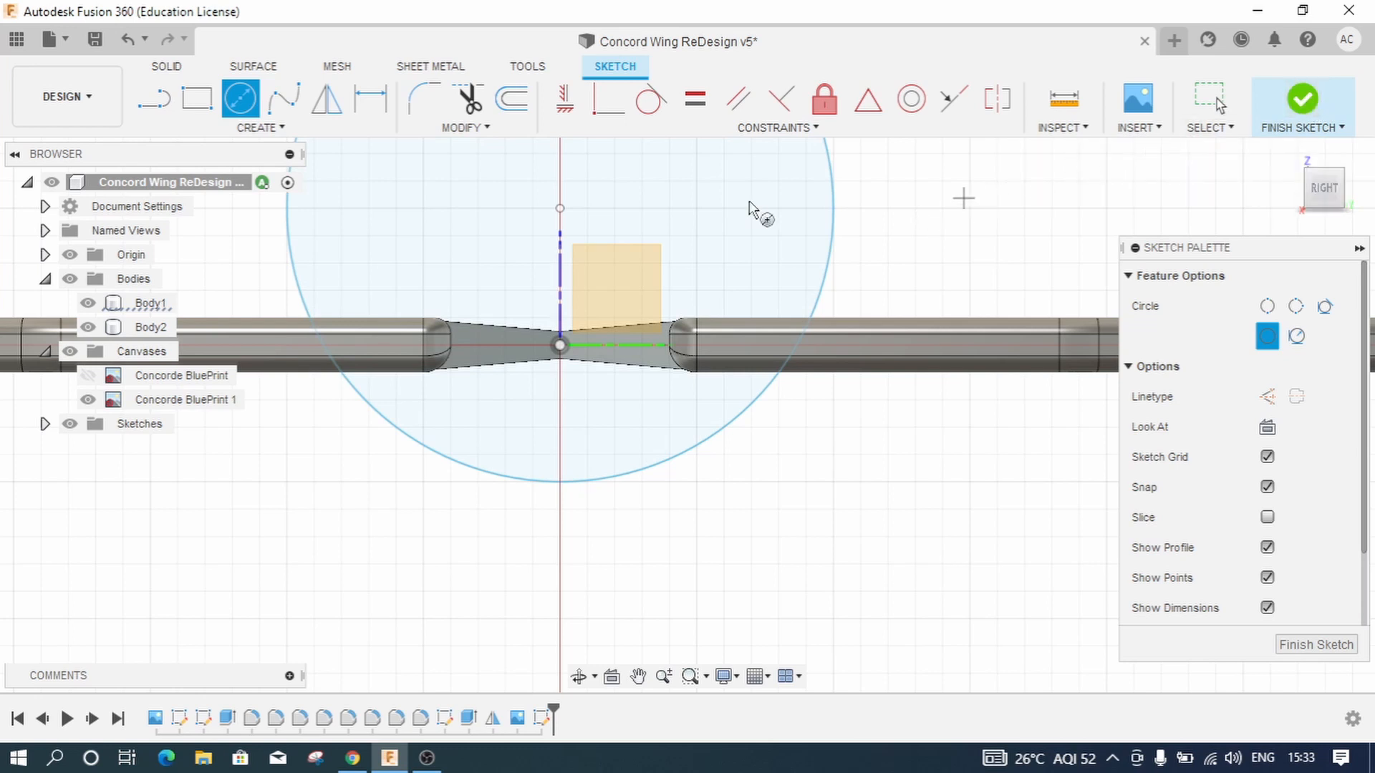
# Step: Dimension the circle's diameter at 15 mm
pyautogui.press('d')
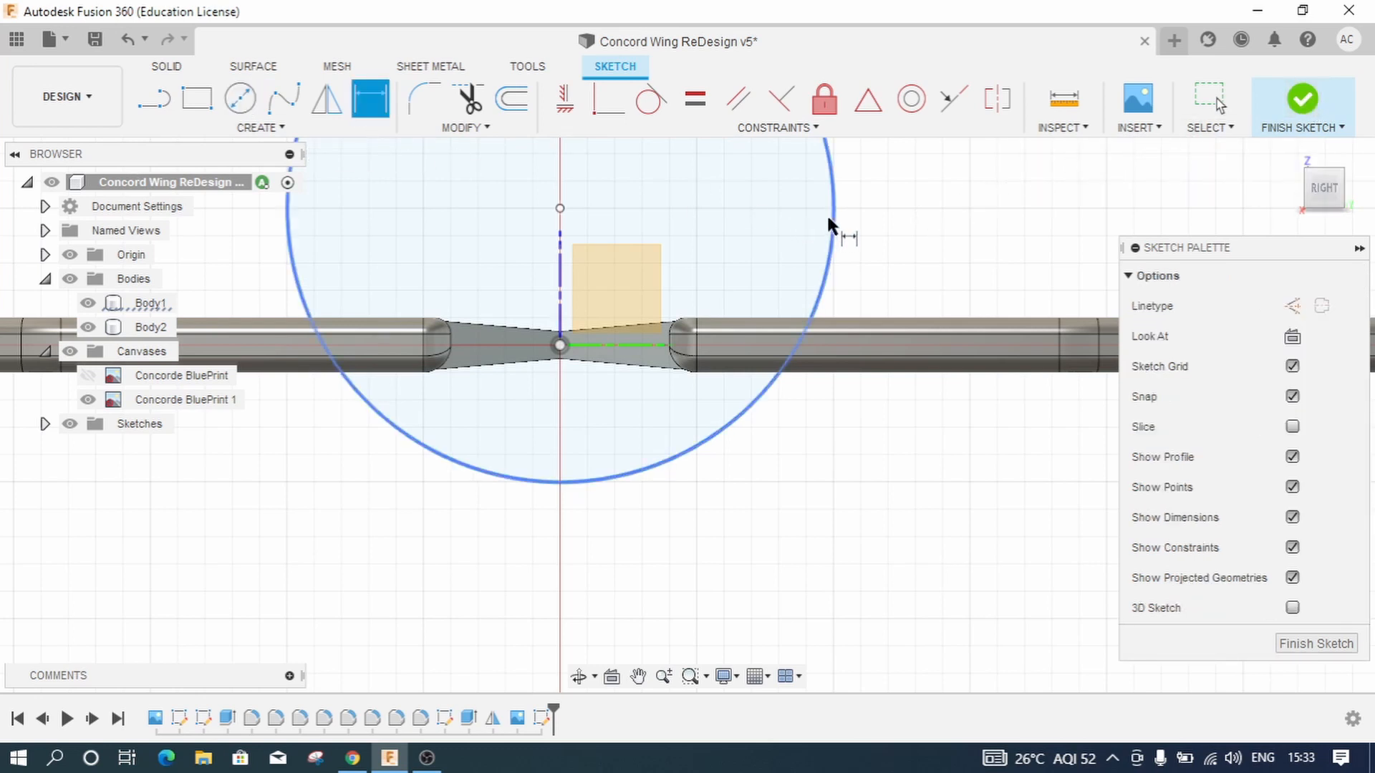
pyautogui.click(827, 219)
pyautogui.click(865, 213)
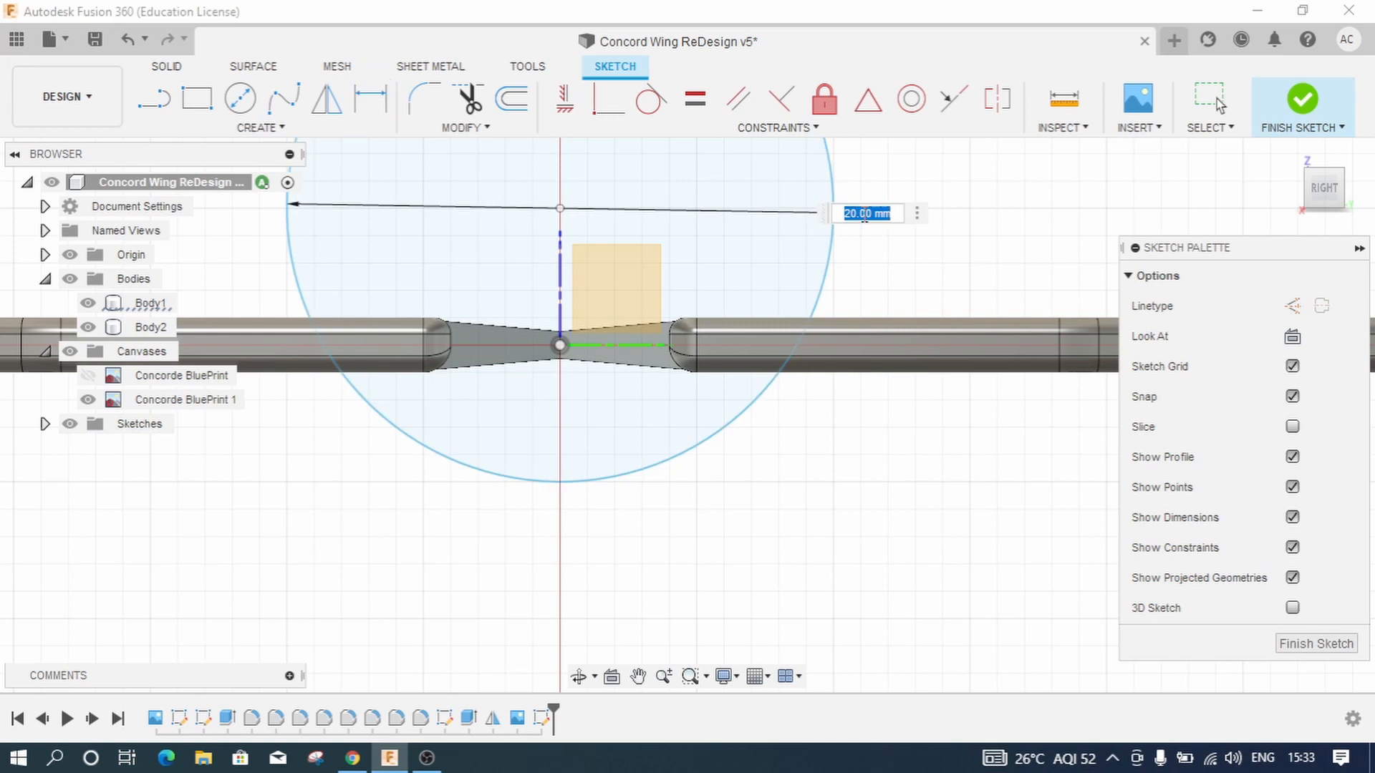
pyautogui.write('15')
pyautogui.press('Return')
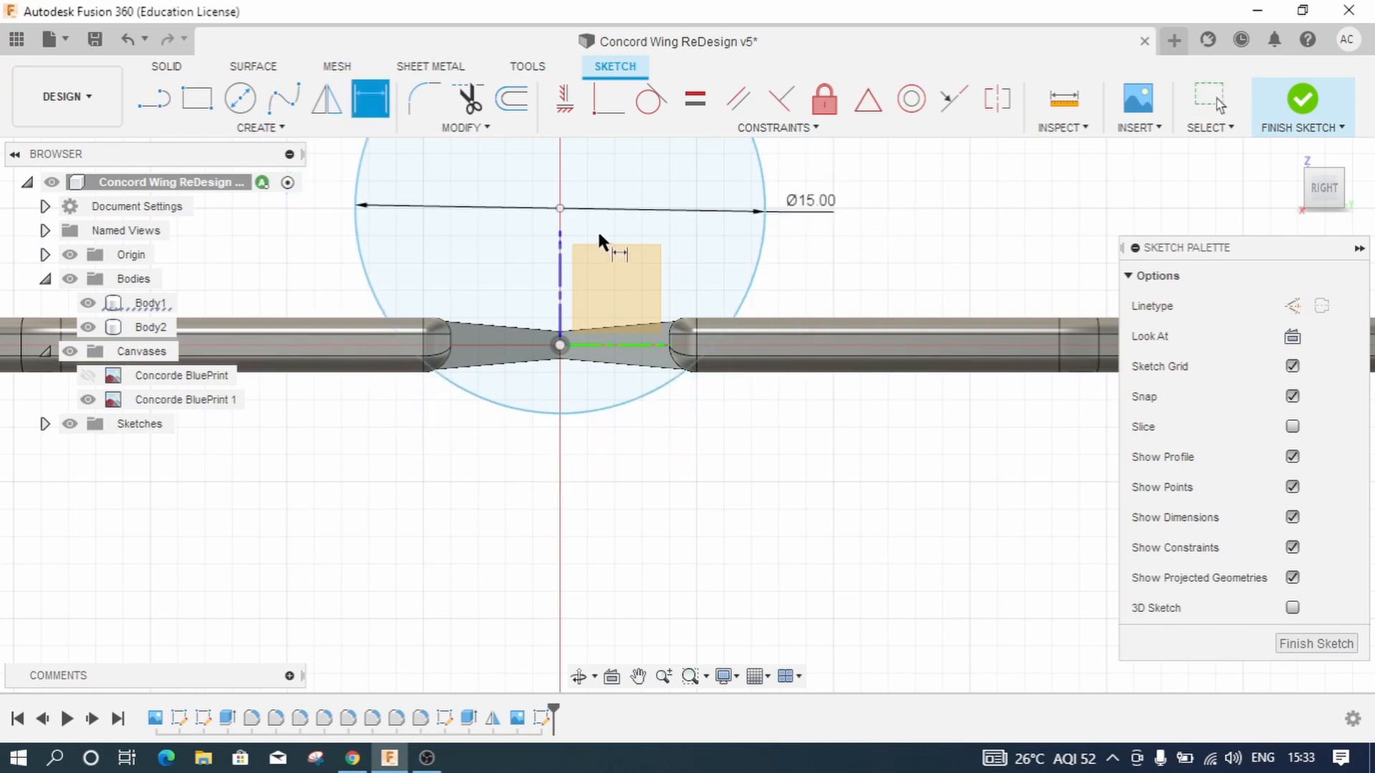
# Step: Dimension the circle's centre 5 mm above the origin and finish the sketch
pyautogui.click(560, 209)
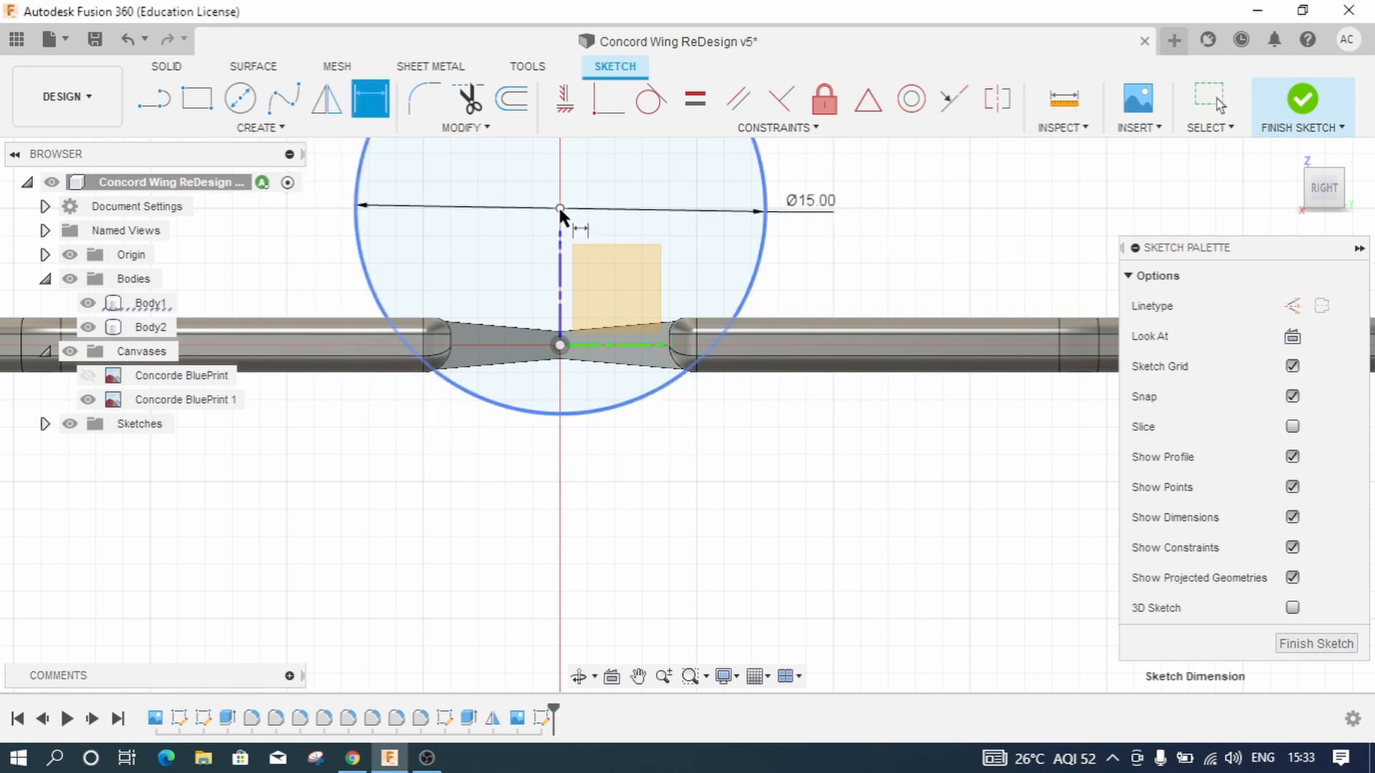
pyautogui.click(565, 343)
pyautogui.click(843, 258)
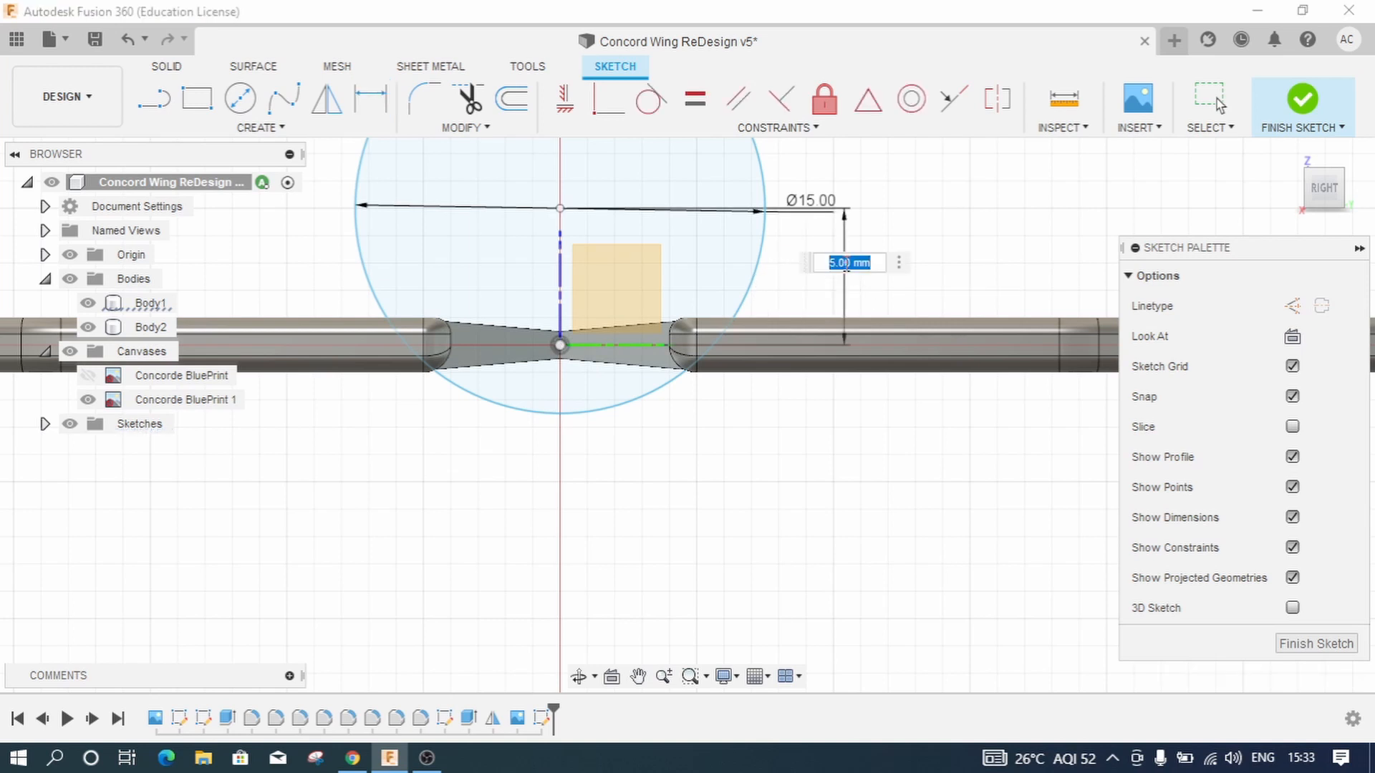
pyautogui.press('Return')
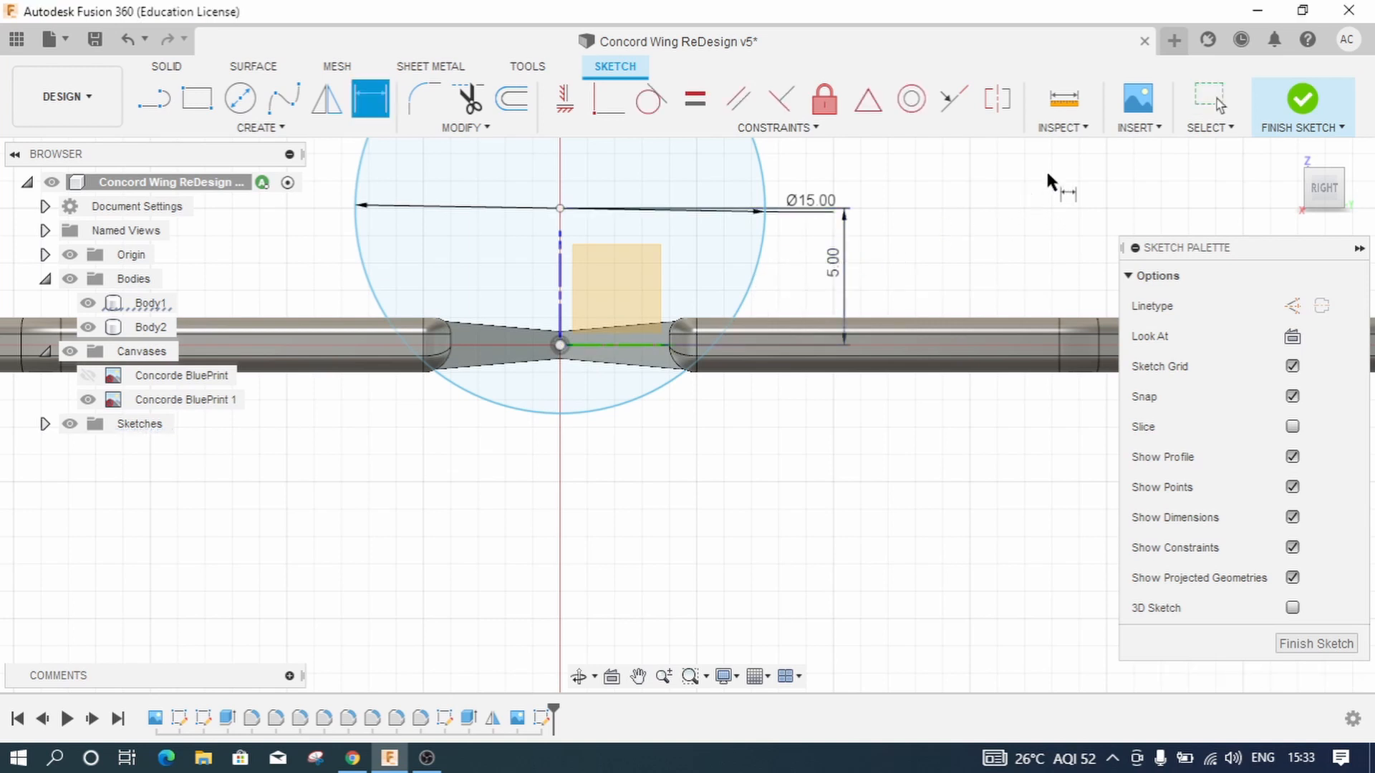
pyautogui.click(1300, 100)
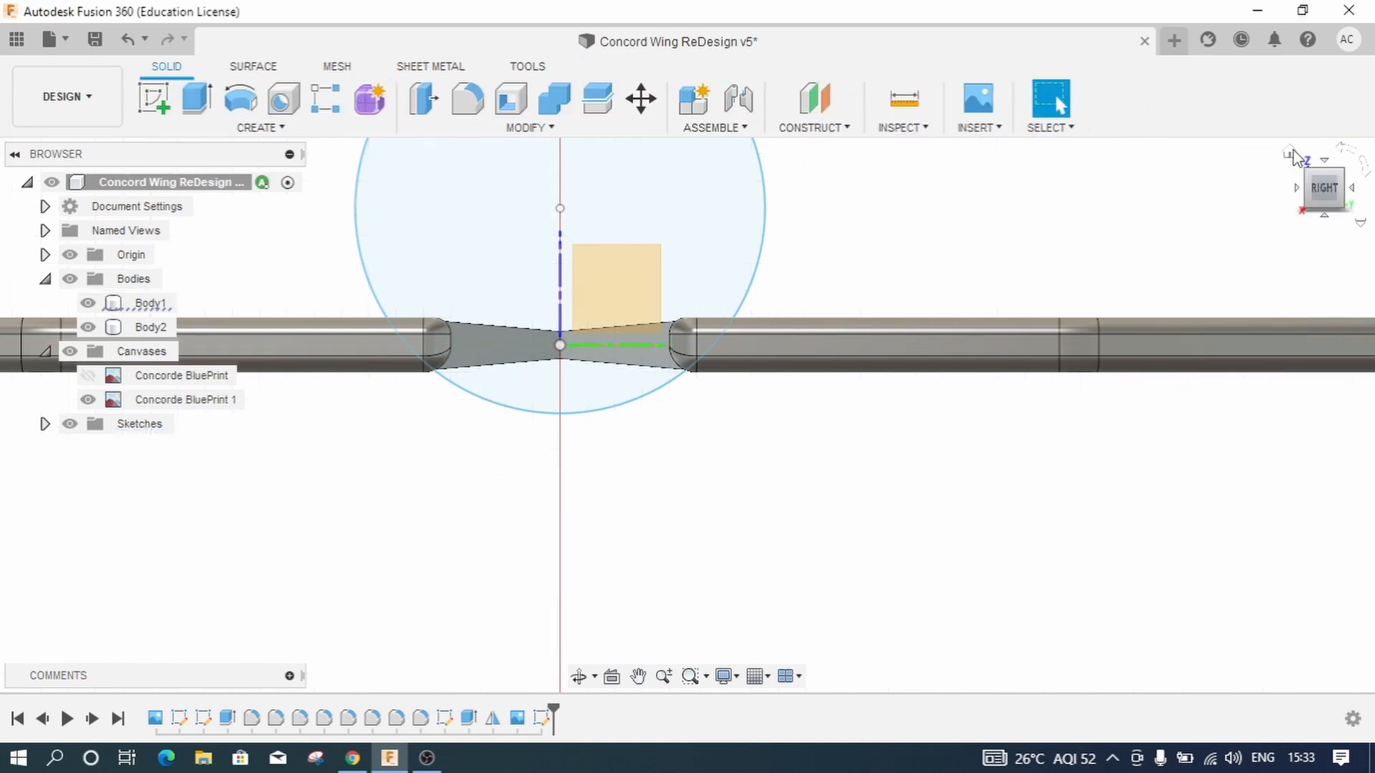
# Step: Insert Concorde BluePrint.jpg as a canvas on the YZ plane and hide the Concorde BluePrint 1 canvas
pyautogui.click(1290, 153)
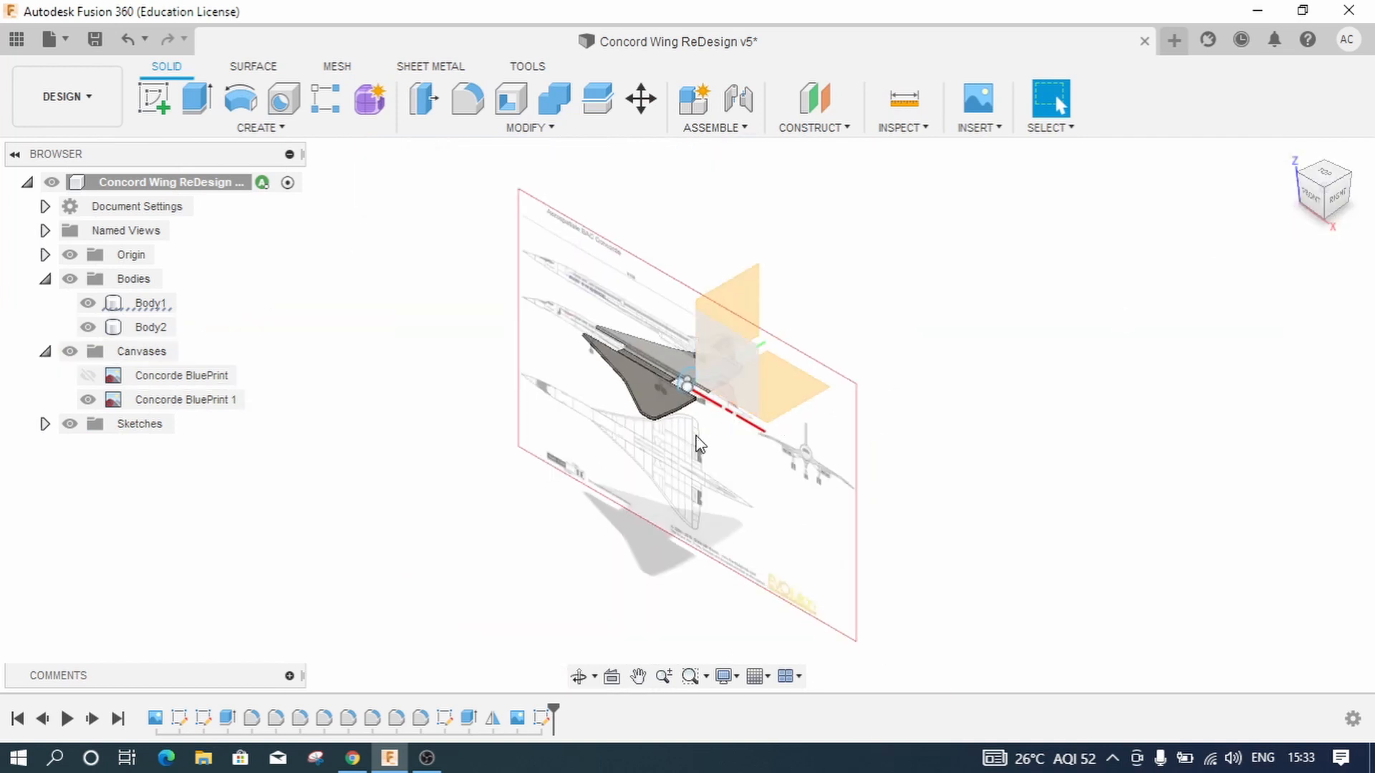
pyautogui.scroll(5, 752, 306)
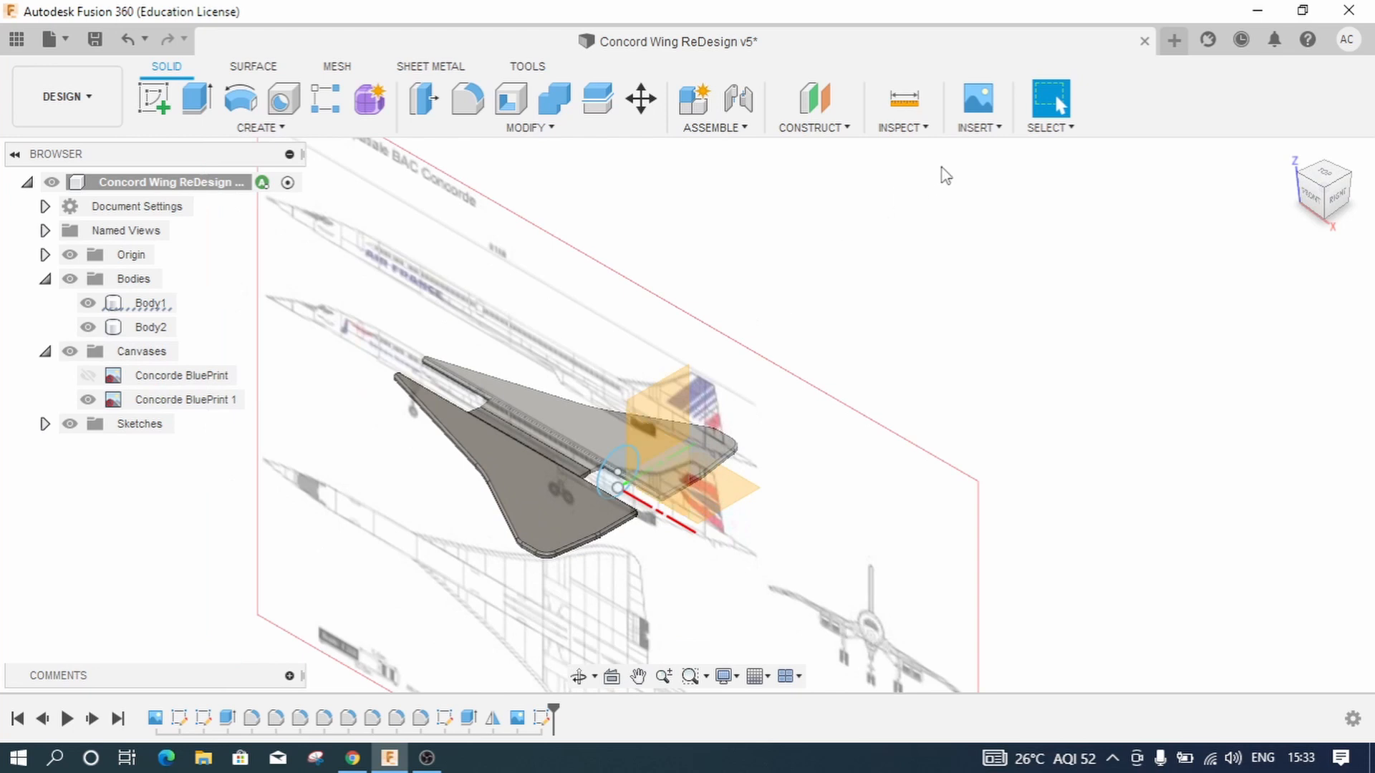
pyautogui.click(980, 129)
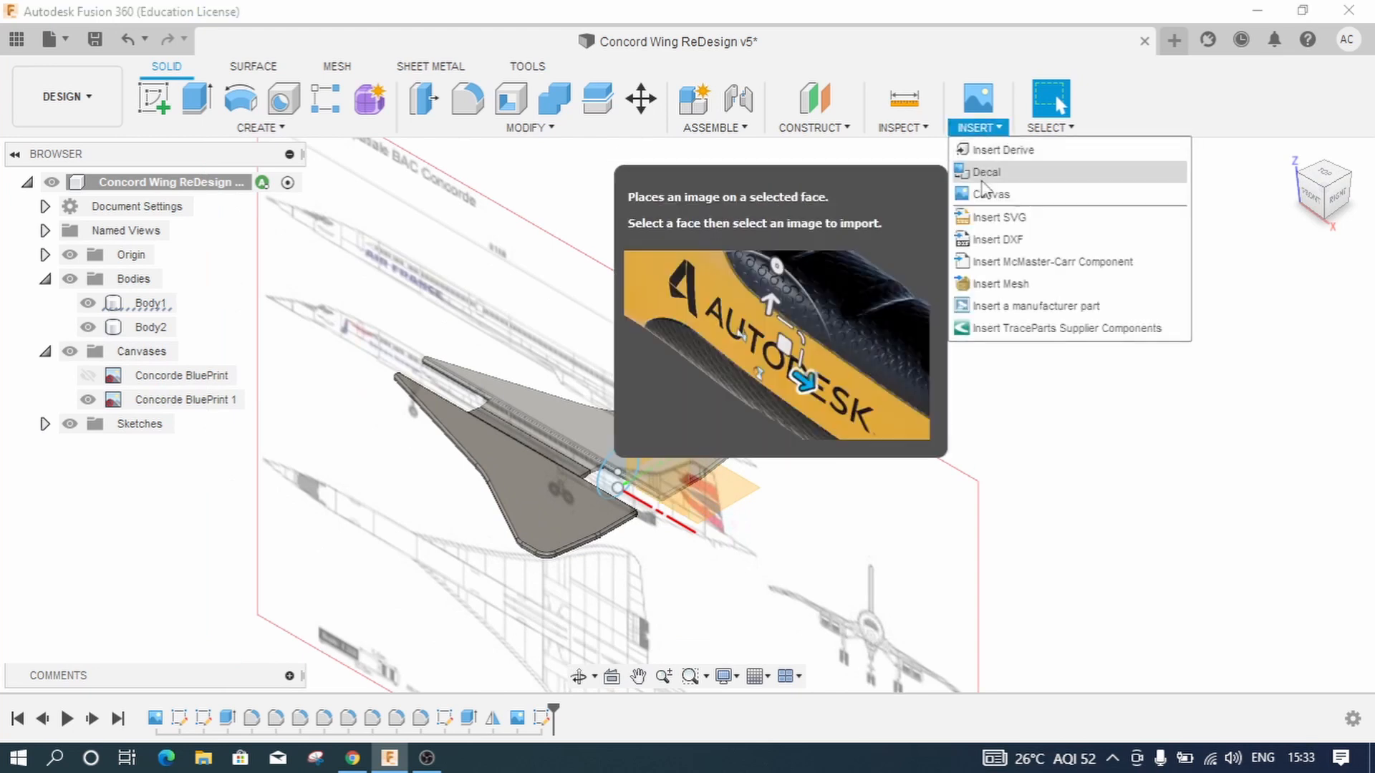
pyautogui.click(988, 195)
pyautogui.click(647, 294)
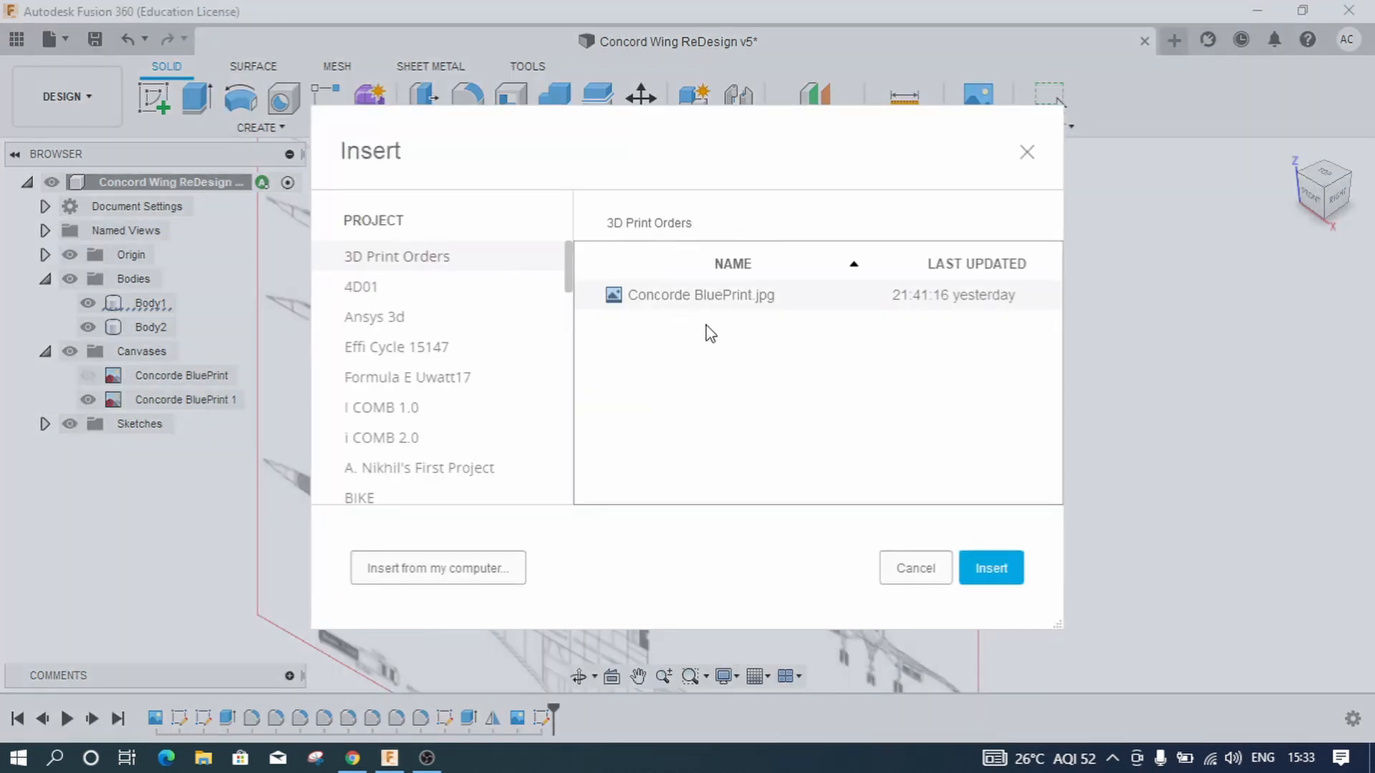
pyautogui.click(968, 572)
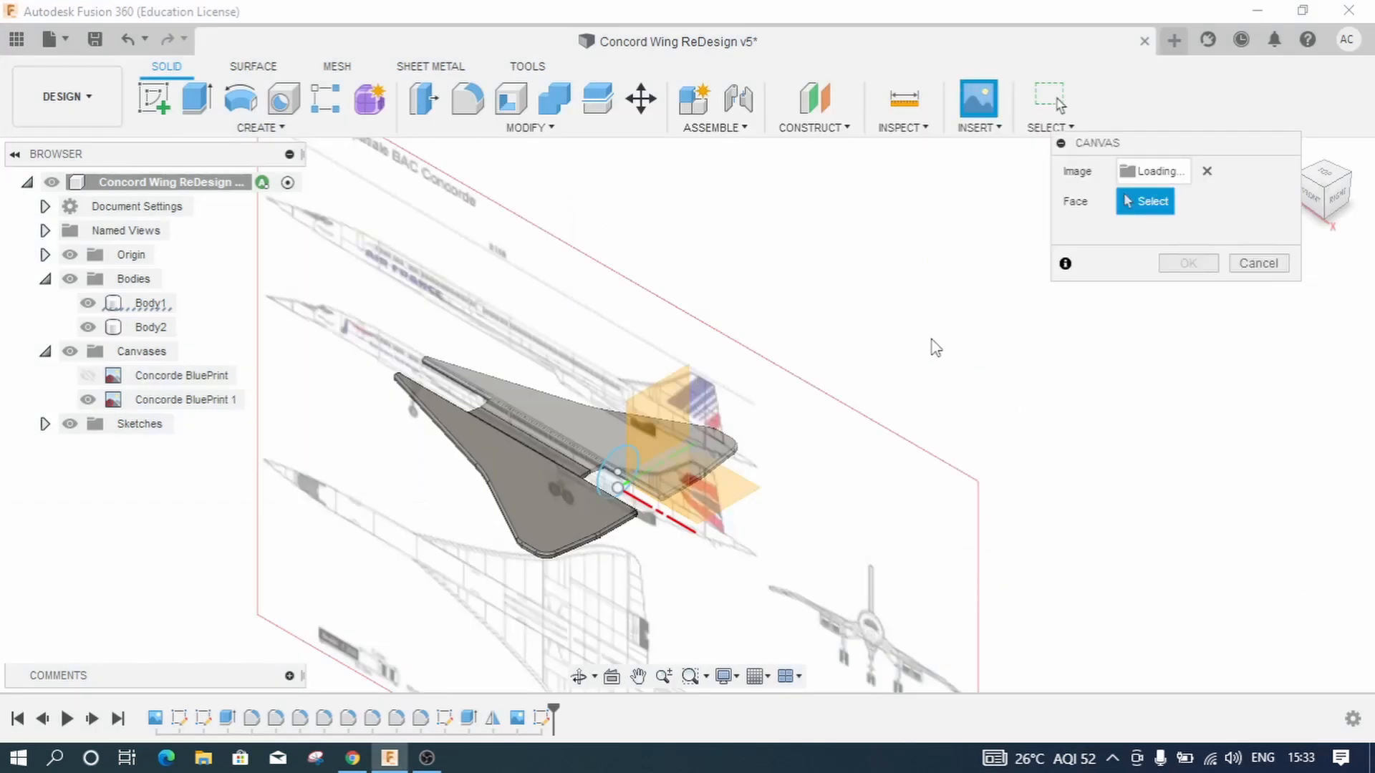
pyautogui.click(680, 387)
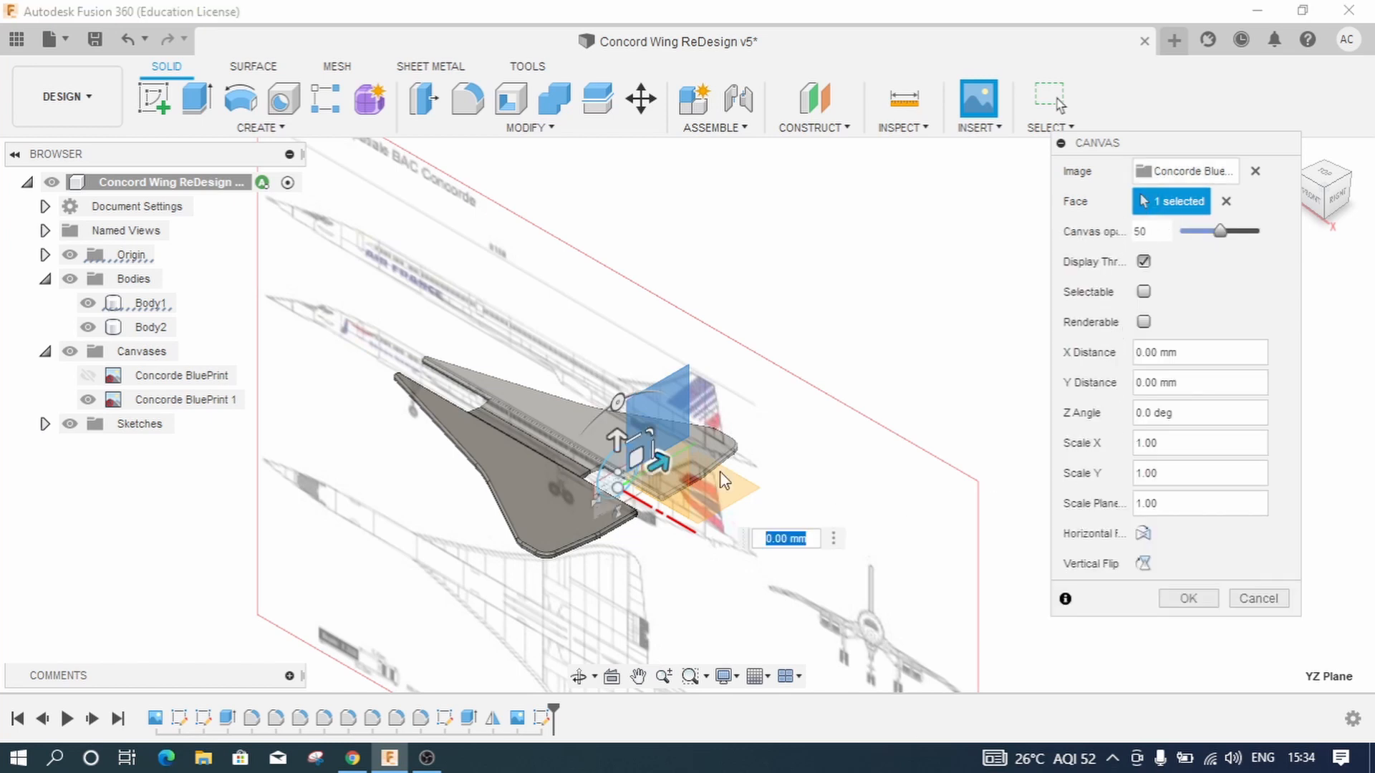
pyautogui.scroll(5, 698, 476)
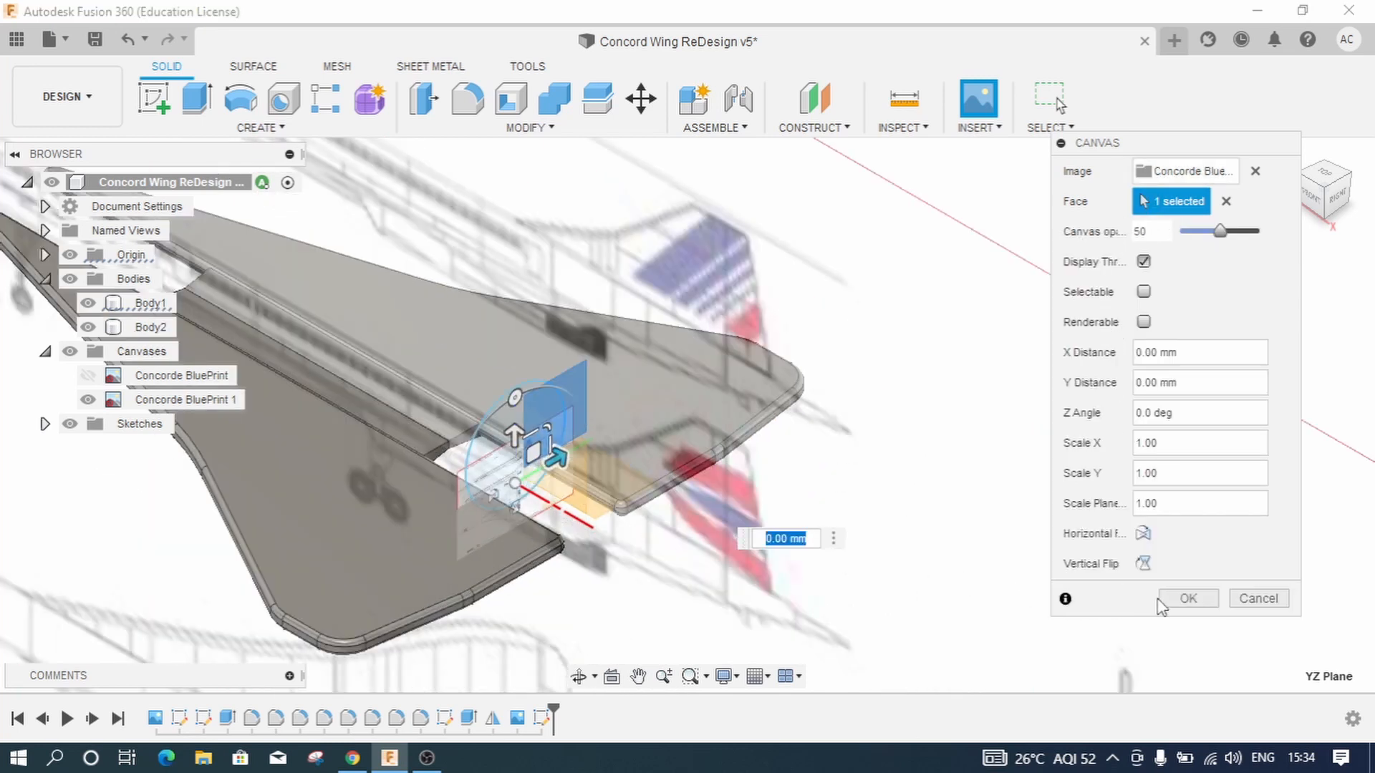
pyautogui.scroll(4, 608, 547)
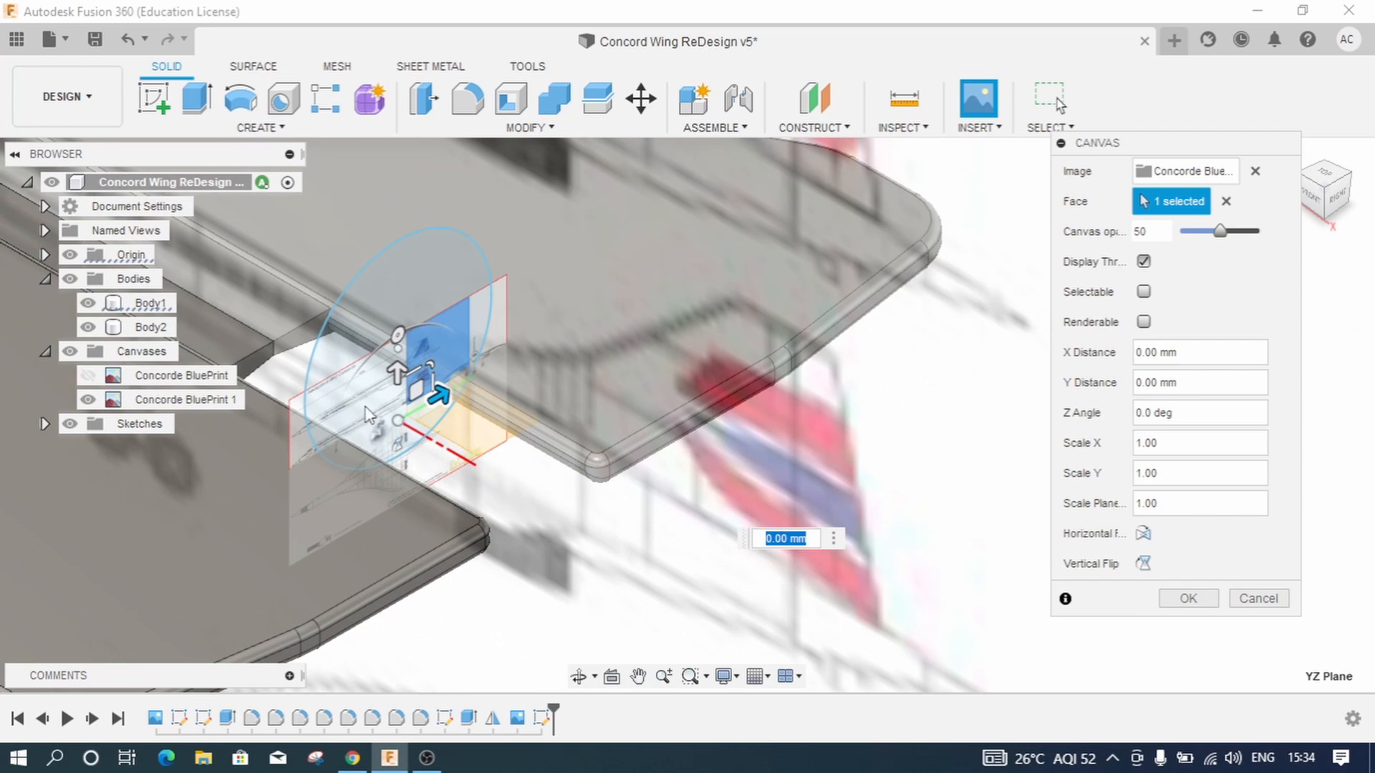
pyautogui.click(1182, 602)
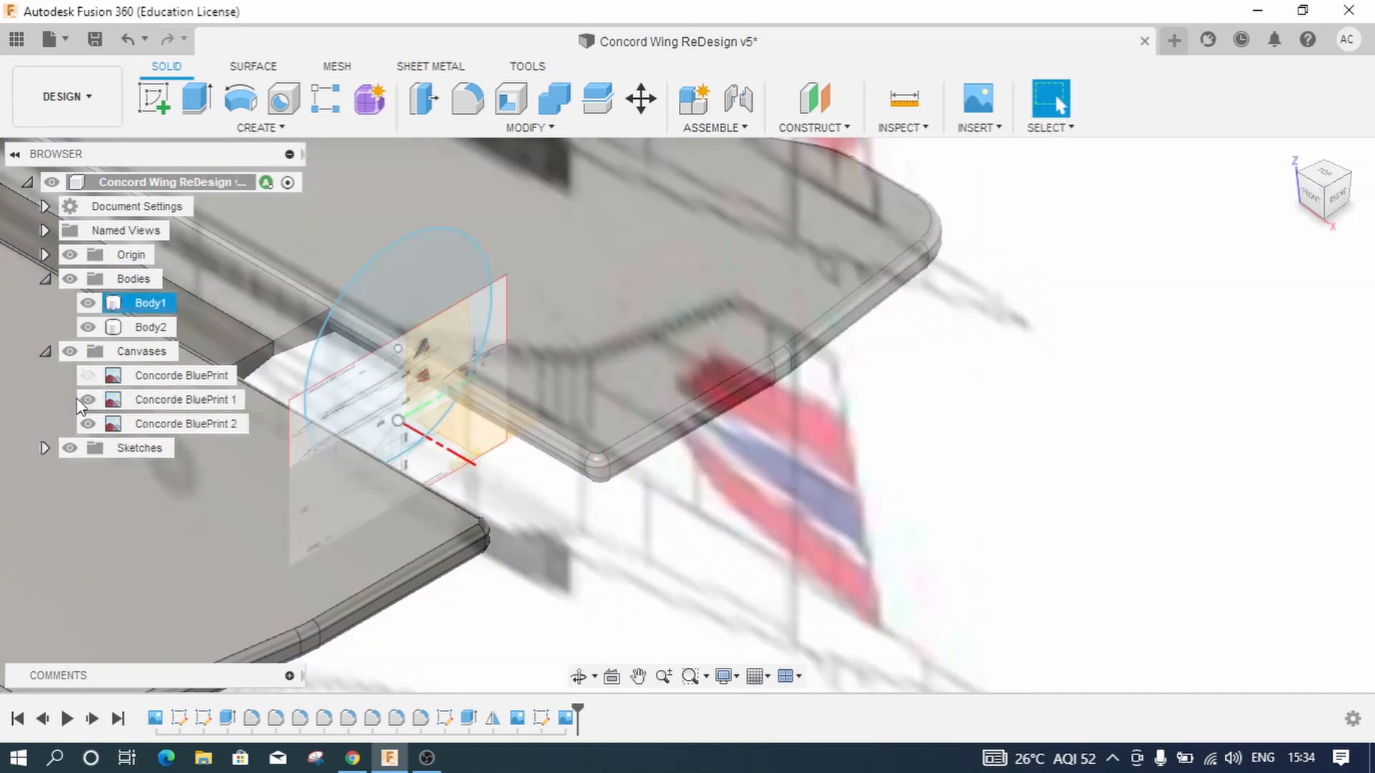
pyautogui.click(87, 400)
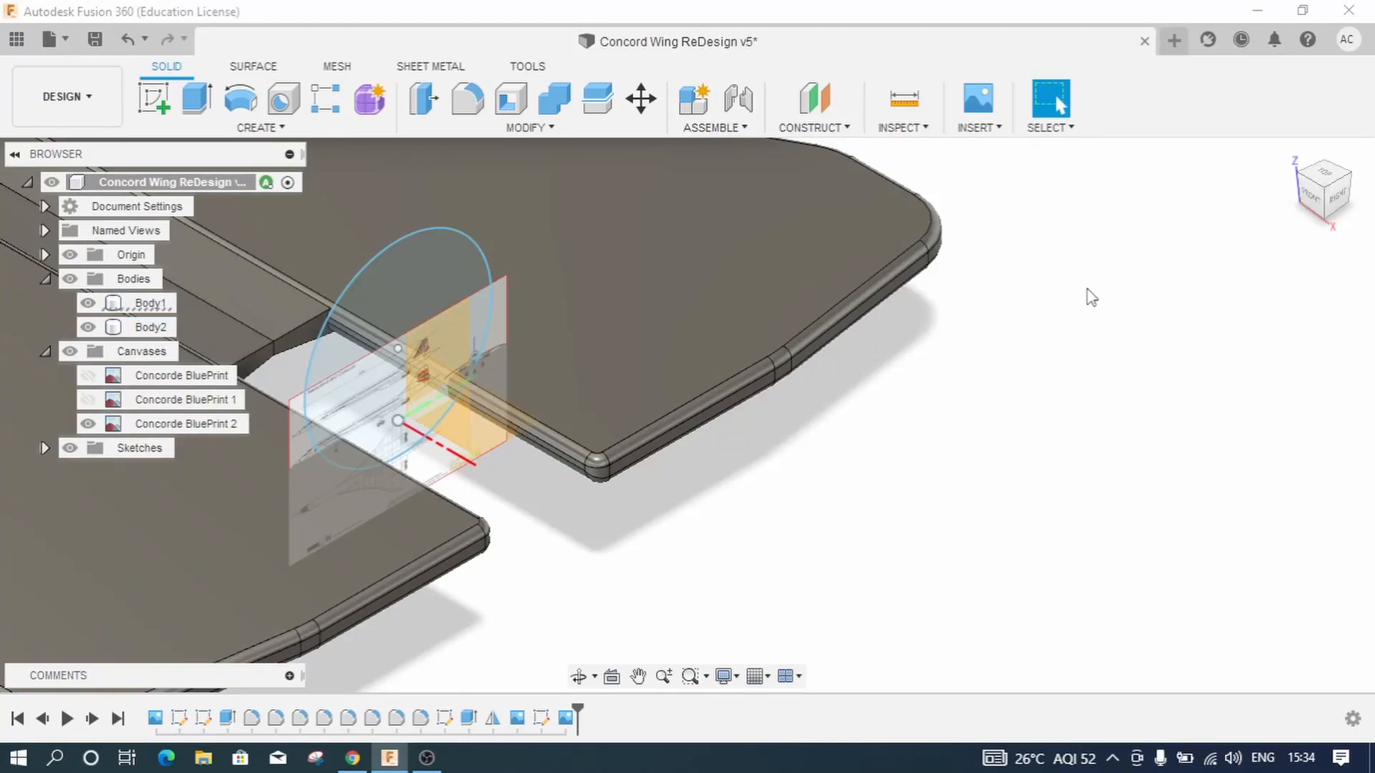
# Step: Move the YZ-plane canvas to an X distance of -6 mm so the blueprint's front view sits on the vertical axis
pyautogui.click(1340, 202)
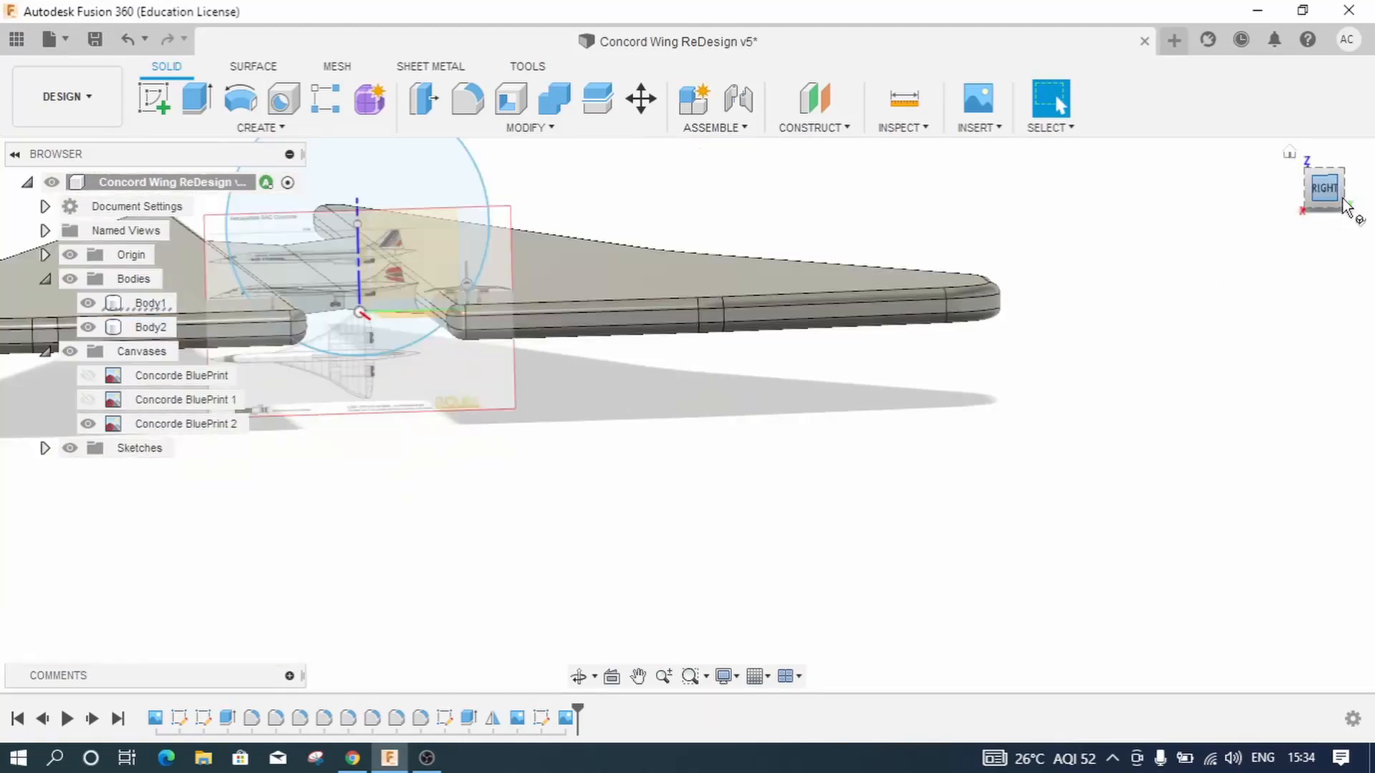
pyautogui.click(714, 295)
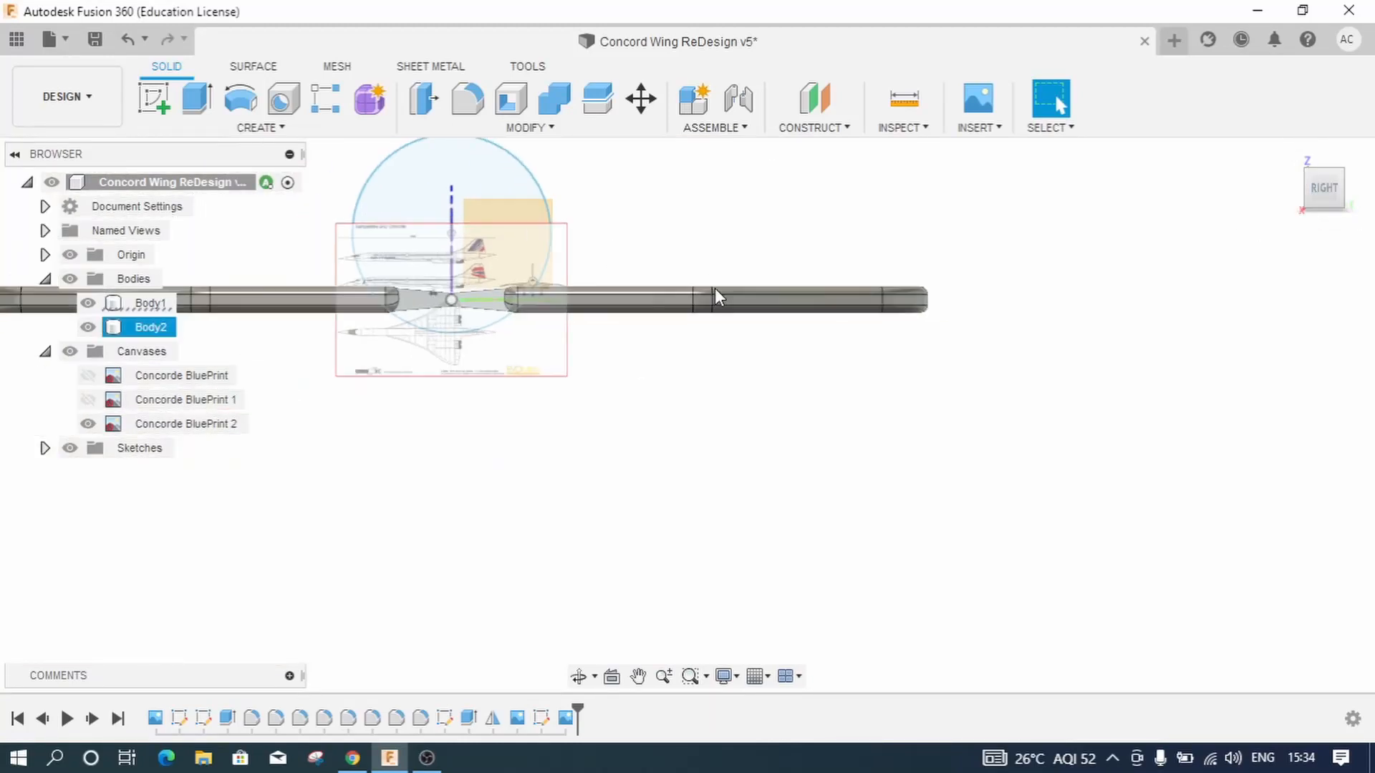
pyautogui.scroll(-1, 812, 326)
pyautogui.scroll(-1, 904, 496)
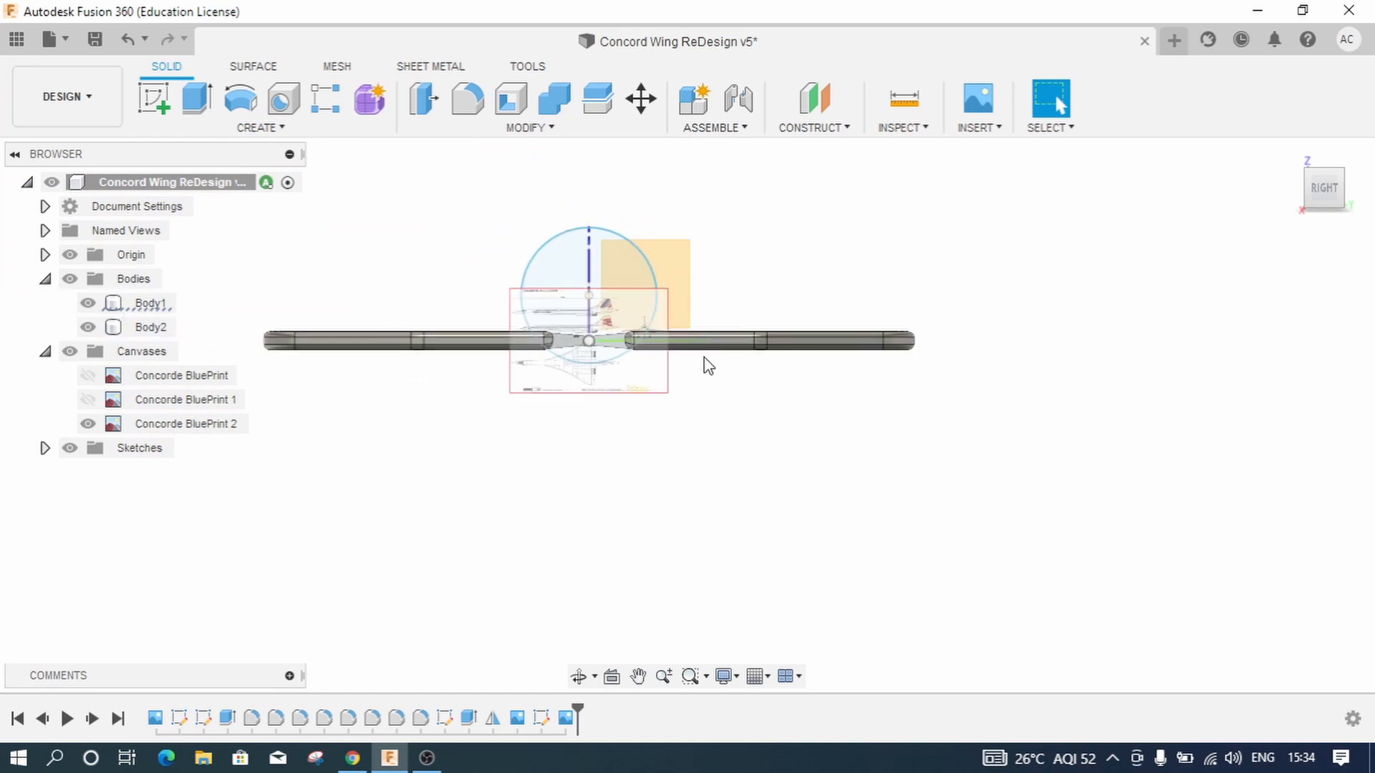
pyautogui.scroll(5, 659, 318)
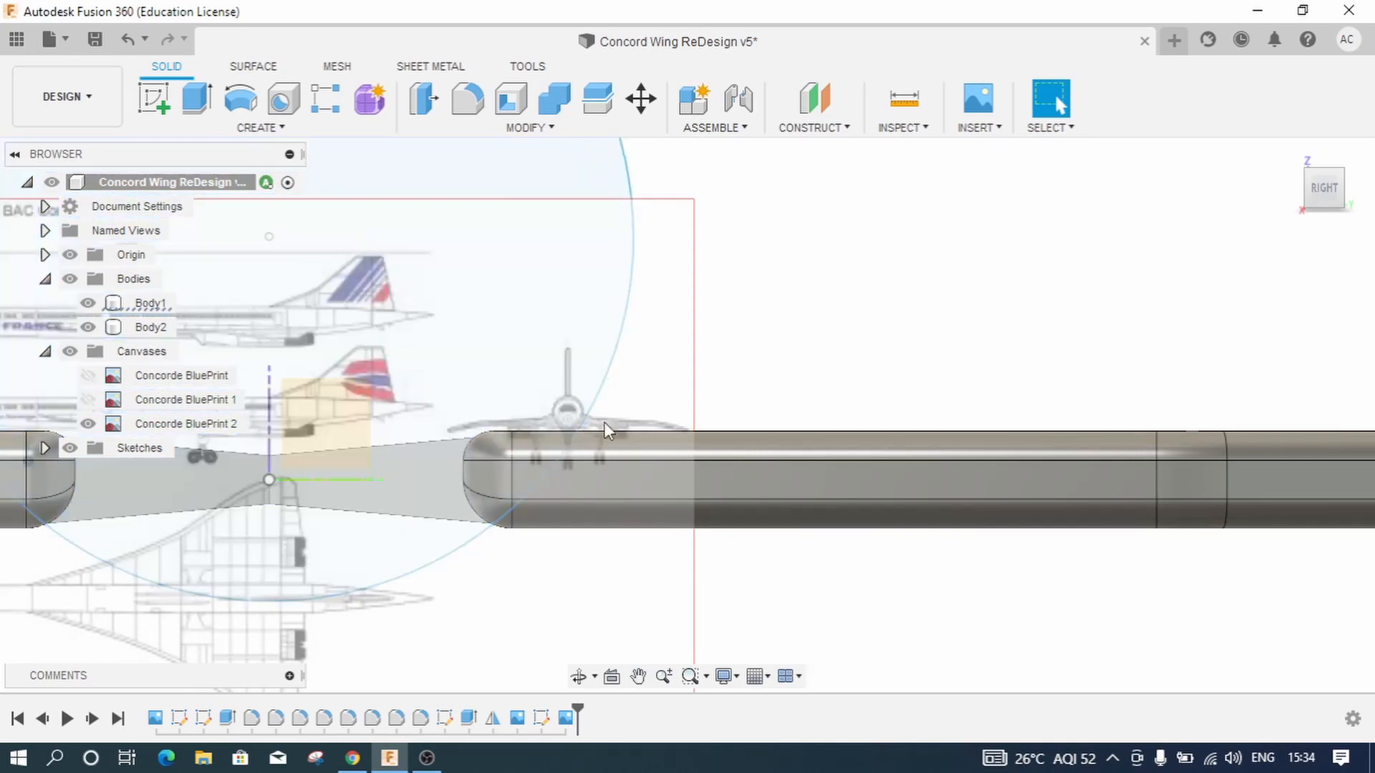
pyautogui.scroll(-3, 1011, 343)
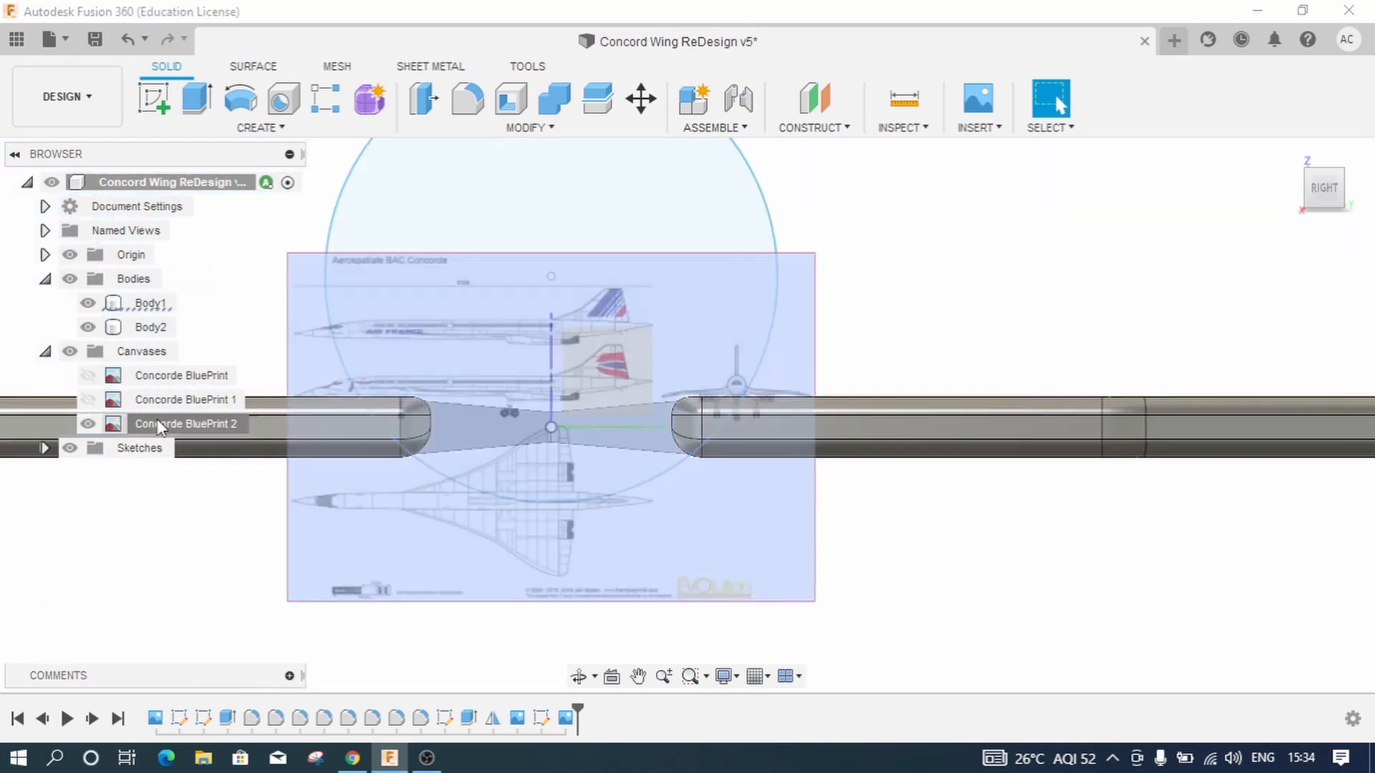
pyautogui.click(158, 422)
pyautogui.rightClick(158, 423)
pyautogui.click(207, 461)
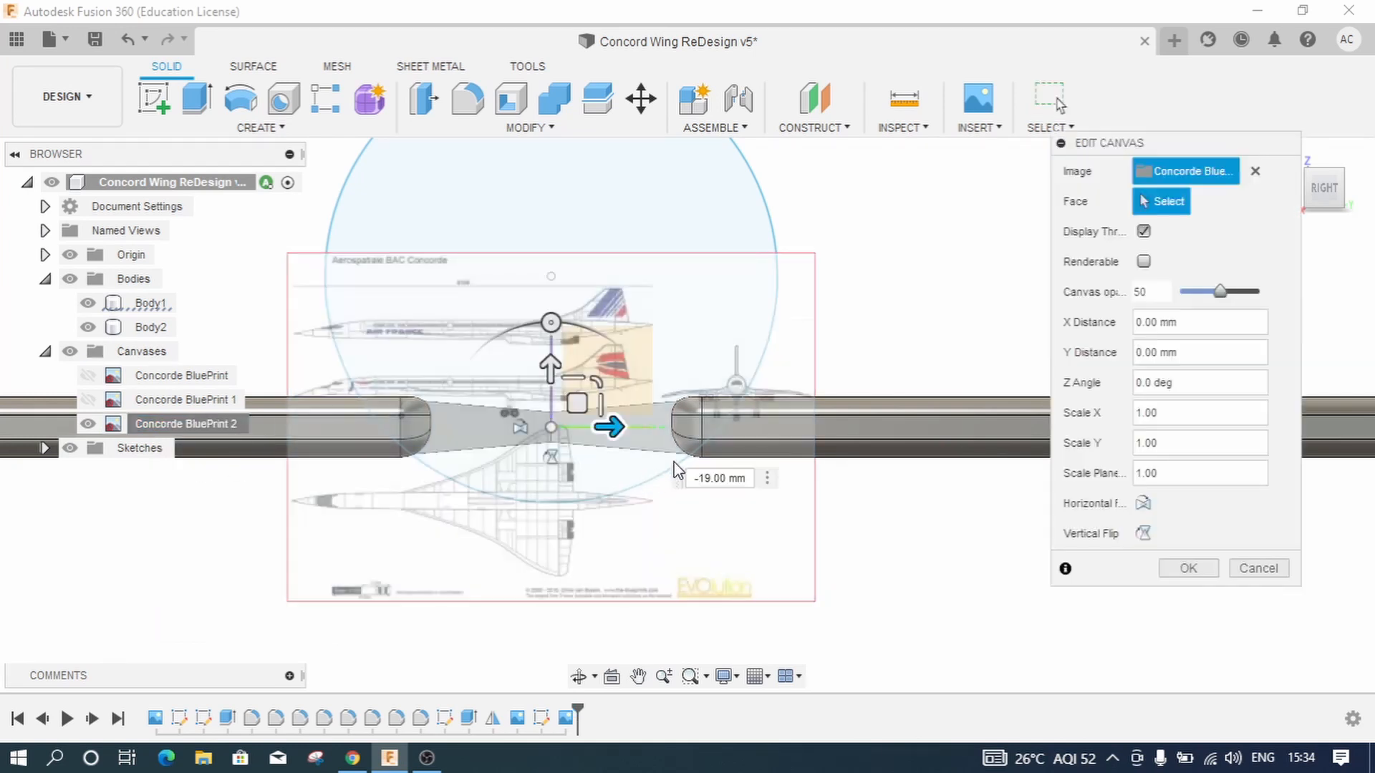
pyautogui.moveTo(601, 427); pyautogui.dragTo(434, 426)
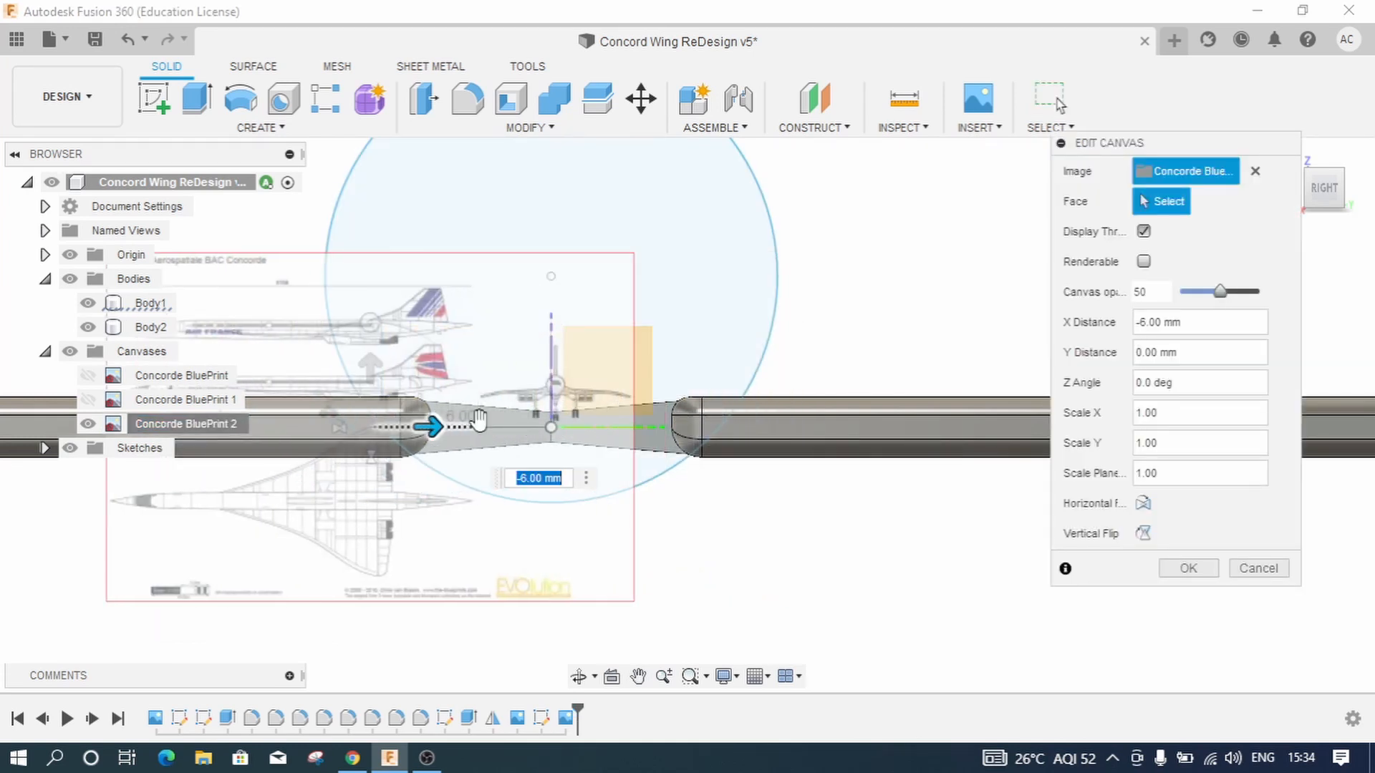
pyautogui.click(1165, 570)
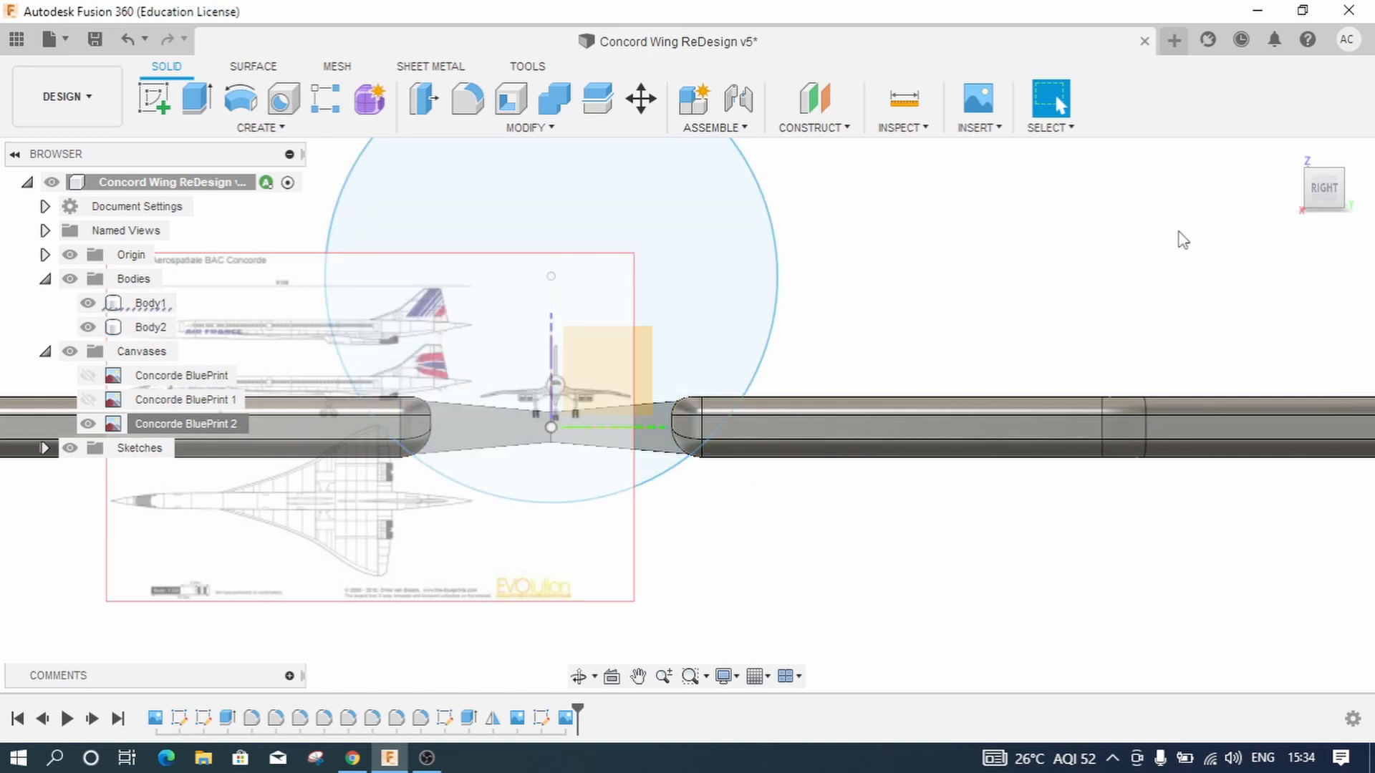
# Step: Inspect the wing bodies' tips and open the wing outline sketch to examine its span dimensions and offset from the centreline
pyautogui.click(1290, 152)
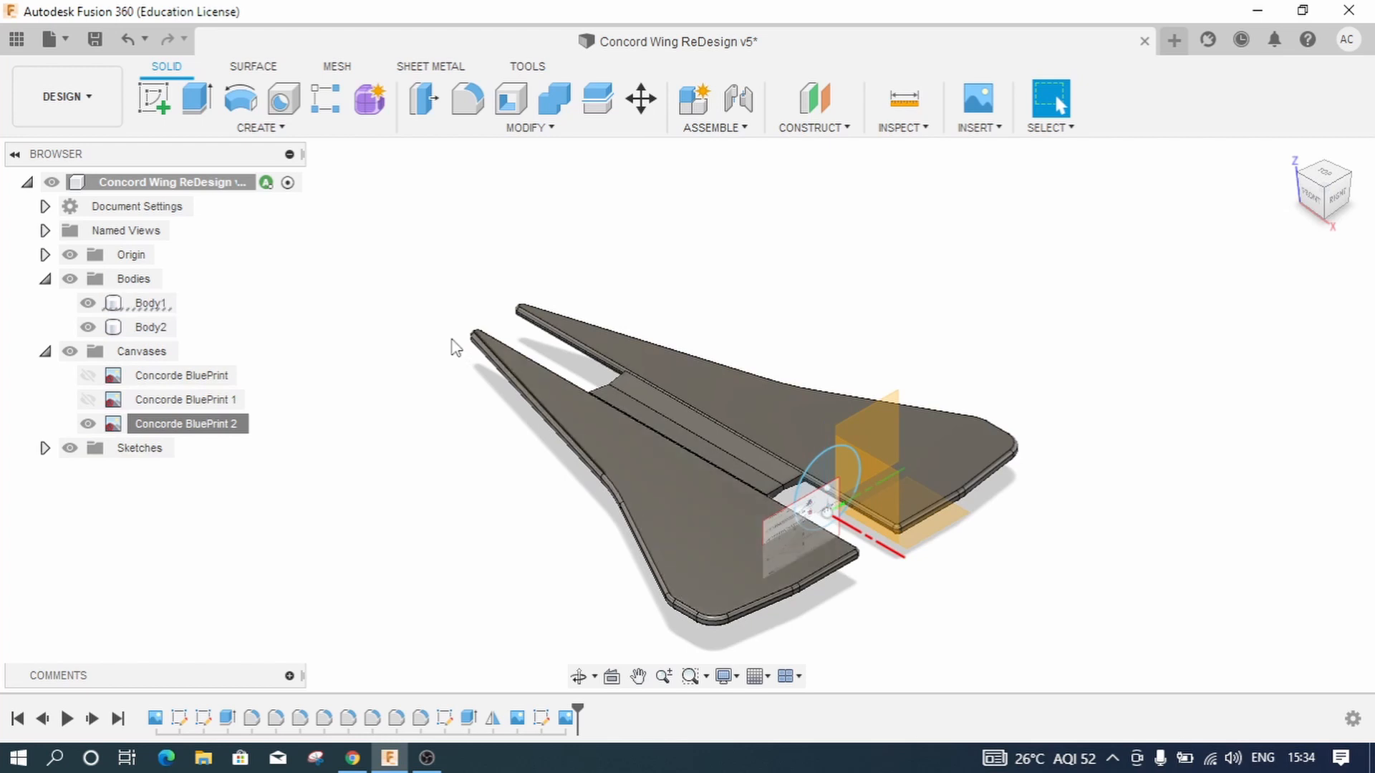
pyautogui.click(476, 339)
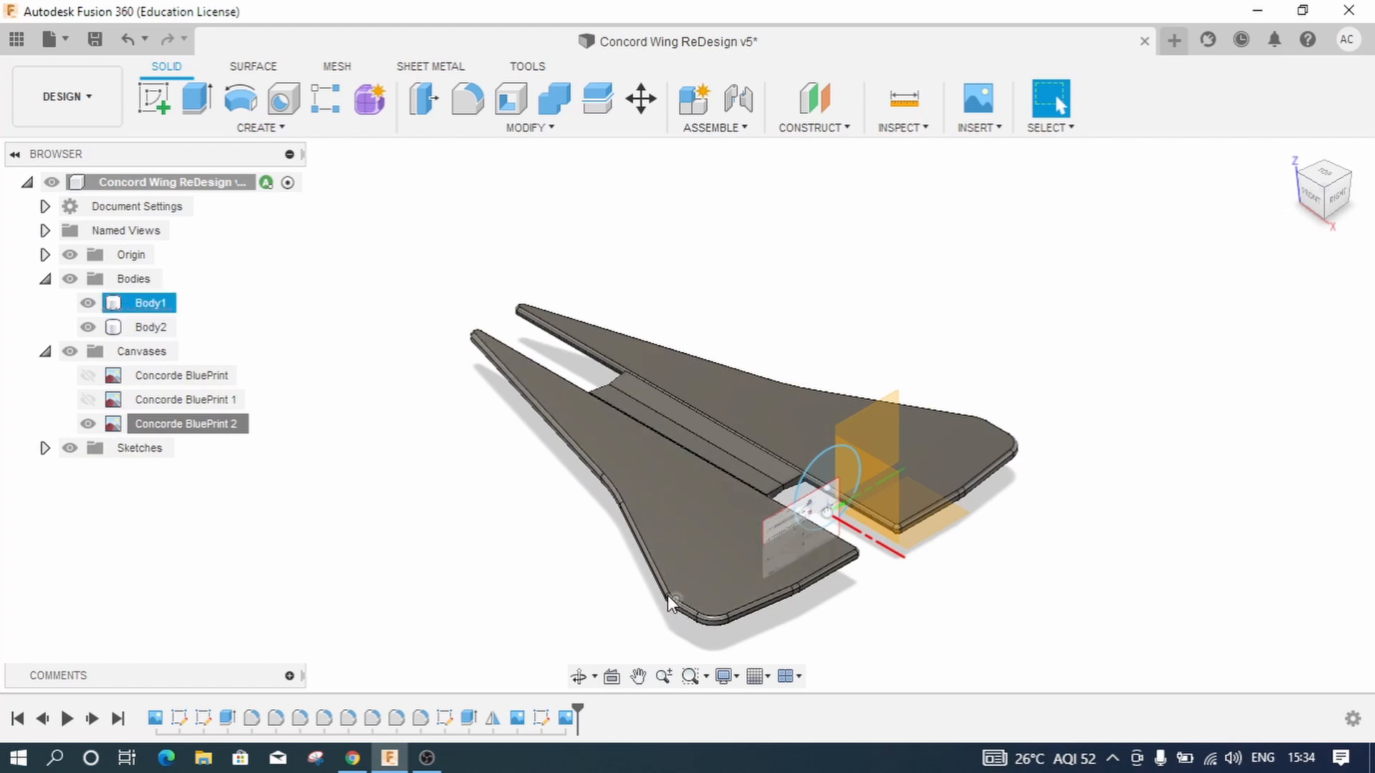
pyautogui.click(359, 215)
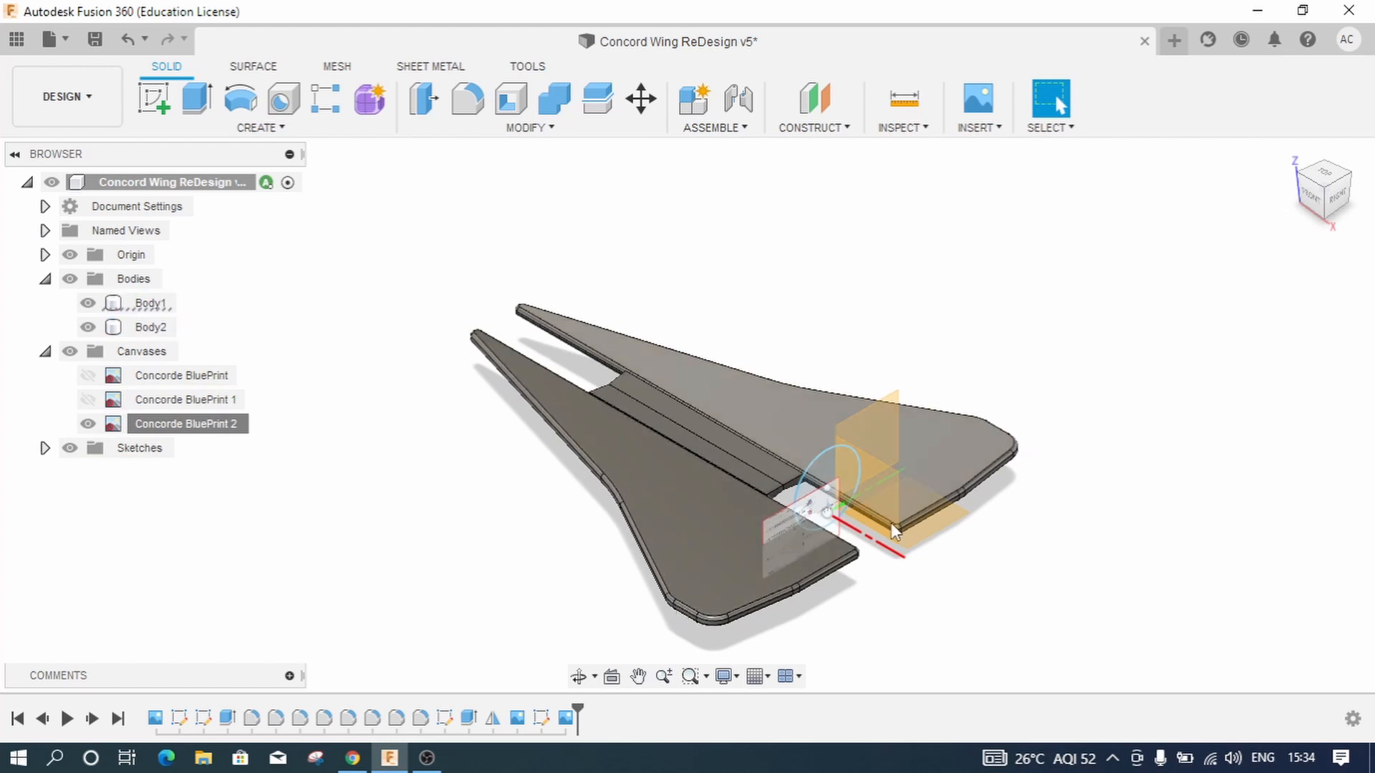
pyautogui.click(1014, 457)
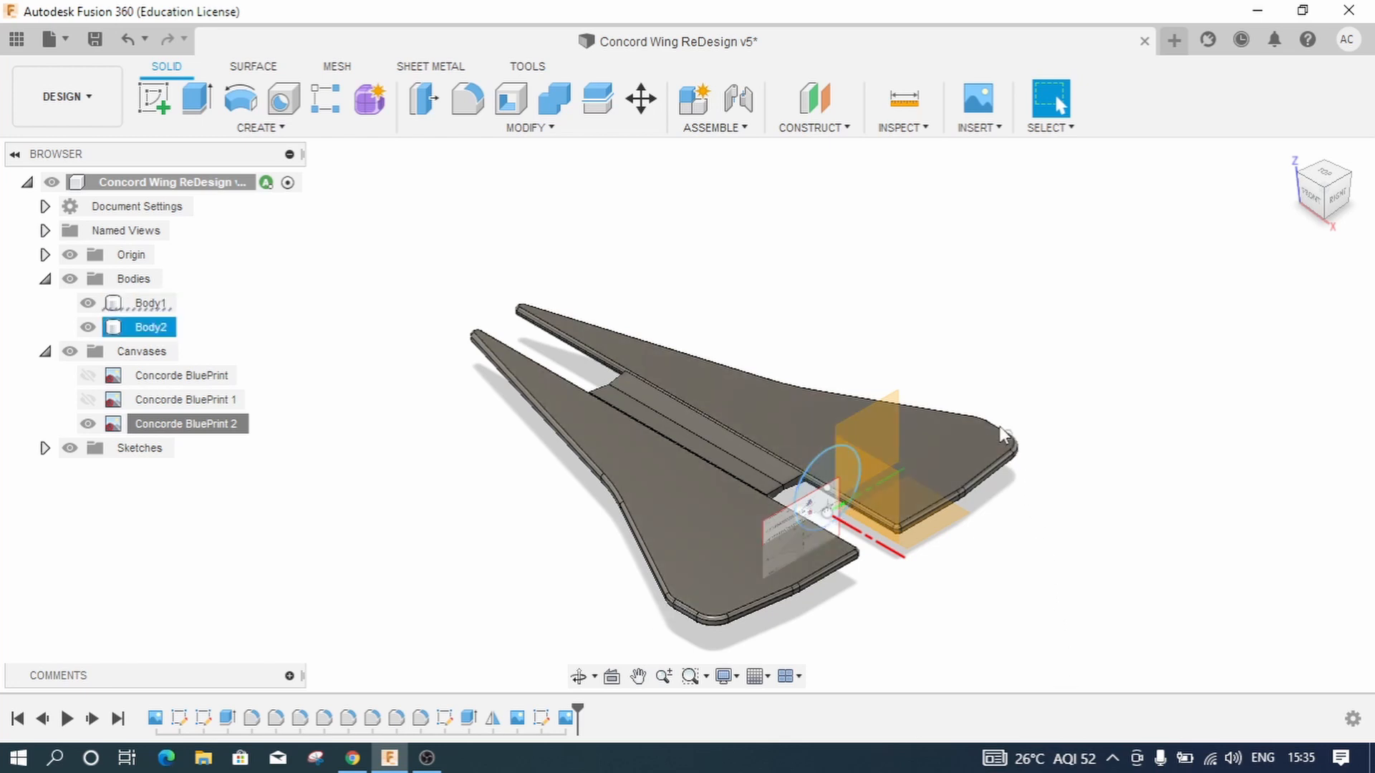
pyautogui.scroll(-2, 498, 423)
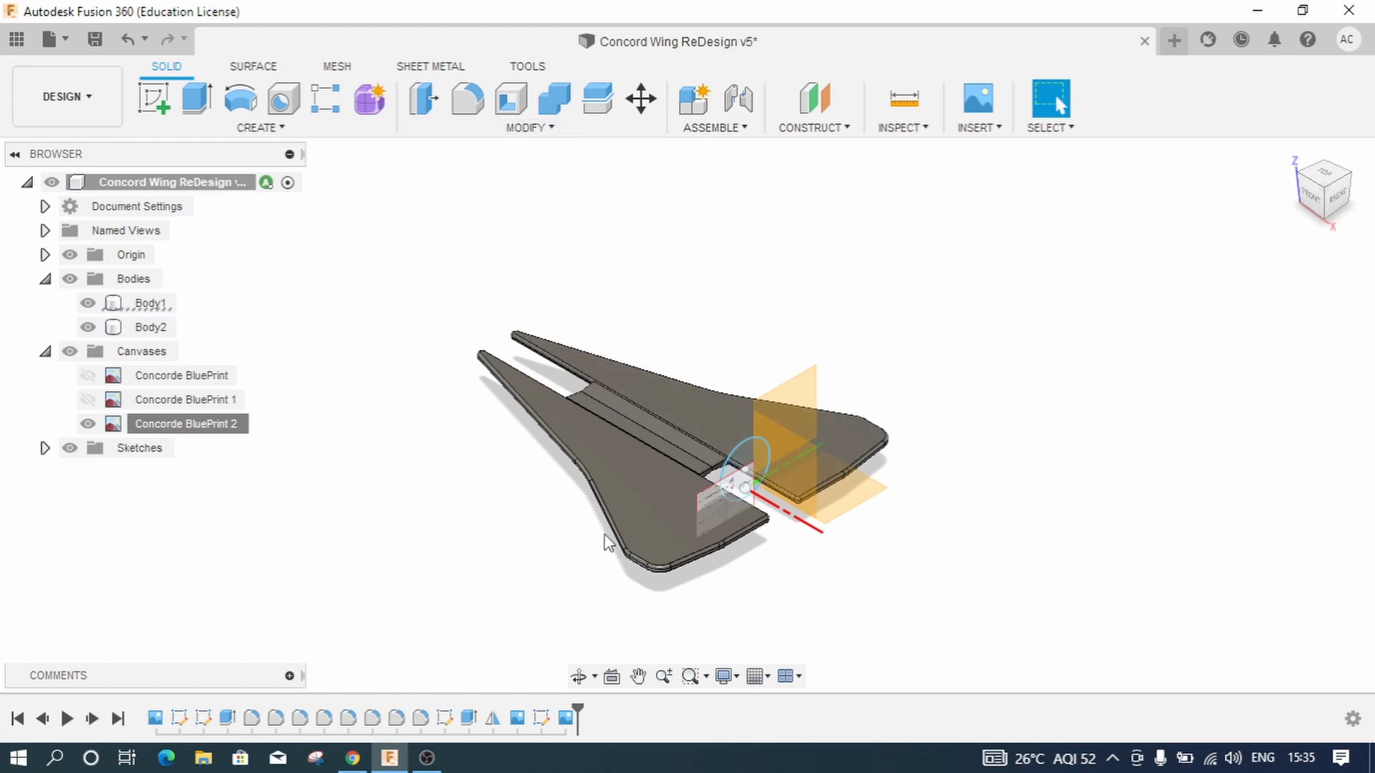
pyautogui.doubleClick(204, 719)
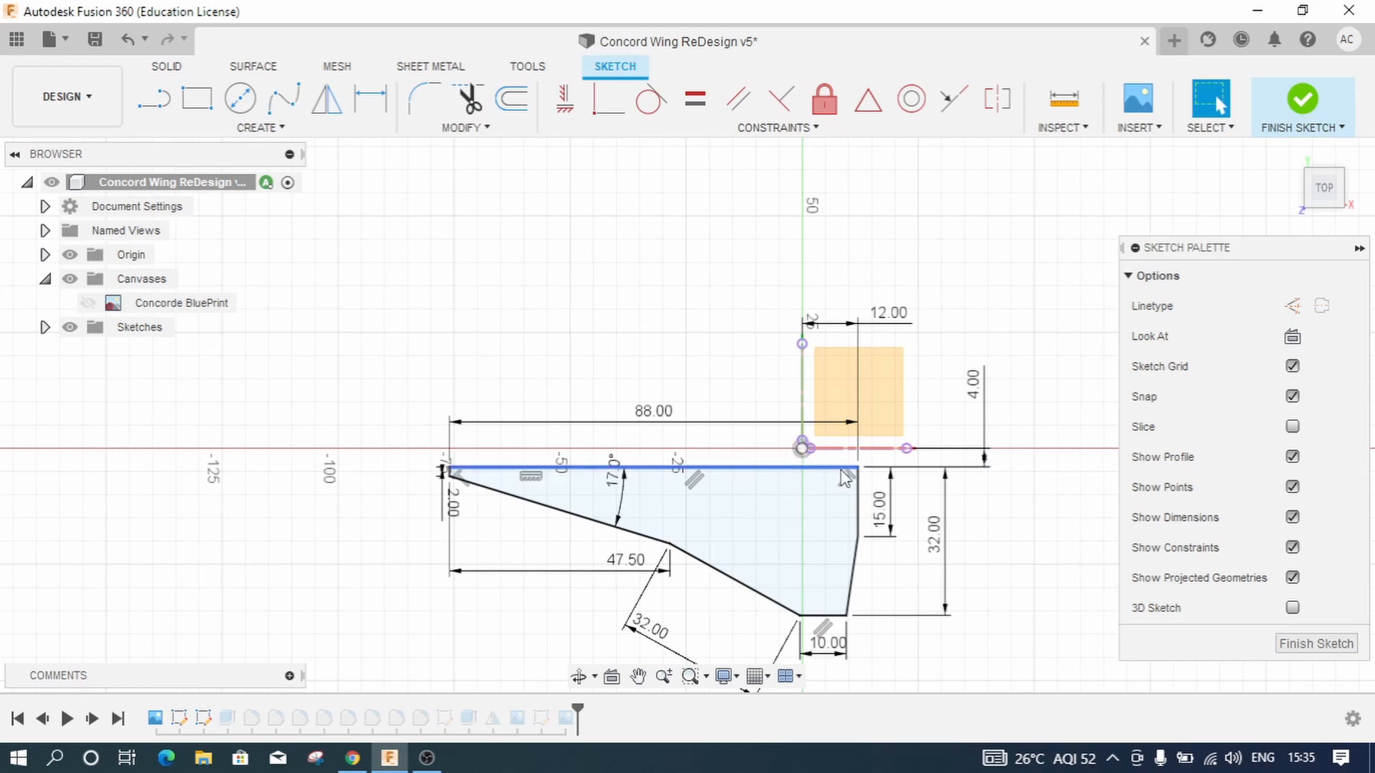
pyautogui.scroll(5, 845, 478)
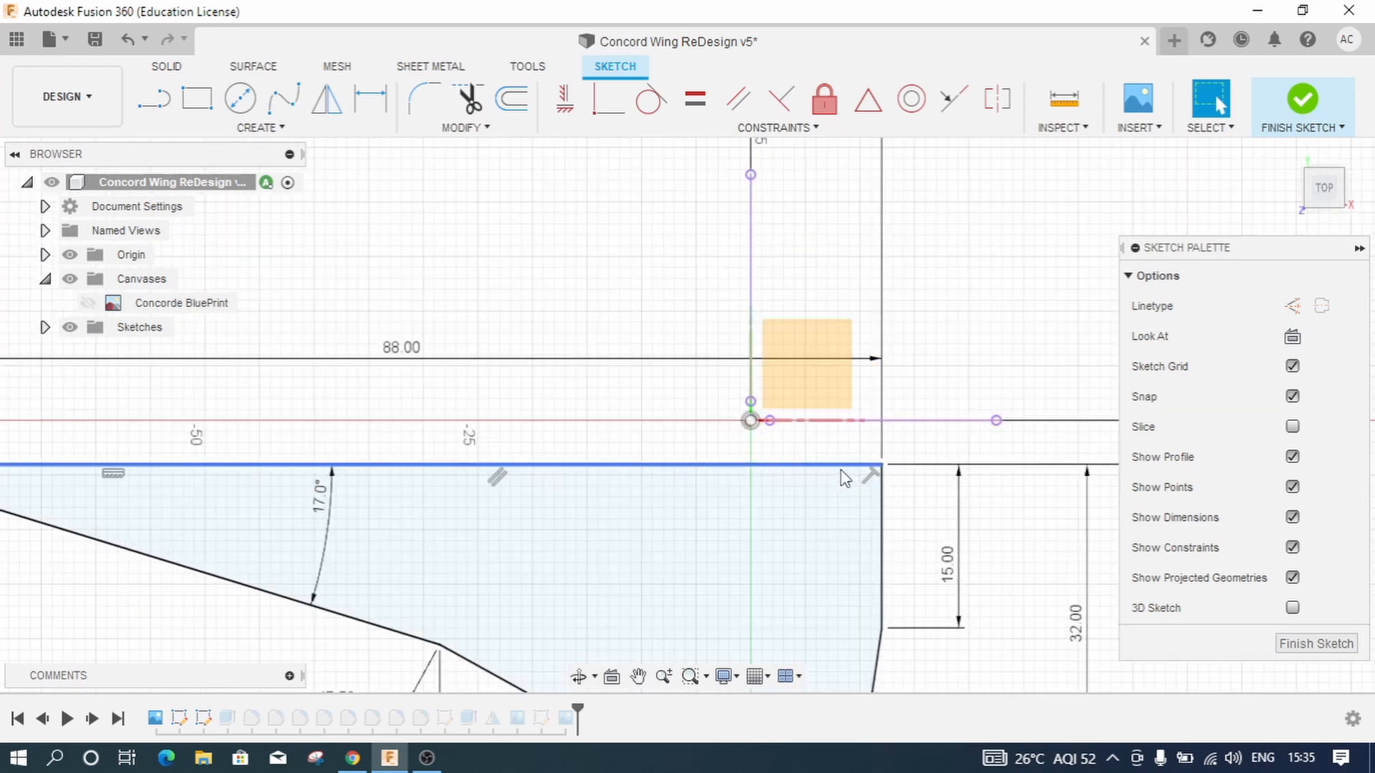
pyautogui.scroll(-5, 845, 478)
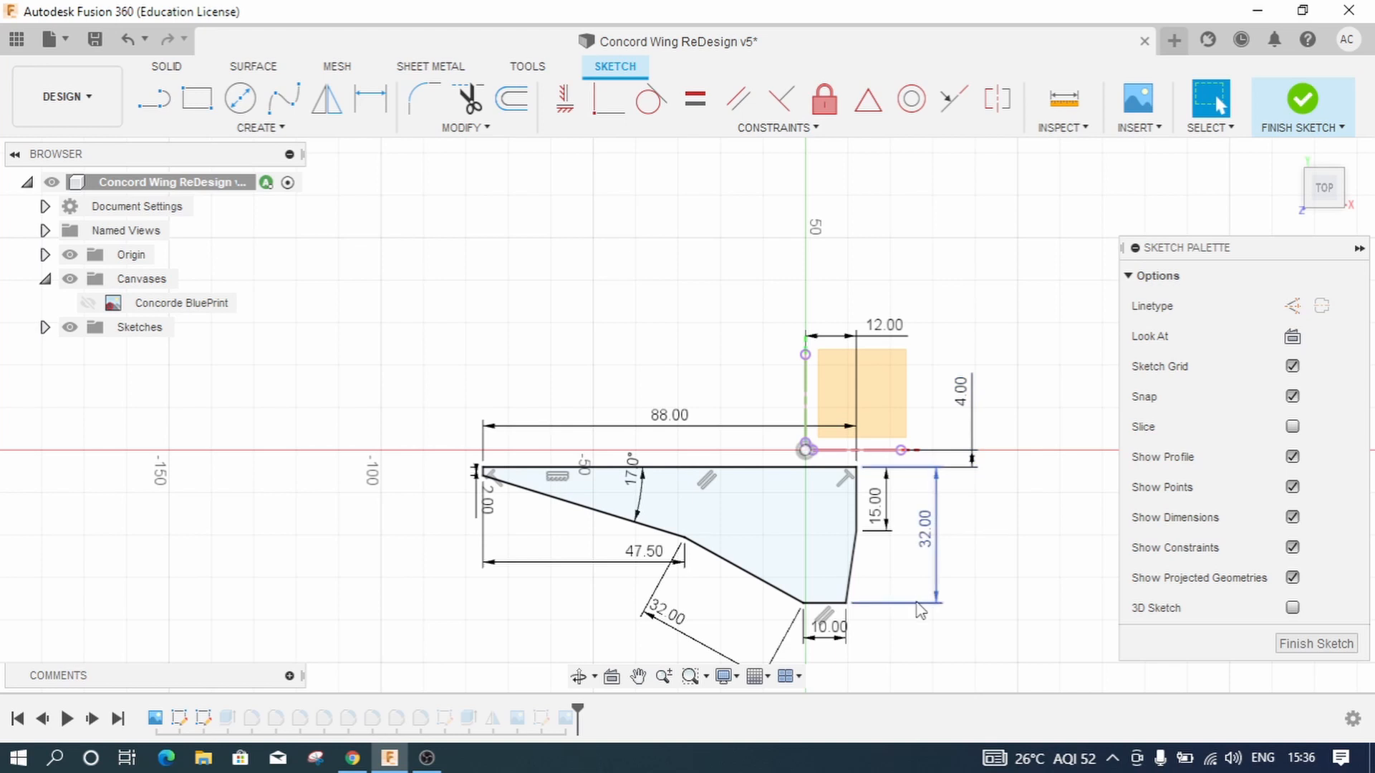
pyautogui.click(1297, 109)
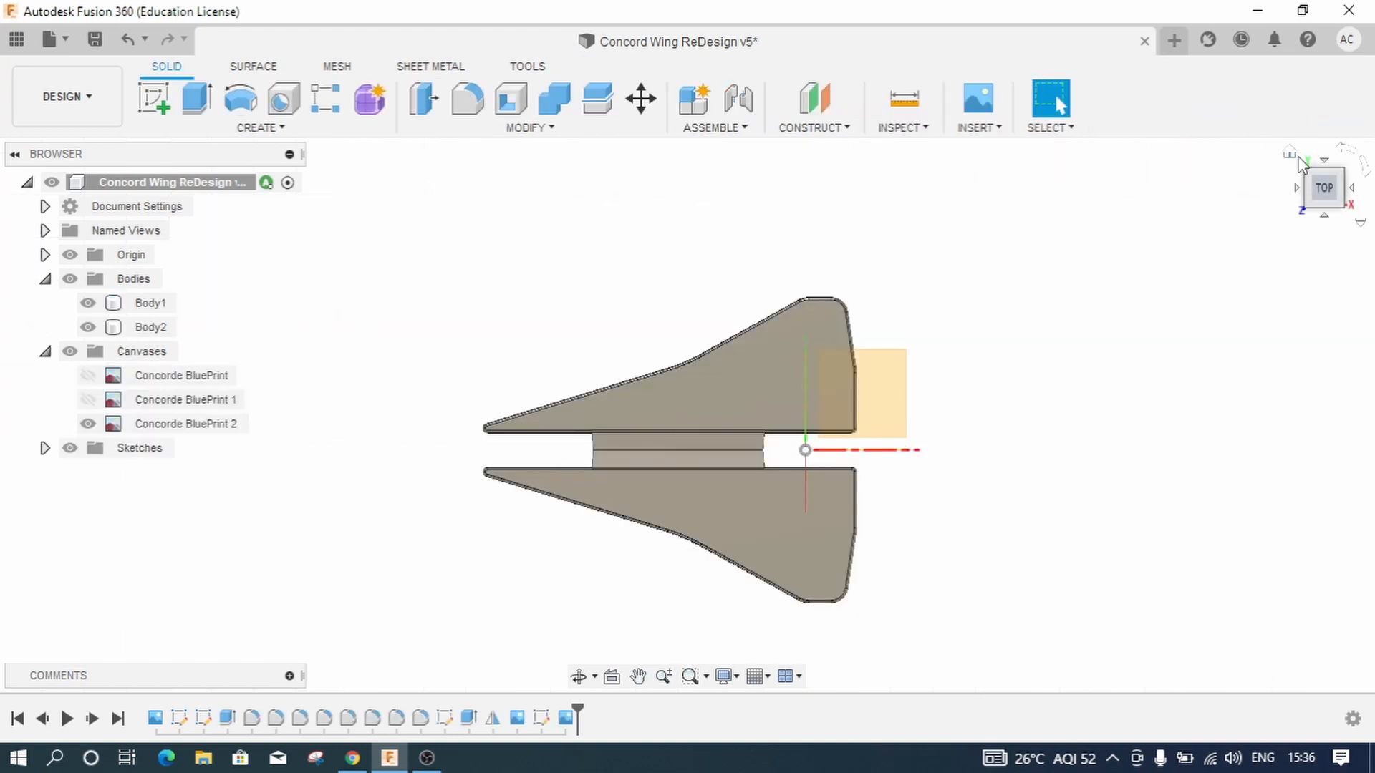
# Step: Calibrate the Concorde BluePrint 2 canvas between the front view's wingtips so its span matches the wing bodies
pyautogui.click(1291, 156)
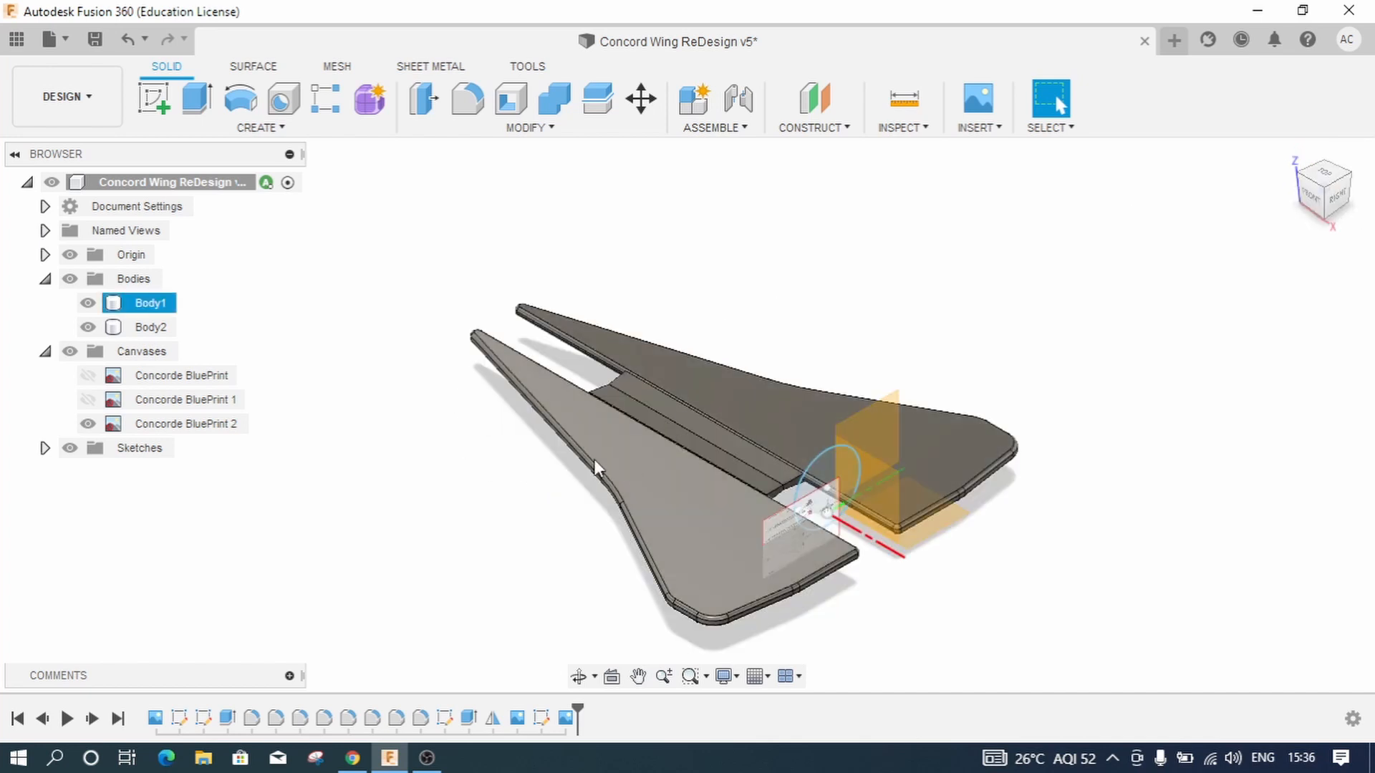
pyautogui.click(188, 427)
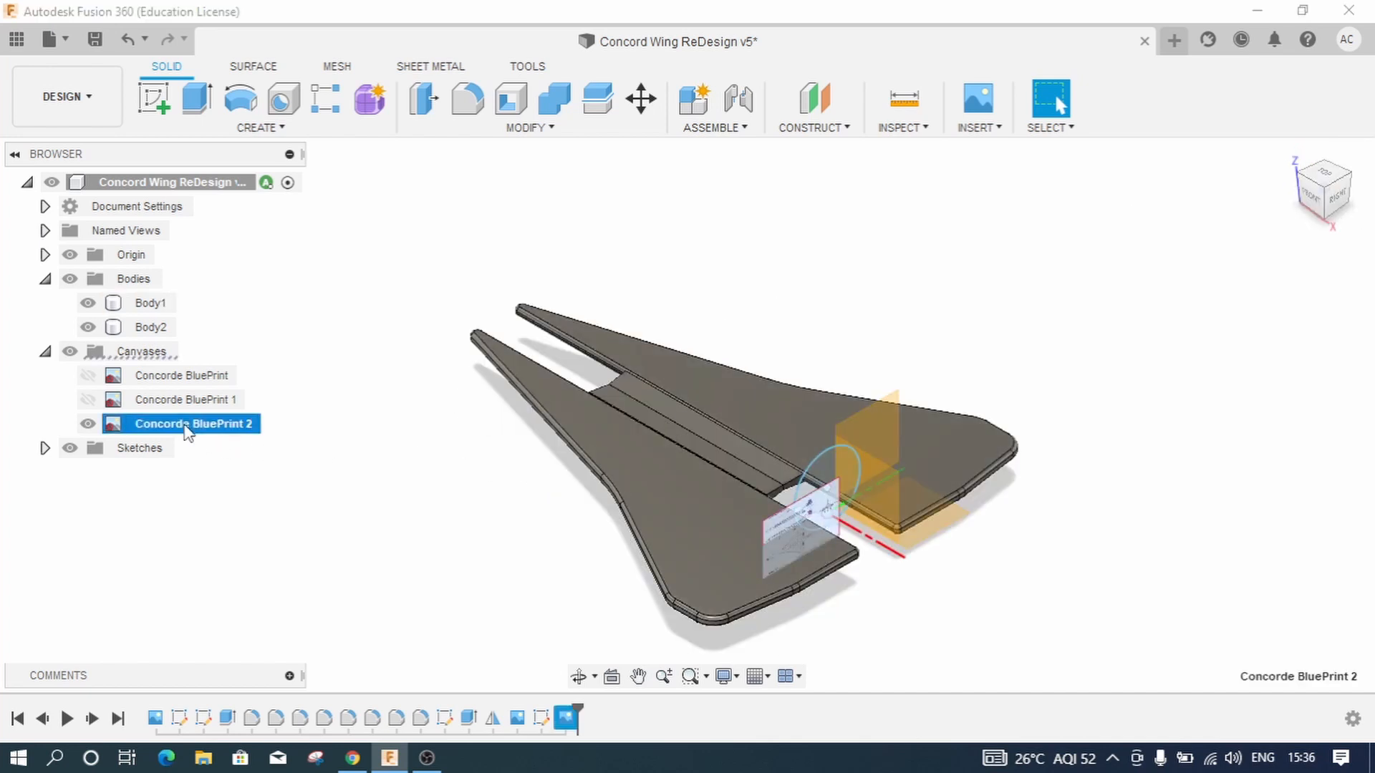
pyautogui.rightClick(187, 428)
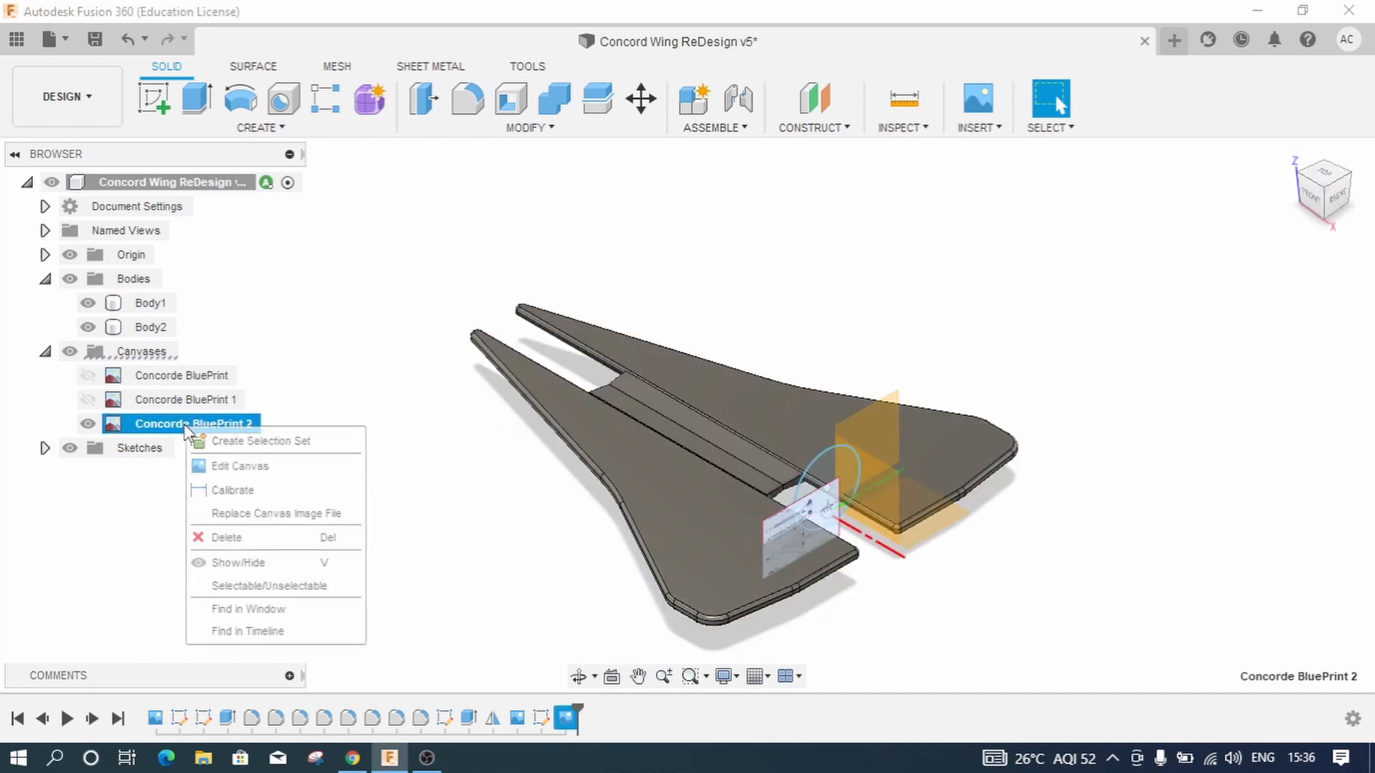
pyautogui.click(237, 491)
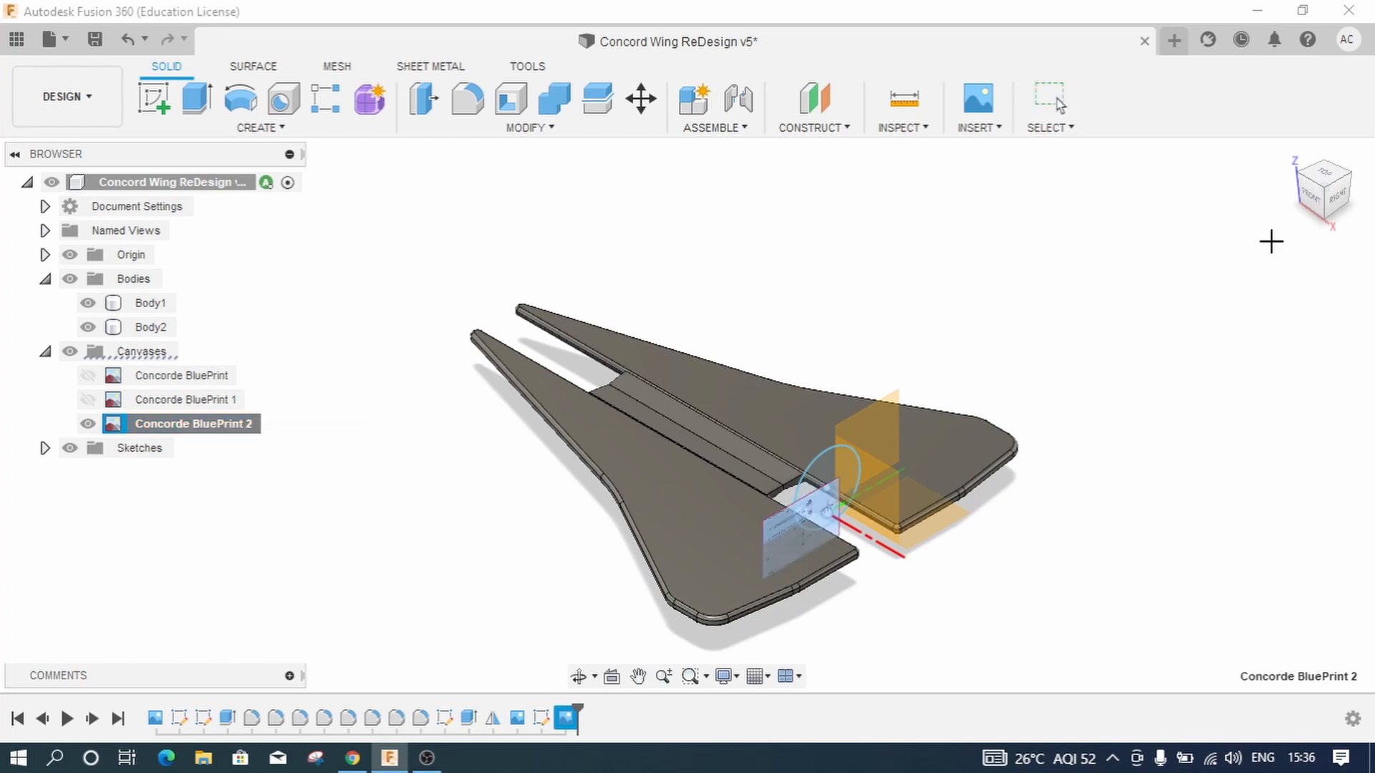
pyautogui.click(1341, 201)
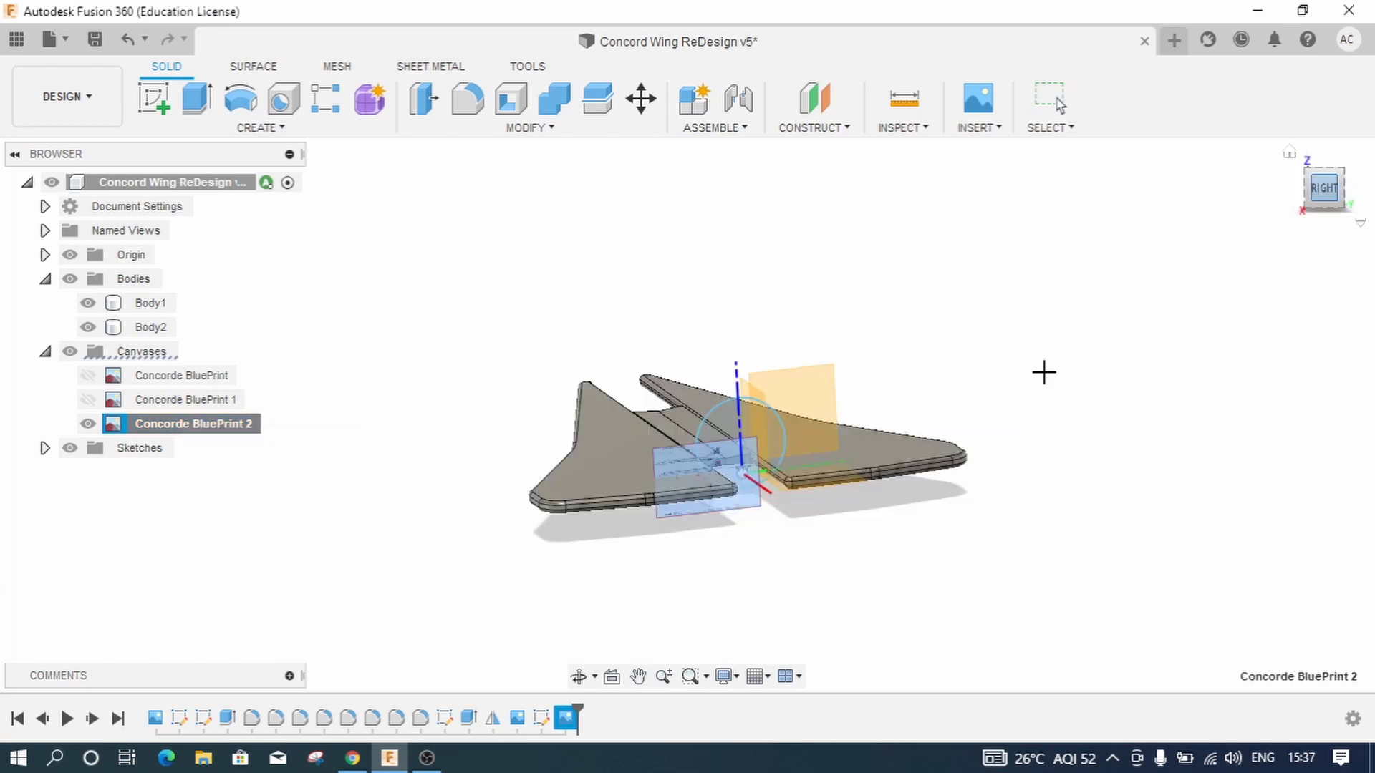
pyautogui.scroll(10, 683, 469)
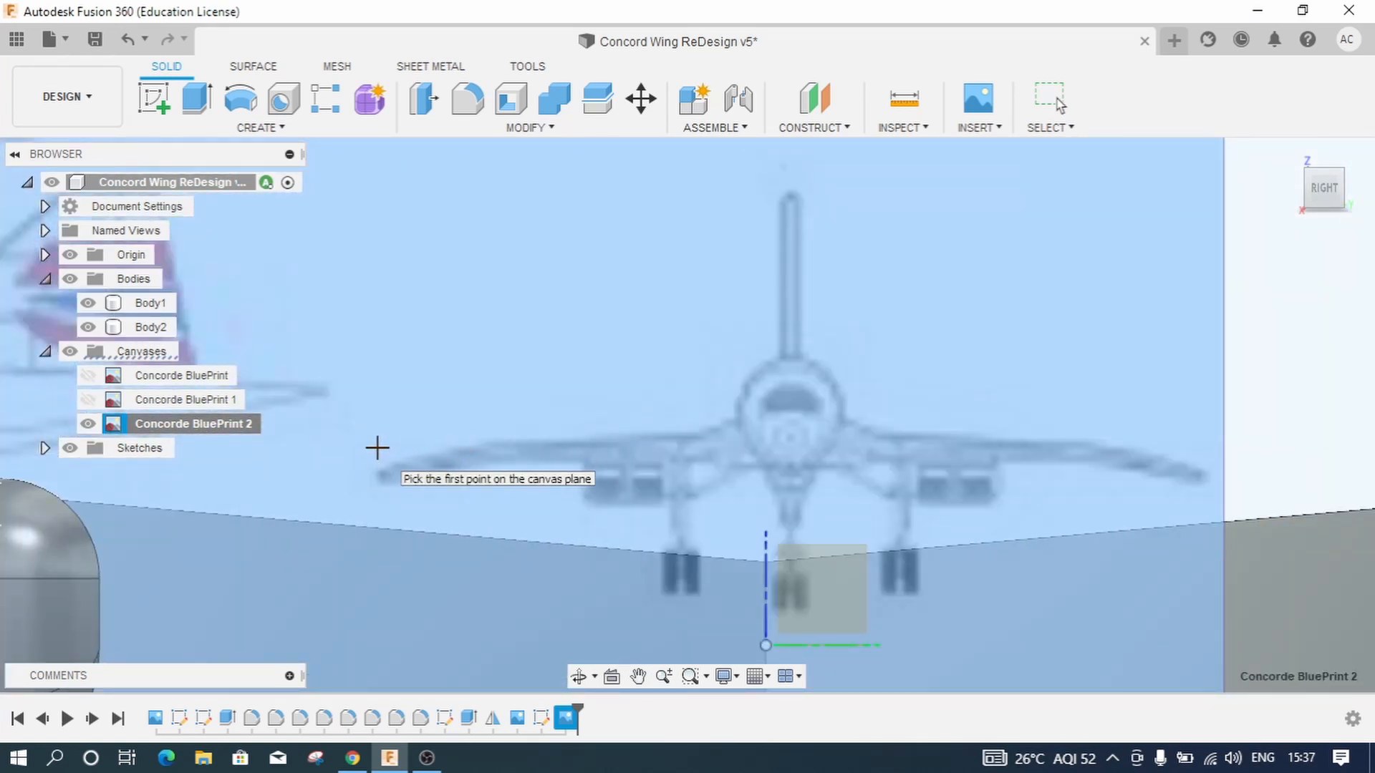
pyautogui.click(377, 449)
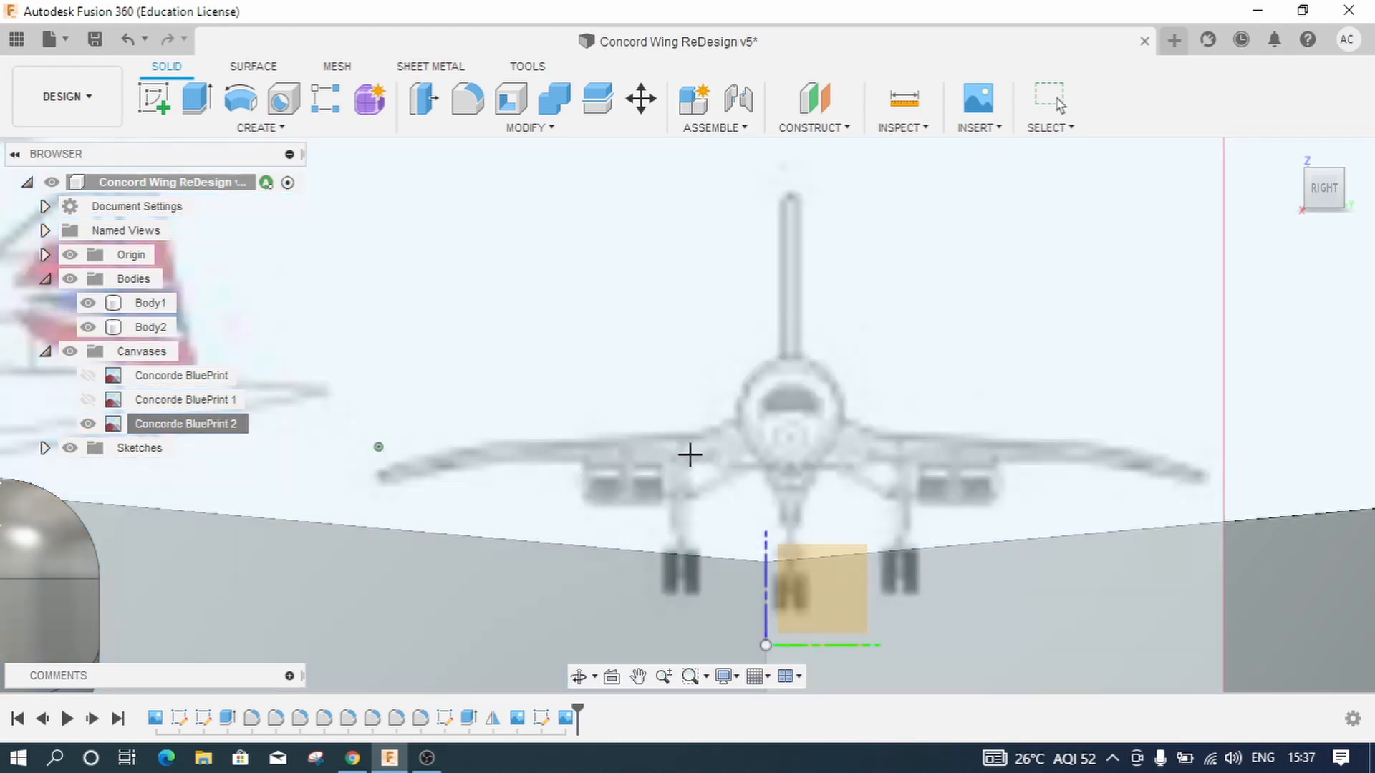
pyautogui.click(1202, 444)
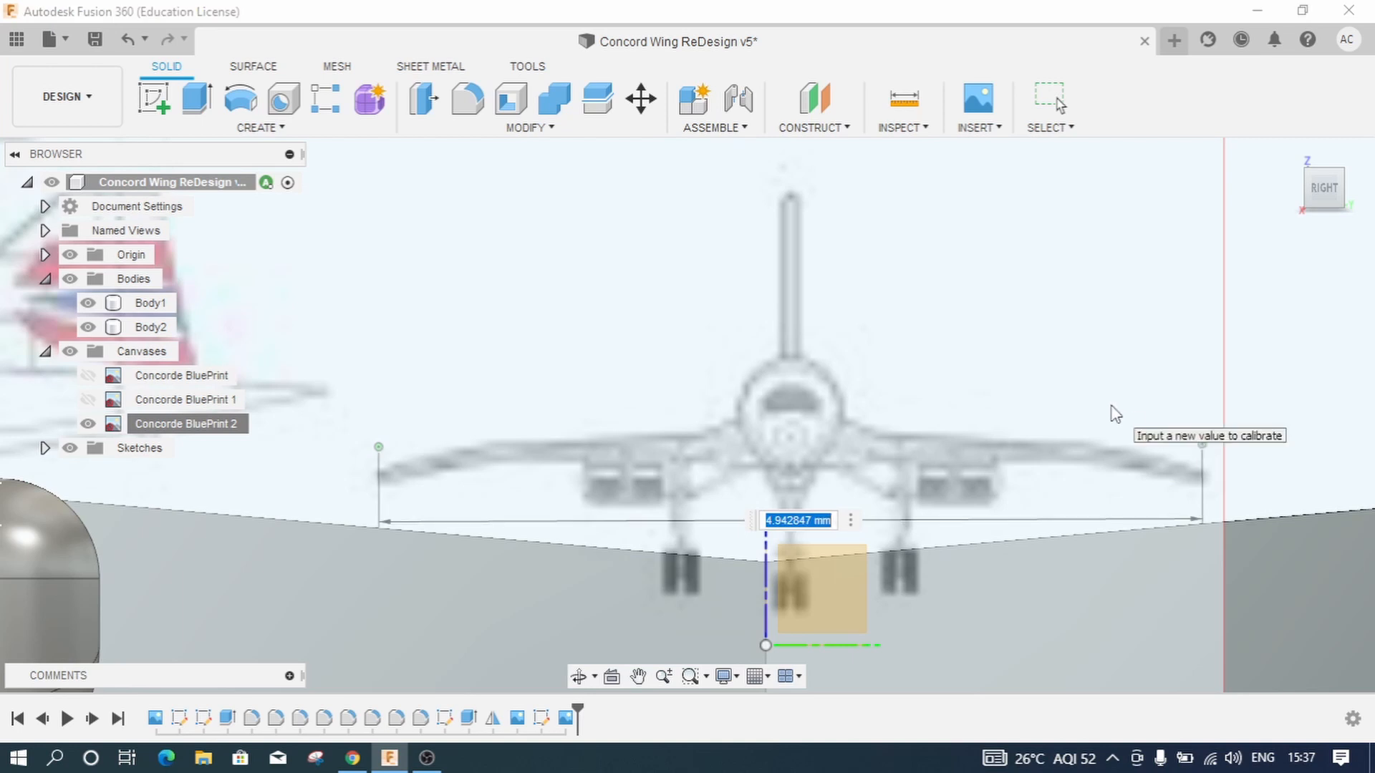
pyautogui.write('50')
pyautogui.press('Return')
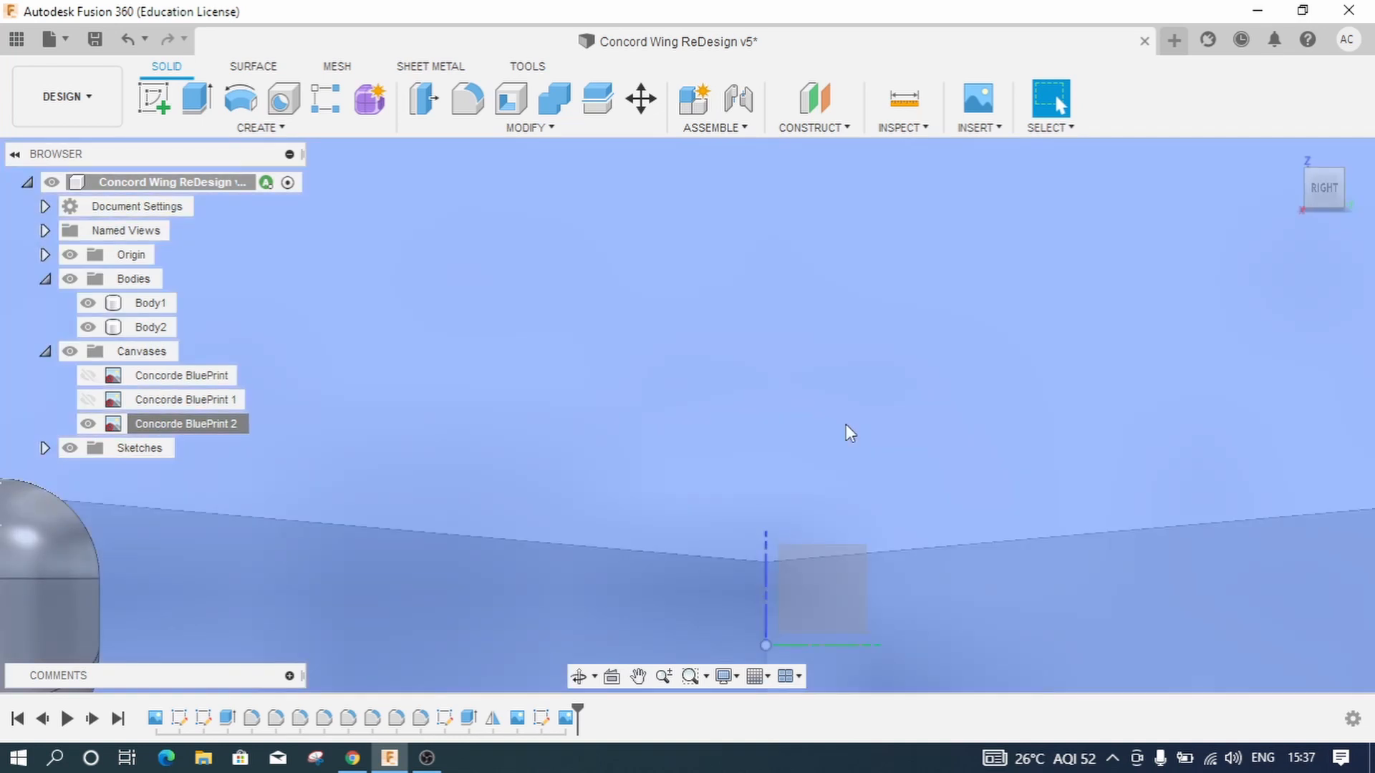
# Step: Edit the Concorde BluePrint 2 canvas and set its X distance to -83.5 mm to centre the front view on the vertical axis
pyautogui.scroll(-5, 845, 432)
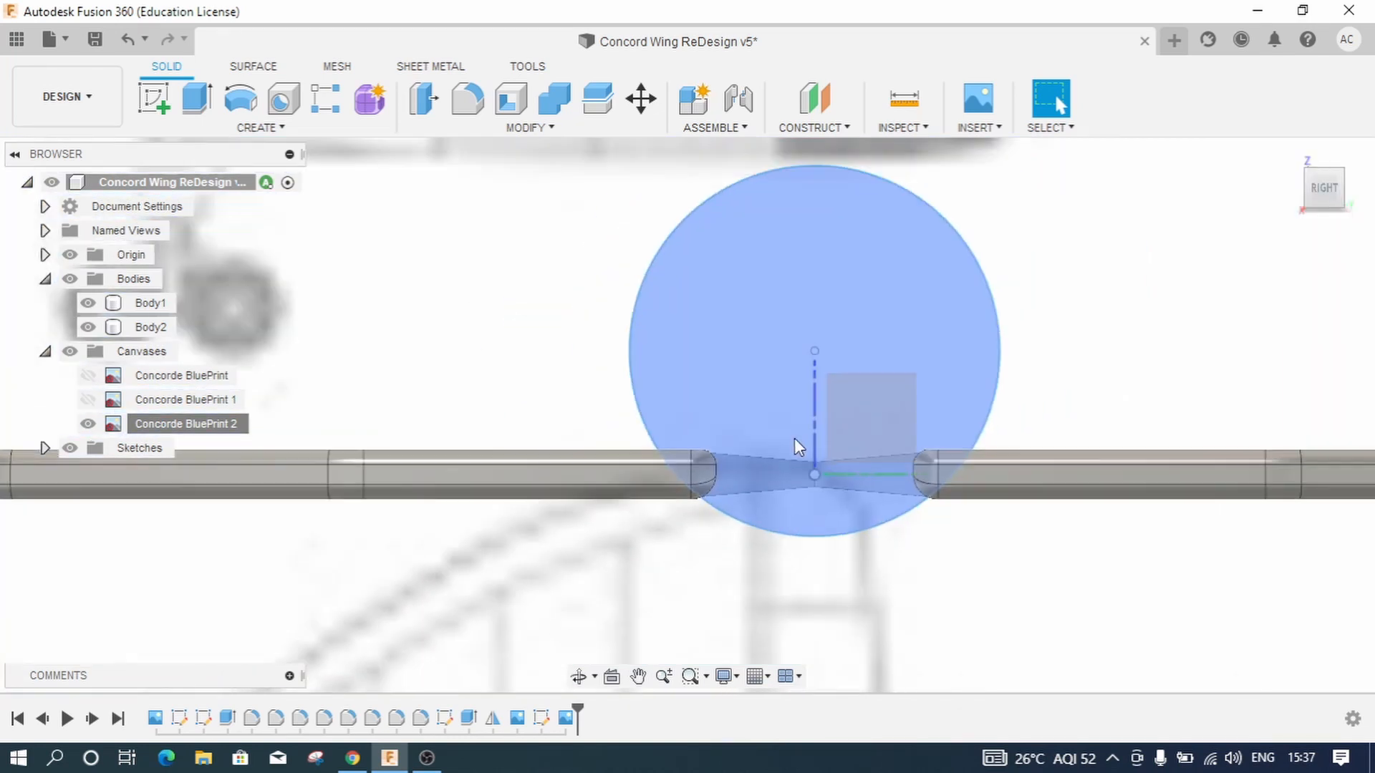
pyautogui.scroll(-6, 796, 444)
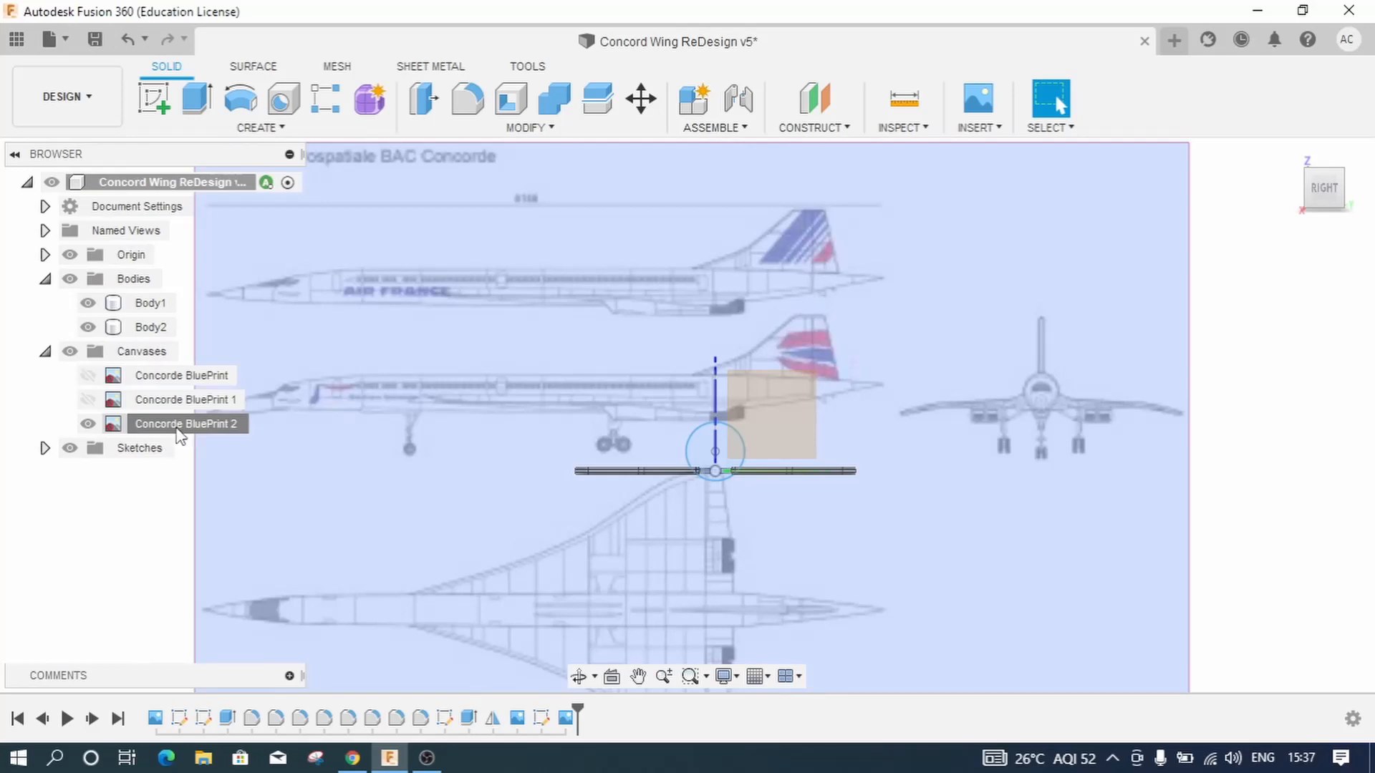
pyautogui.rightClick(178, 431)
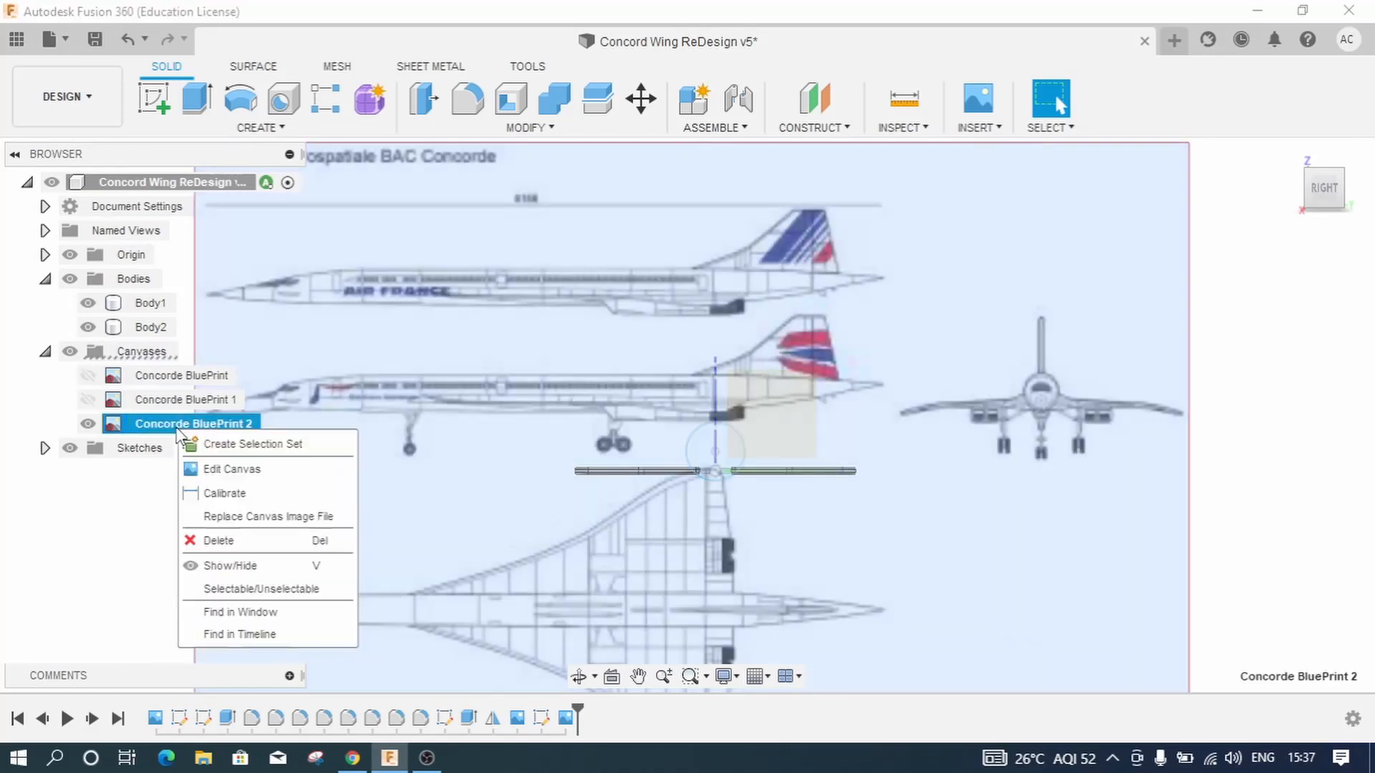
pyautogui.click(230, 467)
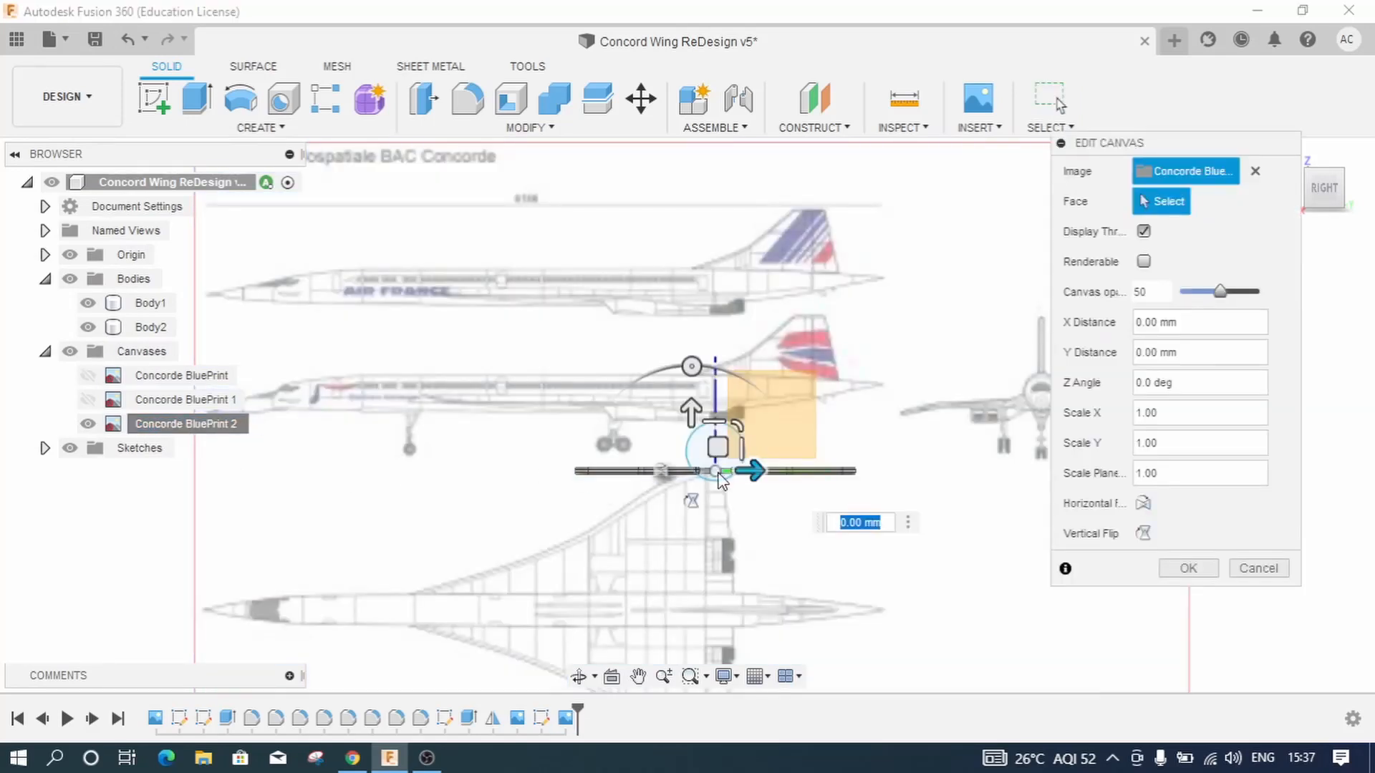
pyautogui.moveTo(741, 470); pyautogui.dragTo(439, 470)
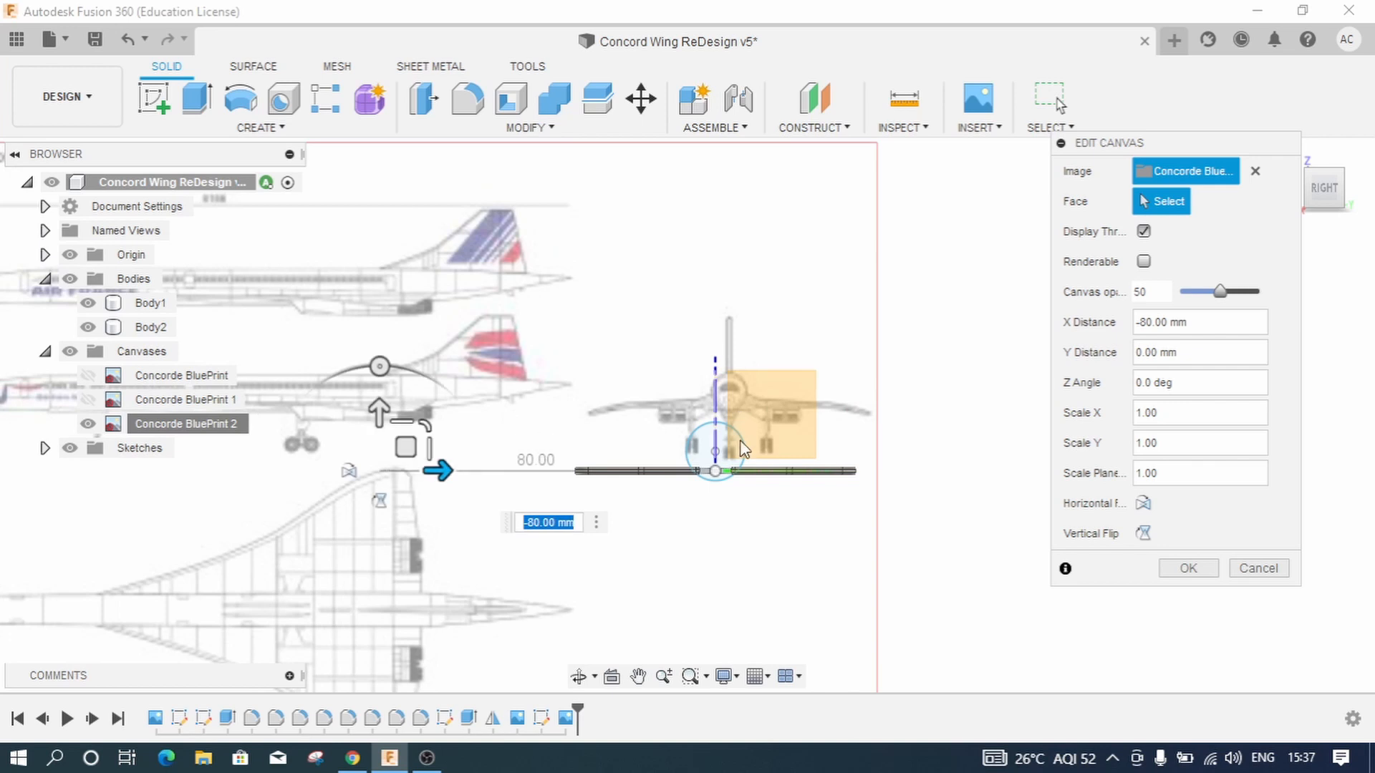
pyautogui.click(541, 524)
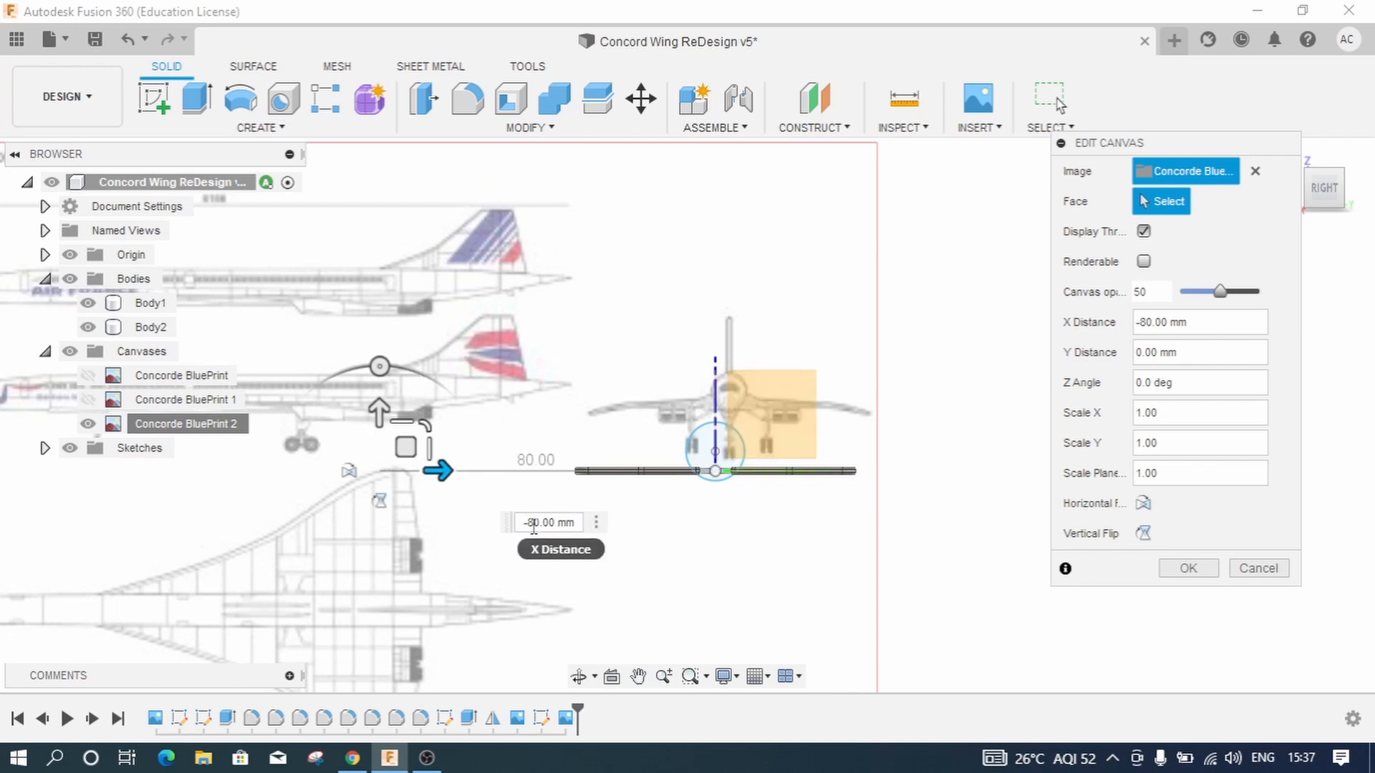
pyautogui.press('BackSpace')
pyautogui.write('5')
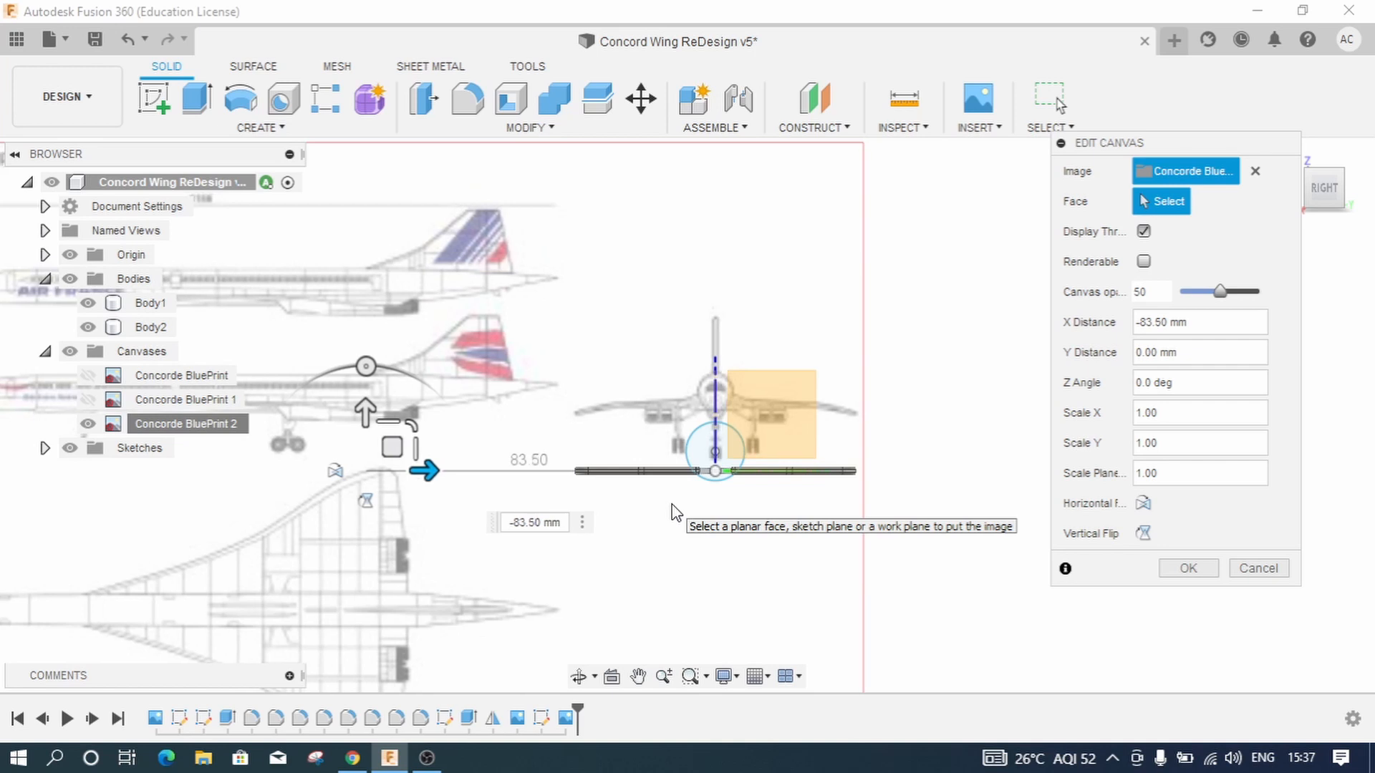
pyautogui.scroll(3, 732, 411)
pyautogui.scroll(3, 737, 442)
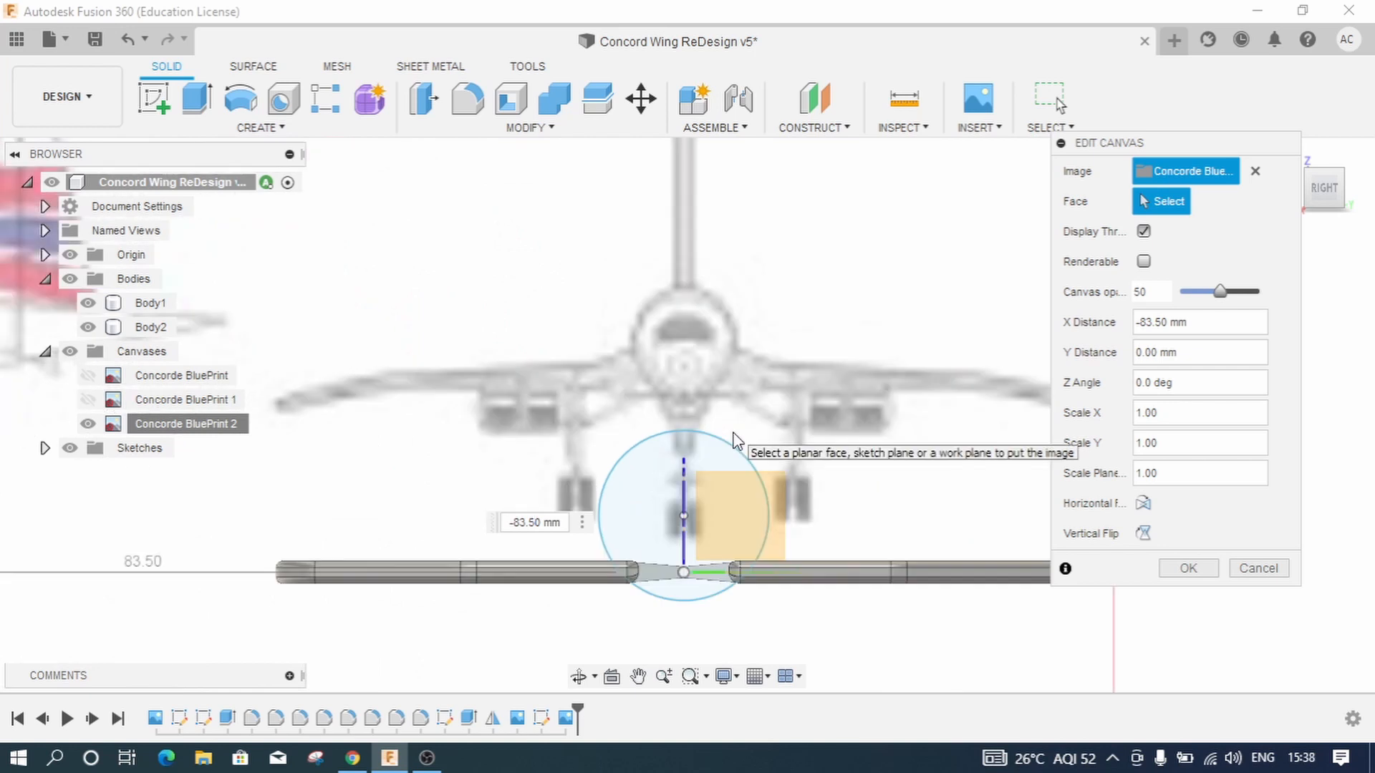
# Step: Lower the canvas to a Y distance of -18 mm to bring the front view's wings near the wing bodies
pyautogui.scroll(-5, 667, 427)
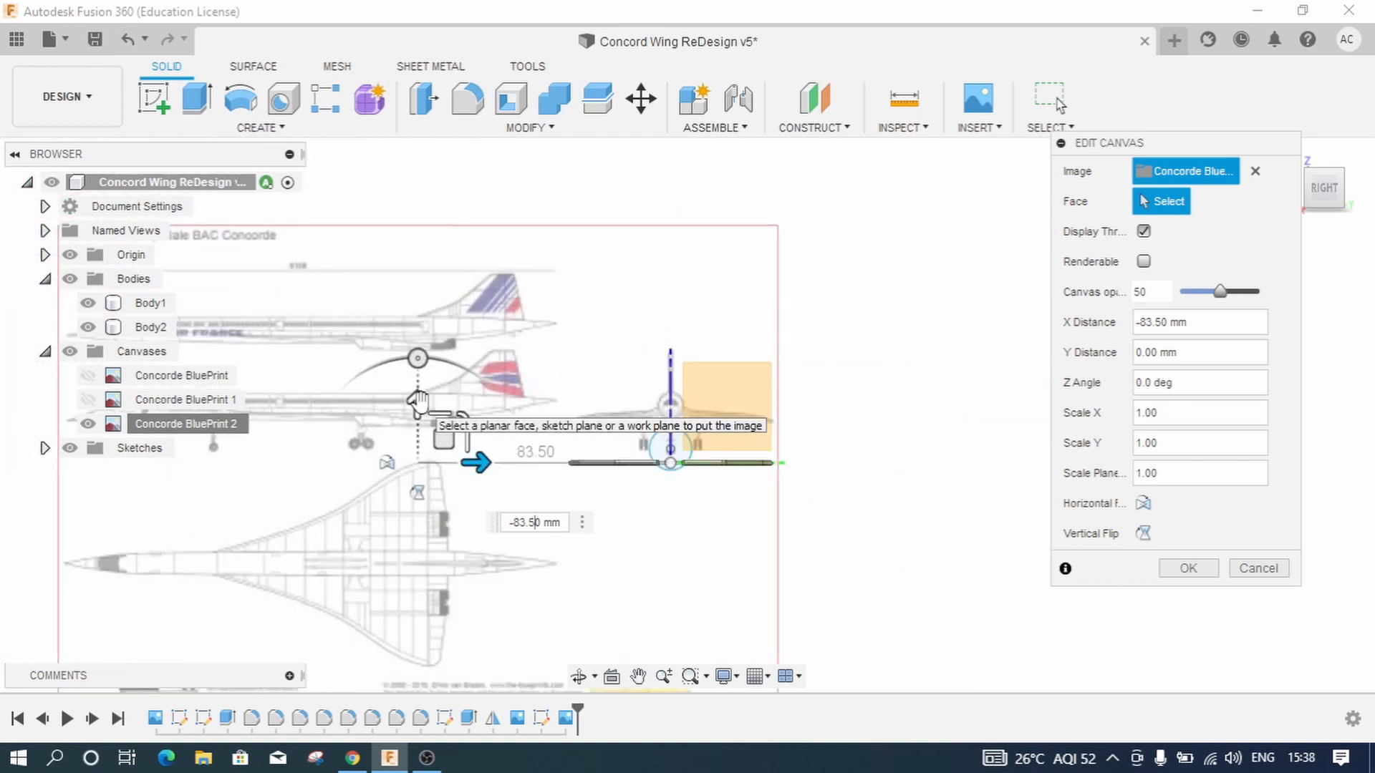
pyautogui.click(416, 412)
pyautogui.moveTo(415, 412); pyautogui.dragTo(415, 458)
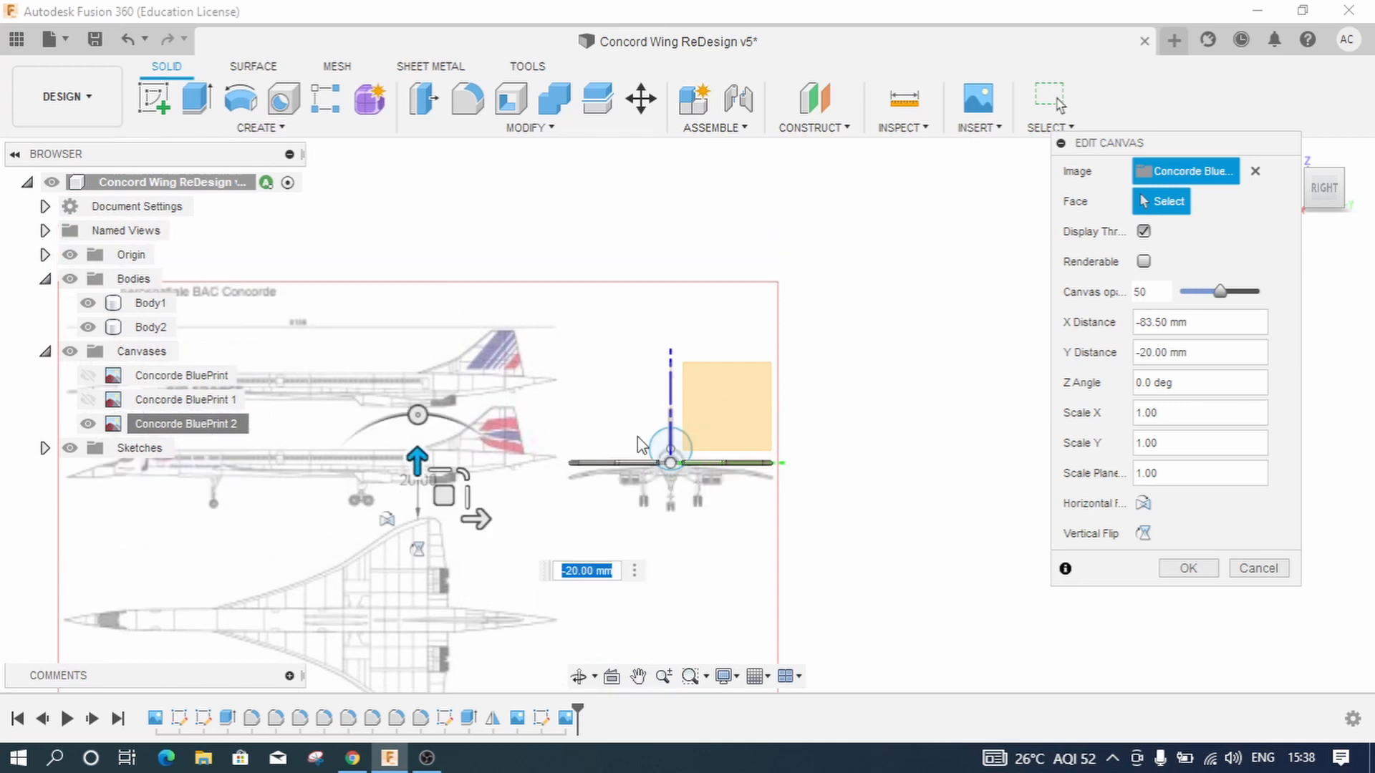
pyautogui.scroll(3, 650, 453)
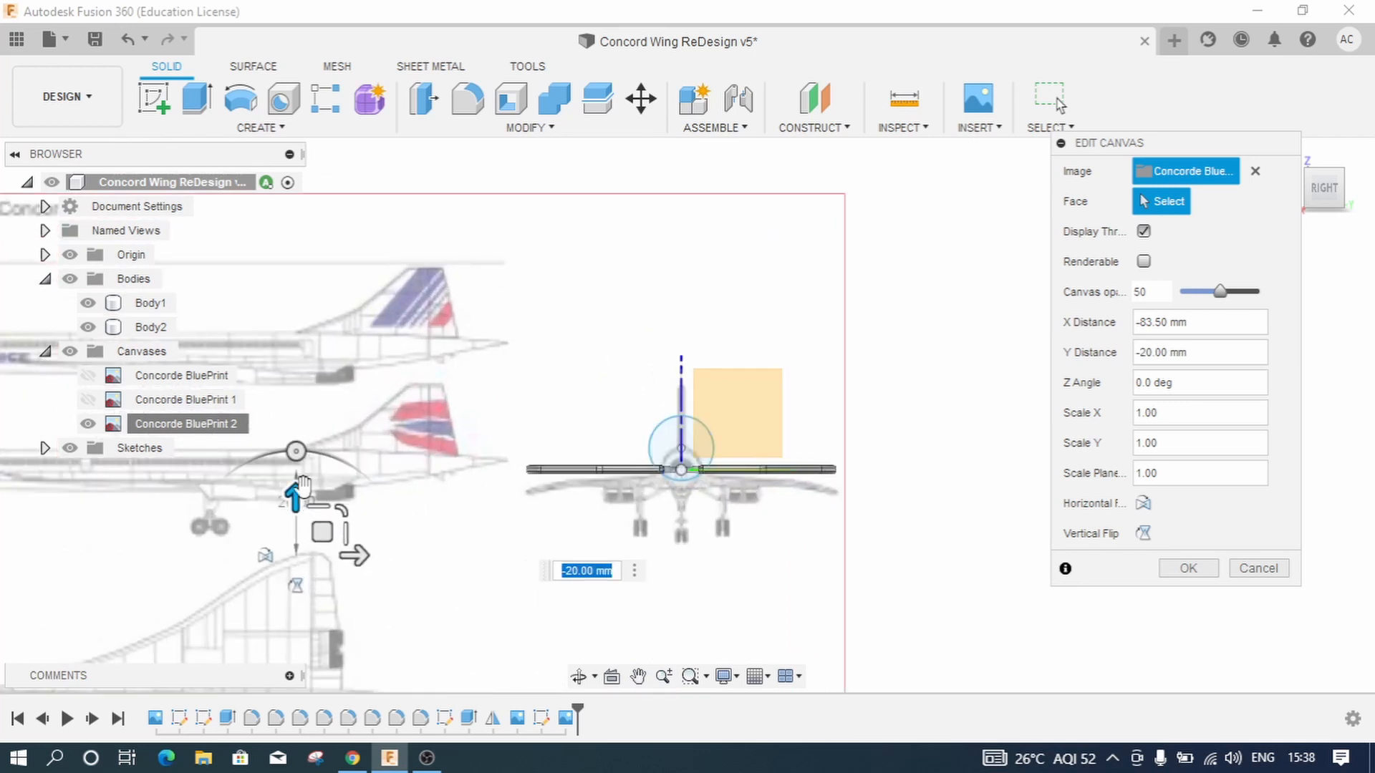
pyautogui.moveTo(295, 494); pyautogui.dragTo(294, 484)
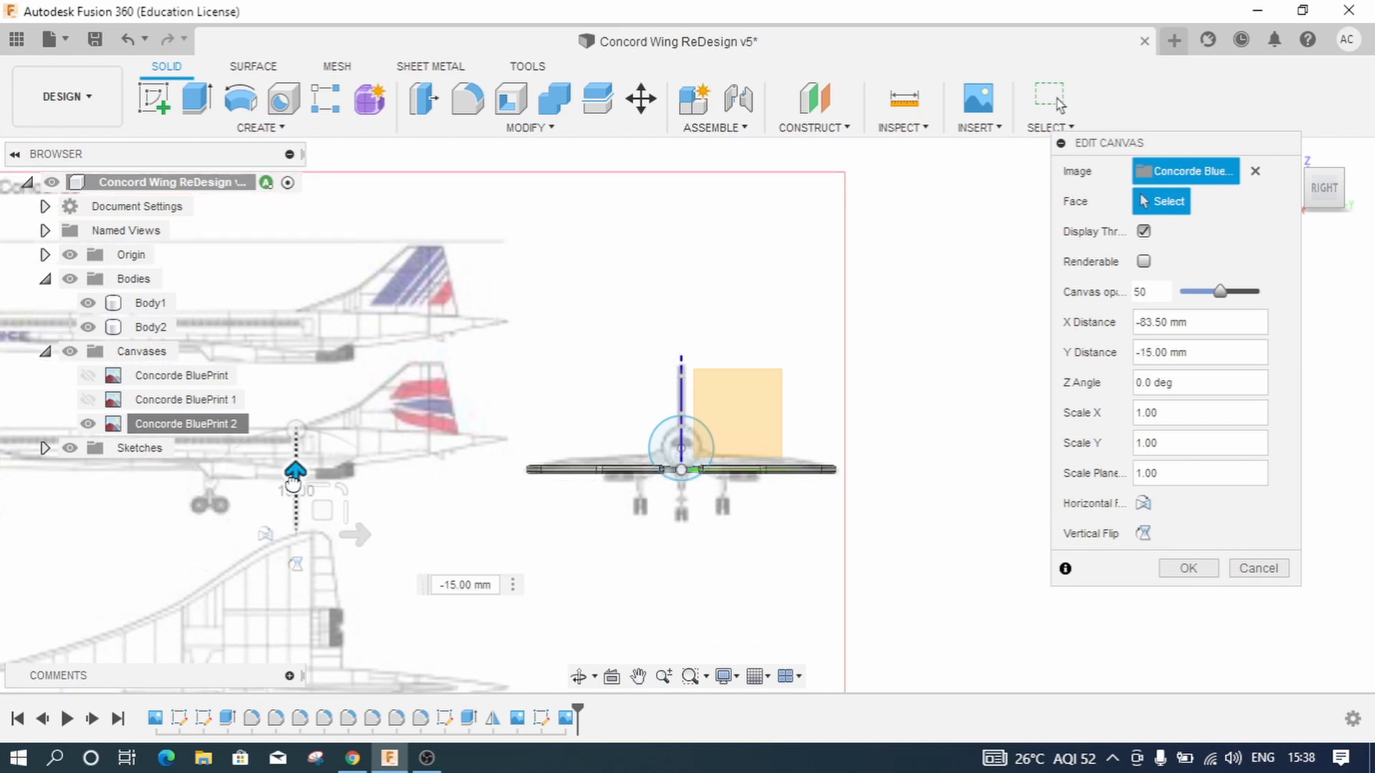
pyautogui.moveTo(294, 484); pyautogui.dragTo(293, 487)
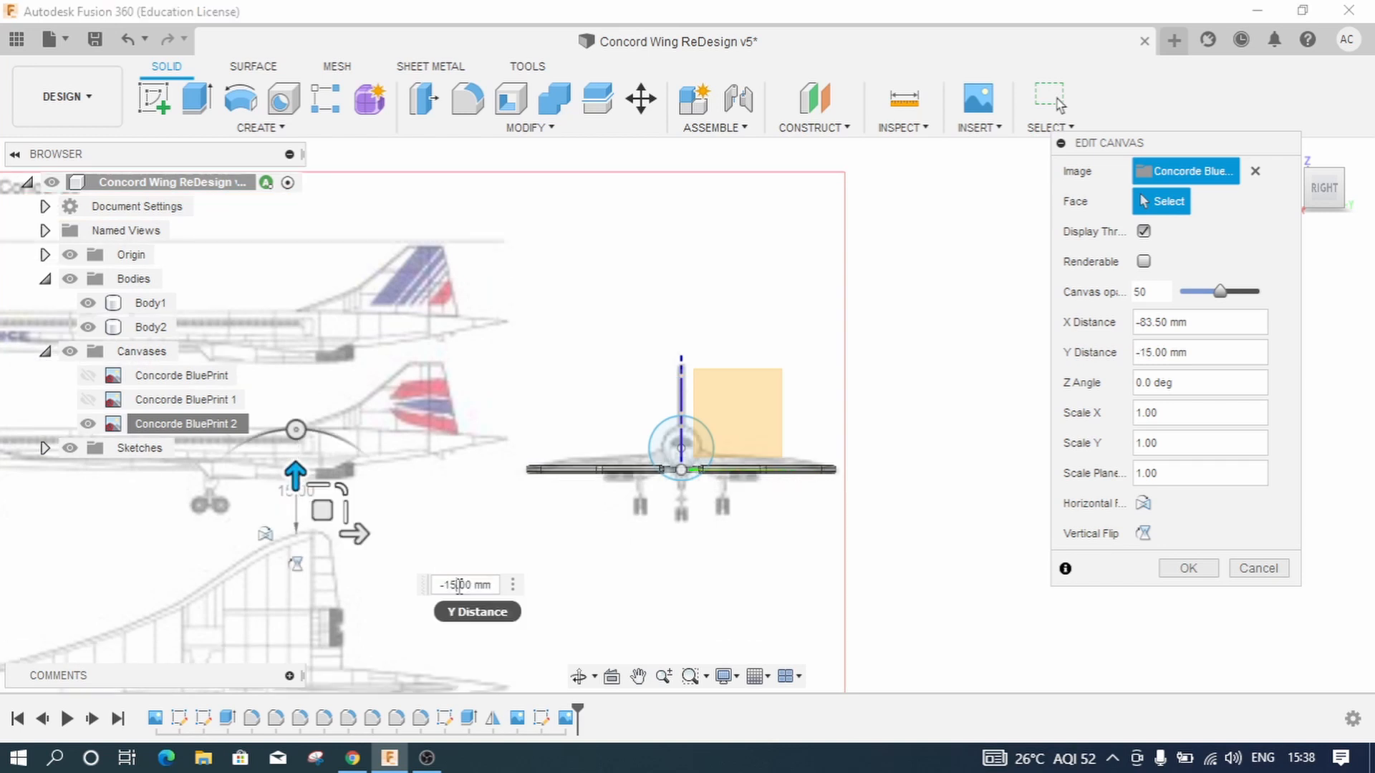
pyautogui.press('BackSpace')
pyautogui.write('8')
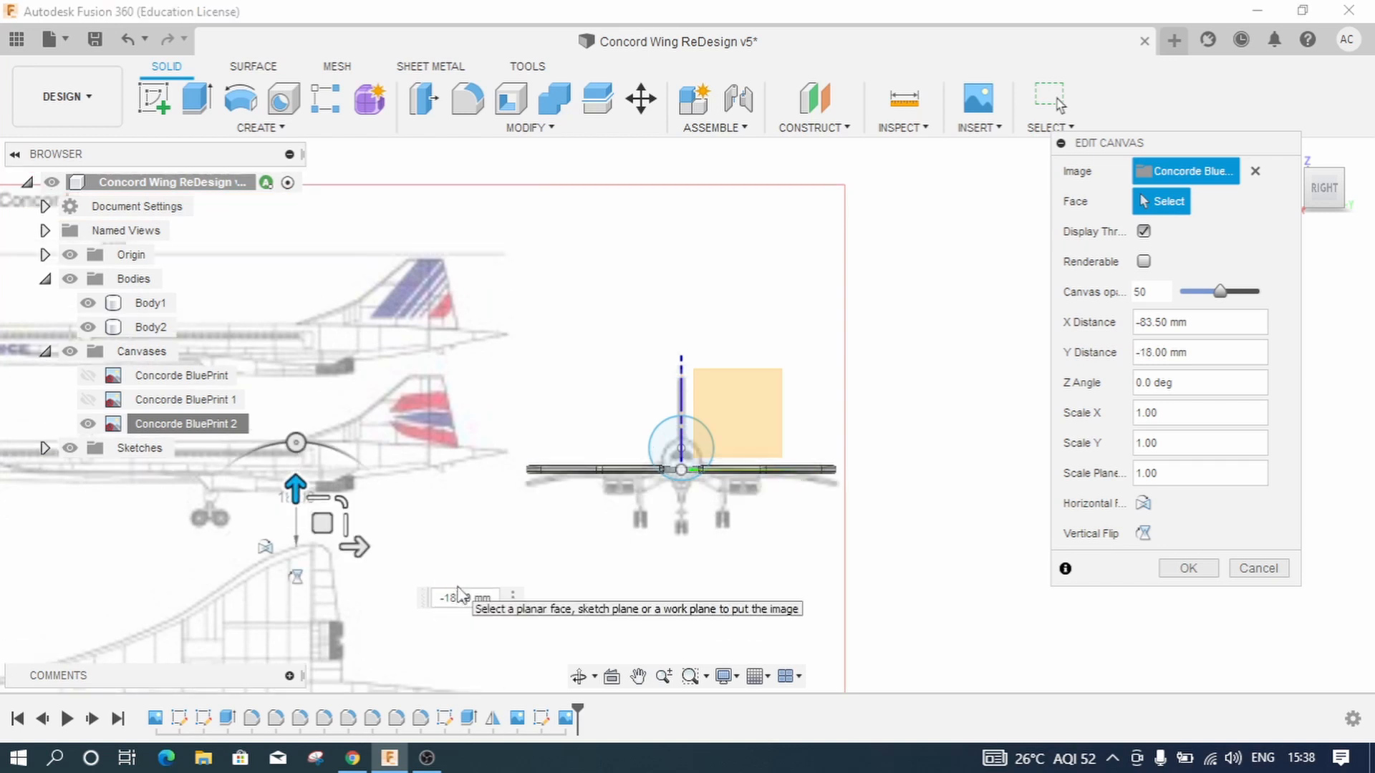
pyautogui.scroll(5, 716, 471)
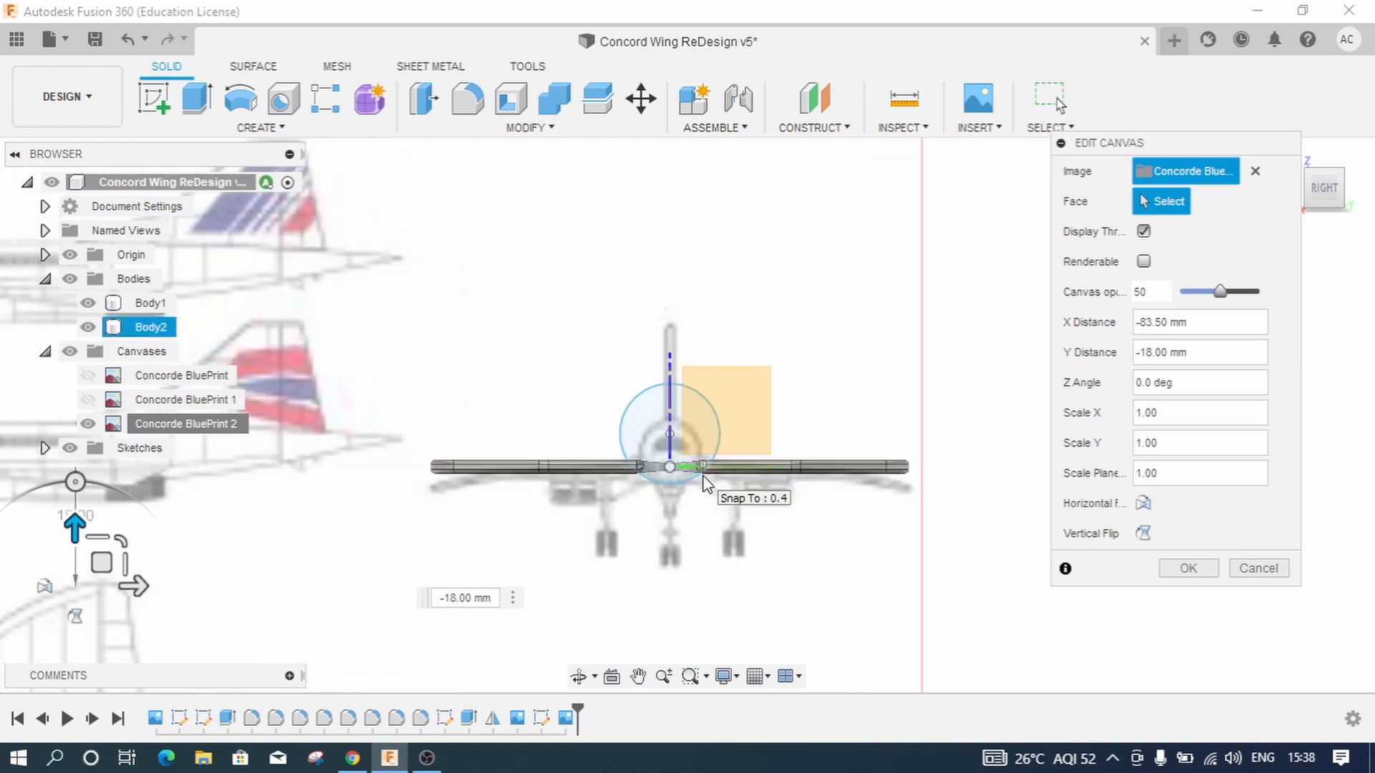
pyautogui.scroll(-4, 600, 510)
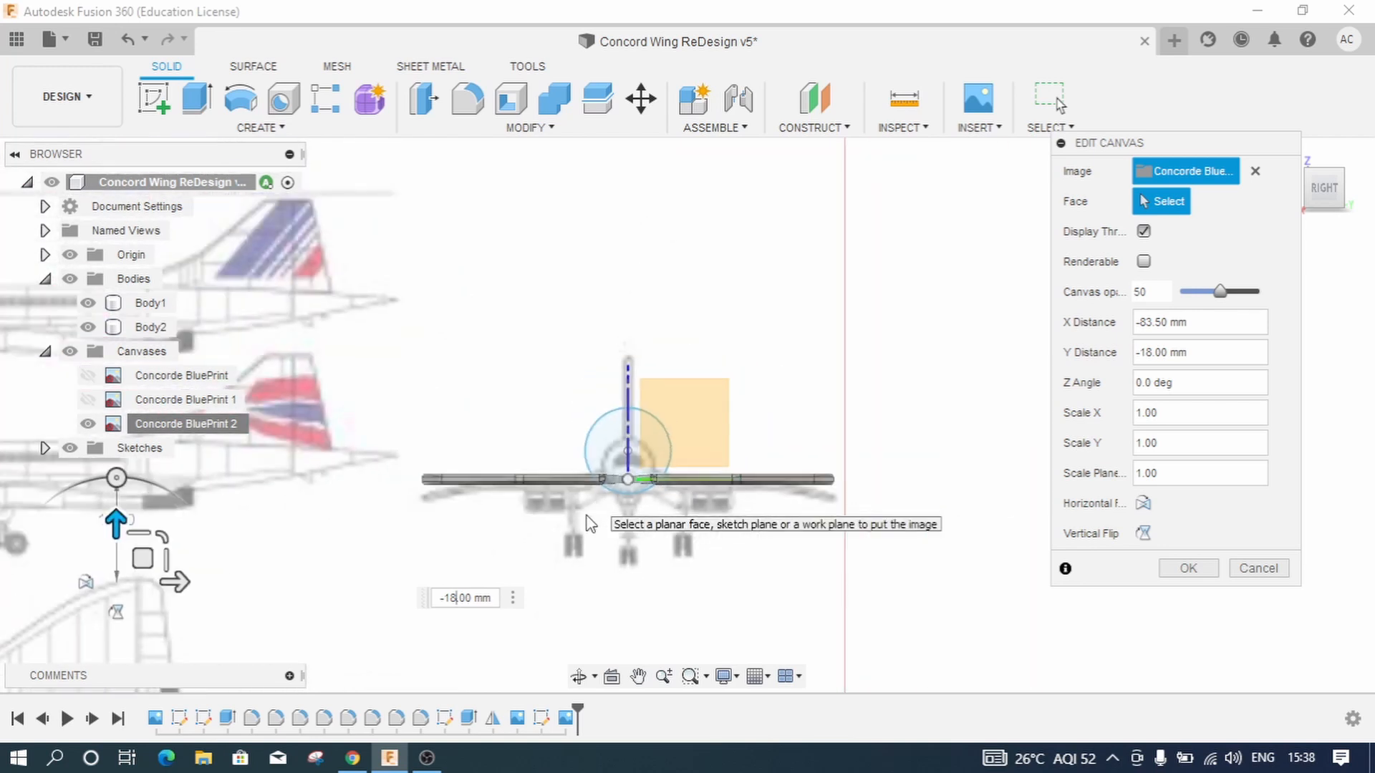
# Step: Try Y distances of -17 mm and -16 mm for the canvas, comparing the front view with the wings and fuselage circle
pyautogui.press('BackSpace')
pyautogui.write('7')
pyautogui.press('Return')
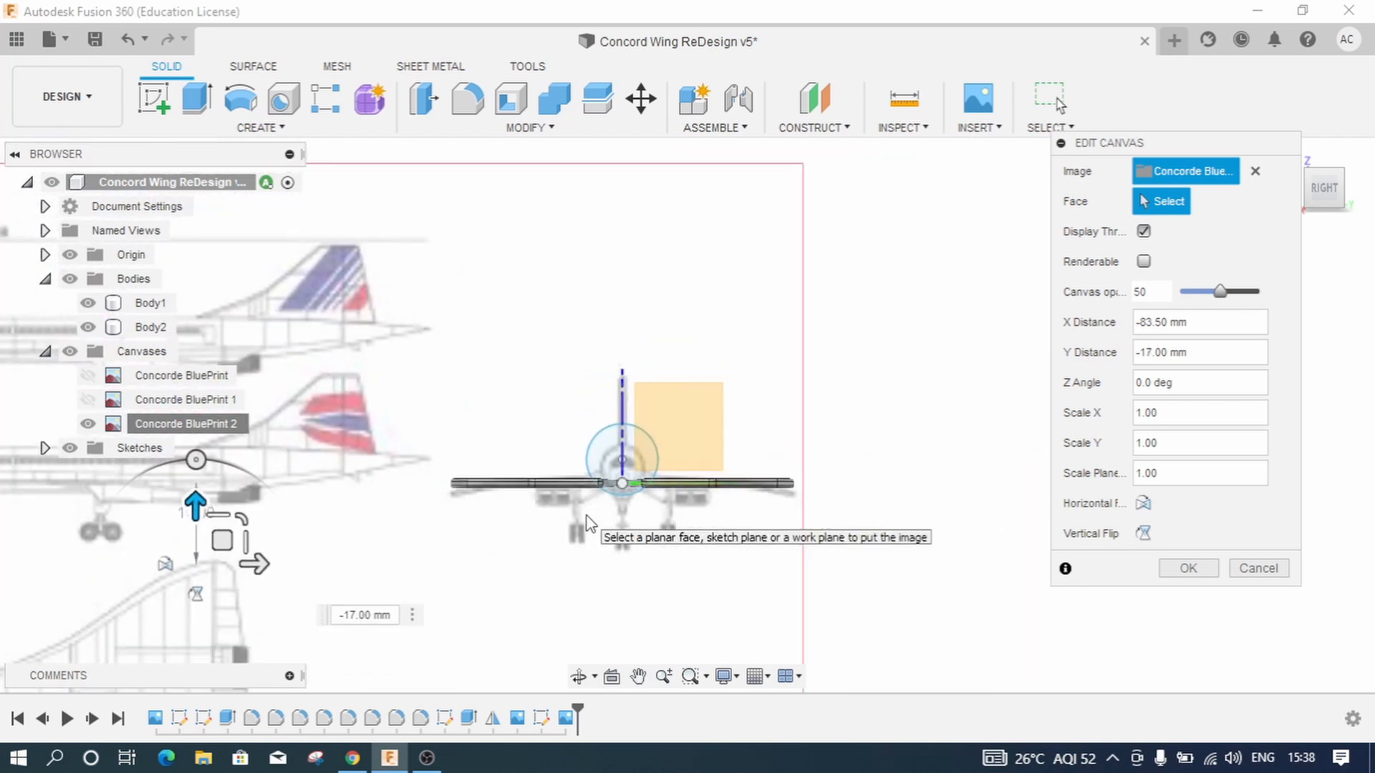
pyautogui.scroll(5, 635, 512)
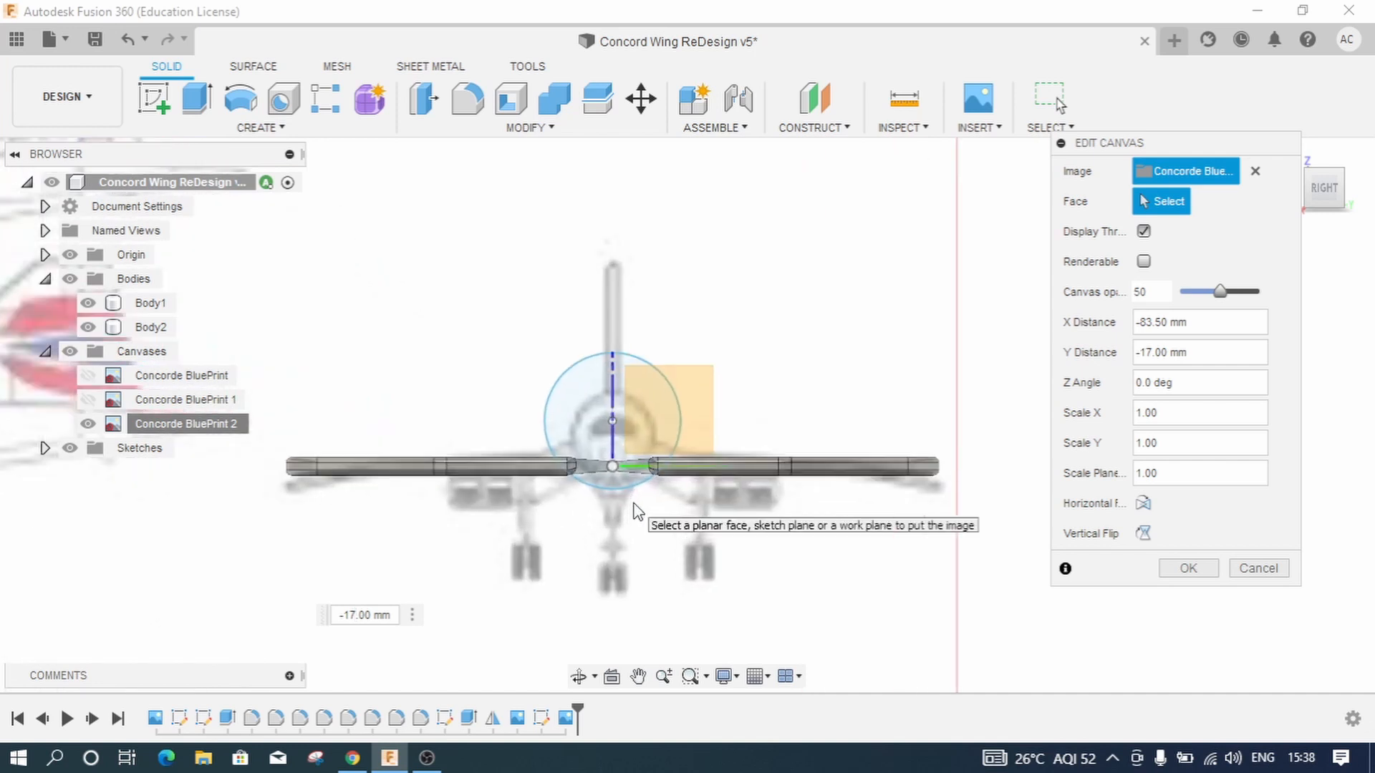
pyautogui.scroll(-3, 634, 510)
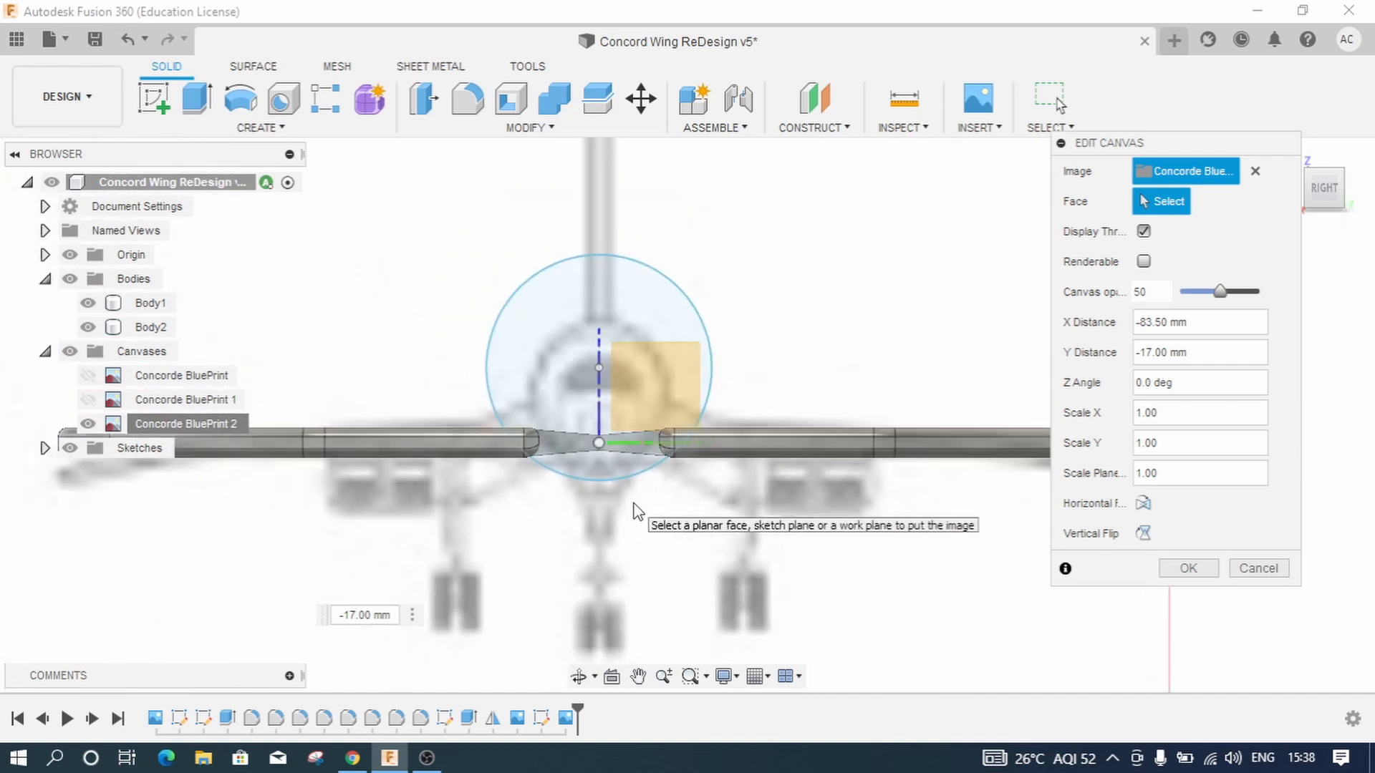
pyautogui.scroll(-2, 634, 511)
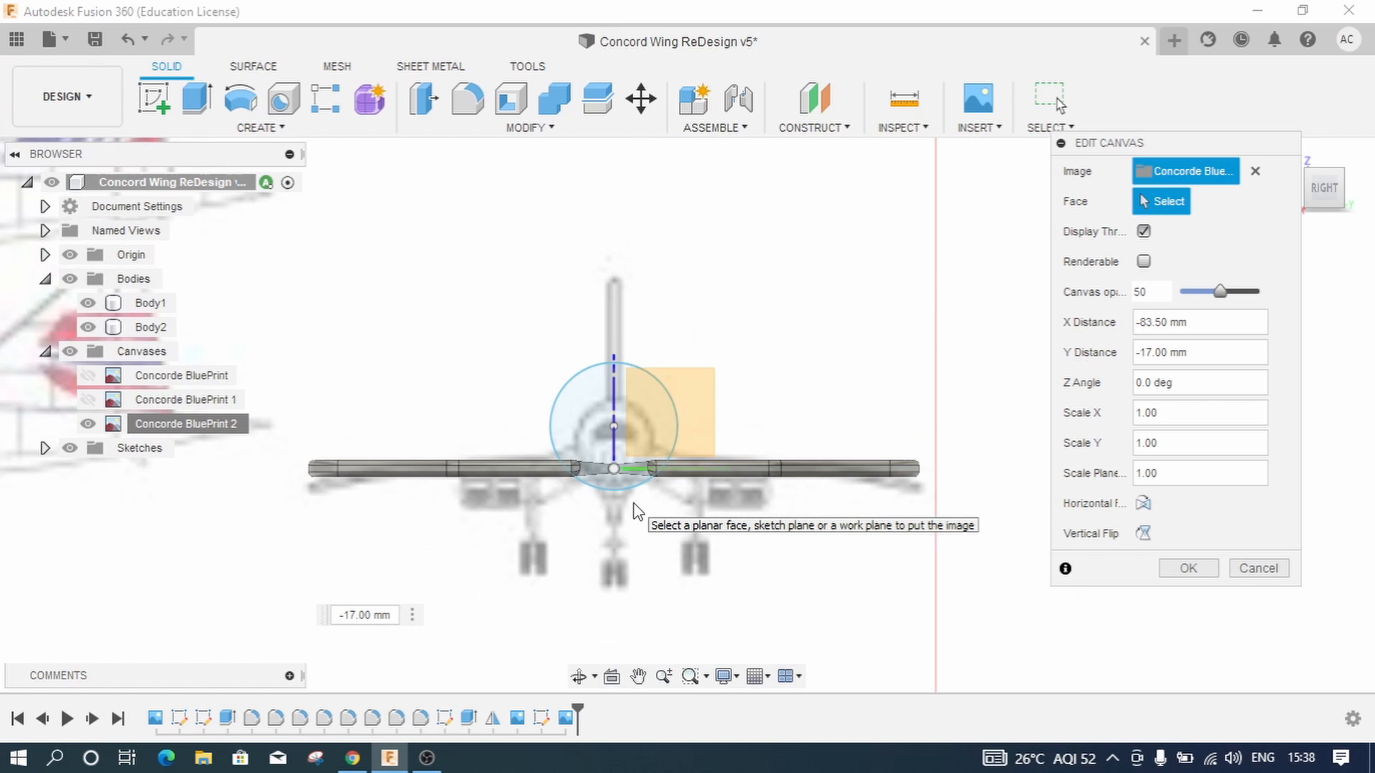
pyautogui.press('BackSpace')
pyautogui.write('6')
pyautogui.press('Return')
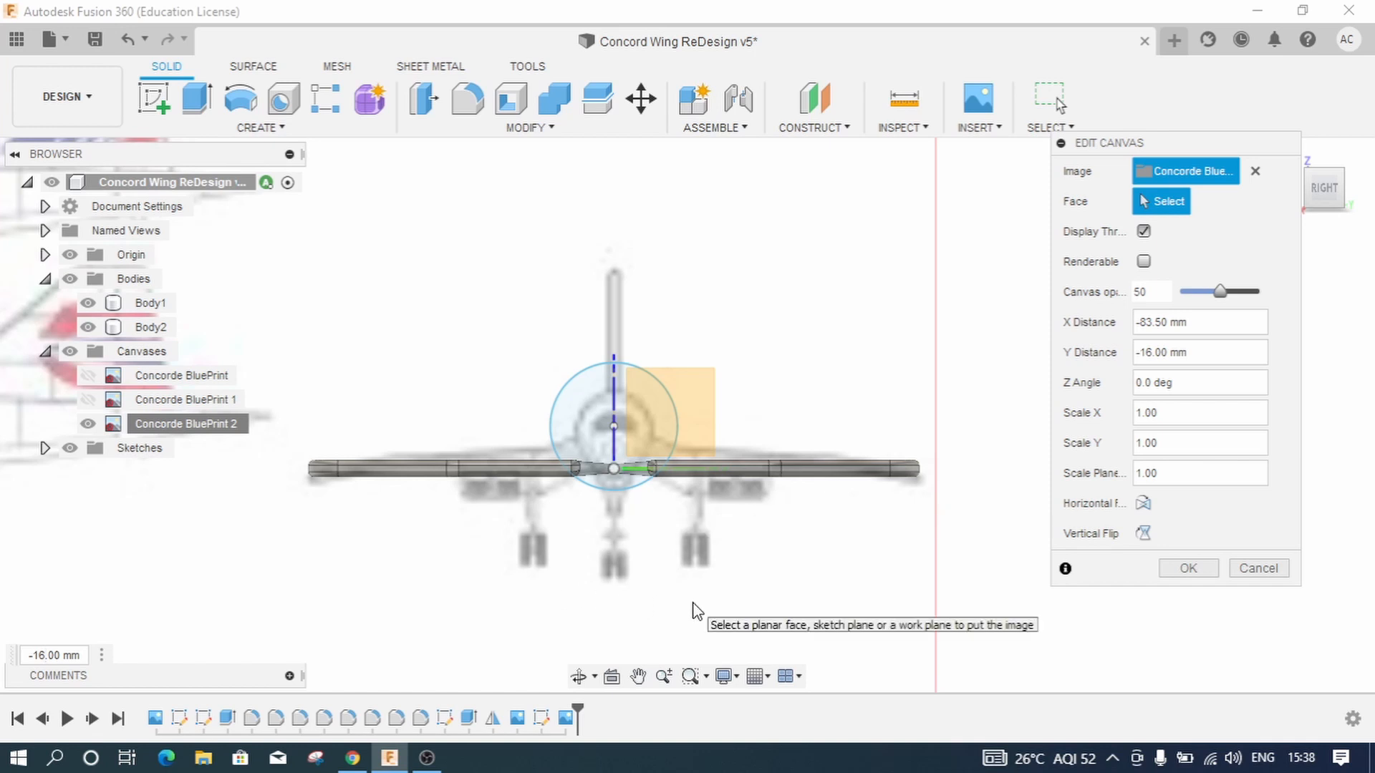
# Step: Set the Concorde BluePrint 2 canvas's Y distance to -17.50 mm, compare the front view with the wings, and accept the canvas edit
pyautogui.scroll(-4, 523, 633)
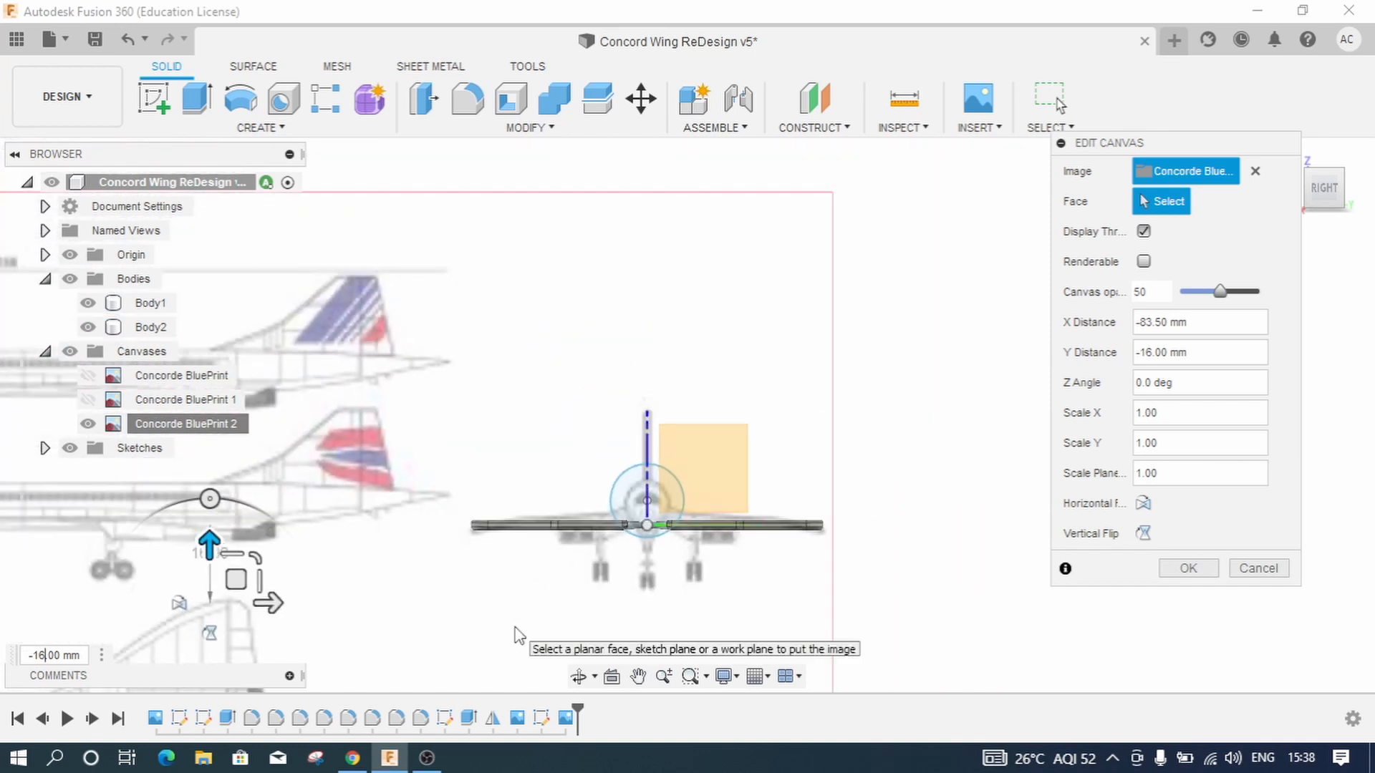
pyautogui.press('BackSpace')
pyautogui.write('7')
pyautogui.press('Return')
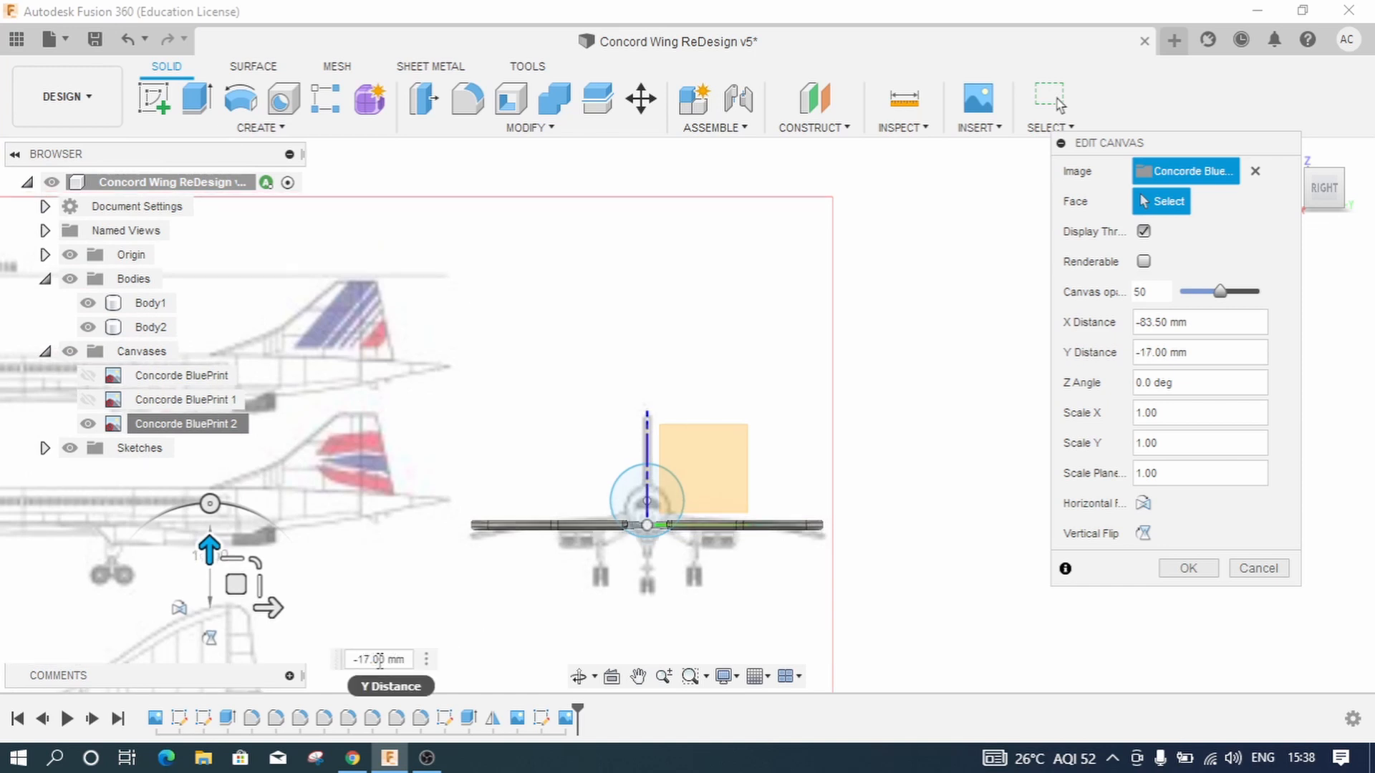
pyautogui.press('Return')
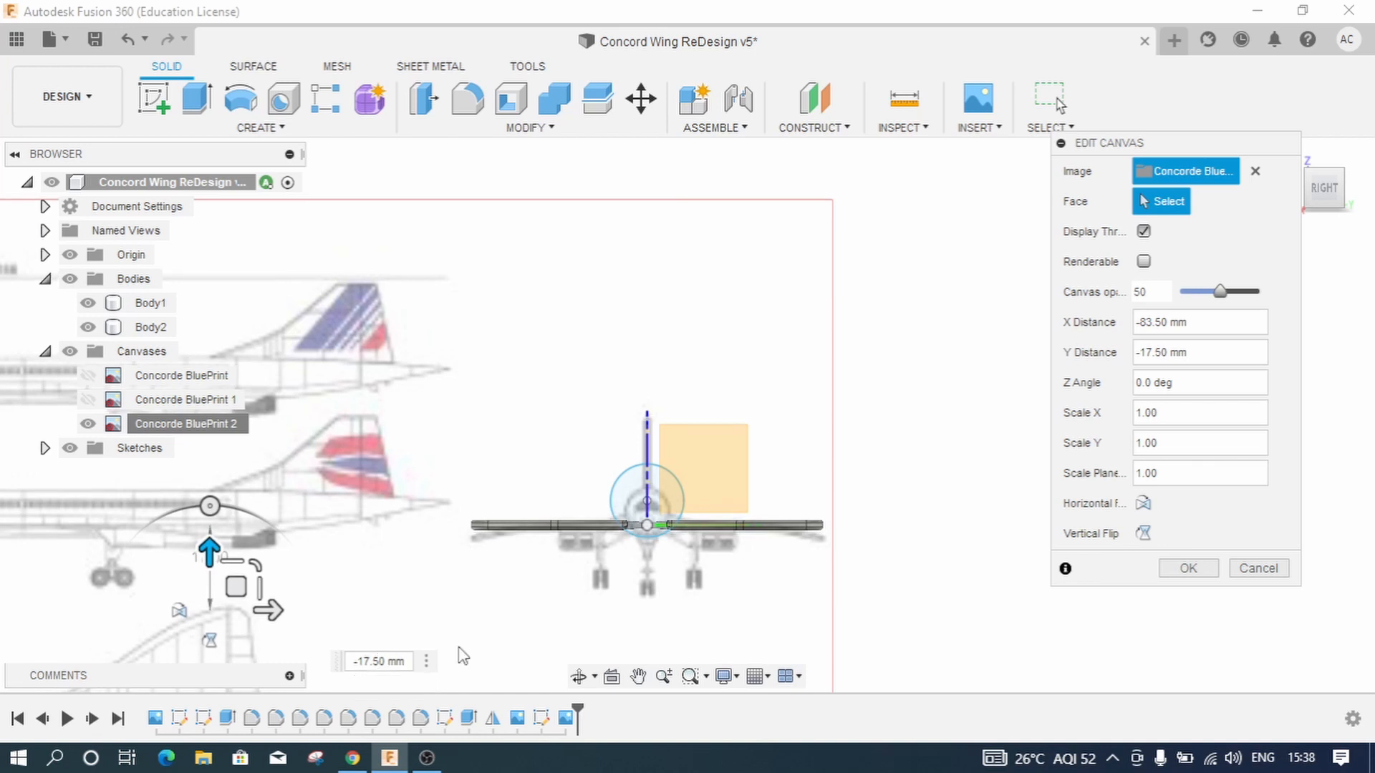
pyautogui.scroll(5, 617, 577)
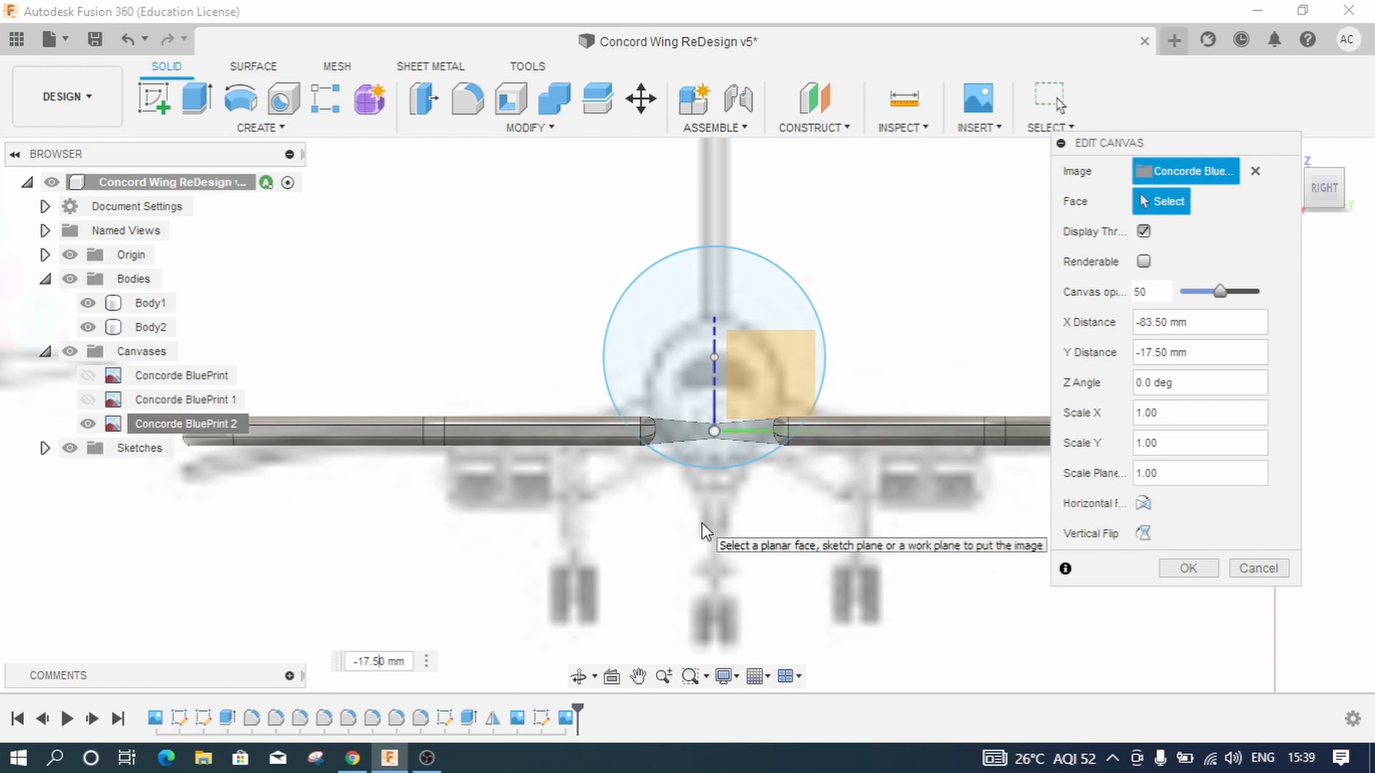
pyautogui.scroll(-2, 701, 531)
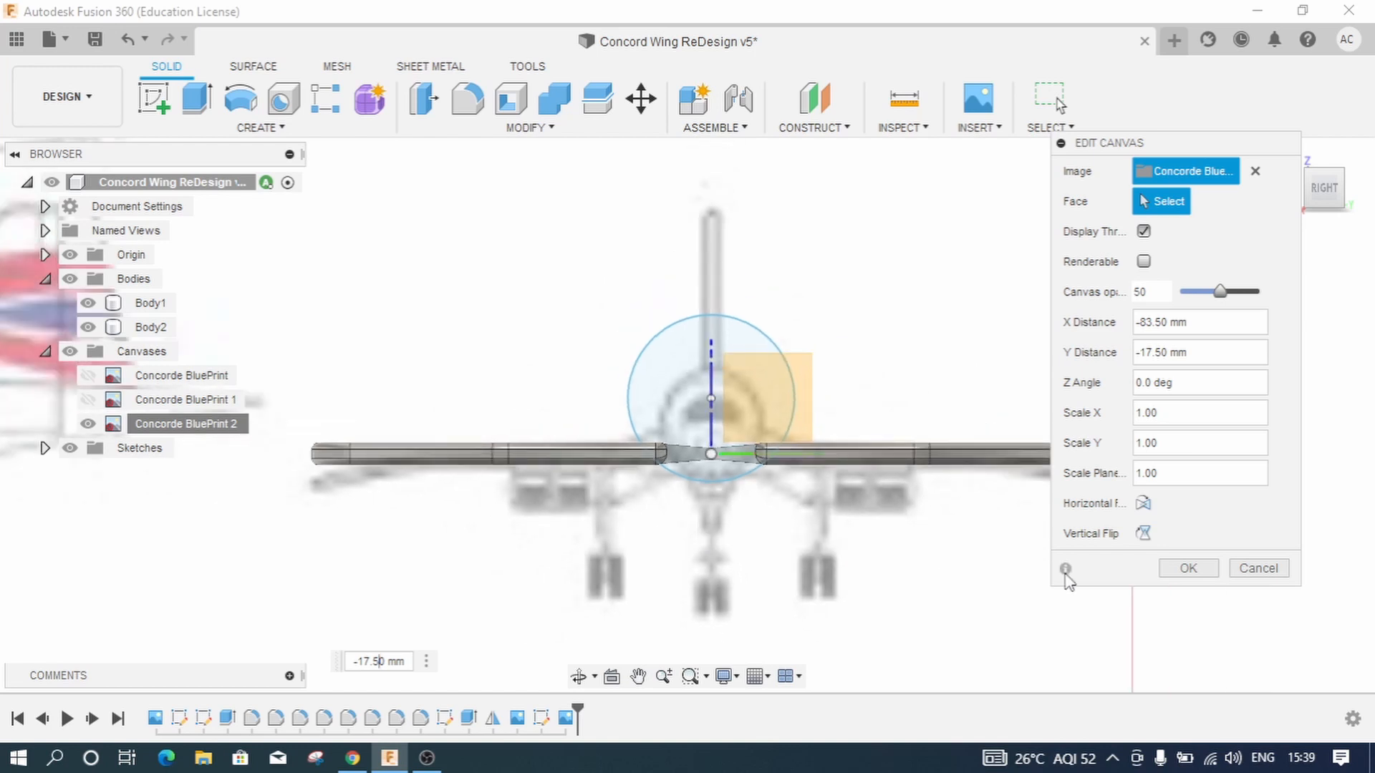
pyautogui.click(1188, 569)
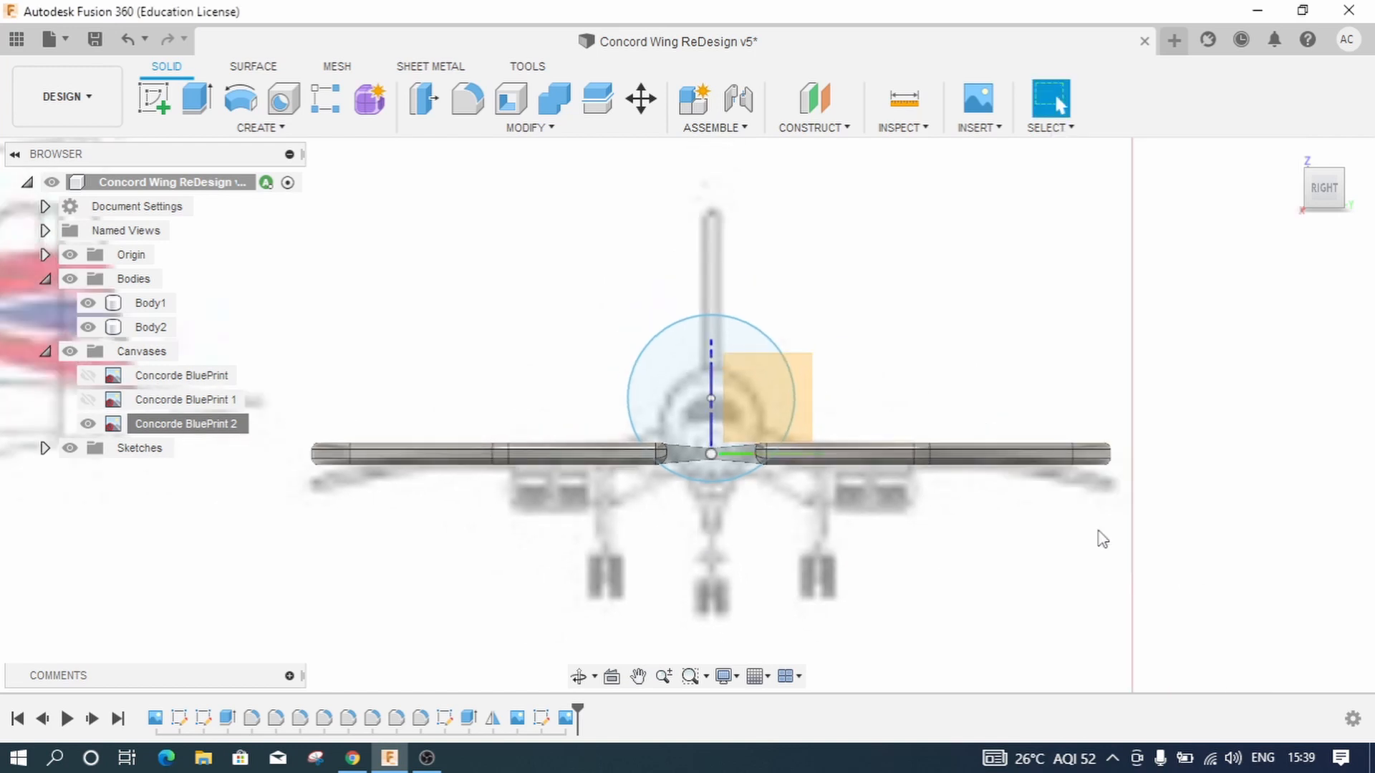
# Step: Reorder the timeline so the fuselage circle sketch comes after the Concorde BluePrint 2 canvas
pyautogui.doubleClick(563, 716)
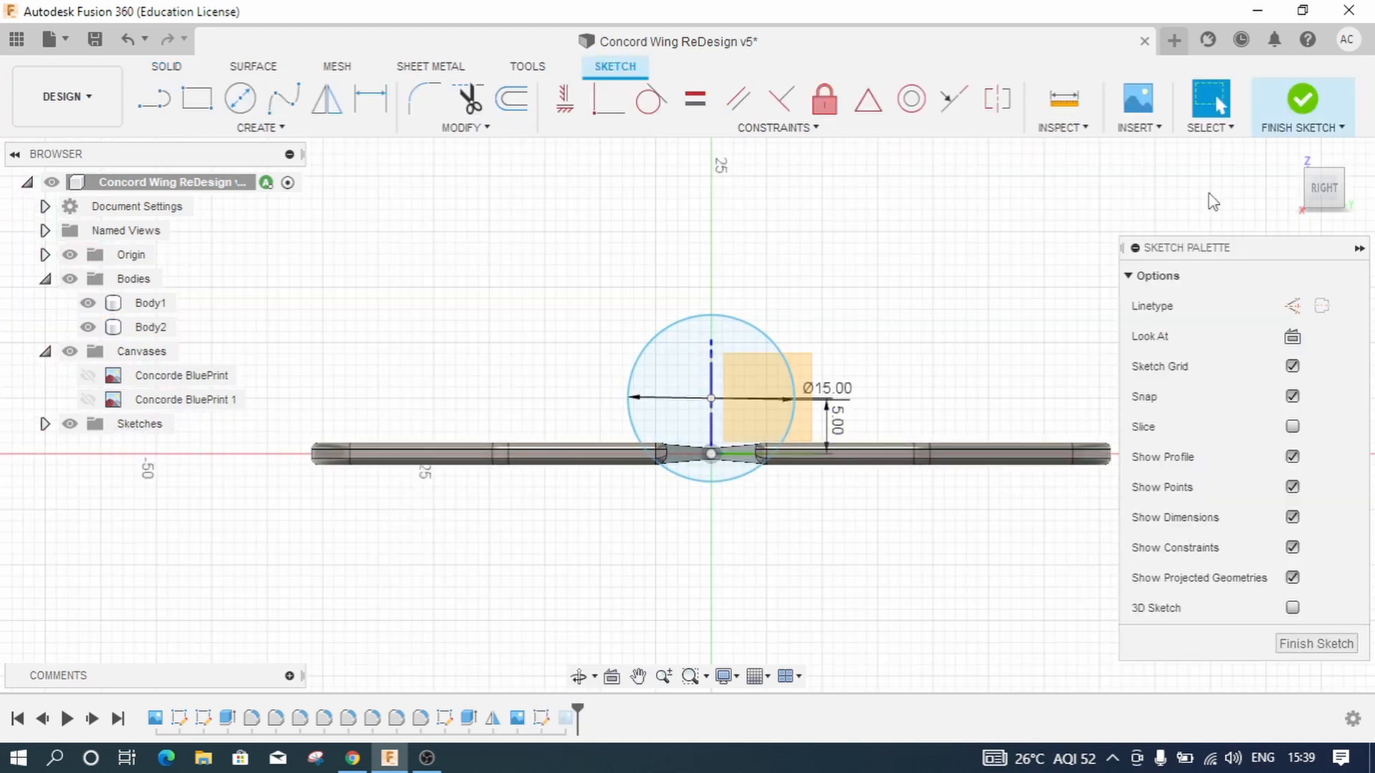
pyautogui.click(1301, 100)
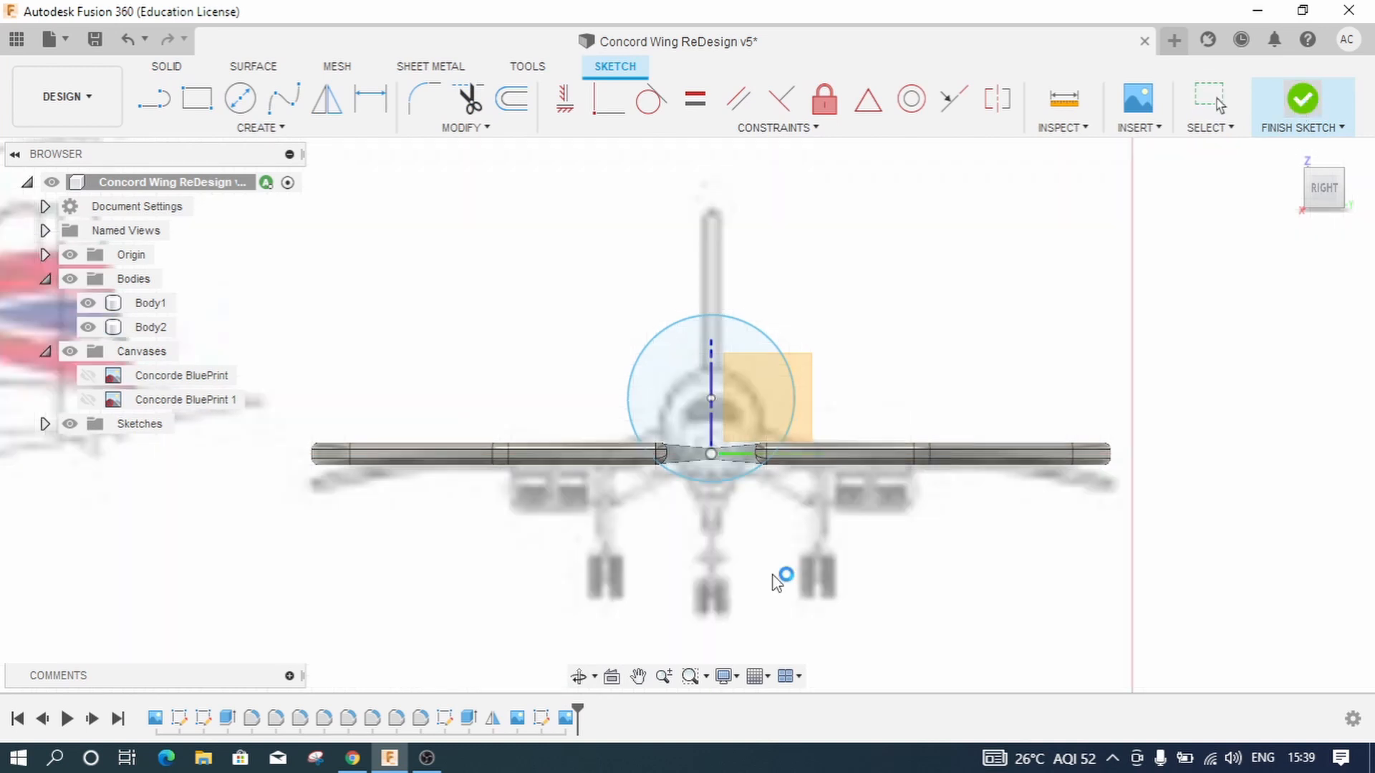
pyautogui.click(543, 720)
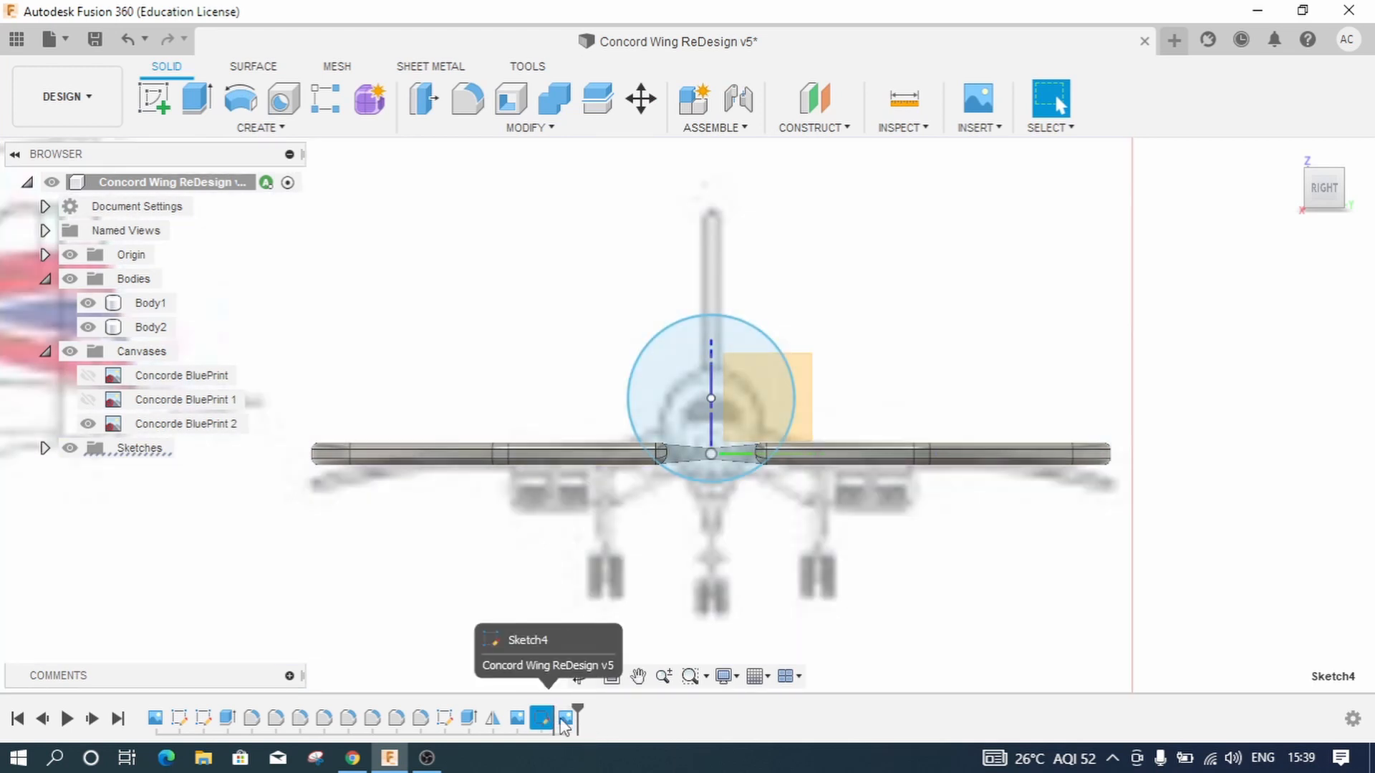
pyautogui.click(561, 722)
pyautogui.moveTo(564, 720); pyautogui.dragTo(540, 721)
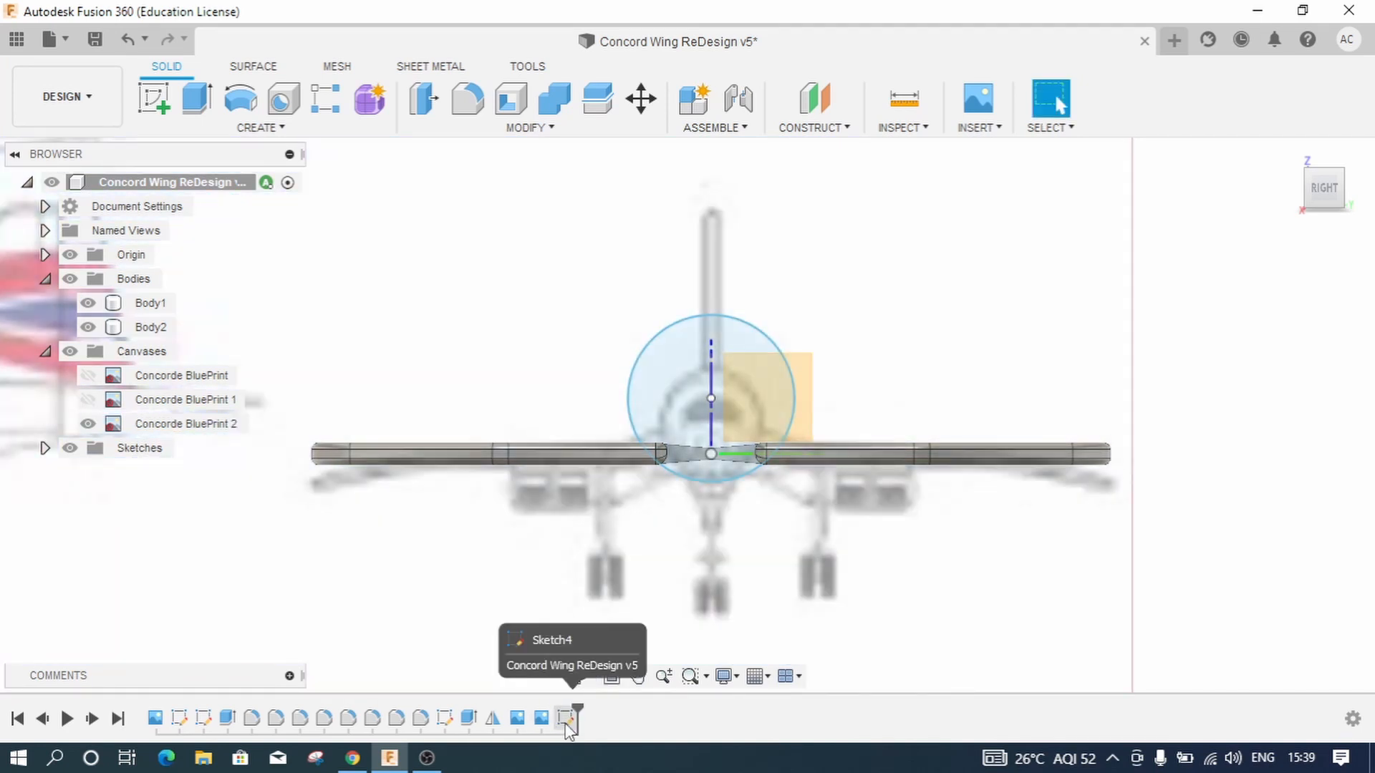
# Step: Edit the fuselage circle sketch, setting the circle's diameter to 12 mm and its centre height above the origin to 3 mm
pyautogui.doubleClick(566, 720)
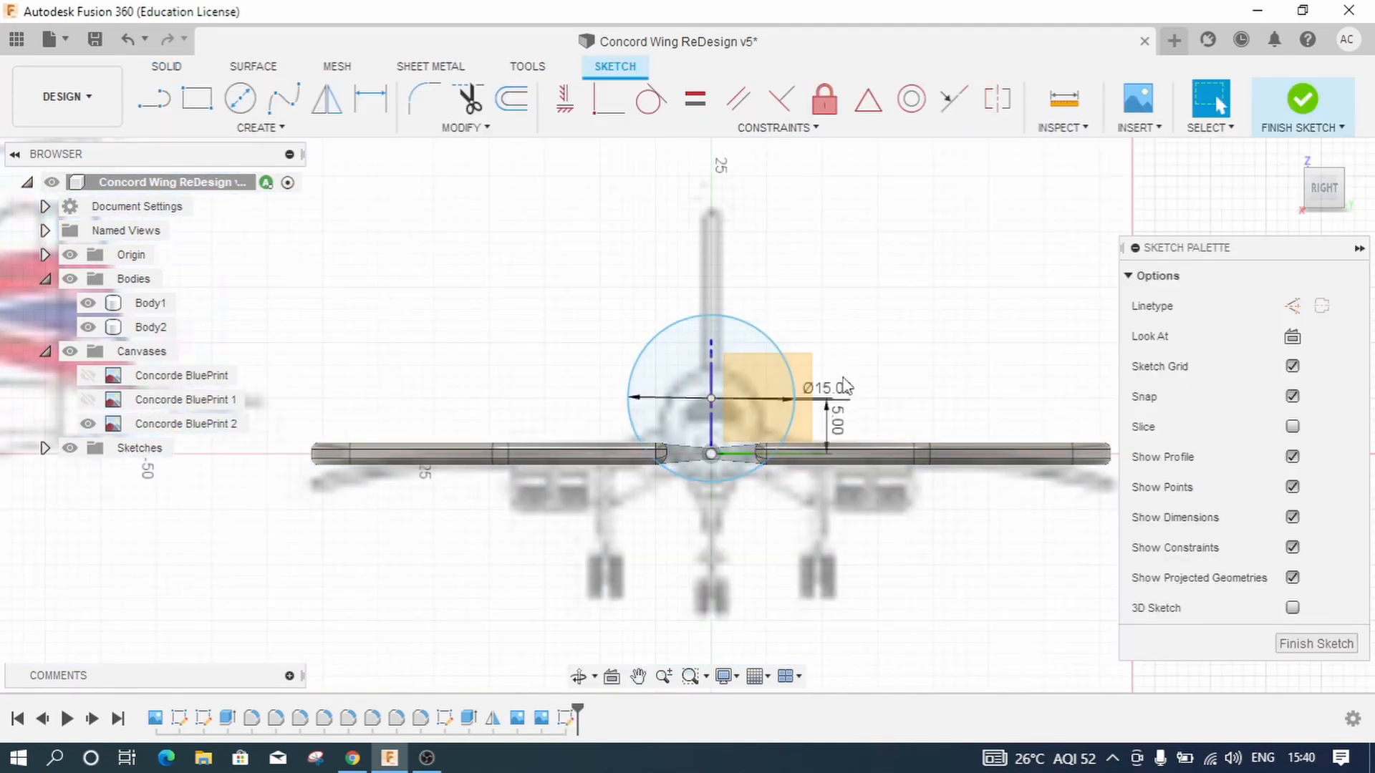
pyautogui.doubleClick(833, 391)
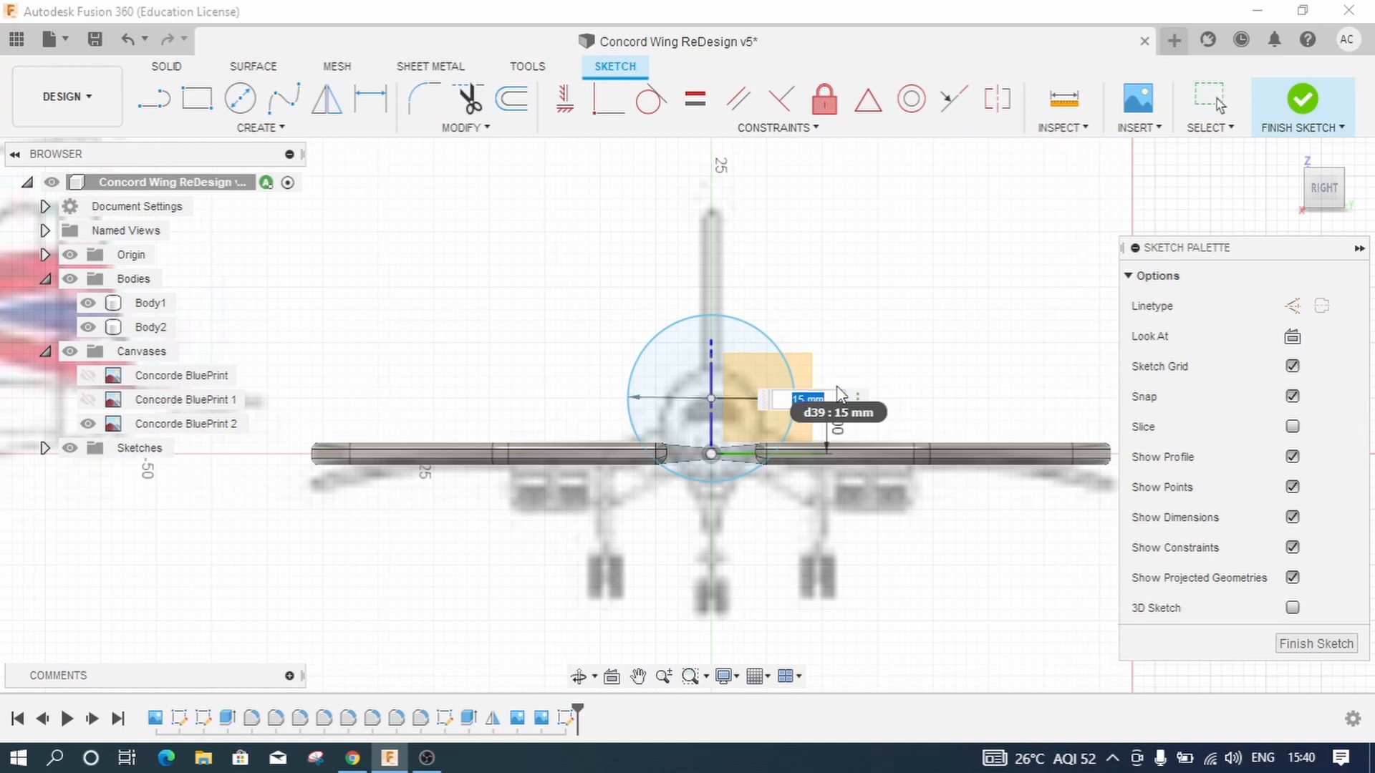
pyautogui.write('12')
pyautogui.press('Return')
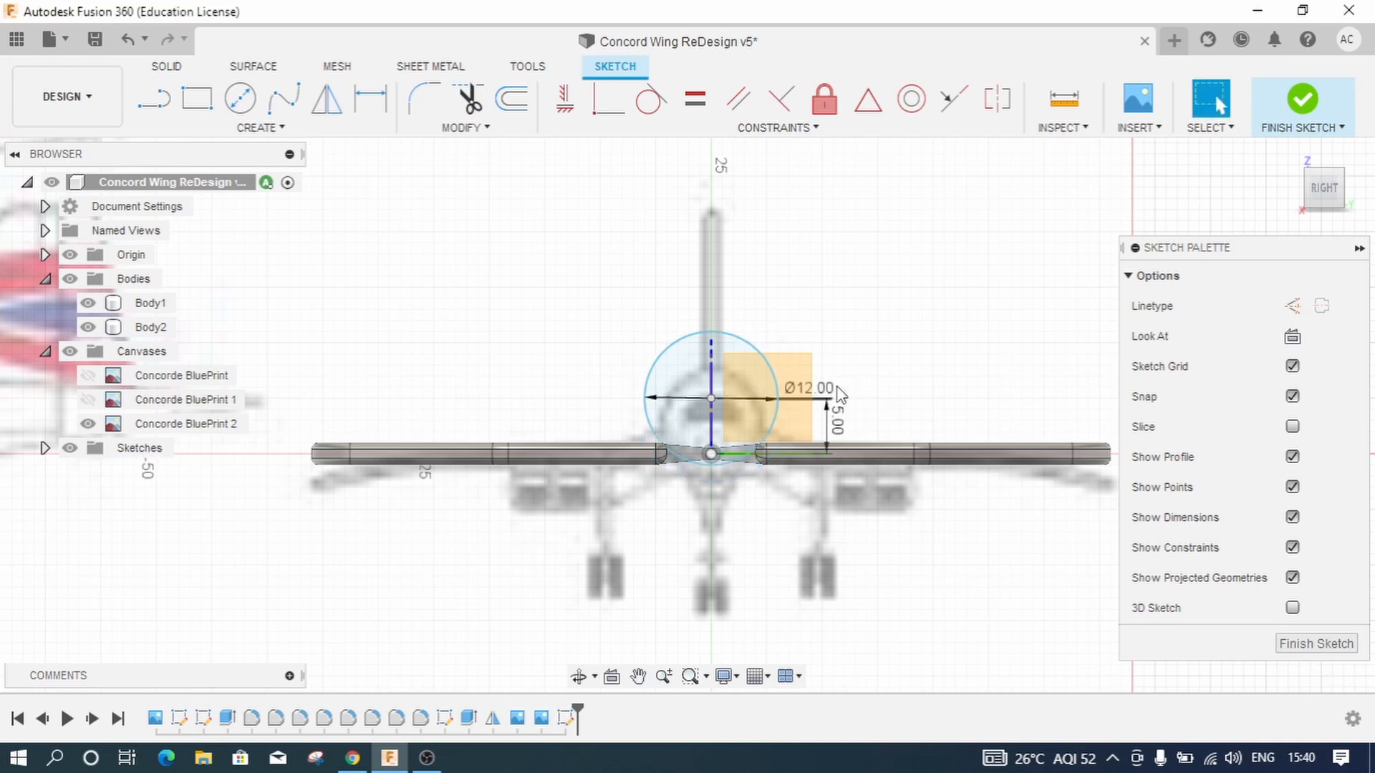
pyautogui.doubleClick(839, 421)
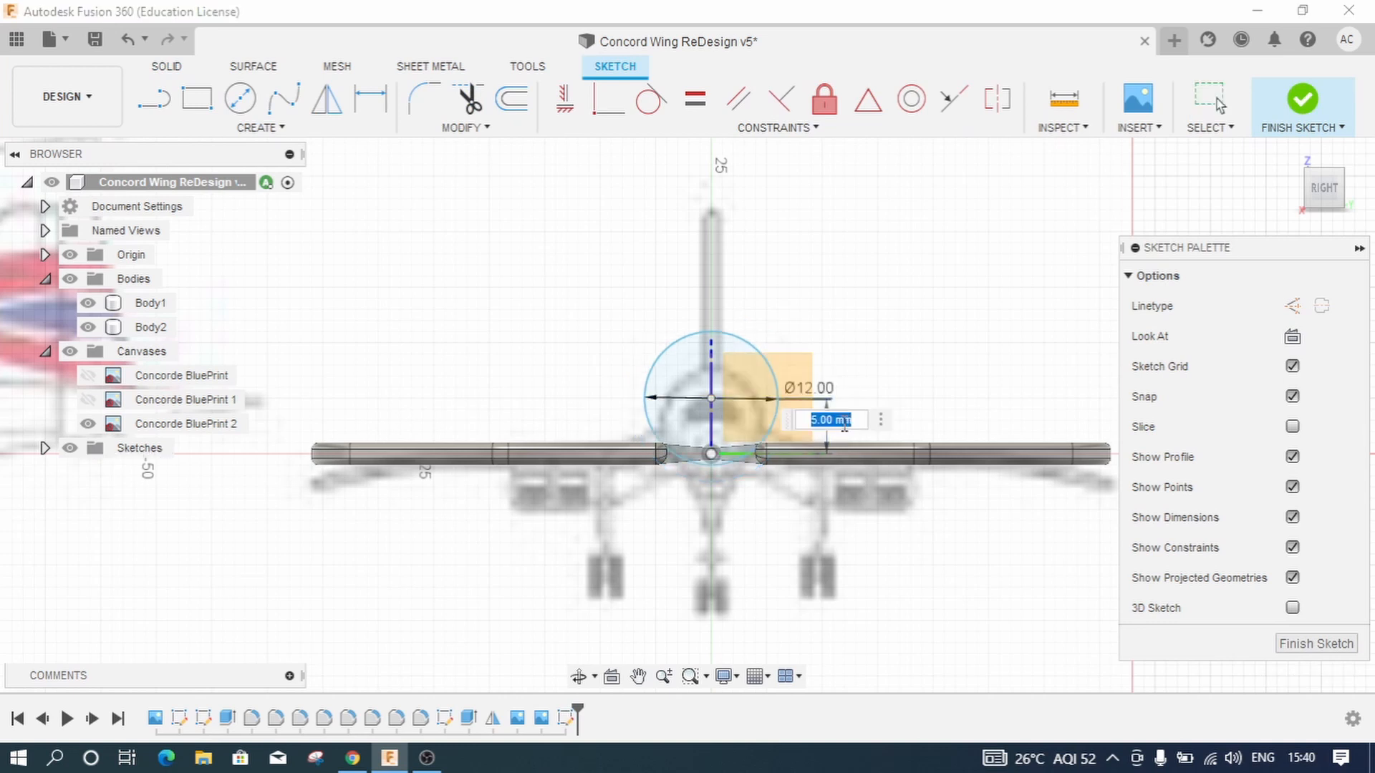
pyautogui.write('3')
pyautogui.press('Return')
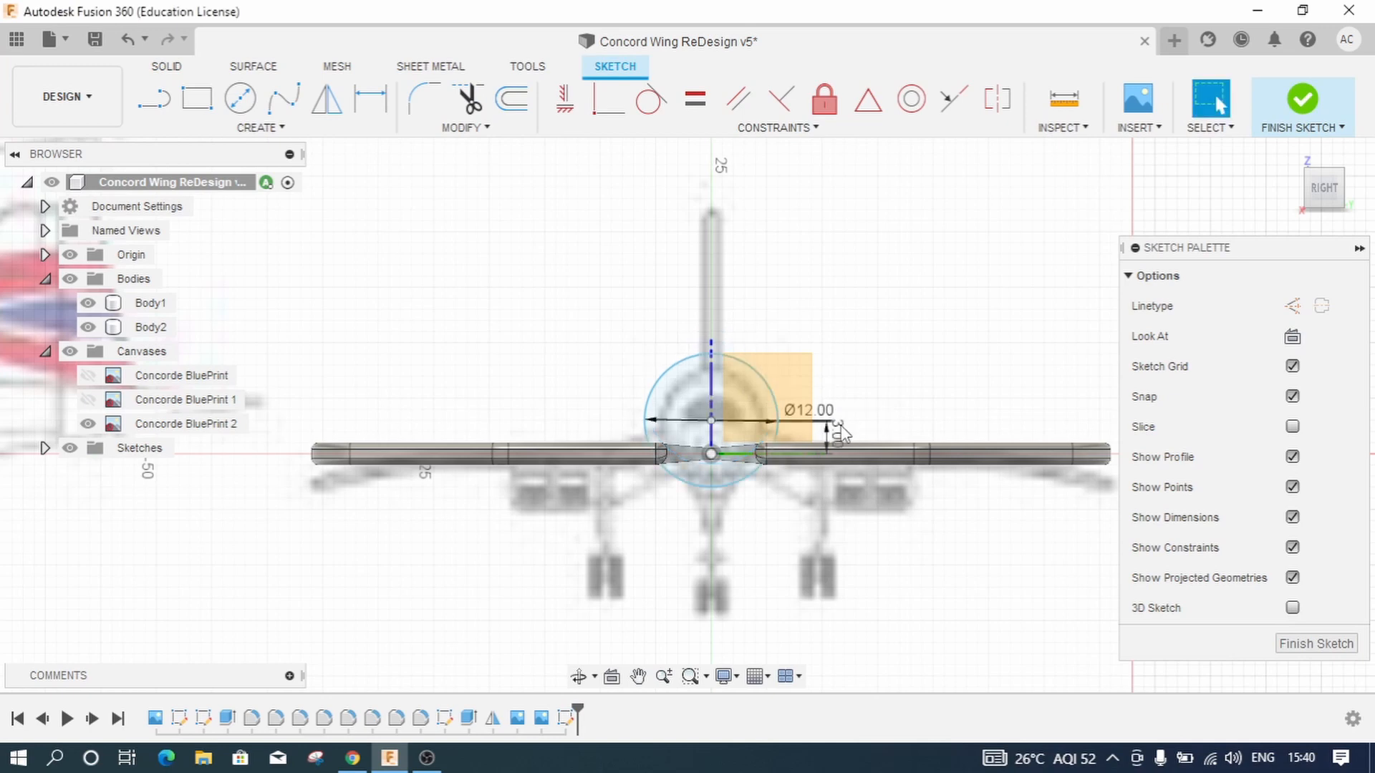
# Step: Set the fuselage circle's diameter to 11 mm to match the front view's fuselage, and finish the sketch
pyautogui.scroll(4, 720, 450)
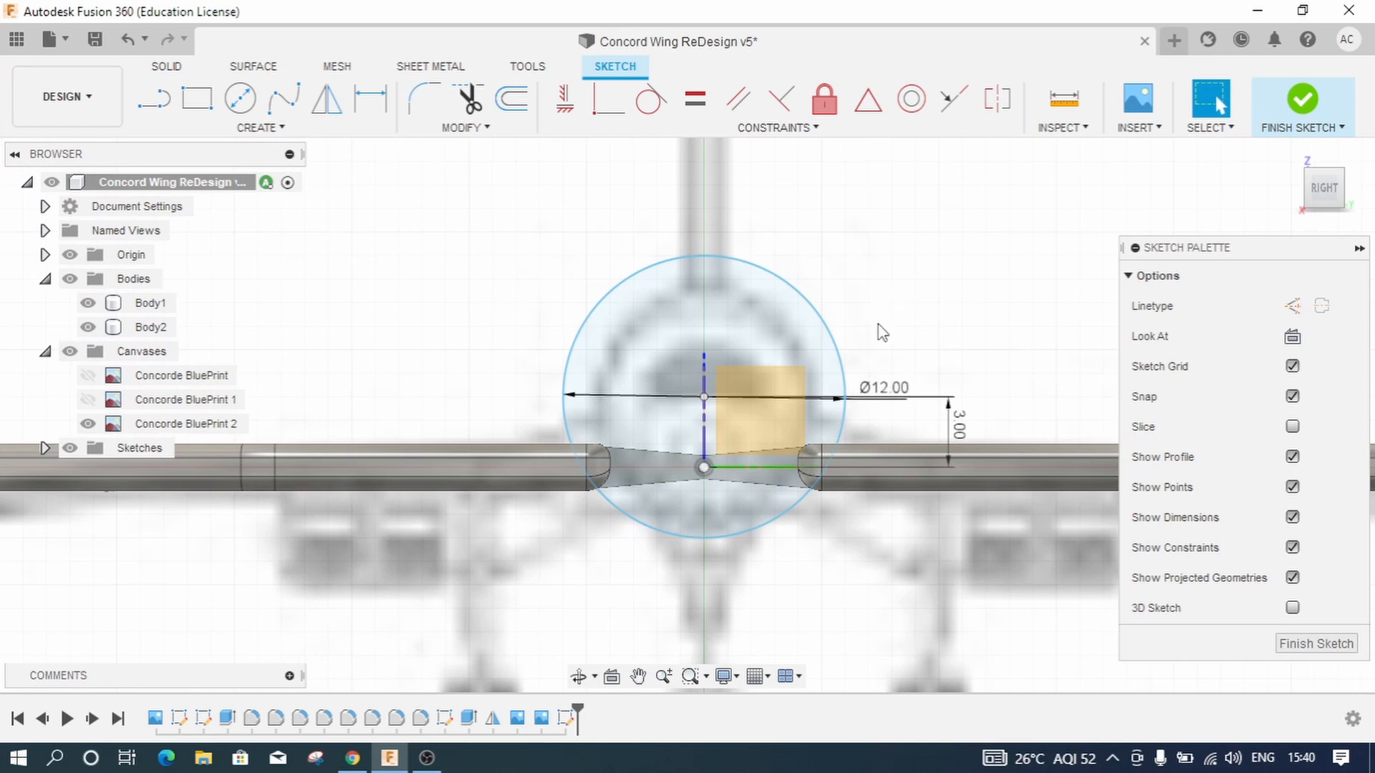
pyautogui.doubleClick(882, 390)
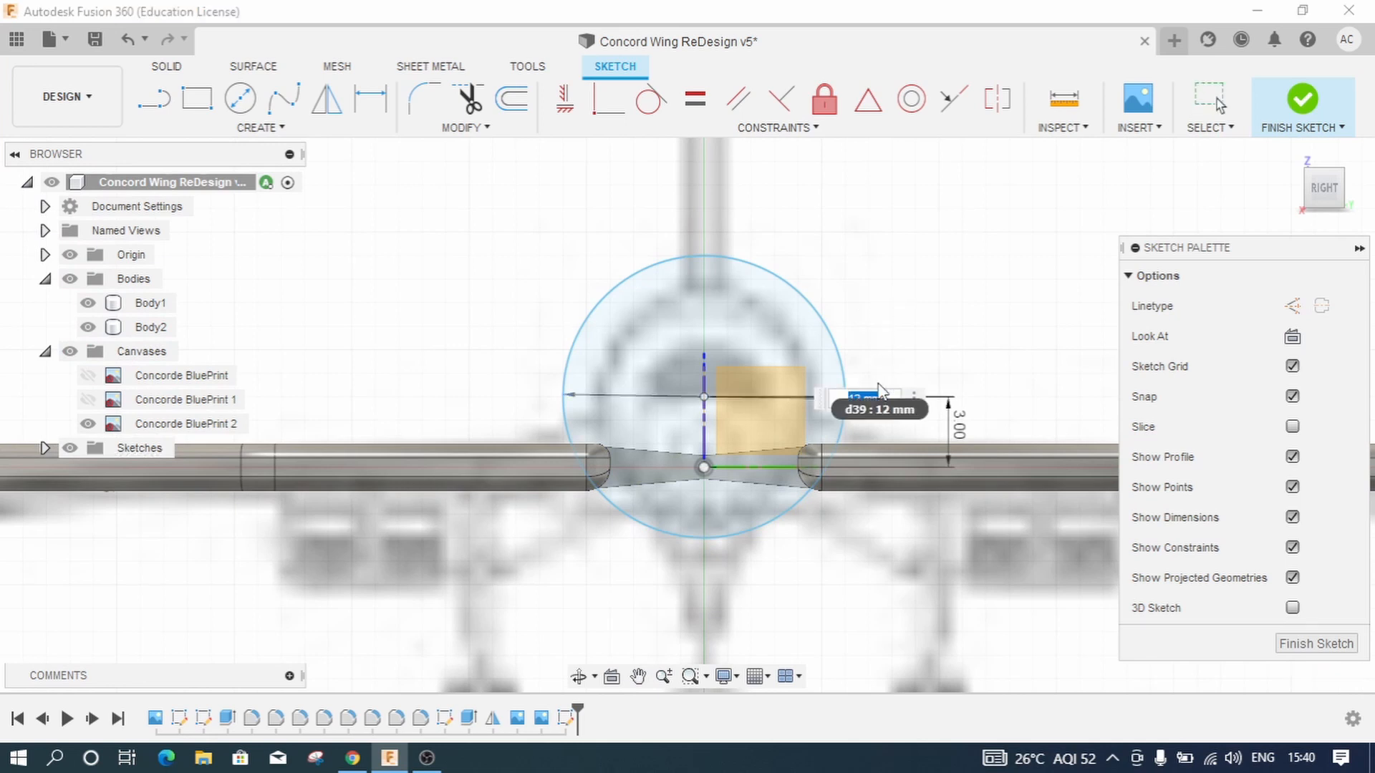
pyautogui.write('11')
pyautogui.press('Return')
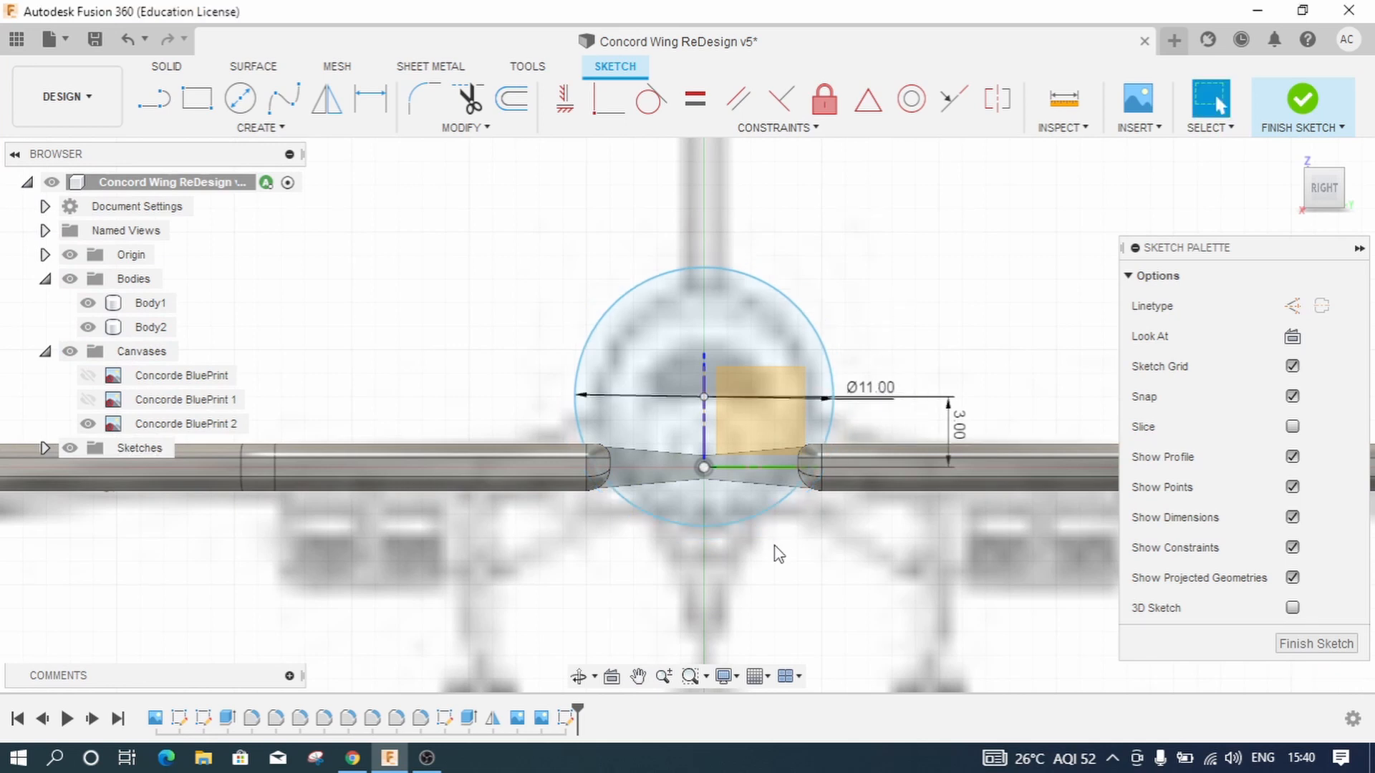
pyautogui.click(633, 329)
pyautogui.click(712, 485)
pyautogui.scroll(-2, 620, 548)
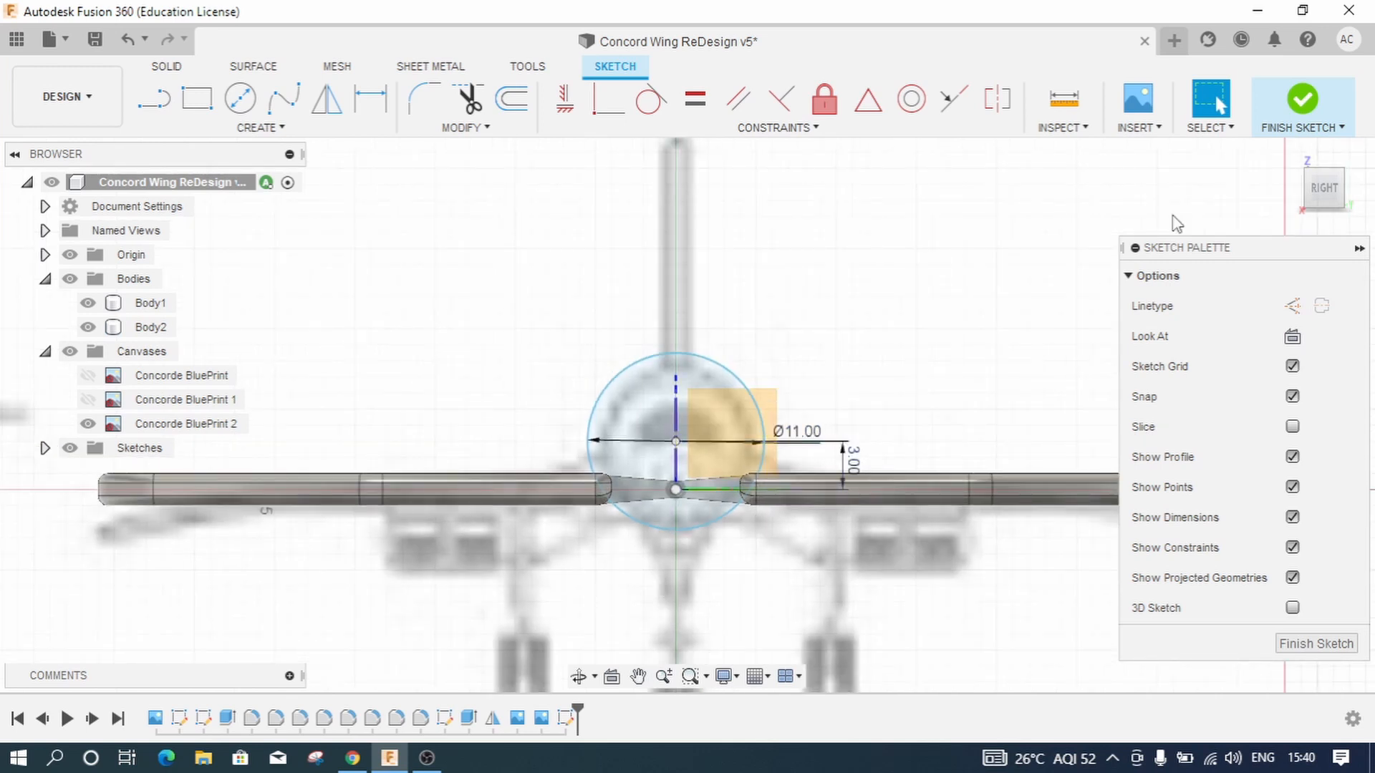
pyautogui.click(1294, 102)
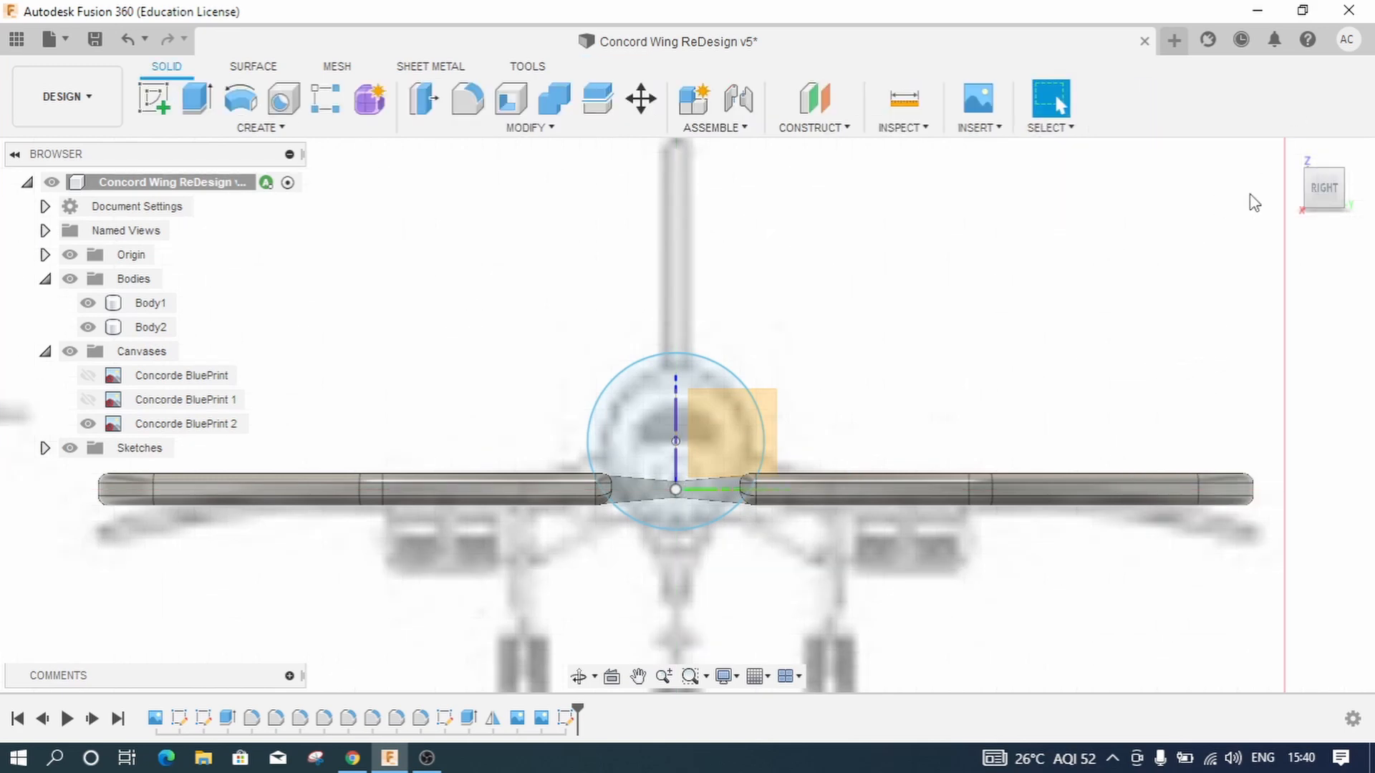
# Step: Hide the Concorde BluePrint 2 canvas and show the Concorde BluePrint 1 side-view canvas
pyautogui.click(1289, 153)
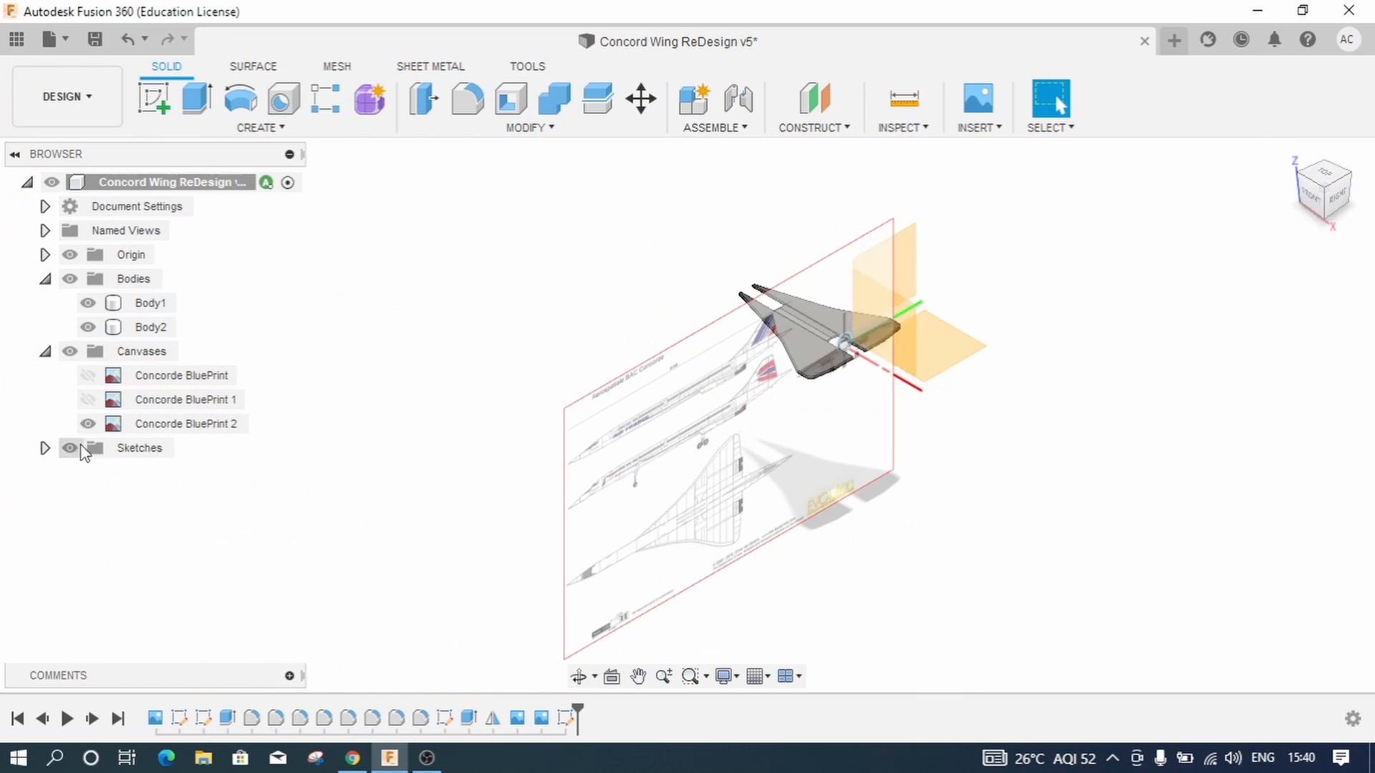
pyautogui.click(88, 424)
pyautogui.click(89, 402)
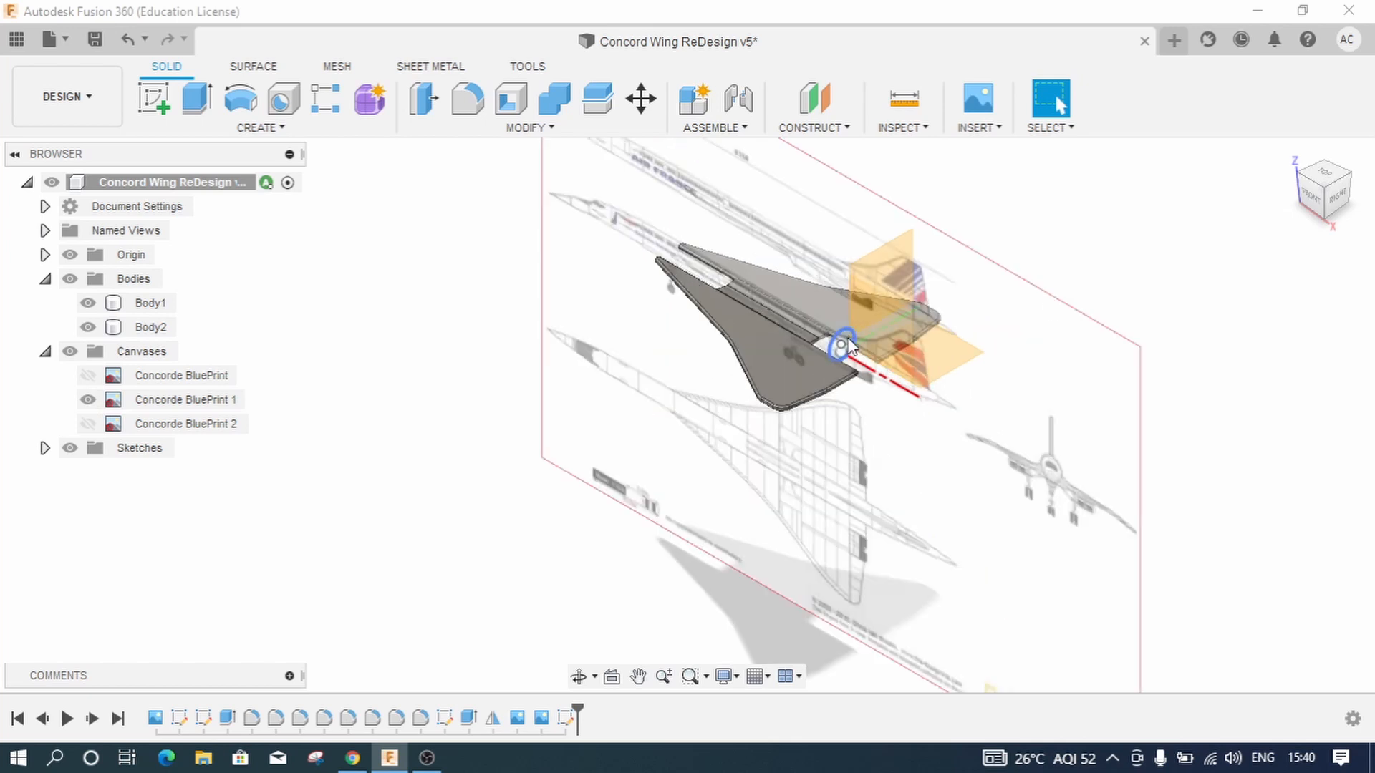
# Step: Extrude the fuselage circle profile forward between the wings to a distance of about -28 mm
pyautogui.scroll(5, 846, 337)
pyautogui.click(806, 357)
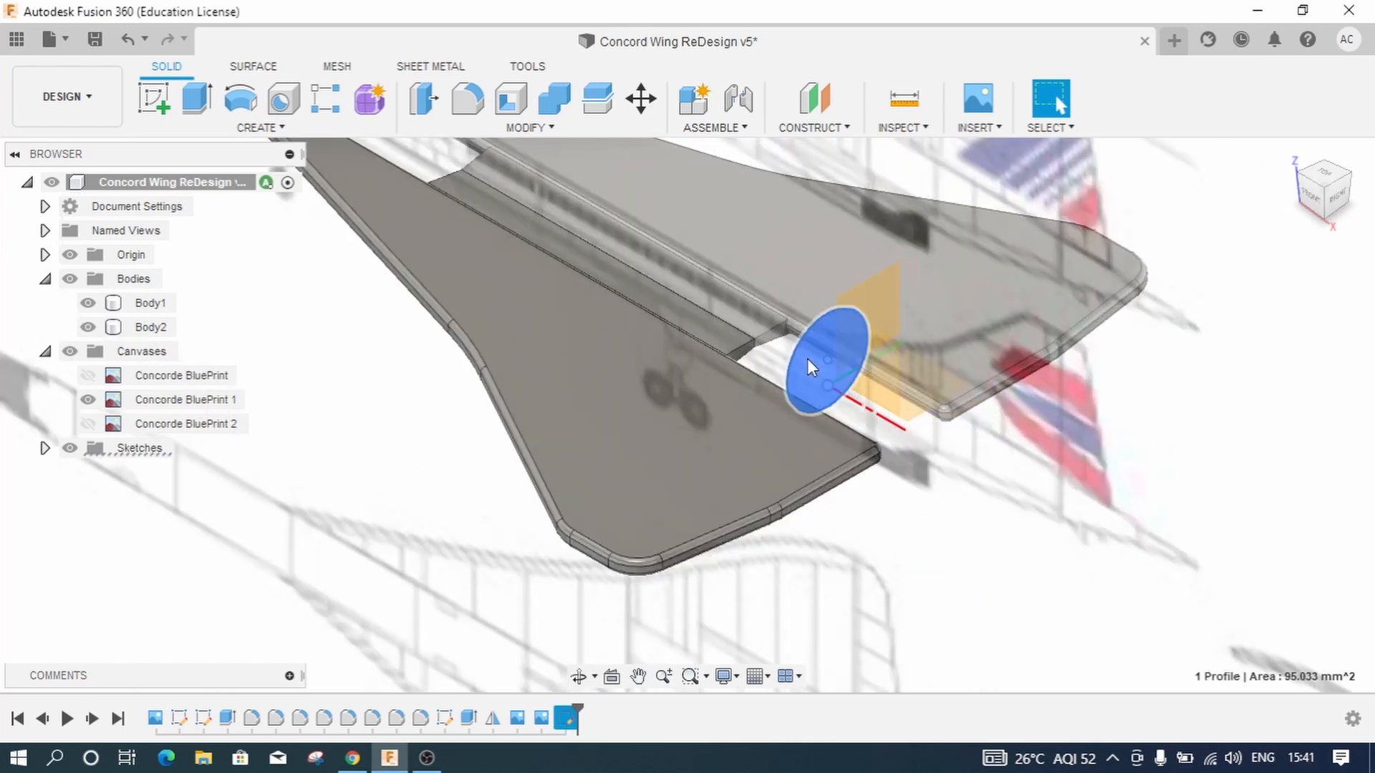
pyautogui.rightClick(806, 358)
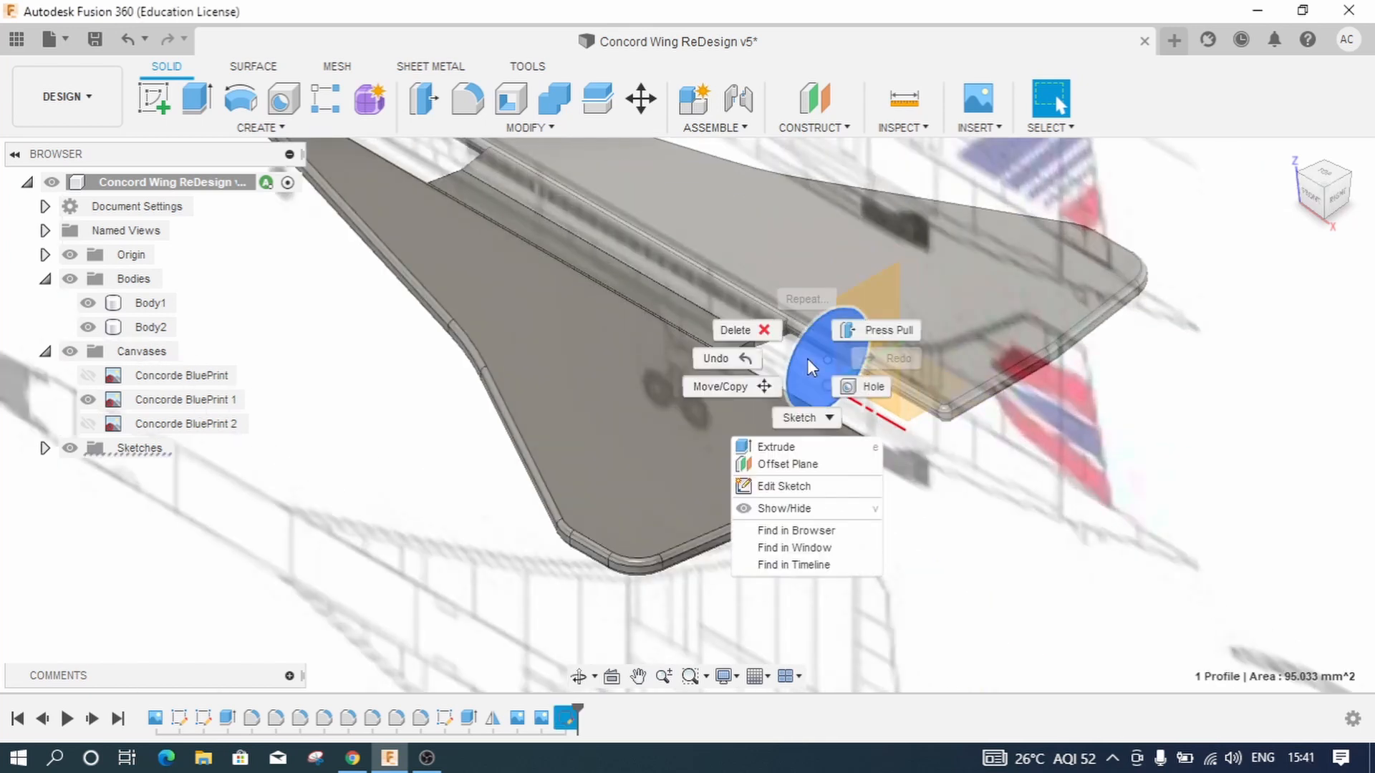
pyautogui.click(841, 337)
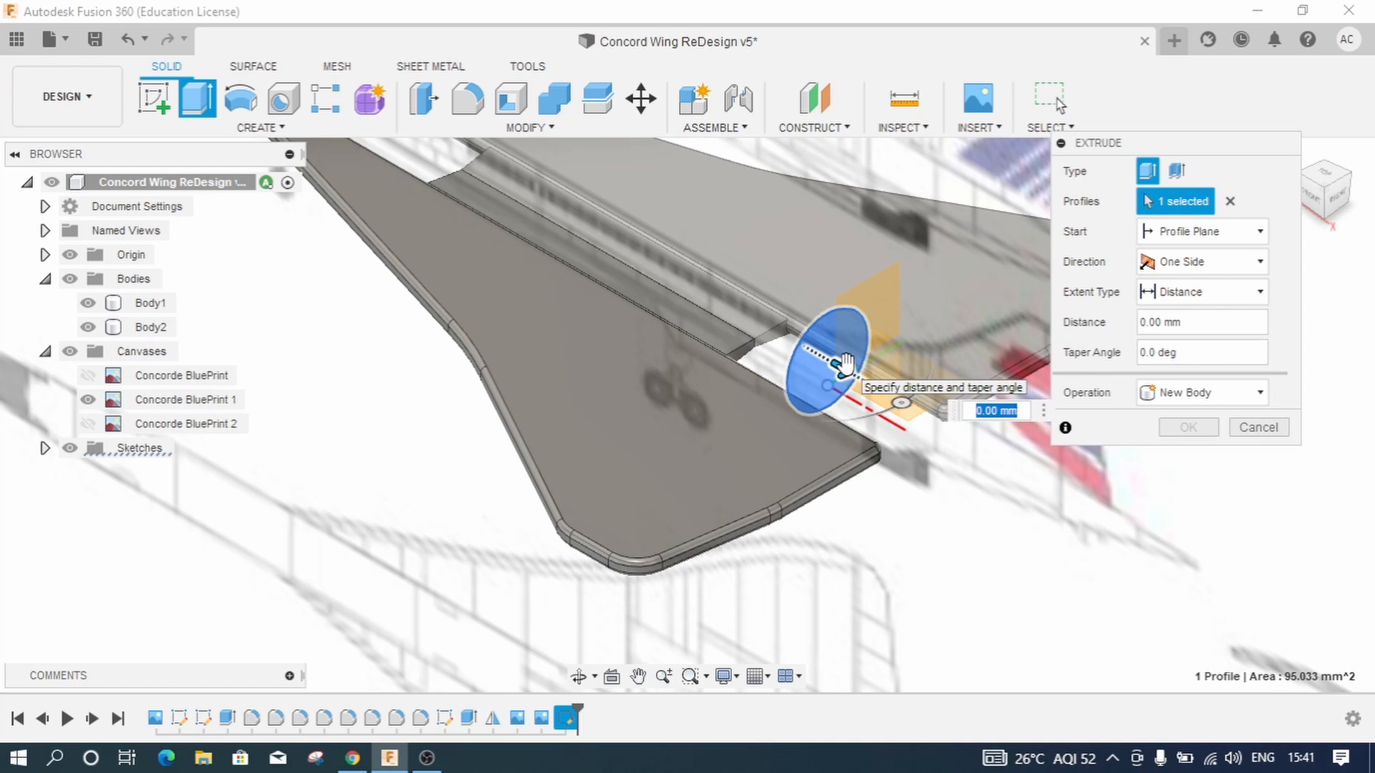
pyautogui.moveTo(844, 363); pyautogui.dragTo(656, 288)
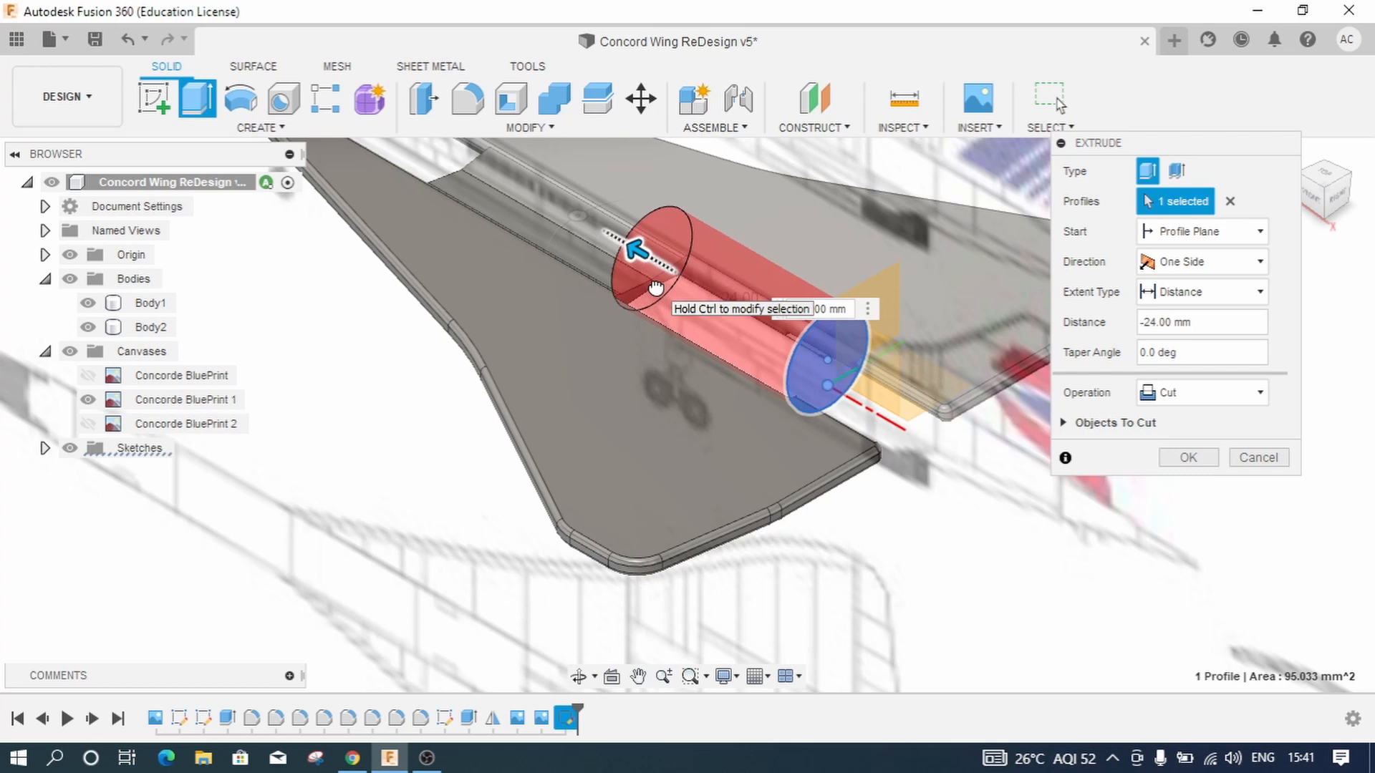
pyautogui.moveTo(655, 288); pyautogui.dragTo(634, 271)
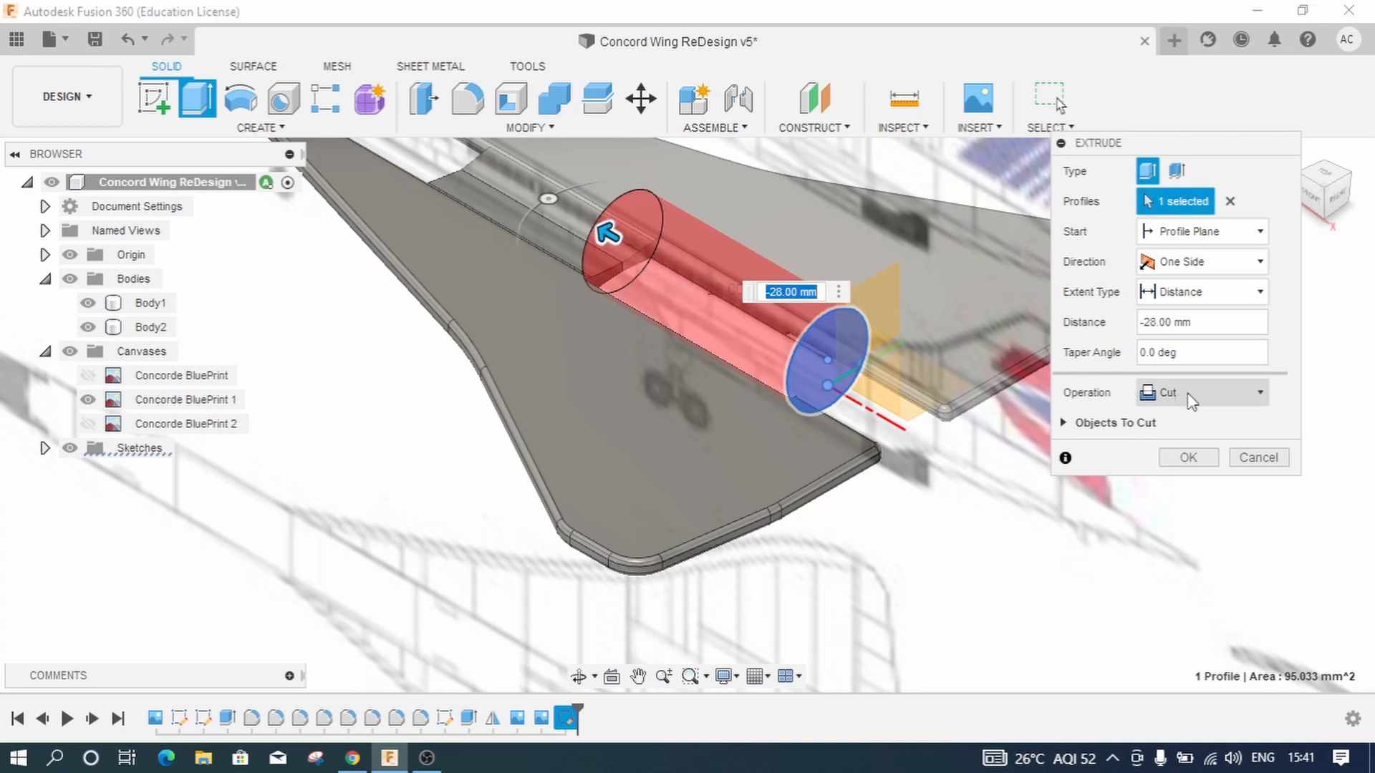
# Step: Try the Join operation for the fuselage extrusion, and set the operation to New Body
pyautogui.click(1258, 402)
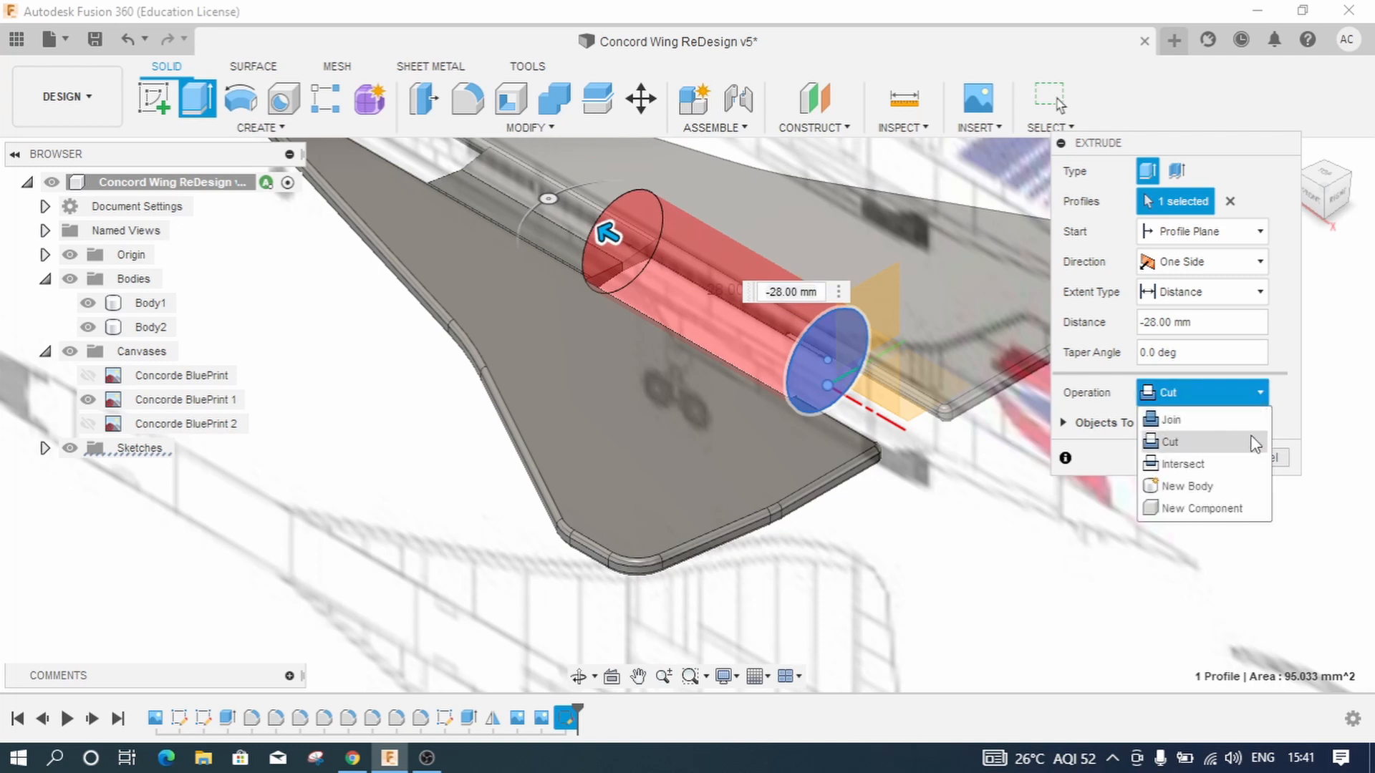
pyautogui.click(1188, 421)
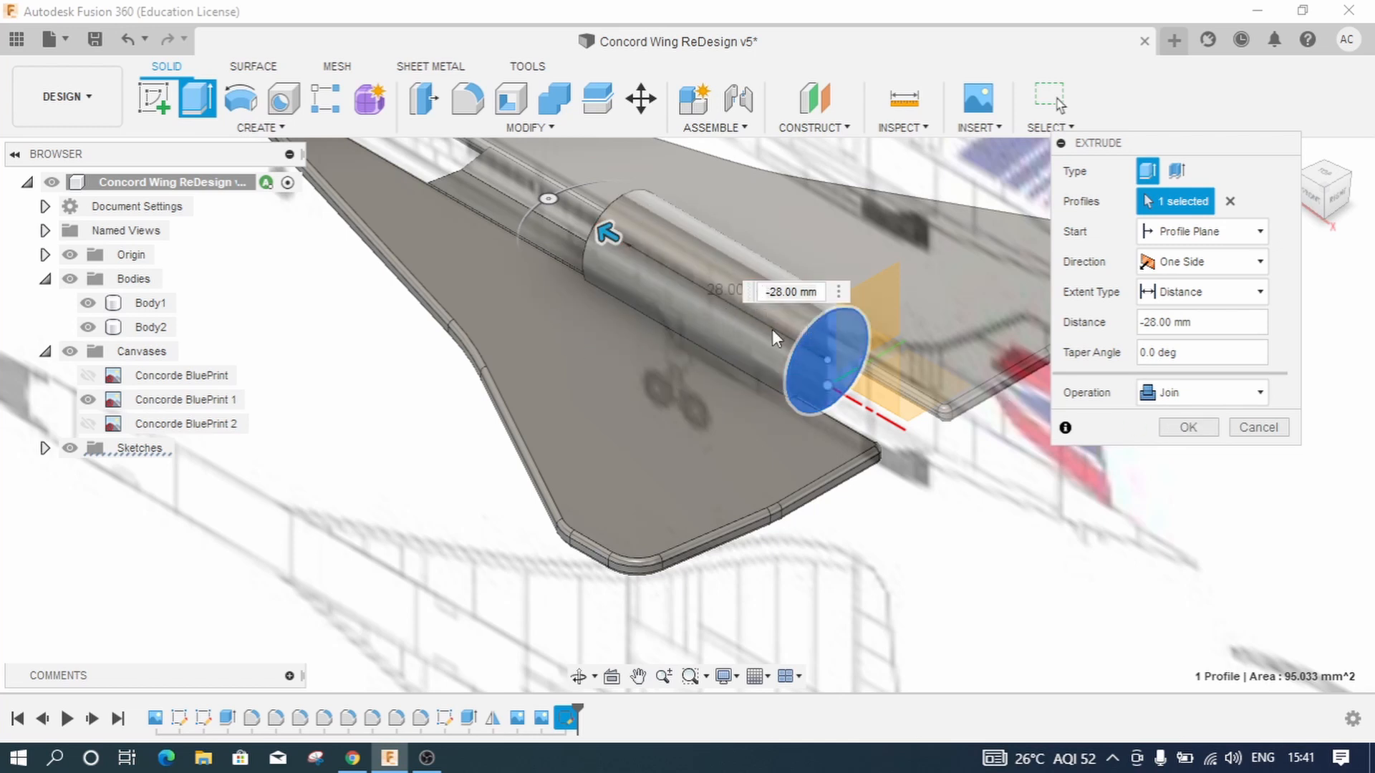
pyautogui.click(1162, 392)
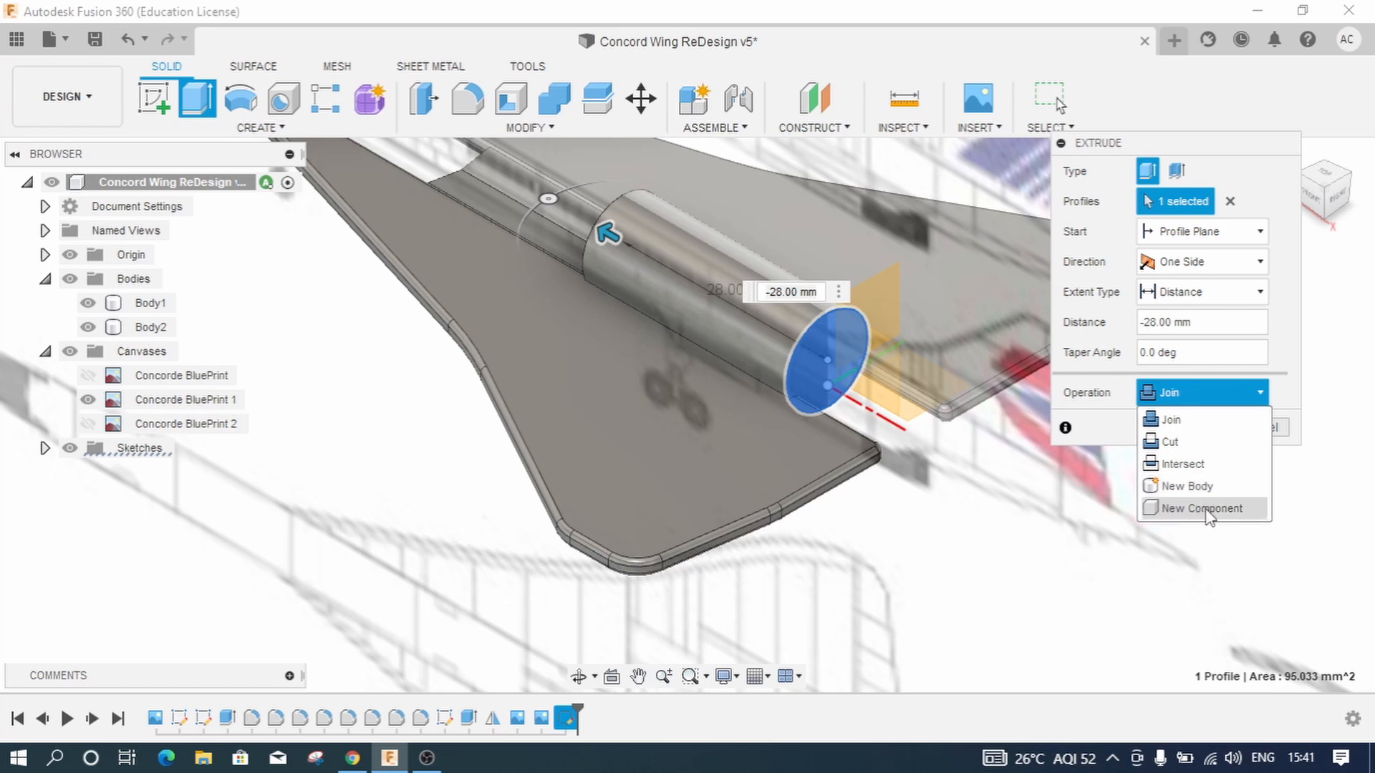
pyautogui.click(1174, 490)
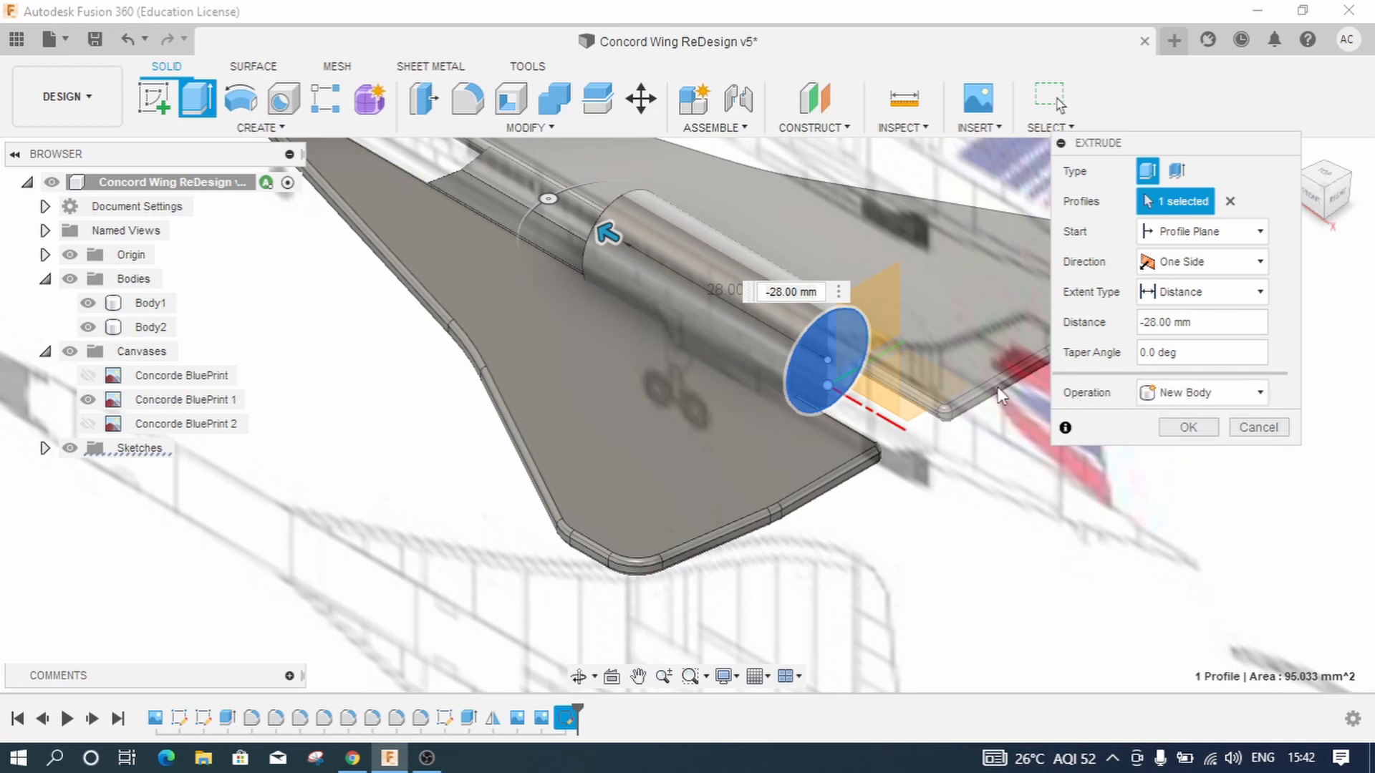
# Step: Extend the fuselage extrusion forward to a distance of -100 mm, matching where the nose begins on the side-view blueprint
pyautogui.scroll(-3, 639, 419)
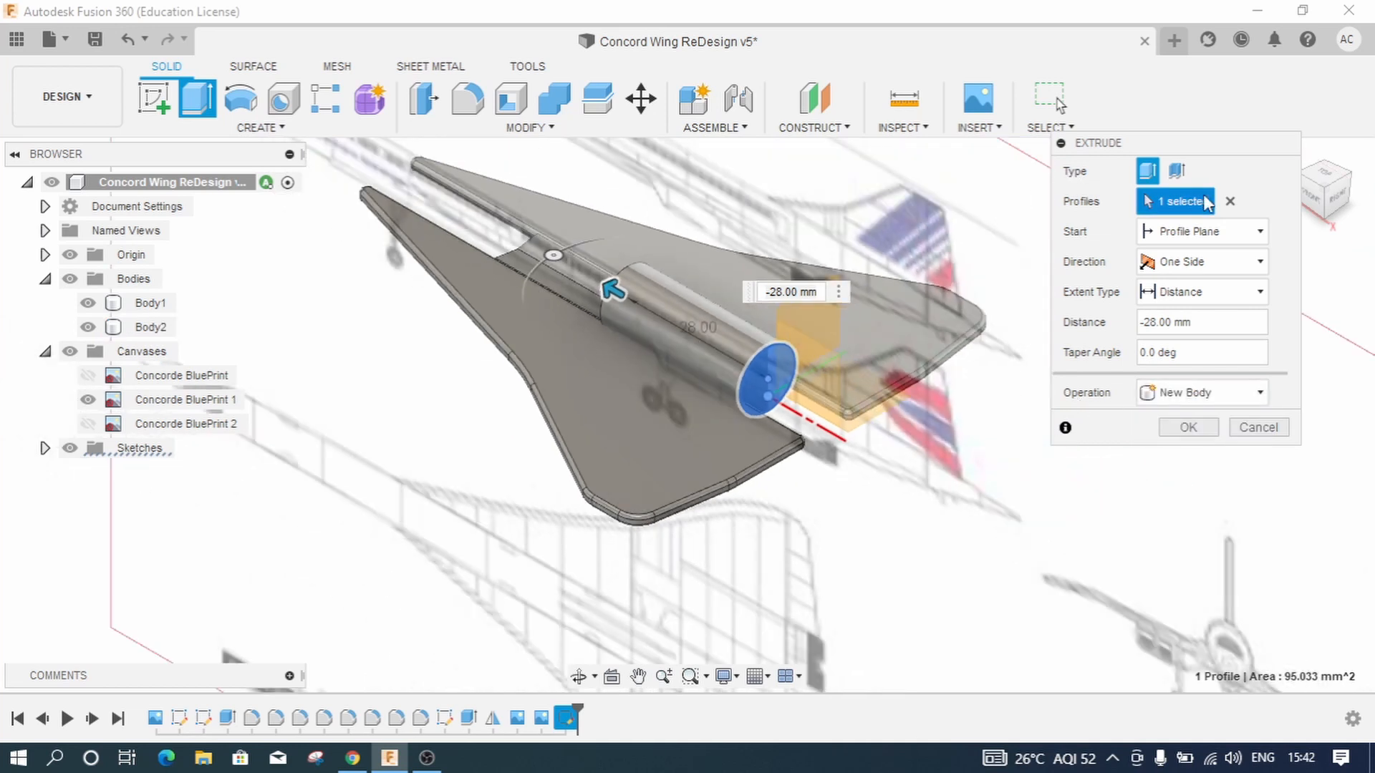
pyautogui.click(1310, 204)
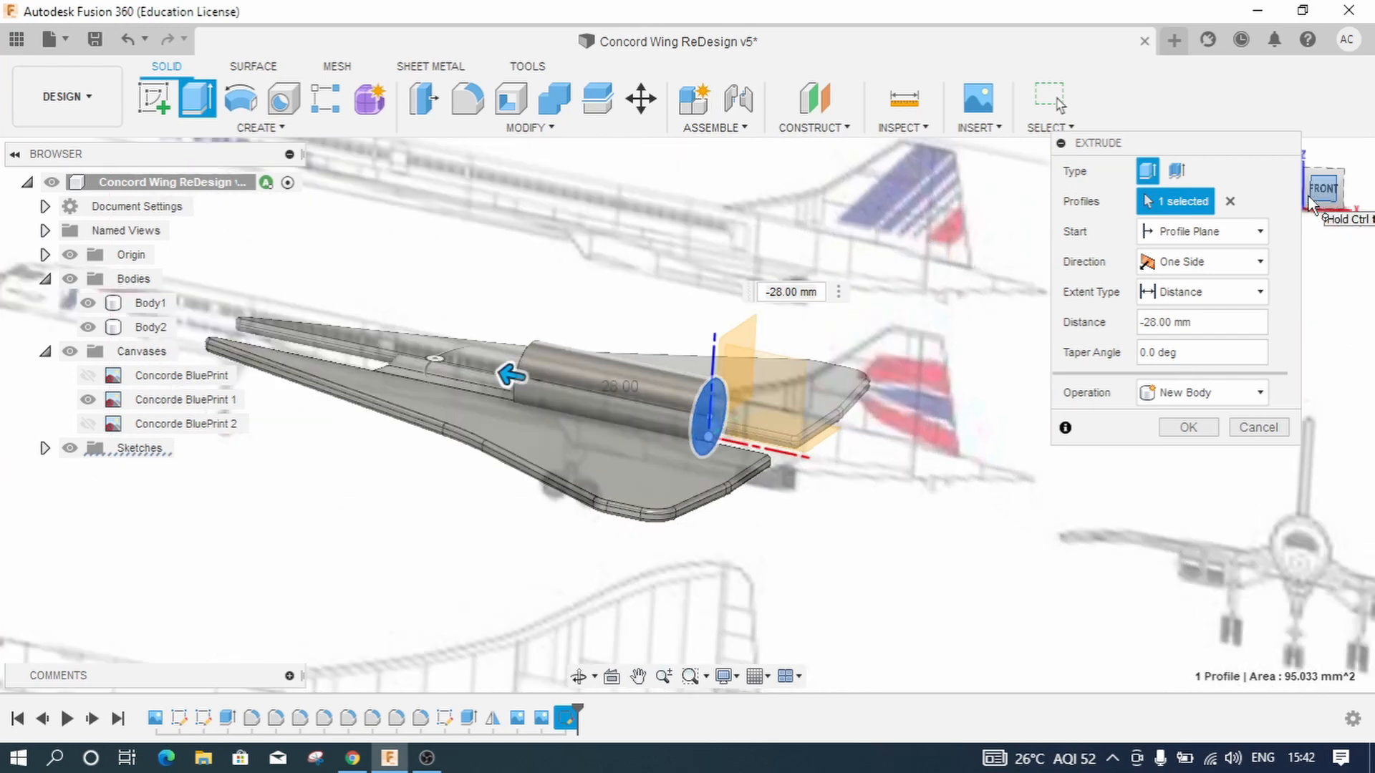
pyautogui.scroll(-4, 965, 458)
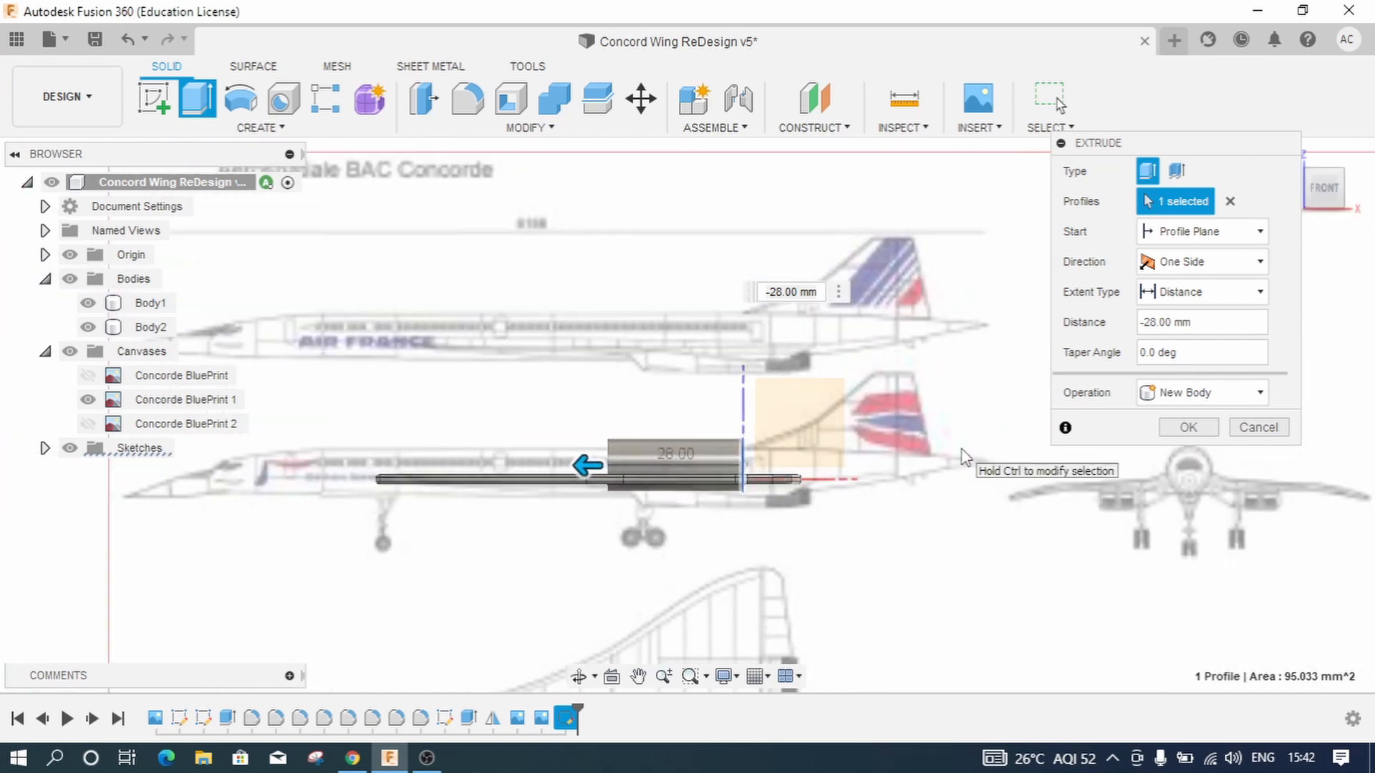
pyautogui.moveTo(696, 458); pyautogui.dragTo(471, 460)
pyautogui.scroll(6, 471, 460)
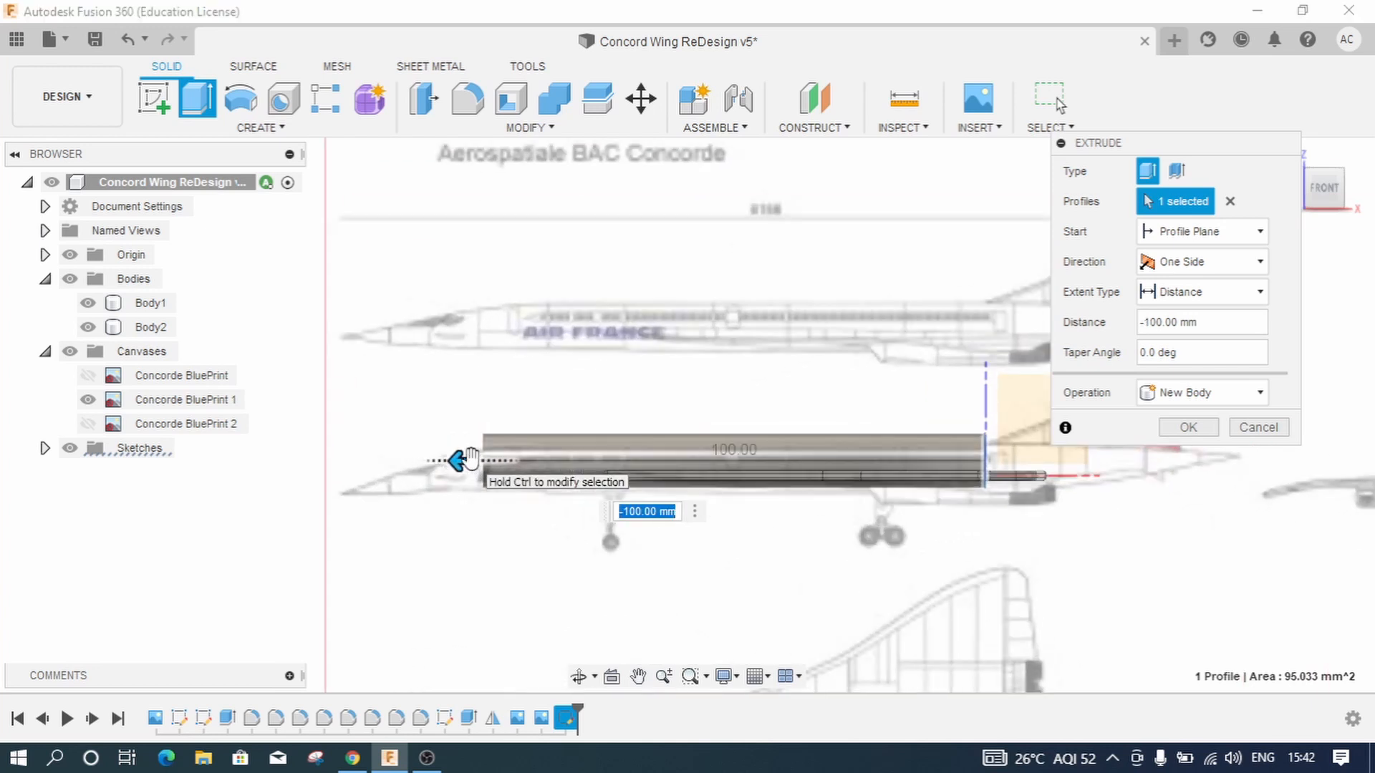
pyautogui.scroll(1, 471, 458)
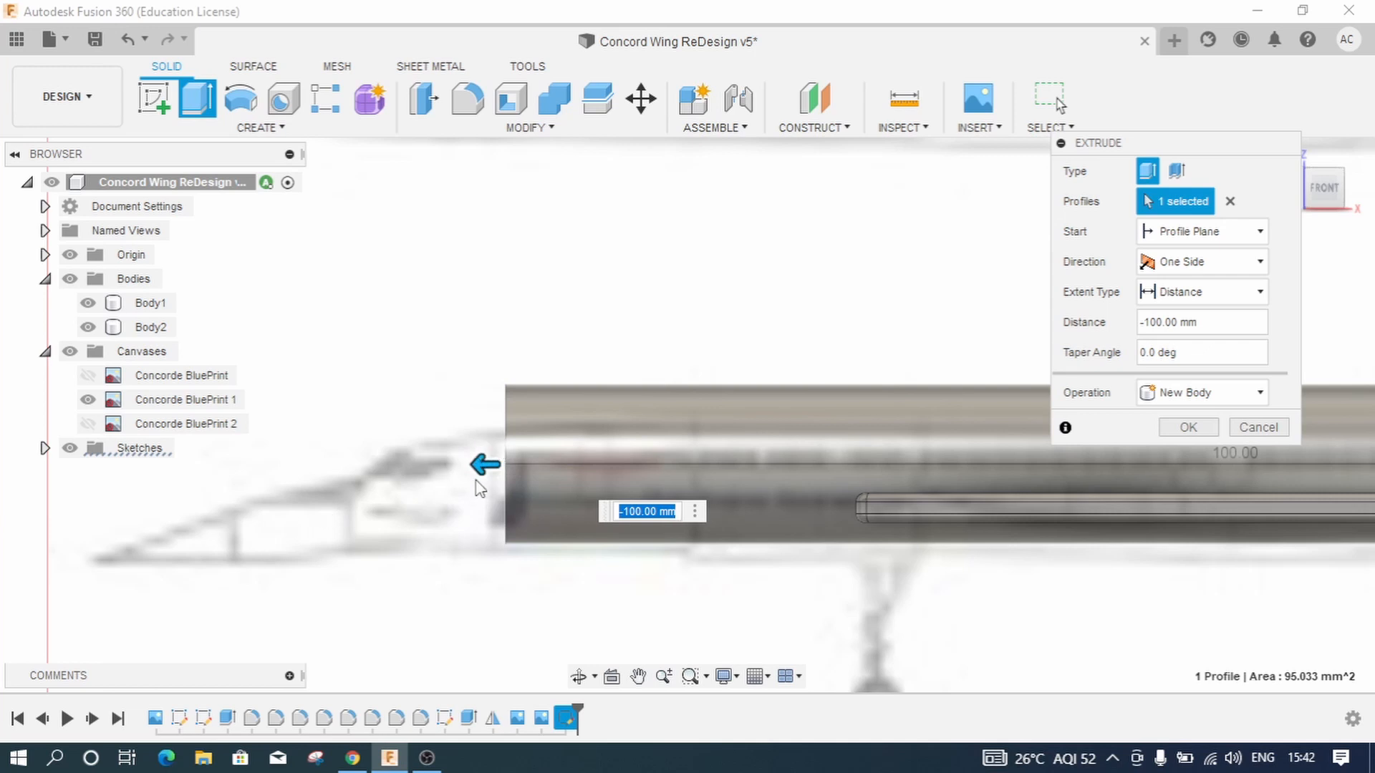
pyautogui.moveTo(477, 461); pyautogui.dragTo(462, 466)
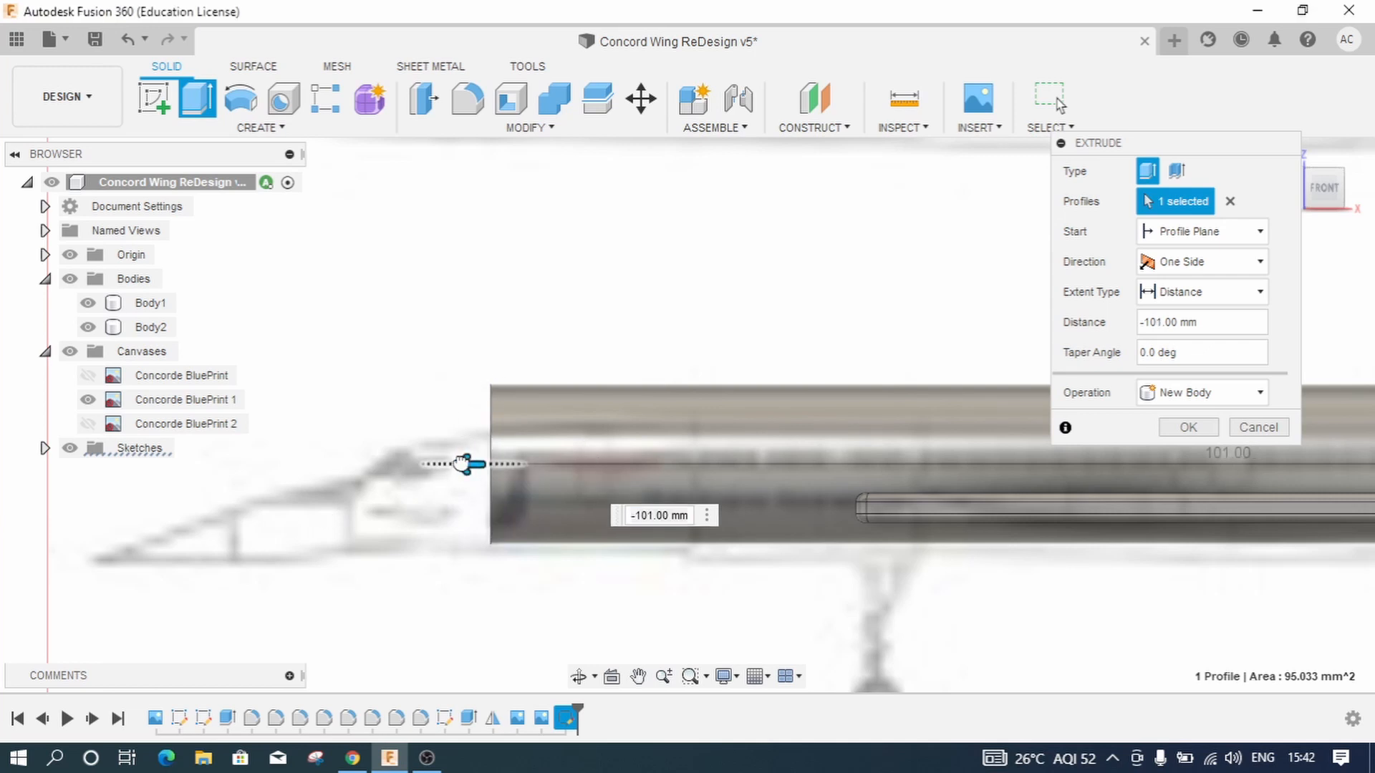
pyautogui.moveTo(467, 464)
pyautogui.mouseDown()
pyautogui.moveTo(452, 464)
pyautogui.moveTo(484, 464)
pyautogui.mouseUp()
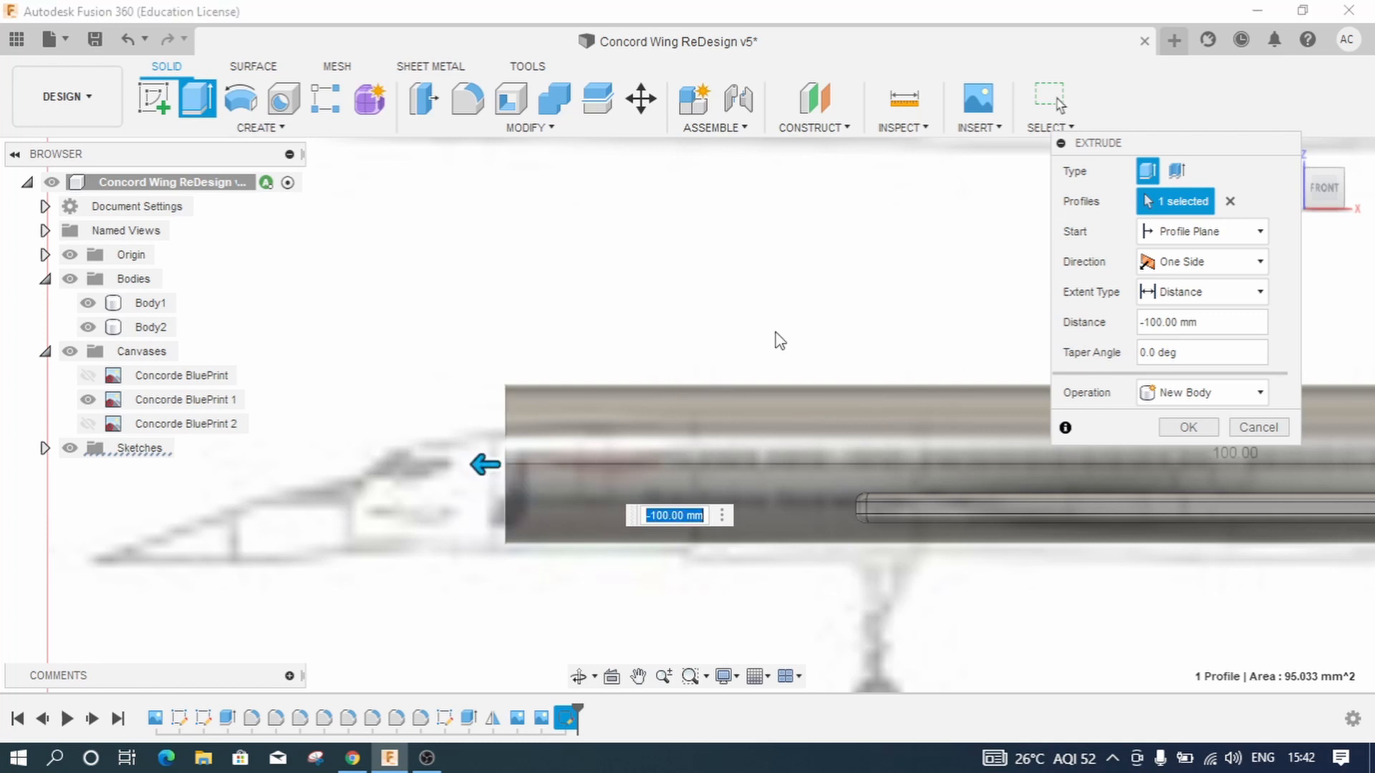
# Step: Extrude the fuselage in two sides, with the rear side's distance at -20 mm, and finish the extrusion as a new body
pyautogui.scroll(-4, 692, 415)
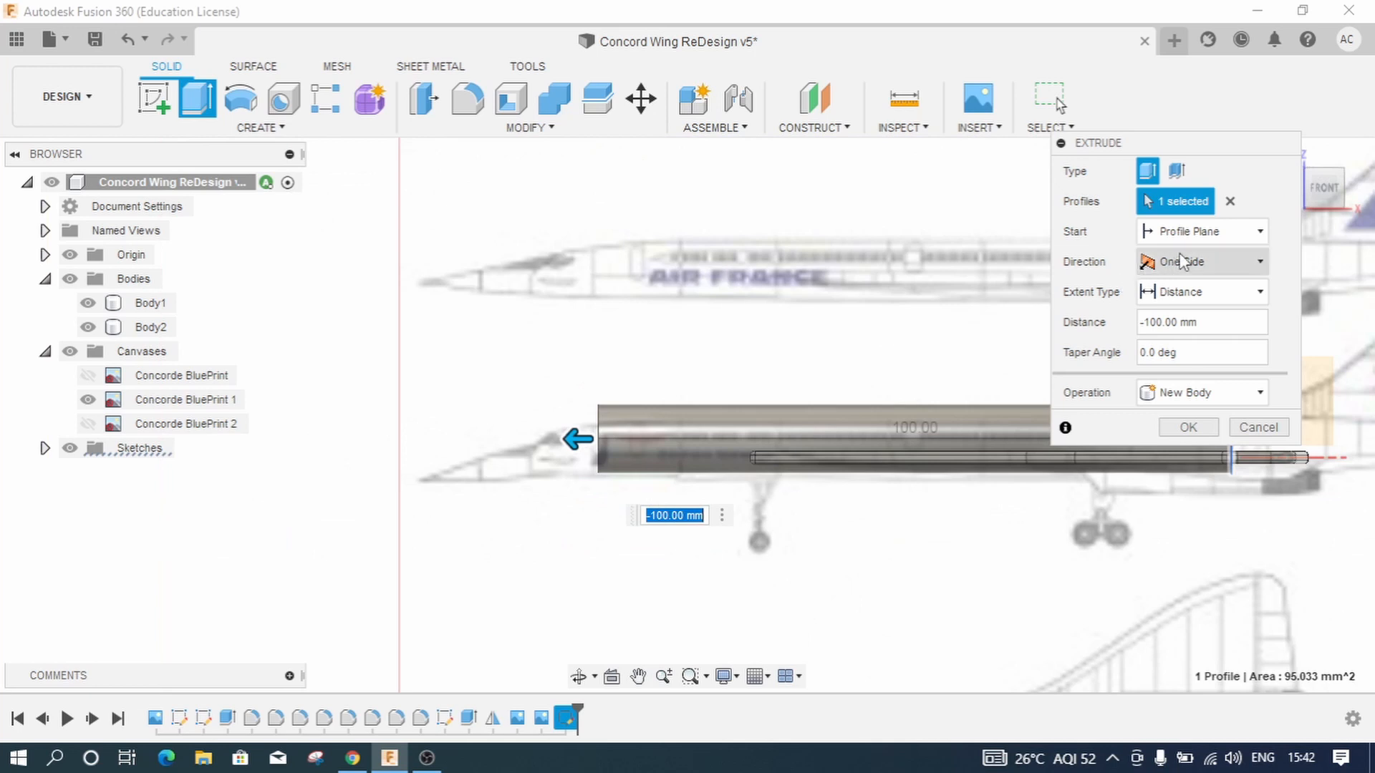
pyautogui.click(1212, 261)
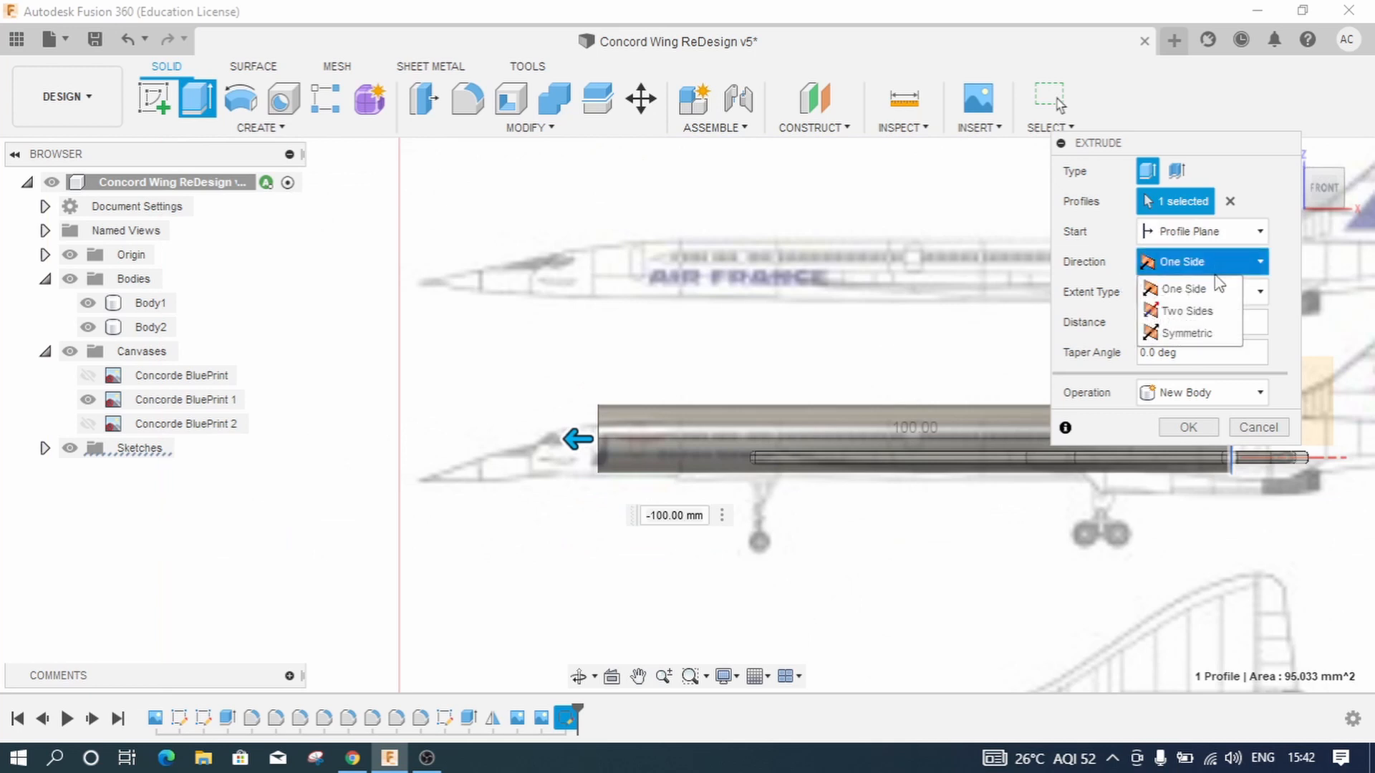
pyautogui.scroll(-4, 526, 432)
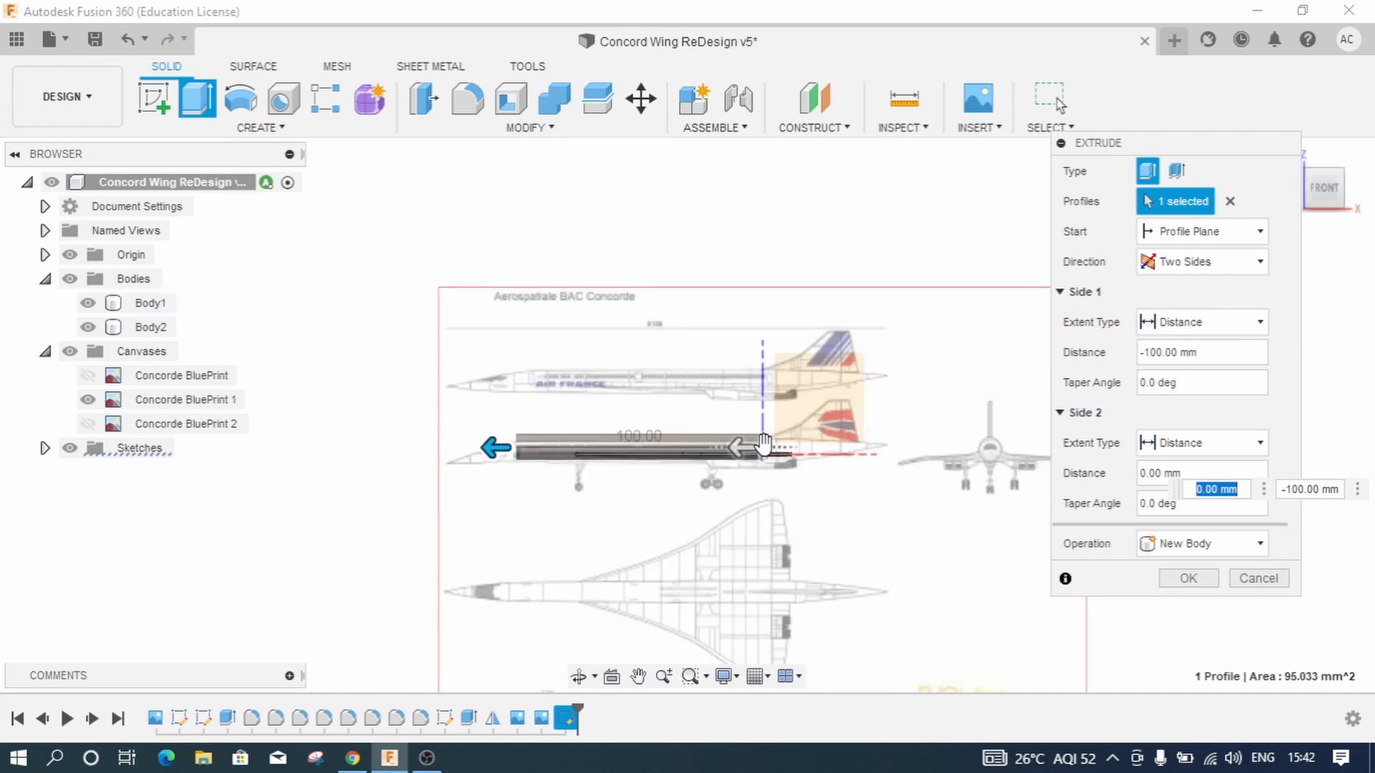
pyautogui.scroll(-3, 766, 444)
pyautogui.scroll(4, 763, 444)
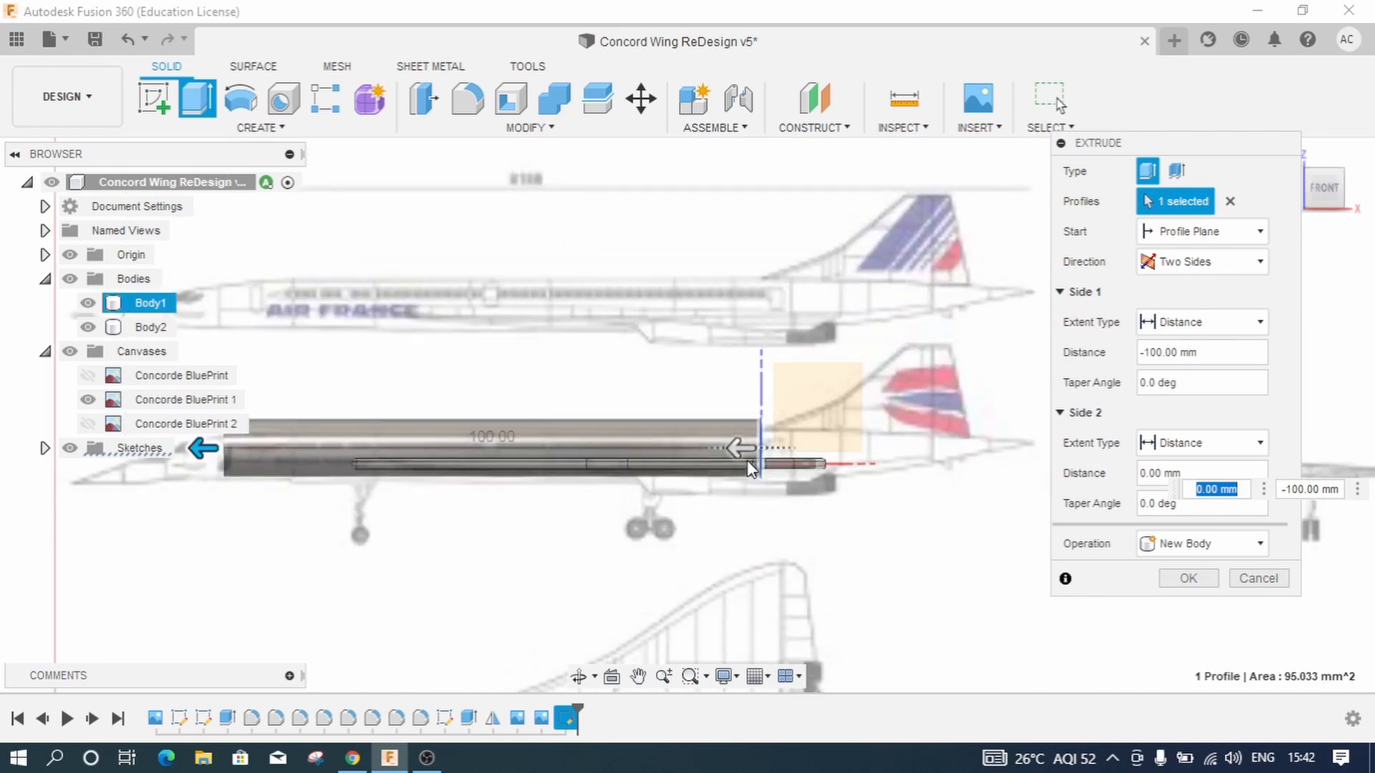
pyautogui.moveTo(744, 451); pyautogui.dragTo(840, 466)
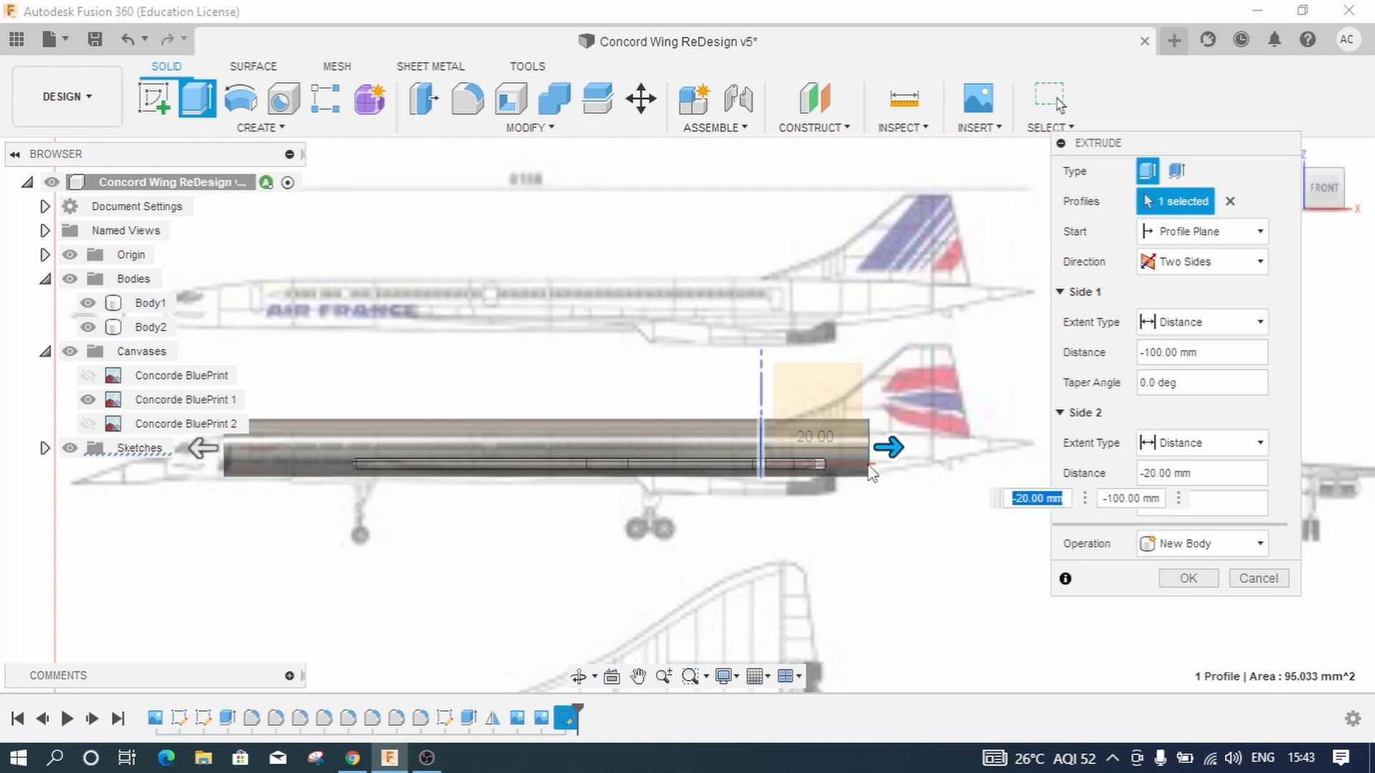
pyautogui.scroll(-2, 562, 406)
pyautogui.scroll(5, 777, 429)
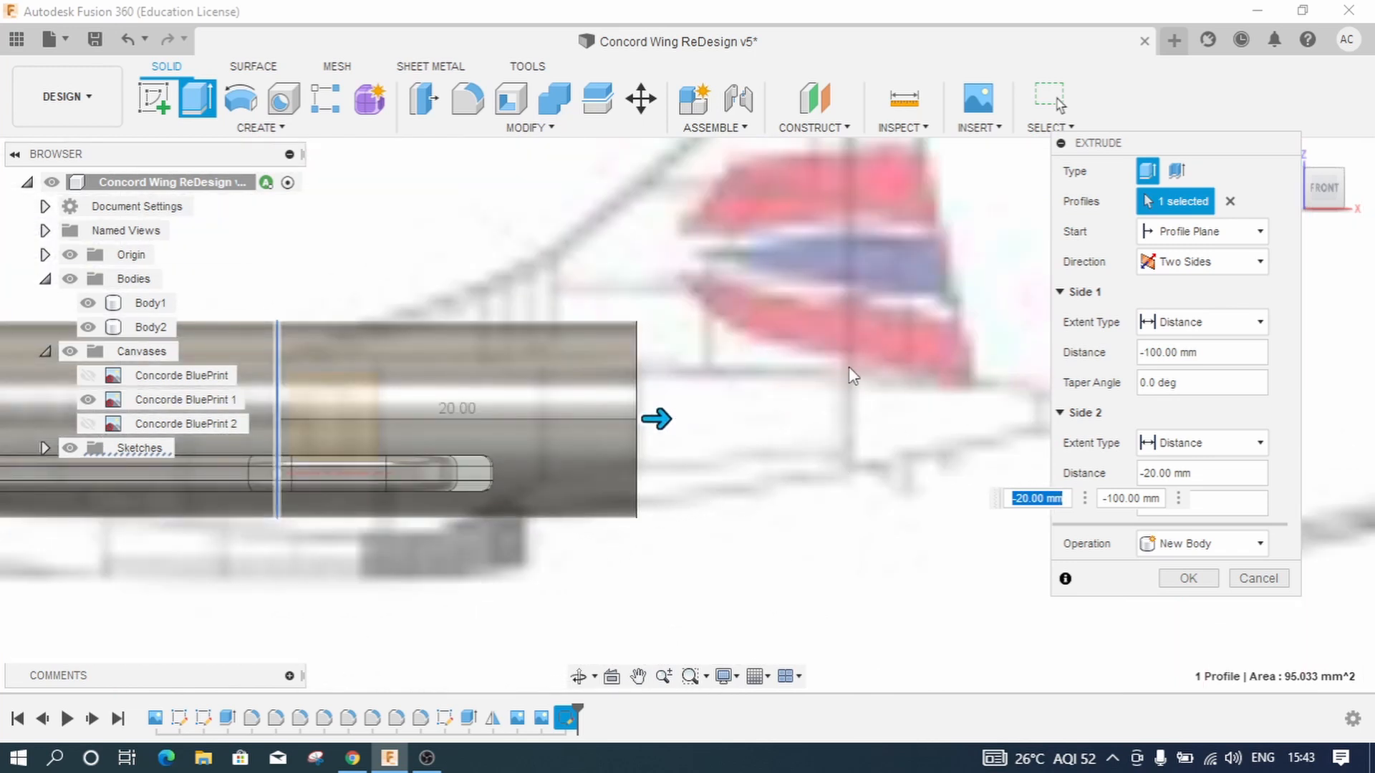
pyautogui.click(1187, 578)
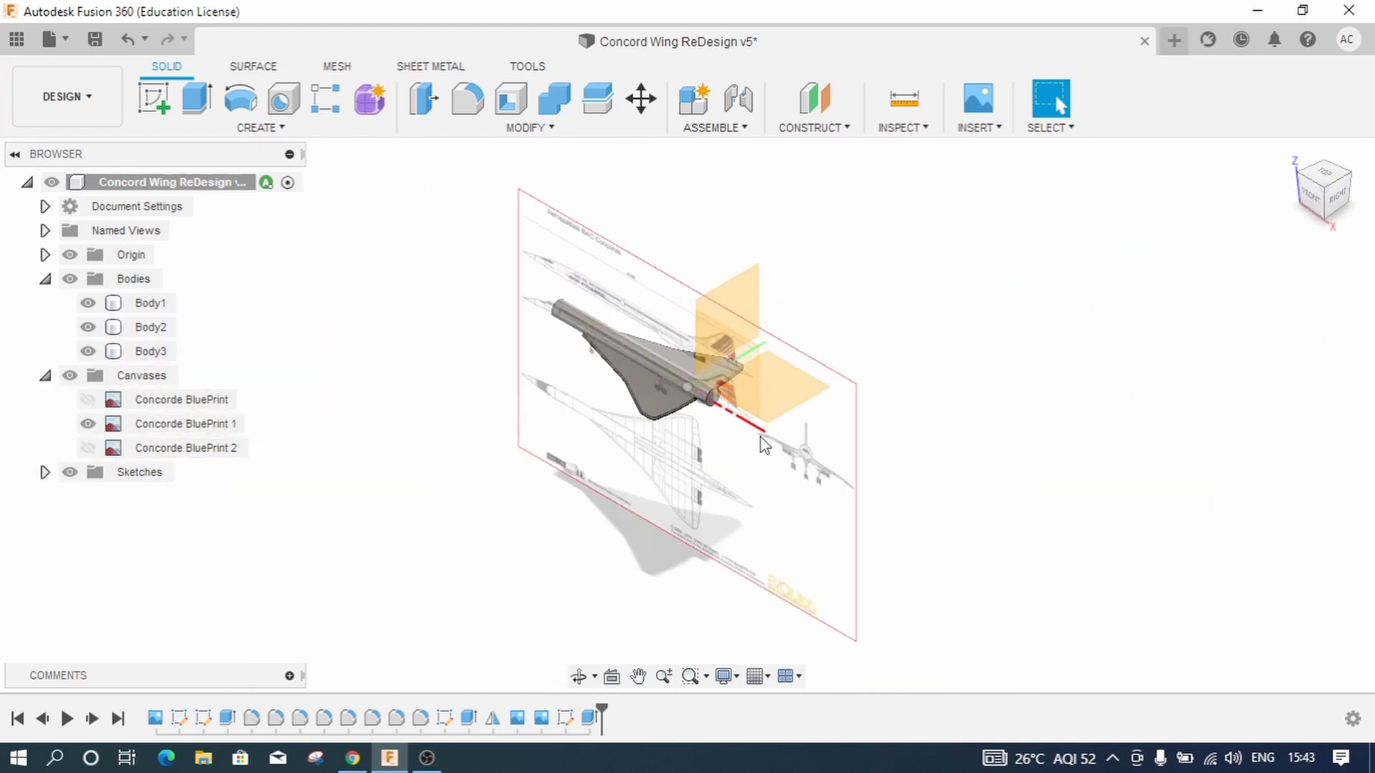
# Step: Hide the Concorde BluePrint 1 canvas and the origin planes, and inspect the fuselage and wing from the front
pyautogui.click(88, 424)
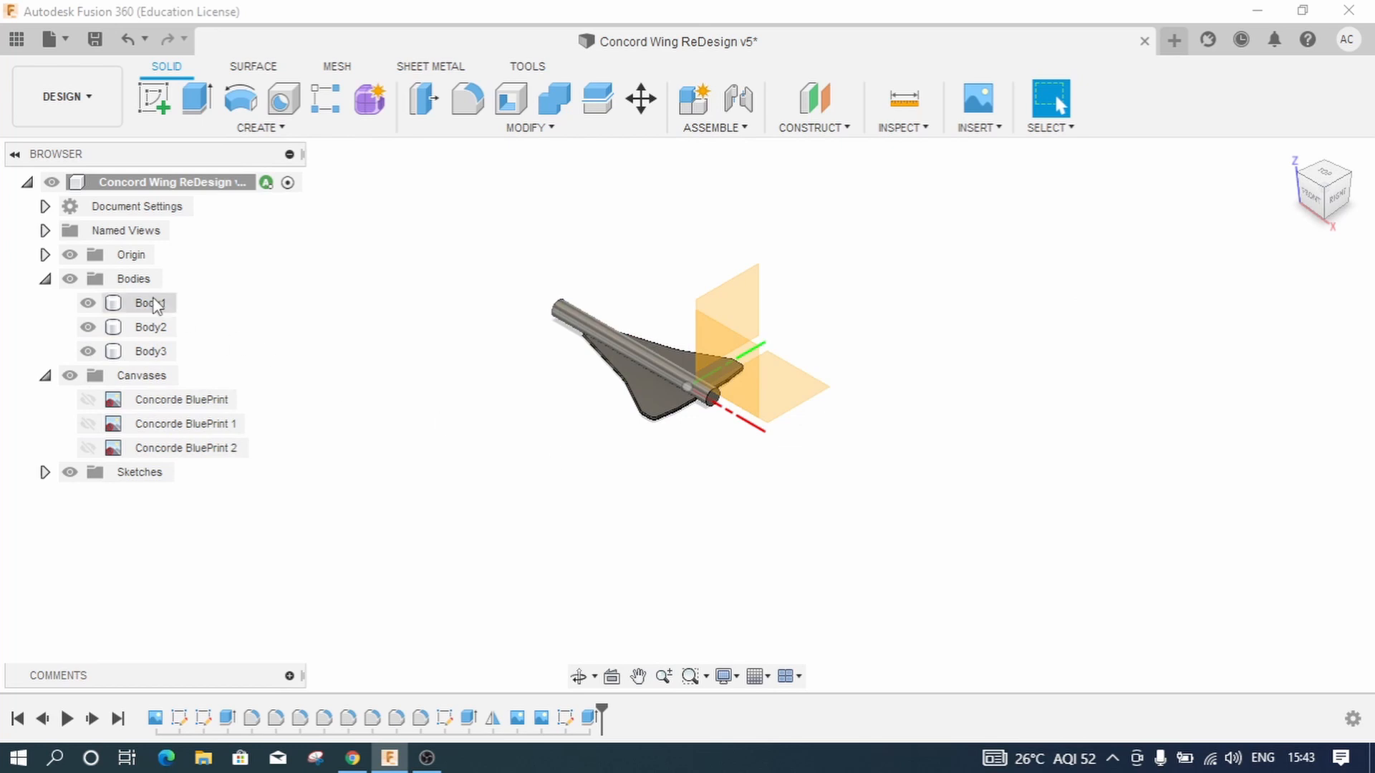
pyautogui.click(69, 255)
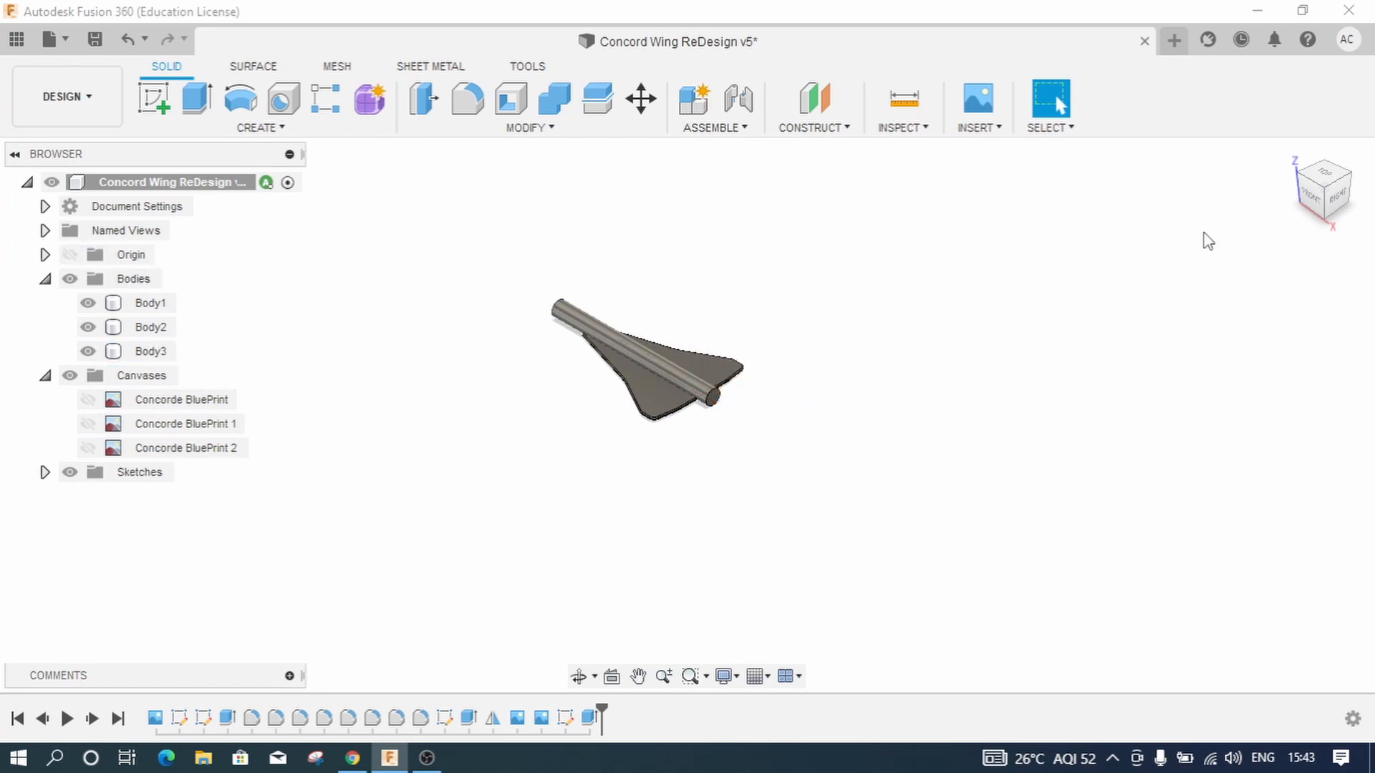
pyautogui.click(1307, 204)
pyautogui.click(608, 373)
pyautogui.scroll(5, 606, 366)
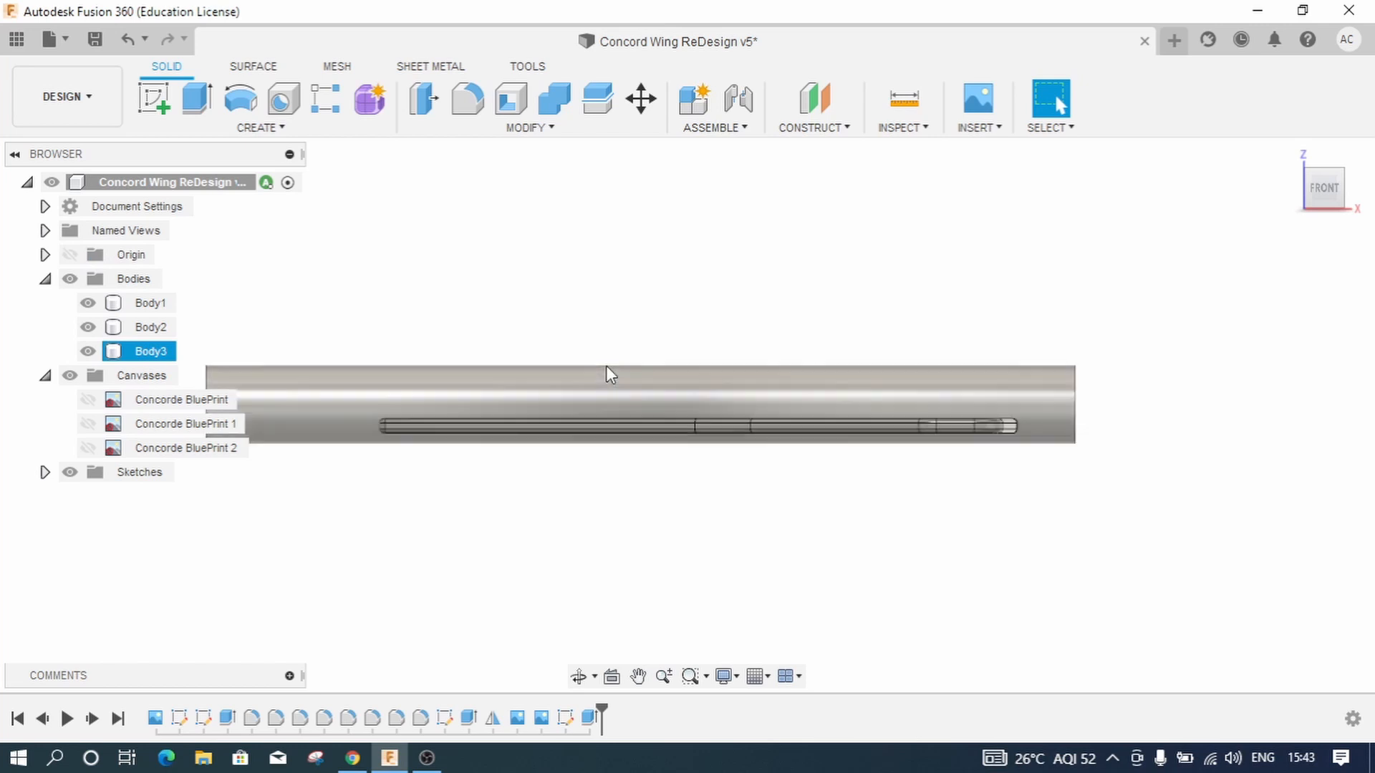
pyautogui.scroll(2, 606, 374)
pyautogui.click(461, 447)
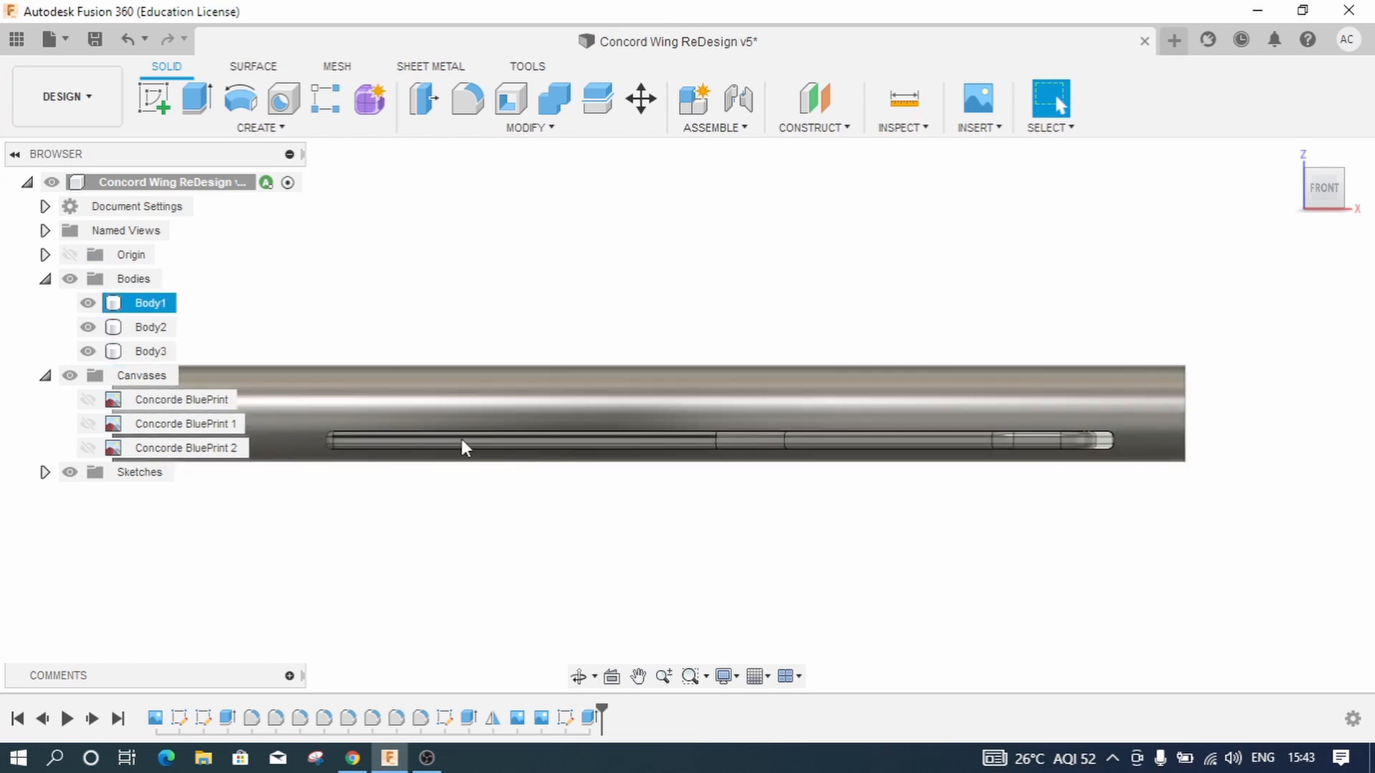
# Step: Examine how the wings' inner edges and connecting strips meet the fuselage cylinder, from above and from the underside
pyautogui.click(1307, 183)
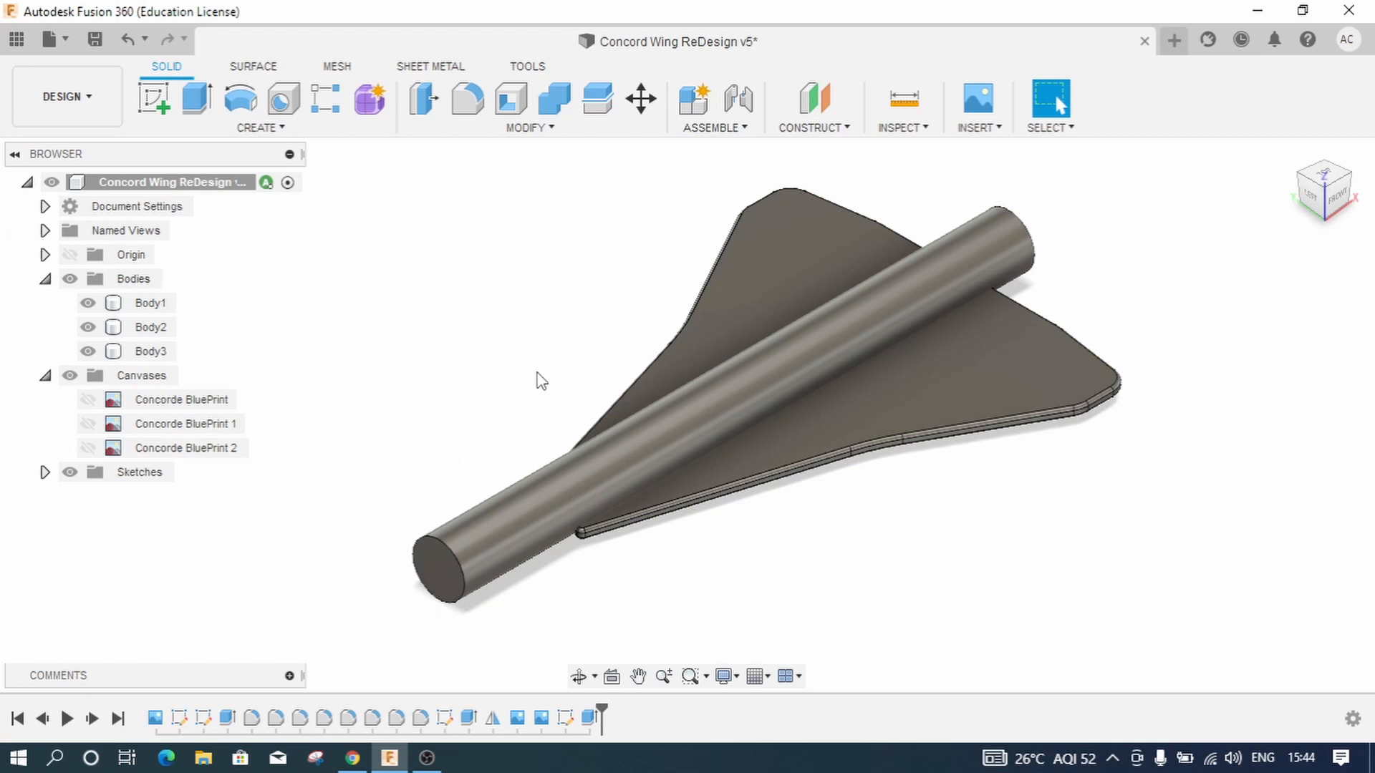
pyautogui.click(843, 305)
pyautogui.click(648, 575)
pyautogui.click(1307, 203)
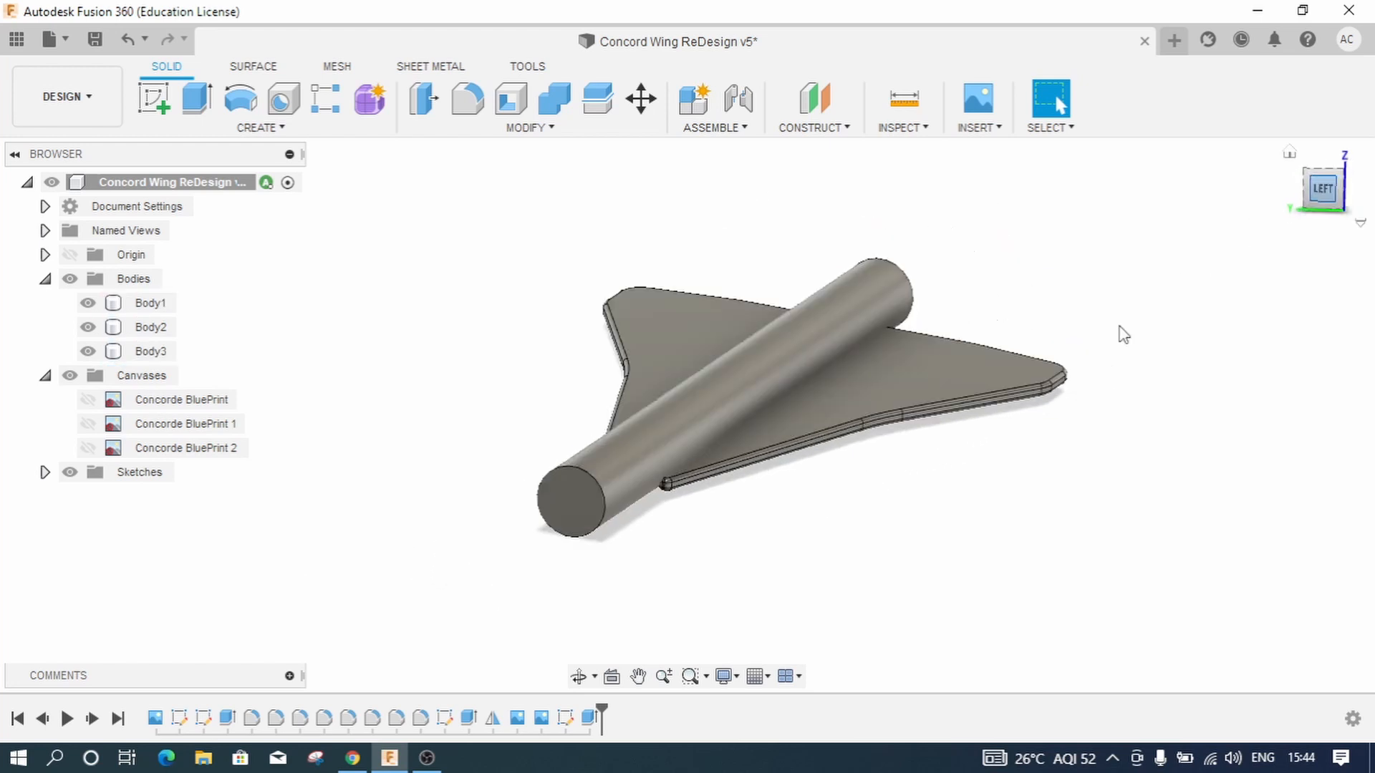
pyautogui.click(1338, 211)
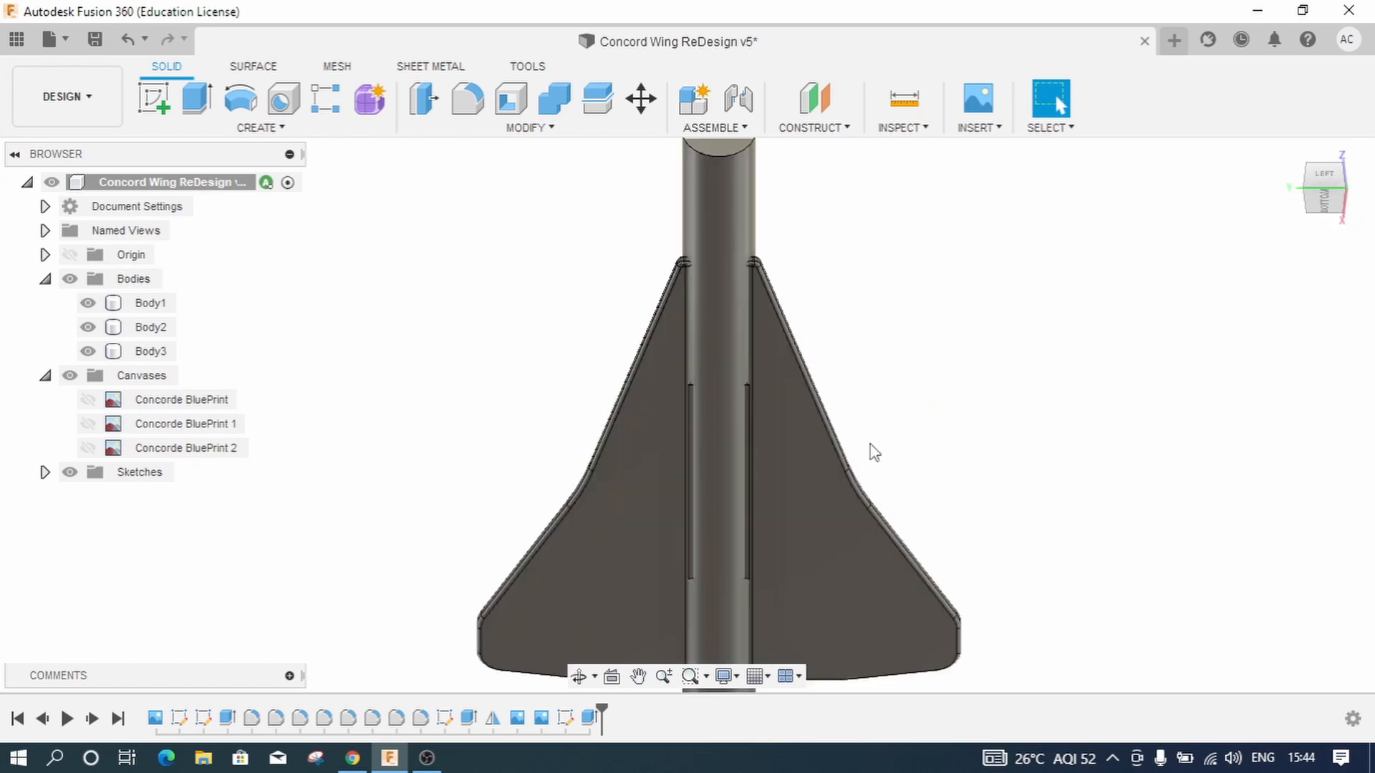
pyautogui.click(694, 465)
pyautogui.click(1052, 365)
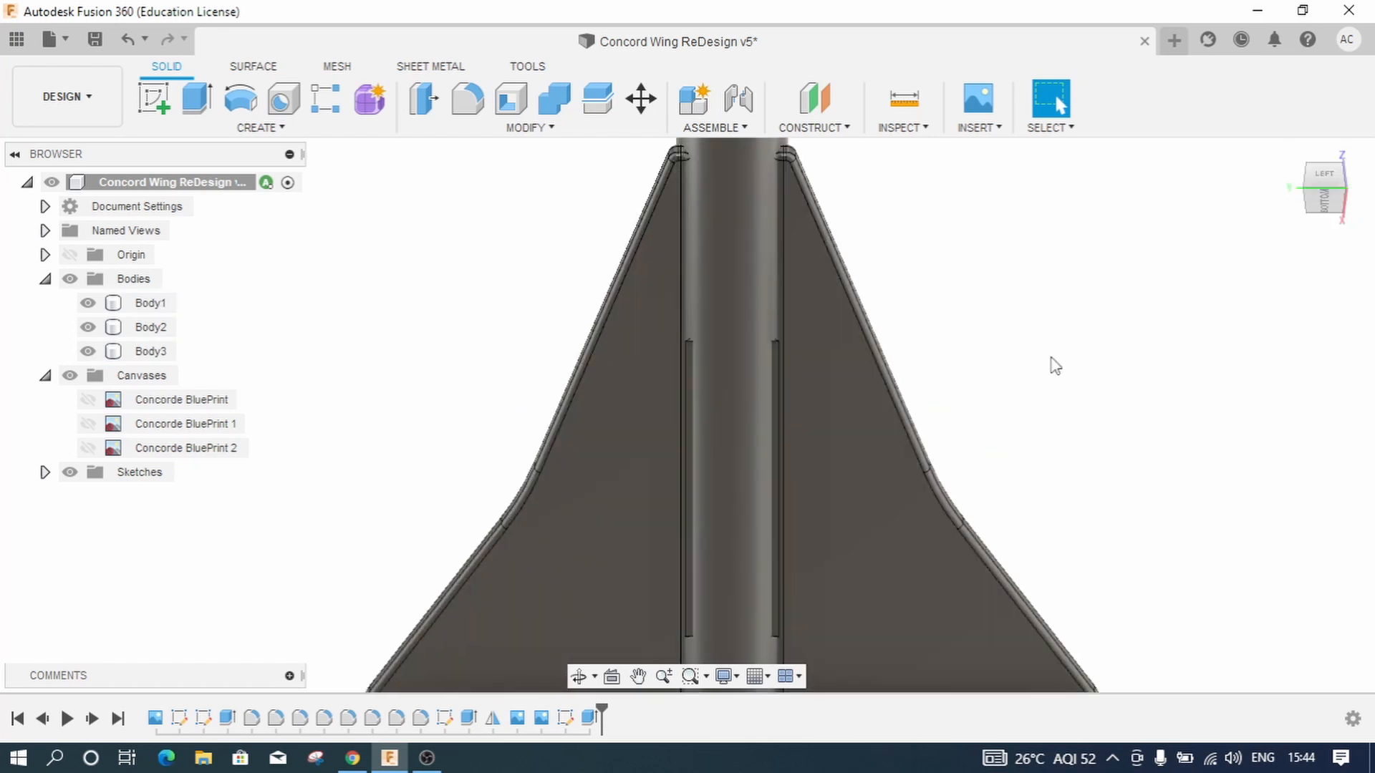
pyautogui.scroll(5, 1052, 365)
pyautogui.scroll(6, 536, 363)
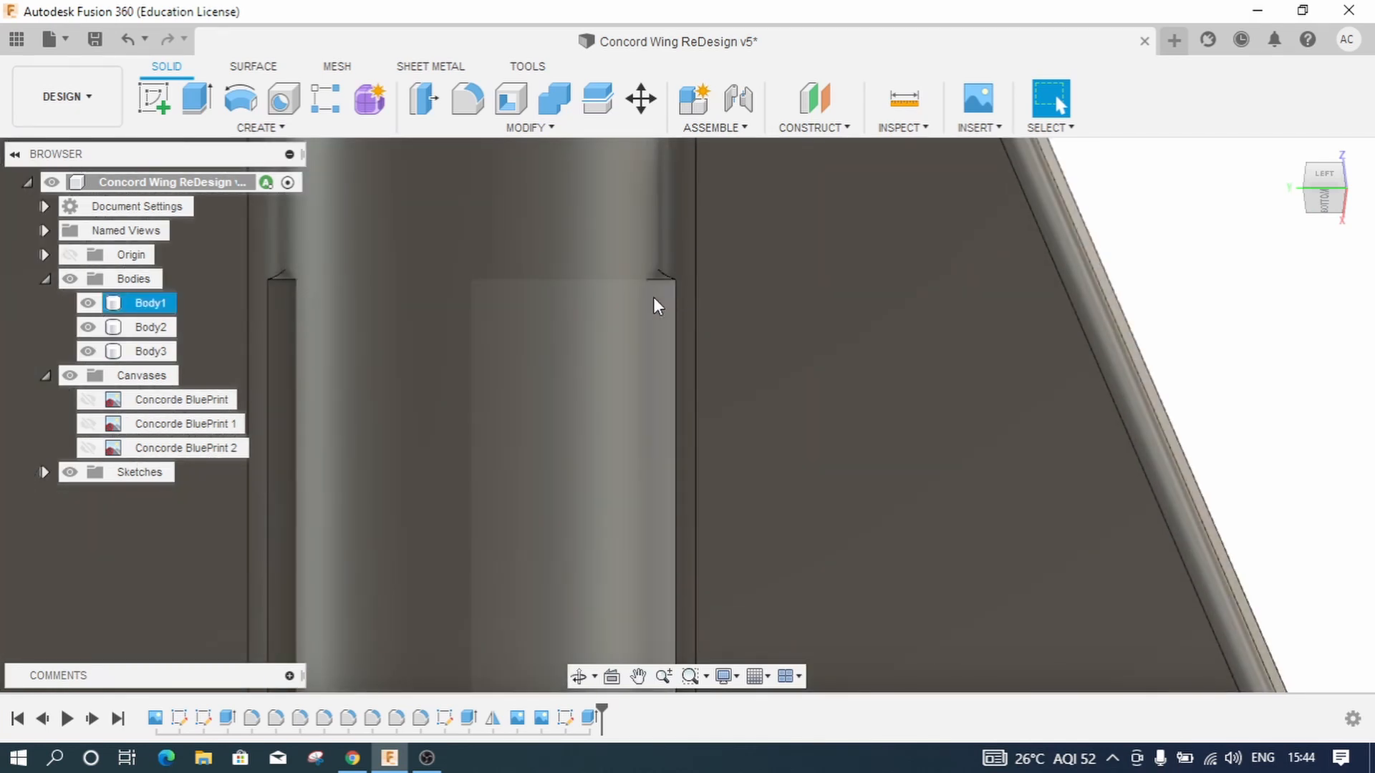
pyautogui.scroll(3, 666, 297)
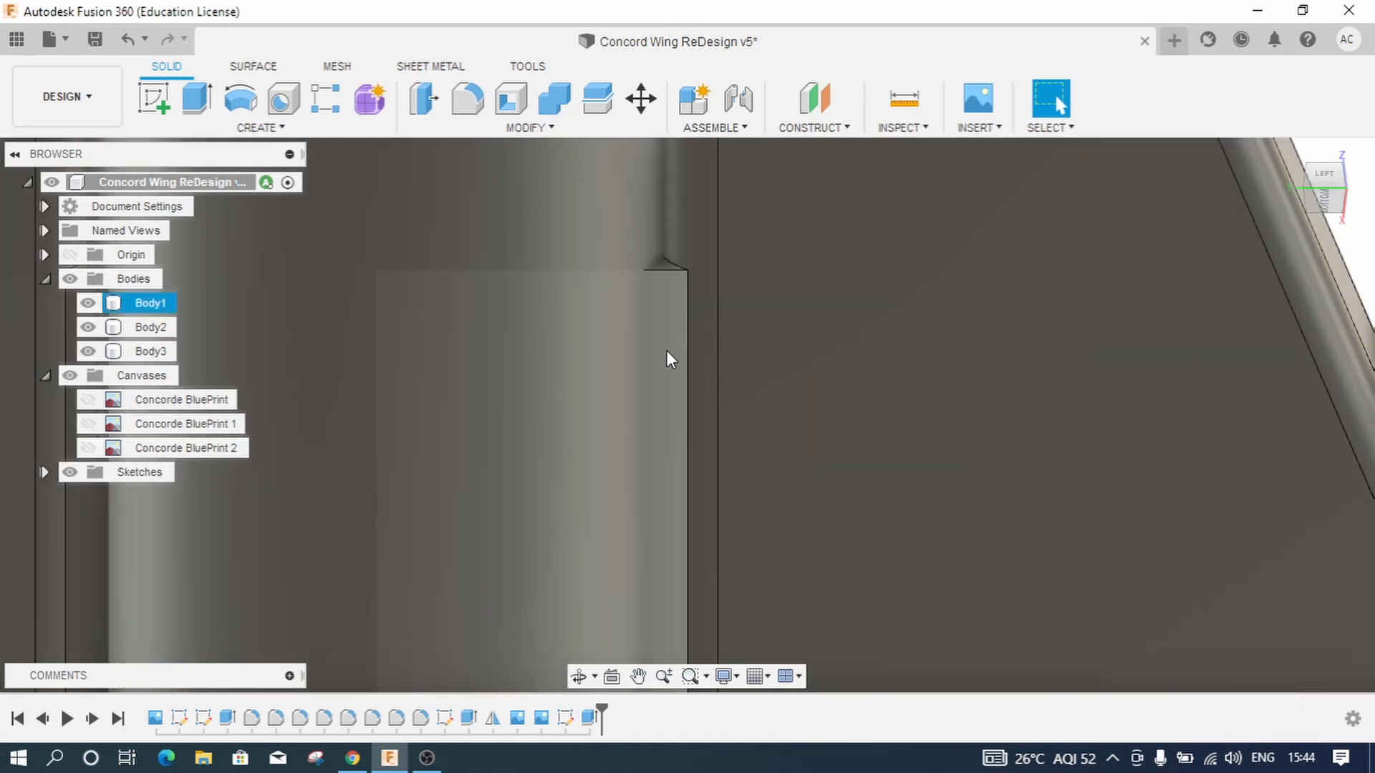
pyautogui.scroll(-4, 673, 290)
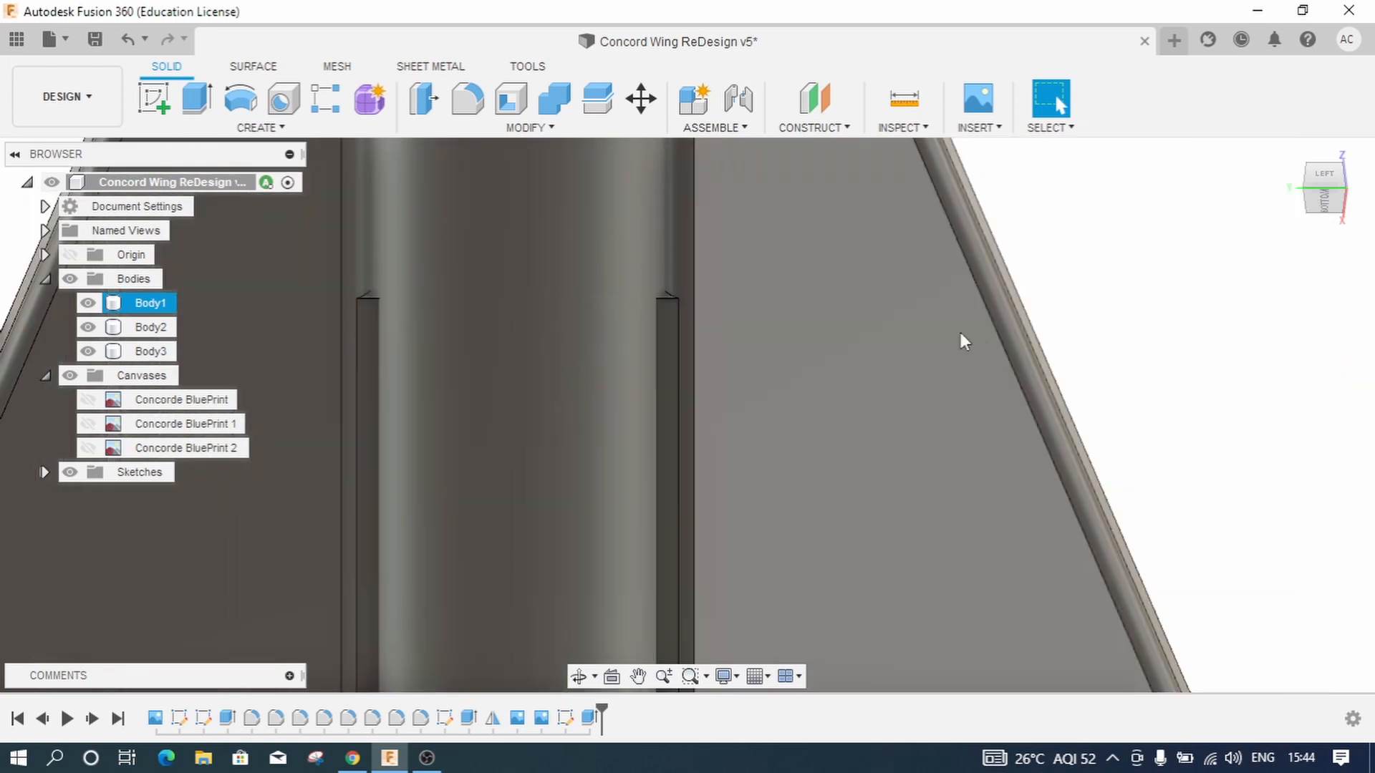
pyautogui.scroll(-3, 1160, 349)
pyautogui.click(673, 421)
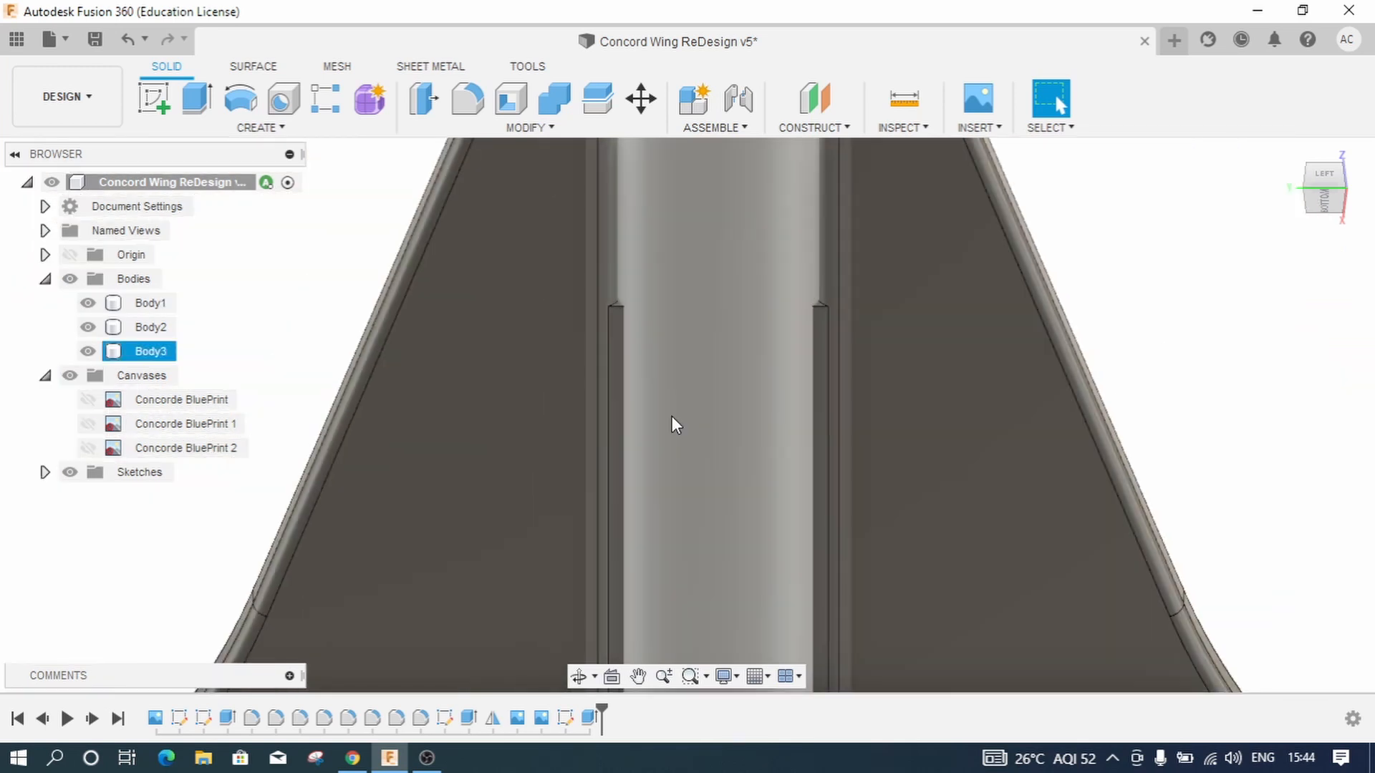
pyautogui.scroll(-2, 673, 421)
pyautogui.scroll(-1, 671, 416)
pyautogui.scroll(-3, 946, 330)
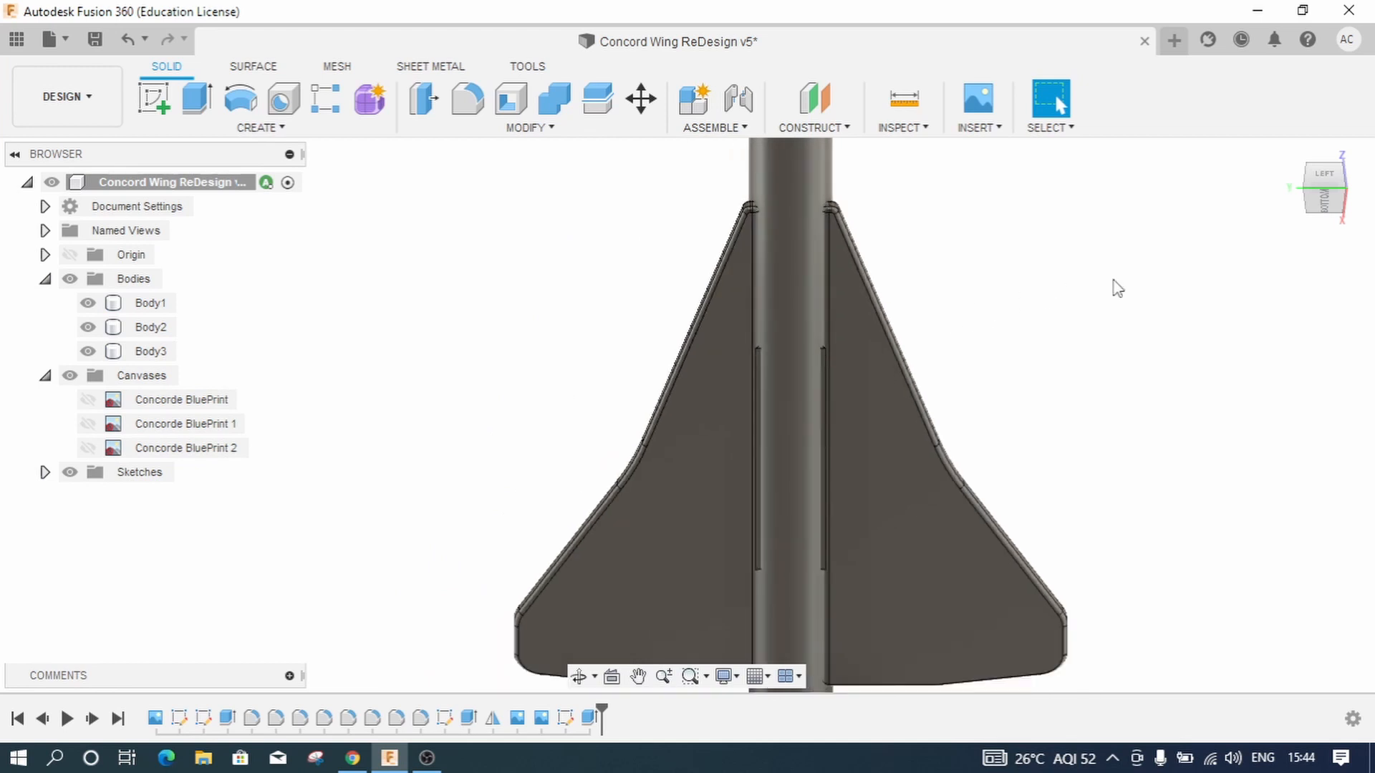
pyautogui.click(1289, 152)
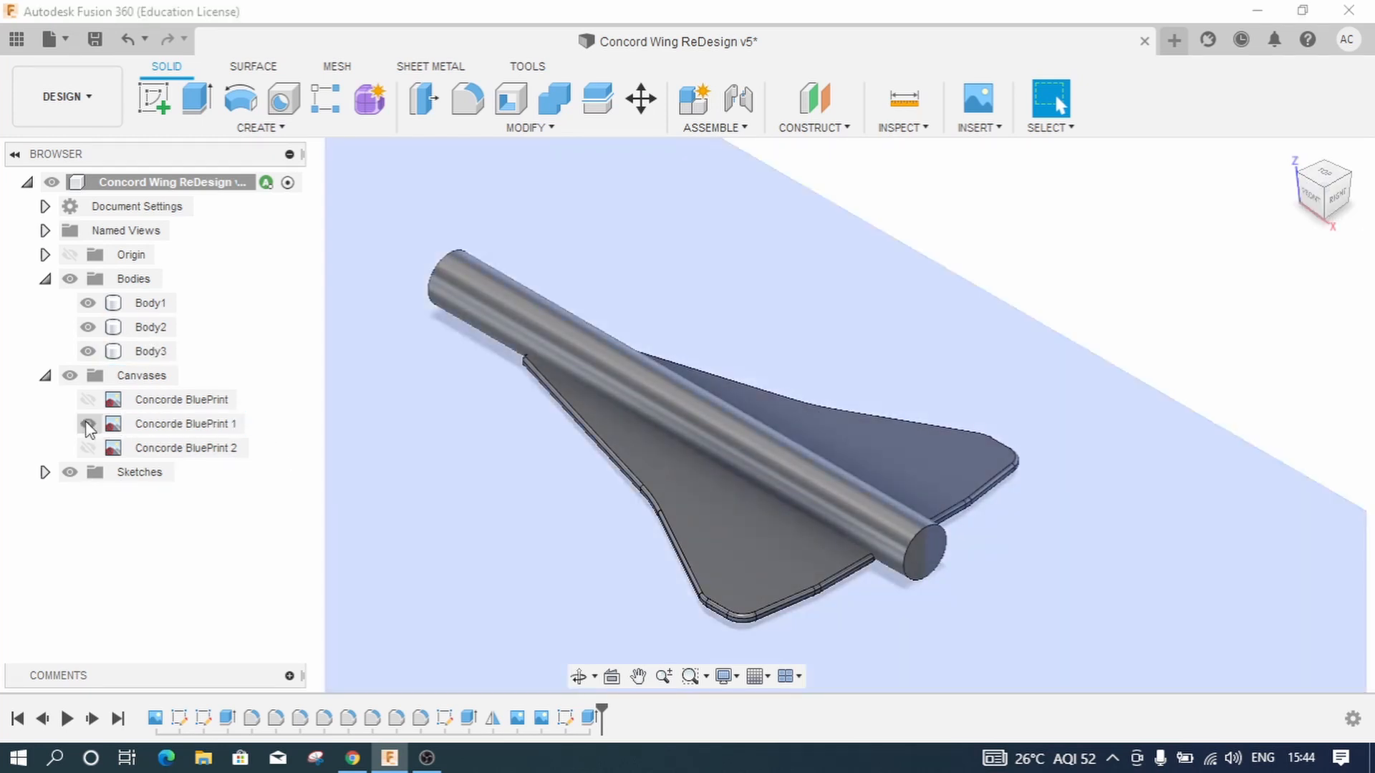
# Step: Show the Concorde BluePrint 1 side-view canvas and hide both wing bodies and the fuselage body
pyautogui.click(87, 423)
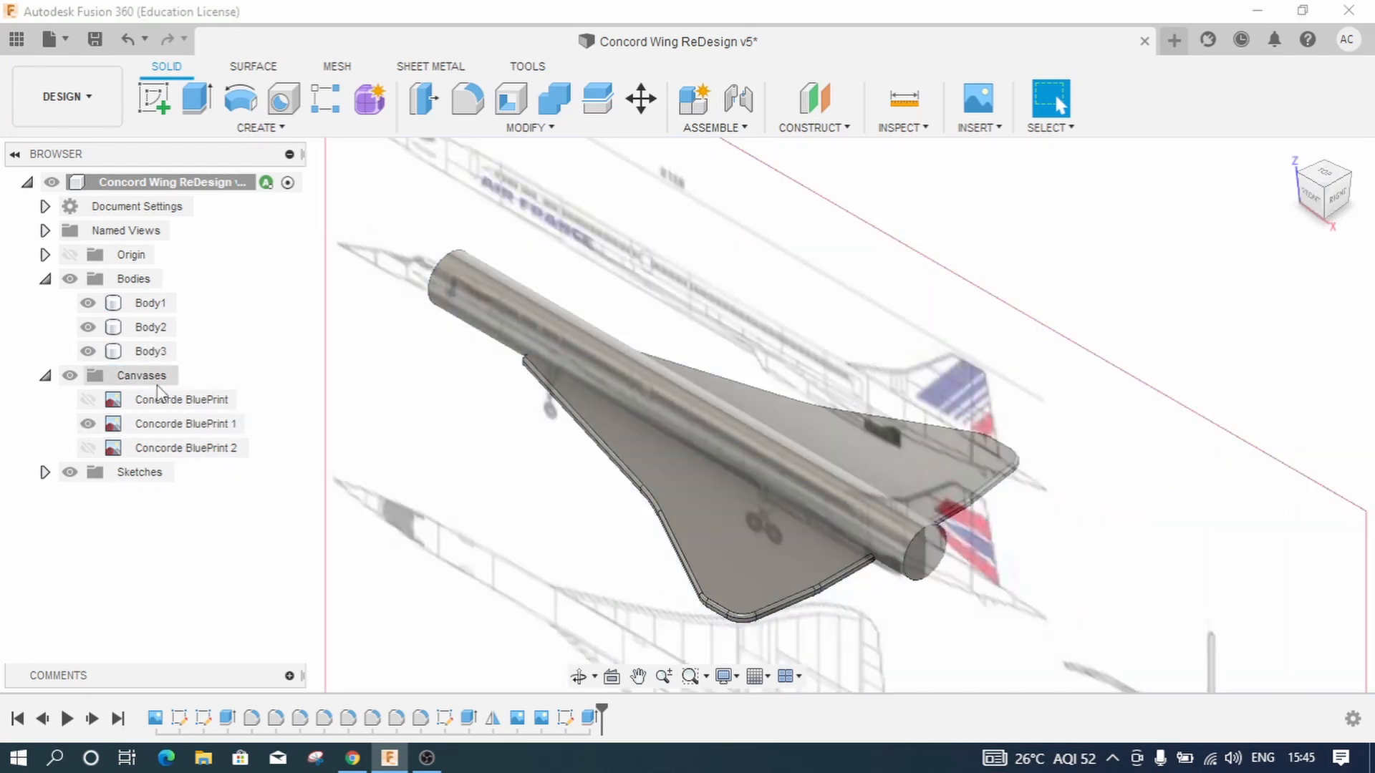
pyautogui.click(87, 351)
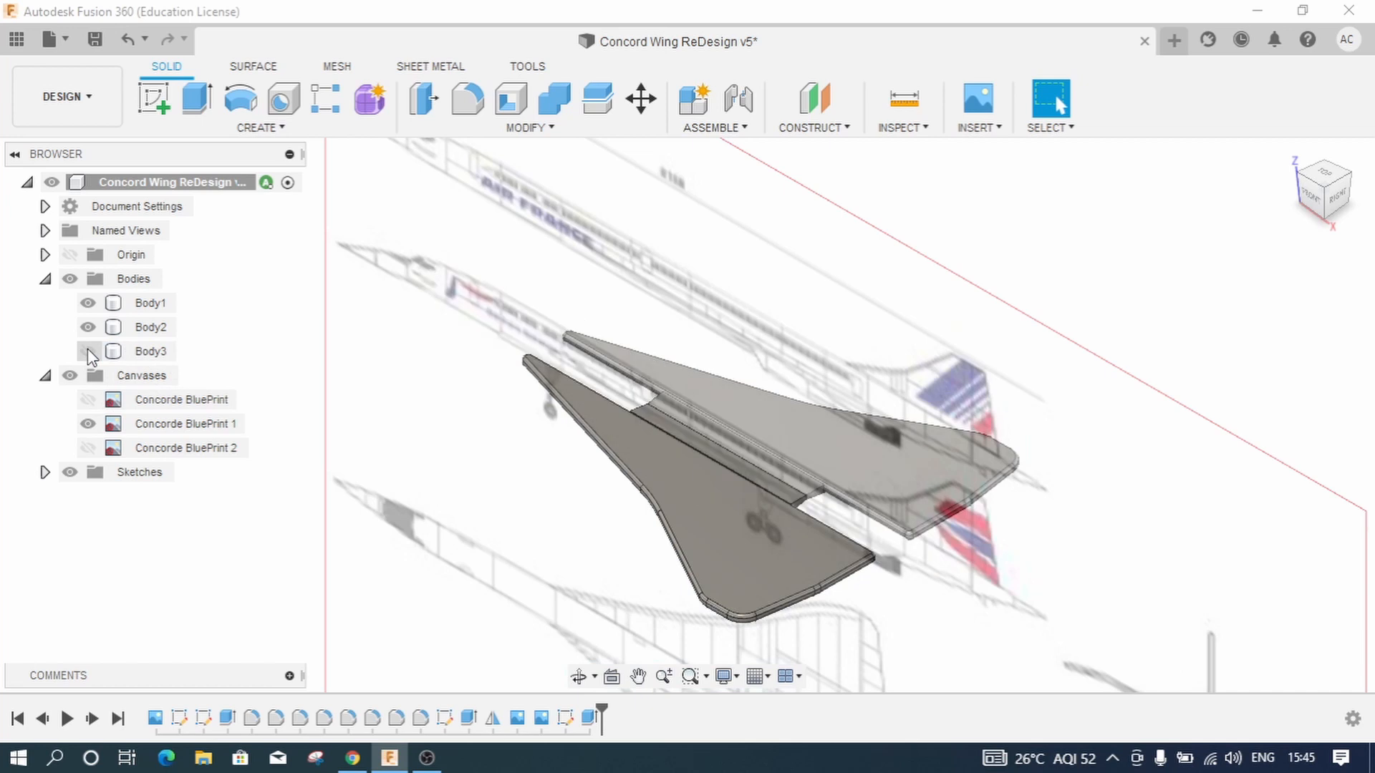
pyautogui.click(87, 327)
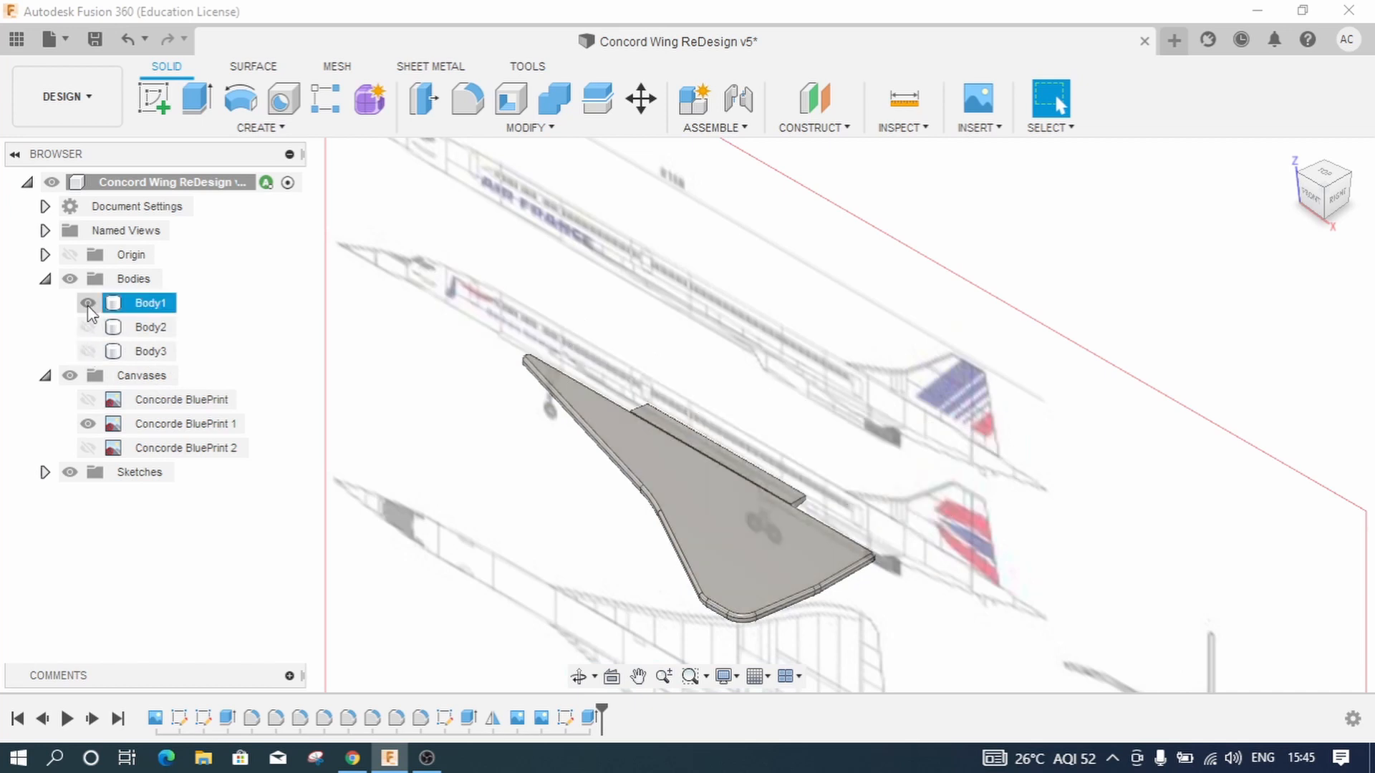
pyautogui.click(88, 302)
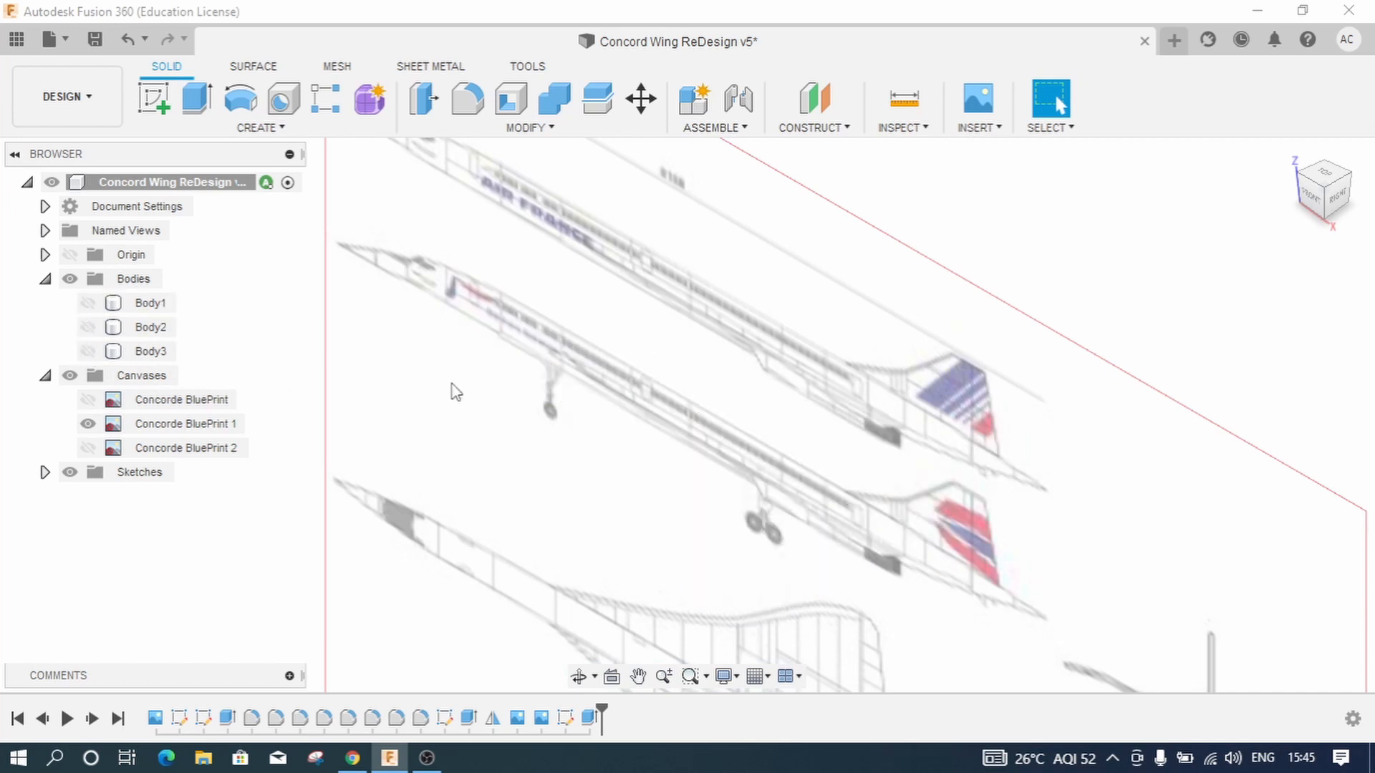
# Step: Show the fuselage and both wing bodies again over the side-view blueprint, seen from the front
pyautogui.click(1312, 199)
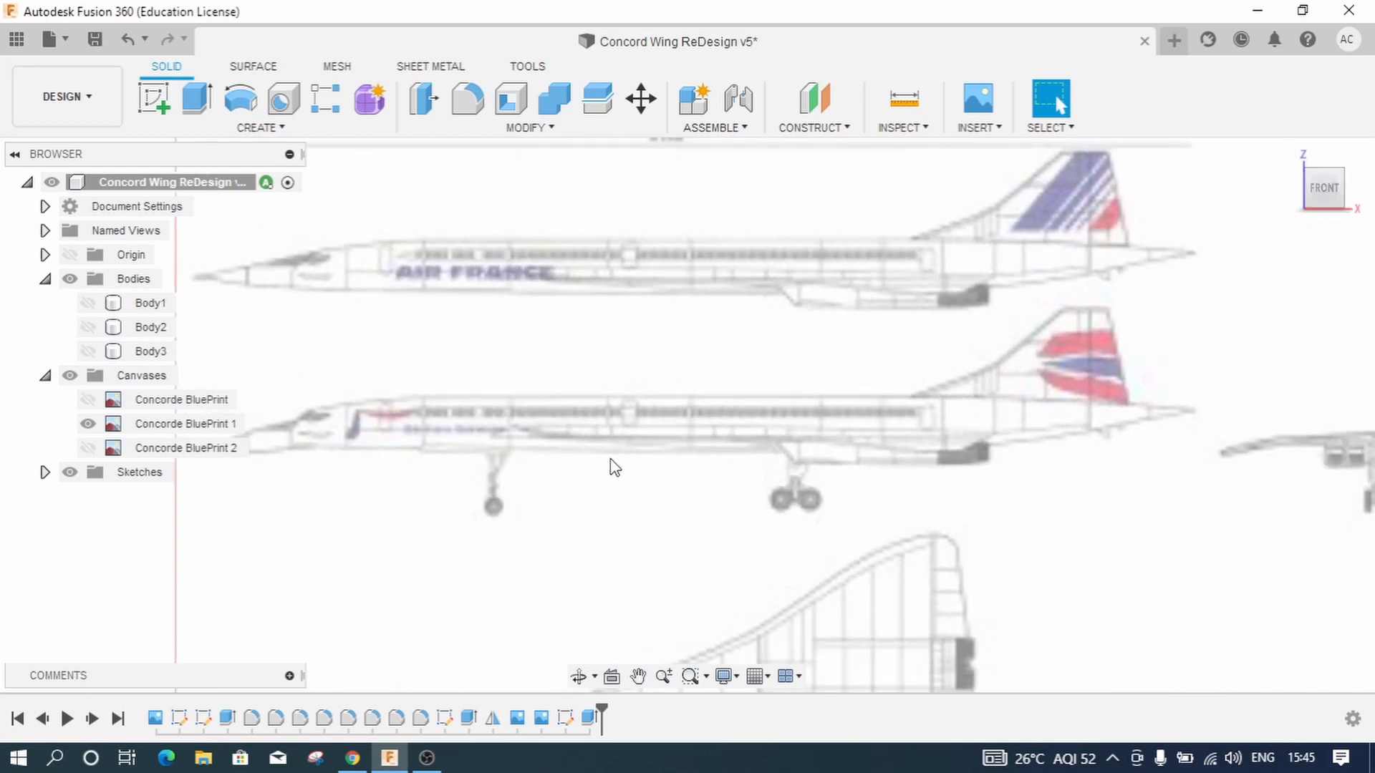
pyautogui.scroll(5, 558, 457)
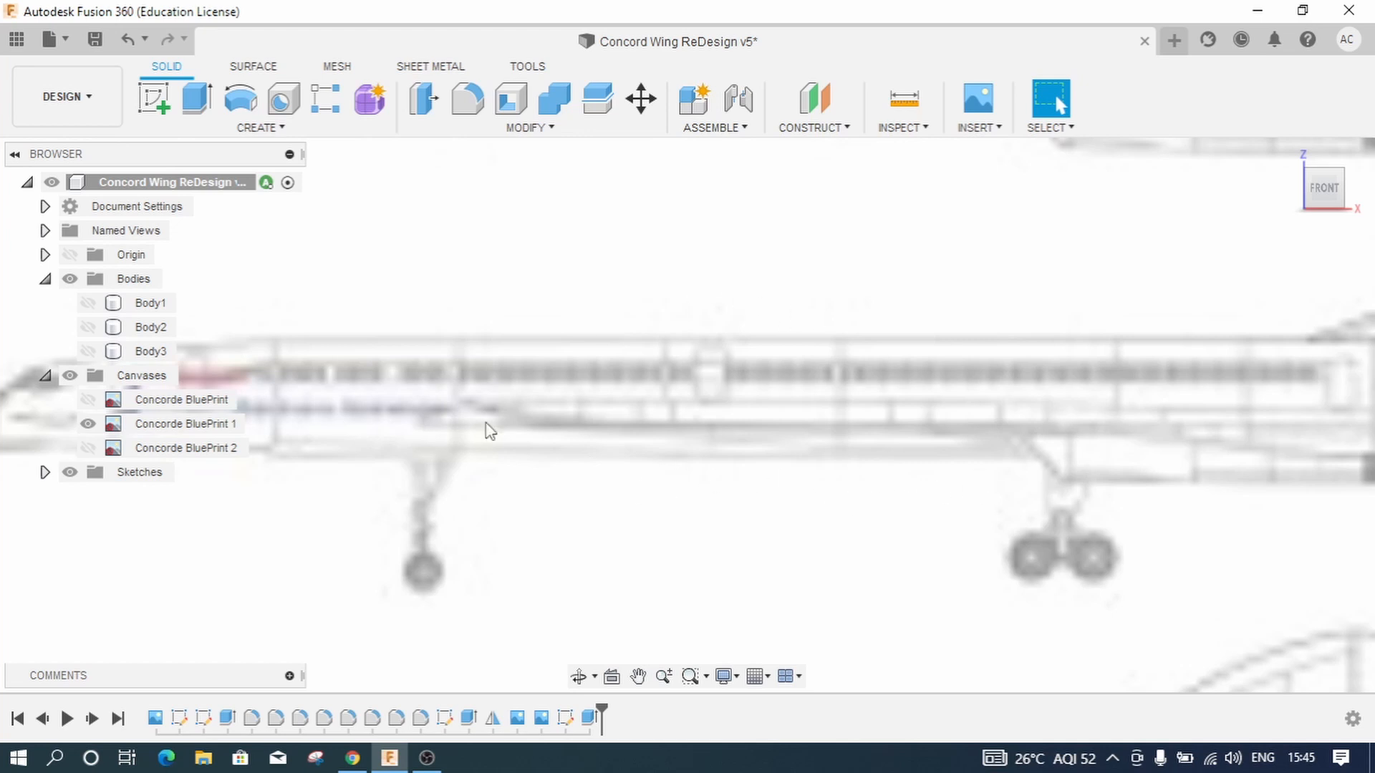
pyautogui.click(144, 351)
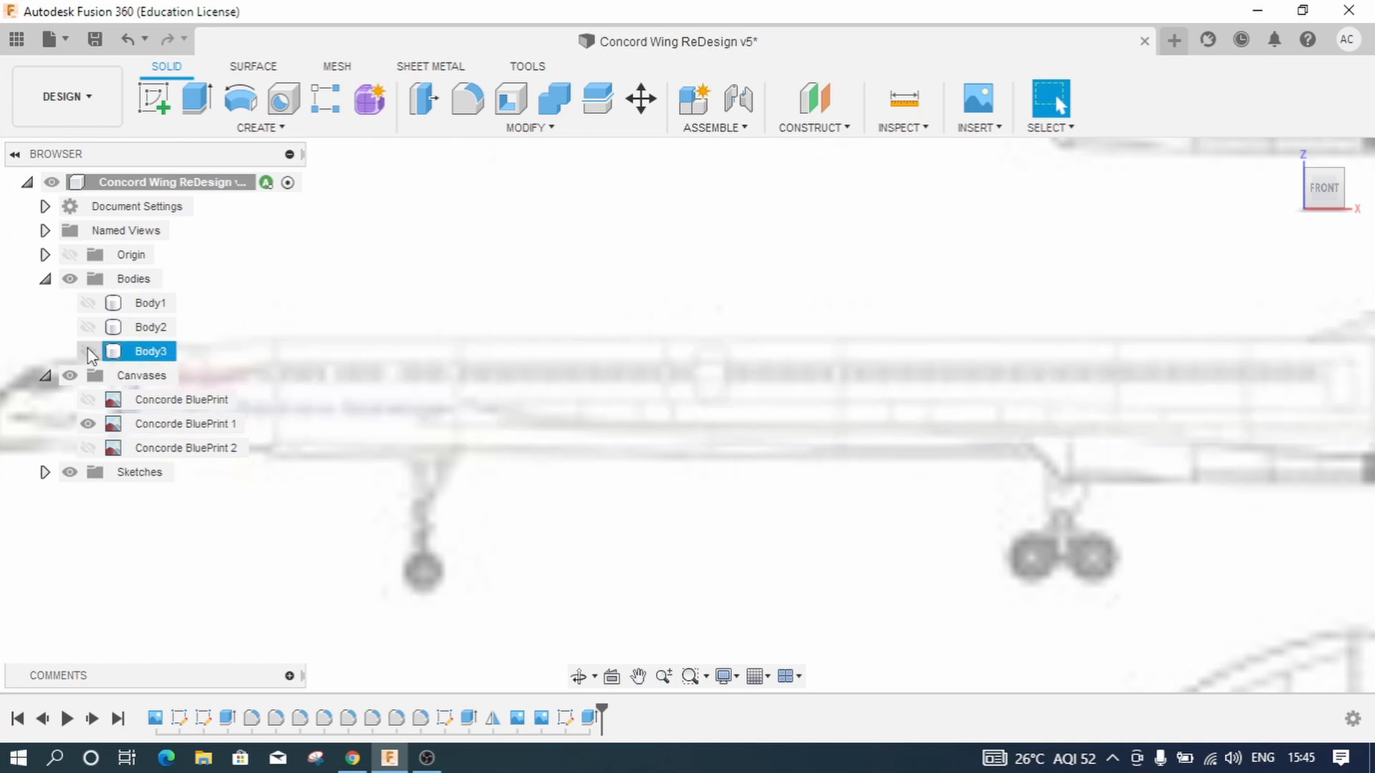
pyautogui.click(88, 351)
pyautogui.click(88, 327)
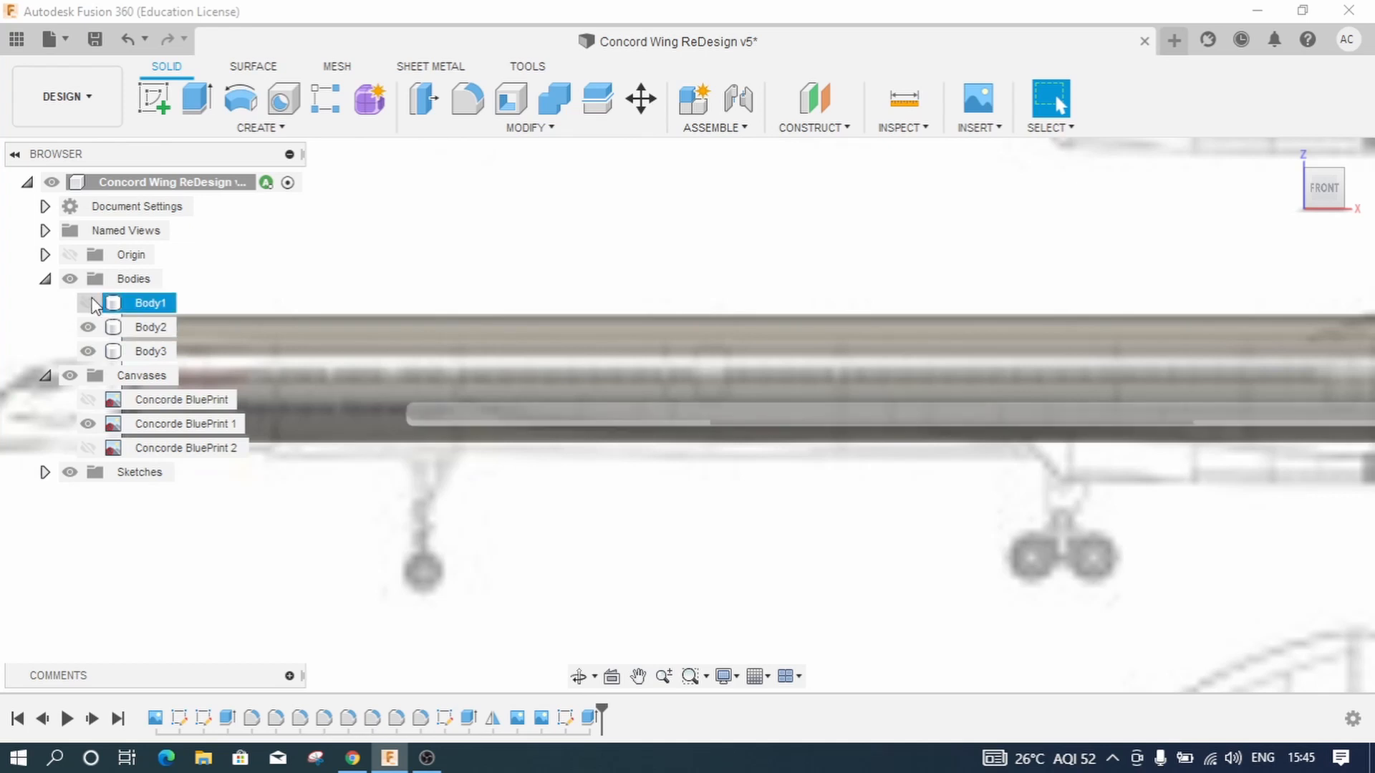
pyautogui.click(87, 303)
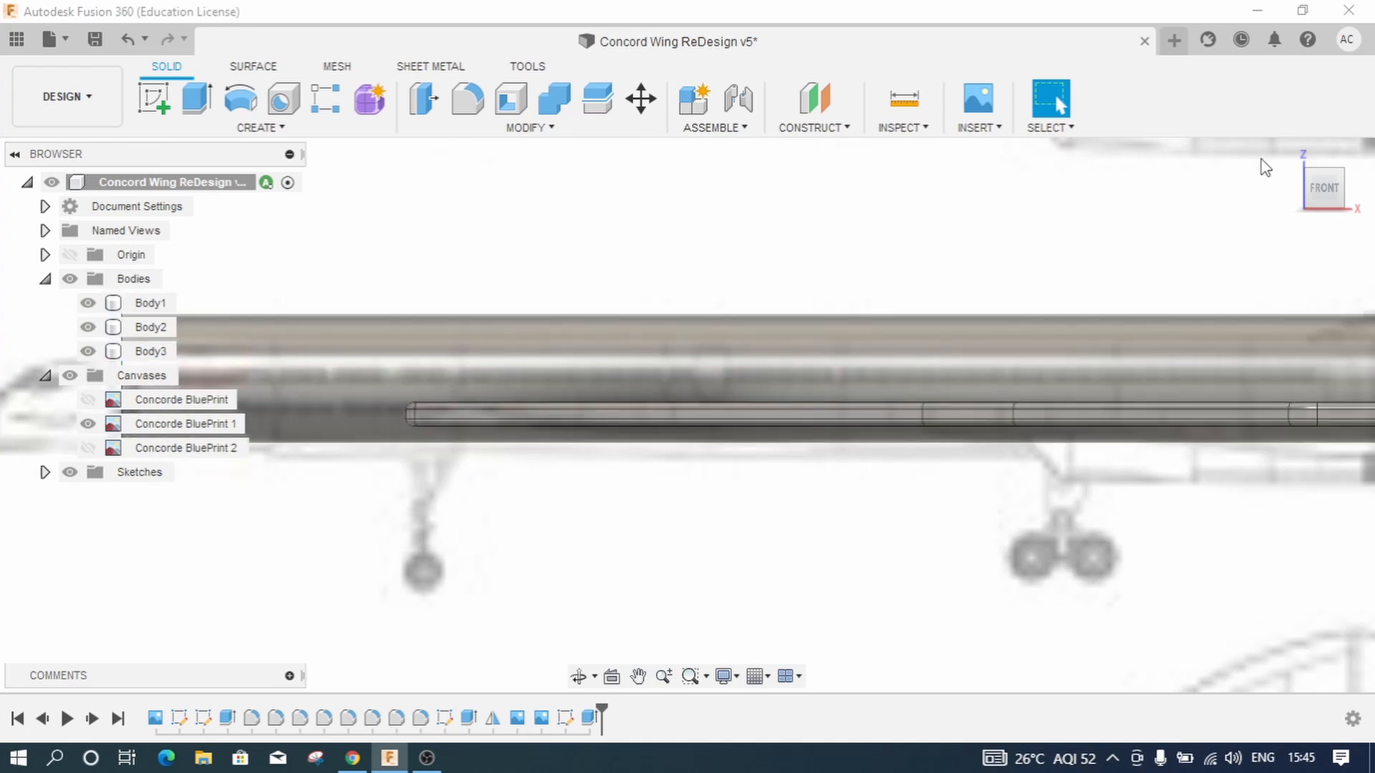
# Step: Show the origin planes and save the design with the version description "User Saved"
pyautogui.click(1320, 187)
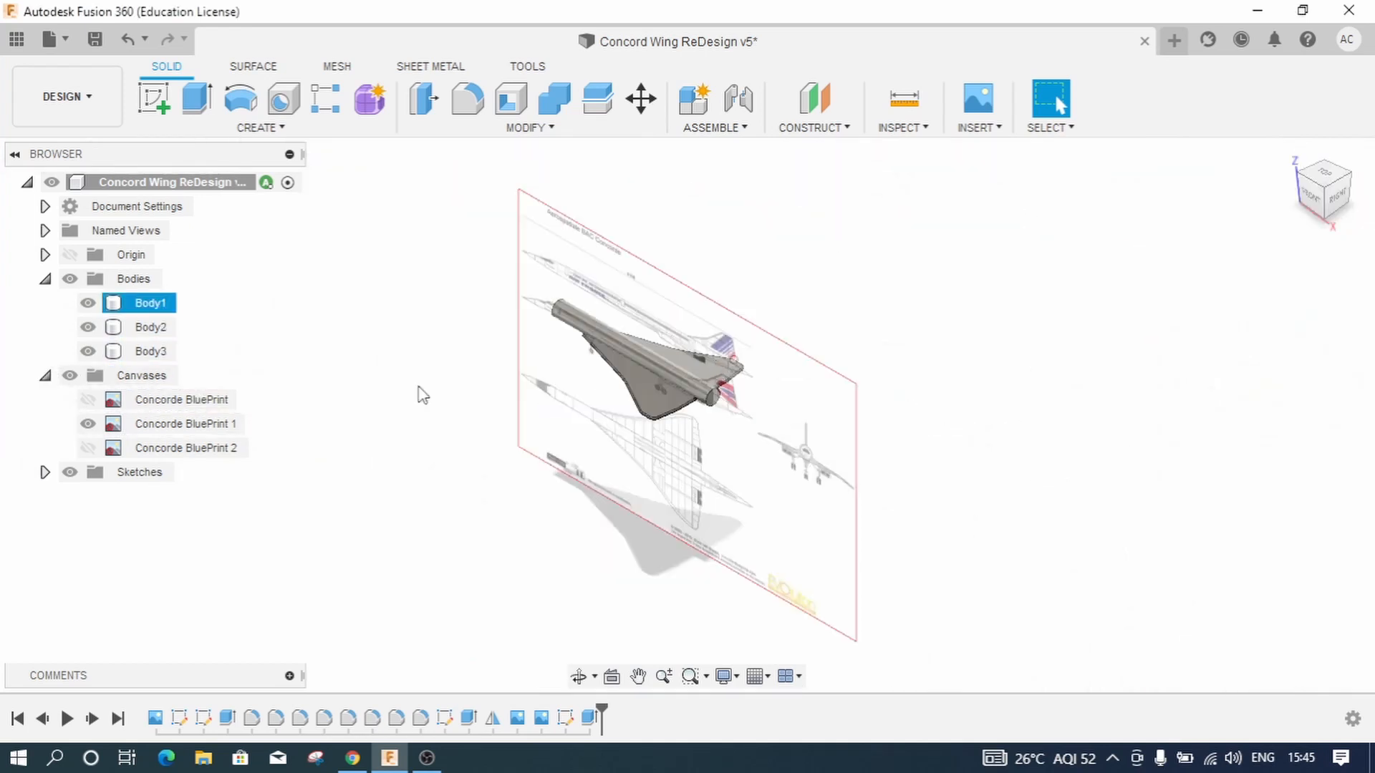
pyautogui.click(72, 259)
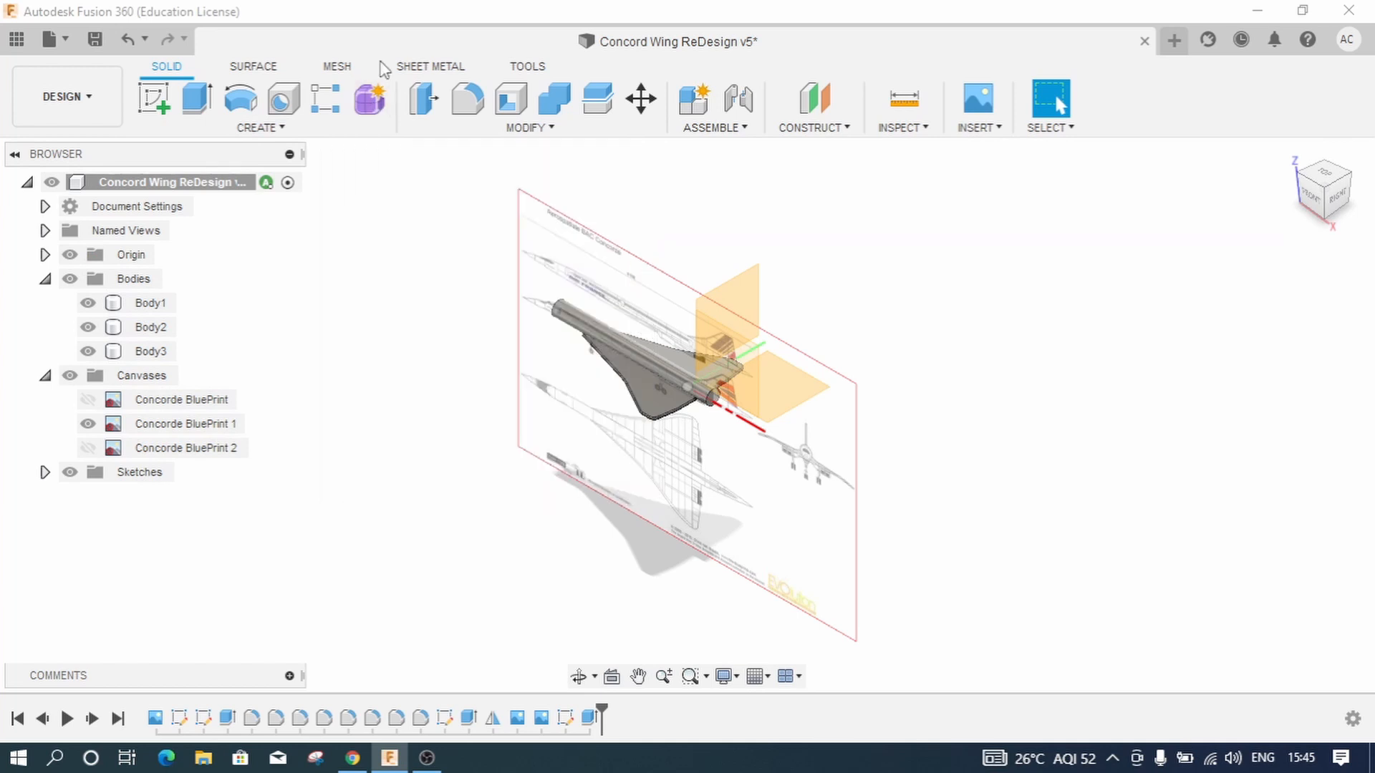
pyautogui.click(95, 39)
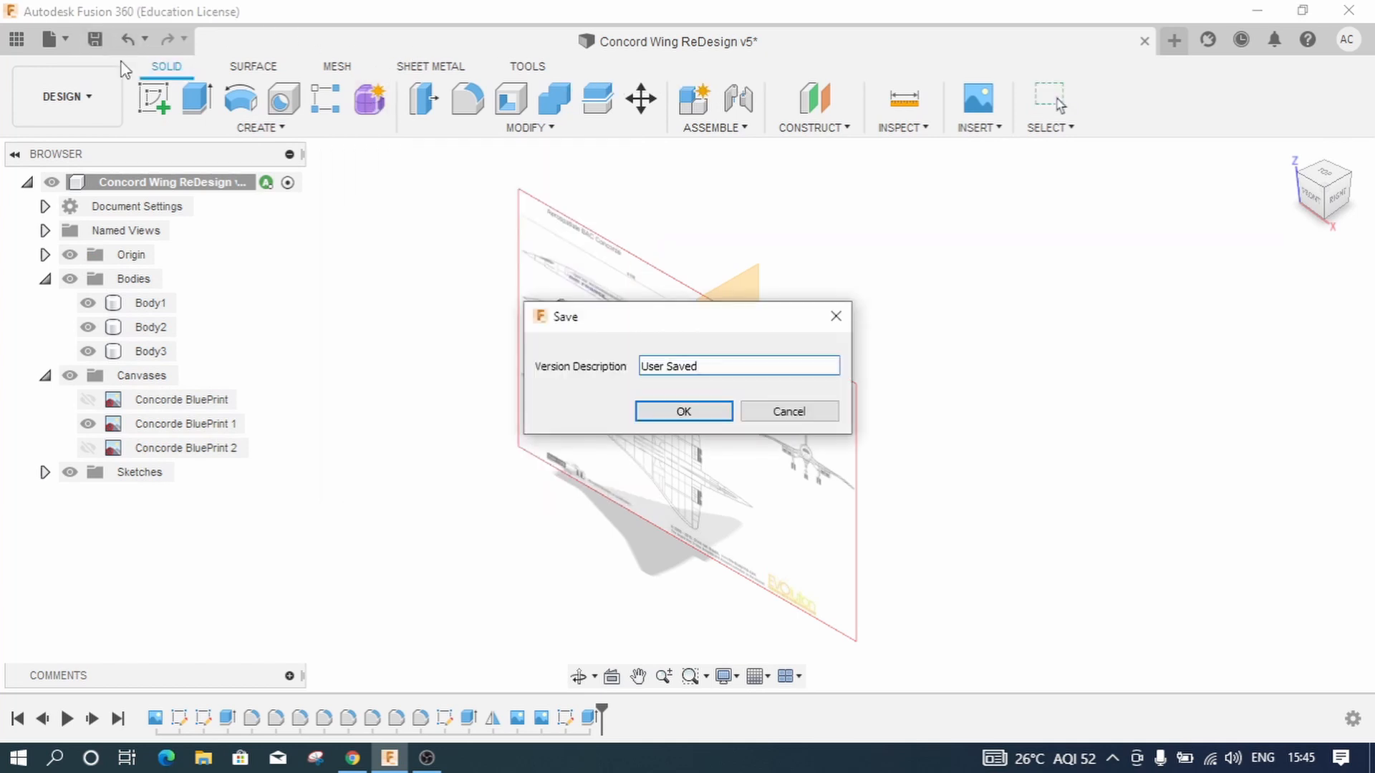
pyautogui.click(680, 411)
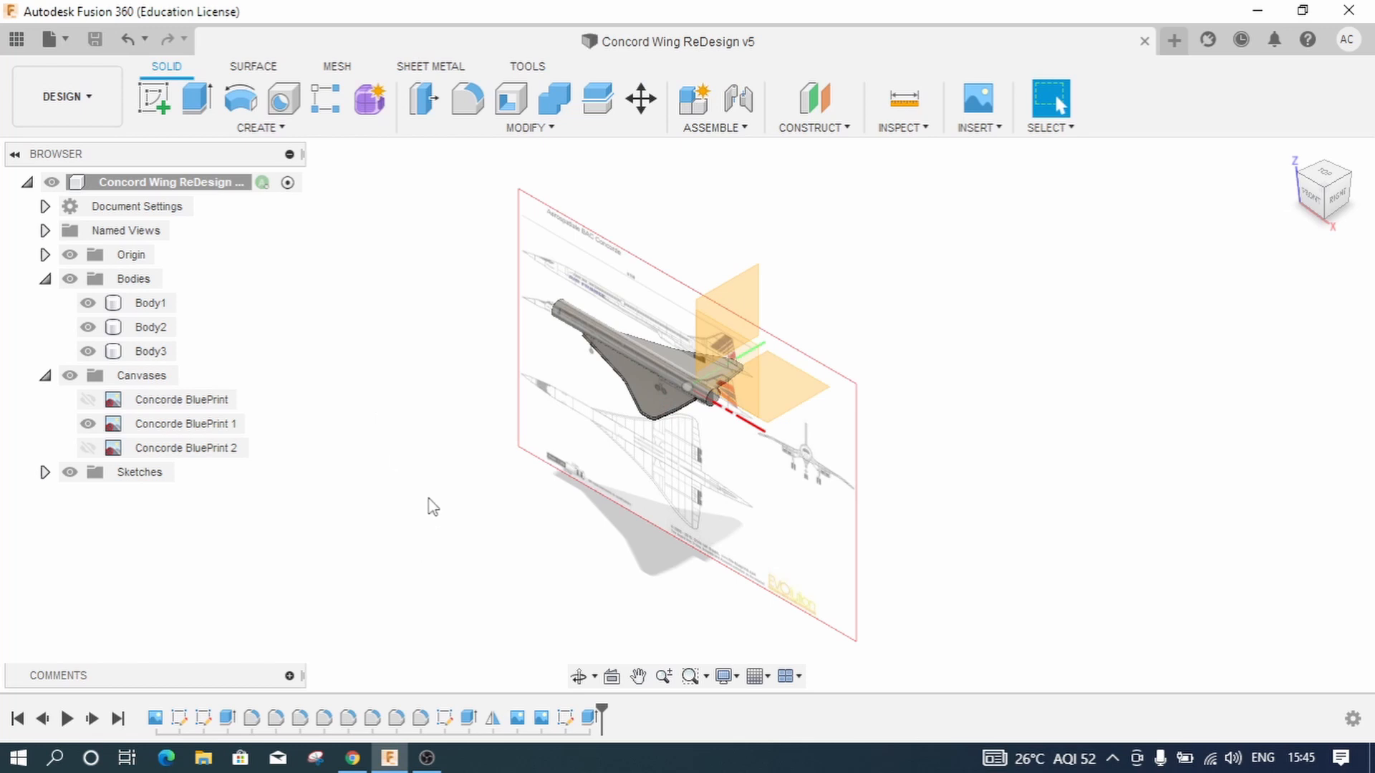
# Step: Check the upload status of the saved Concord Wing ReDesign file in the 3D Print Orders project
pyautogui.click(429, 759)
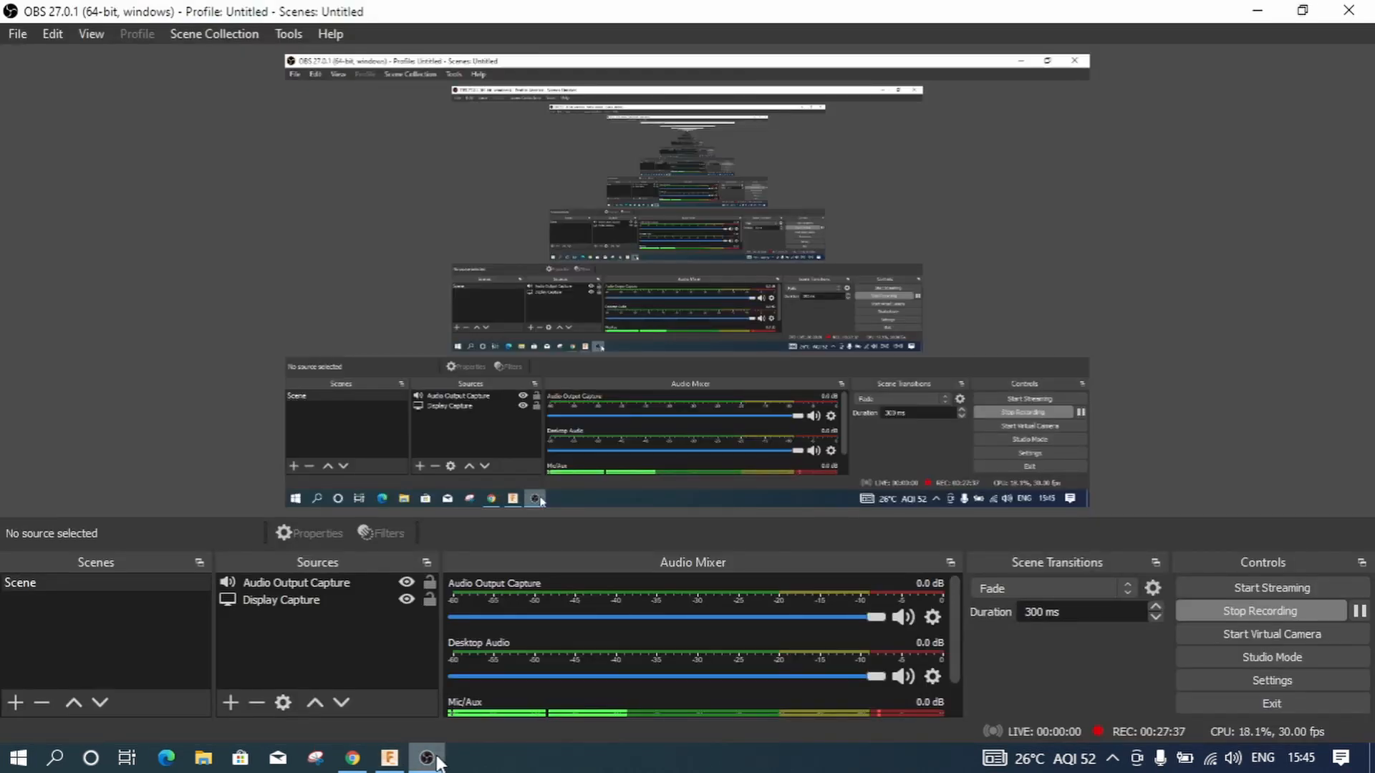
pyautogui.click(430, 759)
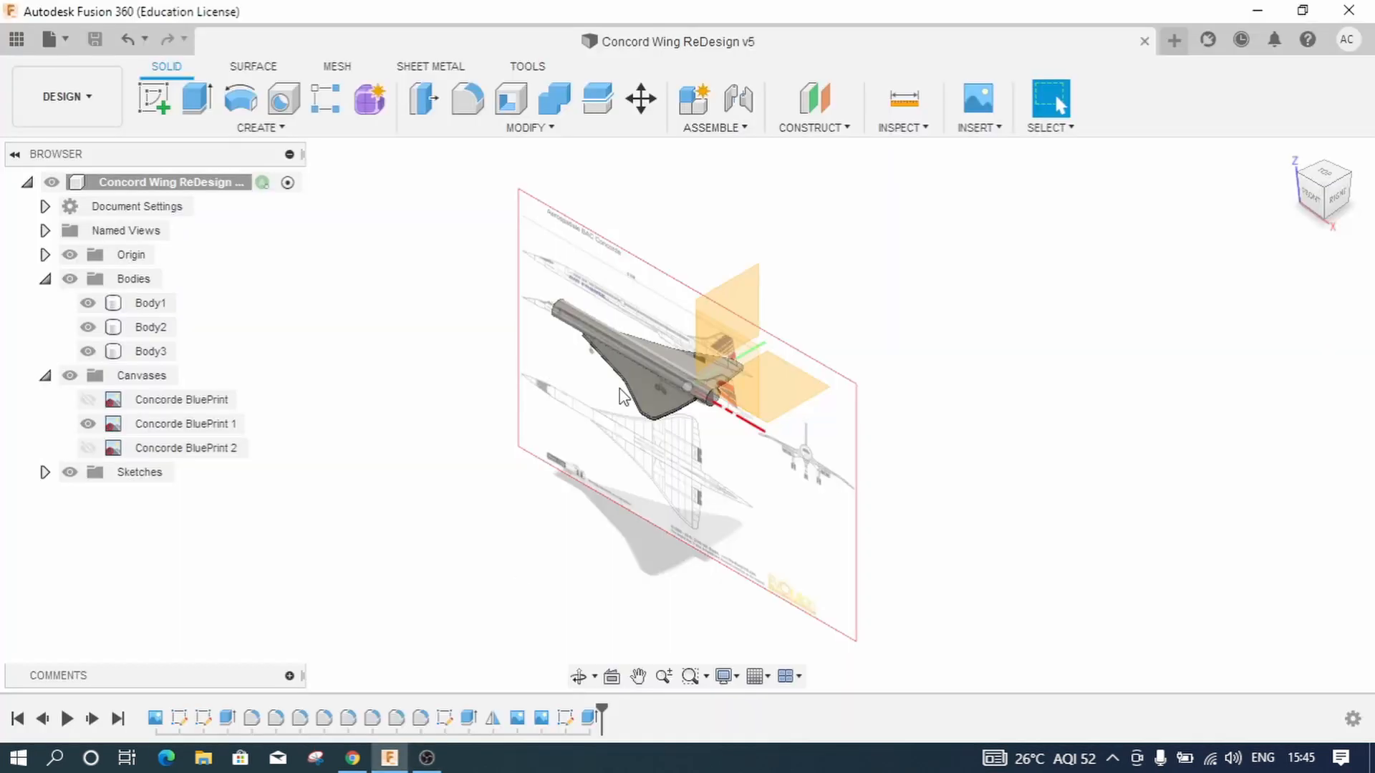
pyautogui.click(16, 38)
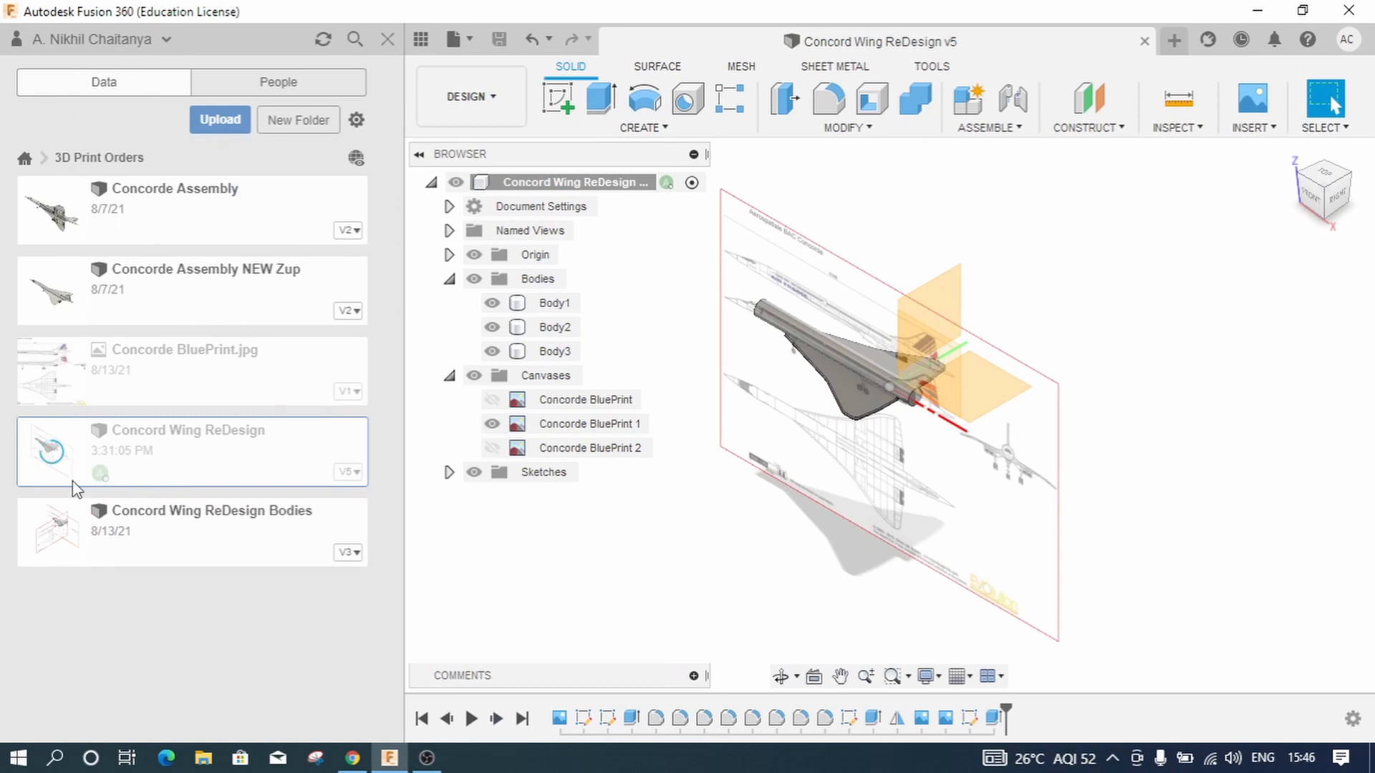
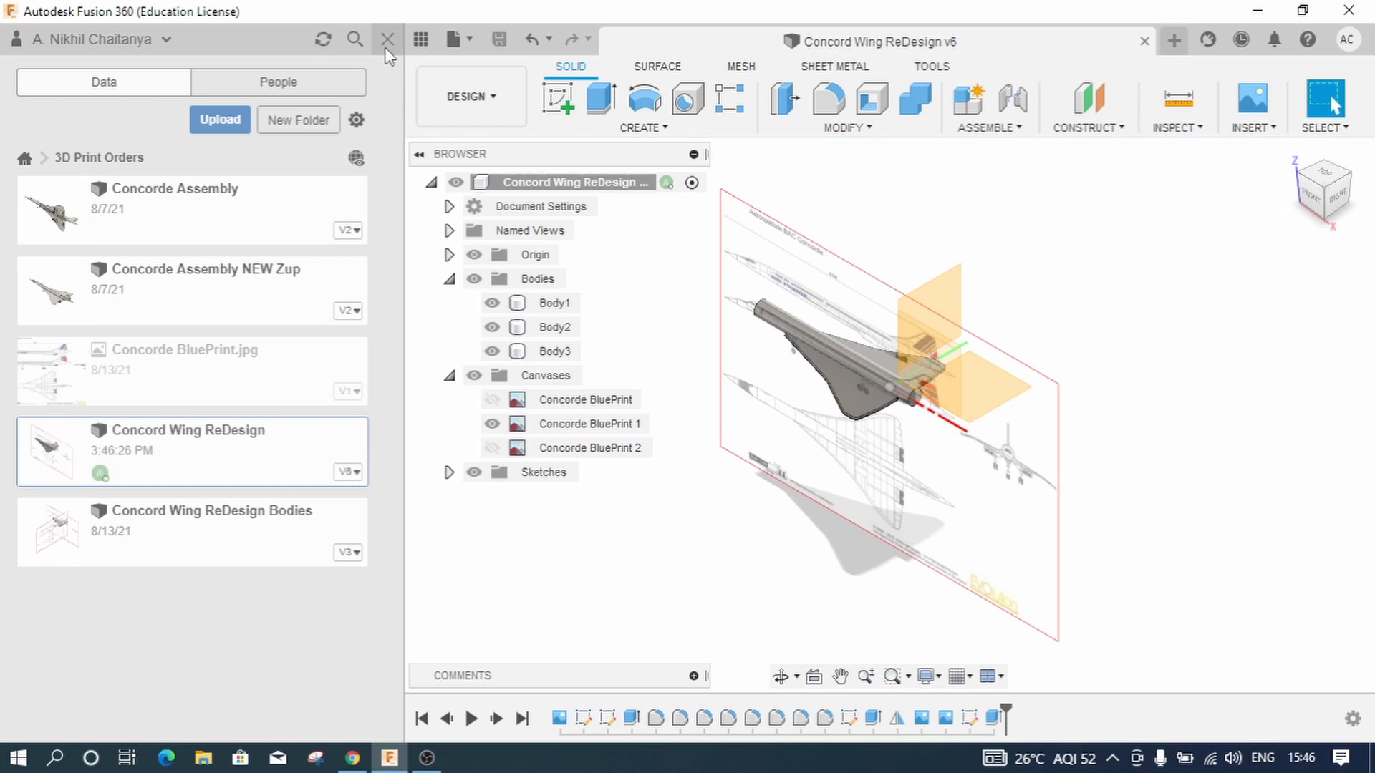
pyautogui.click(387, 39)
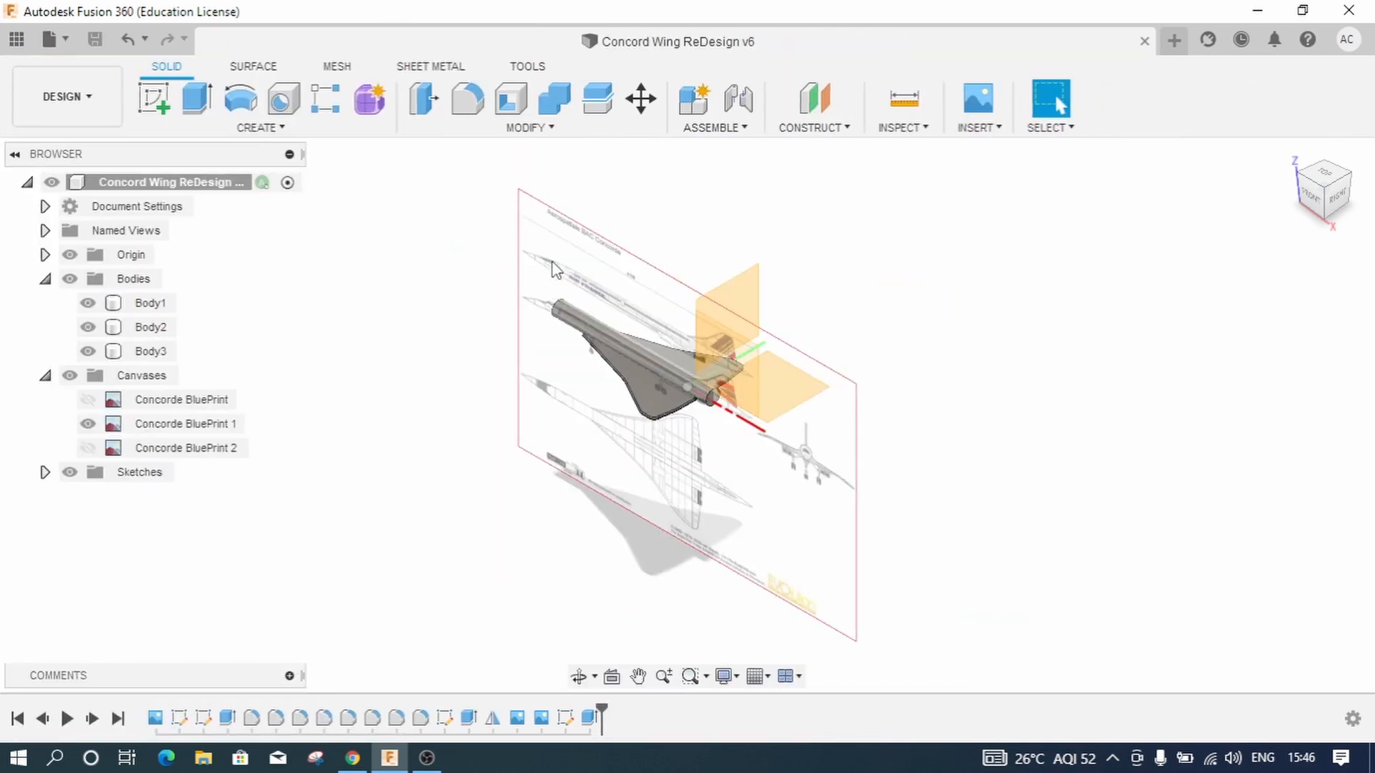
# Step: Create a form and start a center-type, one-sided T-Spline box as a new body on the horizontal origin plane
pyautogui.click(380, 107)
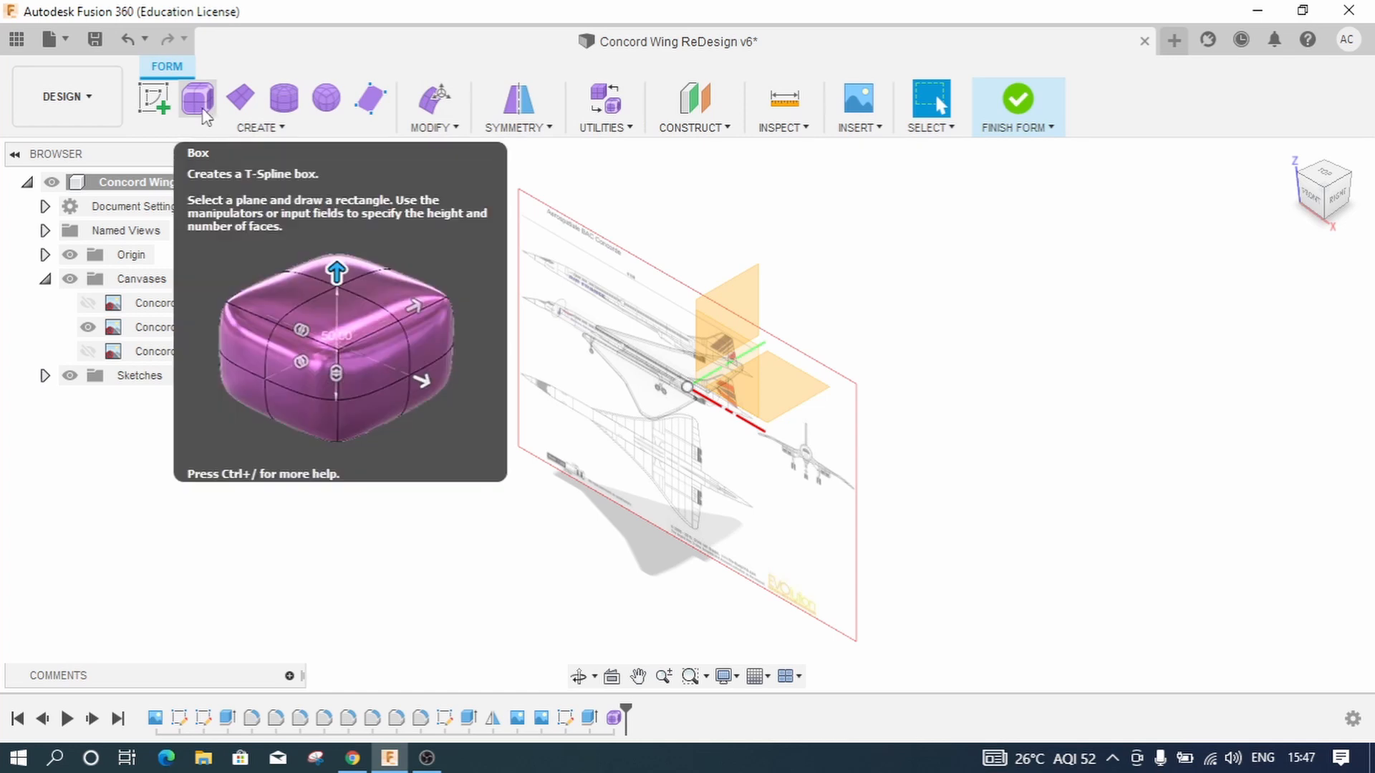
pyautogui.click(198, 100)
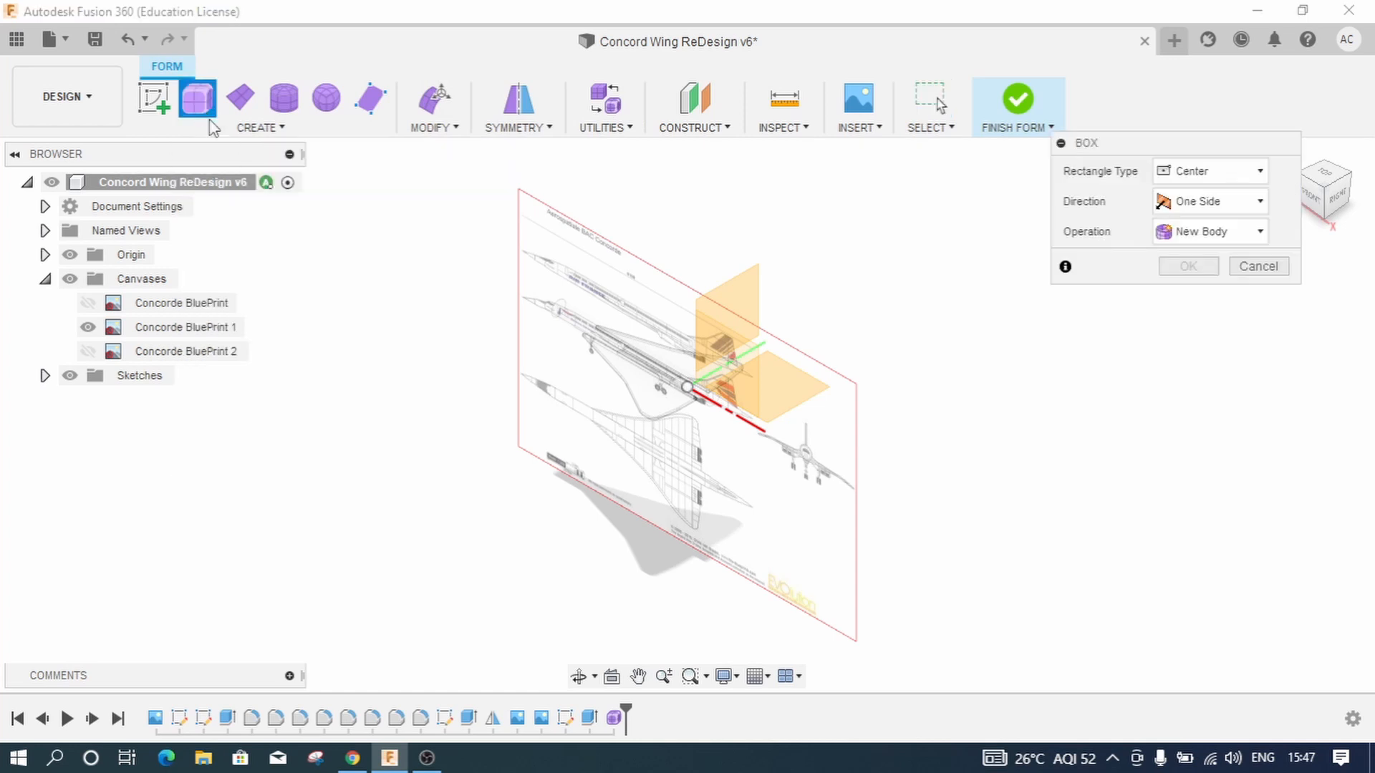
pyautogui.click(790, 373)
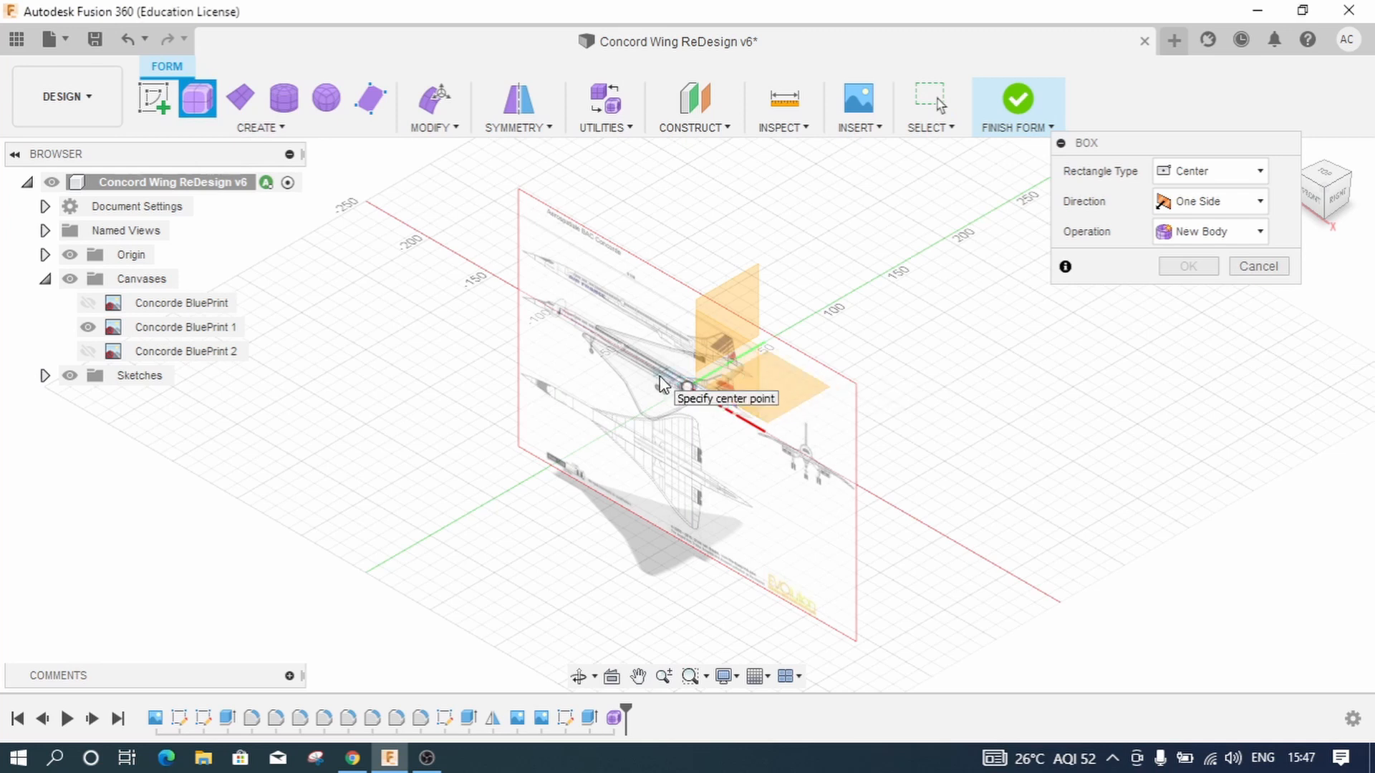
pyautogui.scroll(4, 669, 390)
pyautogui.scroll(2, 660, 376)
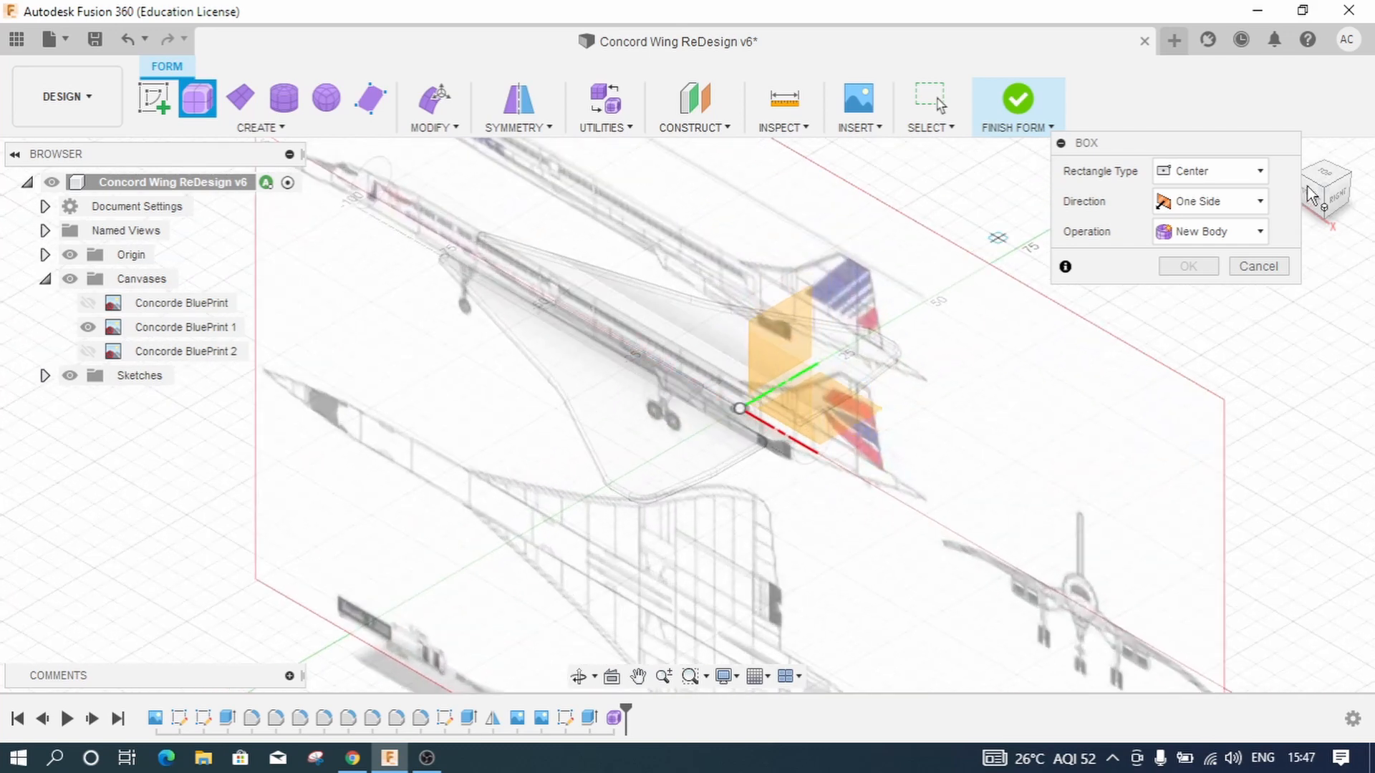
pyautogui.click(1324, 180)
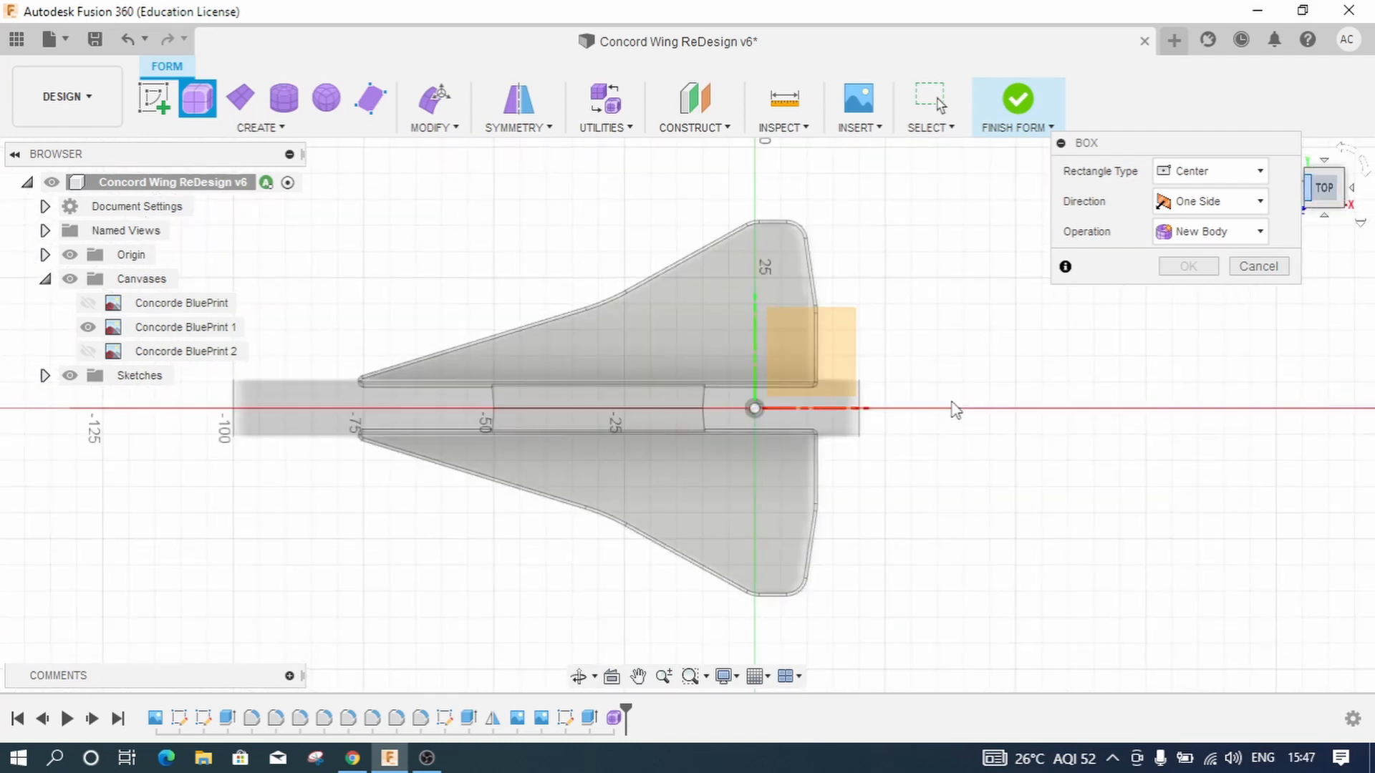
pyautogui.scroll(2, 610, 410)
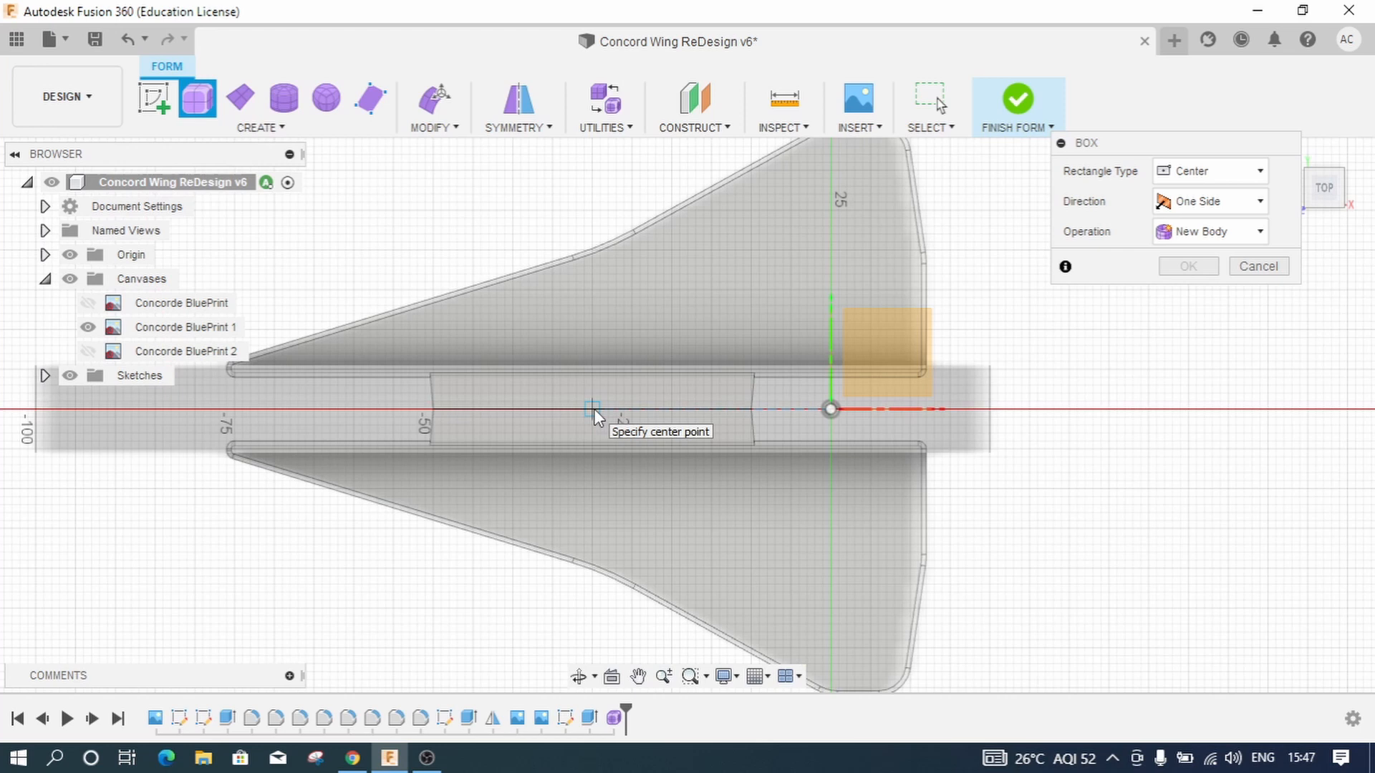
pyautogui.scroll(1, 594, 409)
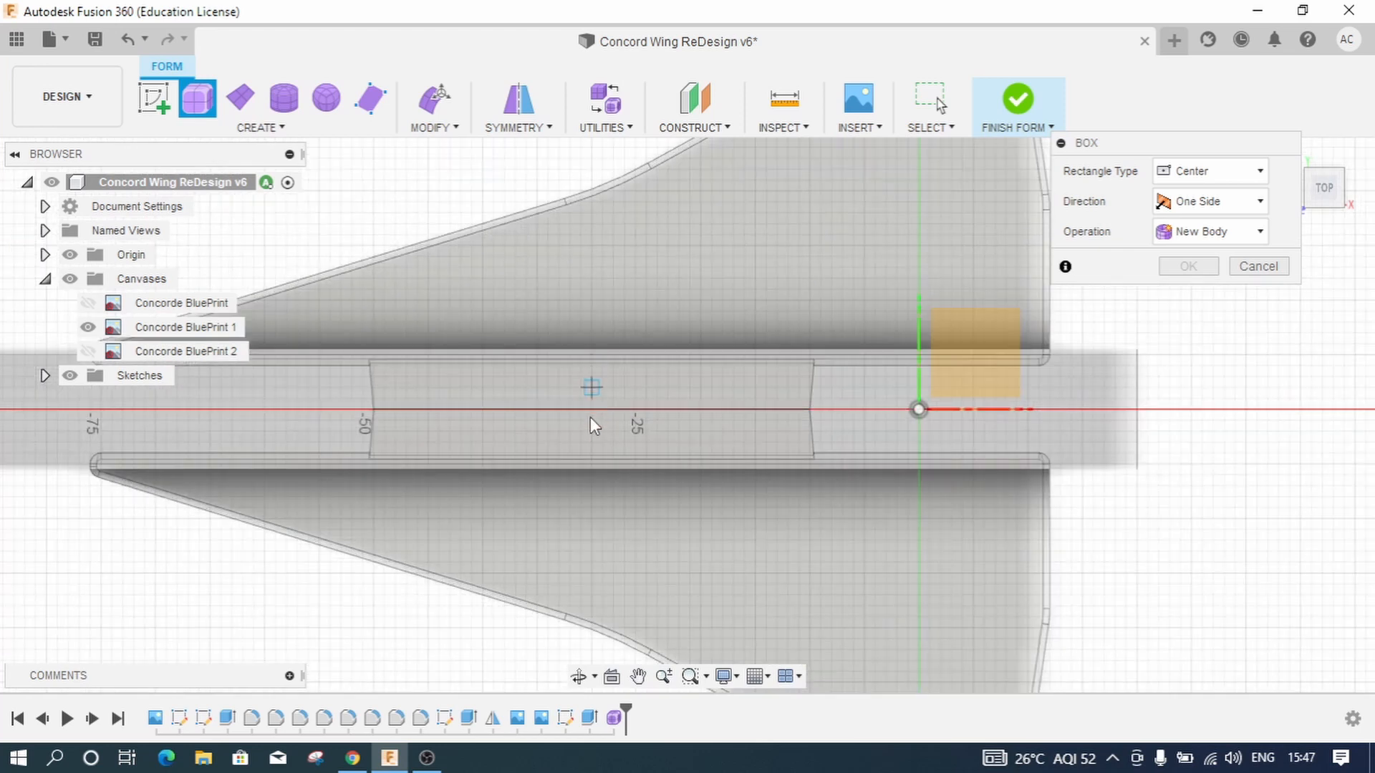
# Step: Draw the form box's center rectangle 96 mm long and 12 mm wide, centered on the fuselage axis between the wings
pyautogui.click(592, 407)
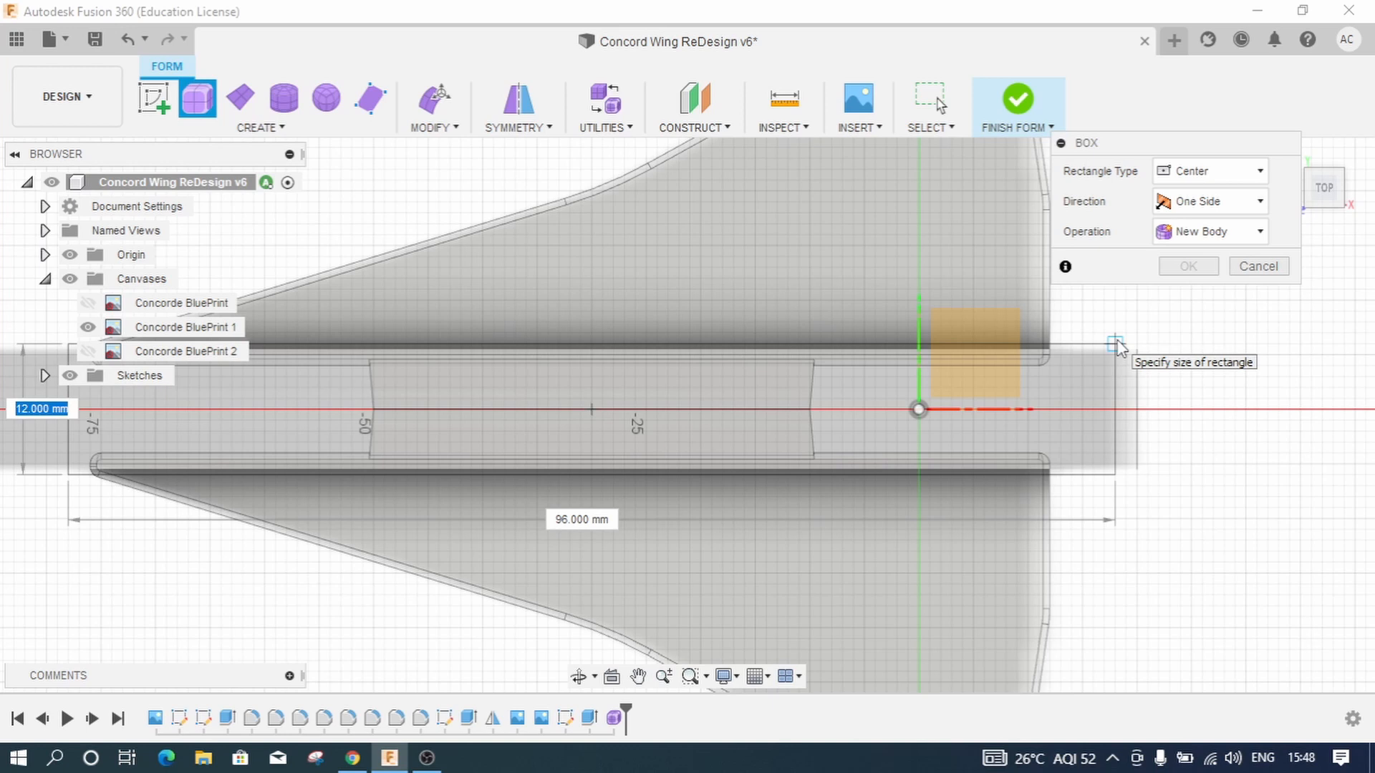
pyautogui.click(1117, 345)
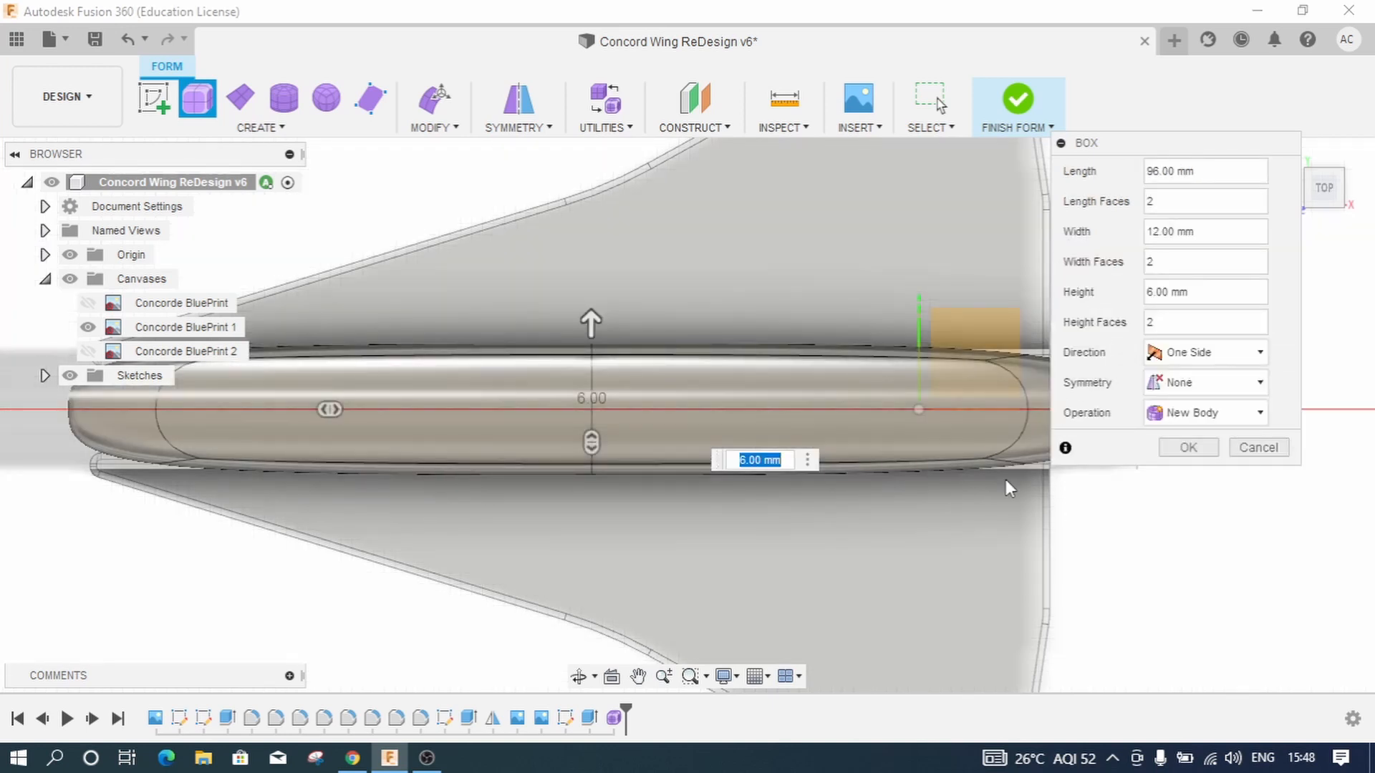
pyautogui.scroll(-3, 818, 558)
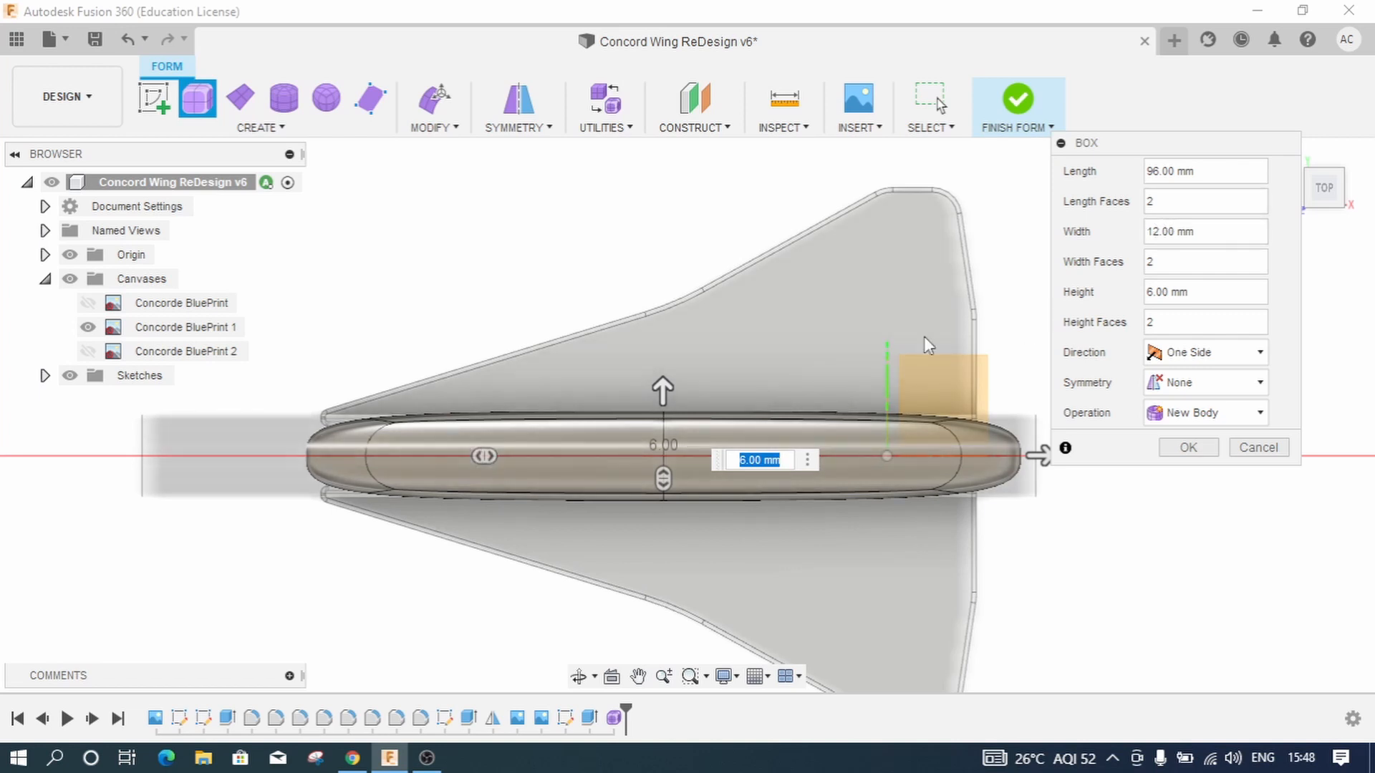
pyautogui.moveTo(1250, 154); pyautogui.dragTo(1276, 269)
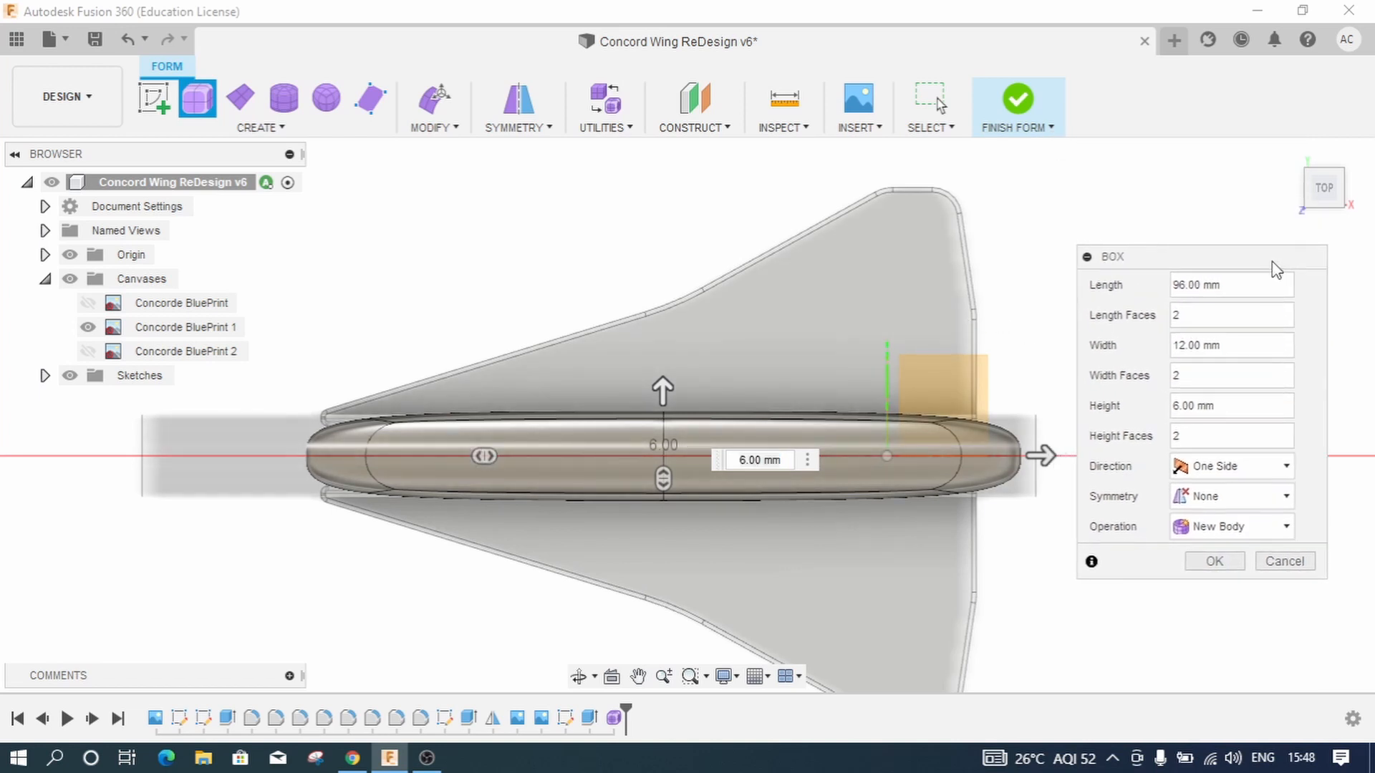
# Step: Set the box height to 3.5 mm, create it as a new body and finish the form
pyautogui.click(1290, 153)
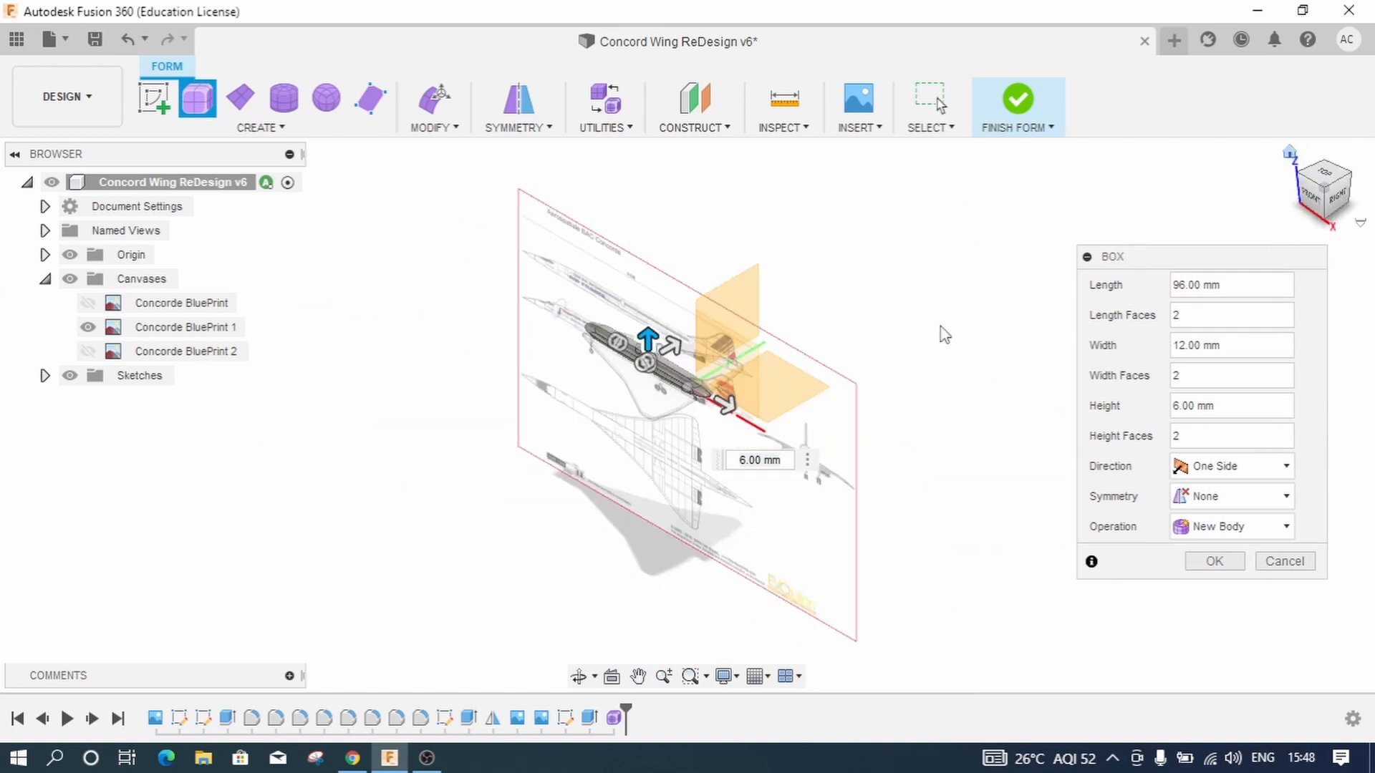
pyautogui.scroll(6, 665, 398)
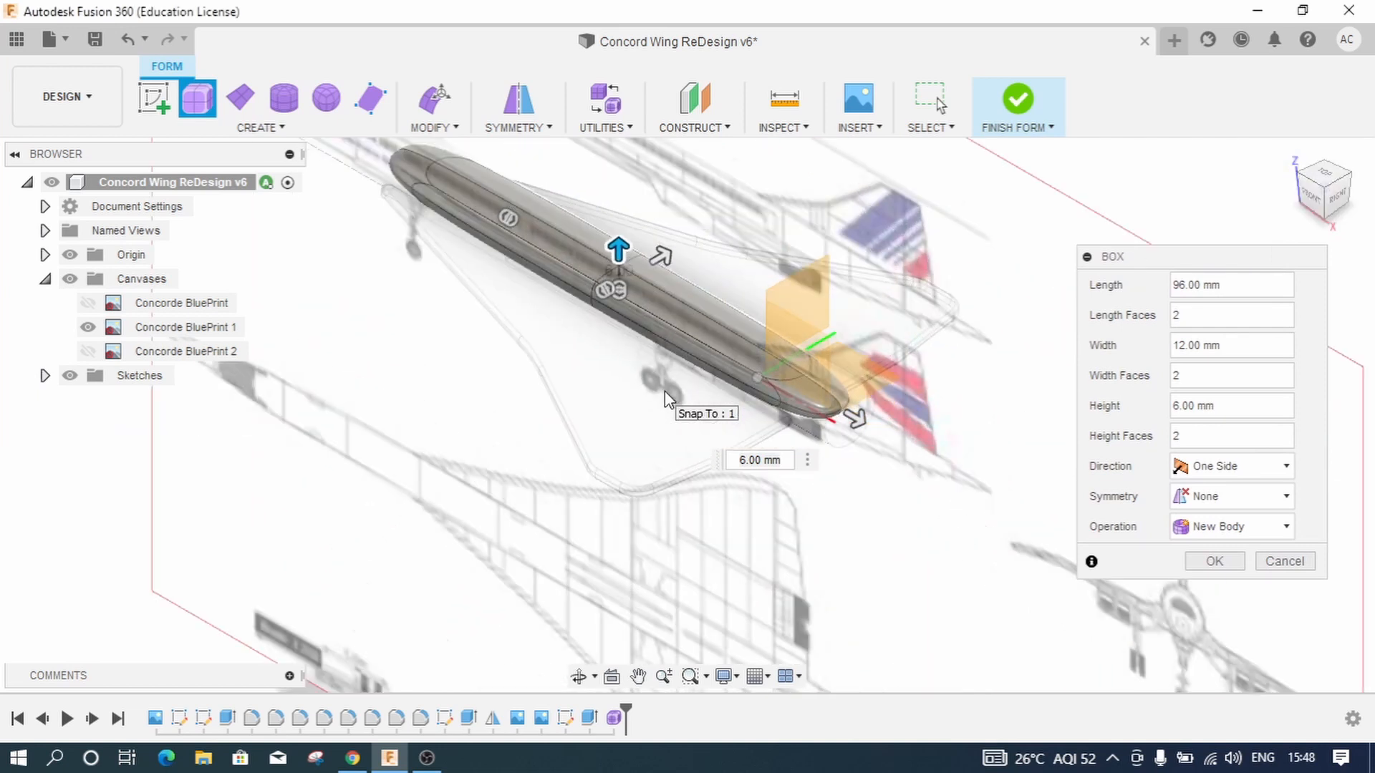
pyautogui.scroll(2, 665, 398)
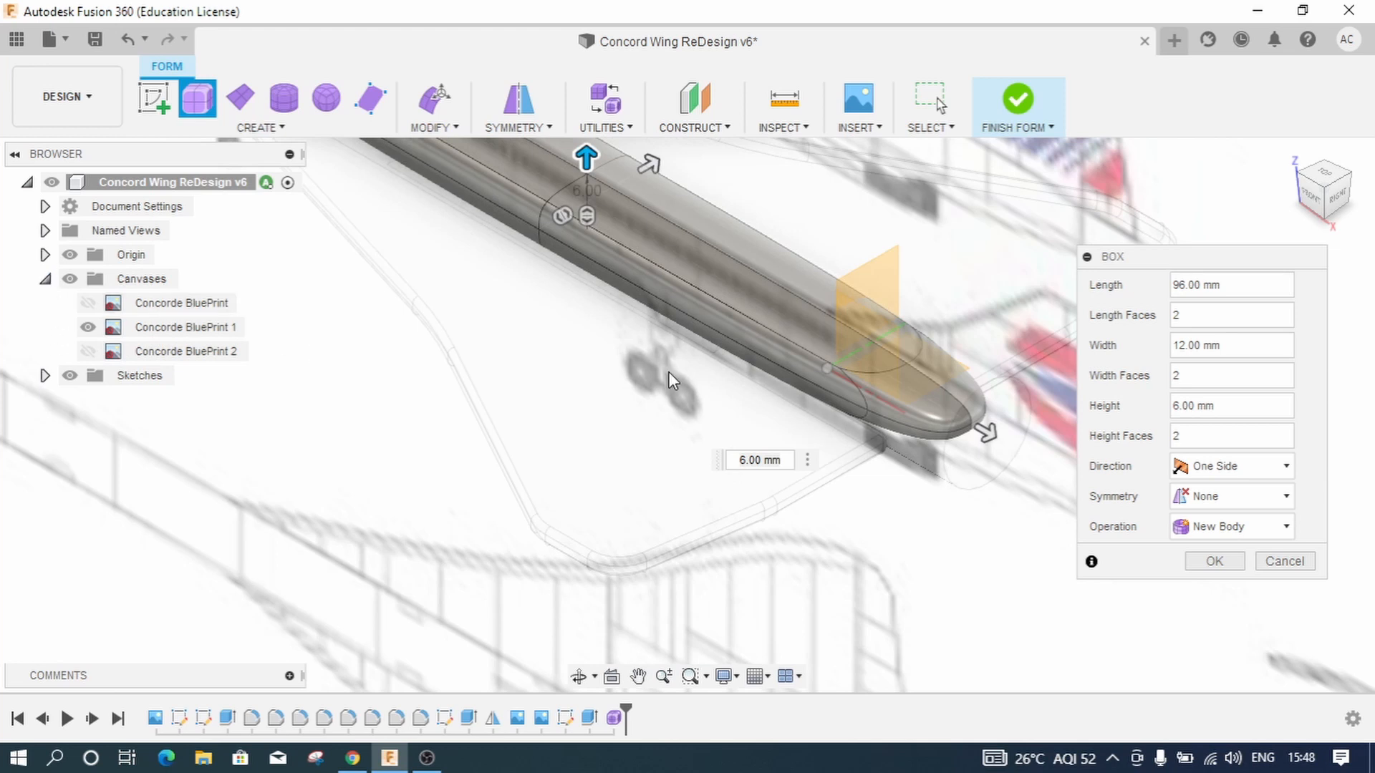
pyautogui.click(1340, 203)
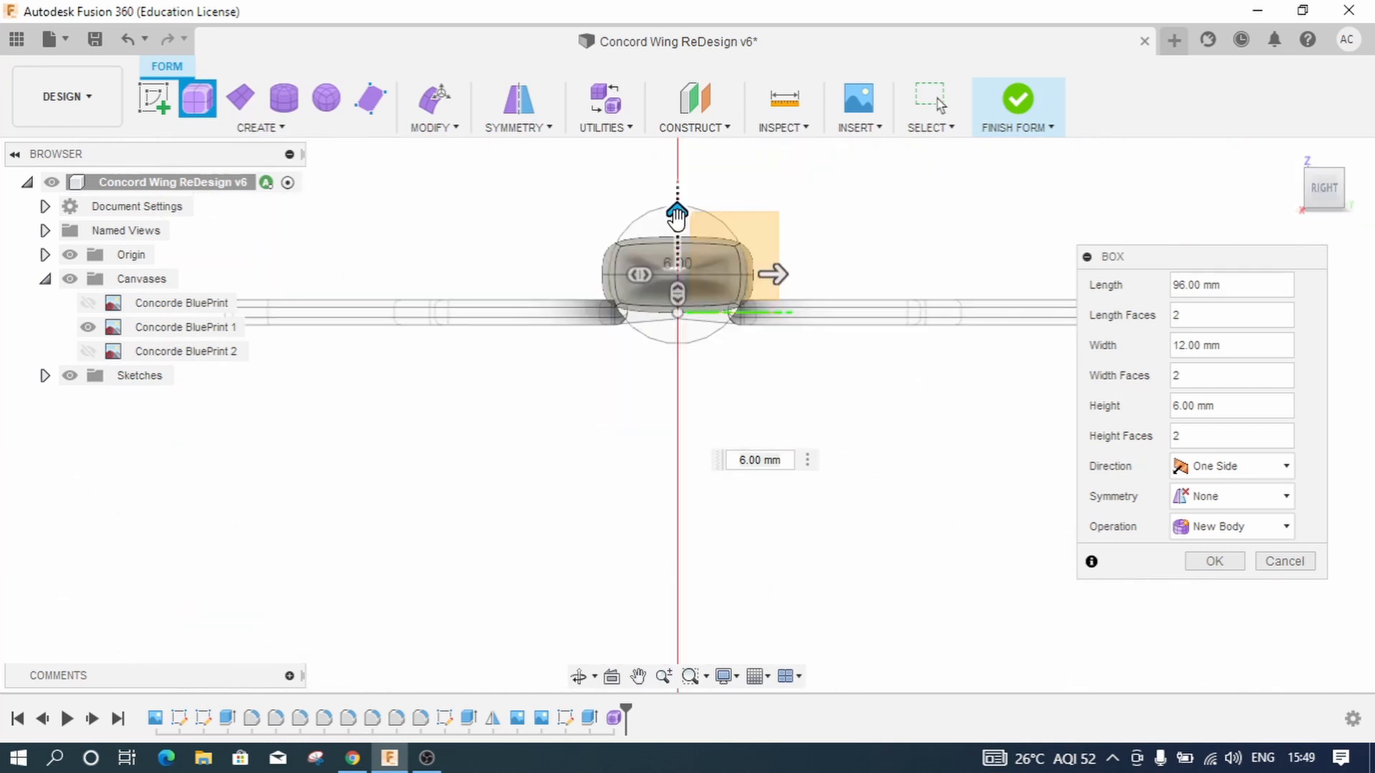
pyautogui.moveTo(677, 216); pyautogui.dragTo(677, 266)
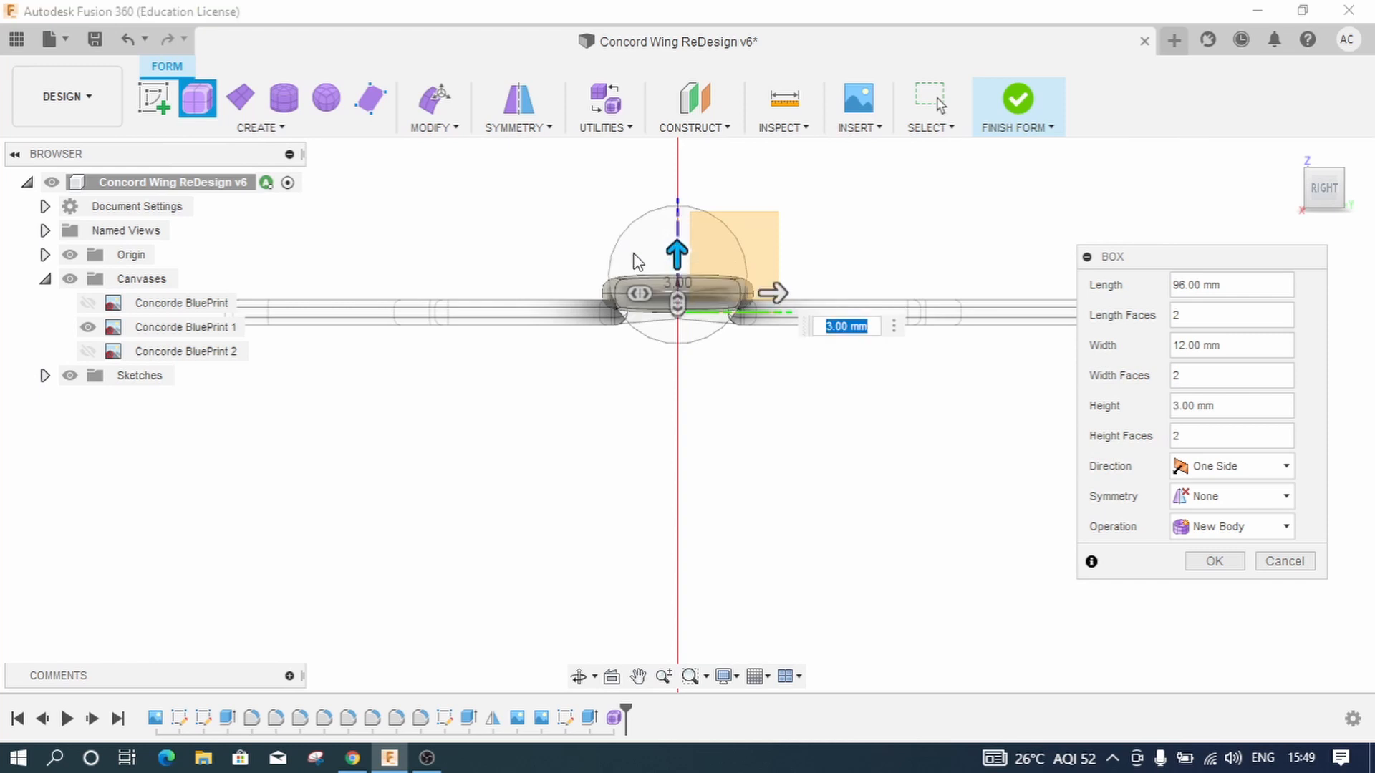
pyautogui.scroll(5, 637, 262)
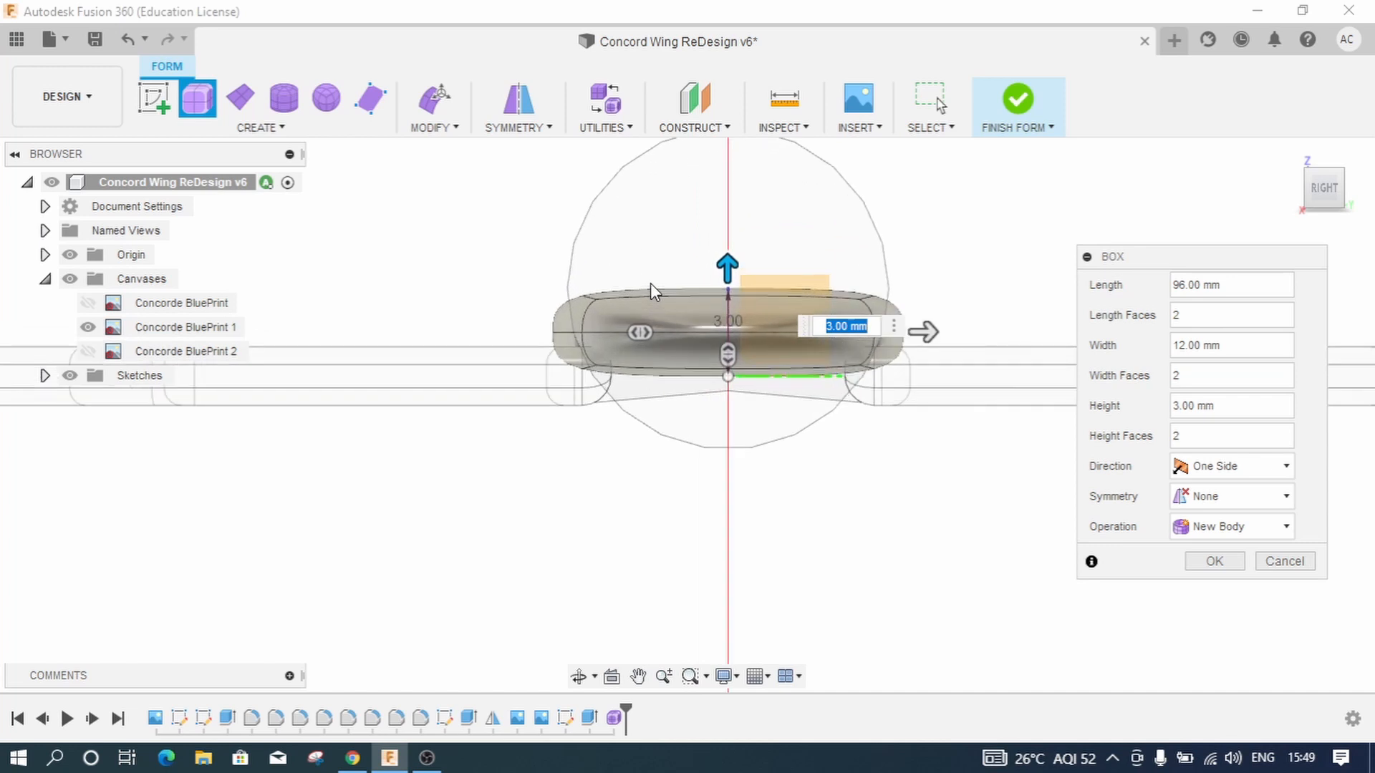
pyautogui.scroll(2, 650, 283)
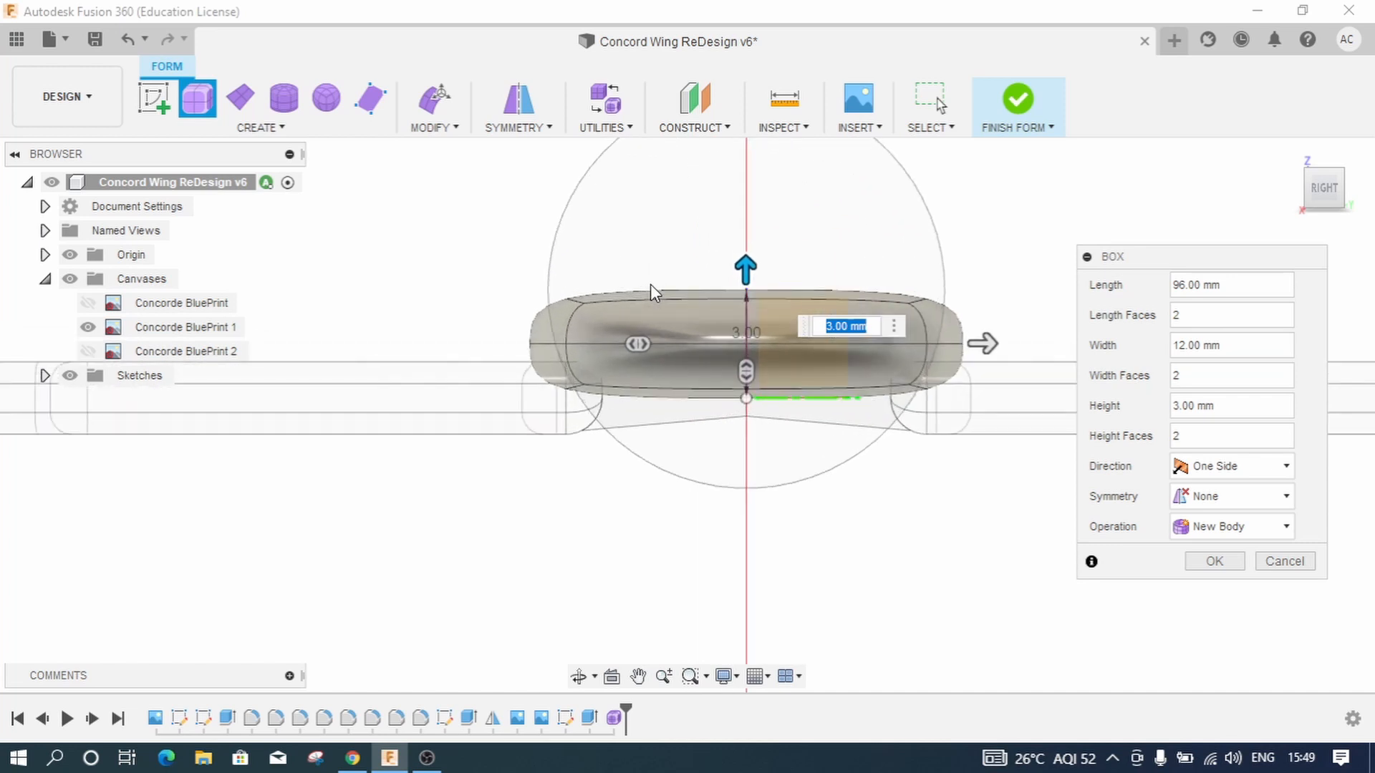
pyautogui.moveTo(745, 267); pyautogui.dragTo(745, 250)
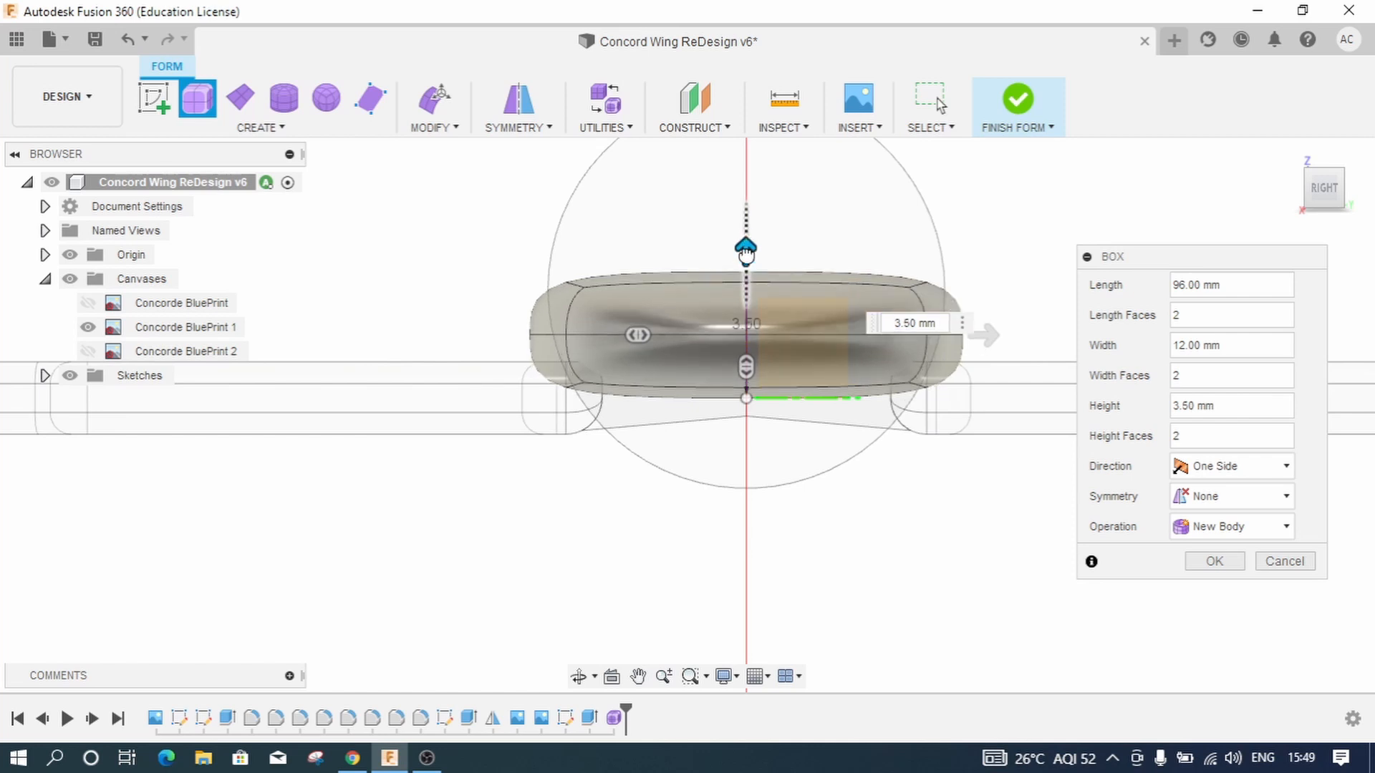
pyautogui.moveTo(746, 252); pyautogui.dragTo(745, 250)
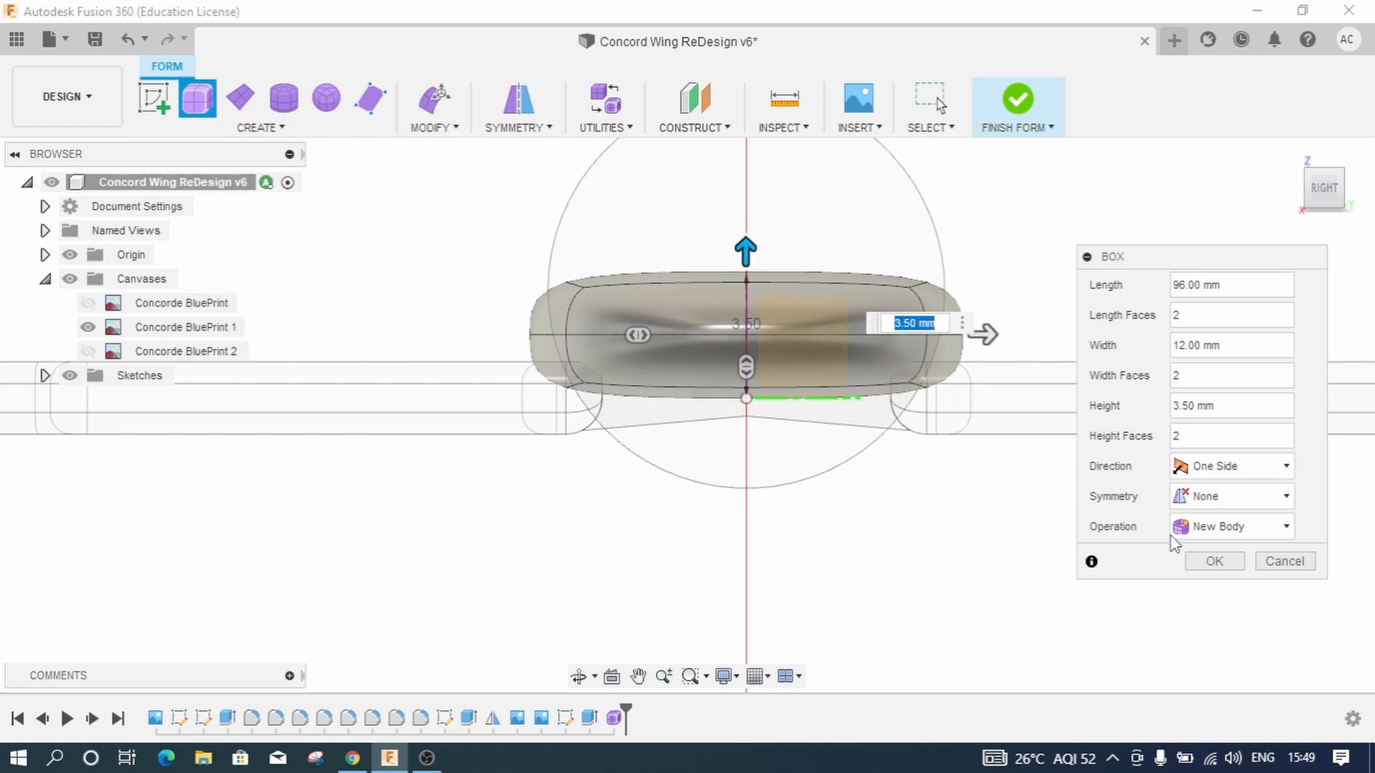
pyautogui.click(1215, 562)
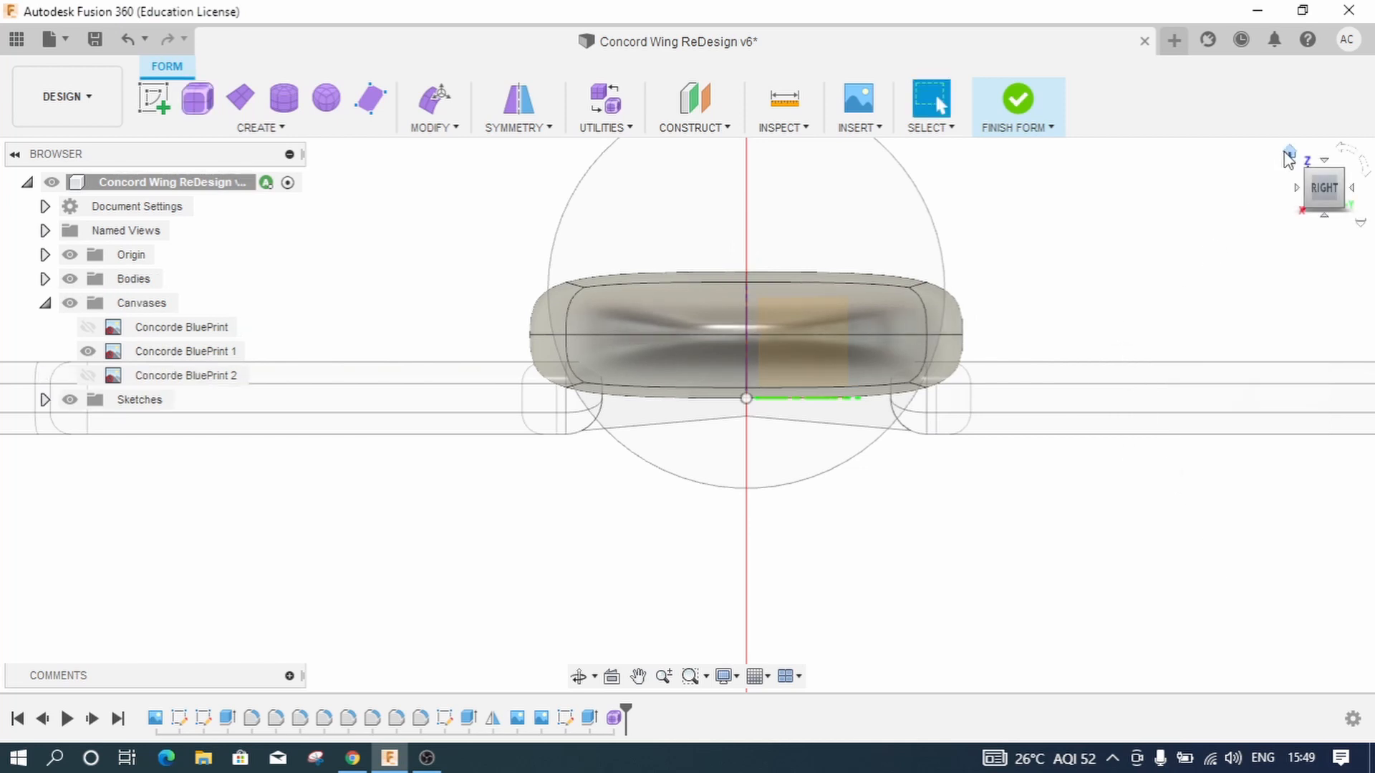
pyautogui.click(1289, 153)
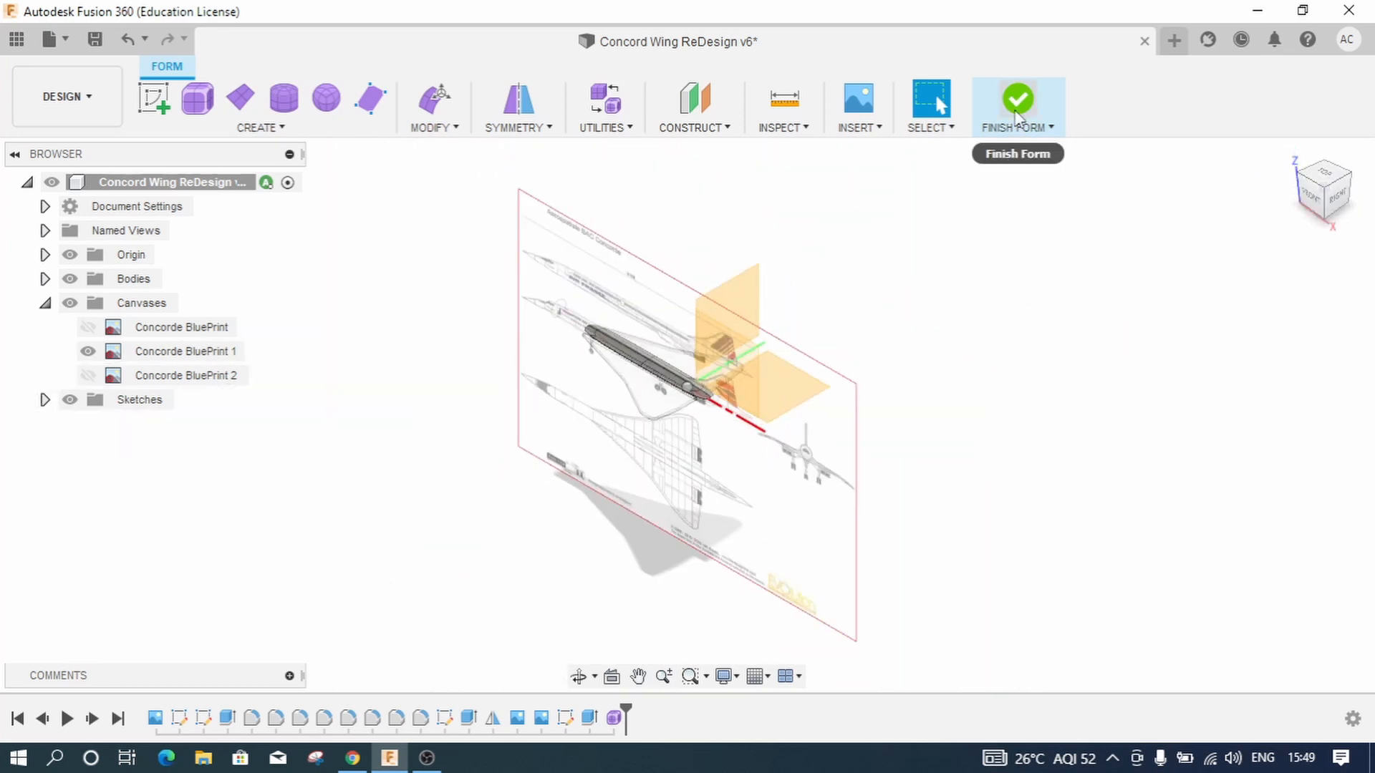
pyautogui.click(1015, 111)
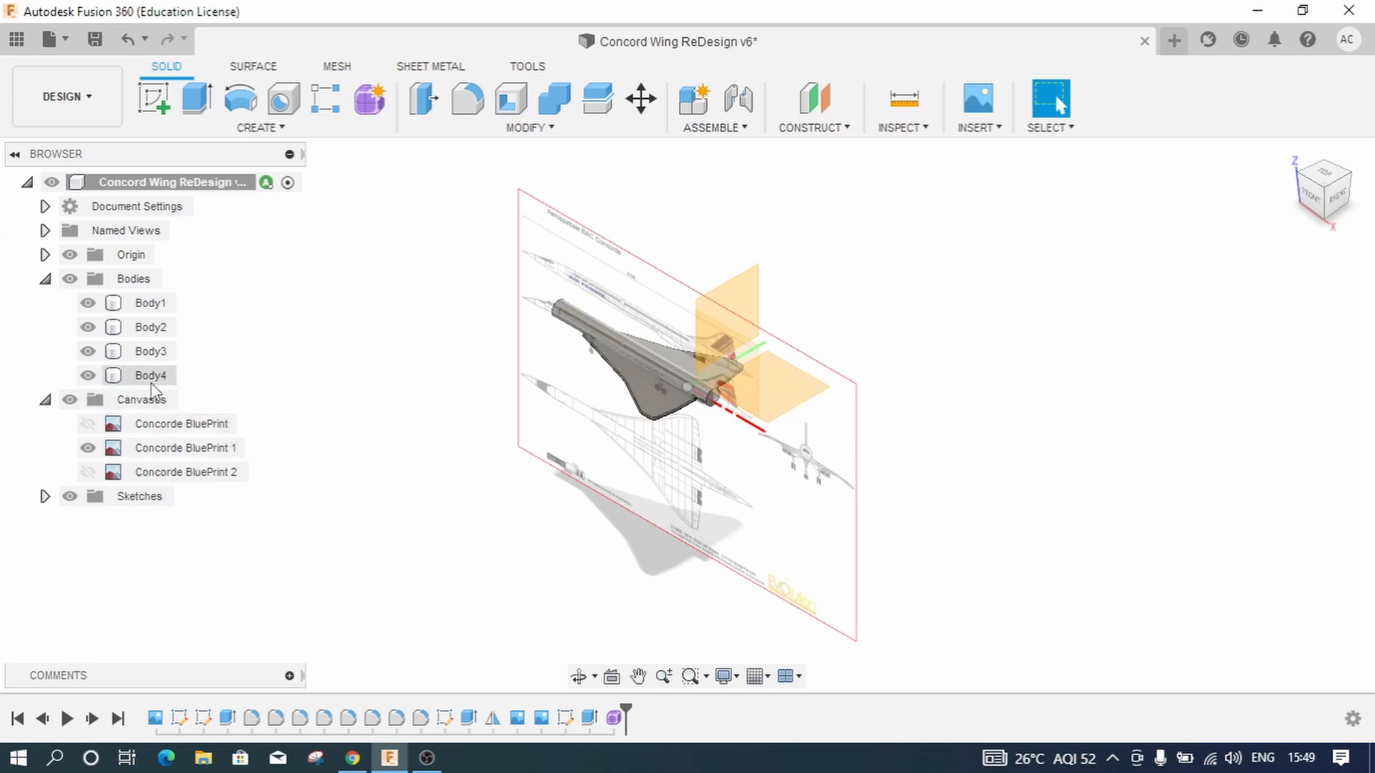
# Step: Move the box body Body4 by -2 mm along Z so it protrudes beneath the fuselage
pyautogui.click(151, 383)
pyautogui.click(151, 380)
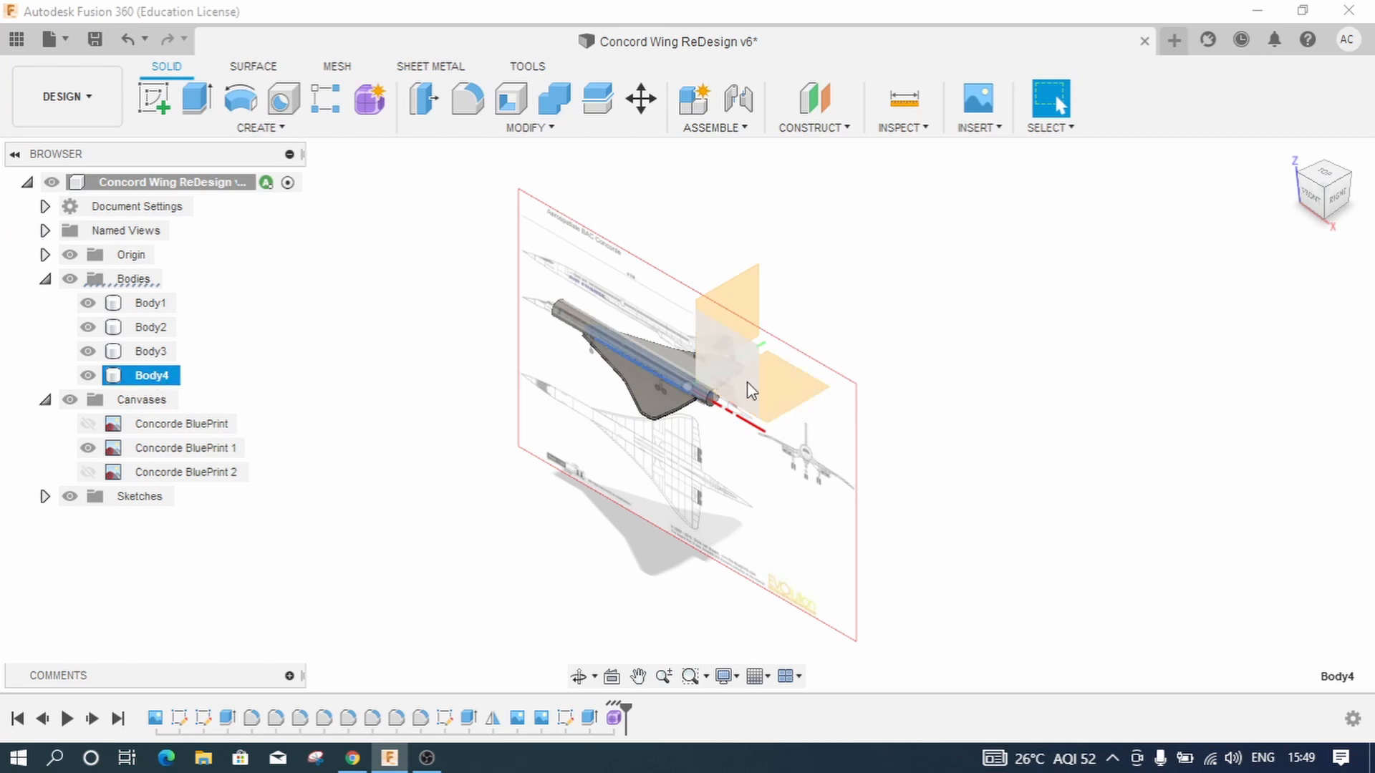
pyautogui.scroll(2, 668, 385)
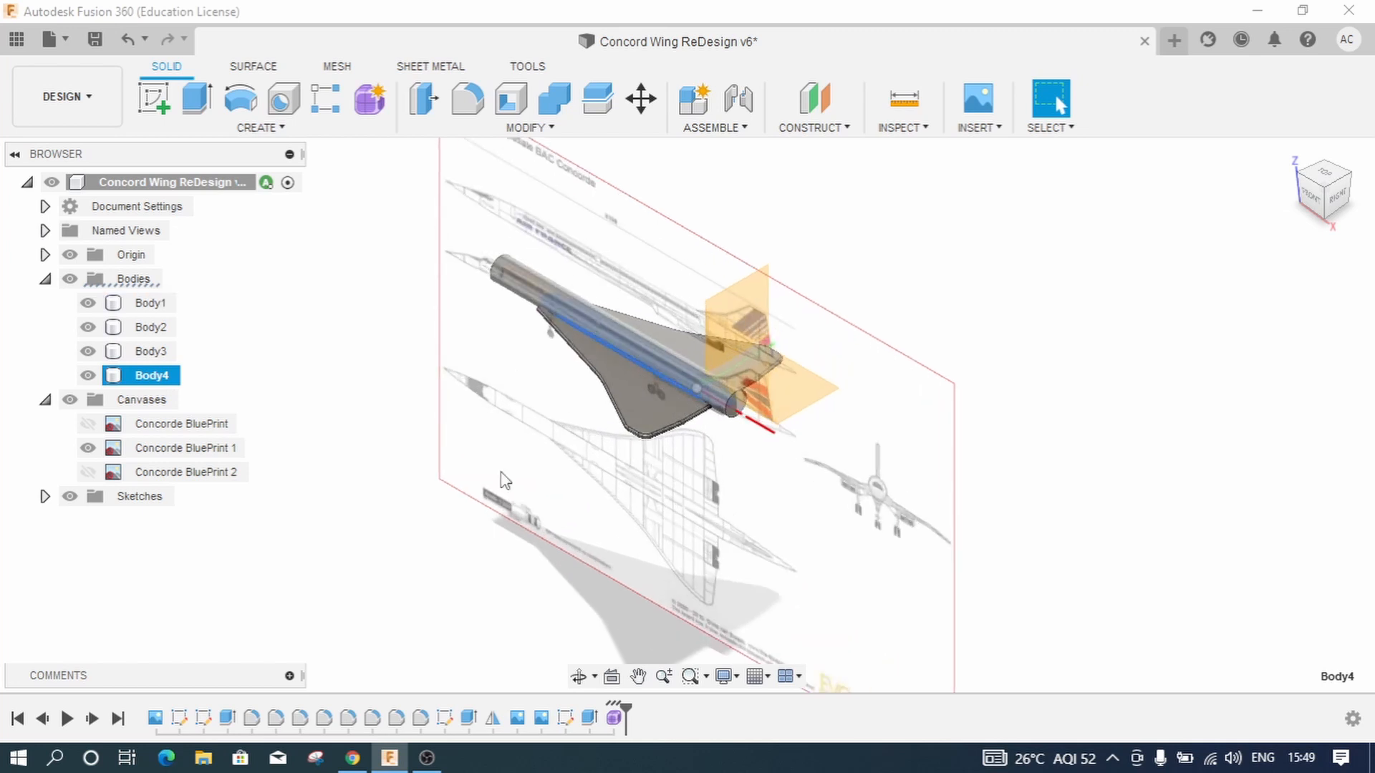
pyautogui.rightClick(149, 376)
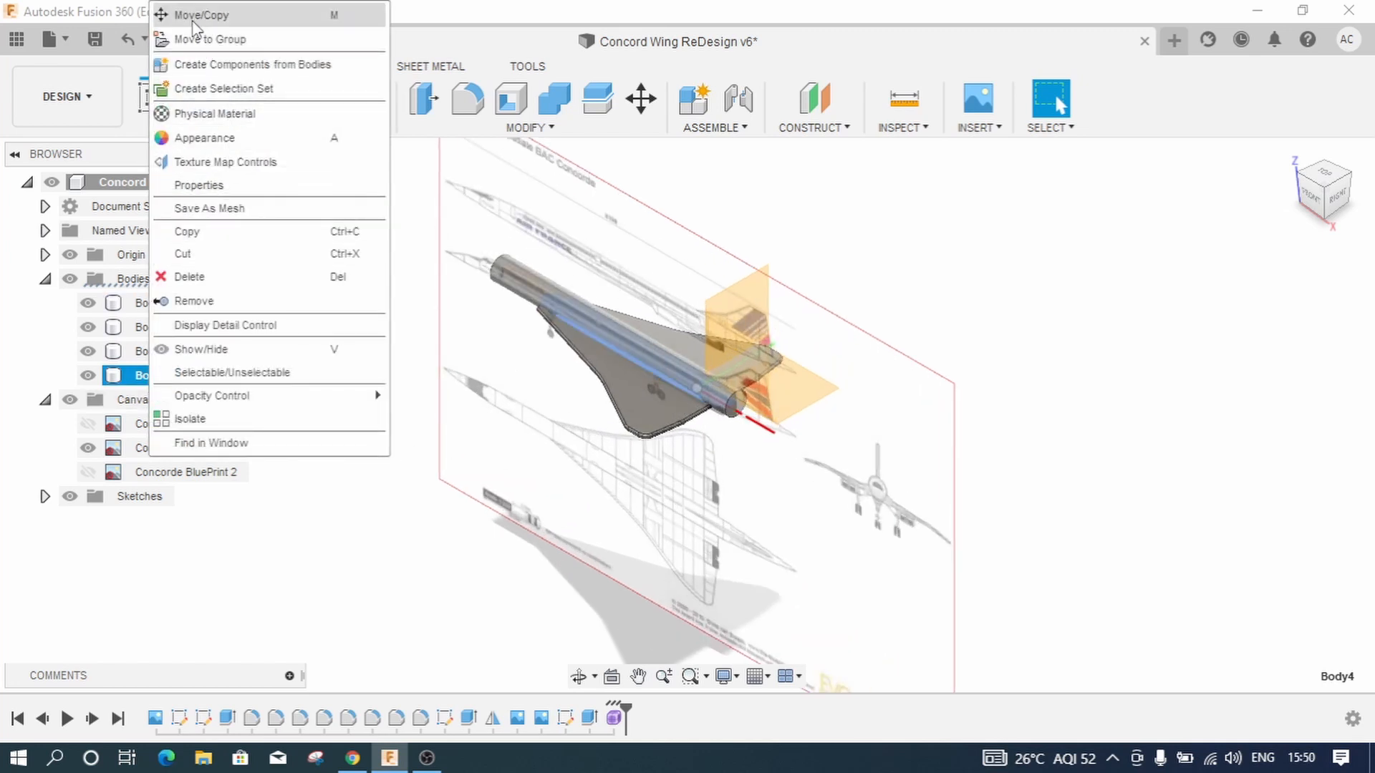
pyautogui.click(201, 15)
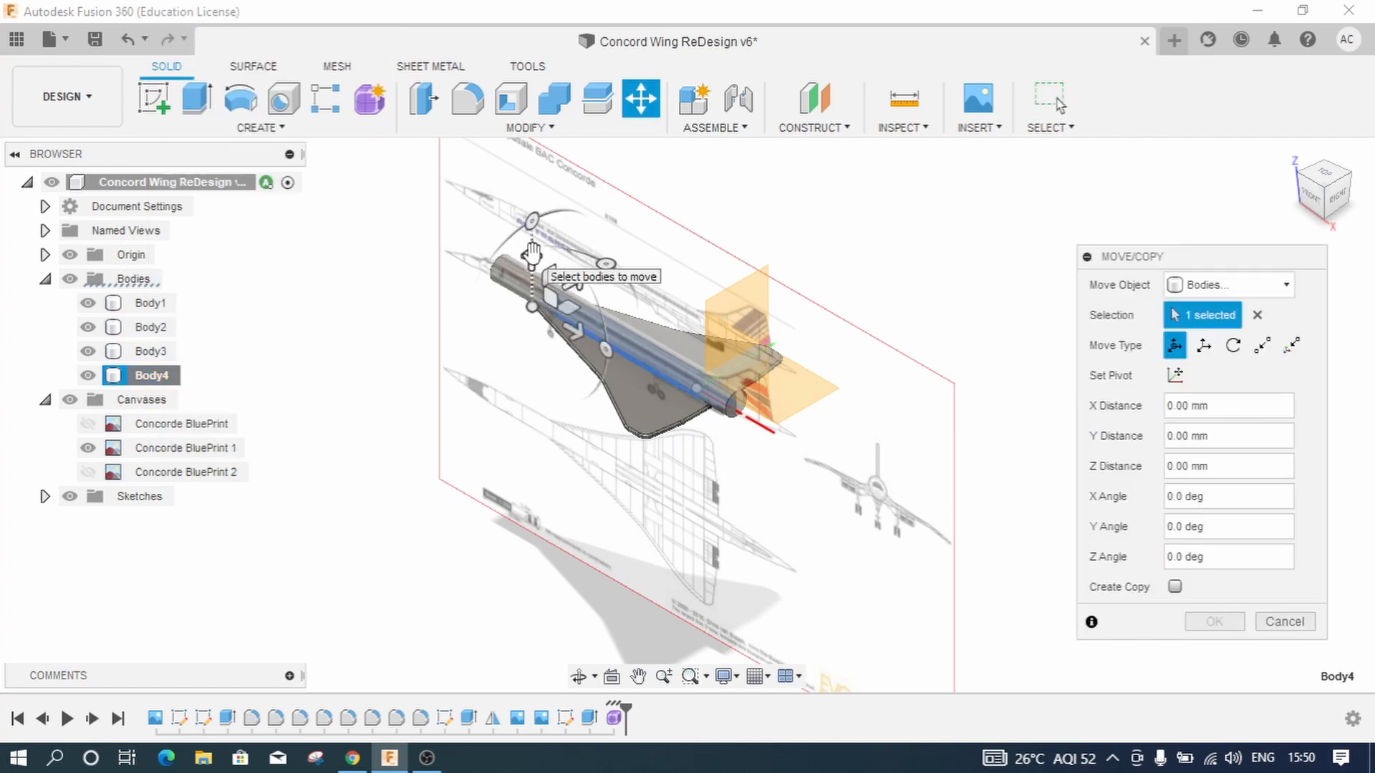
pyautogui.moveTo(531, 259); pyautogui.dragTo(531, 276)
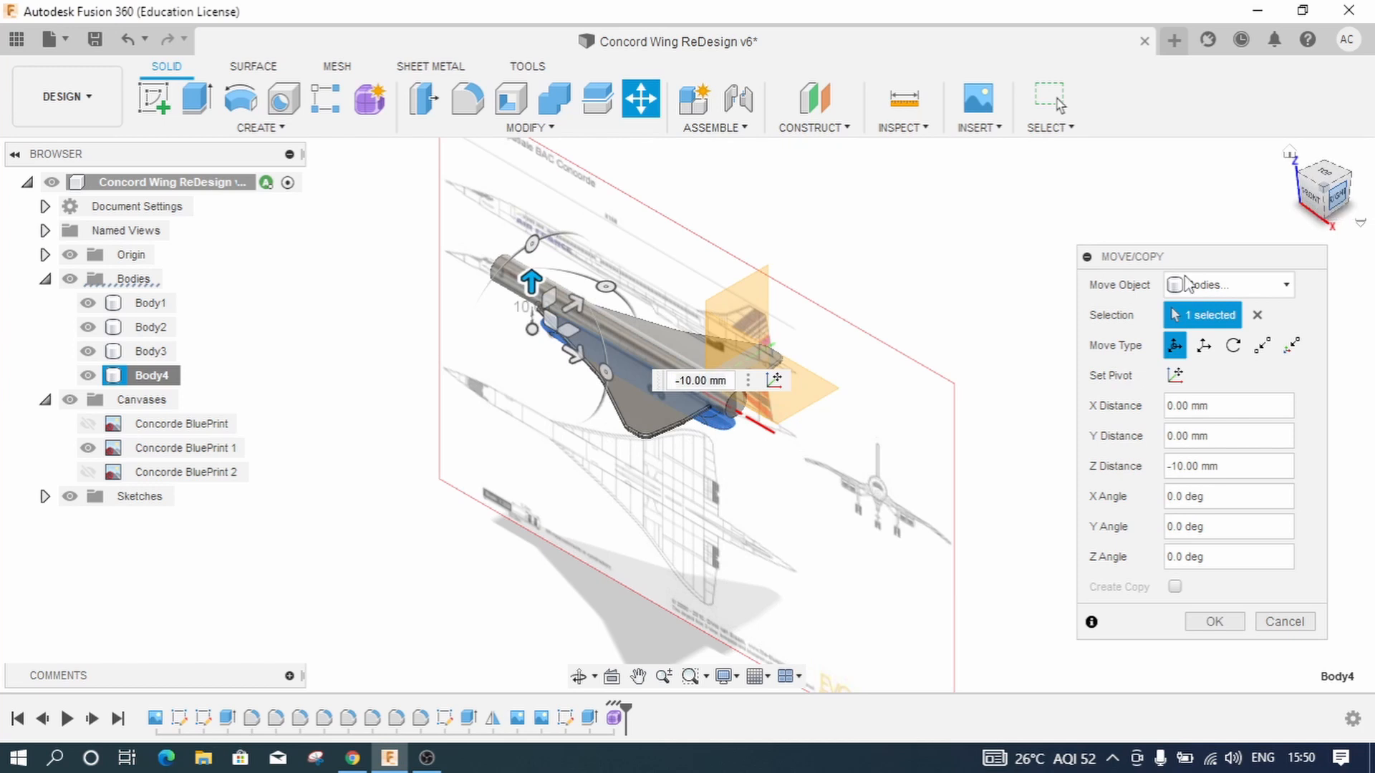
pyautogui.scroll(3, 728, 360)
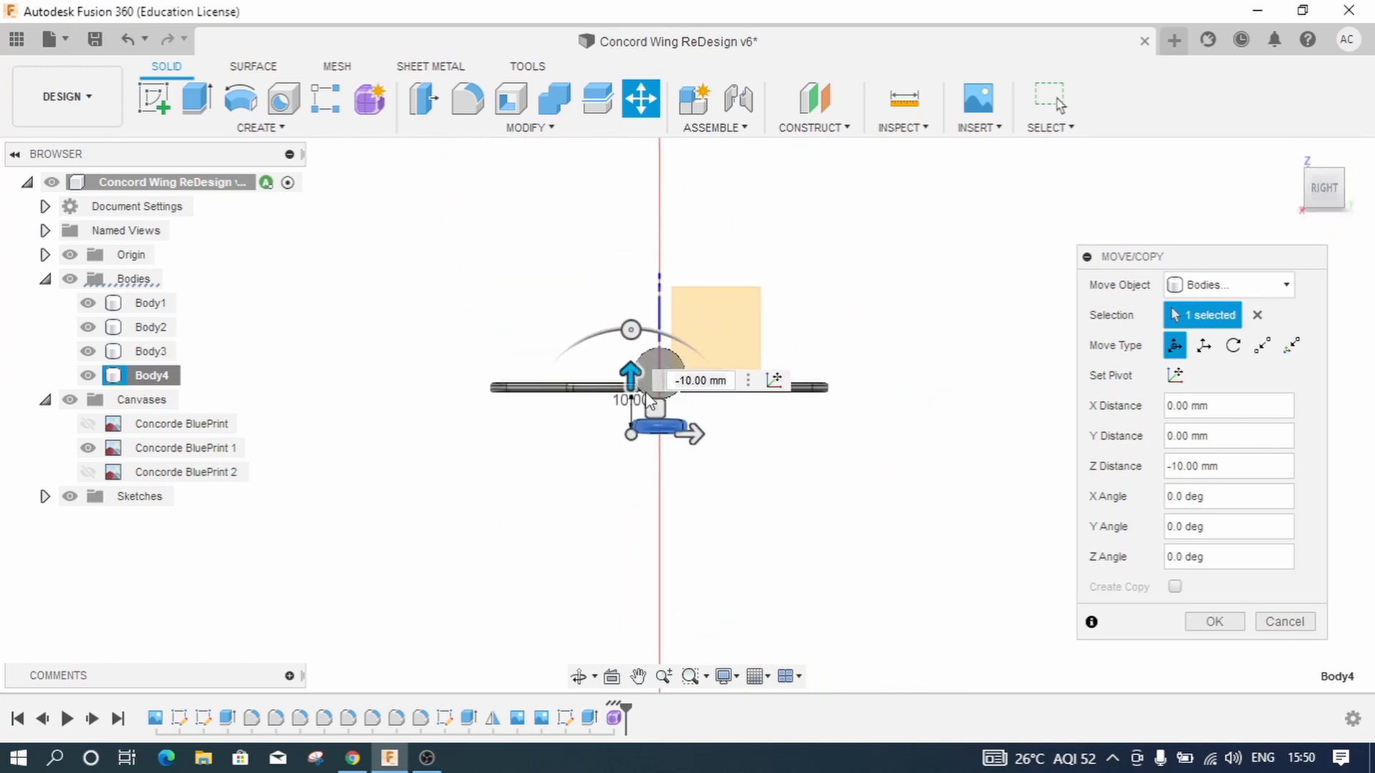
pyautogui.scroll(5, 648, 401)
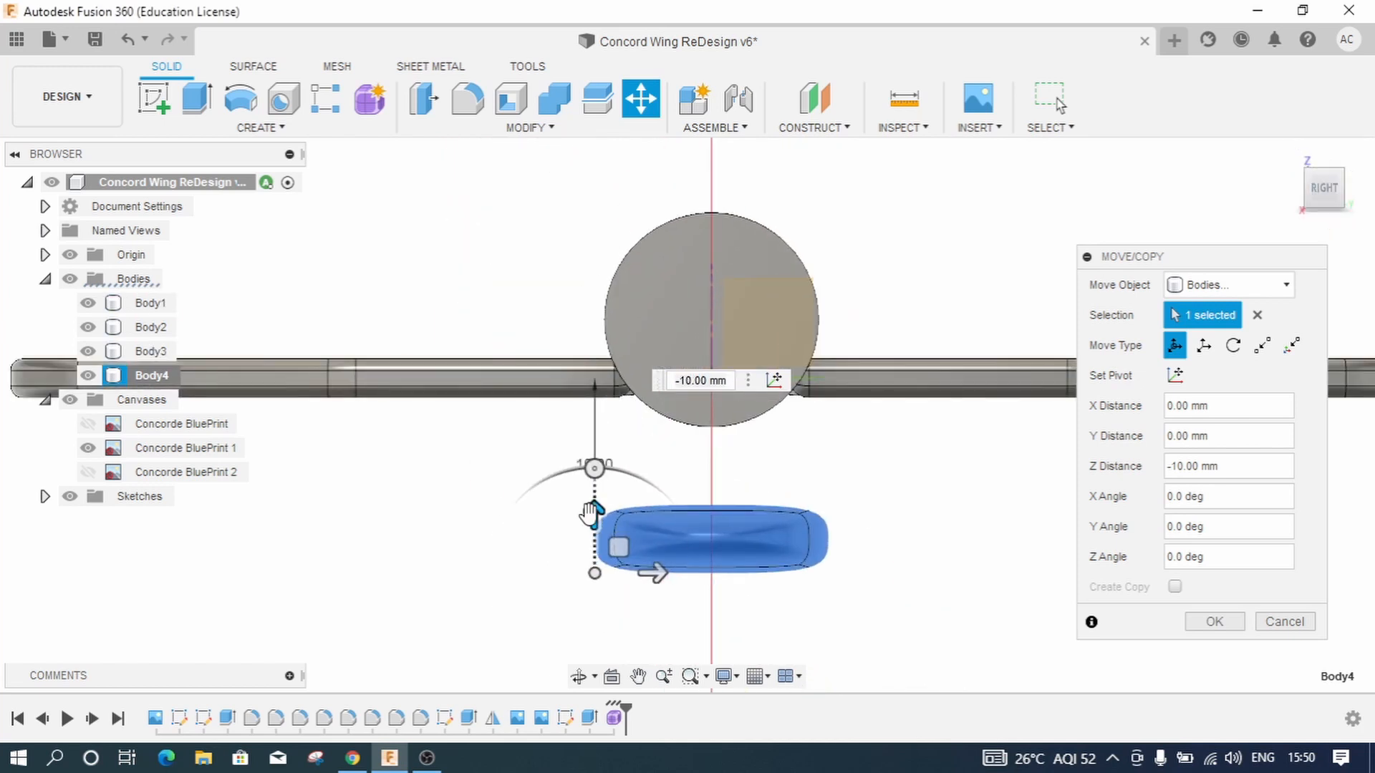
pyautogui.moveTo(591, 512); pyautogui.dragTo(594, 361)
pyautogui.scroll(3, 749, 401)
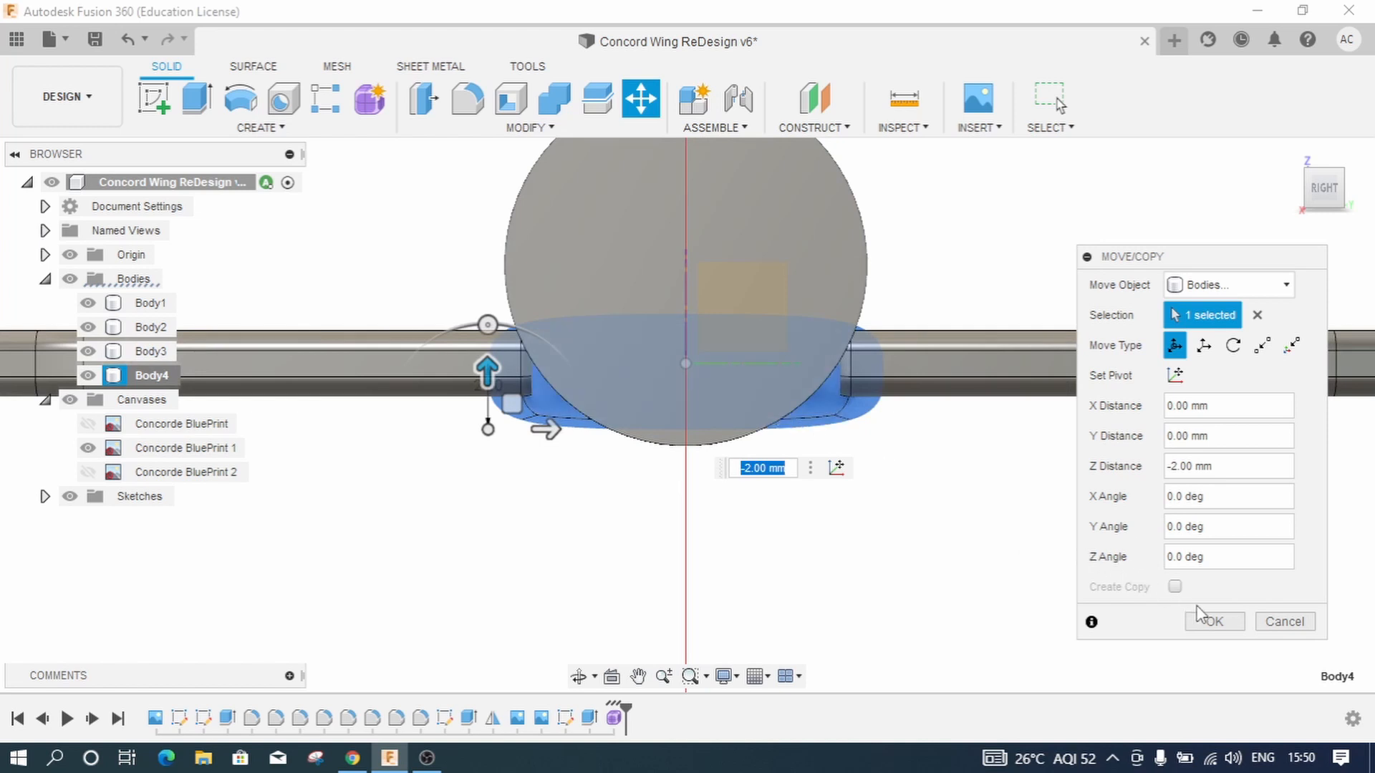
pyautogui.click(1213, 622)
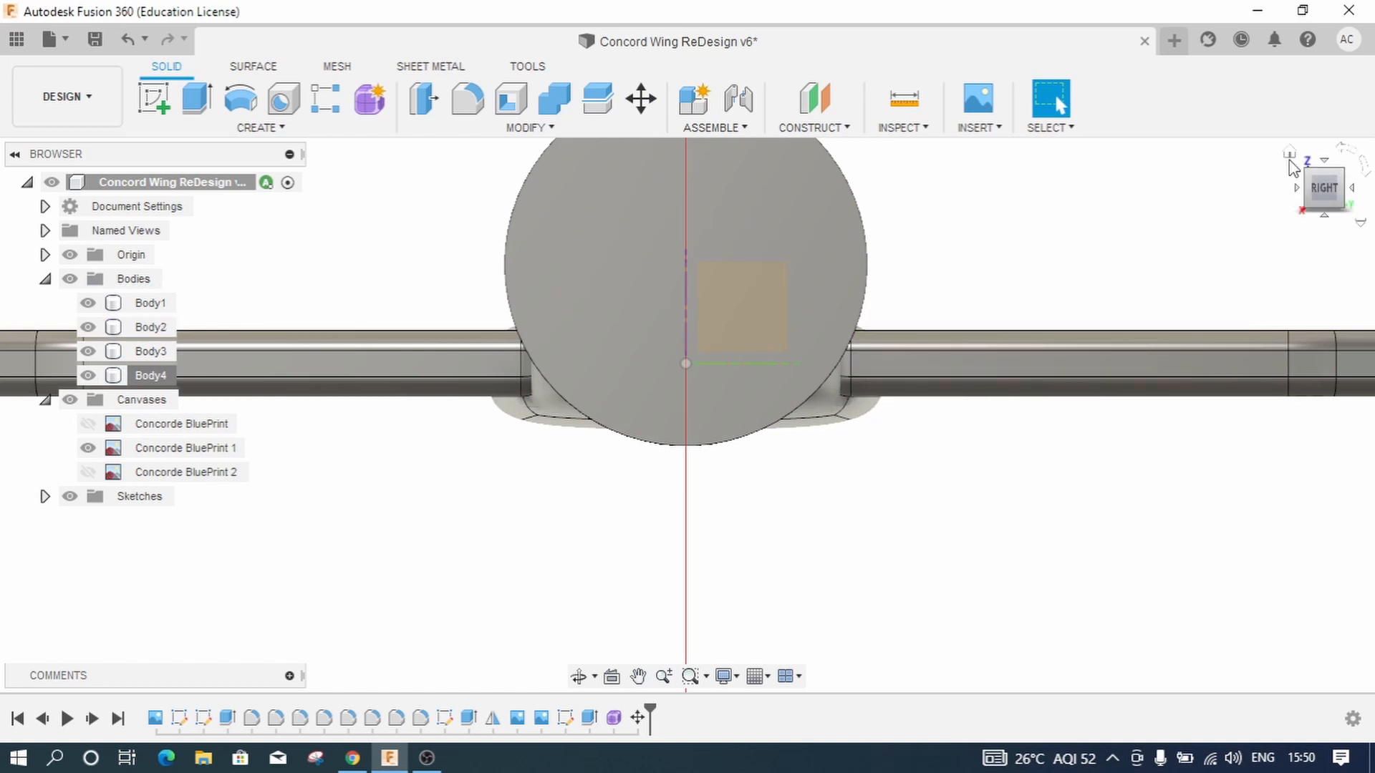
# Step: Hide the Concorde BluePrint 1 canvas to leave only the aircraft bodies in view
pyautogui.click(1289, 159)
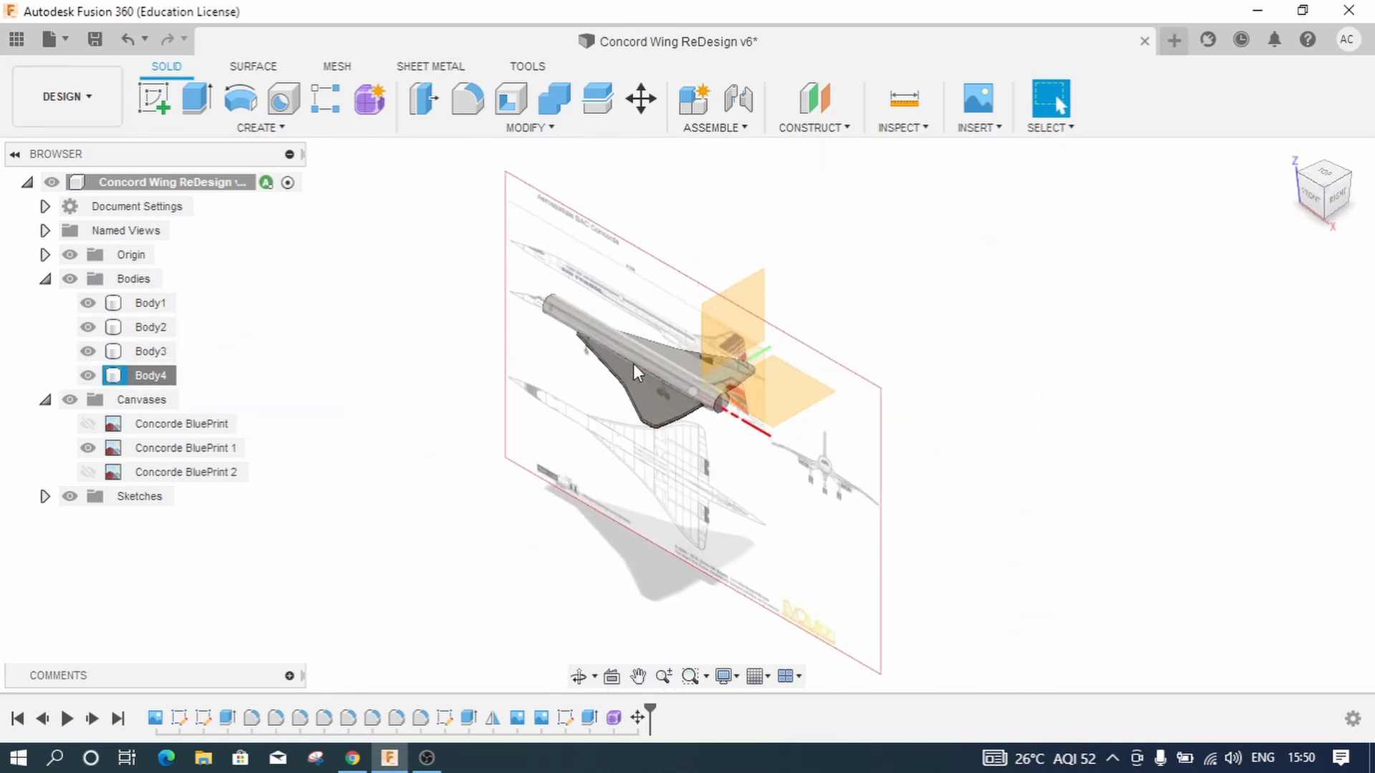
pyautogui.scroll(4, 633, 363)
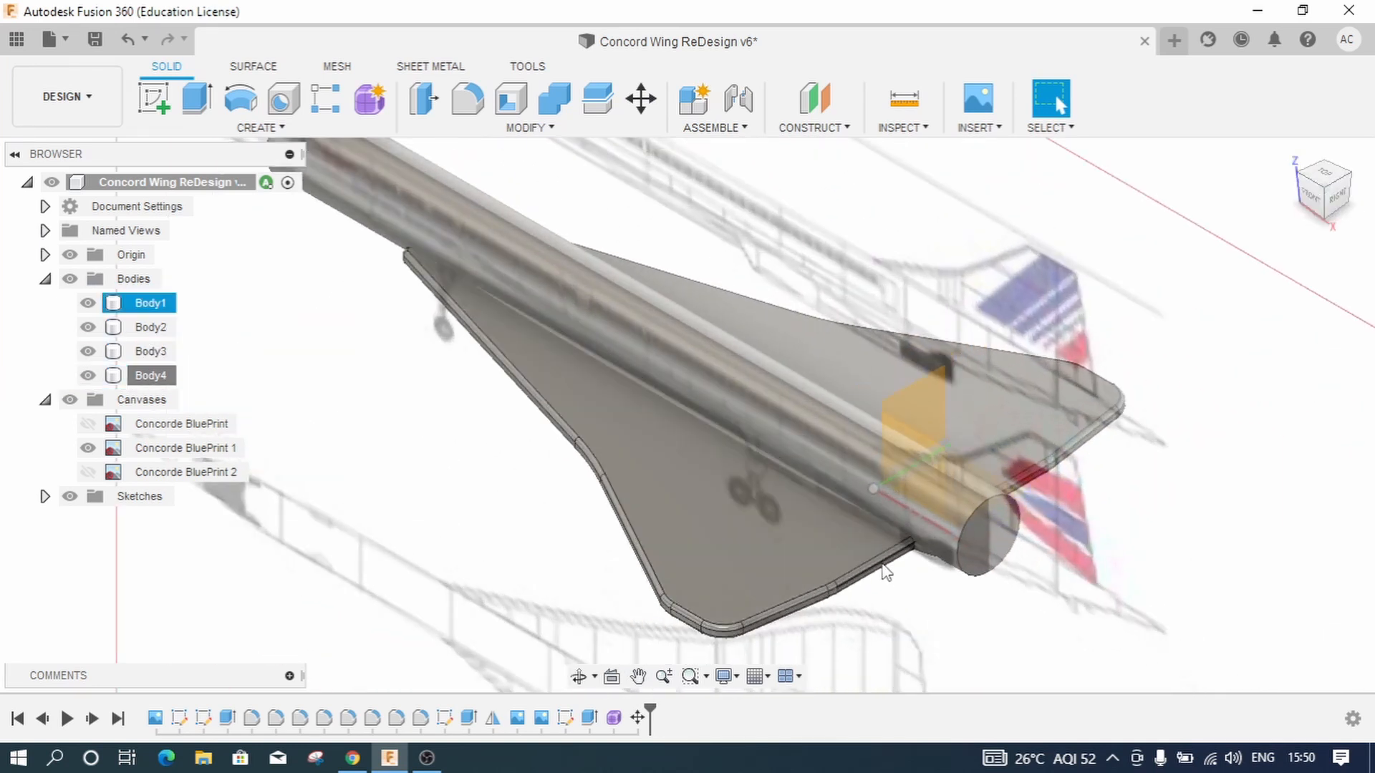
pyautogui.scroll(3, 888, 571)
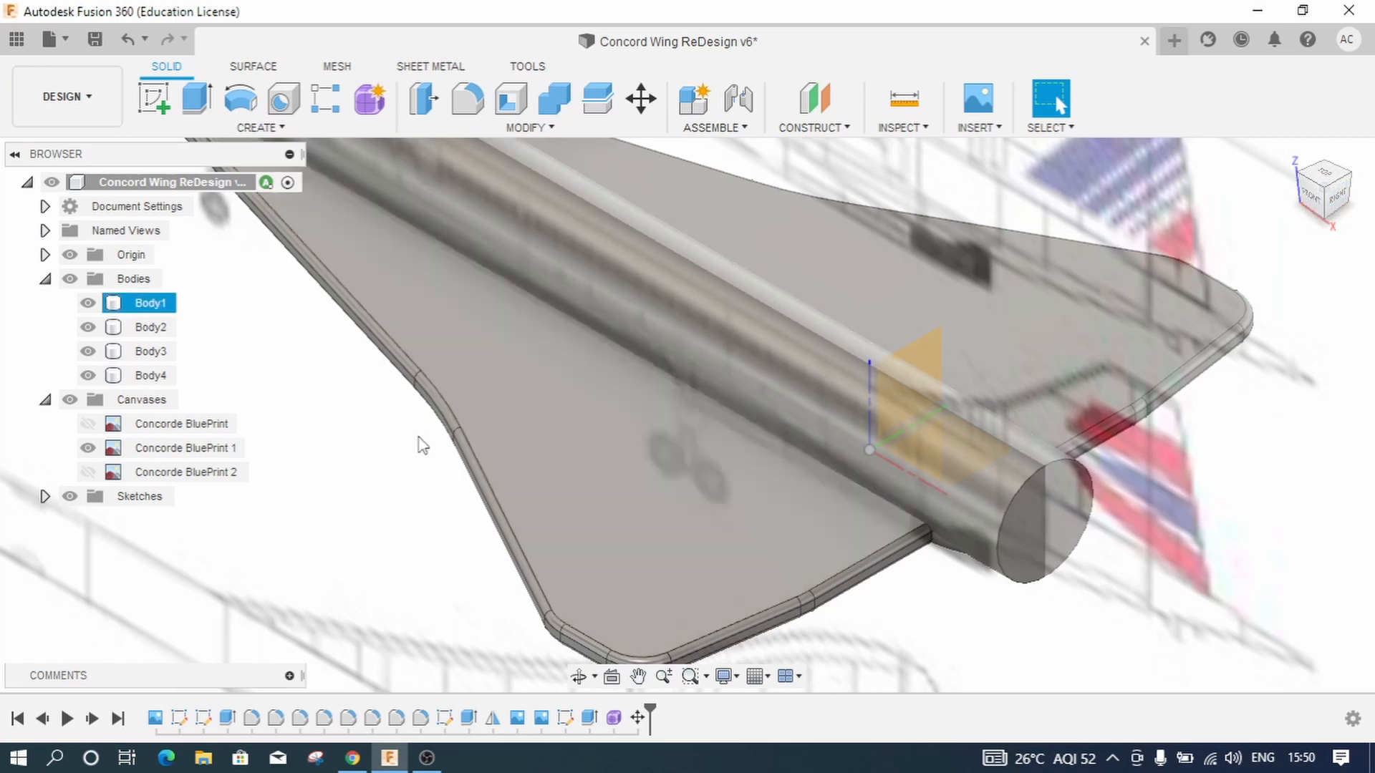
pyautogui.click(89, 450)
pyautogui.click(88, 449)
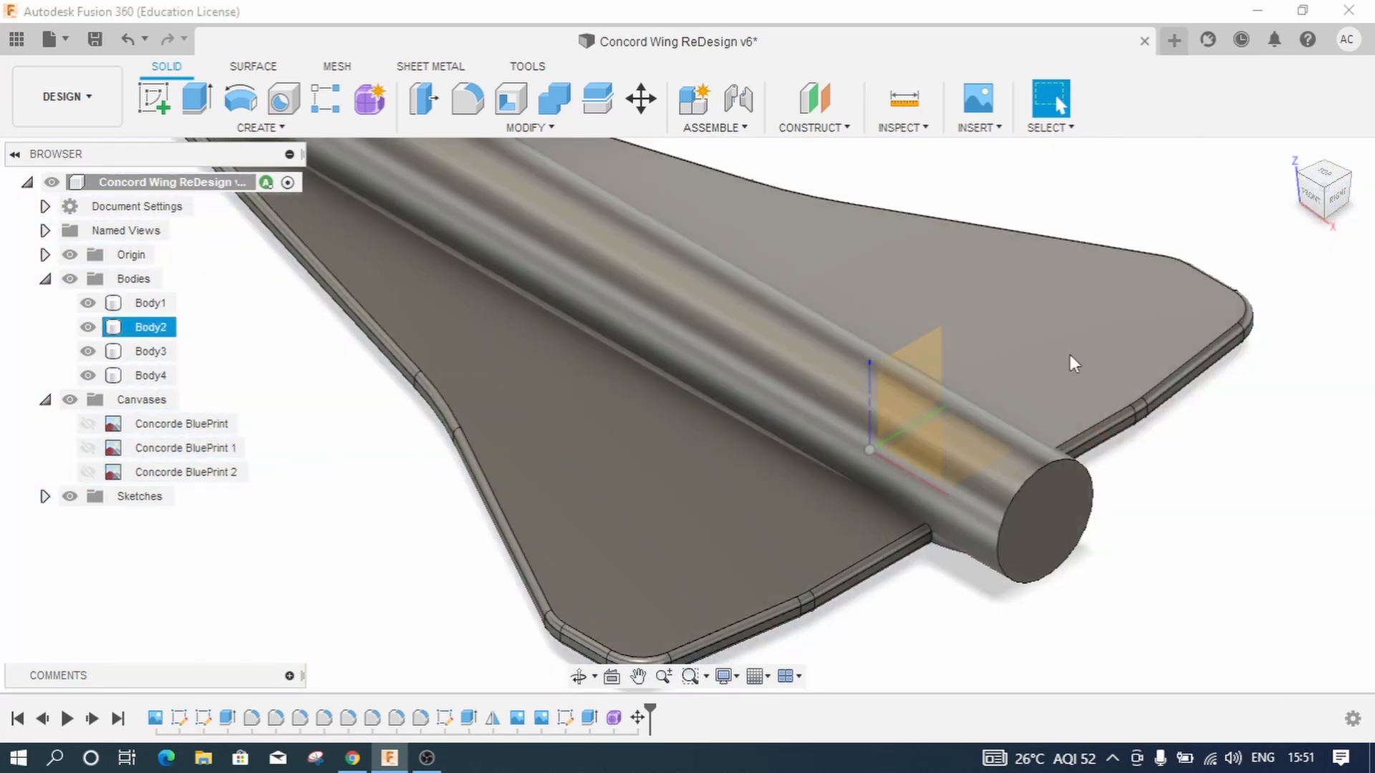
# Step: Move the form body Body4 beneath the fuselage by -5 mm along X
pyautogui.click(577, 678)
pyautogui.moveTo(538, 383); pyautogui.dragTo(762, 306)
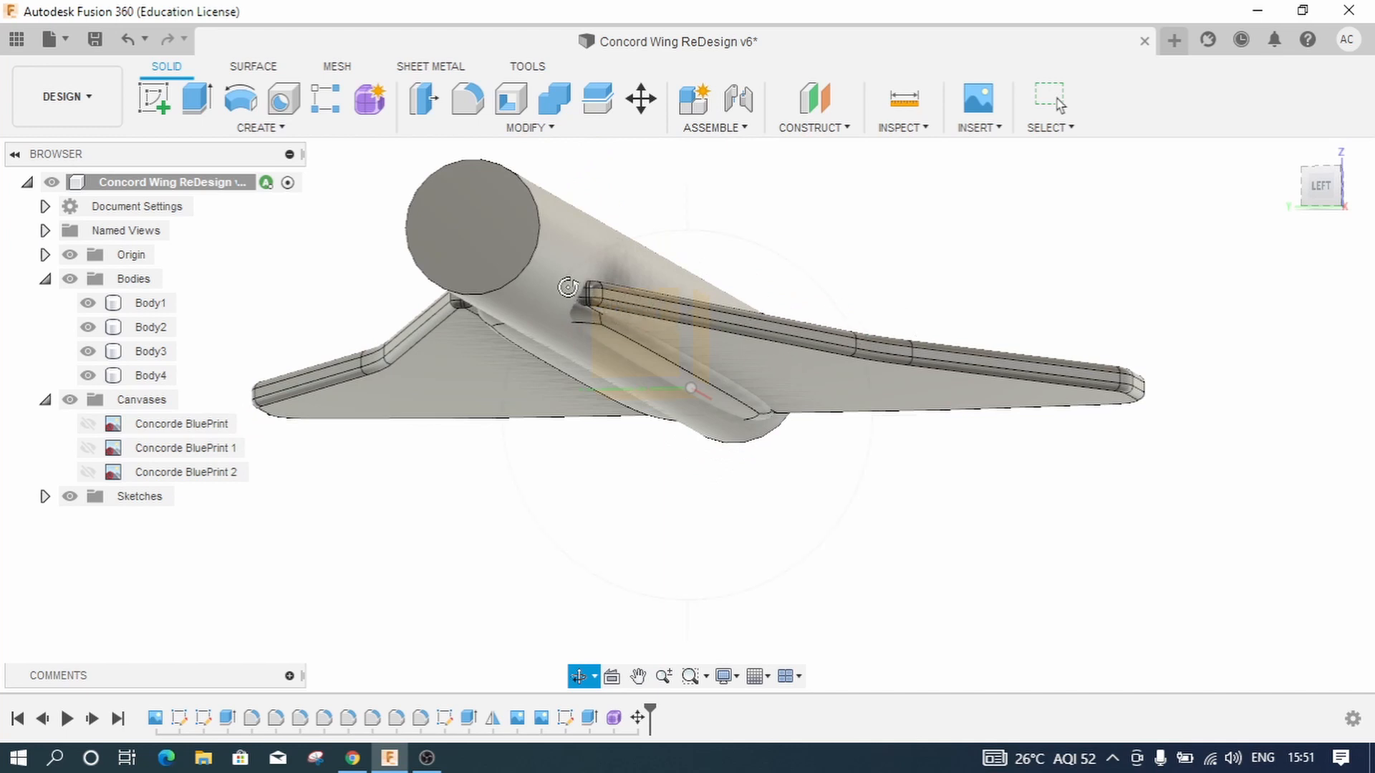
pyautogui.scroll(5, 622, 328)
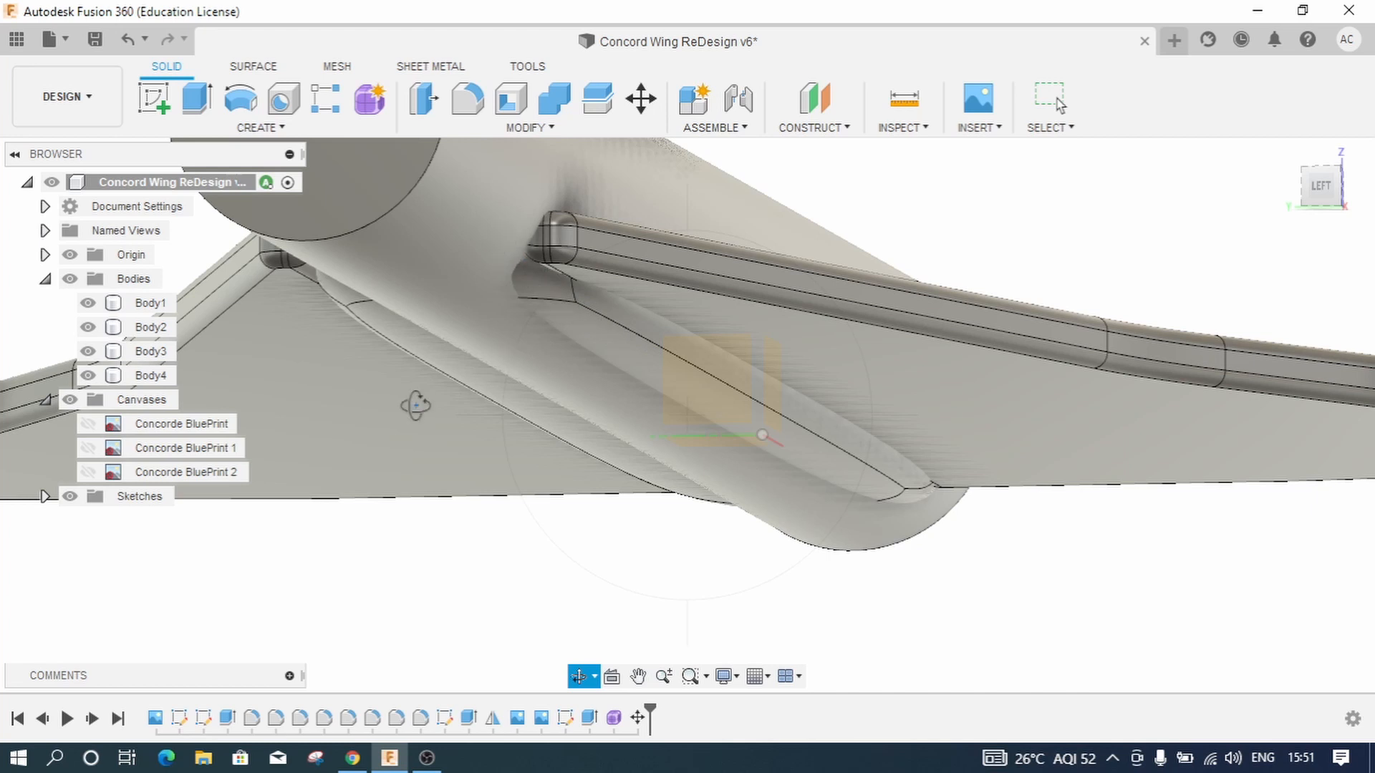
pyautogui.press('Escape')
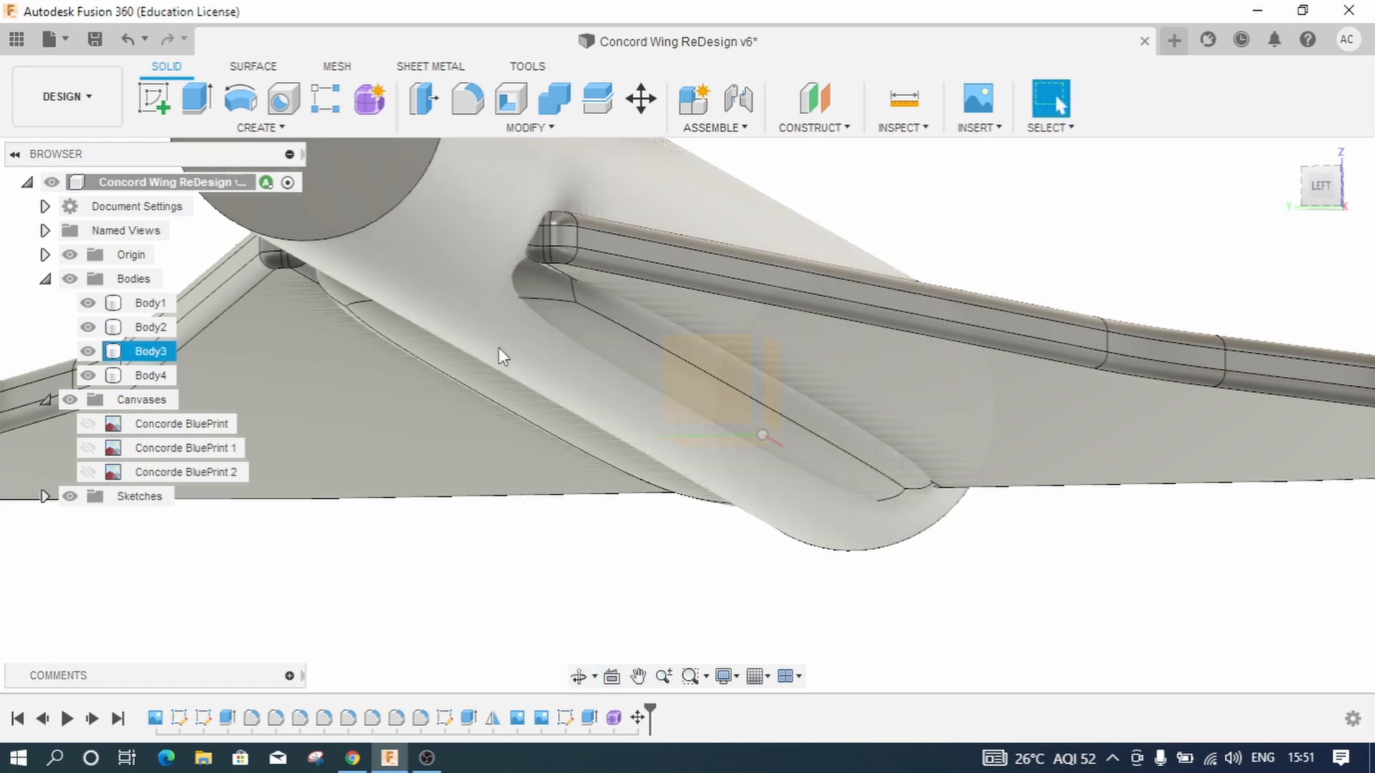
pyautogui.click(136, 376)
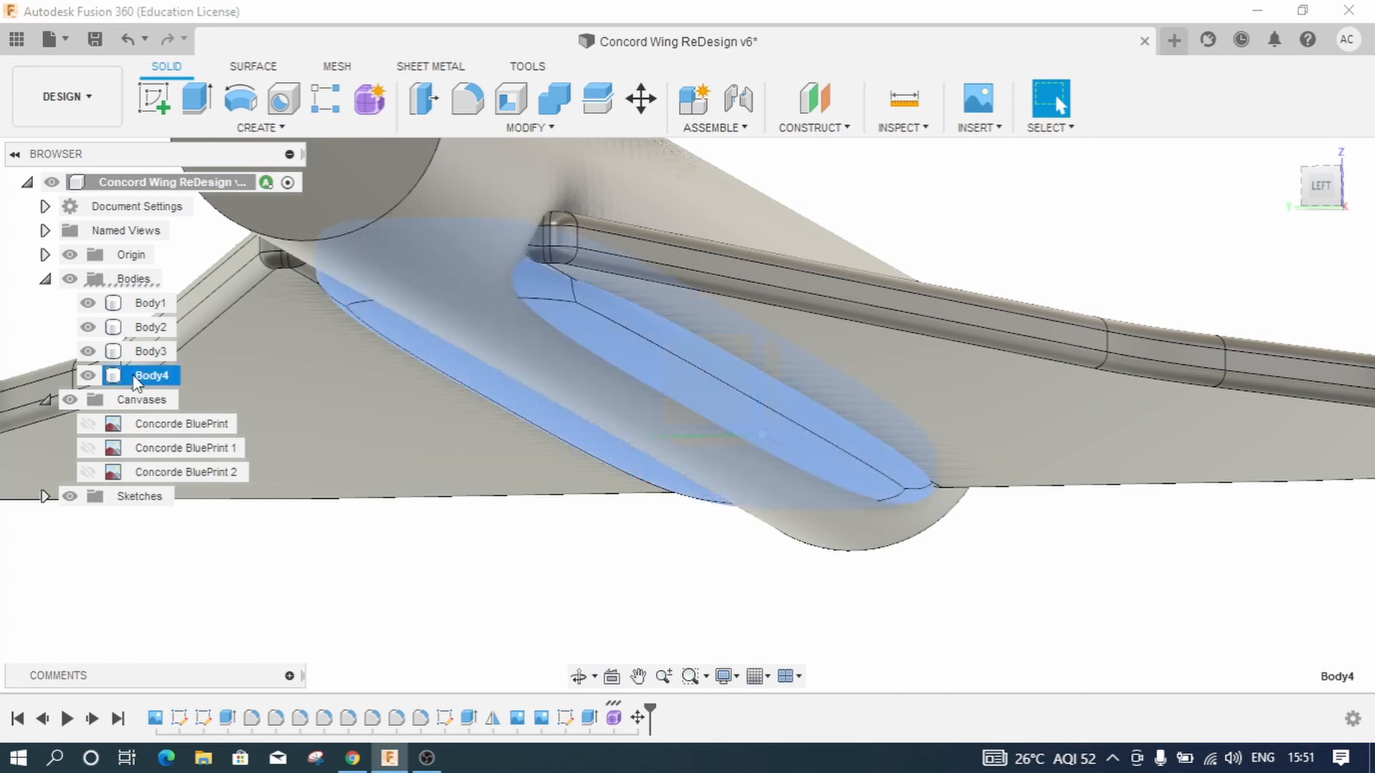
pyautogui.rightClick(136, 379)
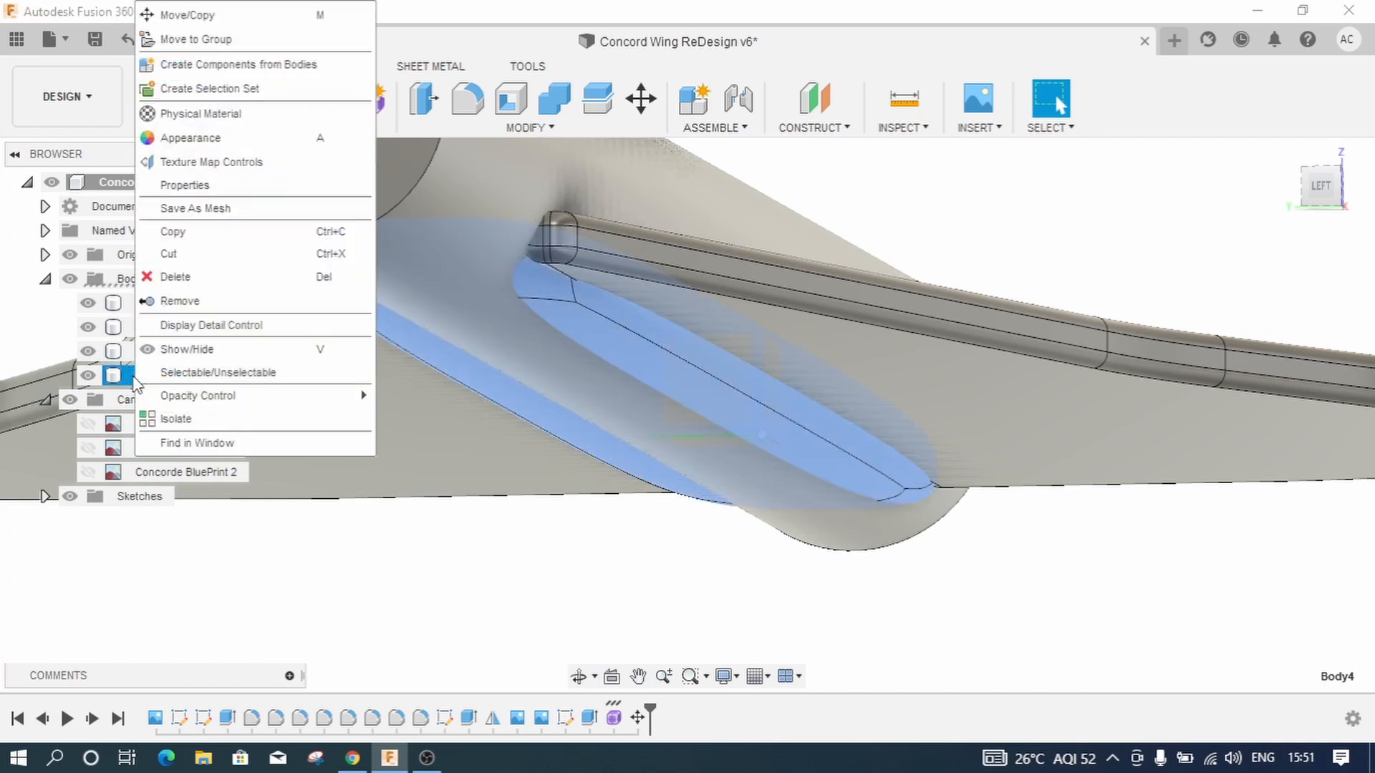
pyautogui.click(179, 15)
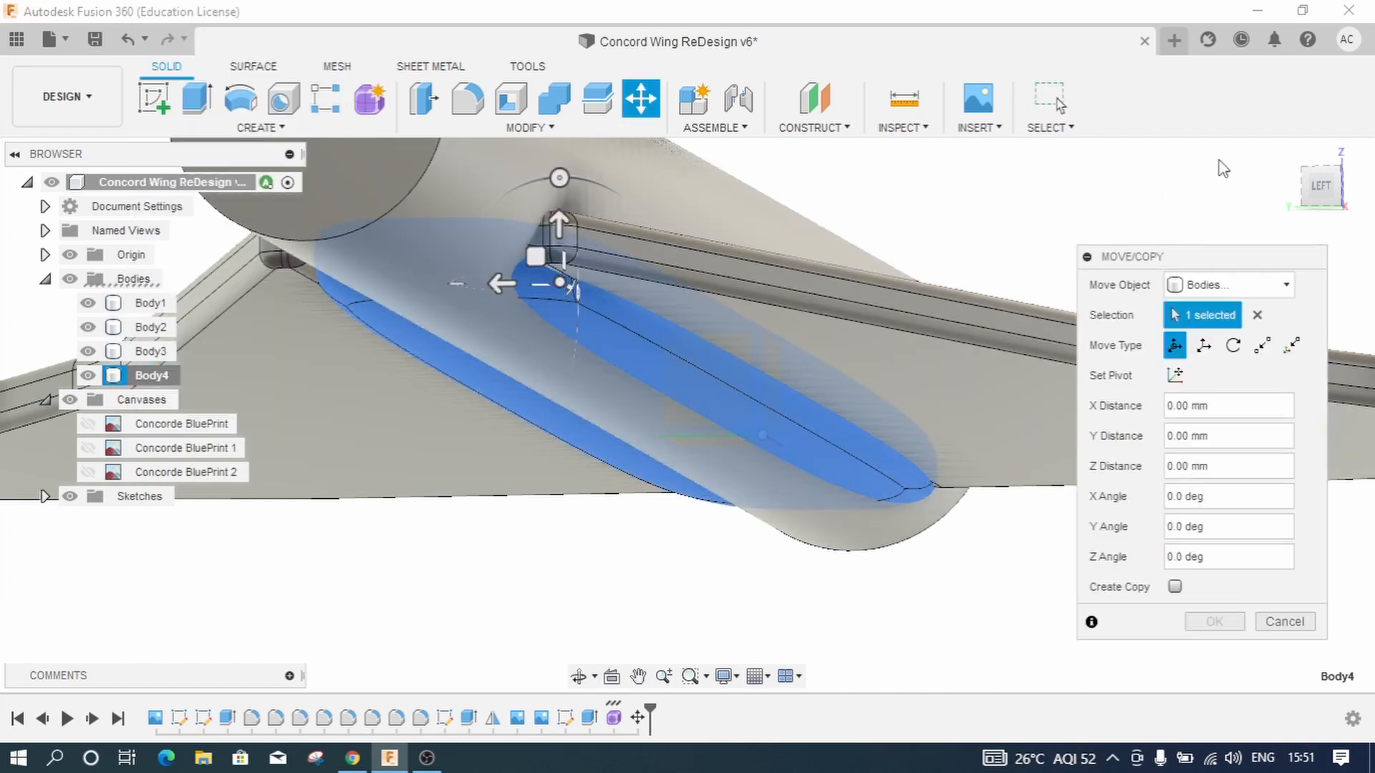
pyautogui.click(1287, 154)
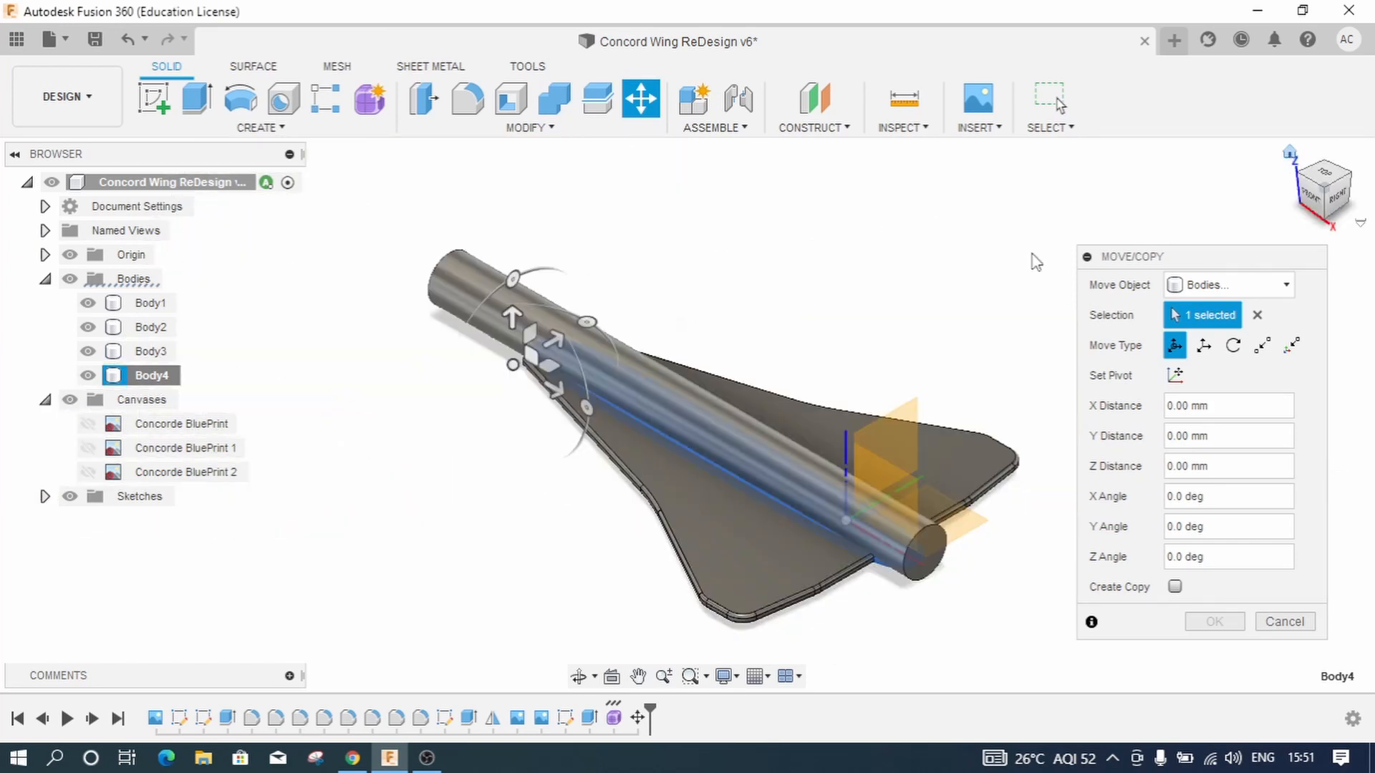
pyautogui.click(556, 390)
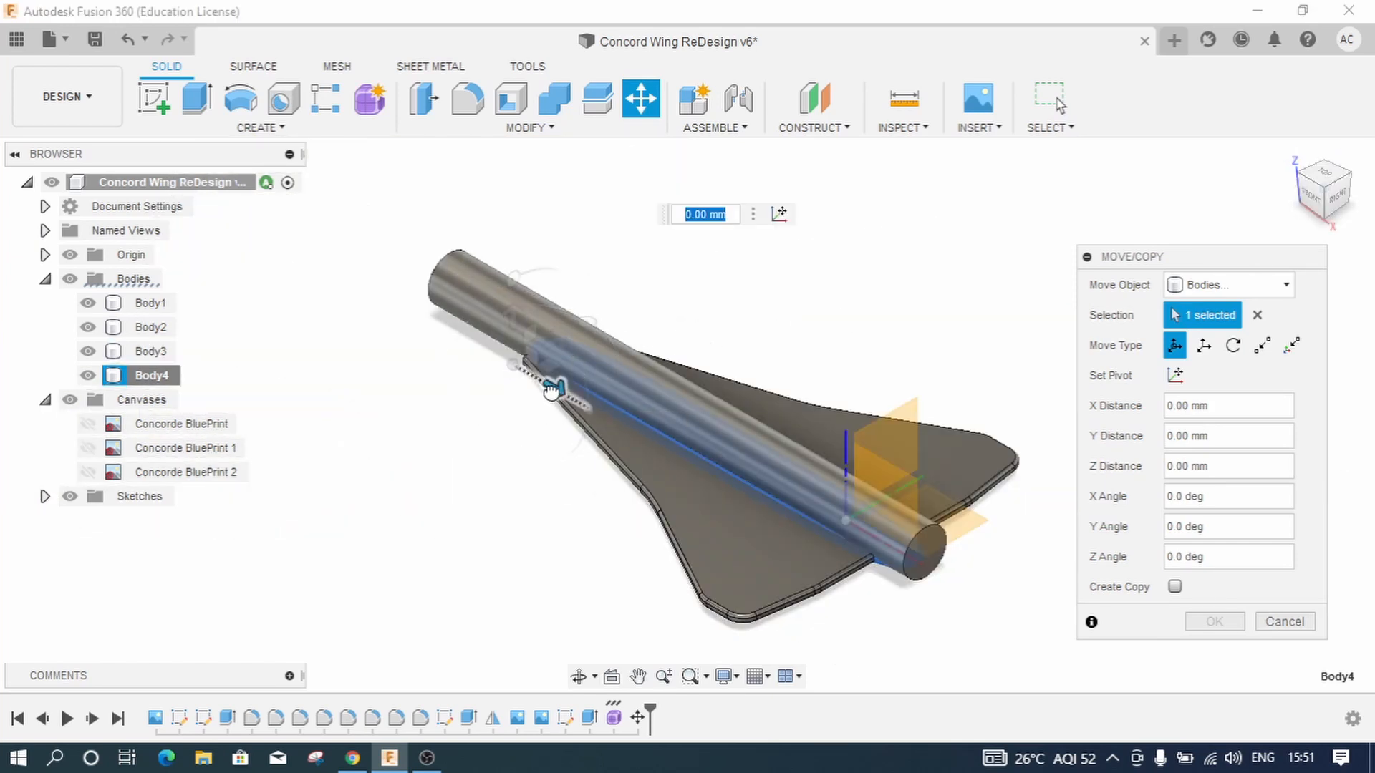
pyautogui.moveTo(551, 390); pyautogui.dragTo(542, 383)
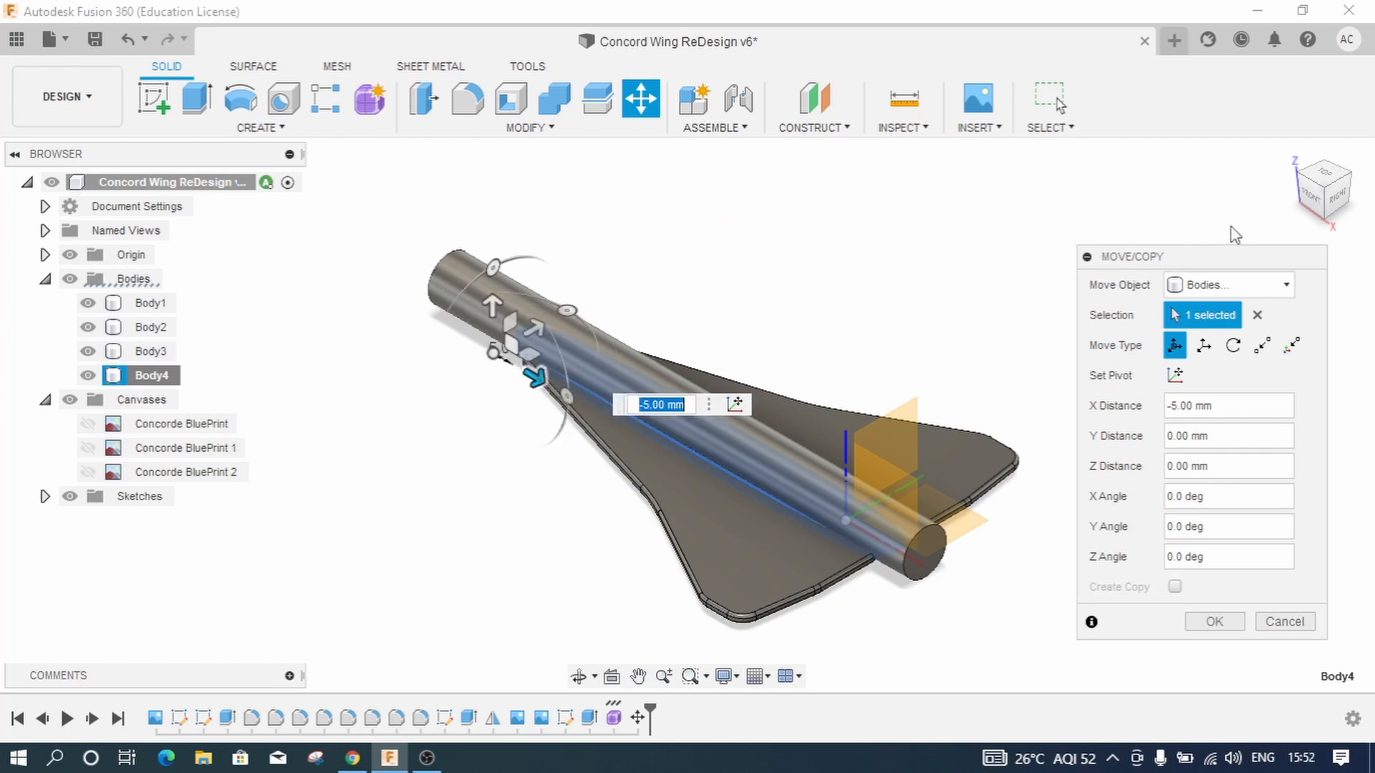
pyautogui.click(1311, 203)
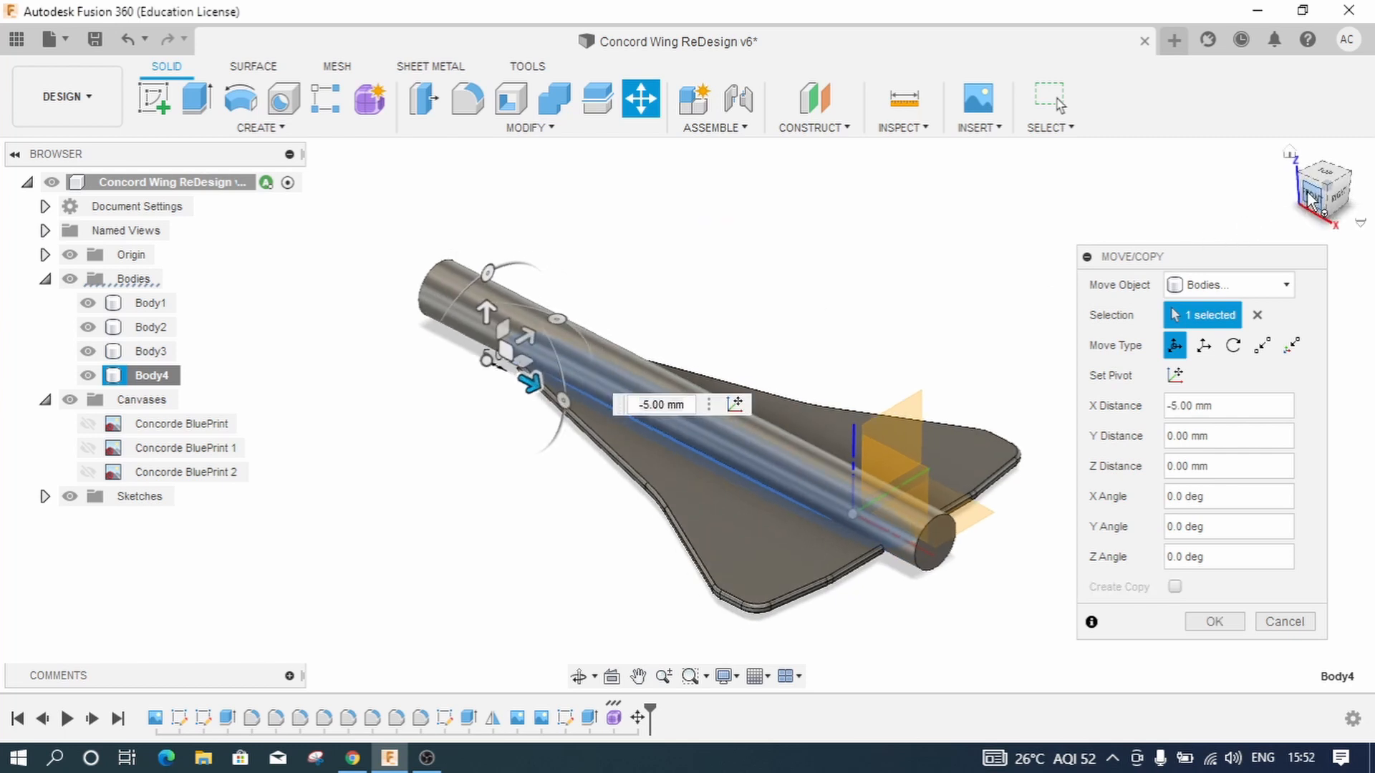
pyautogui.scroll(4, 798, 492)
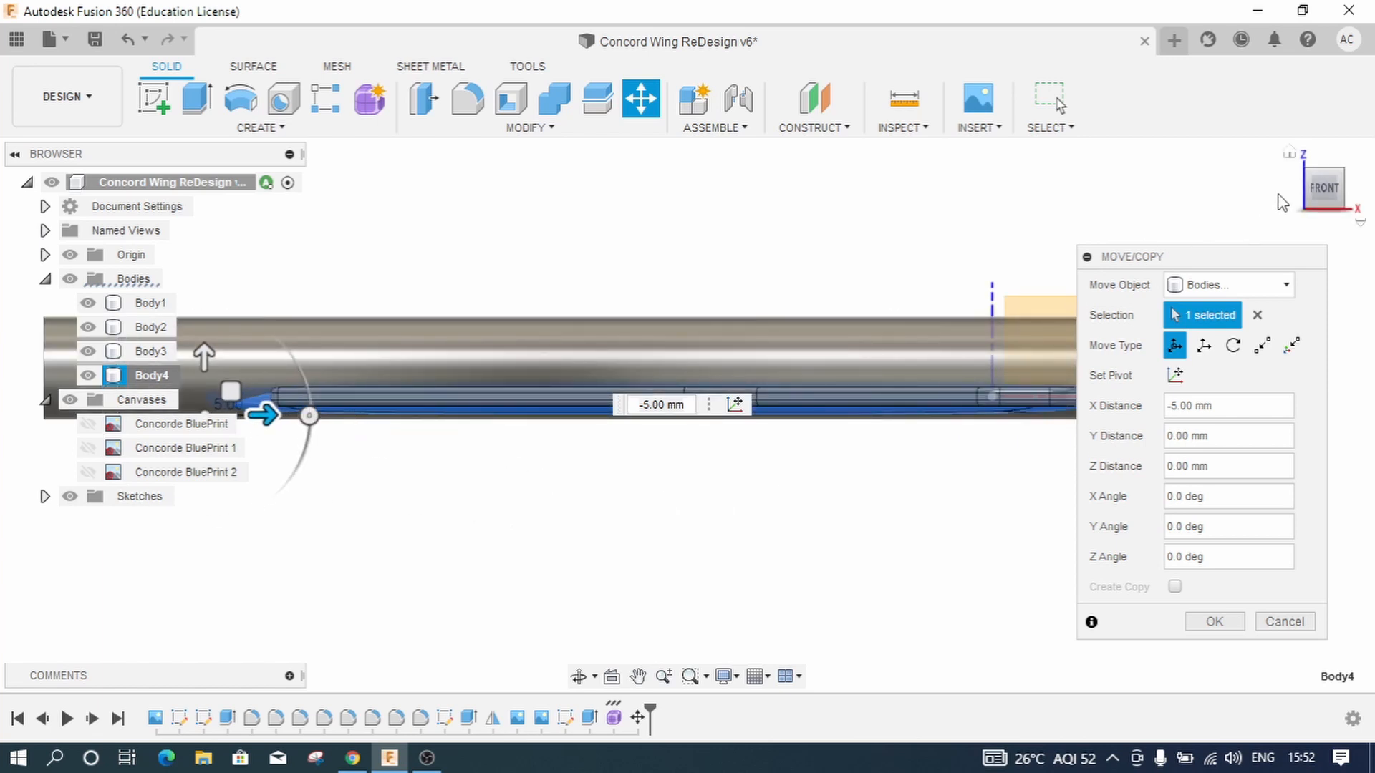
pyautogui.click(1307, 190)
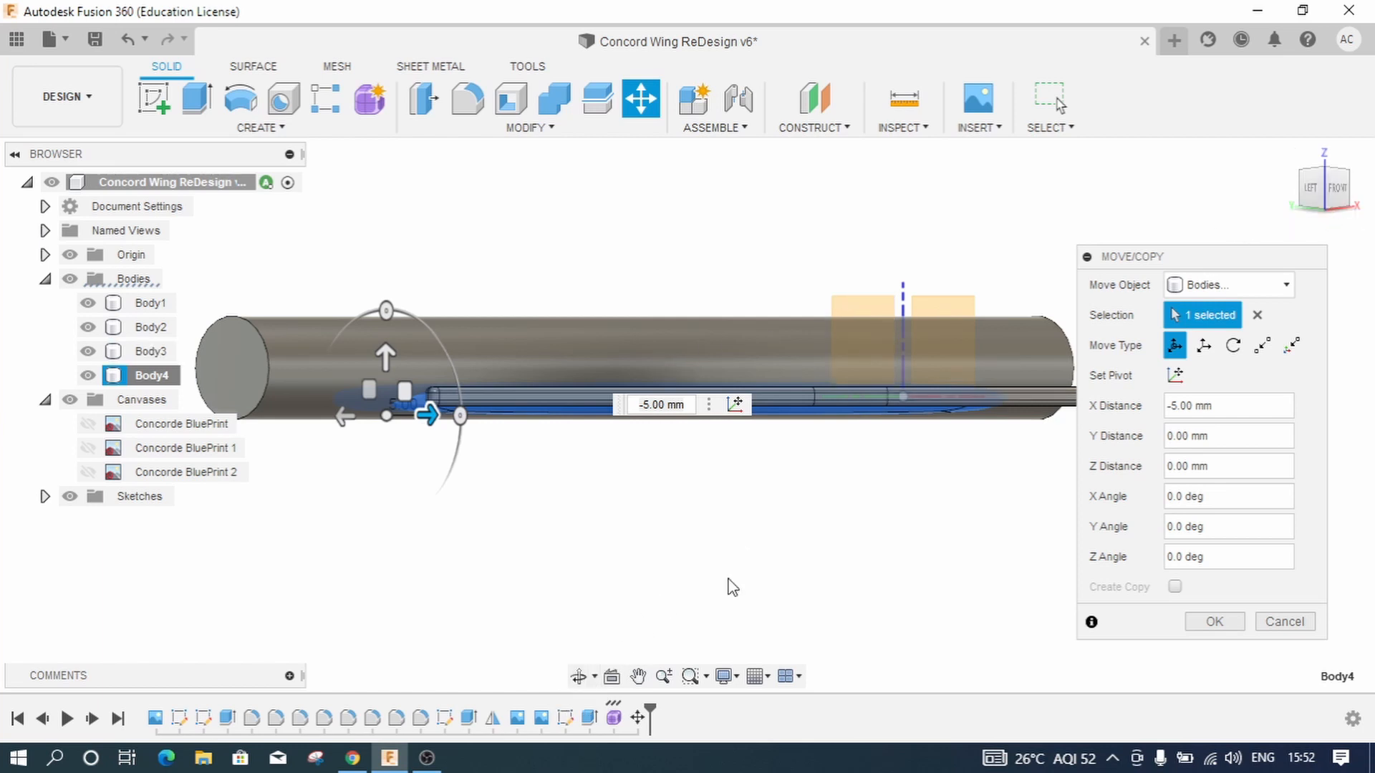
pyautogui.click(1327, 215)
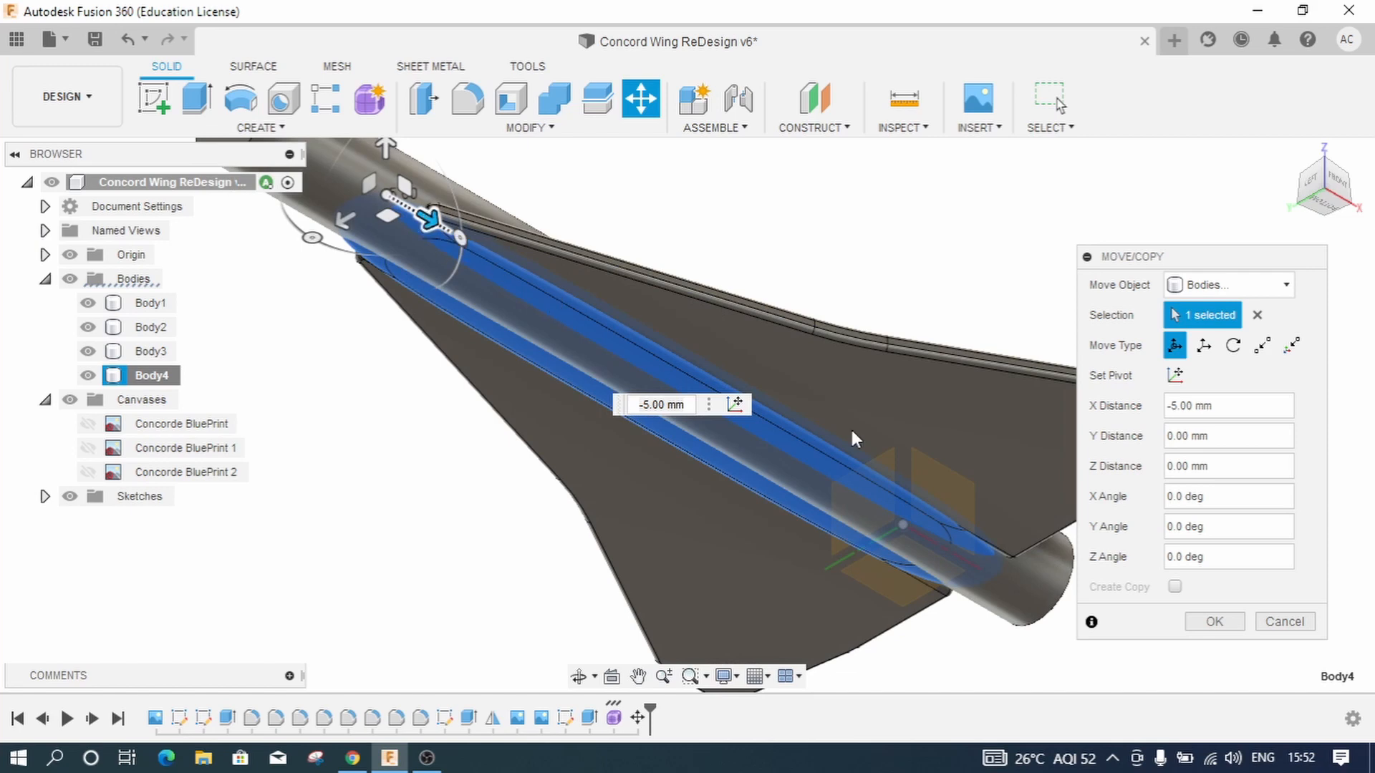
pyautogui.click(1214, 622)
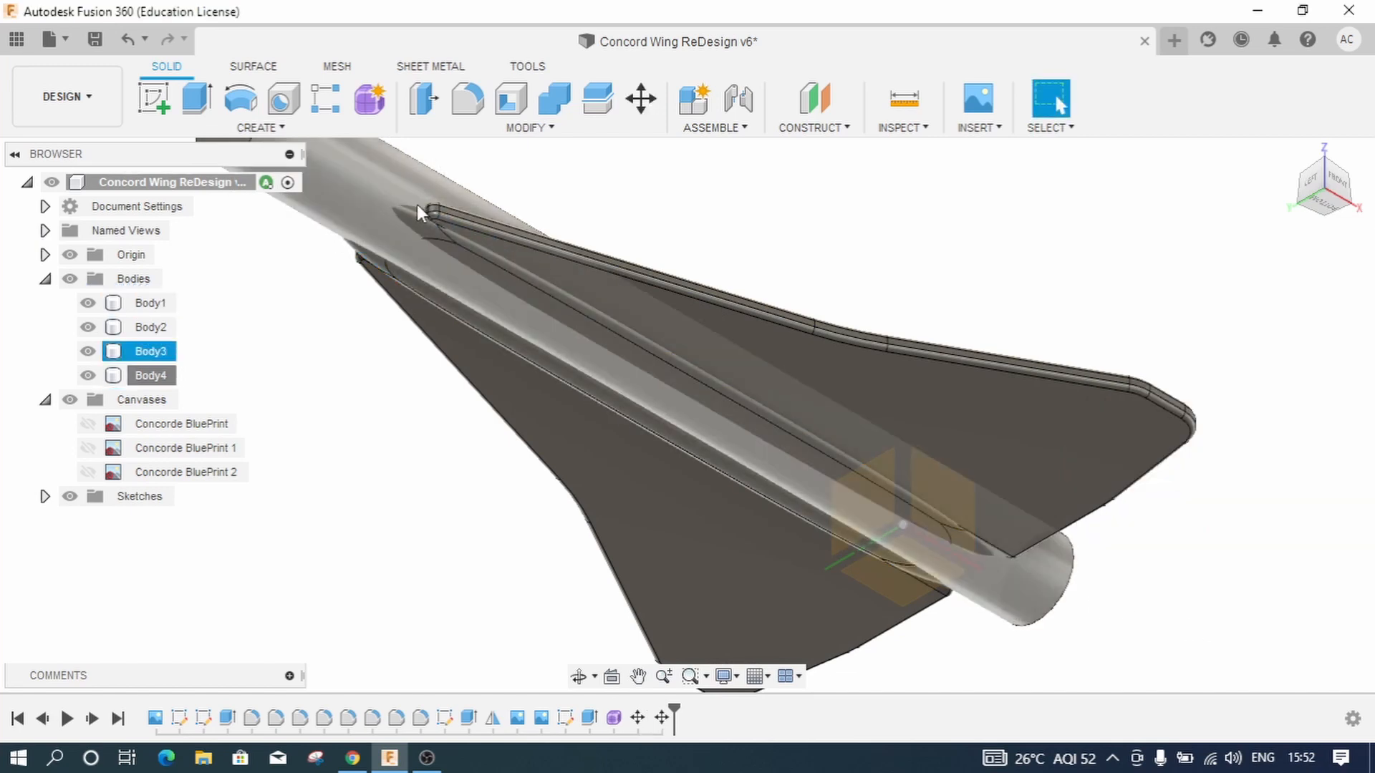
# Step: Combine the fuselage Body3 as target with the form body Body4 as tool, using the Join operation
pyautogui.scroll(6, 416, 204)
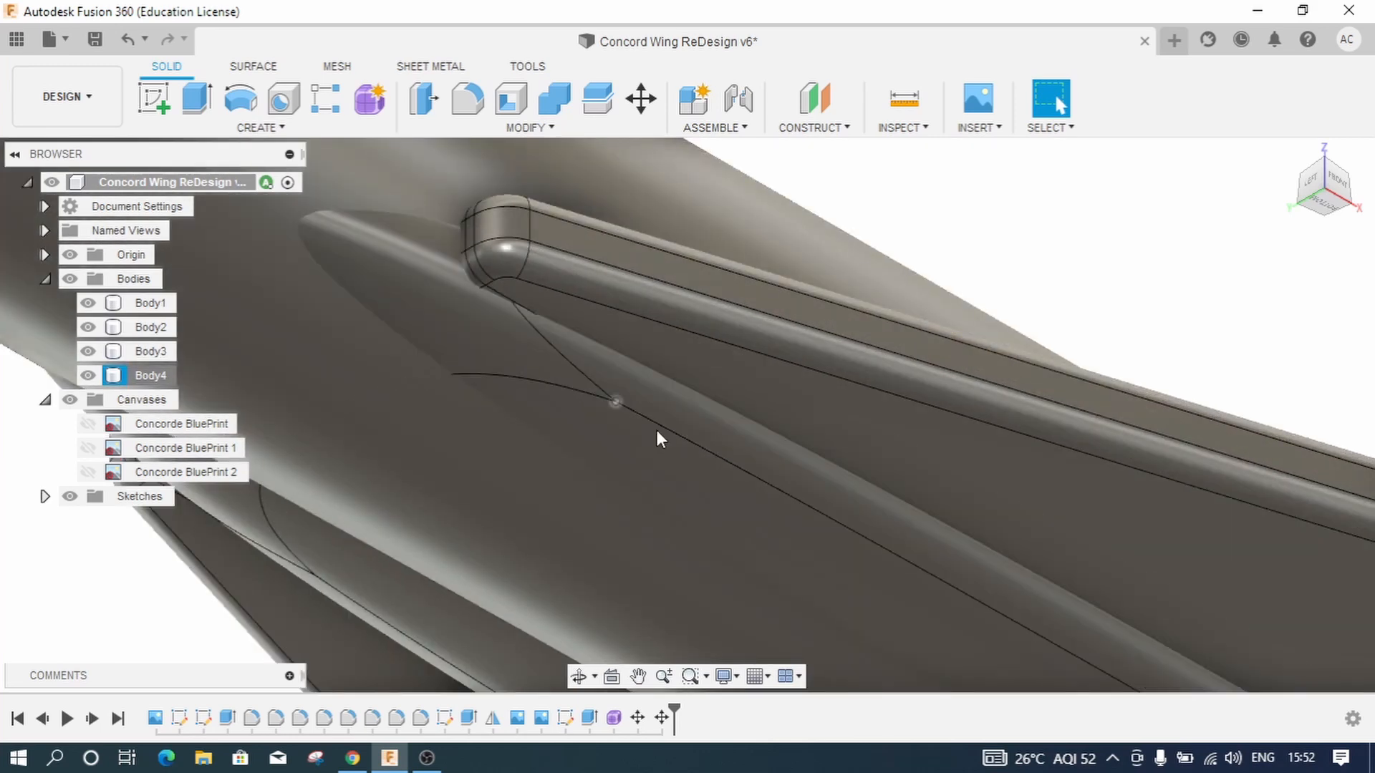
pyautogui.click(571, 387)
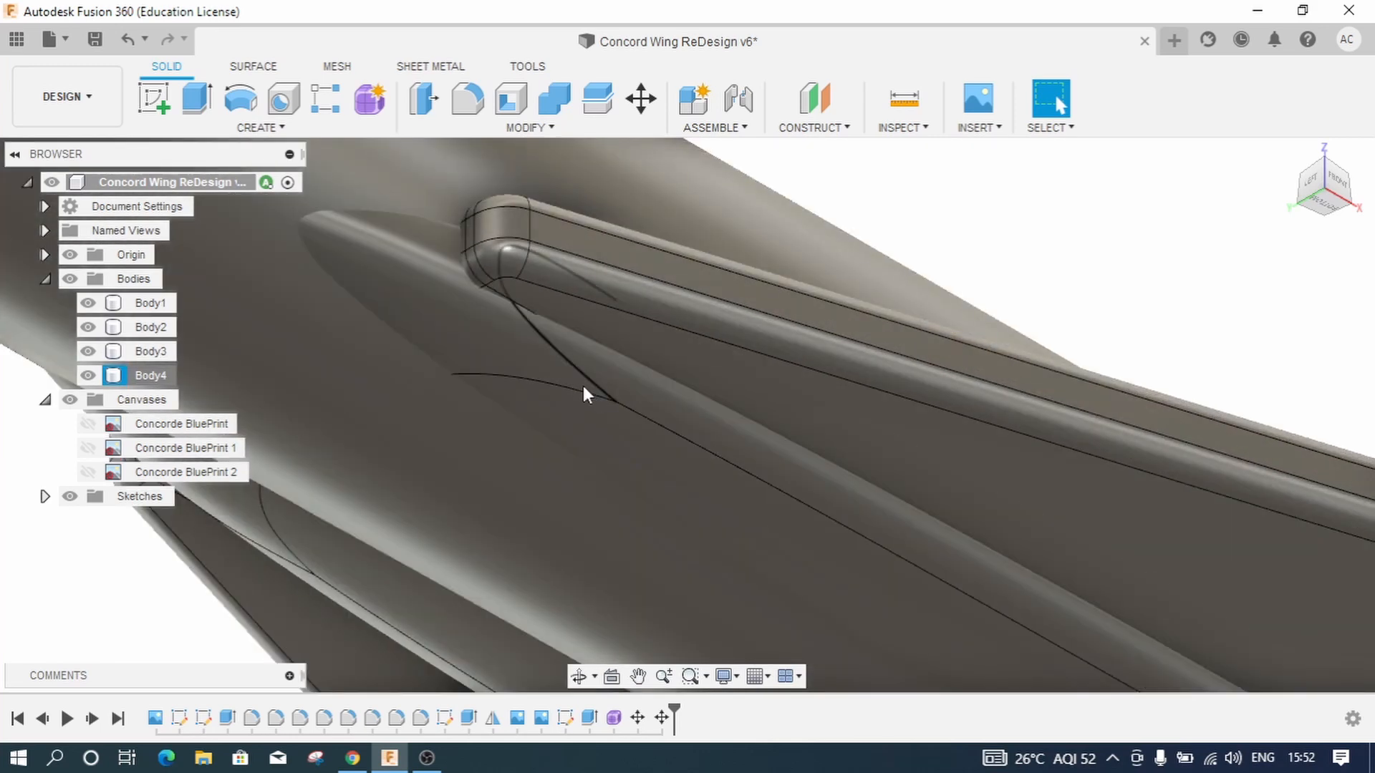
pyautogui.scroll(-2, 804, 458)
pyautogui.click(262, 553)
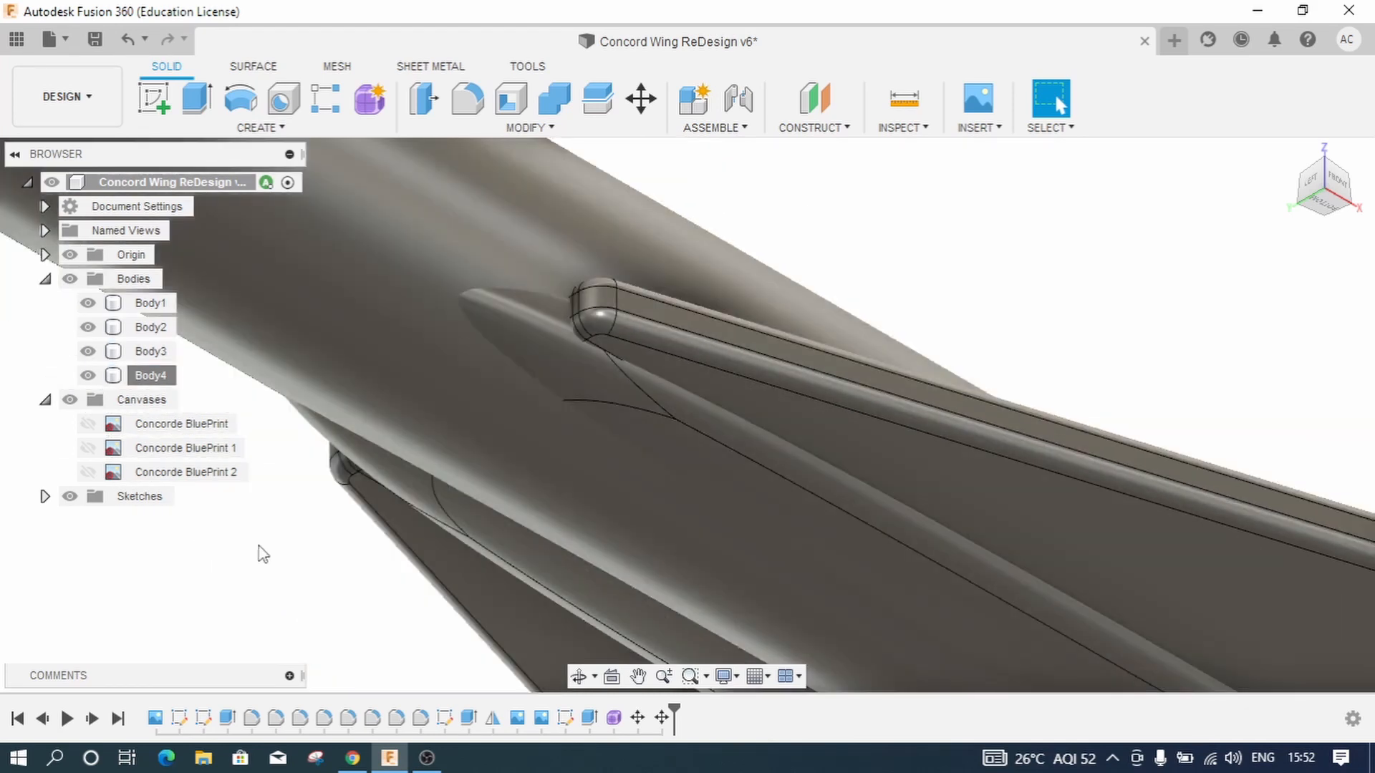
pyautogui.scroll(-3, 262, 553)
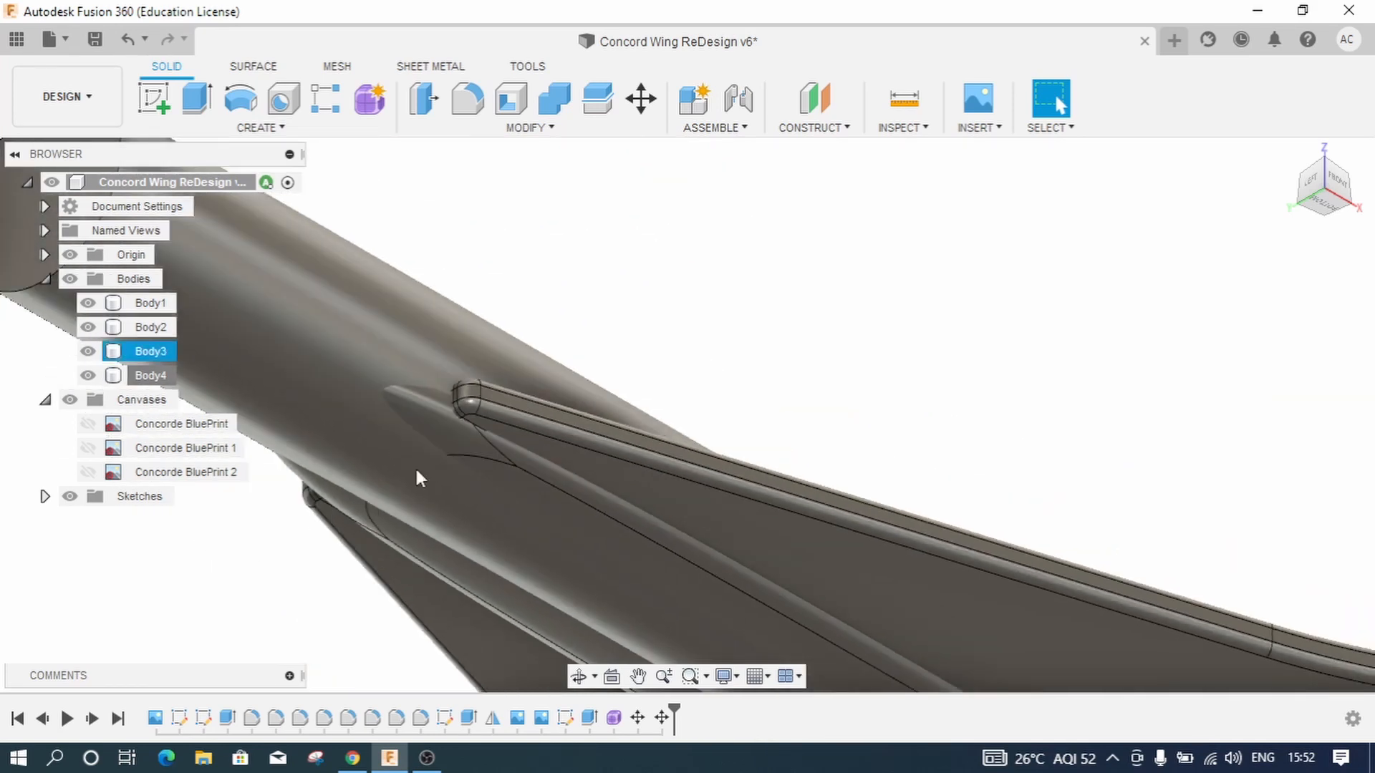
pyautogui.scroll(-3, 759, 322)
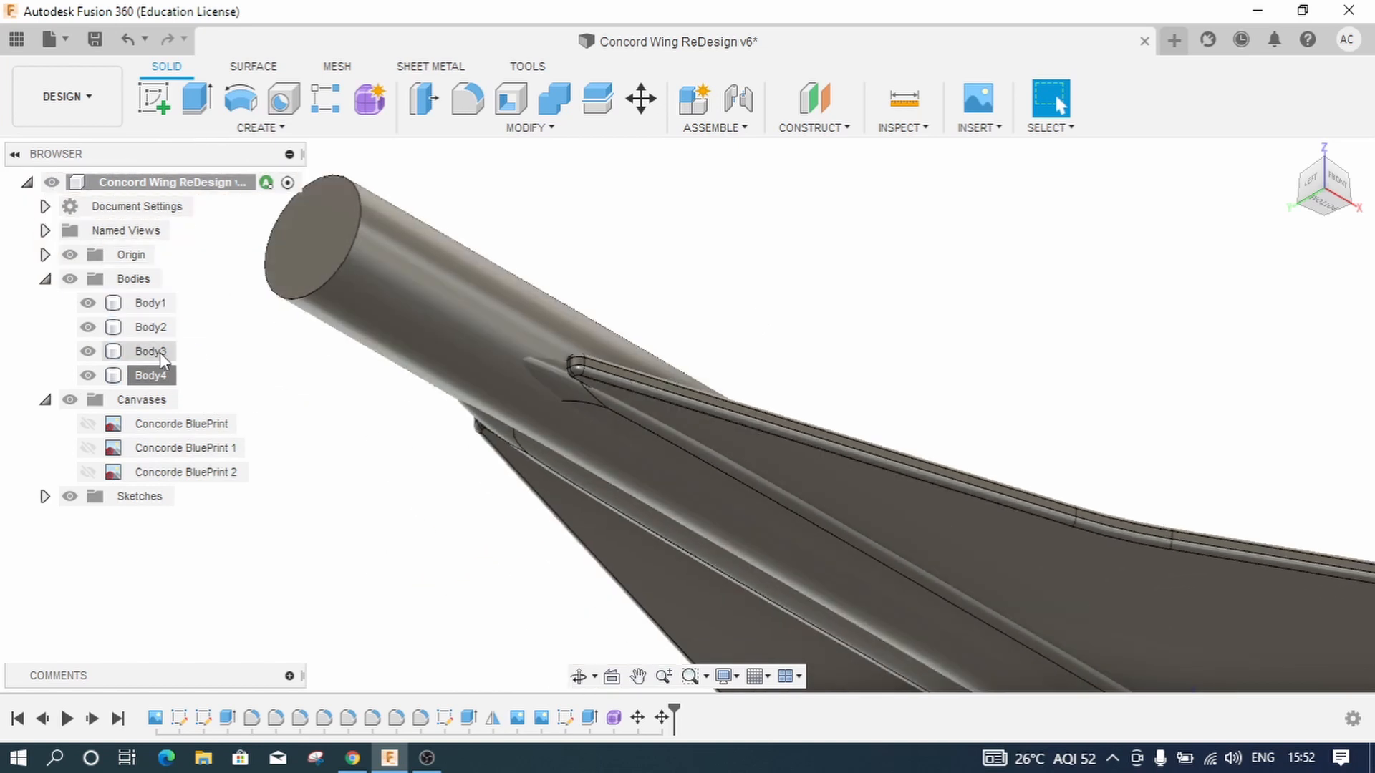
pyautogui.click(511, 130)
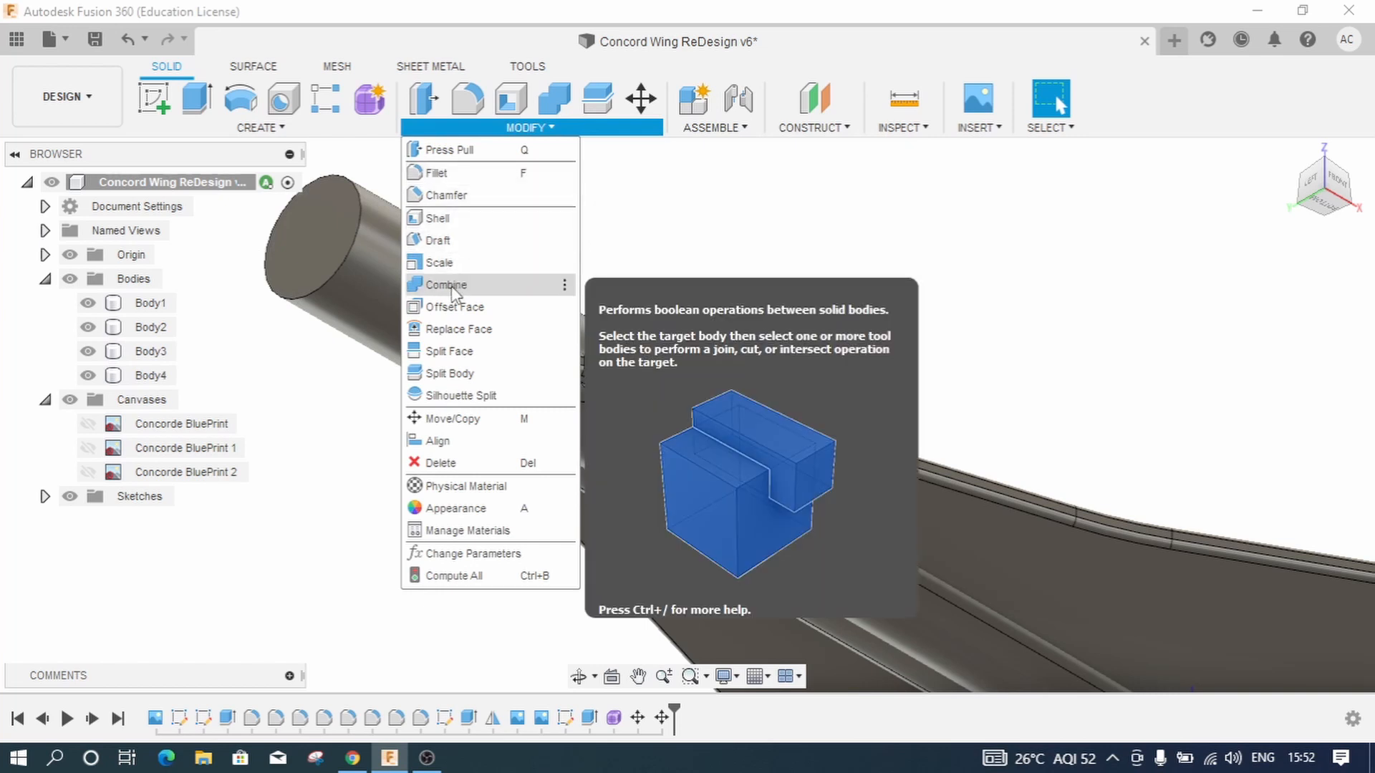
pyautogui.click(447, 285)
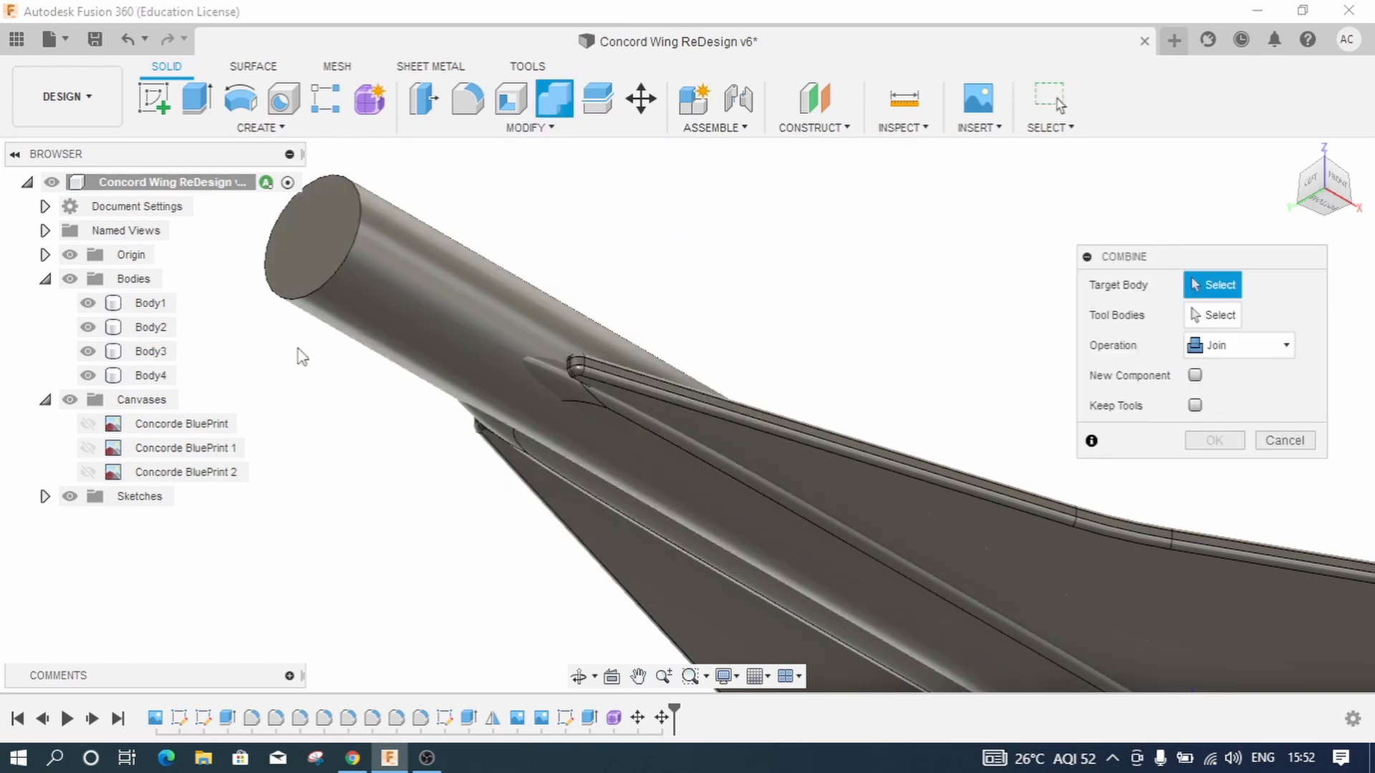
pyautogui.click(150, 350)
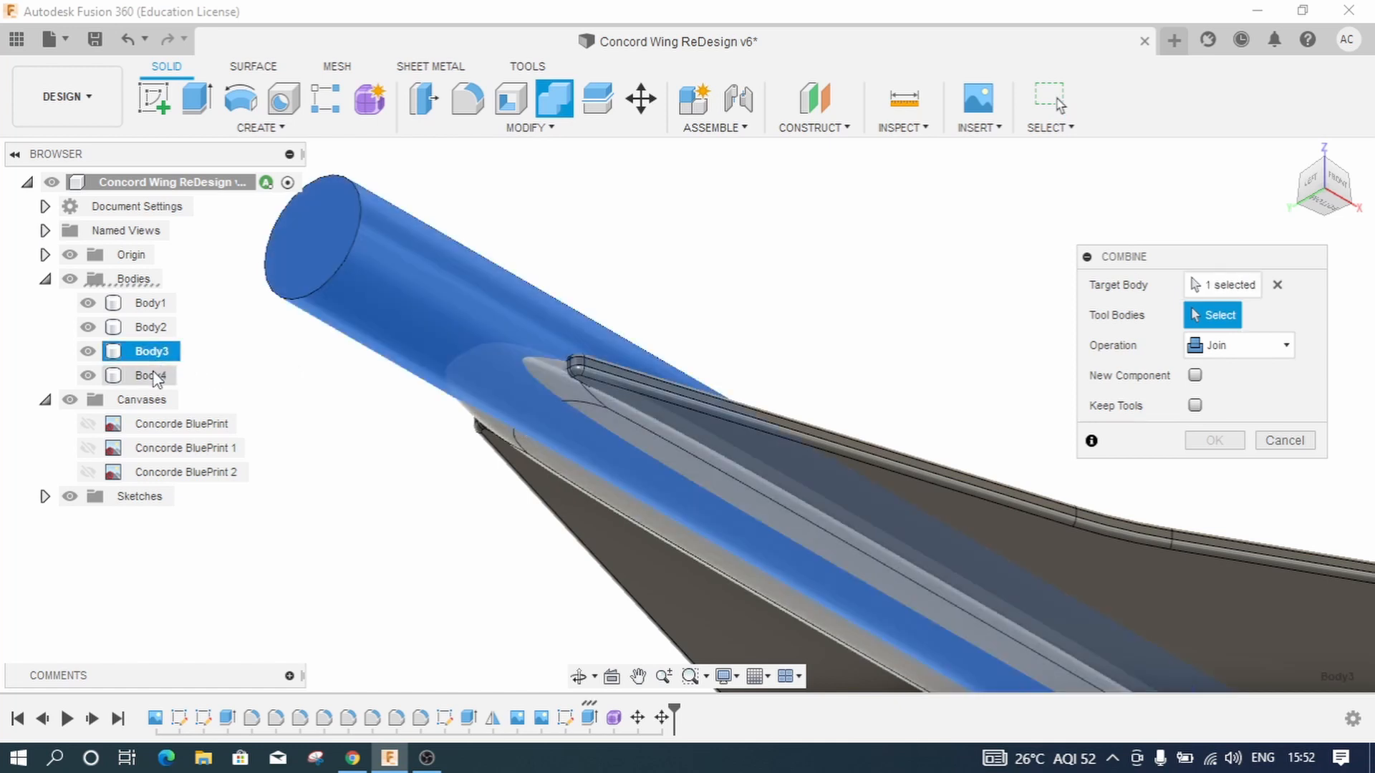
pyautogui.click(153, 376)
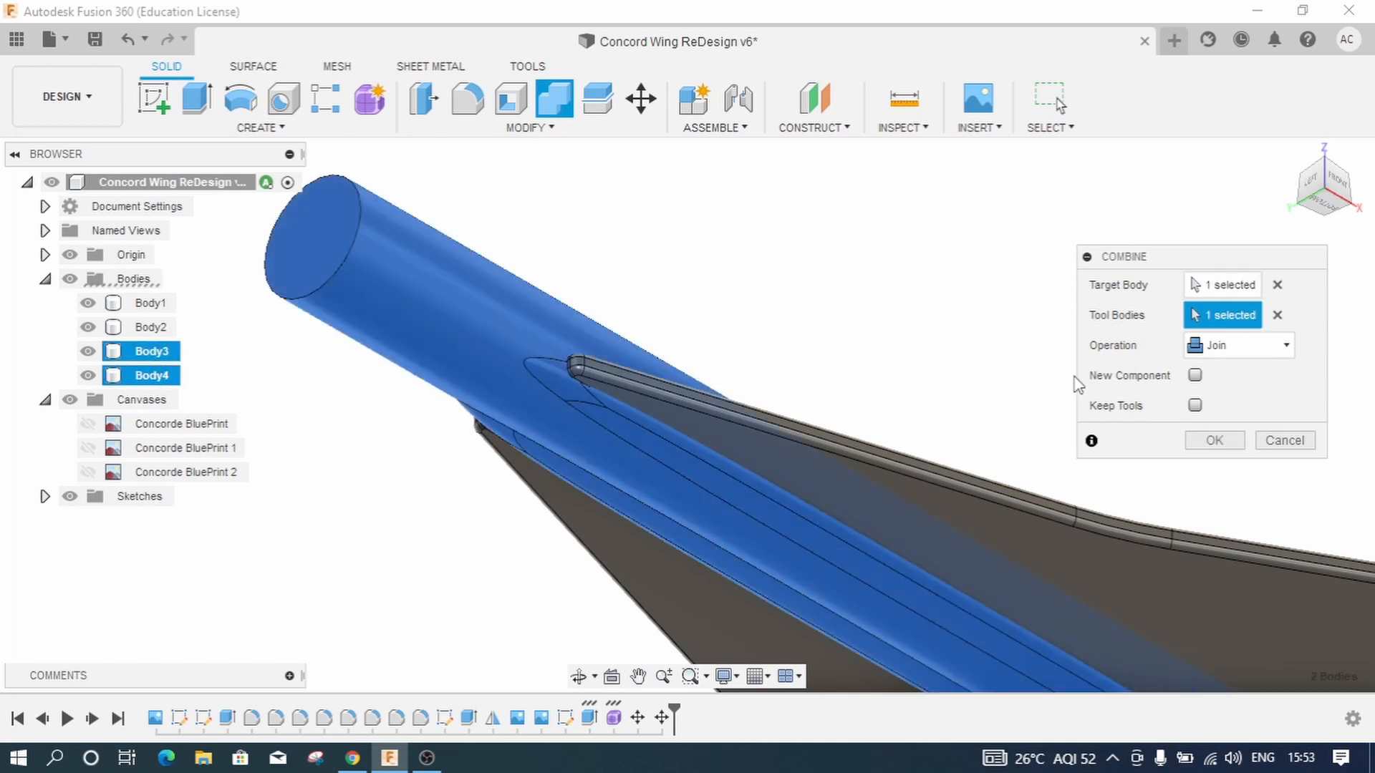
pyautogui.click(1286, 351)
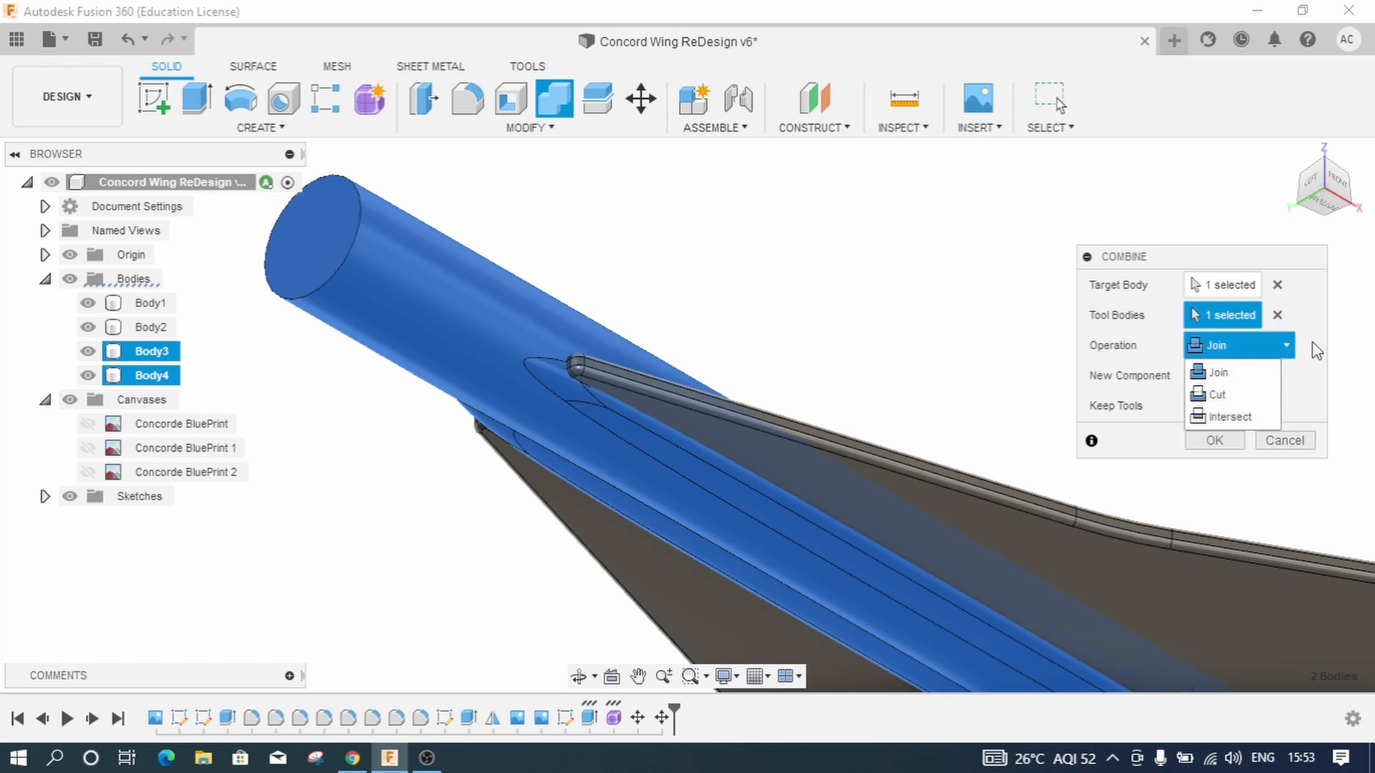
pyautogui.click(1316, 351)
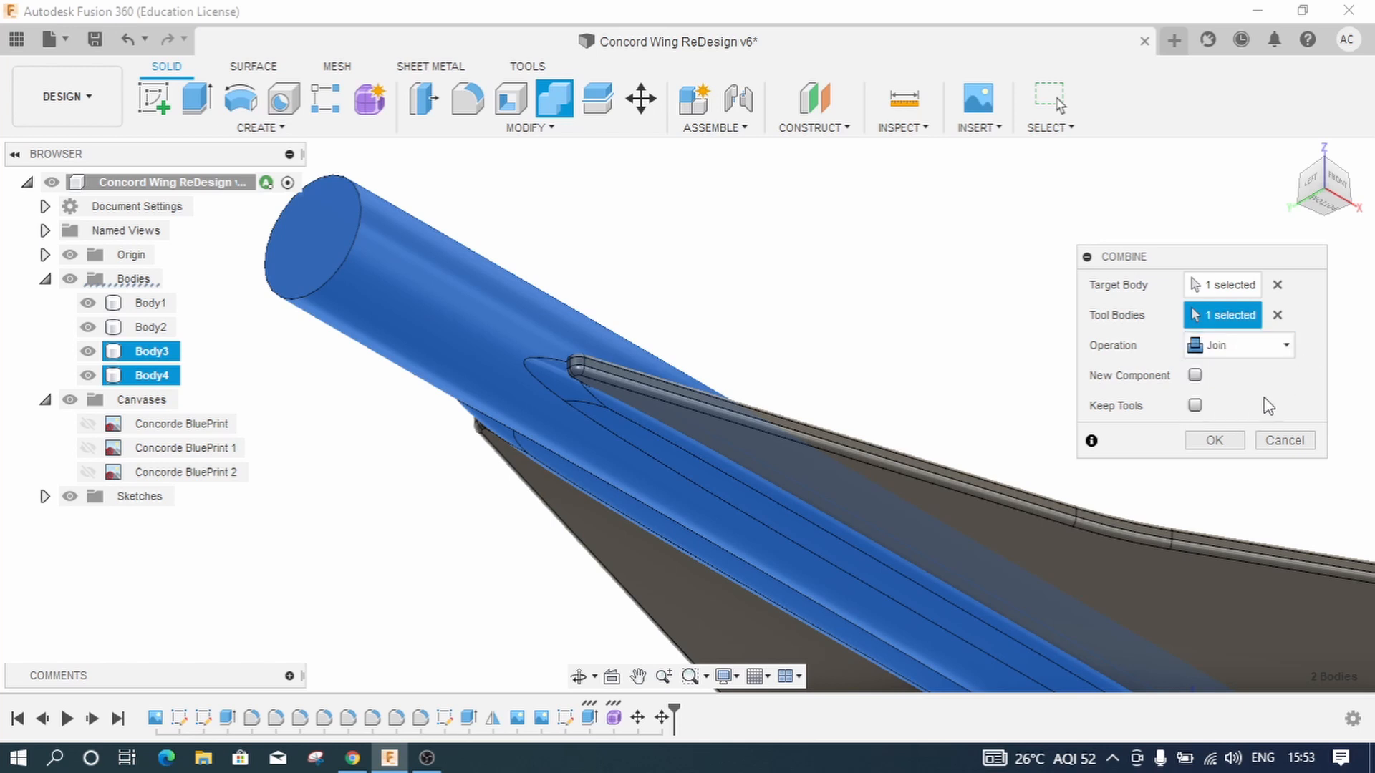
pyautogui.click(1213, 441)
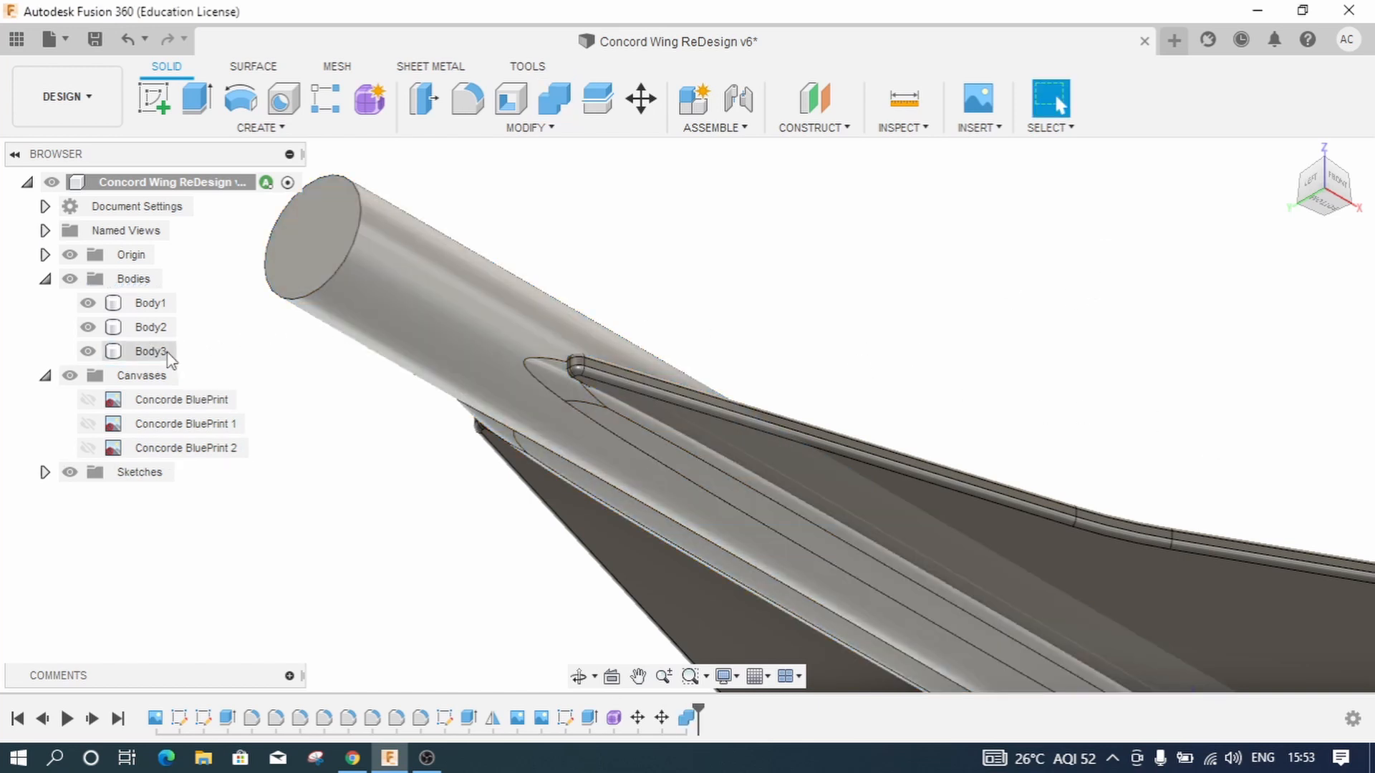
pyautogui.click(167, 353)
pyautogui.click(286, 377)
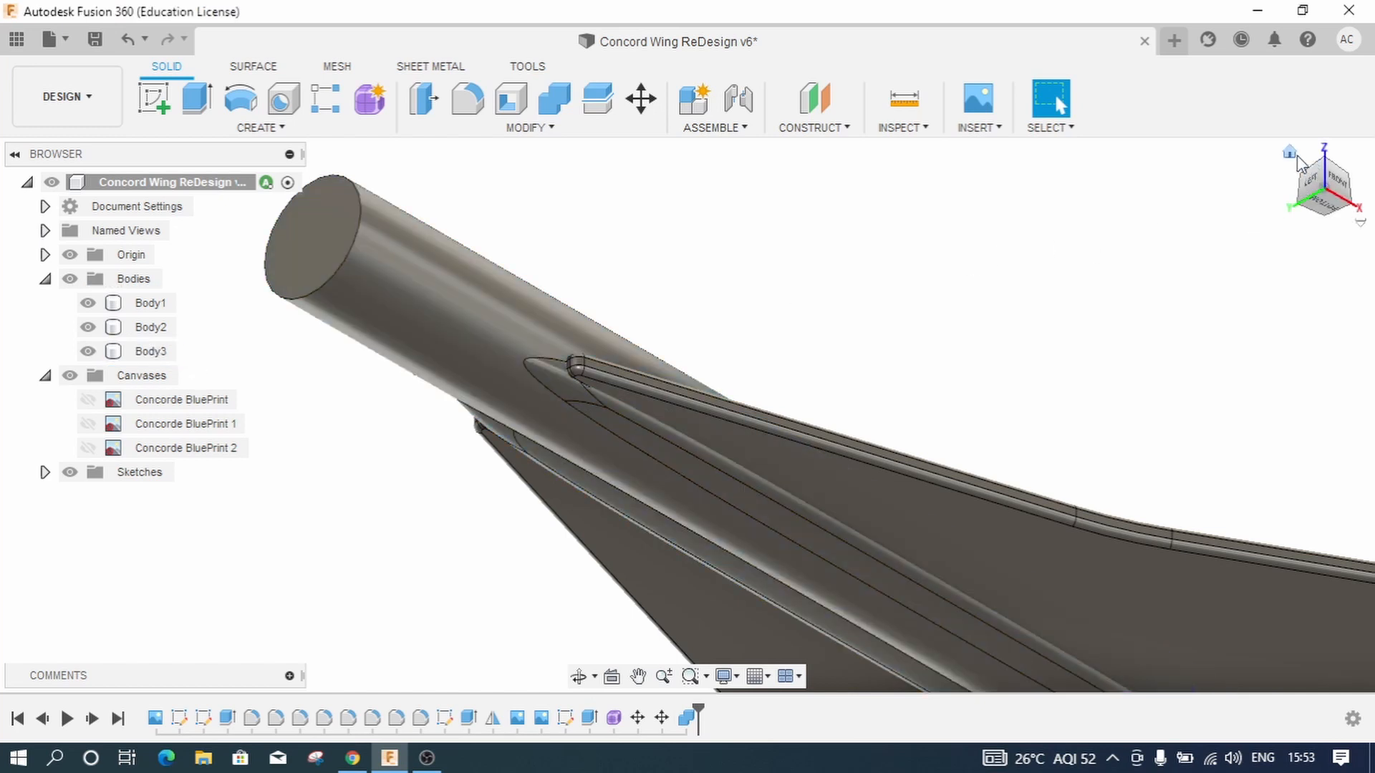
# Step: Check the rear underside of the joined fuselage and reopen the underlying box form feature for editing
pyautogui.click(1293, 153)
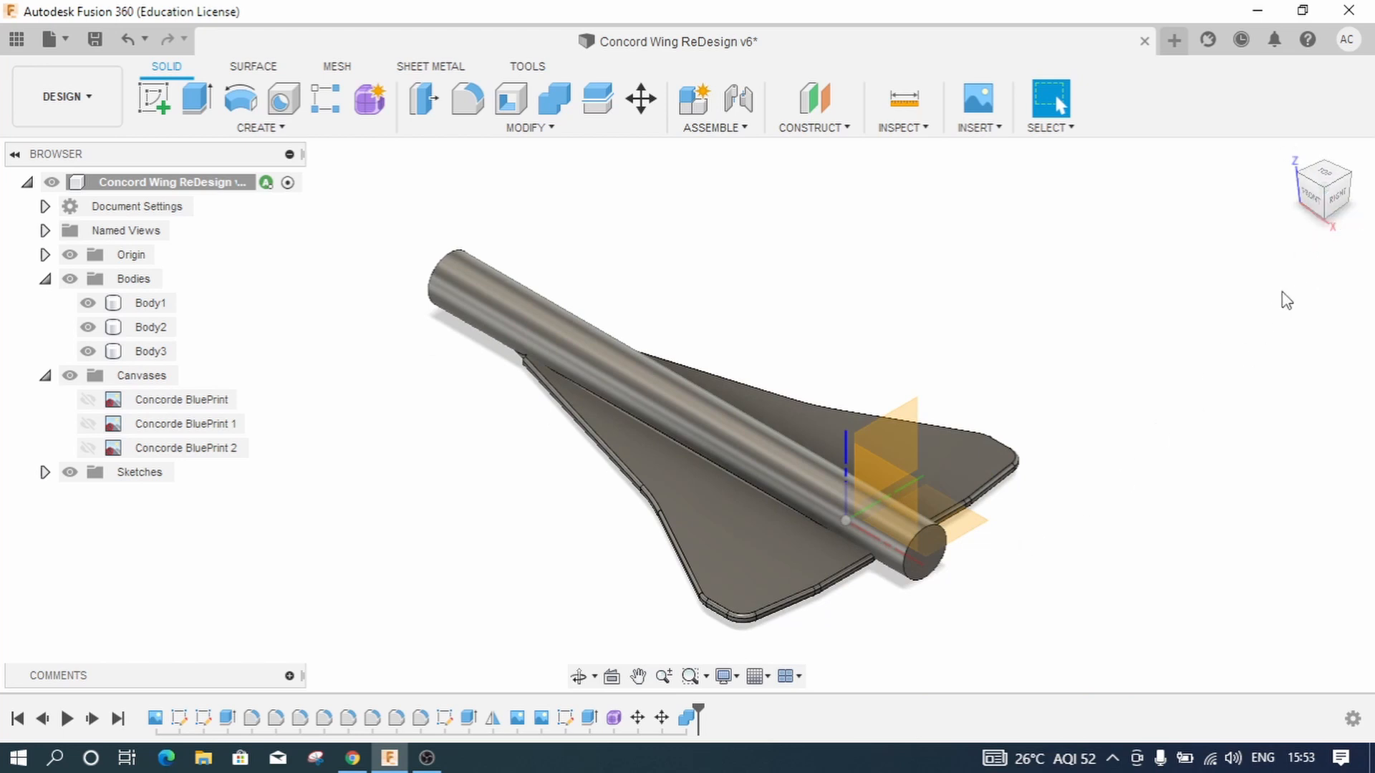
pyautogui.click(1325, 204)
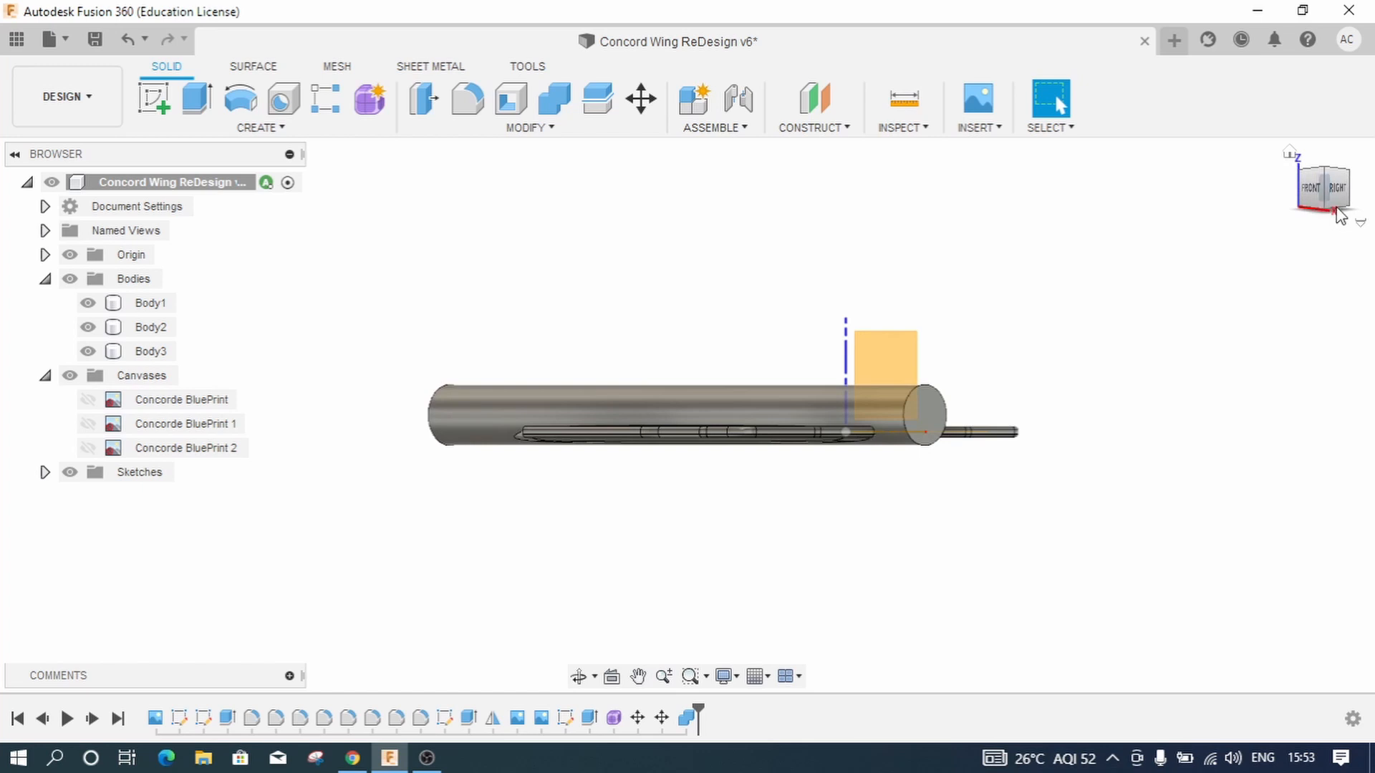
pyautogui.click(1341, 210)
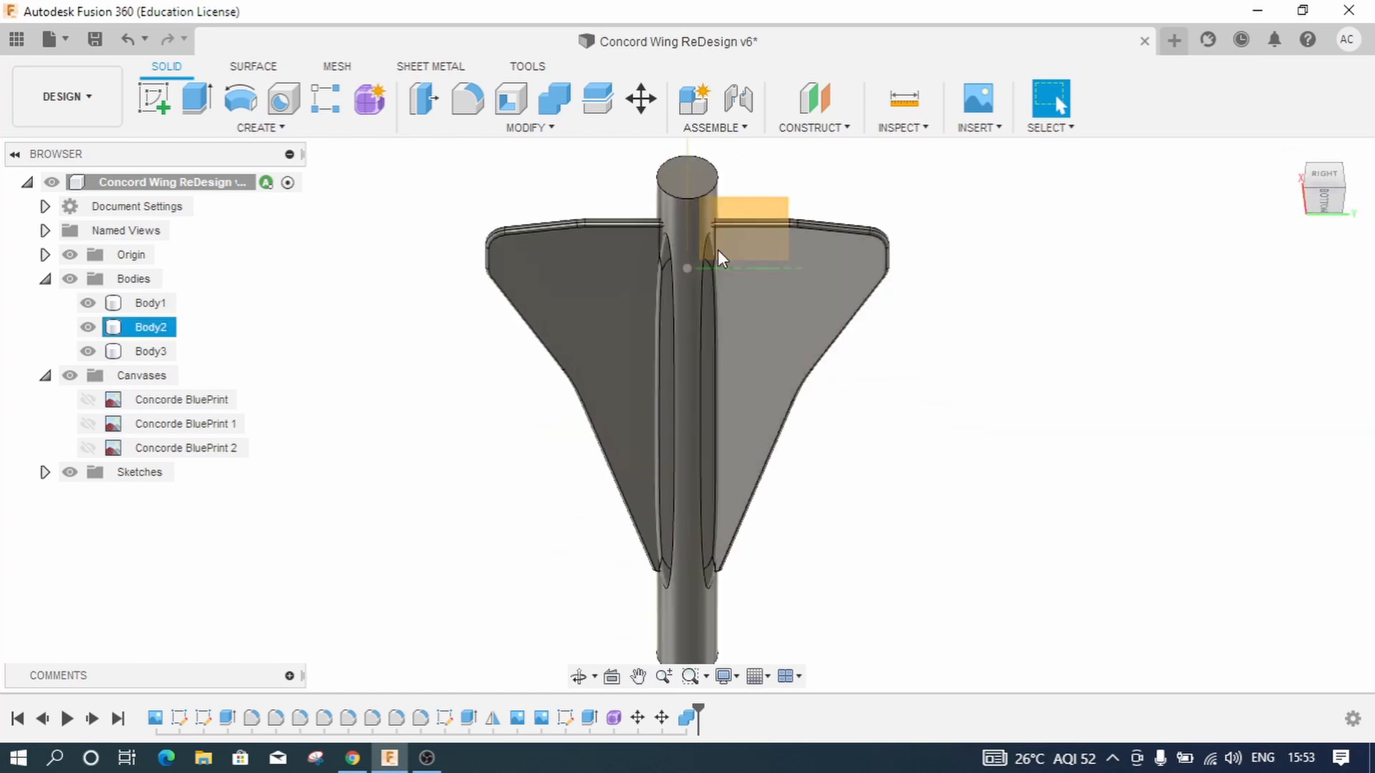
pyautogui.scroll(6, 673, 213)
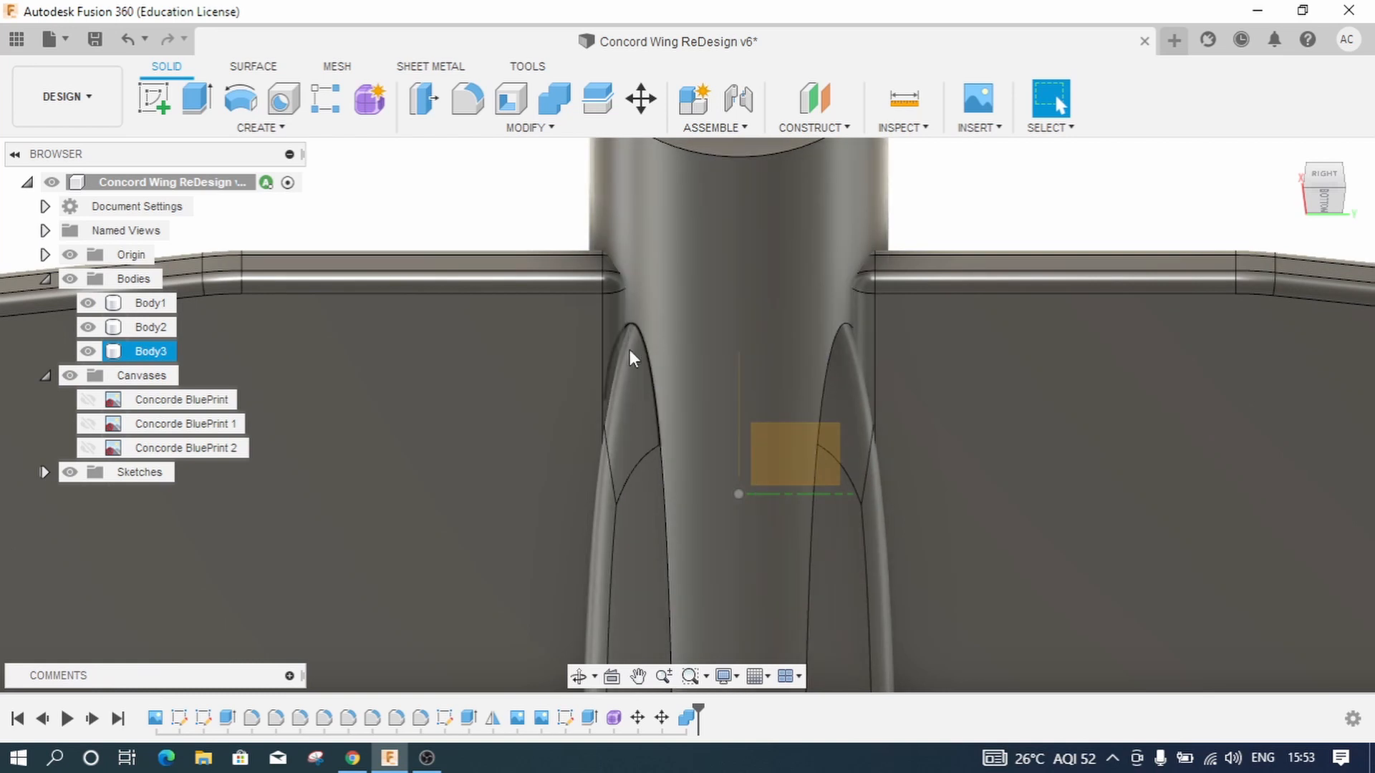
pyautogui.scroll(-4, 604, 433)
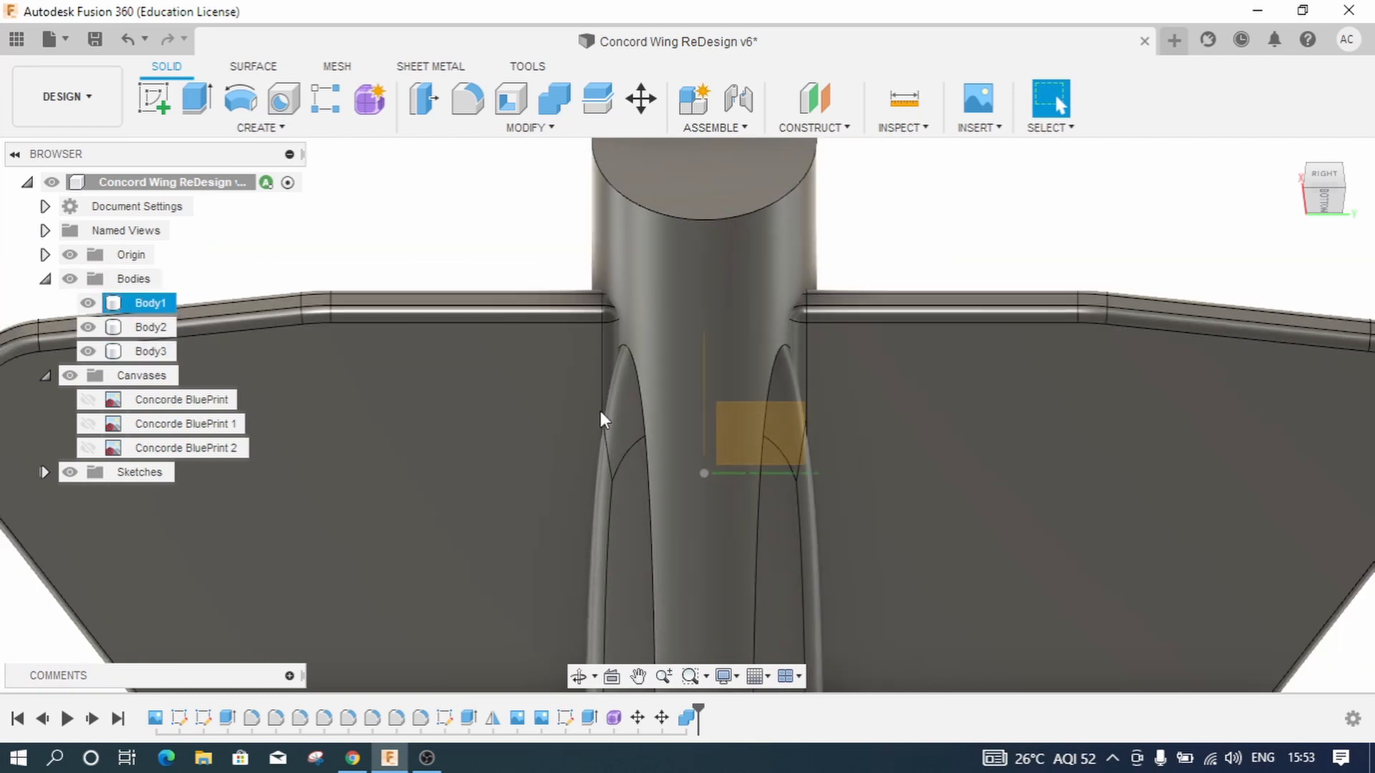
pyautogui.doubleClick(613, 729)
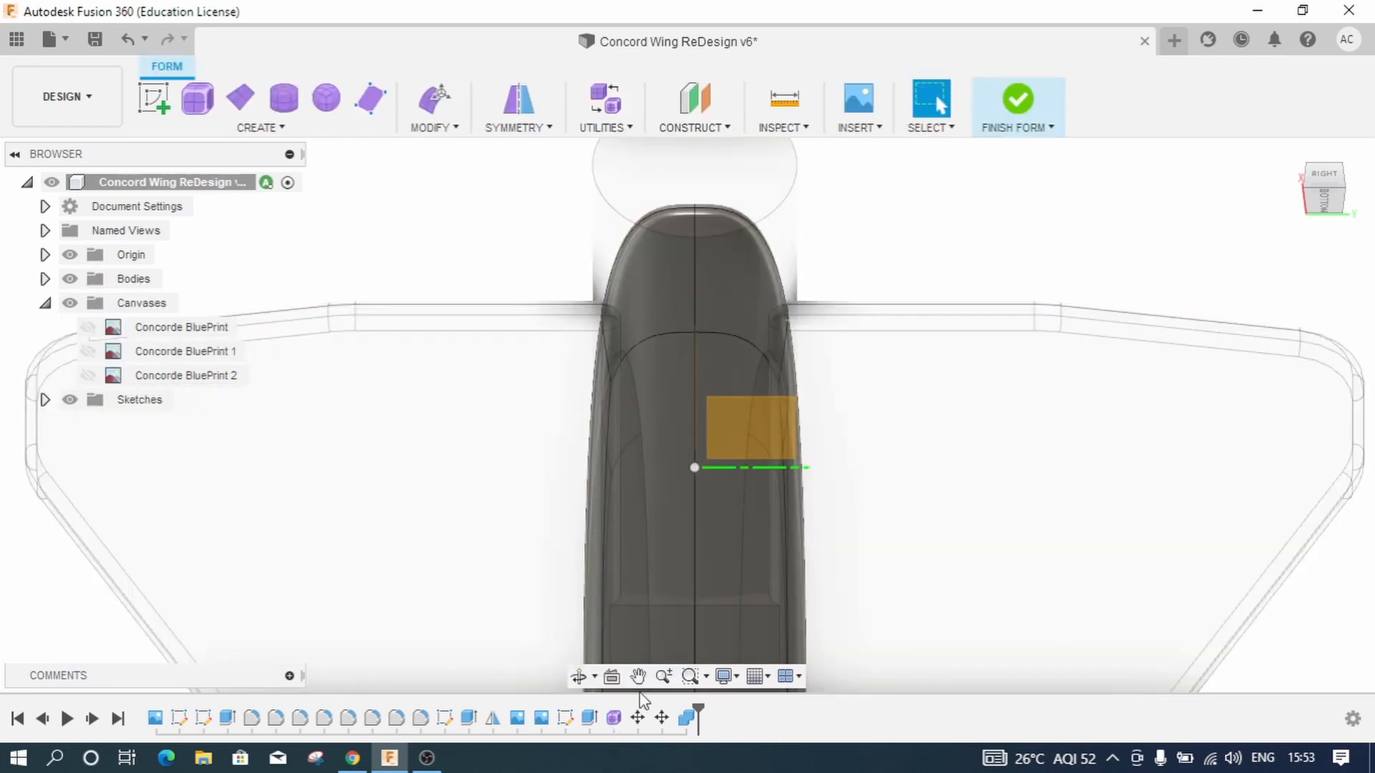
pyautogui.scroll(-2, 816, 494)
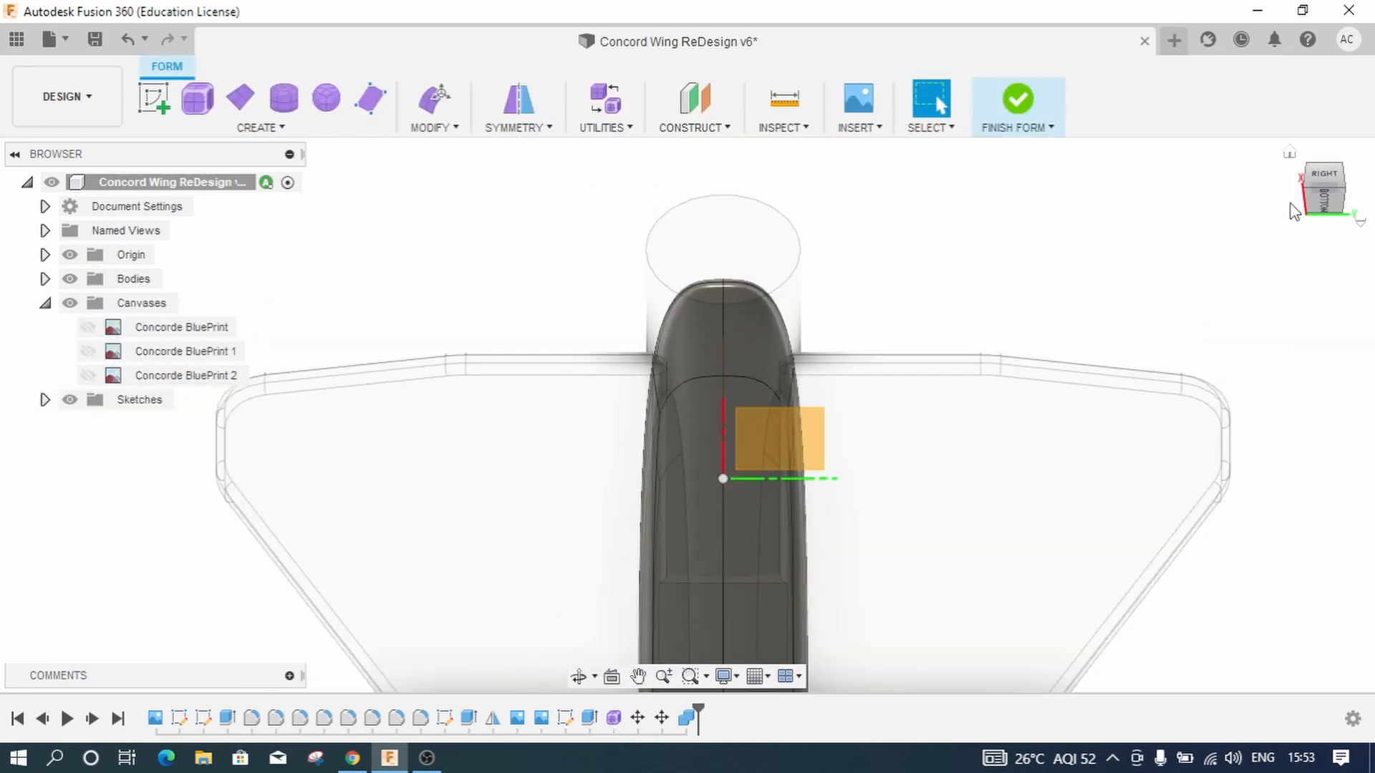
pyautogui.click(1289, 155)
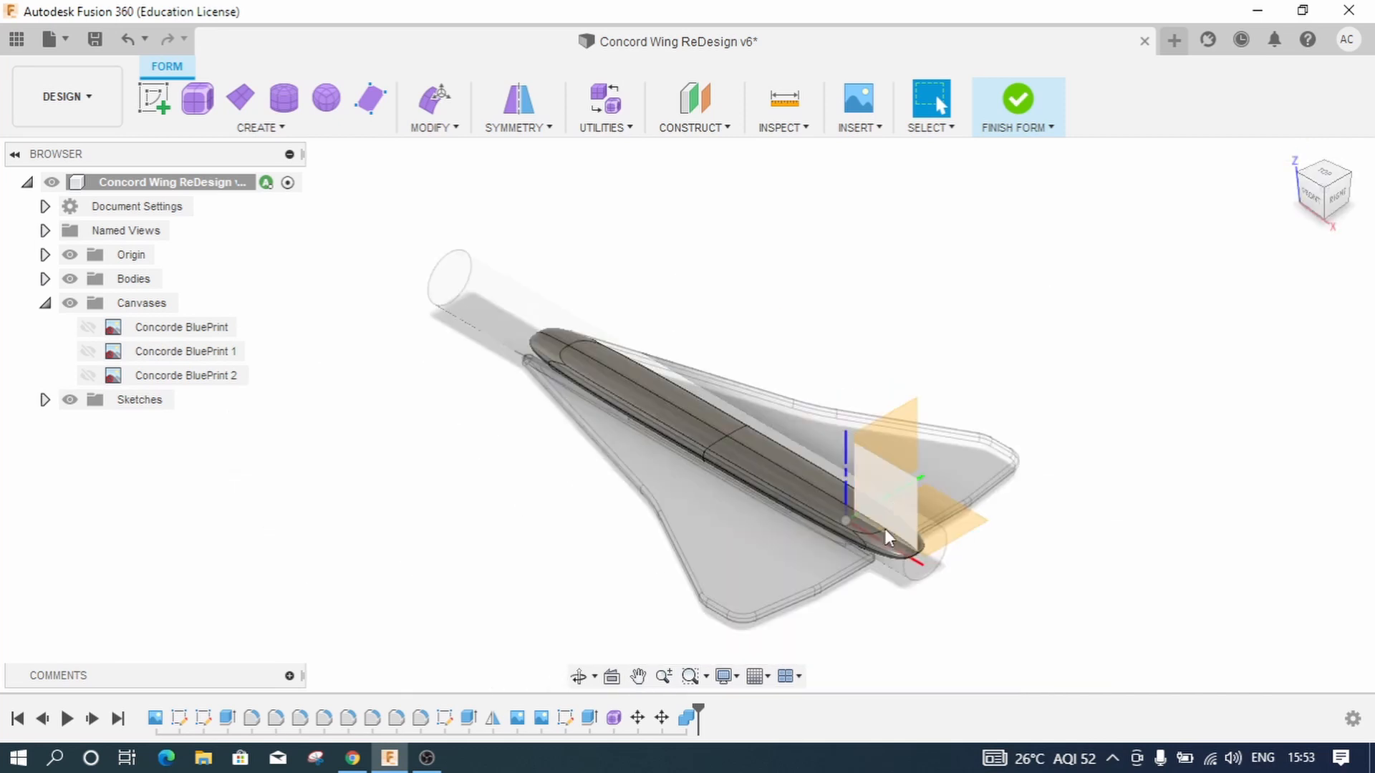
# Step: Apply internal mirror symmetry to the form body, using the two upper faces on either side of its lengthwise centreline near the tail
pyautogui.scroll(2, 886, 533)
pyautogui.scroll(2, 909, 566)
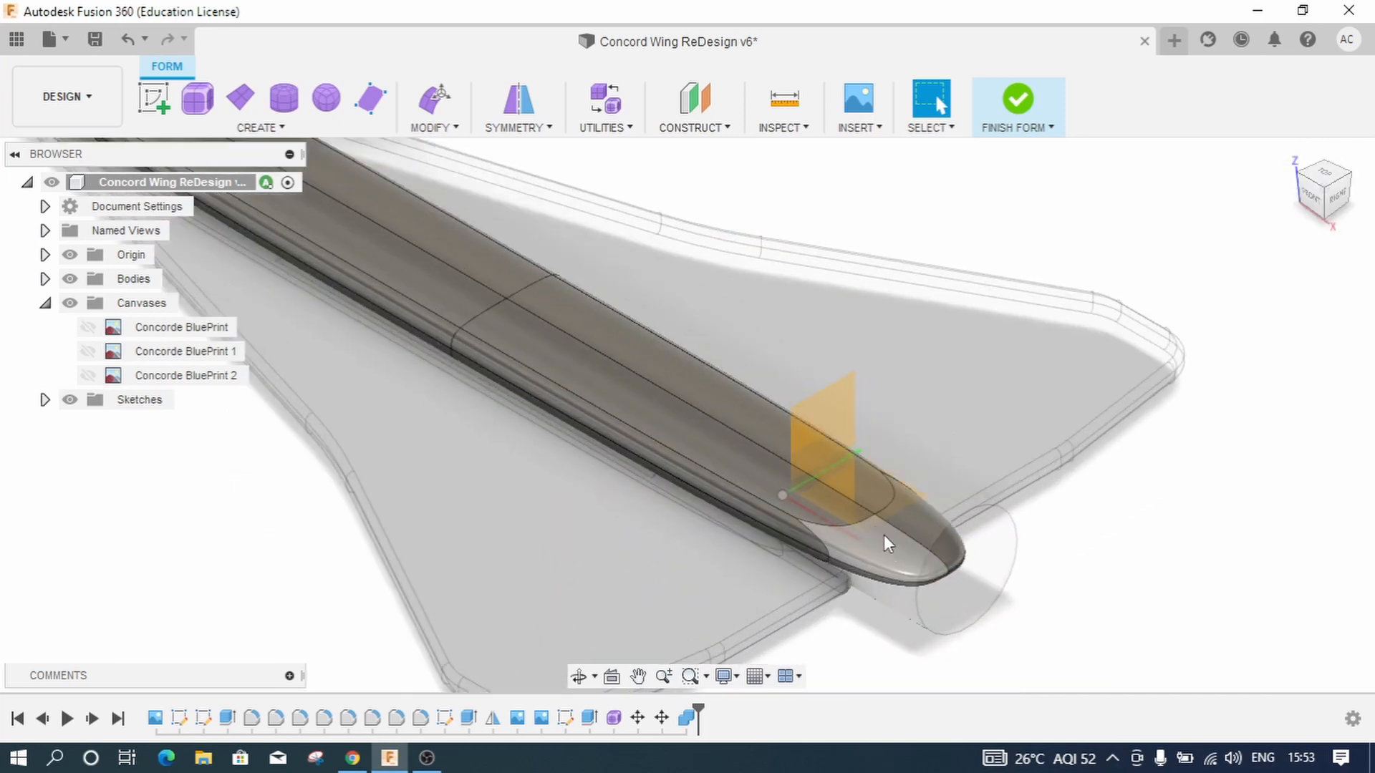
pyautogui.click(842, 524)
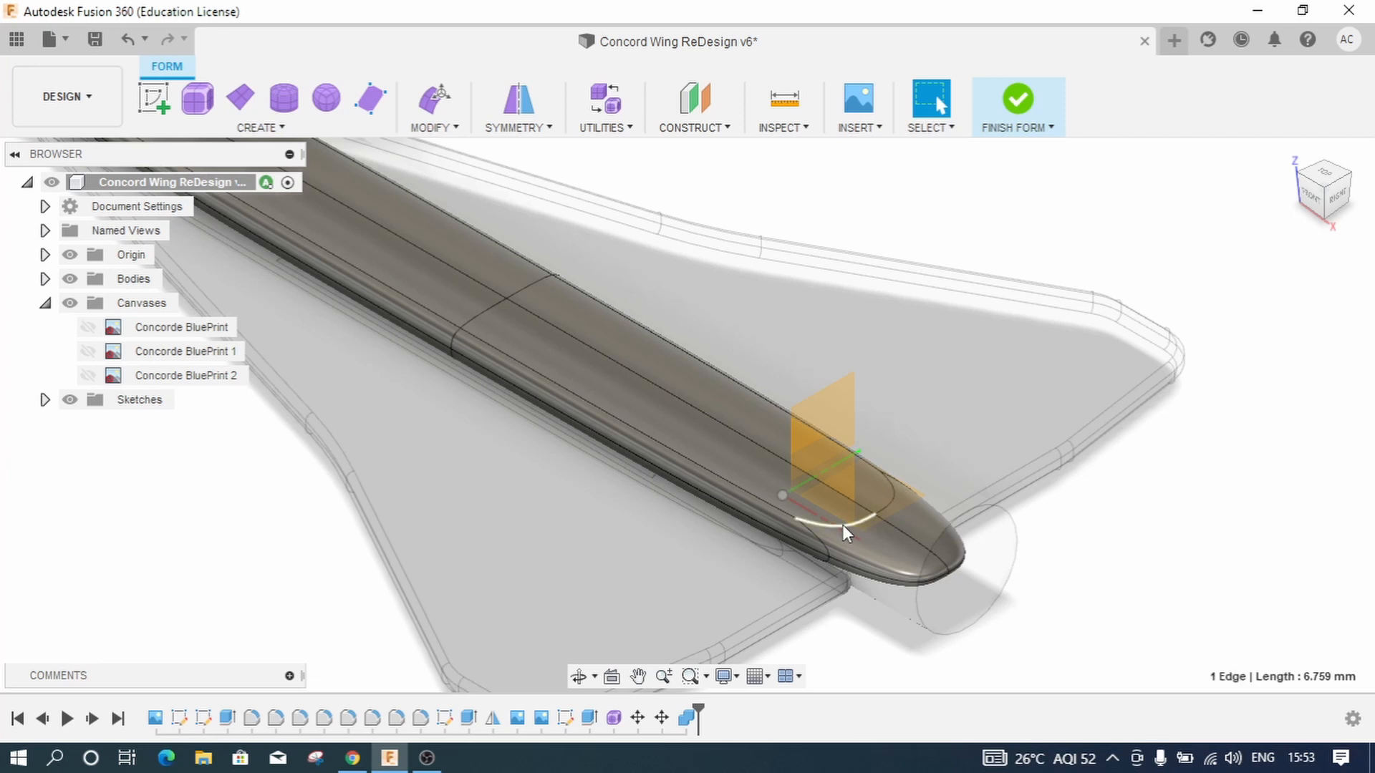
pyautogui.keyDown('shift'); pyautogui.click(887, 503); pyautogui.keyUp('shift')
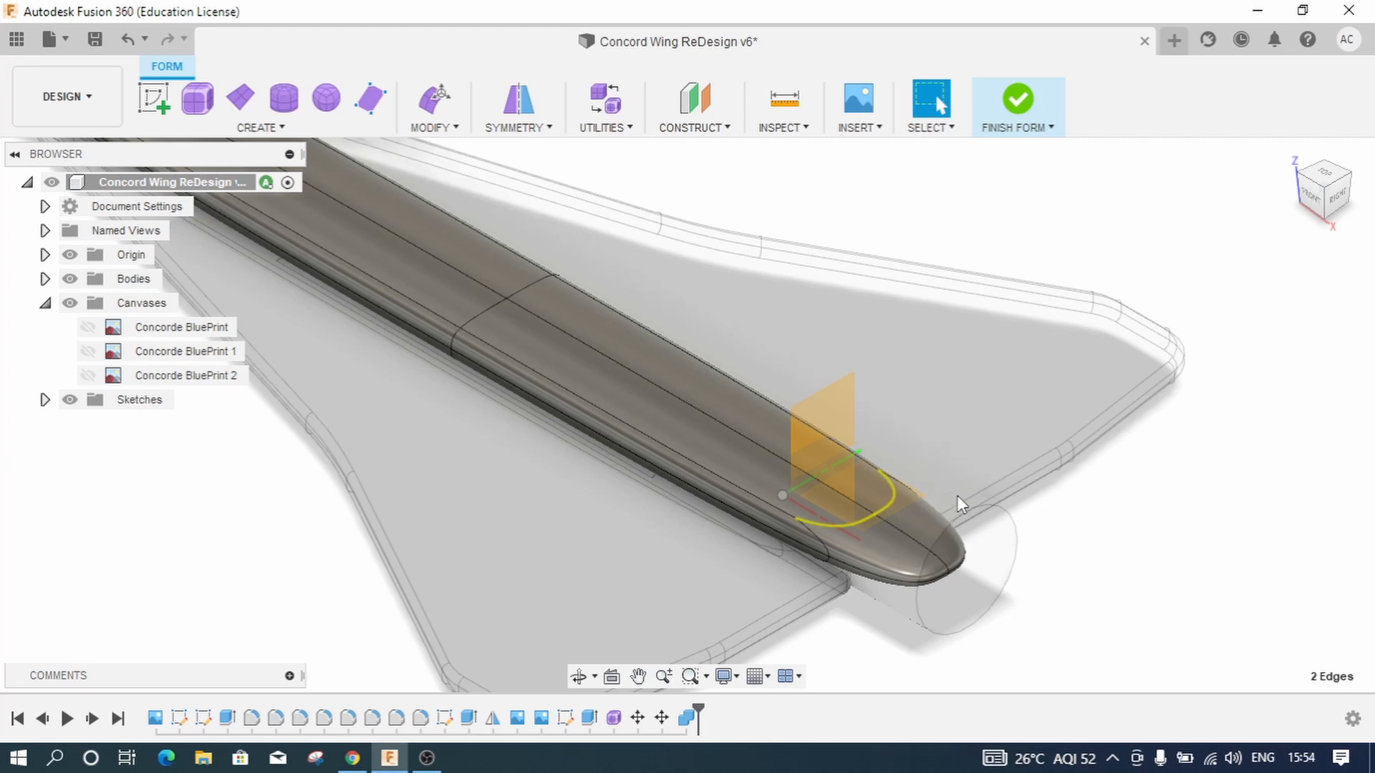
pyautogui.click(896, 533)
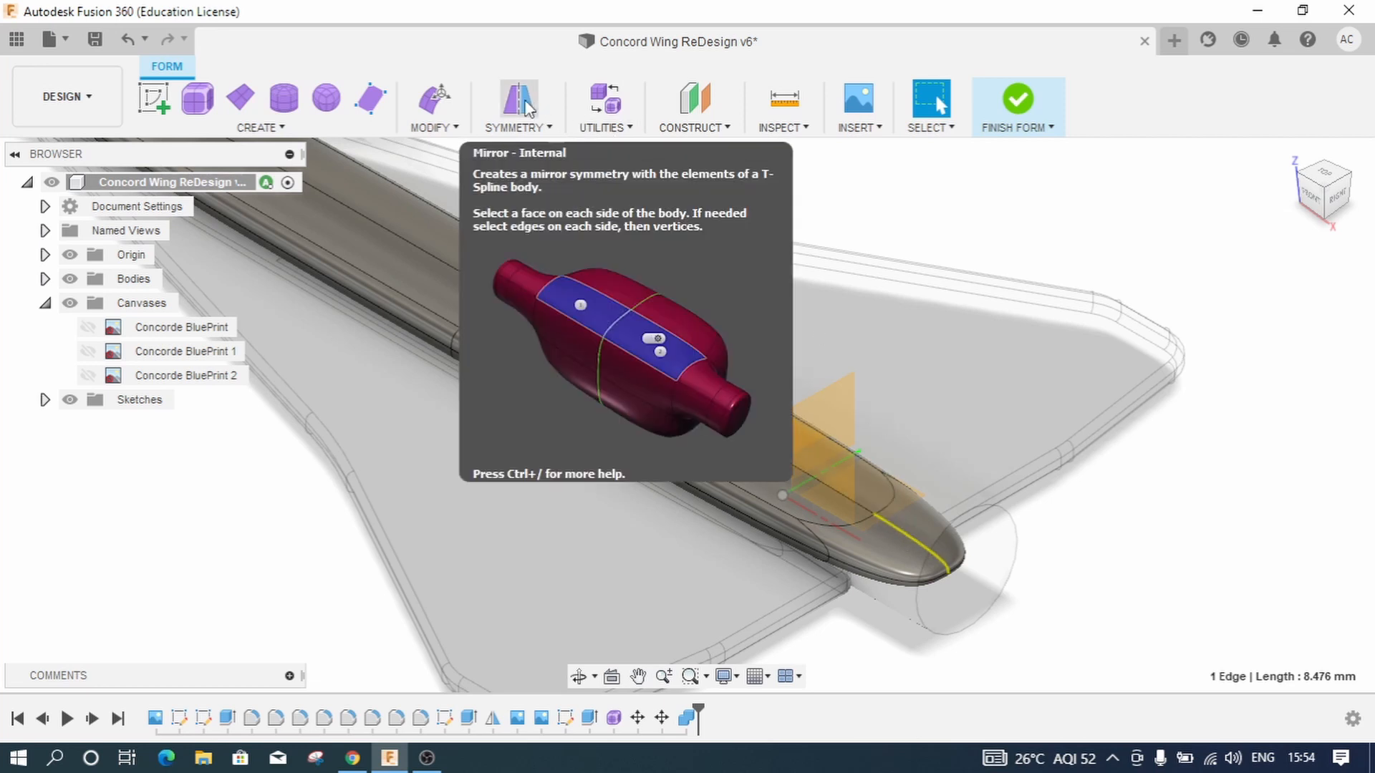
pyautogui.click(526, 108)
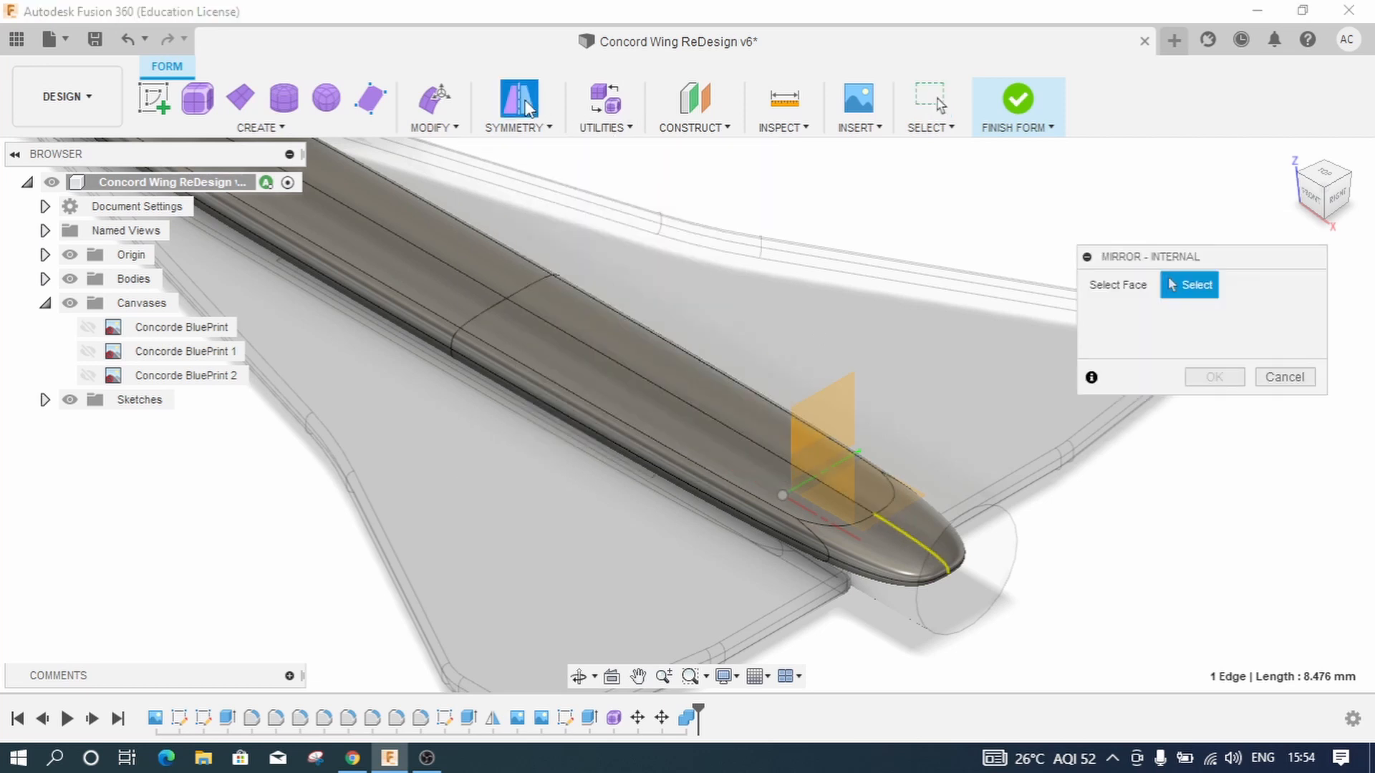
pyautogui.click(665, 406)
pyautogui.click(682, 391)
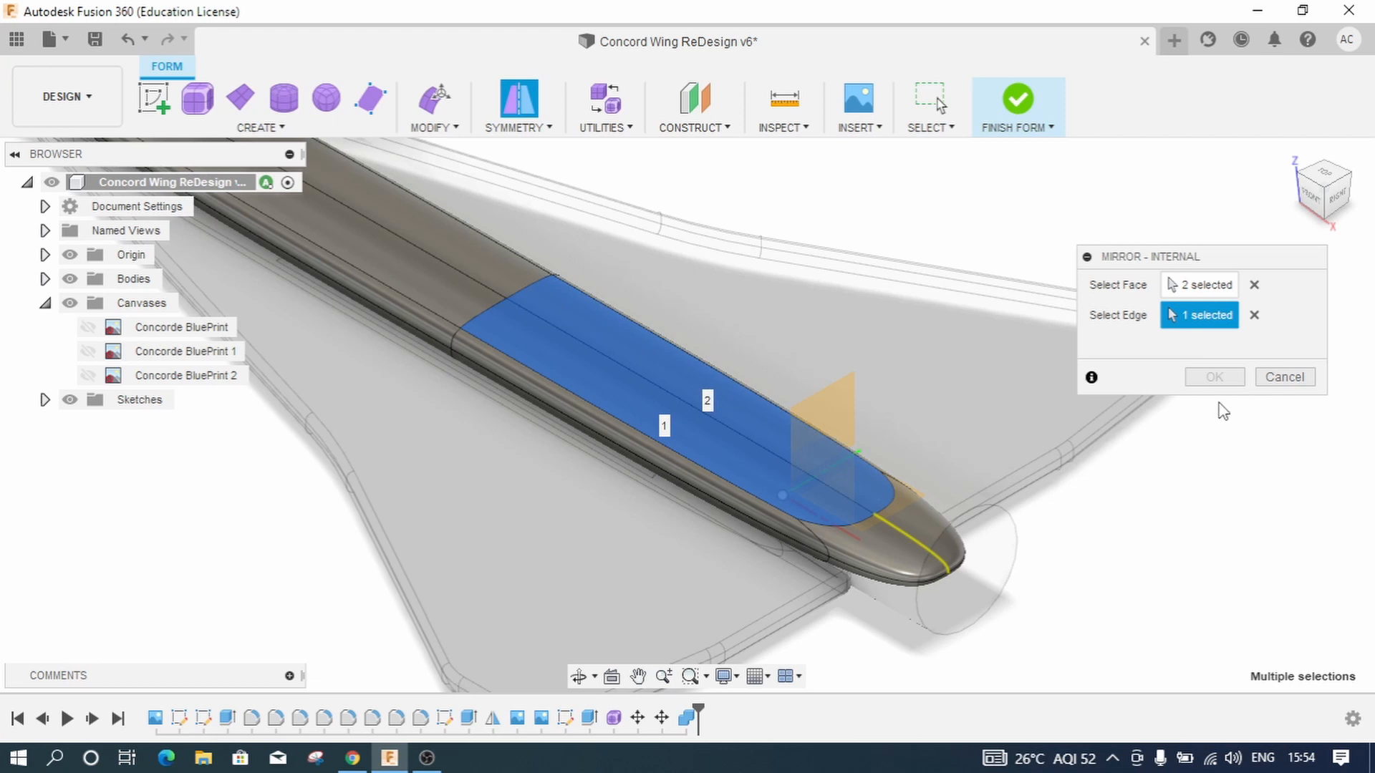
pyautogui.click(1253, 315)
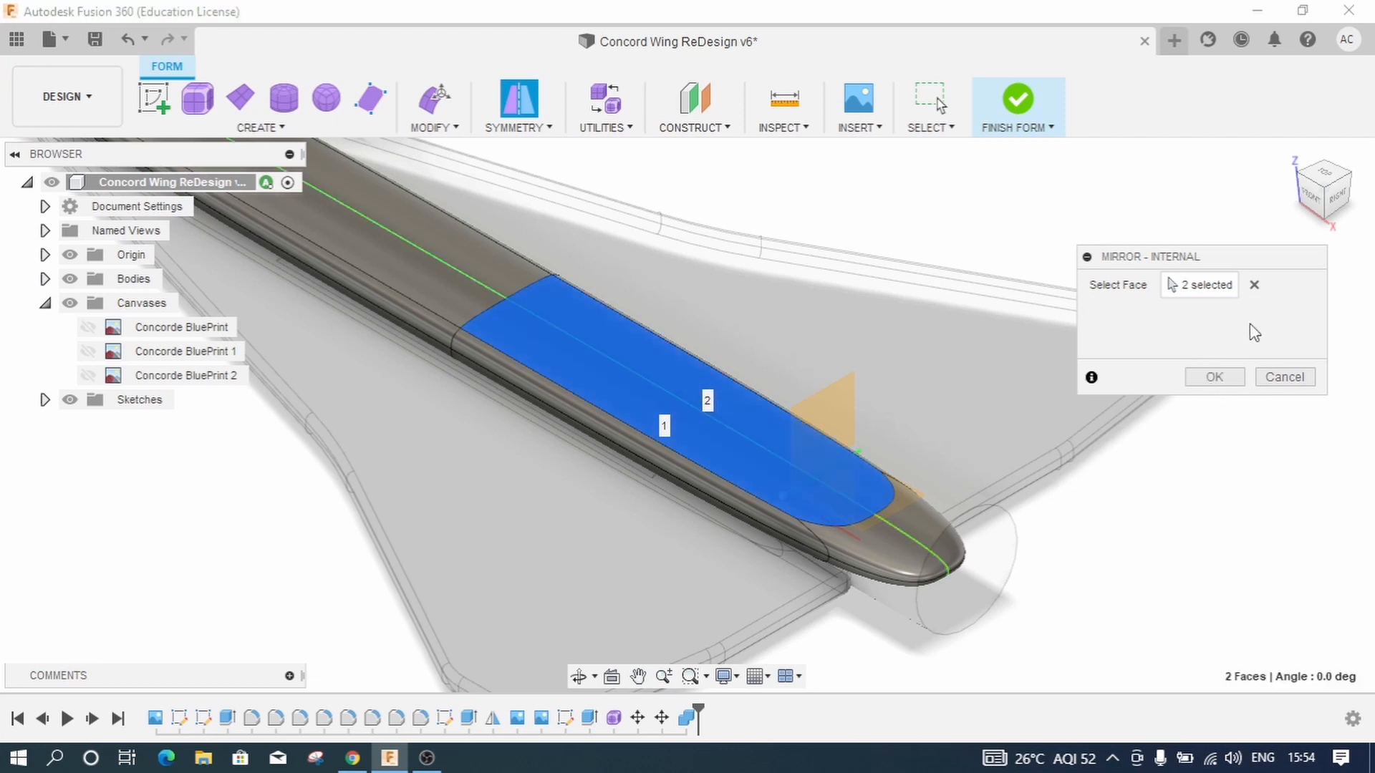
pyautogui.click(1227, 367)
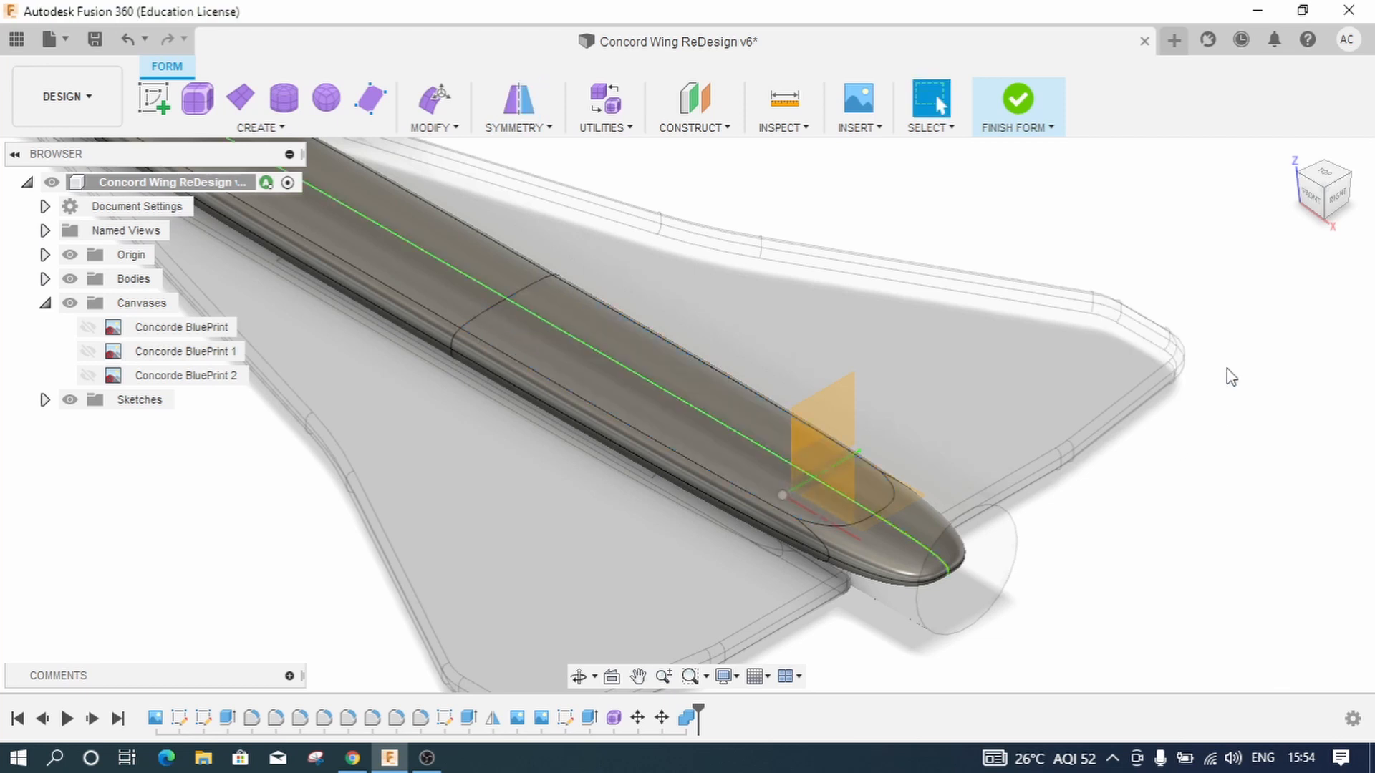
pyautogui.click(857, 528)
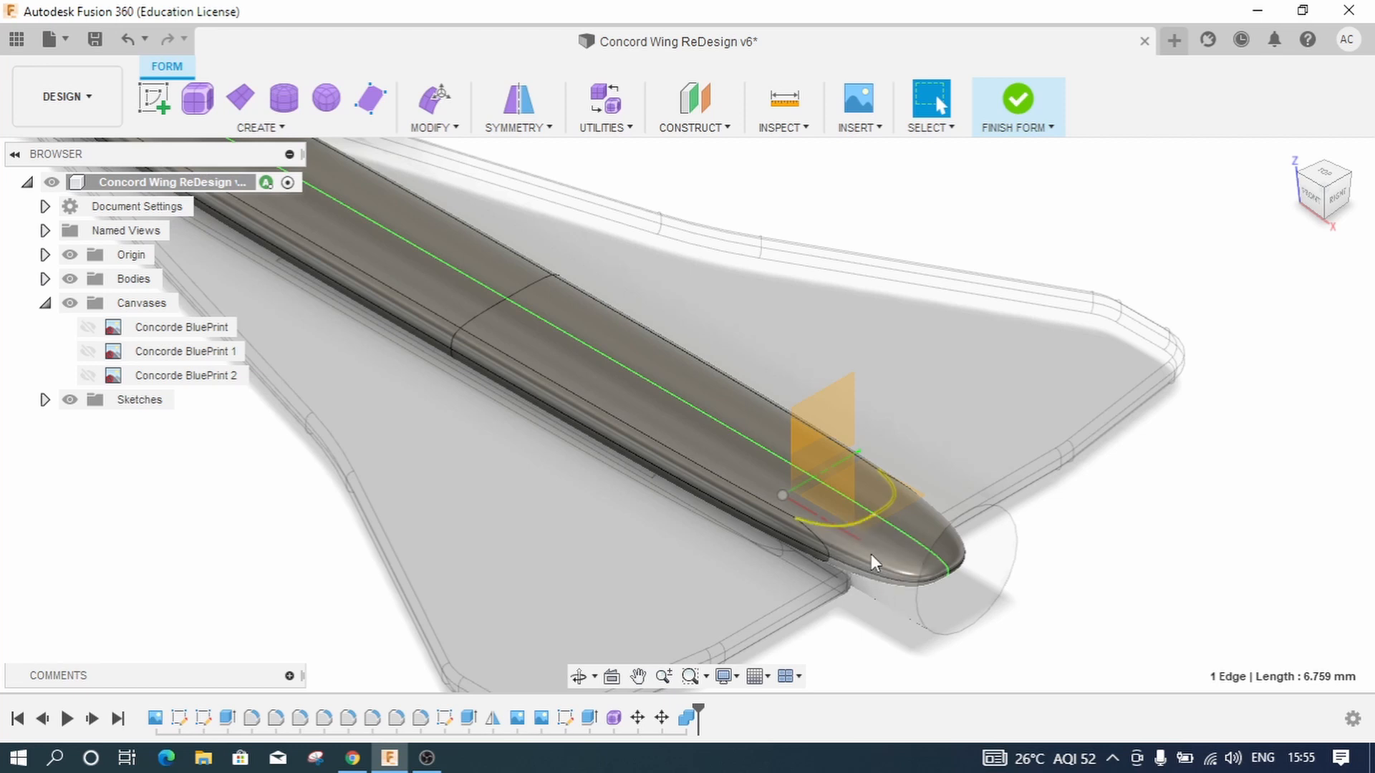
pyautogui.rightClick(844, 527)
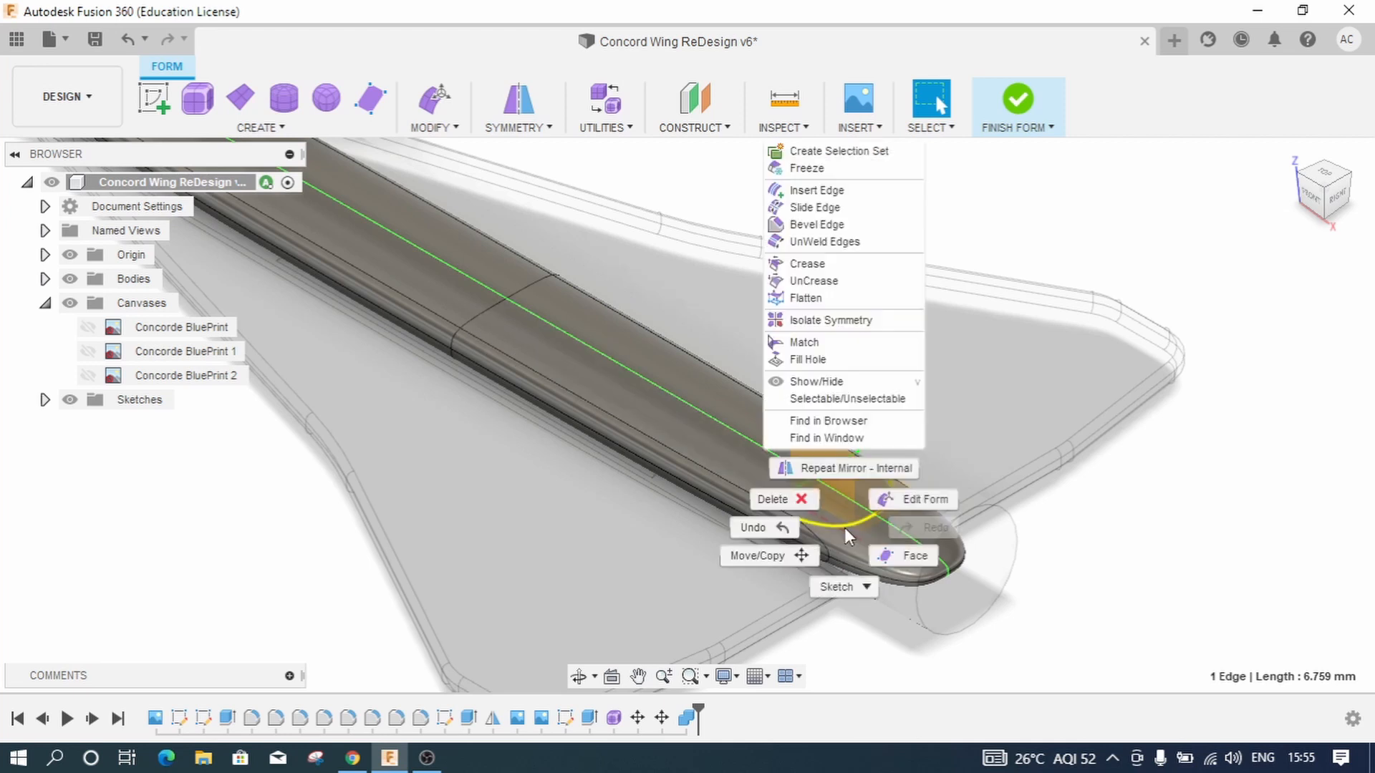
pyautogui.click(880, 505)
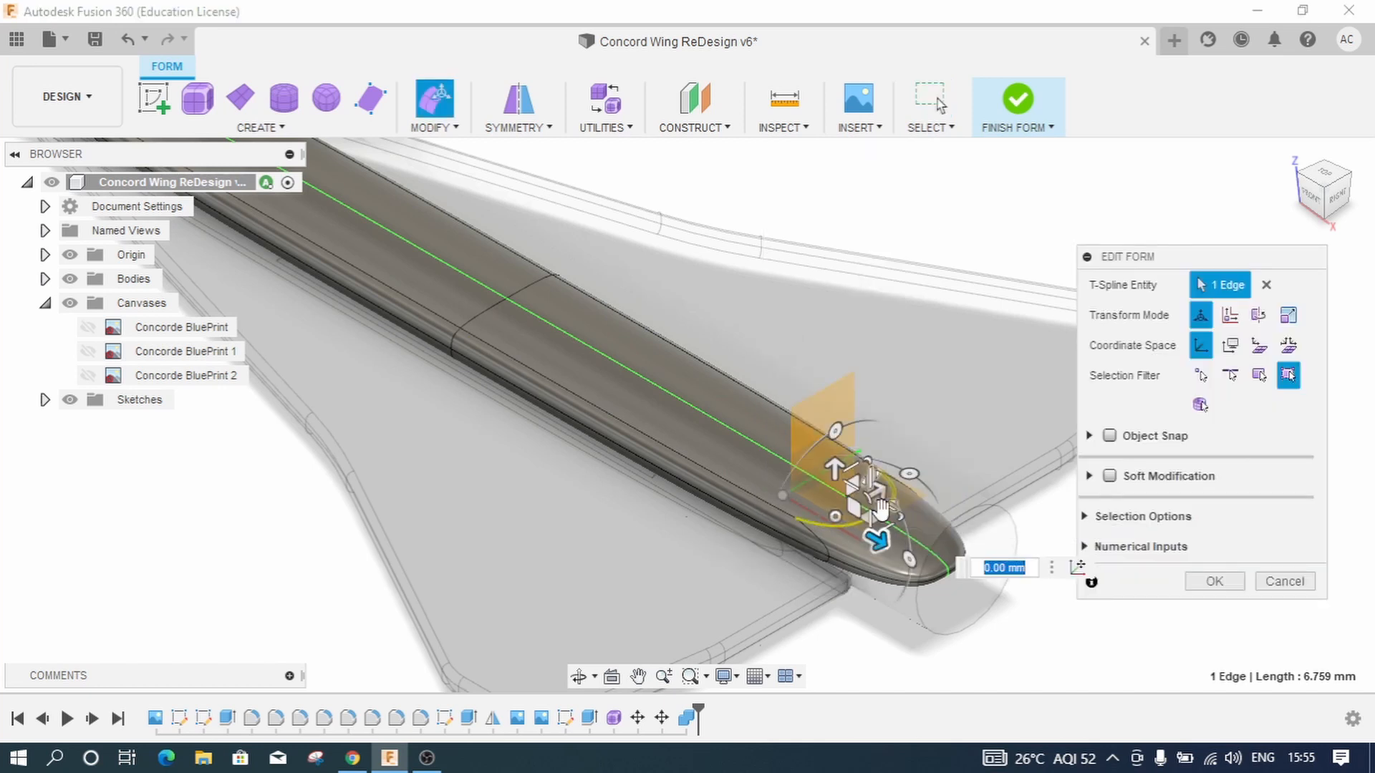
pyautogui.moveTo(879, 542); pyautogui.dragTo(953, 581)
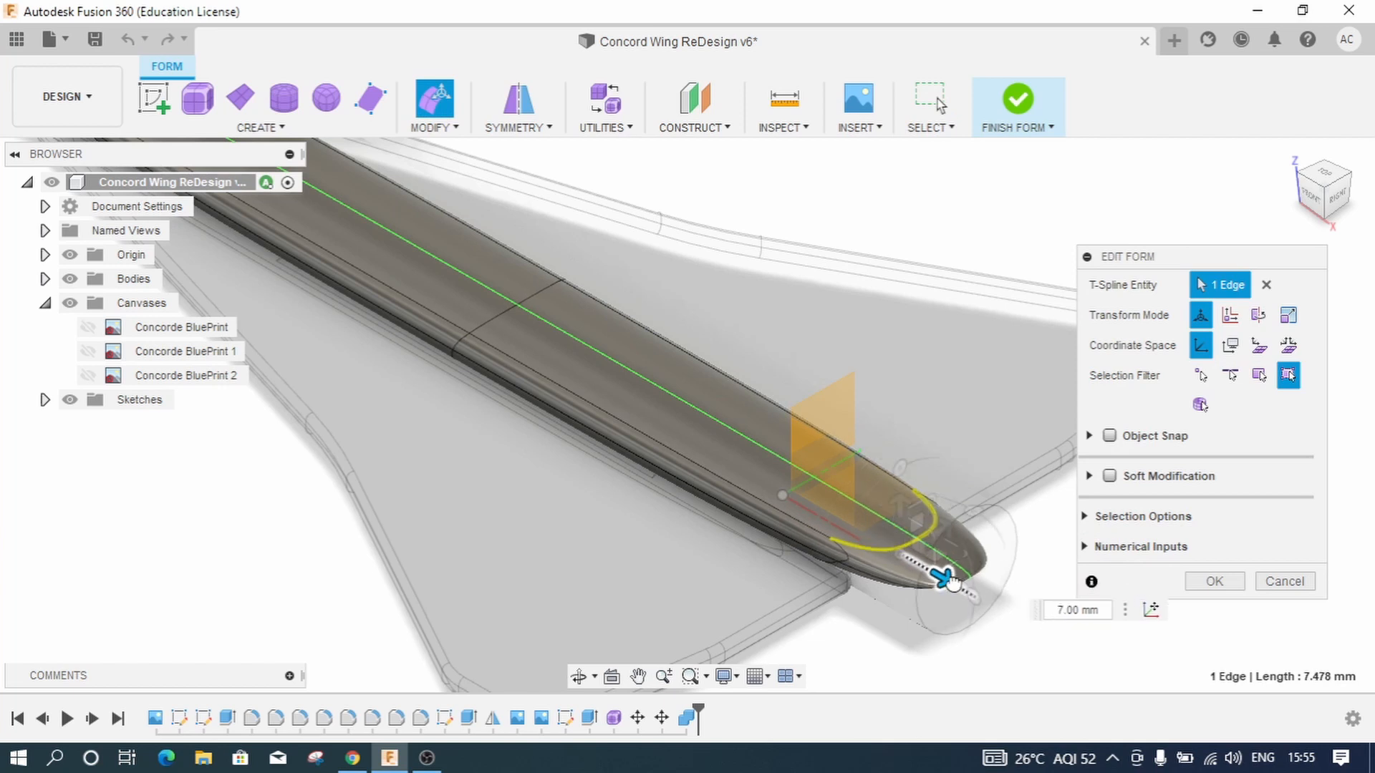
pyautogui.press('Escape')
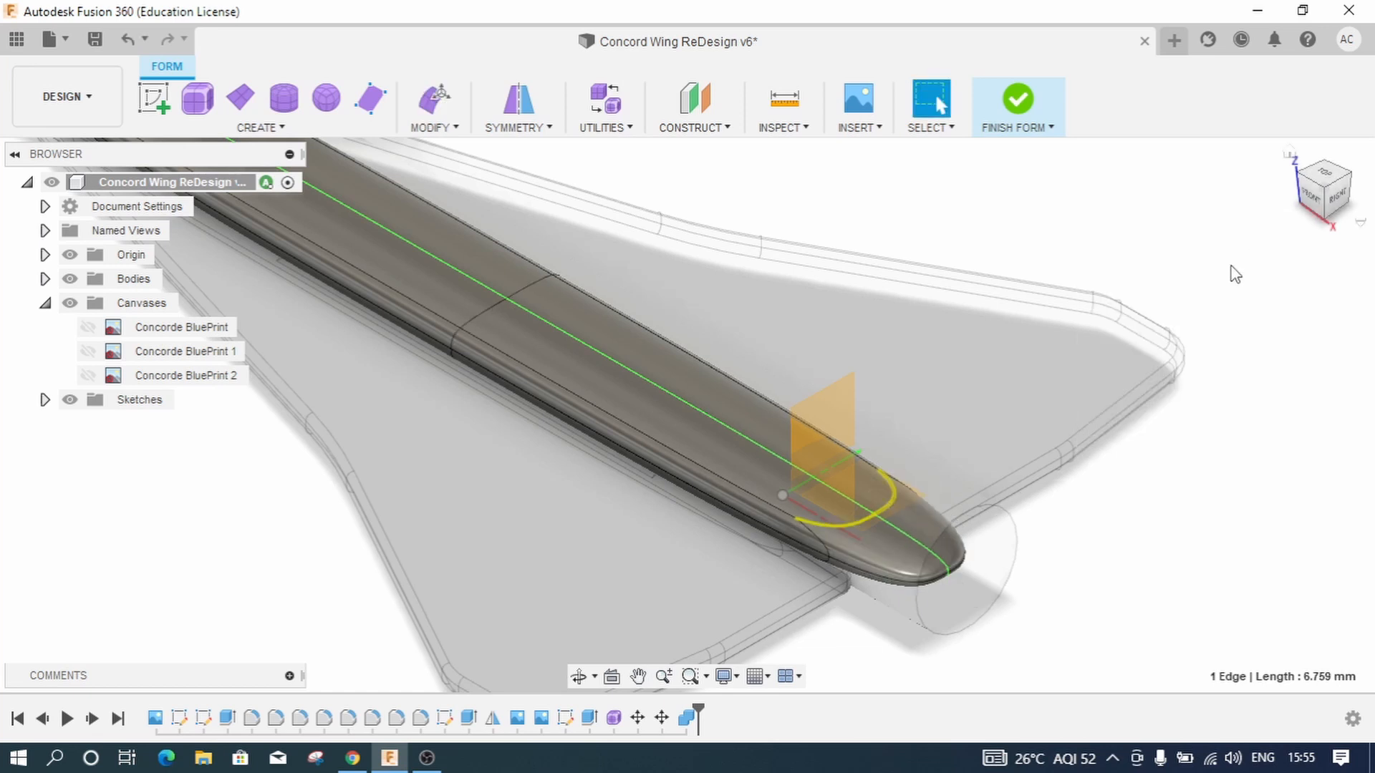
# Step: Pull the vertex at the form body's rear tip about 11 mm outward along X with Edit Form
pyautogui.click(1323, 208)
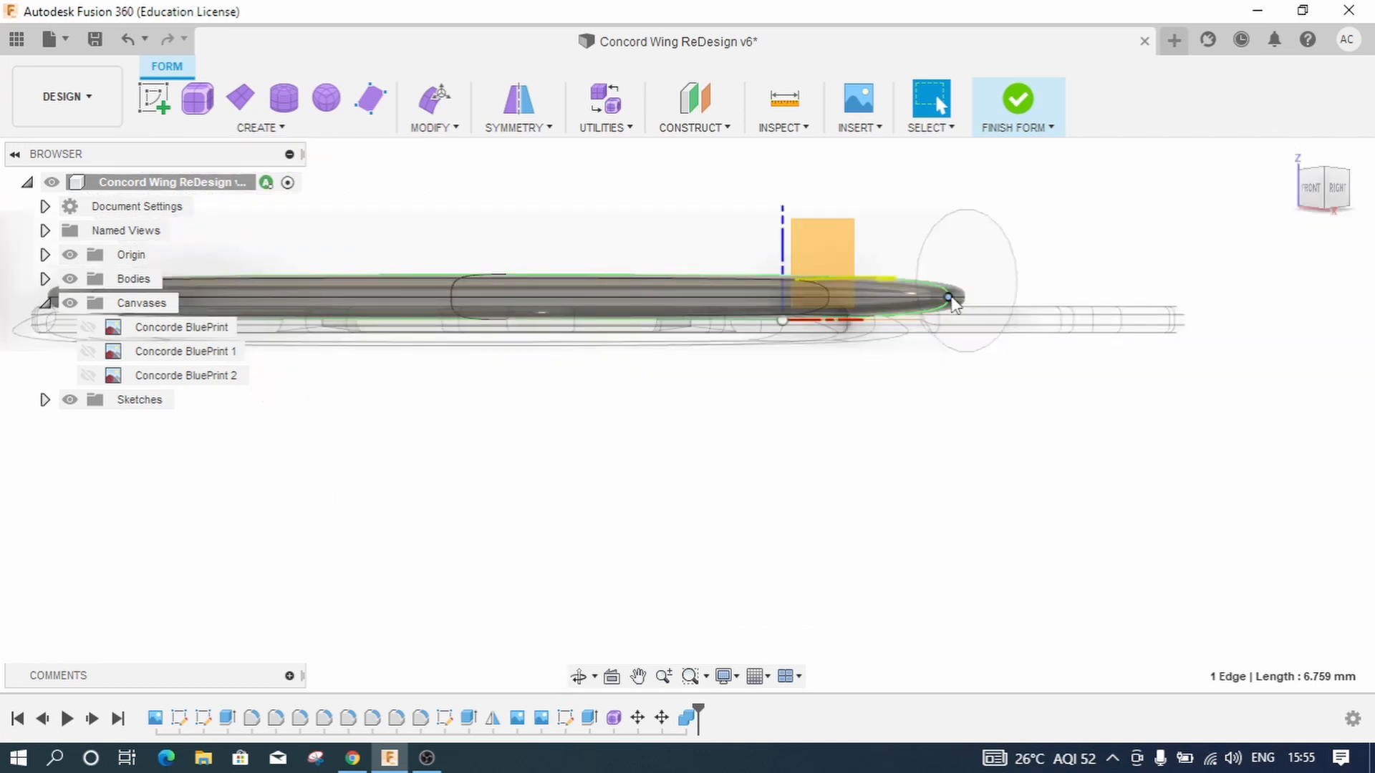
pyautogui.click(946, 298)
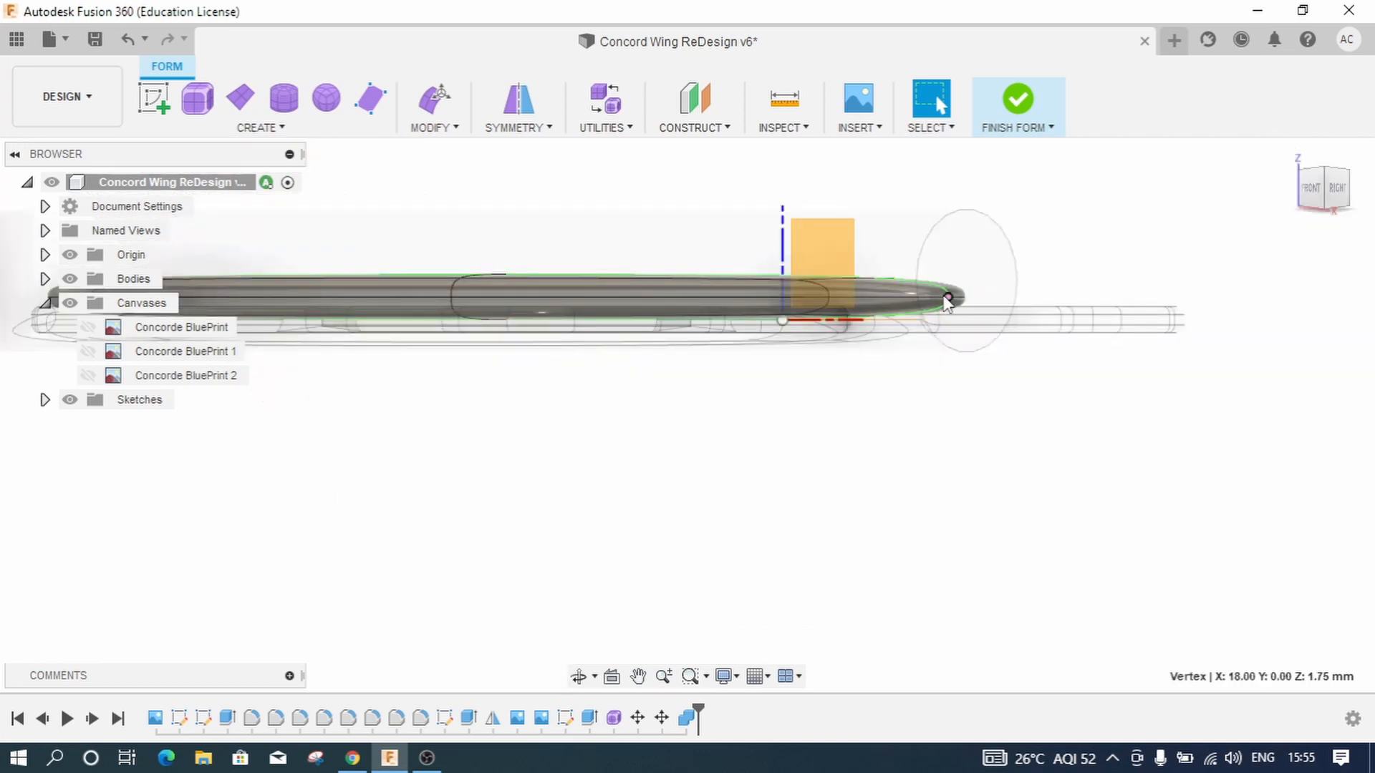
pyautogui.rightClick(945, 299)
pyautogui.click(1002, 268)
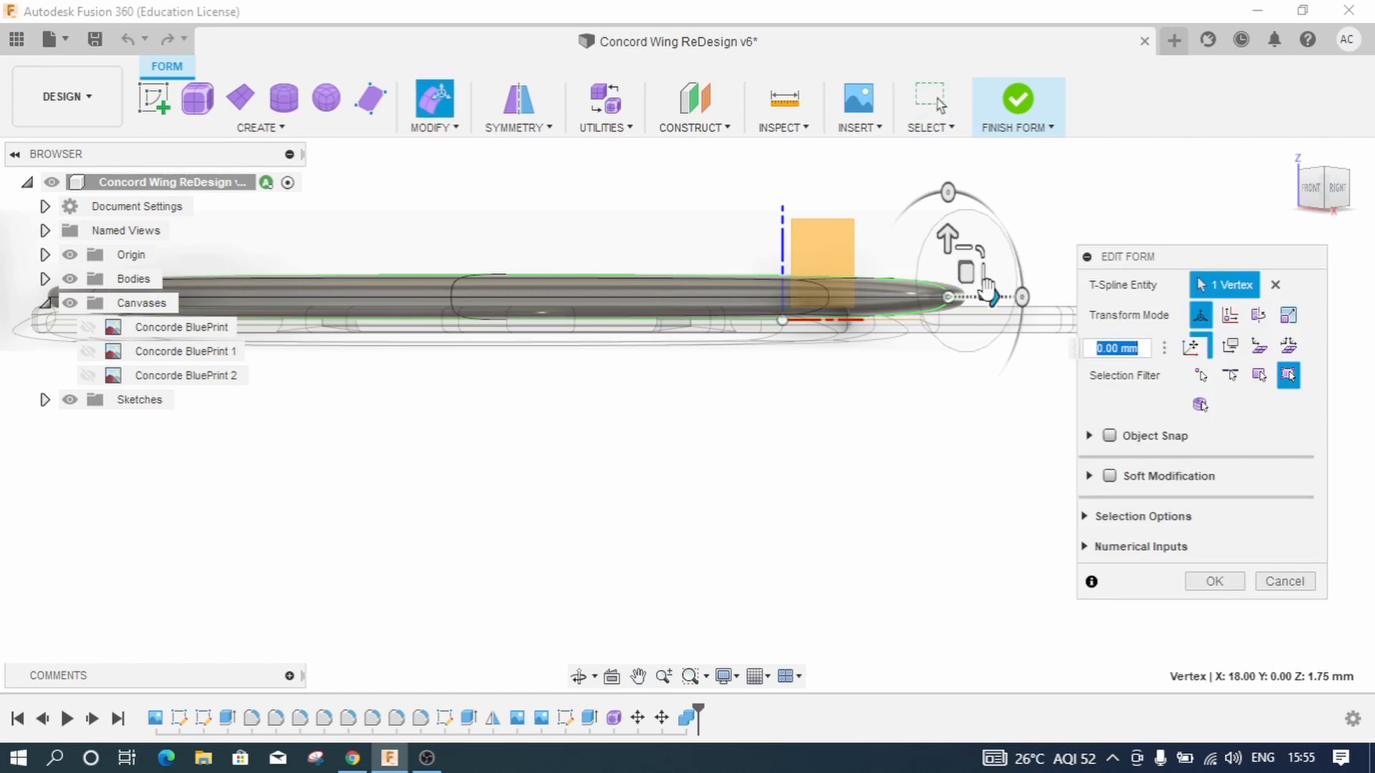
pyautogui.moveTo(991, 296); pyautogui.dragTo(1089, 313)
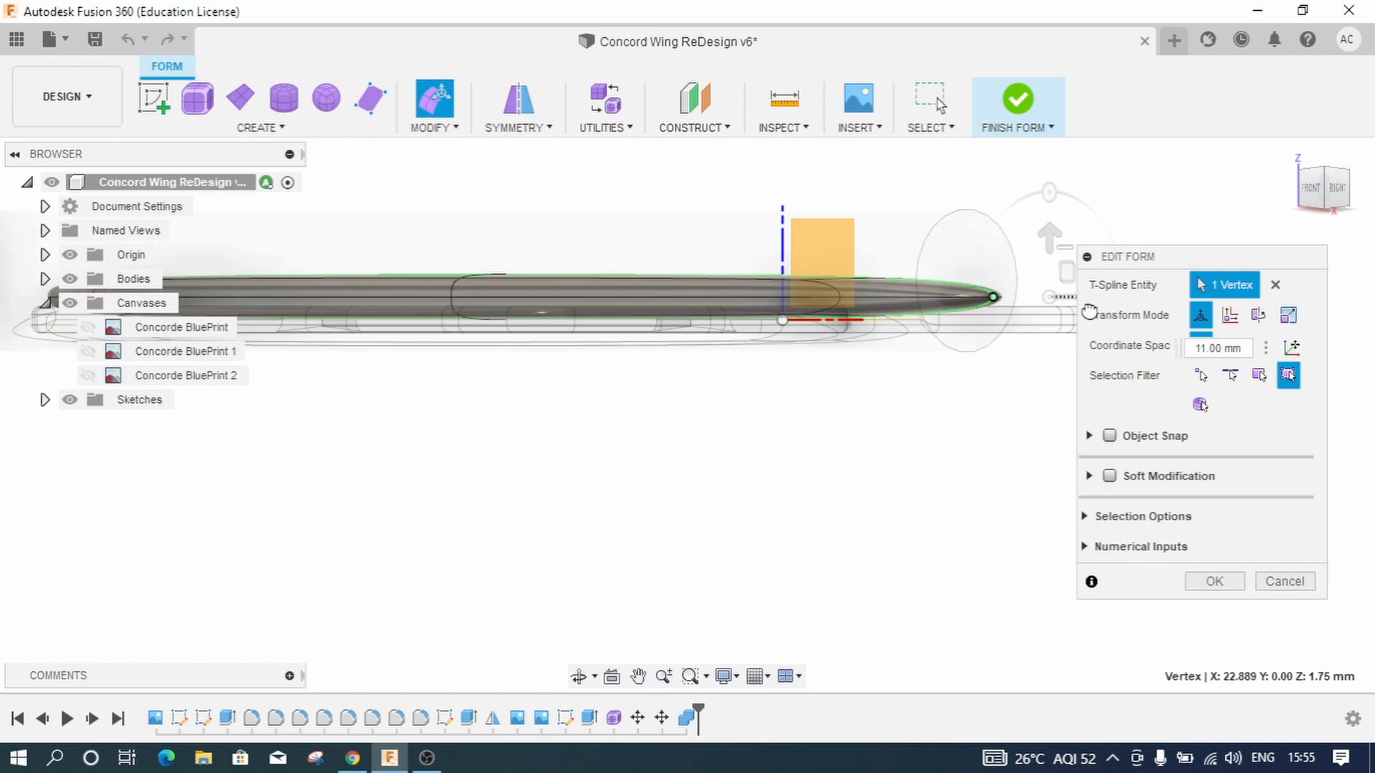
pyautogui.moveTo(1089, 312); pyautogui.dragTo(1089, 312)
# Step: Adjust the rear tip vertex's total offset to 10 mm along X, accept the edit and finish the form
pyautogui.click(1289, 157)
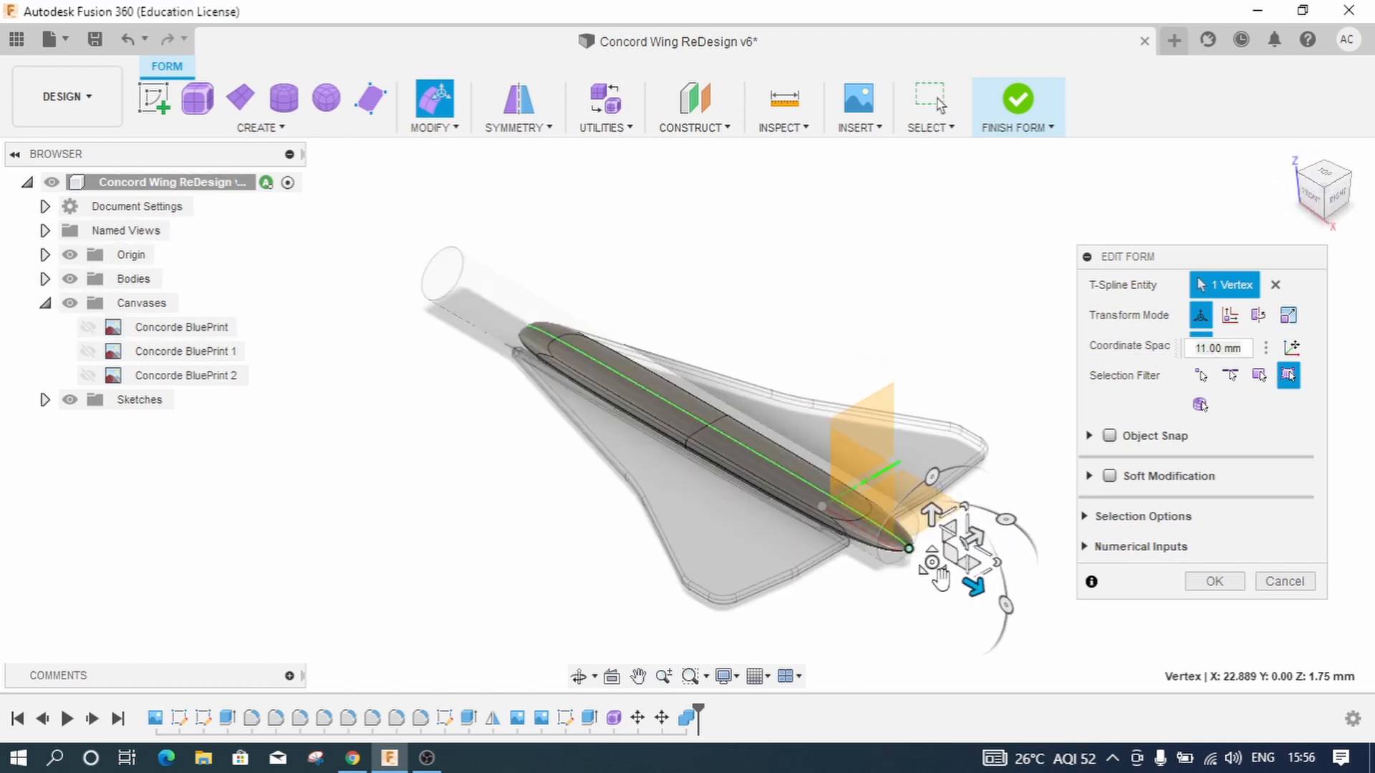
pyautogui.moveTo(972, 586); pyautogui.dragTo(967, 583)
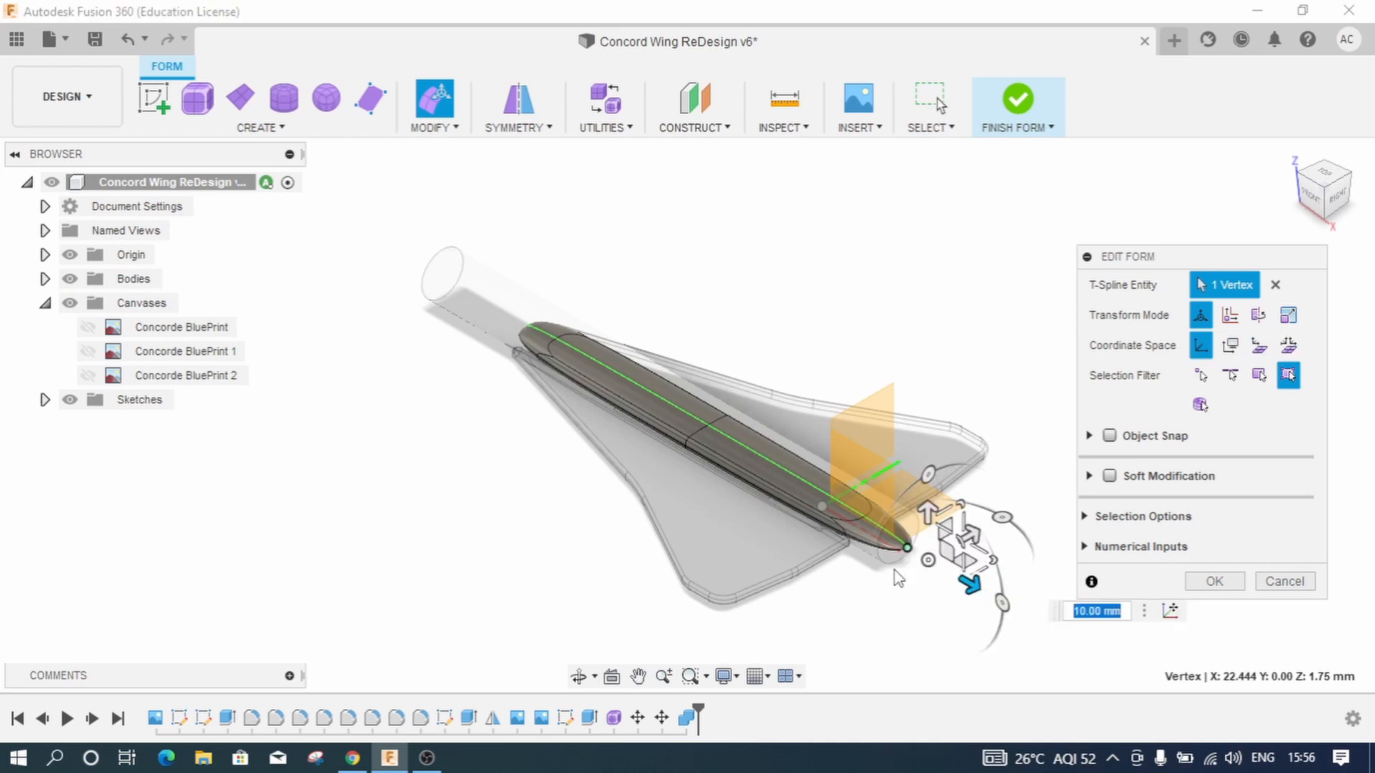
pyautogui.scroll(3, 895, 578)
pyautogui.scroll(2, 896, 579)
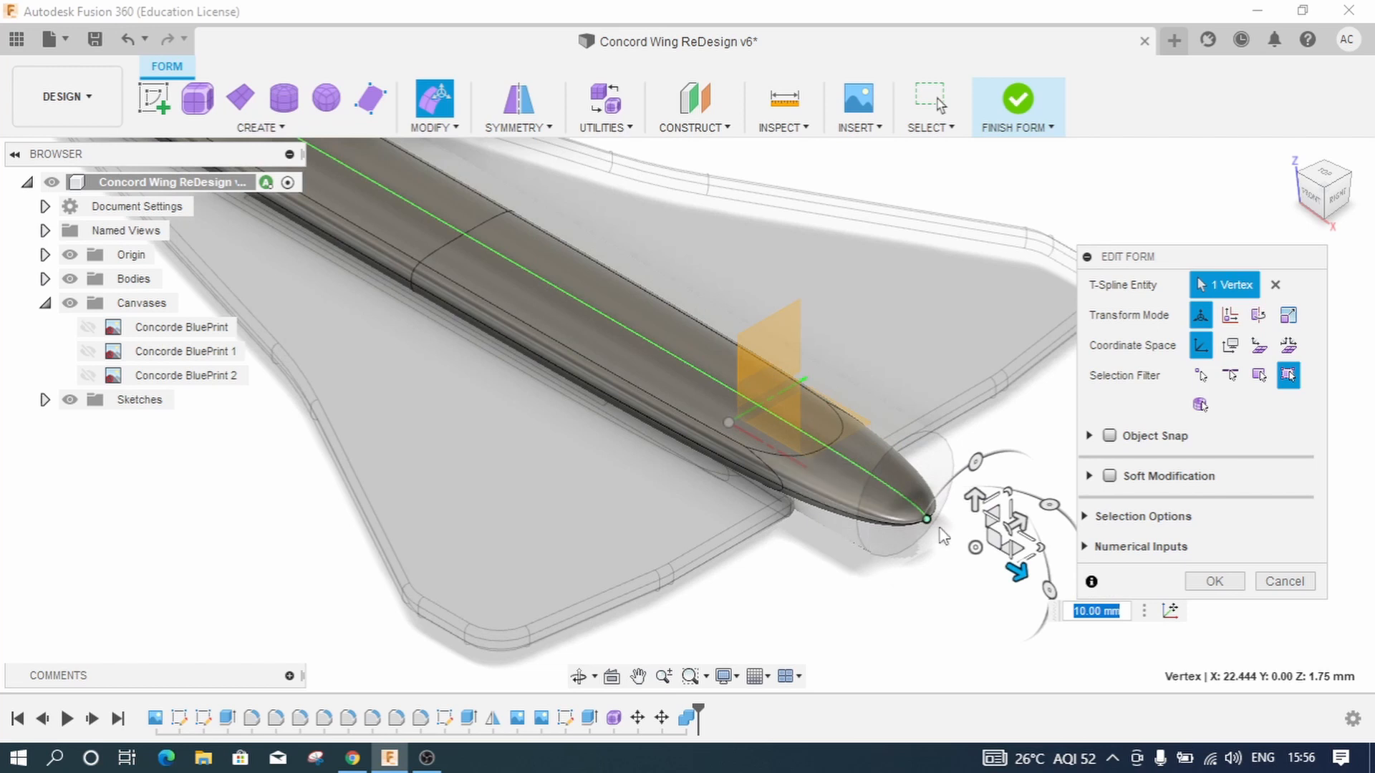
pyautogui.scroll(2, 834, 555)
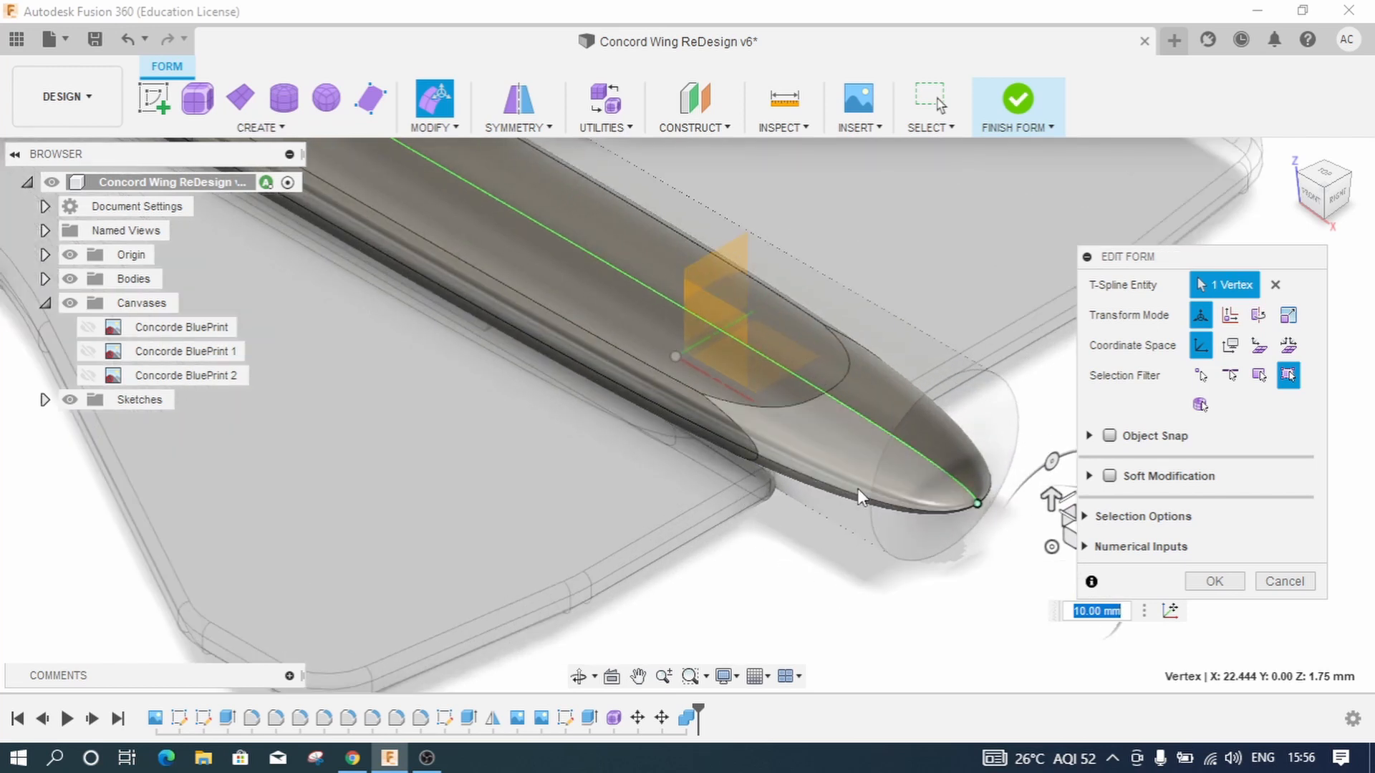
pyautogui.scroll(3, 982, 544)
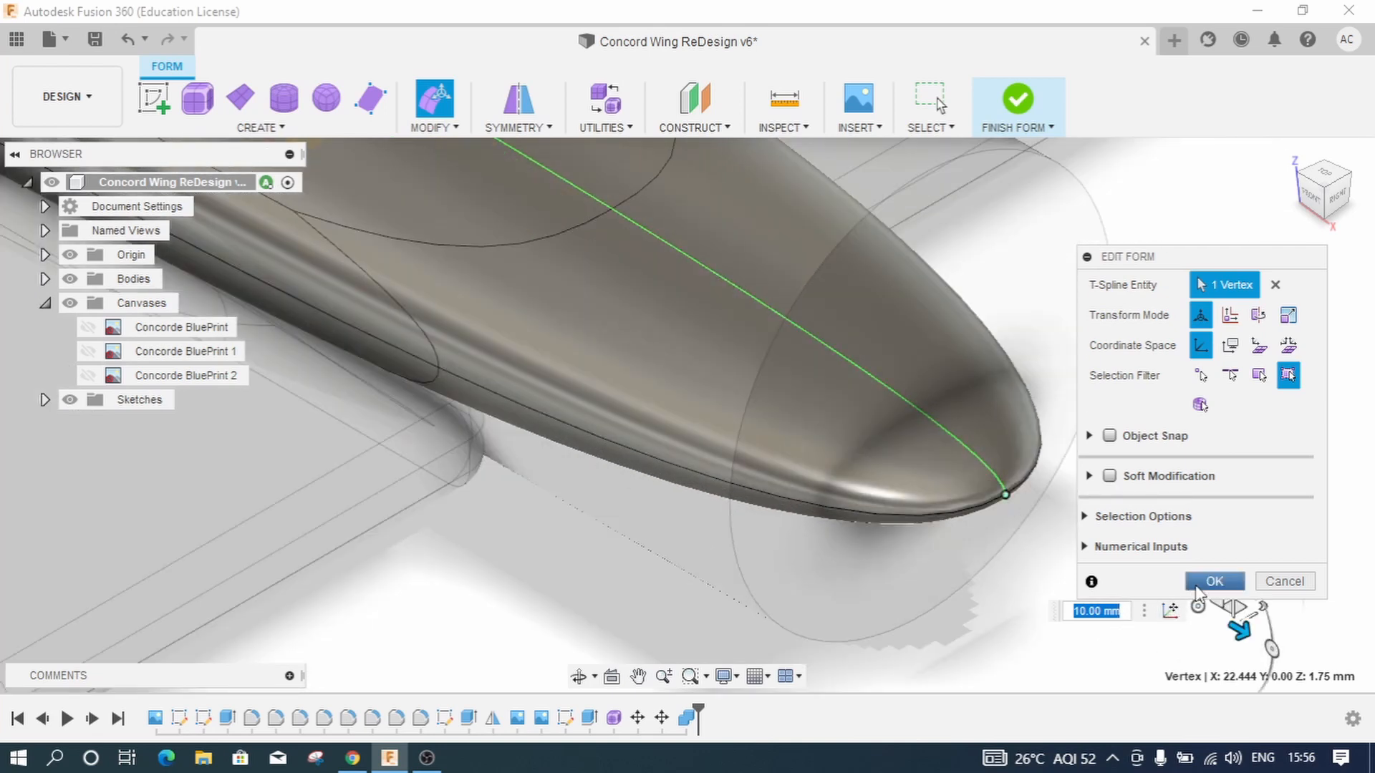
pyautogui.click(1210, 581)
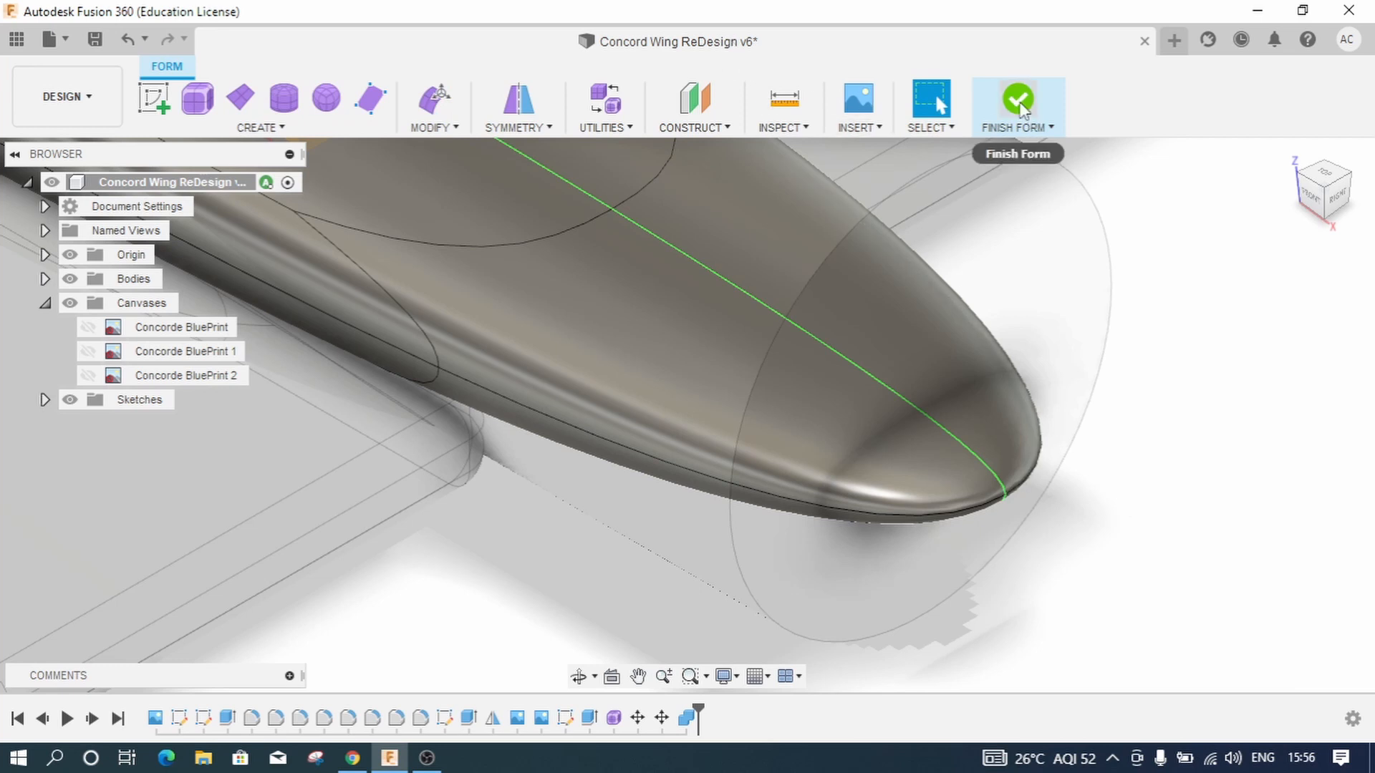
pyautogui.click(1020, 106)
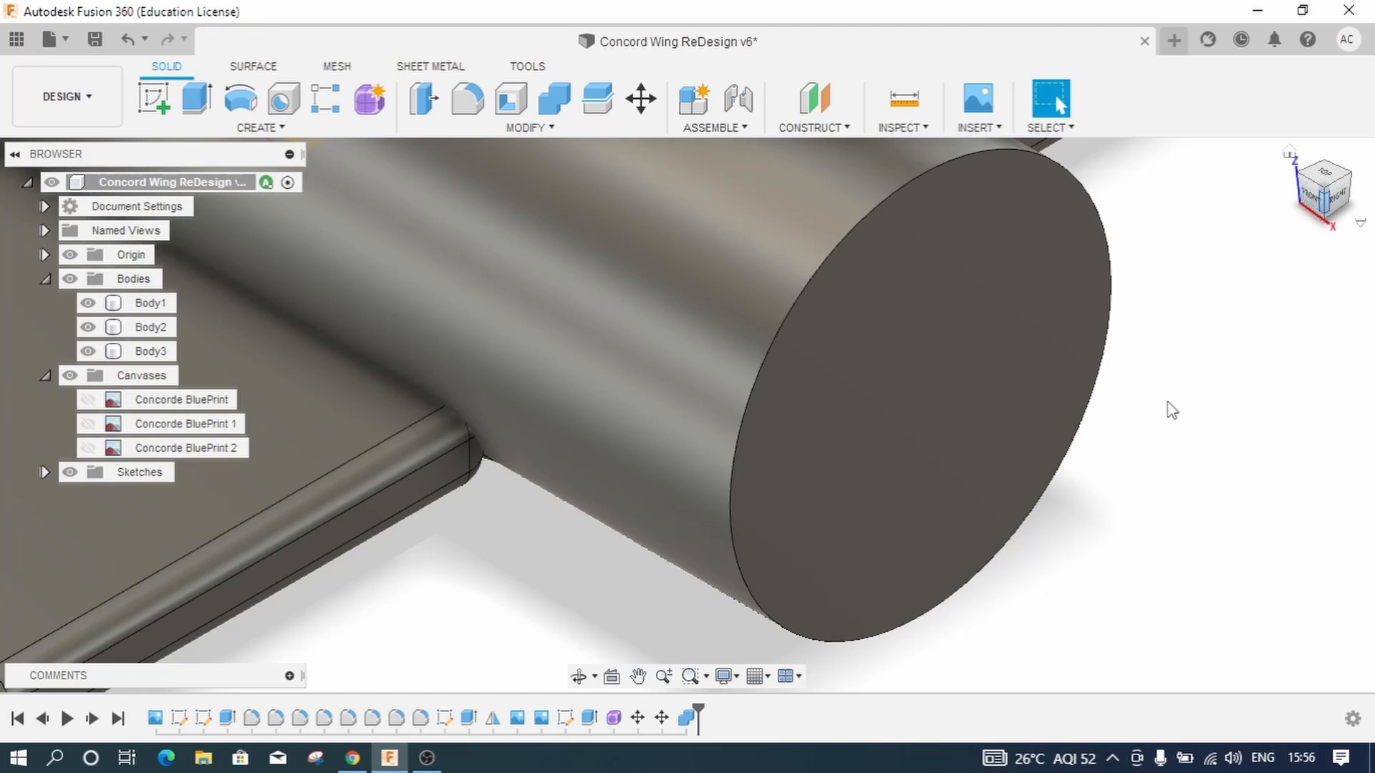
# Step: Examine the underside of the rear fuselage where the tapered form body meets the wing roots
pyautogui.click(580, 676)
pyautogui.moveTo(608, 559); pyautogui.dragTo(1053, 287)
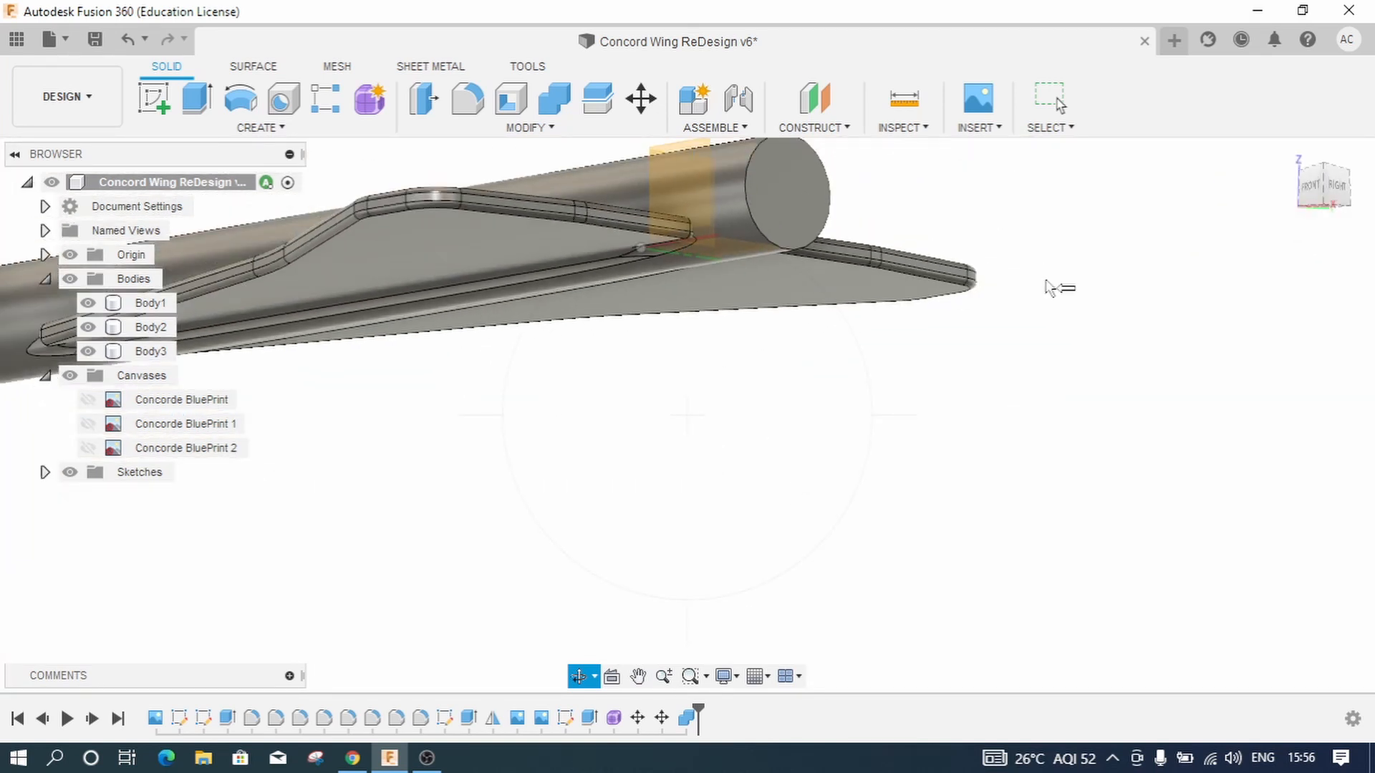
pyautogui.click(586, 680)
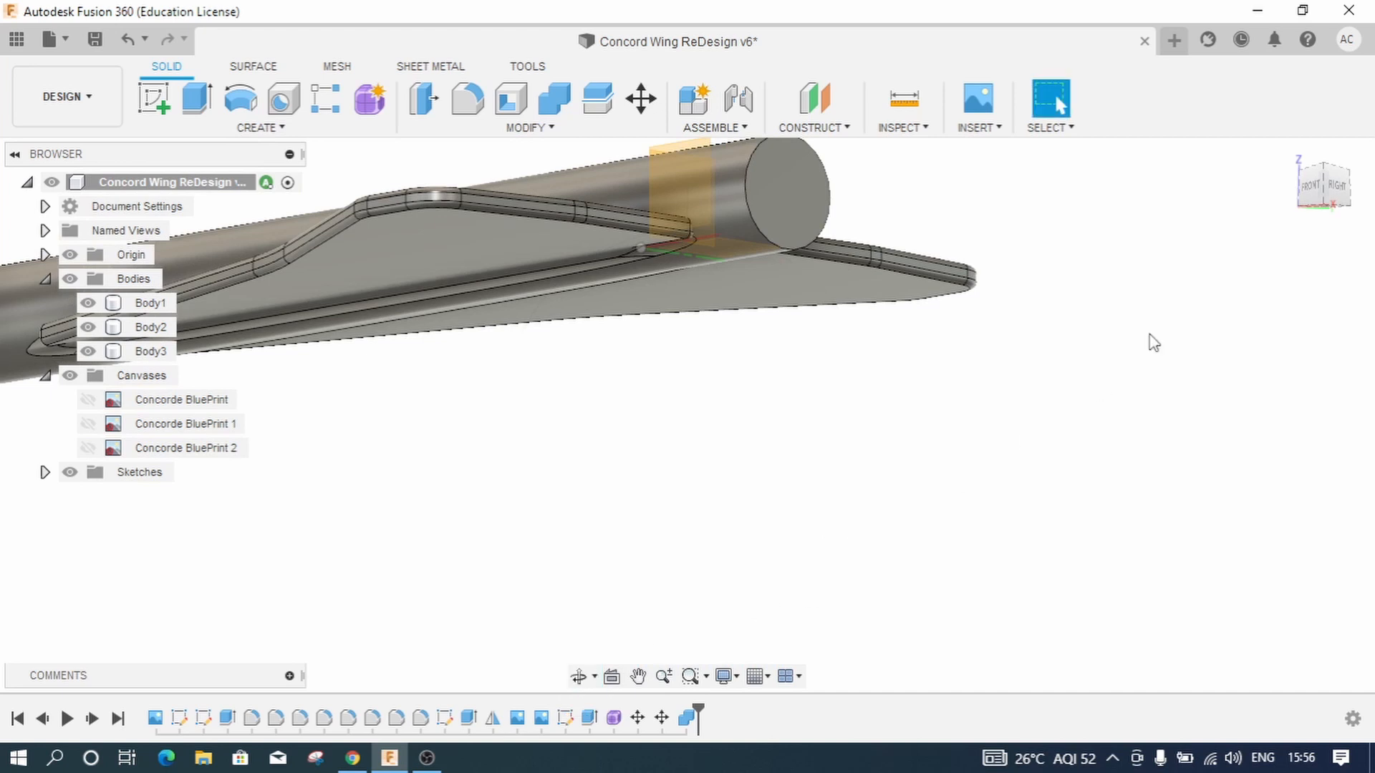
pyautogui.click(1341, 209)
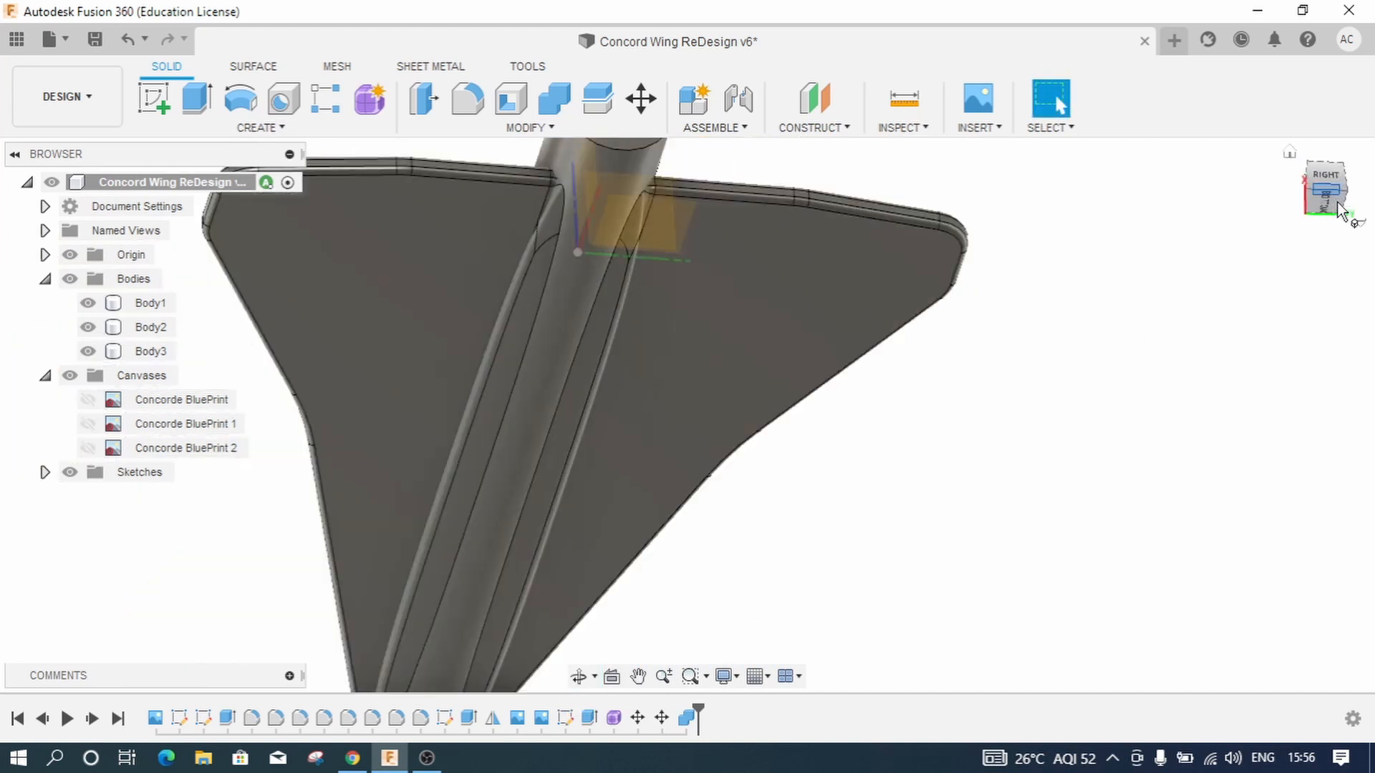
pyautogui.scroll(-3, 523, 199)
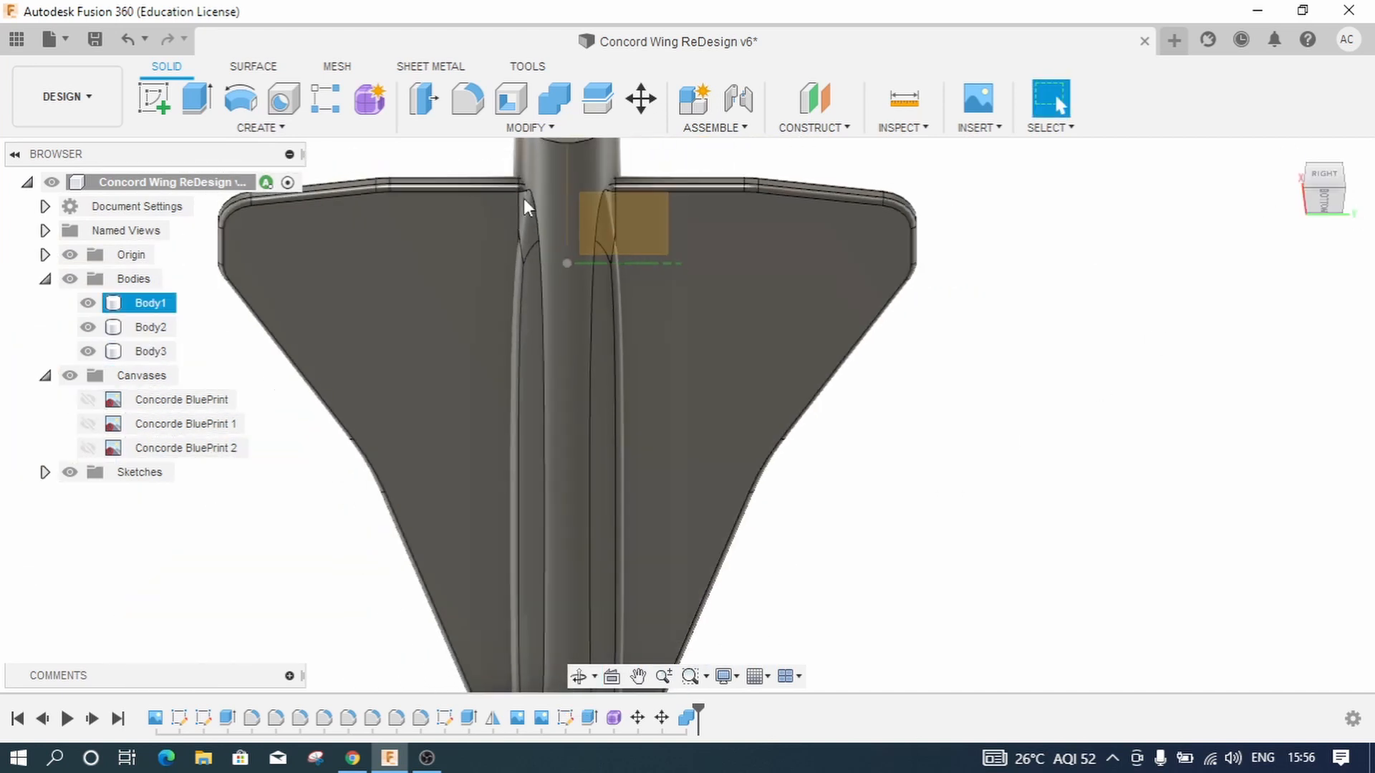
pyautogui.scroll(4, 519, 175)
pyautogui.scroll(8, 513, 169)
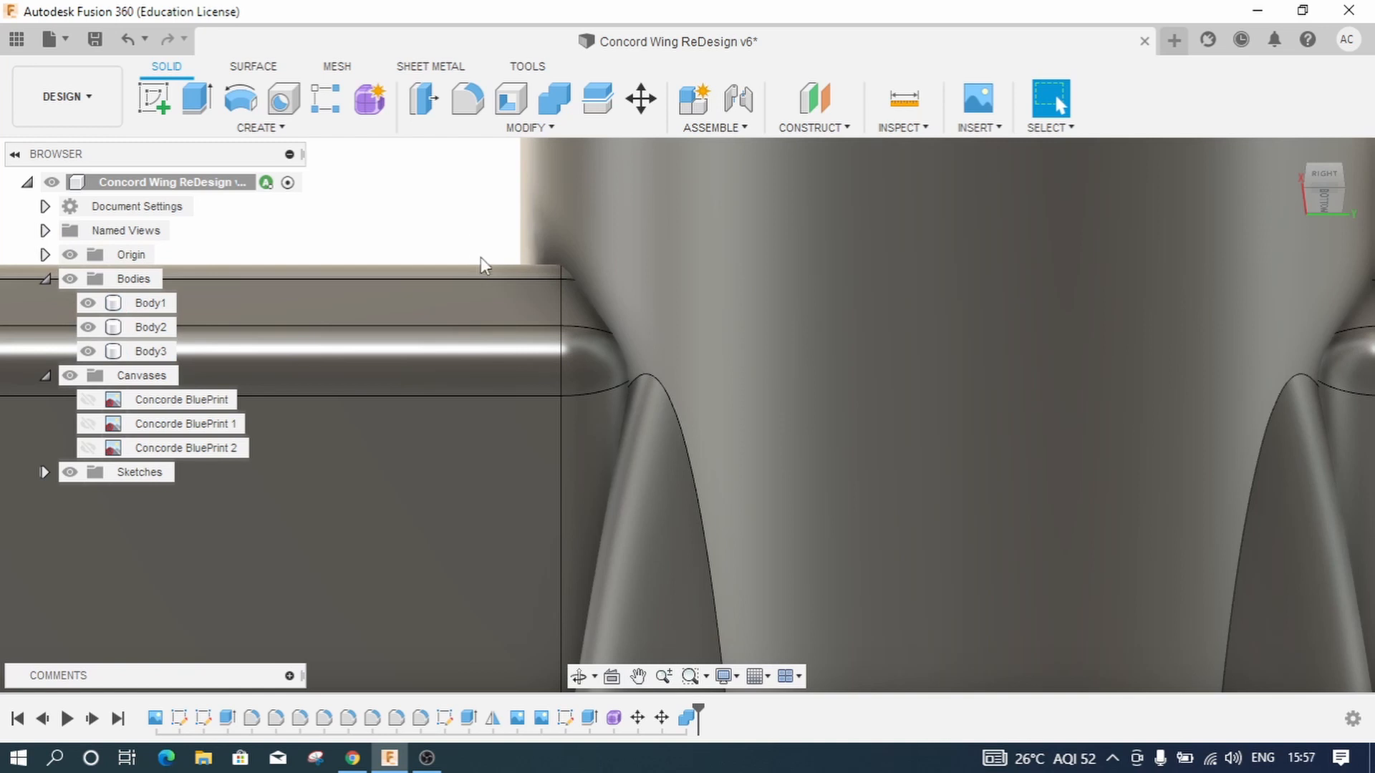
pyautogui.scroll(2, 642, 428)
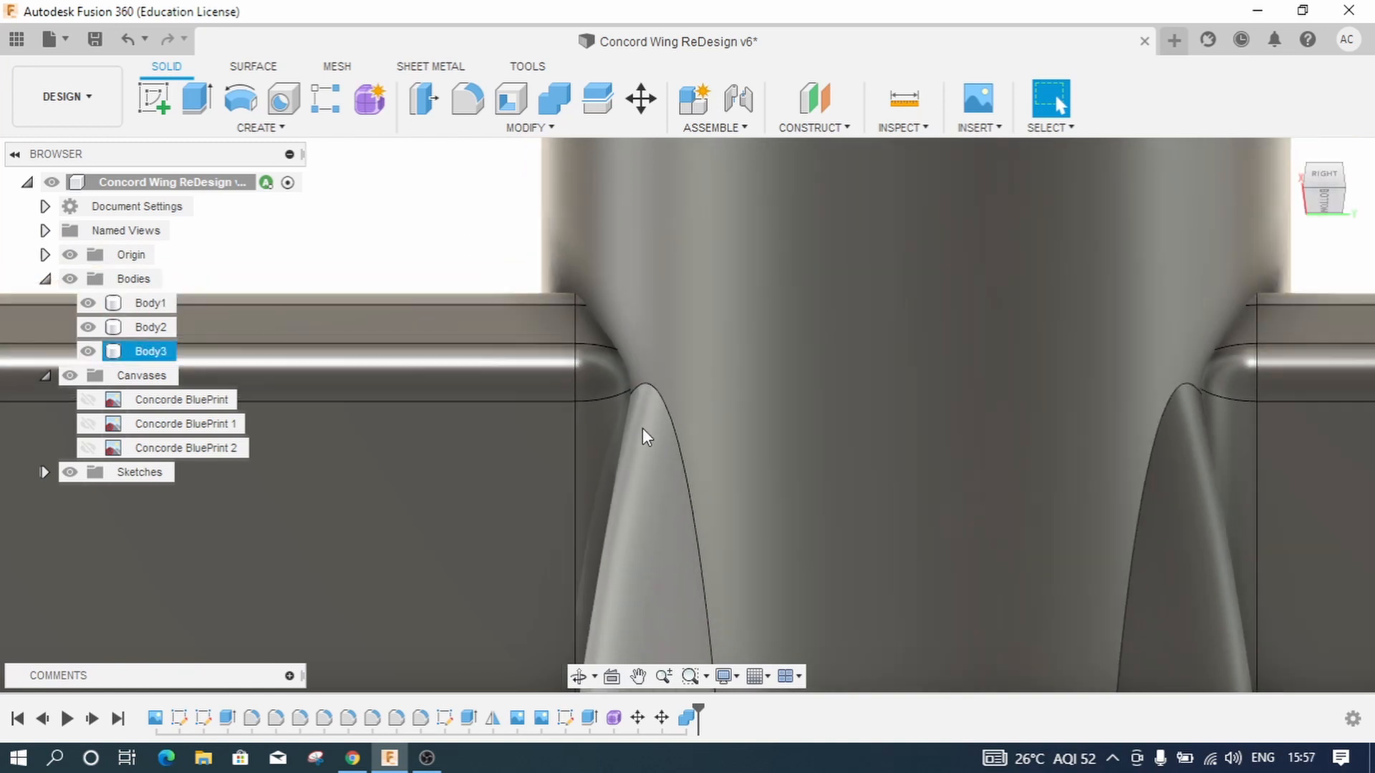
pyautogui.scroll(-5, 642, 428)
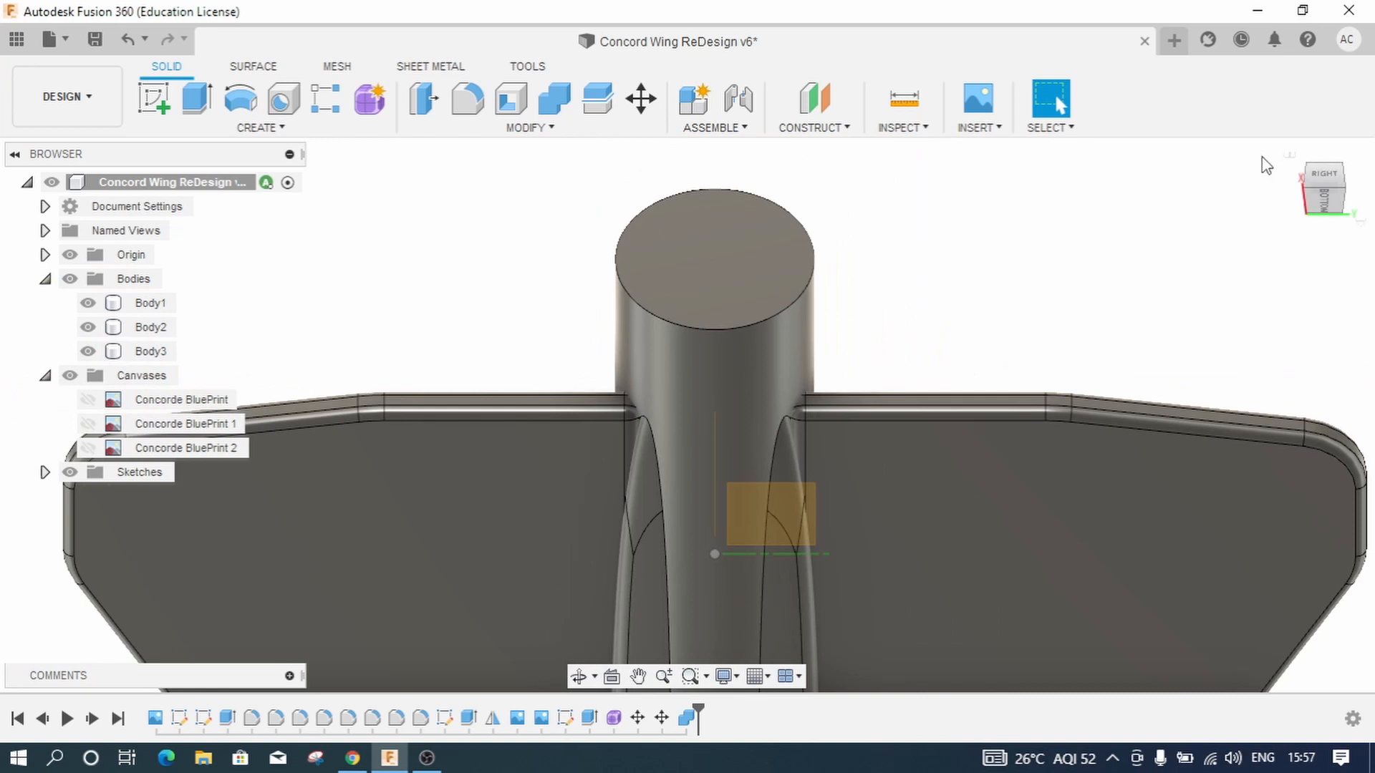
pyautogui.click(1290, 154)
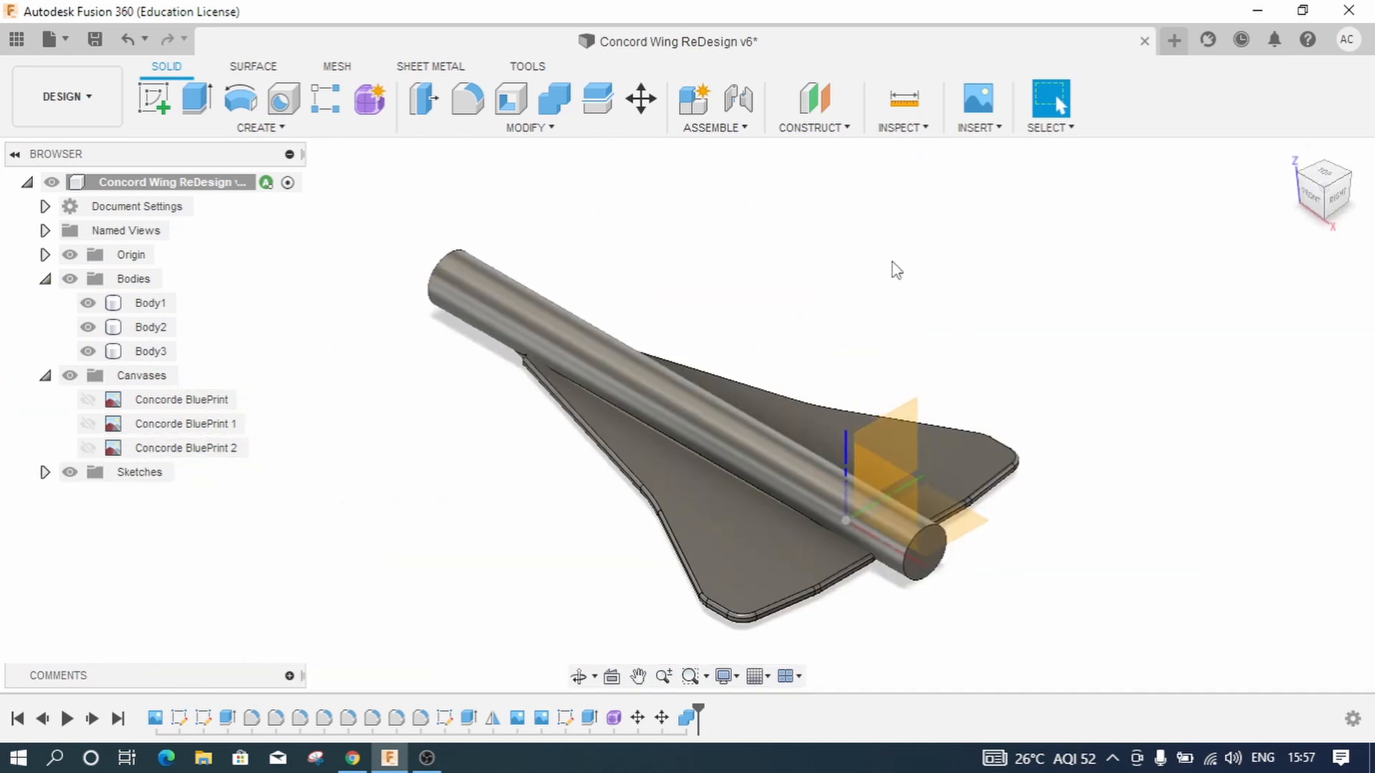
pyautogui.scroll(3, 653, 423)
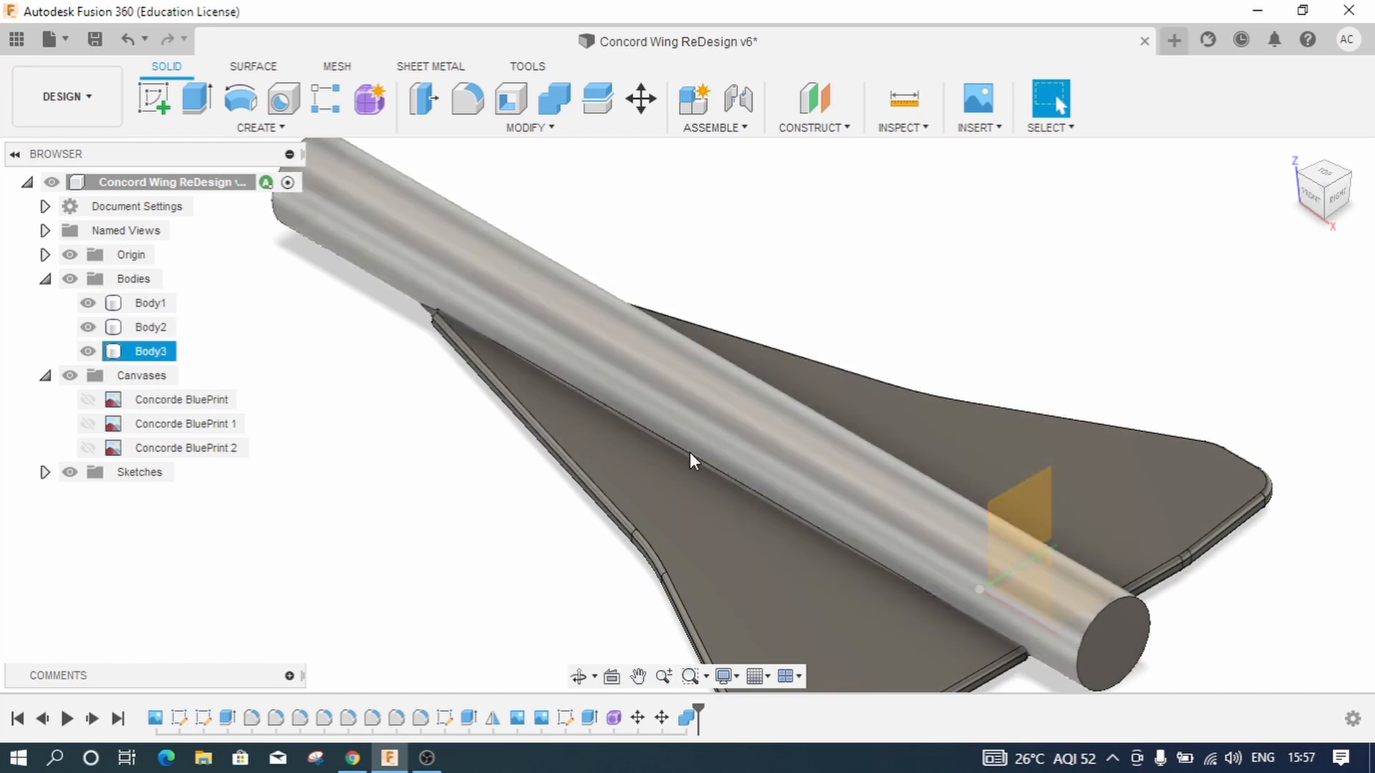
pyautogui.click(688, 454)
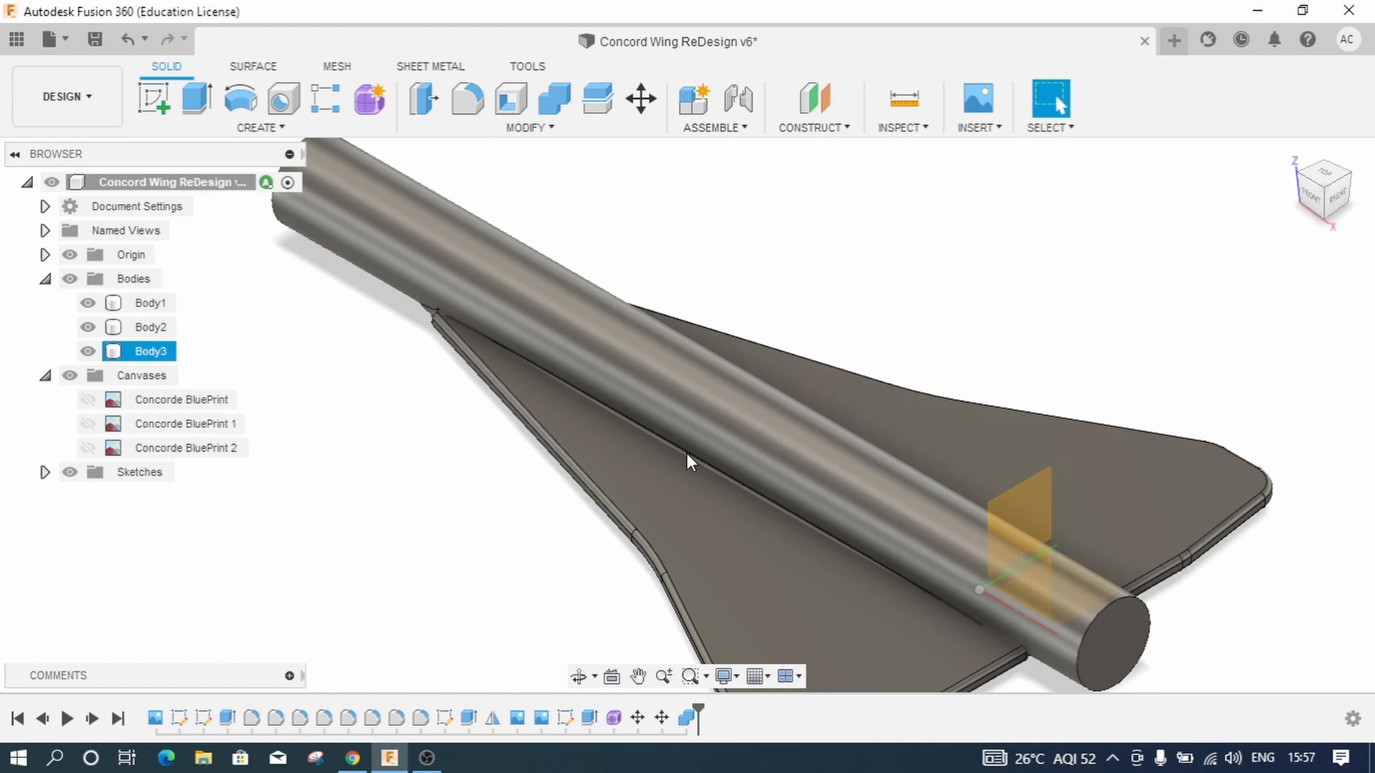
pyautogui.click(816, 261)
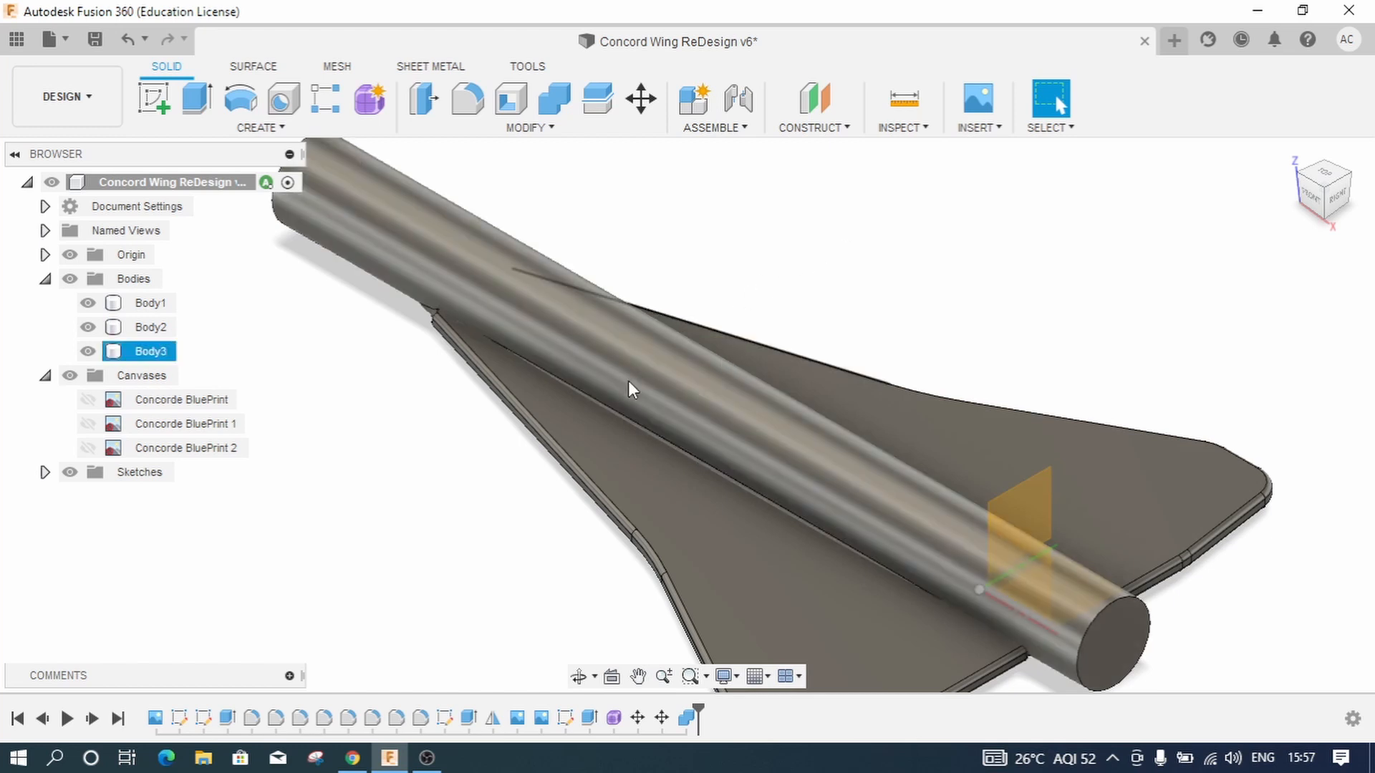
# Step: Switch to Paint by finding it in the system search, and enlarge the blank canvas to 1209 × 528 px
pyautogui.click(607, 487)
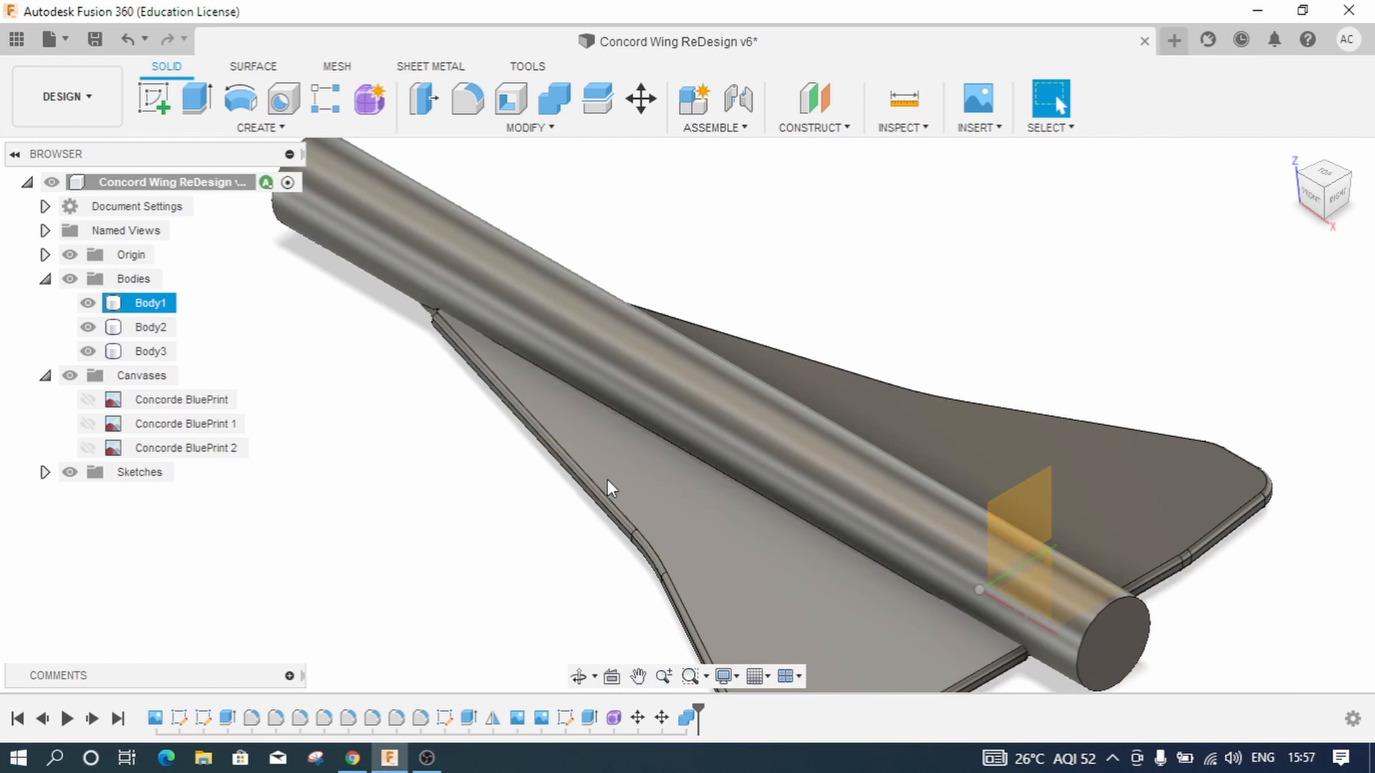
pyautogui.click(55, 760)
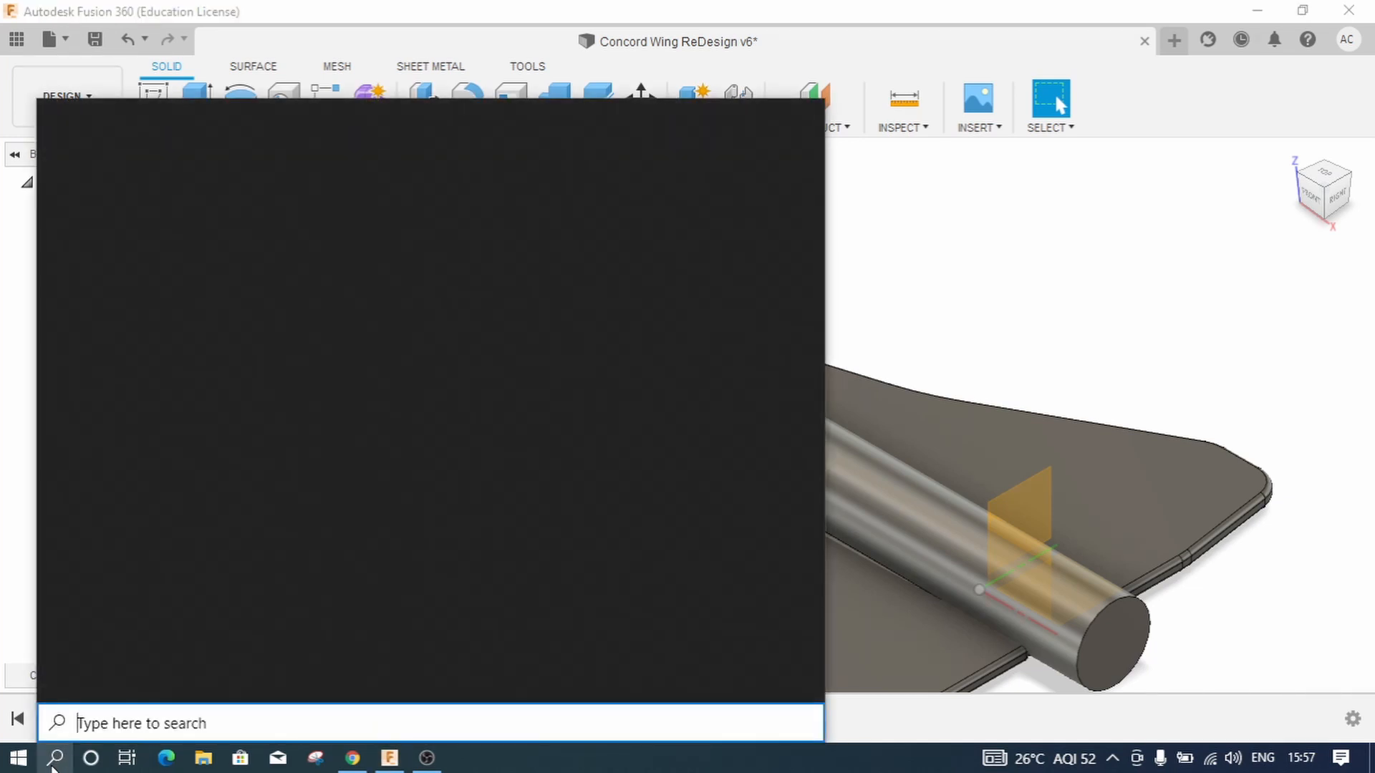
pyautogui.write('paint')
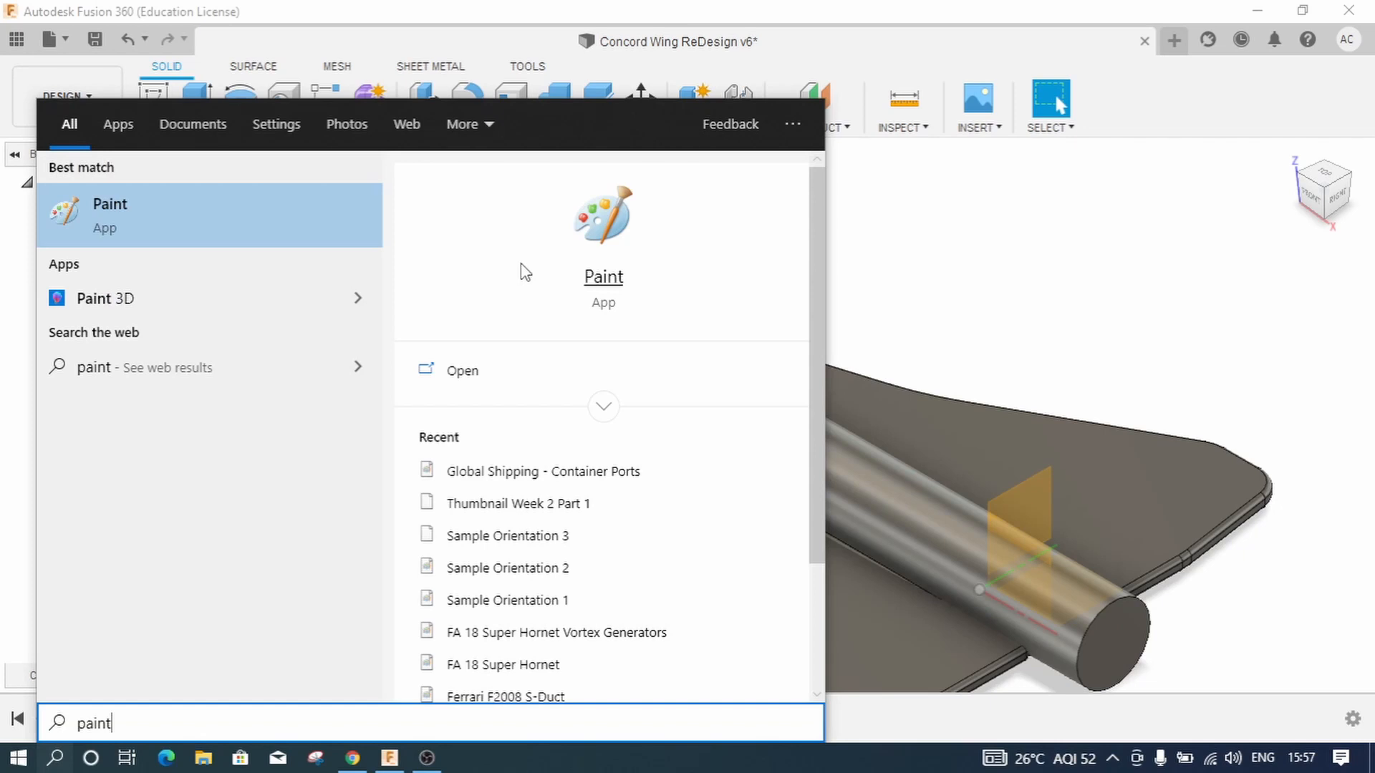
pyautogui.click(603, 279)
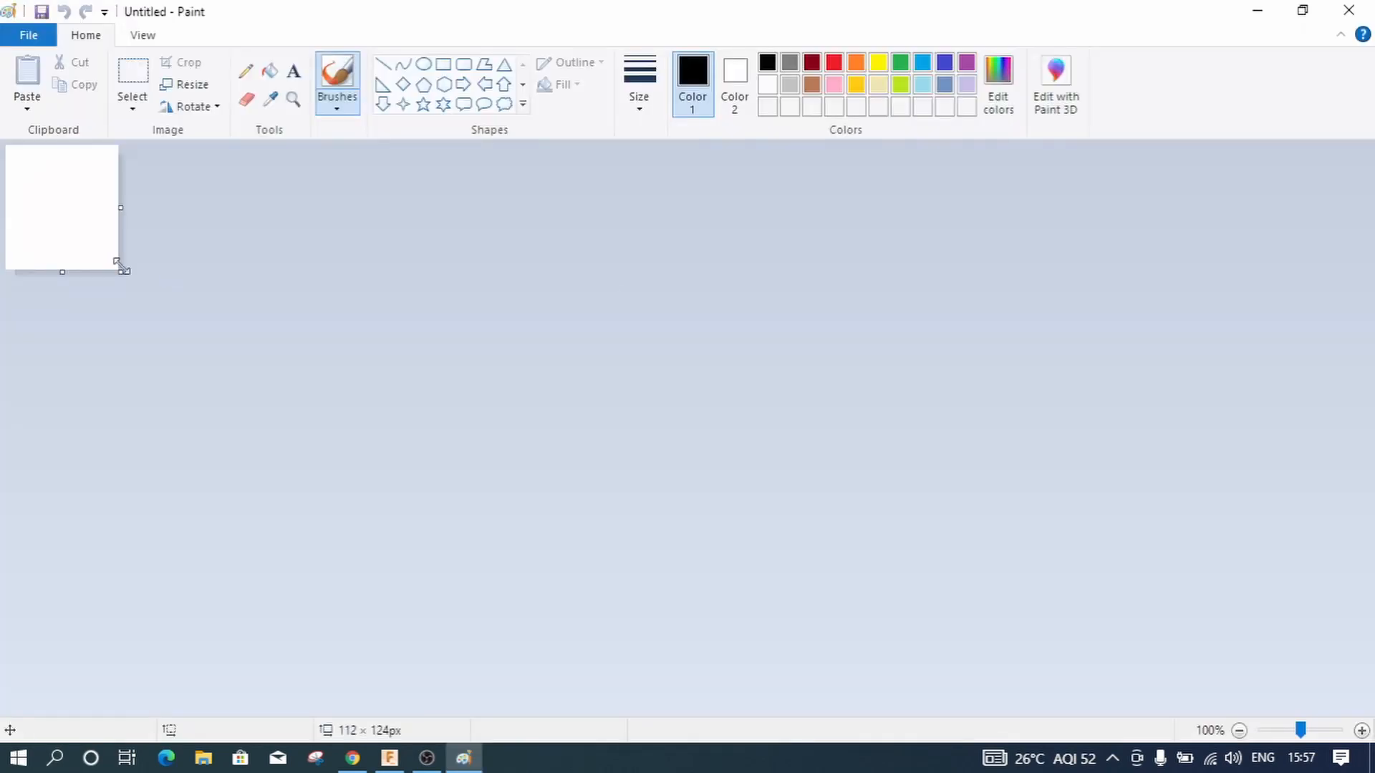
pyautogui.moveTo(120, 272)
pyautogui.mouseDown()
pyautogui.moveTo(458, 420)
pyautogui.moveTo(1222, 678)
pyautogui.mouseUp()
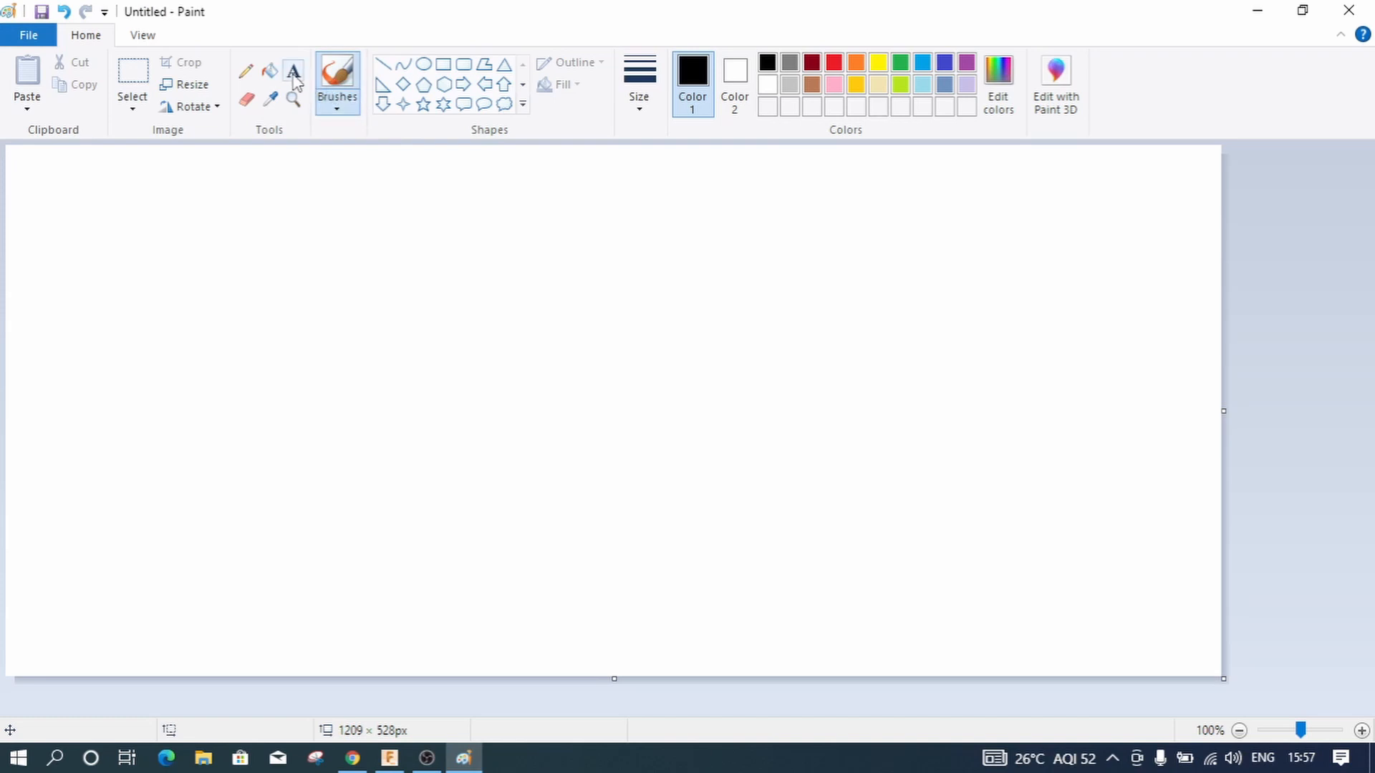
pyautogui.click(444, 64)
pyautogui.moveTo(246, 288); pyautogui.dragTo(463, 381)
pyautogui.click(589, 307)
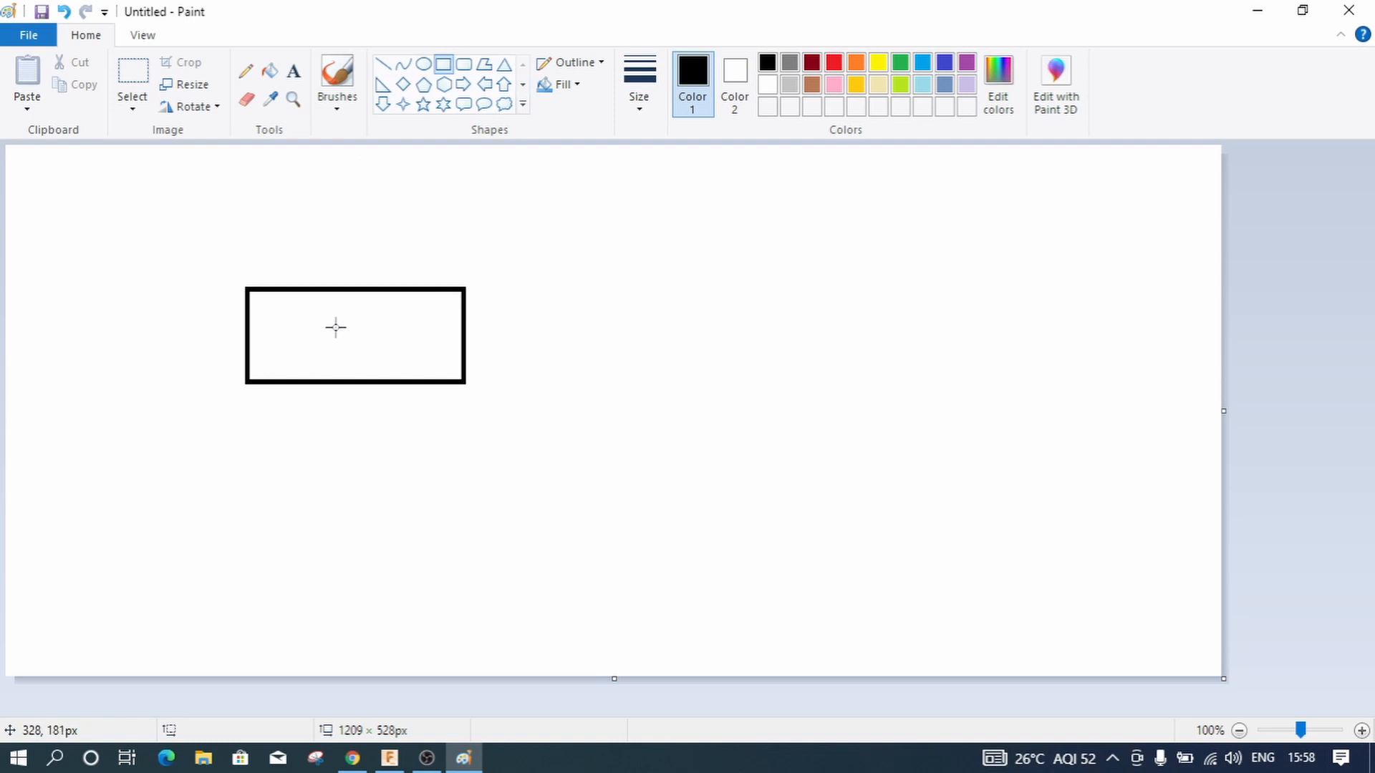
pyautogui.moveTo(336, 323); pyautogui.dragTo(361, 382)
pyautogui.click(595, 521)
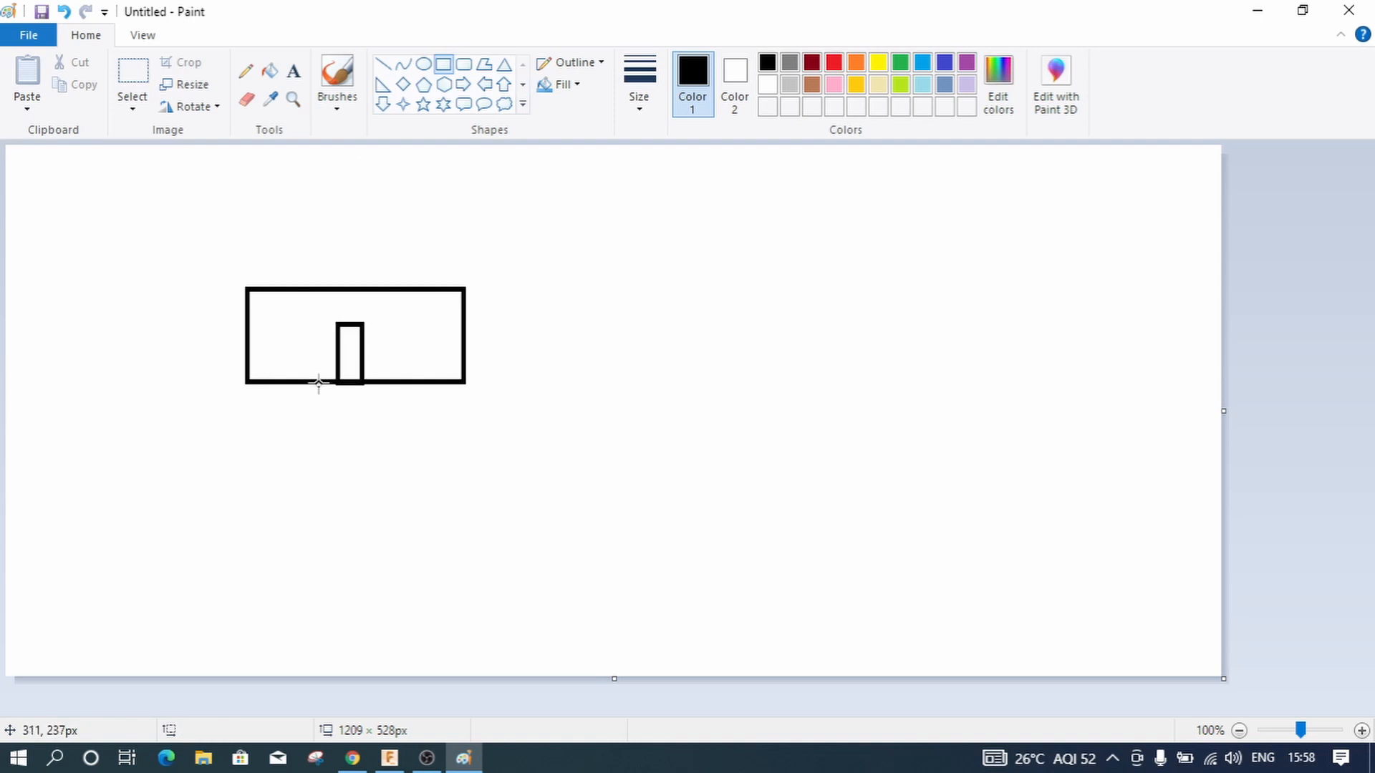
pyautogui.hotkey('ctrl', 'z')
pyautogui.hotkey('ctrl', 'z')
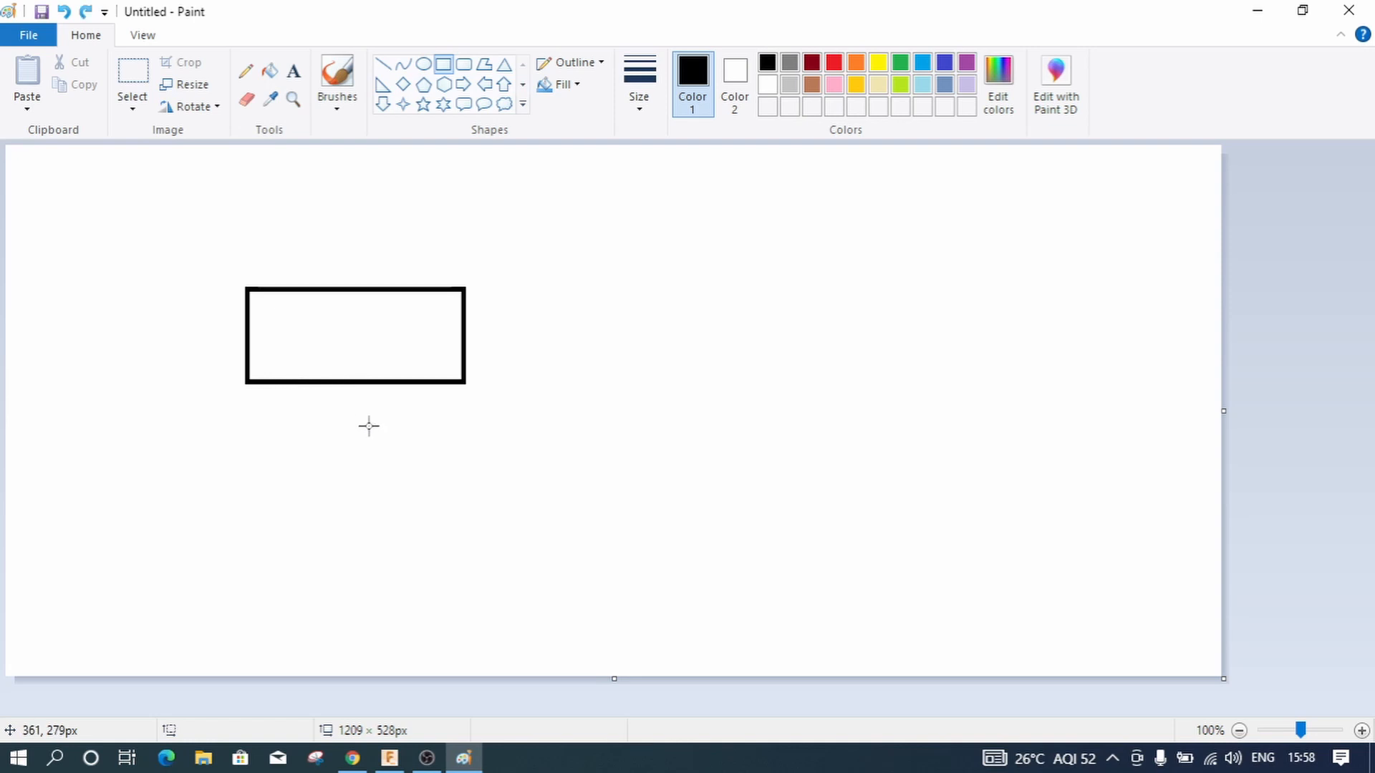
# Step: Draw a long horizontal rectangle with a shorter, flatter rectangle inside it that extends slightly below its lower edge
pyautogui.moveTo(186, 251); pyautogui.dragTo(936, 357)
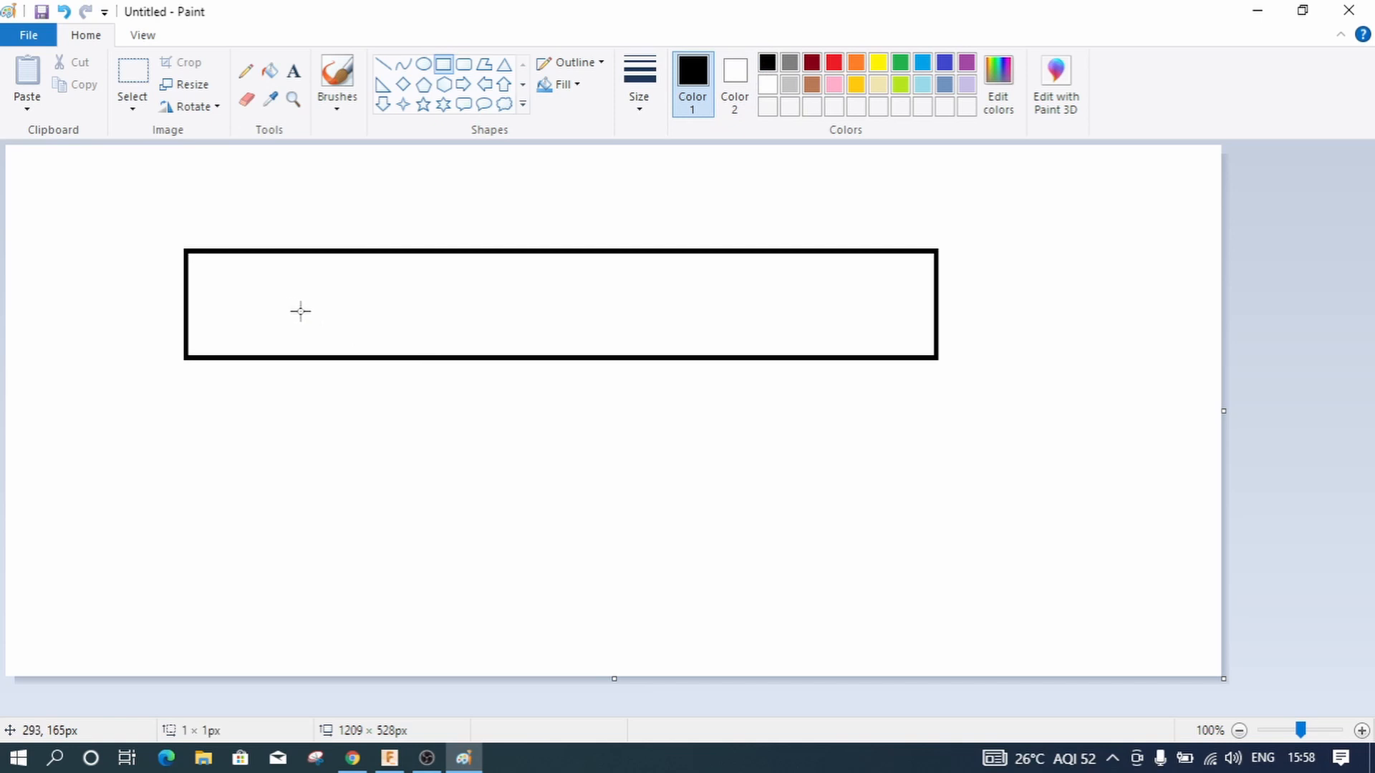
pyautogui.moveTo(301, 311); pyautogui.dragTo(860, 374)
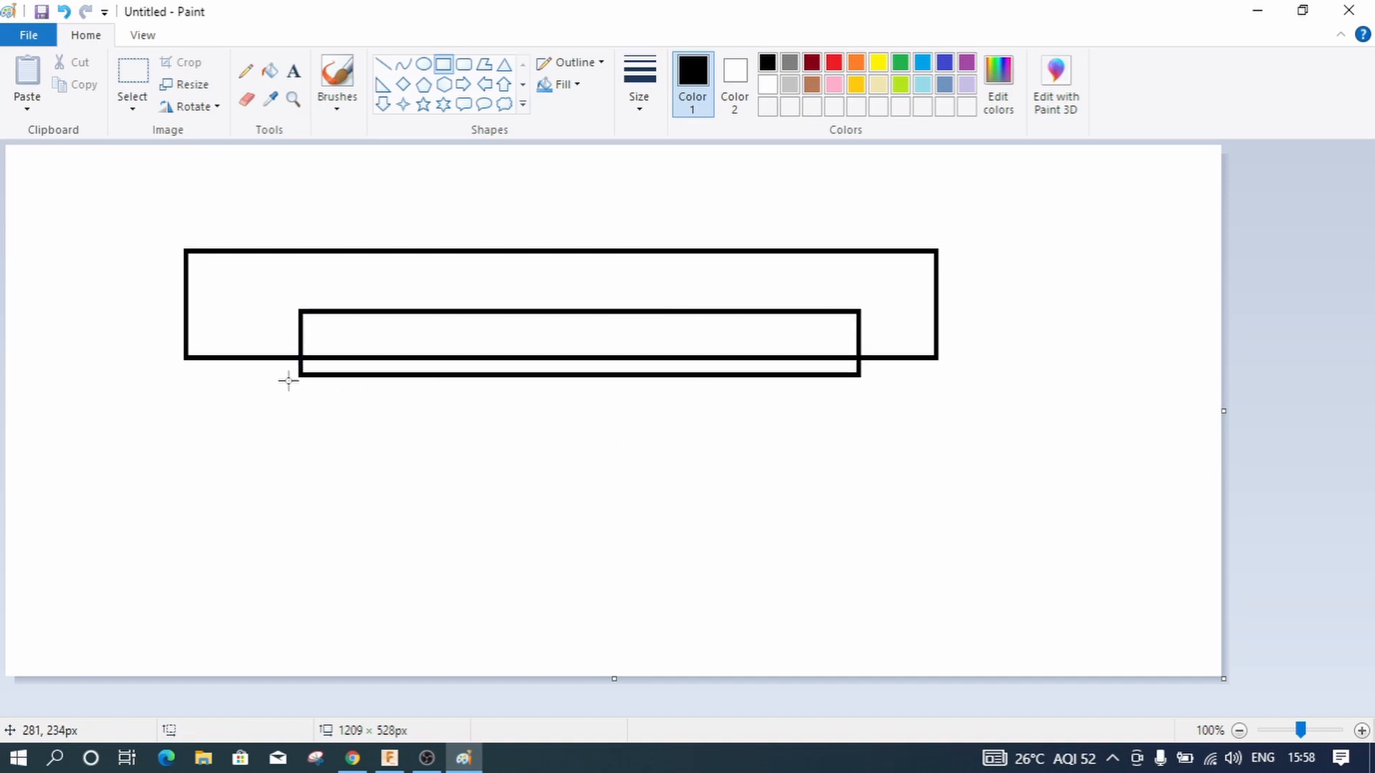
# Step: Draw straight lines beneath the rectangles to form a wedge-shaped body with a slanted underside and a taller right end
pyautogui.click(381, 71)
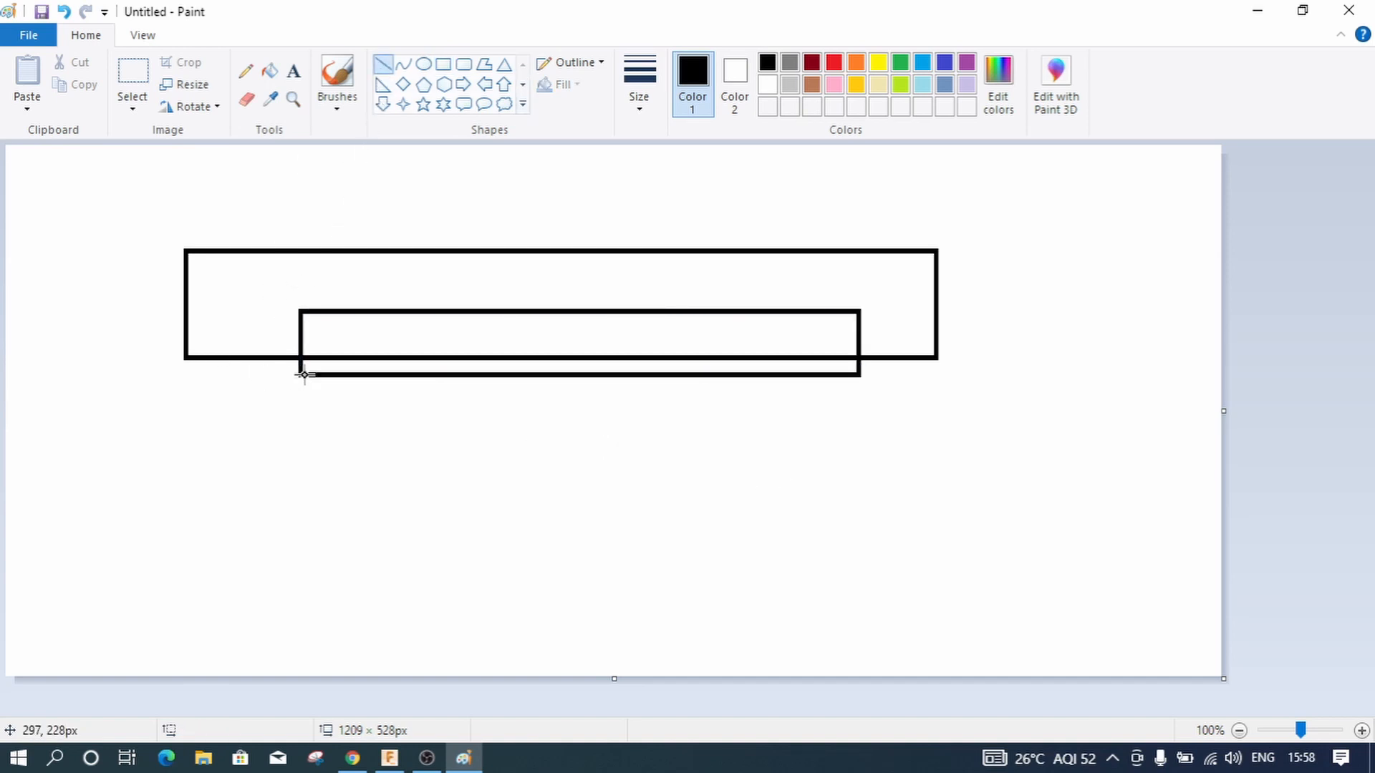
pyautogui.moveTo(298, 371); pyautogui.dragTo(139, 372)
pyautogui.moveTo(139, 371)
pyautogui.mouseDown()
pyautogui.moveTo(139, 413)
pyautogui.moveTo(897, 628)
pyautogui.mouseUp()
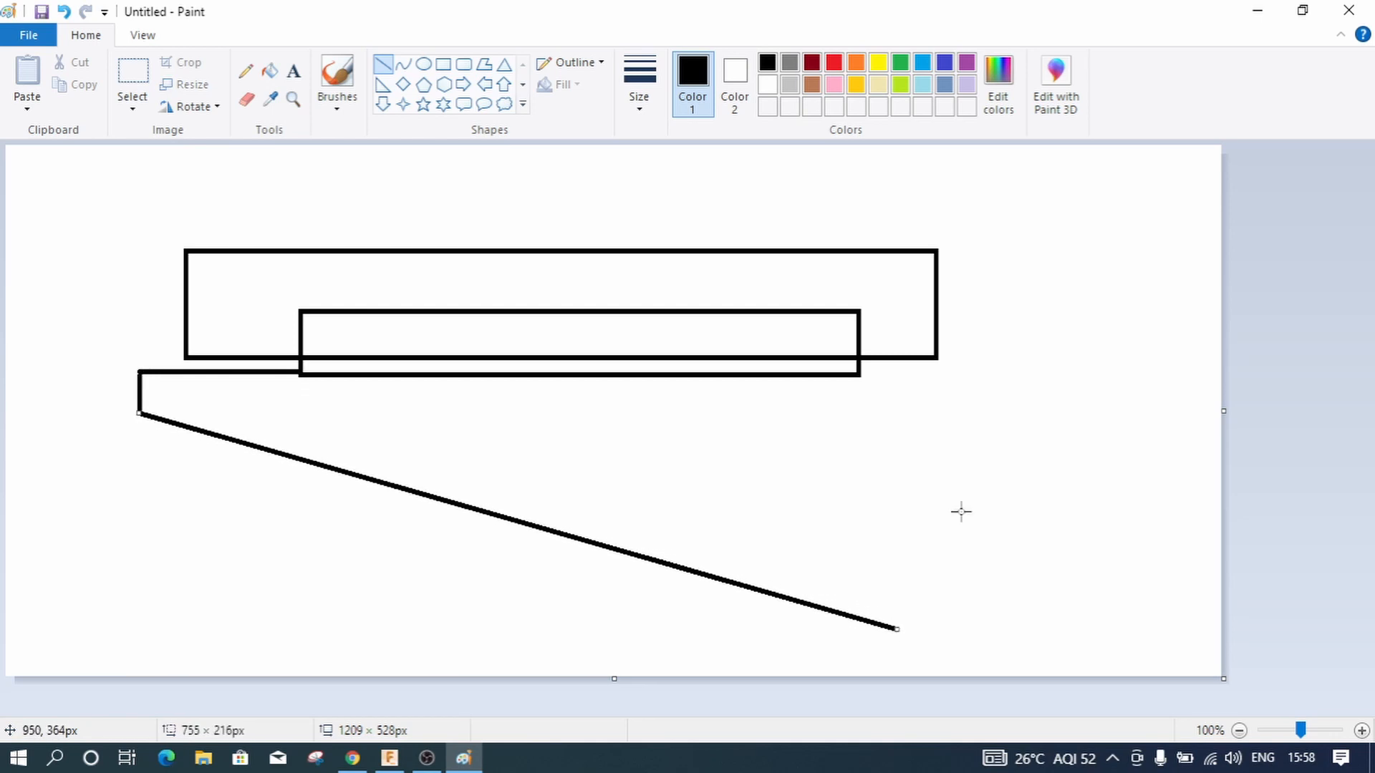
pyautogui.moveTo(857, 374)
pyautogui.mouseDown()
pyautogui.moveTo(921, 375)
pyautogui.moveTo(922, 628)
pyautogui.mouseUp()
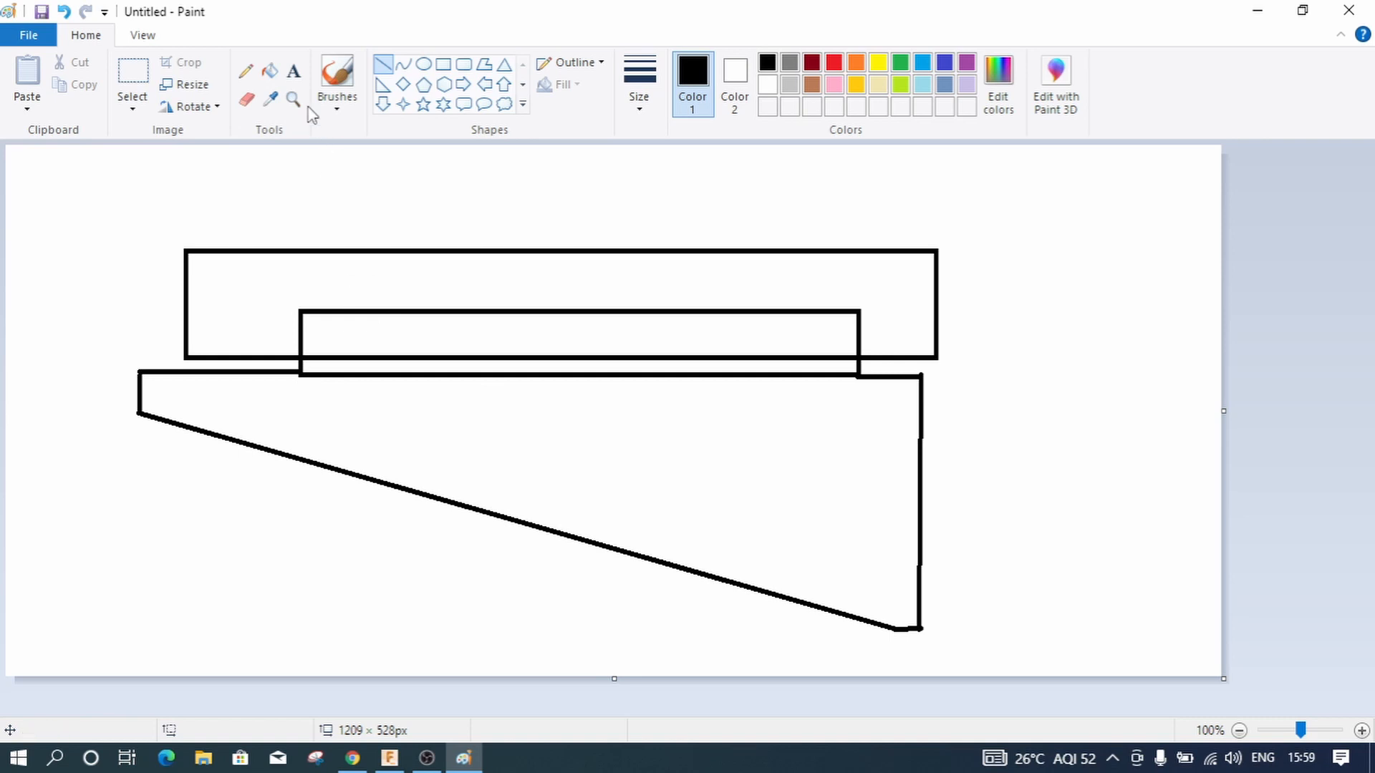
# Step: Erase both lower rectangle edges across the inner rectangle and the short side segments linking the upper part to the wedge
pyautogui.click(246, 100)
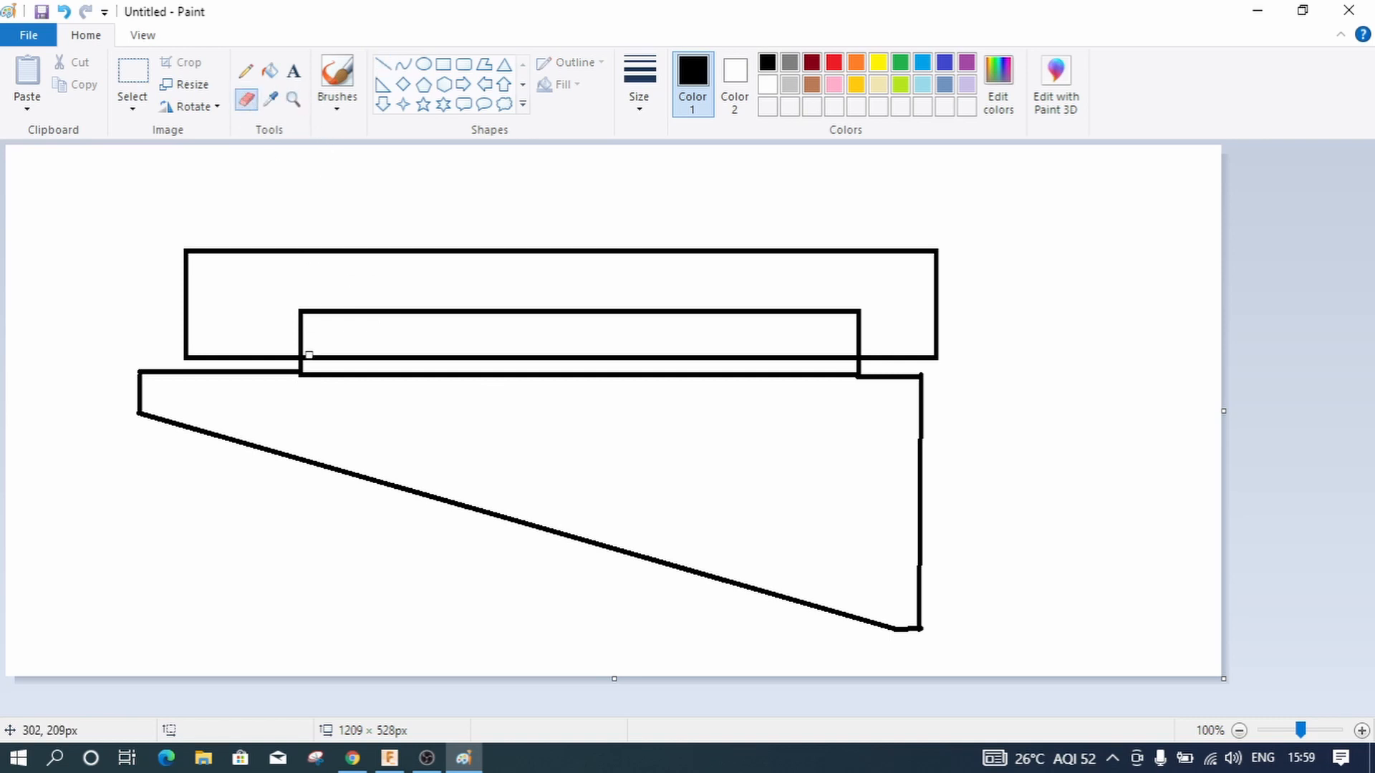
pyautogui.moveTo(318, 357); pyautogui.dragTo(827, 356)
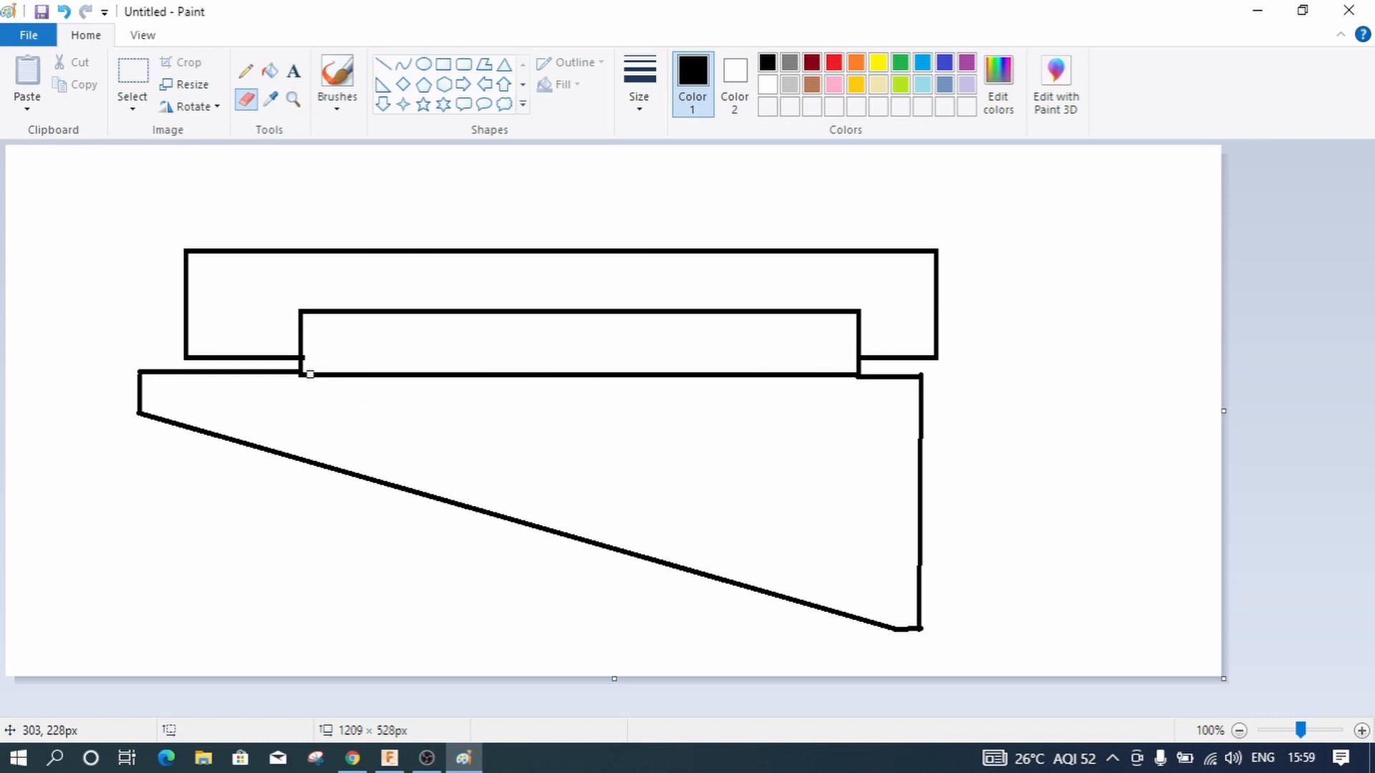
pyautogui.moveTo(309, 374); pyautogui.dragTo(816, 374)
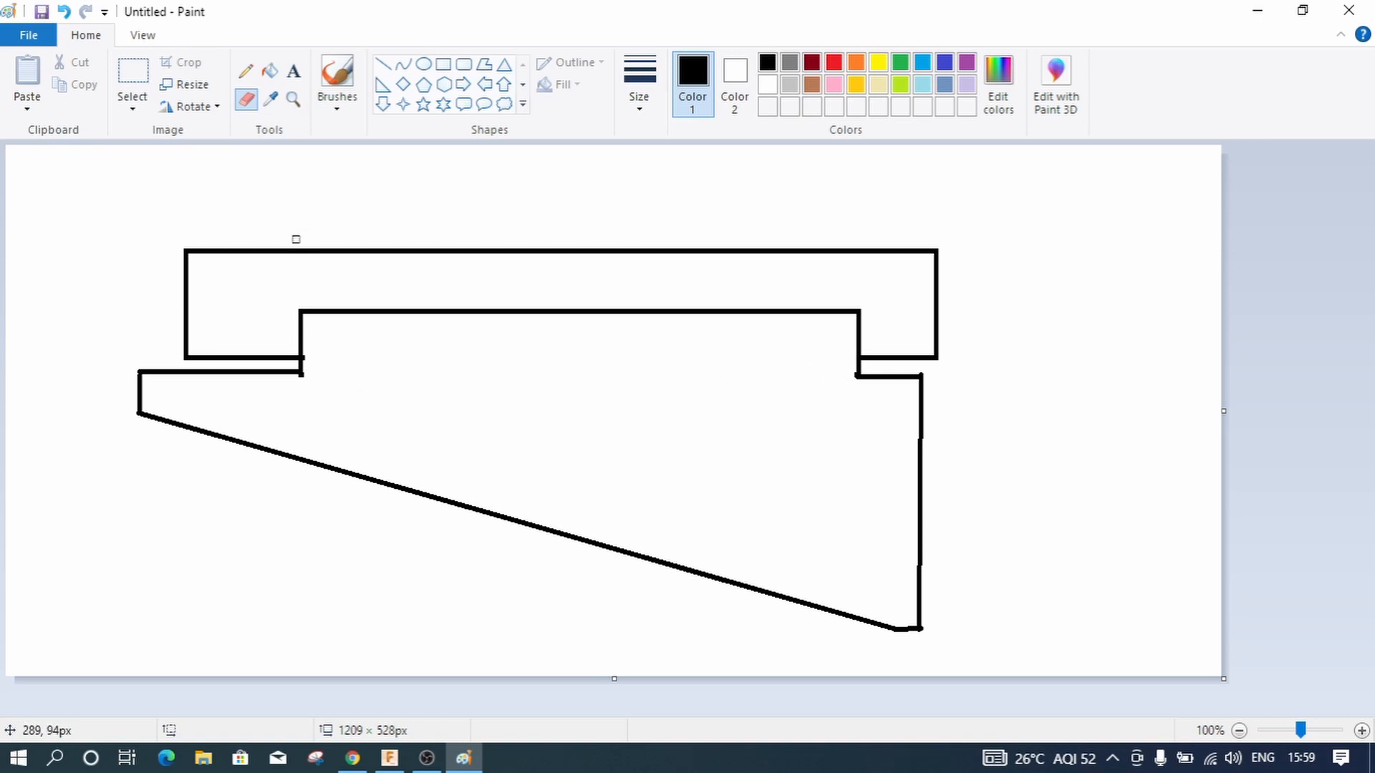
pyautogui.click(383, 64)
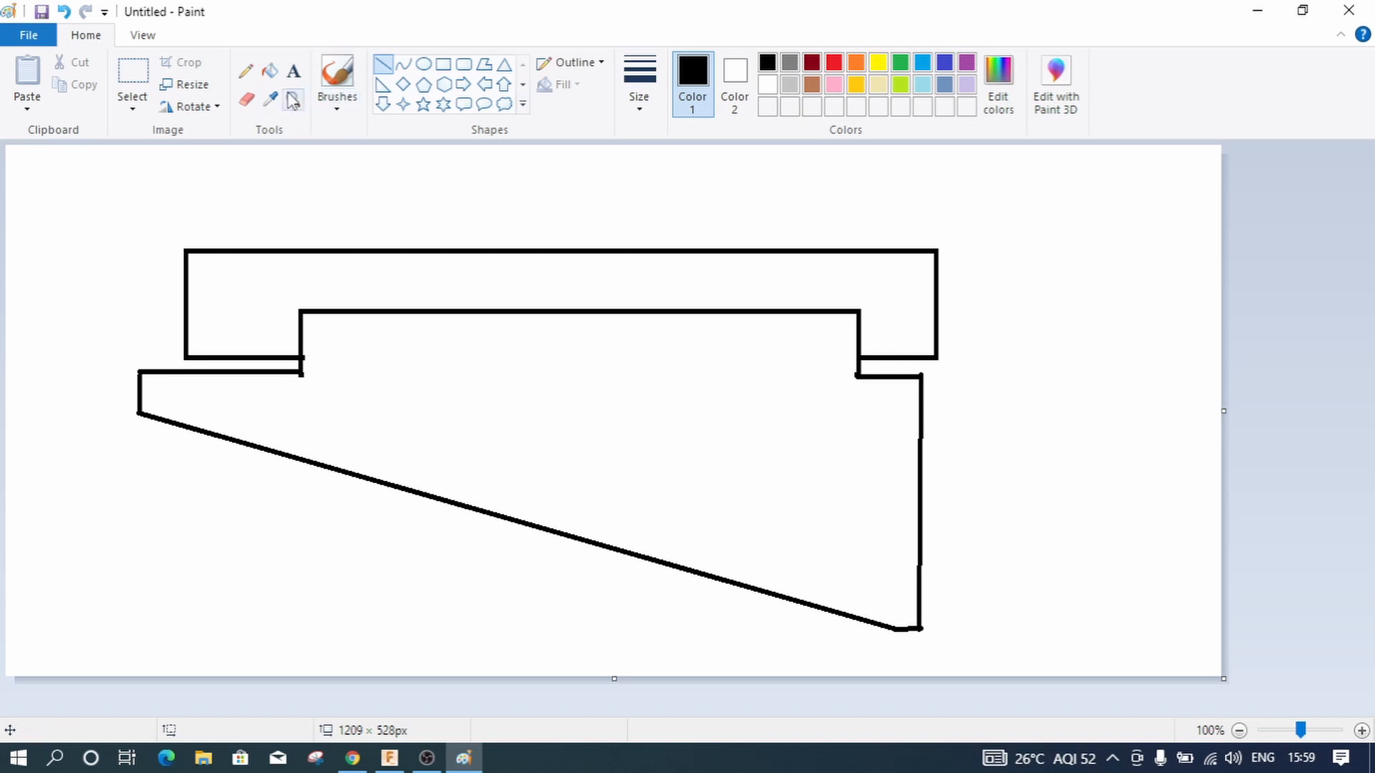
pyautogui.click(247, 100)
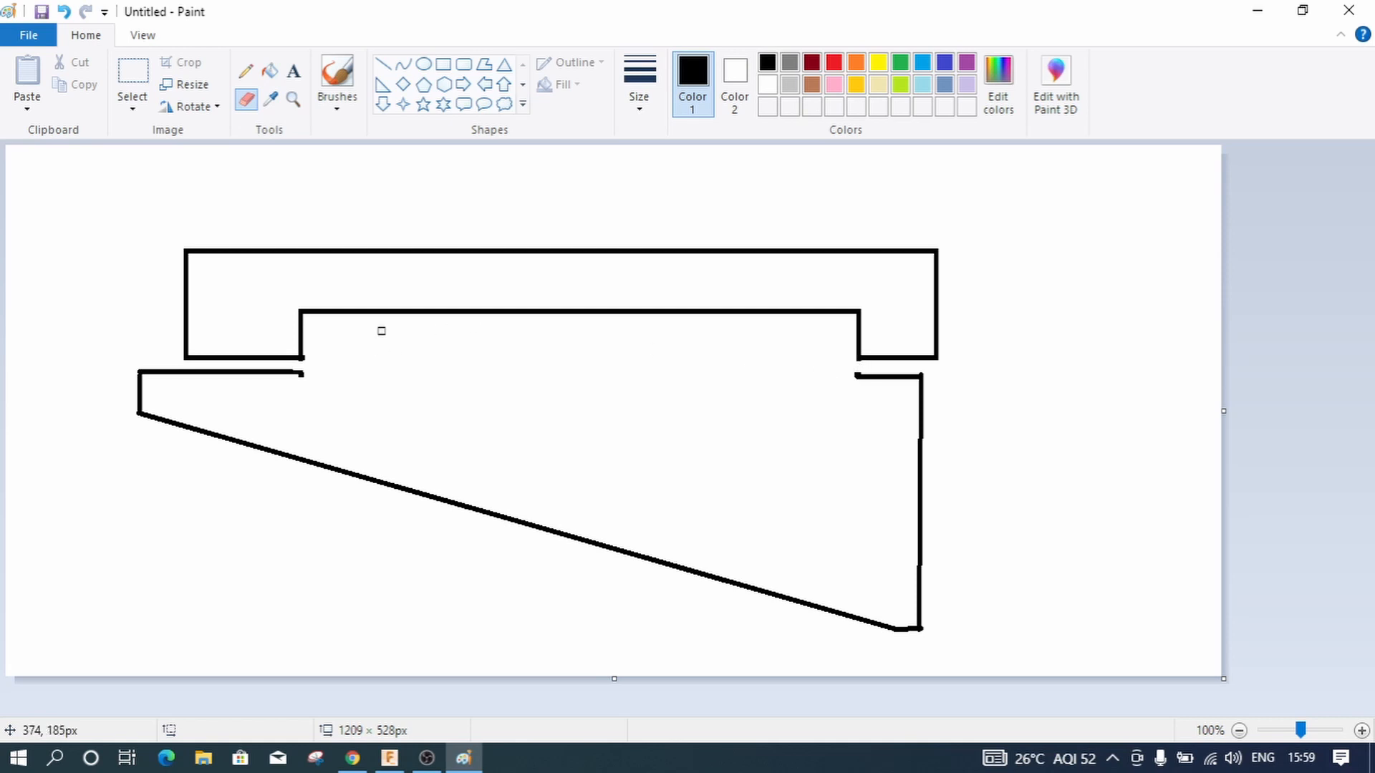
# Step: Draw the wedge's raised top outline with straight lines, fitting inside the upper part's notch with a narrow gap all round
pyautogui.click(382, 64)
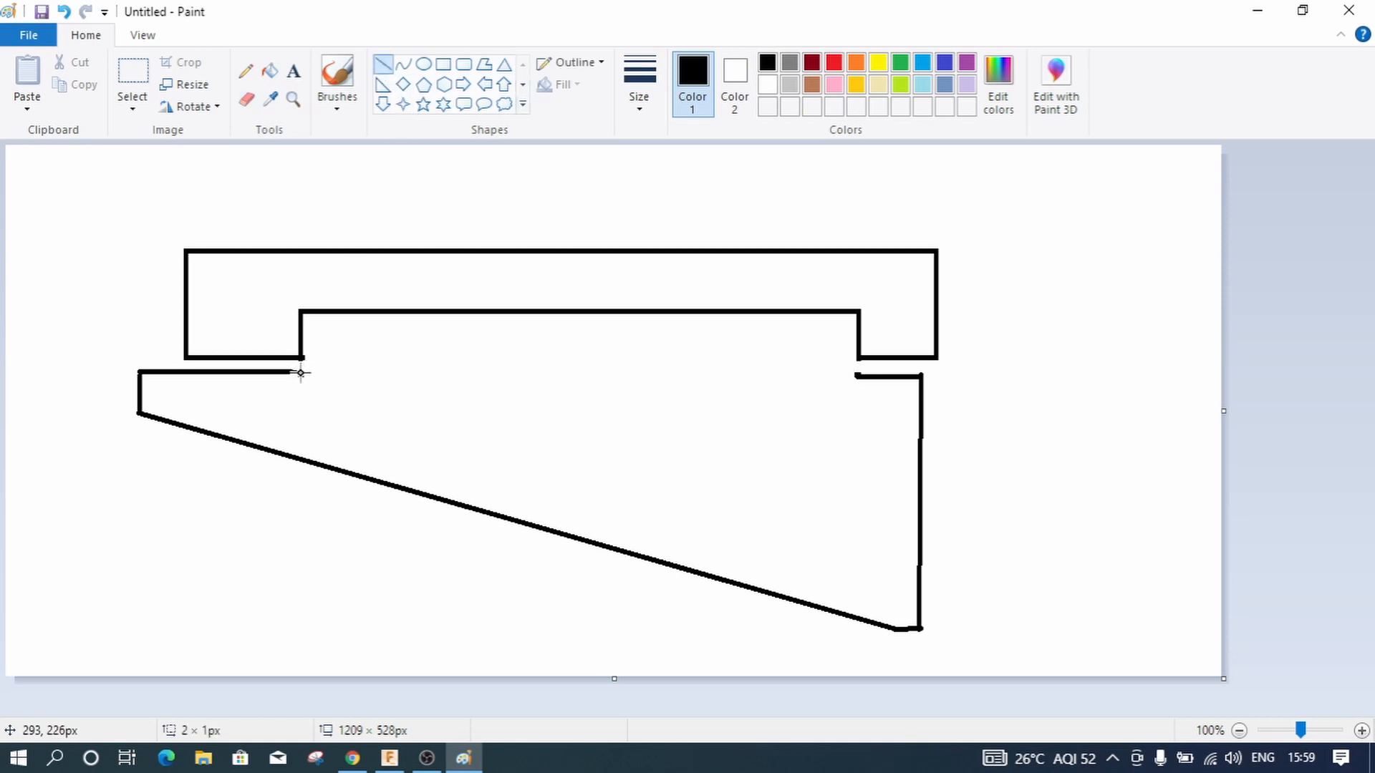
pyautogui.moveTo(300, 373)
pyautogui.mouseDown()
pyautogui.moveTo(307, 353)
pyautogui.moveTo(316, 371)
pyautogui.moveTo(318, 320)
pyautogui.moveTo(845, 321)
pyautogui.moveTo(846, 377)
pyautogui.moveTo(858, 376)
pyautogui.mouseUp()
pyautogui.click(837, 427)
pyautogui.click(834, 415)
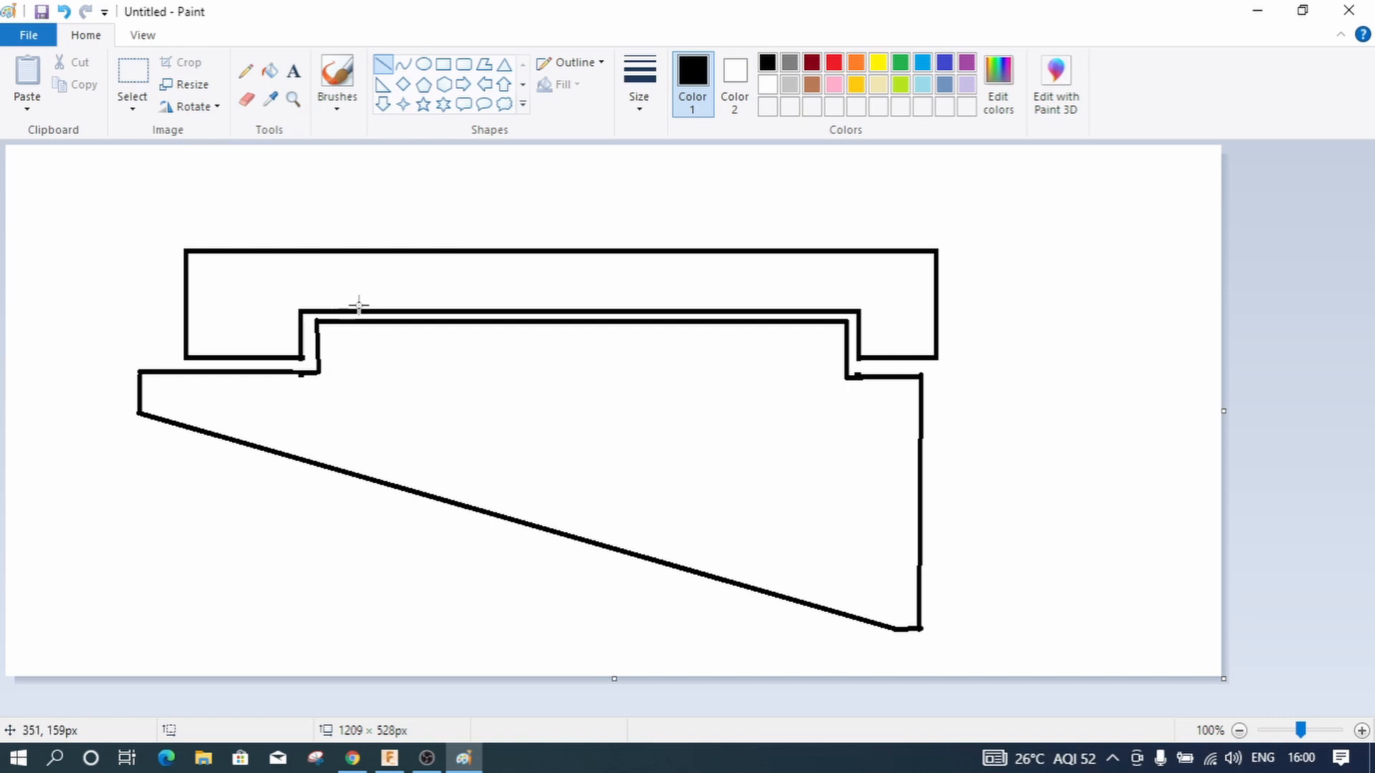
# Step: Label the notched upper part "Hole" and the raised lower part "Shaft", centring the Shaft label beneath the notch
pyautogui.click(293, 71)
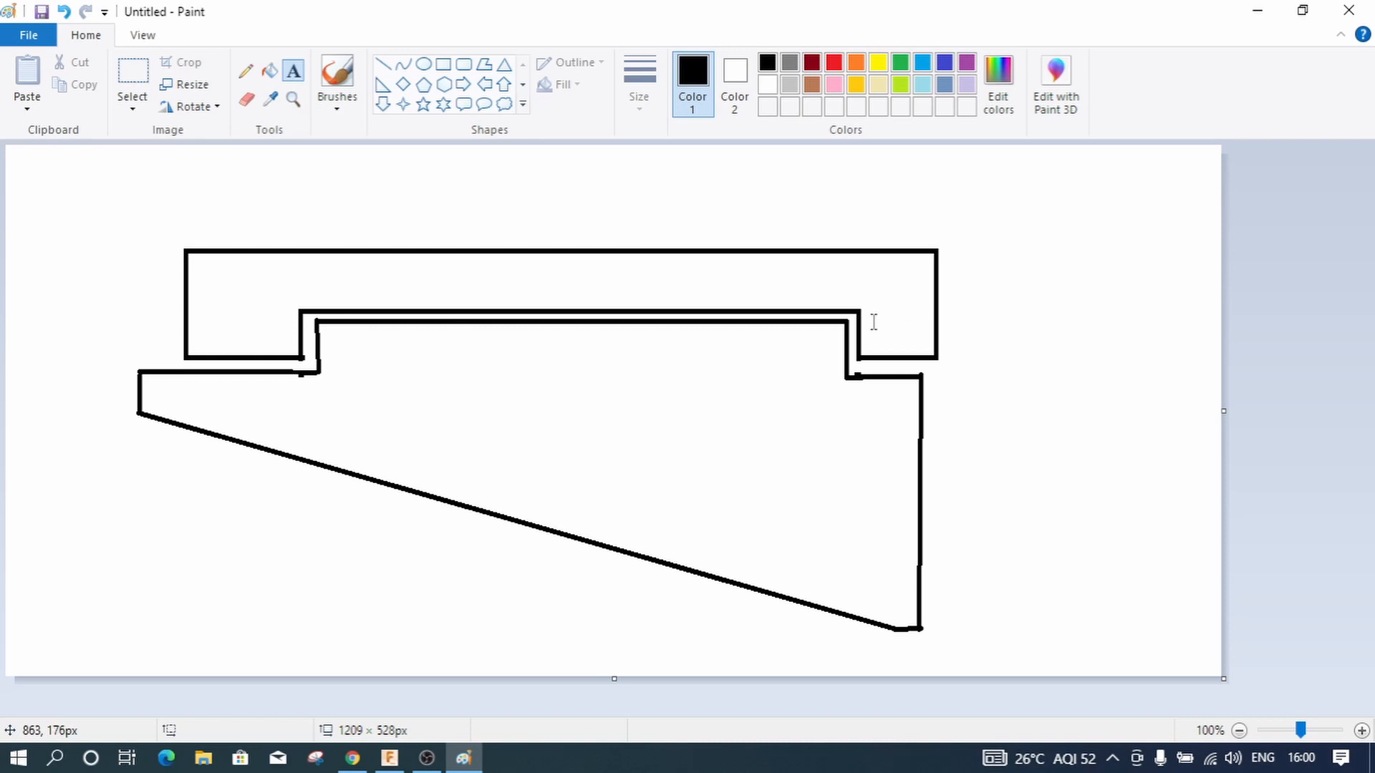
pyautogui.click(868, 299)
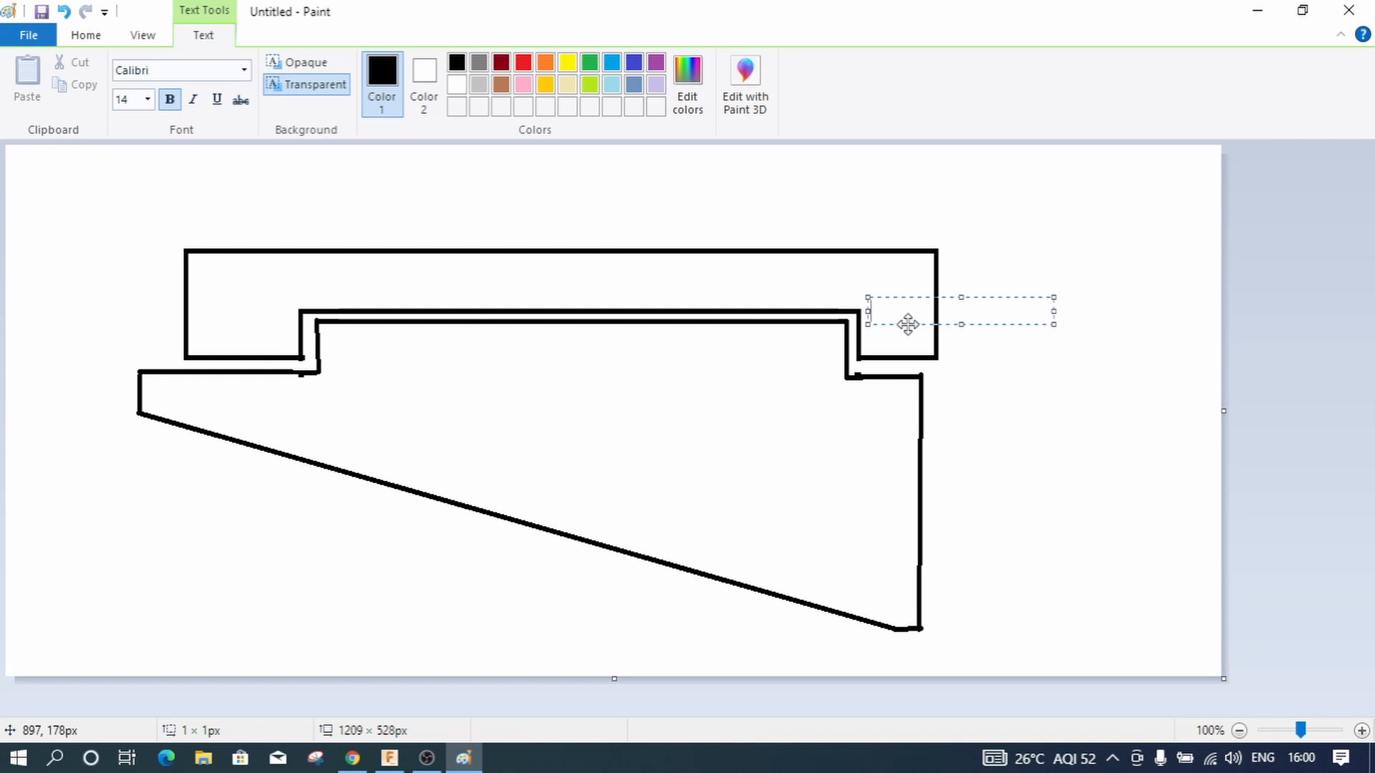
pyautogui.write('Hole')
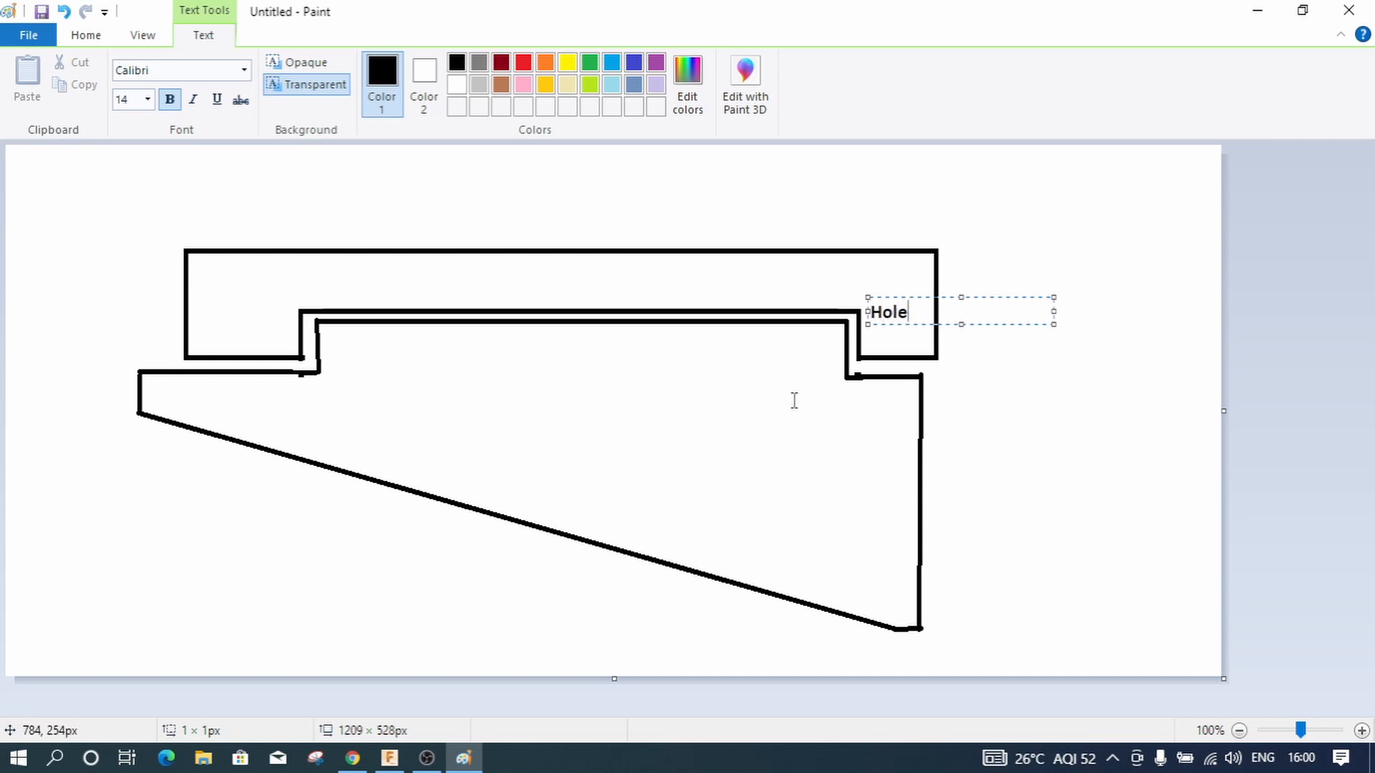
pyautogui.click(792, 392)
pyautogui.click(418, 334)
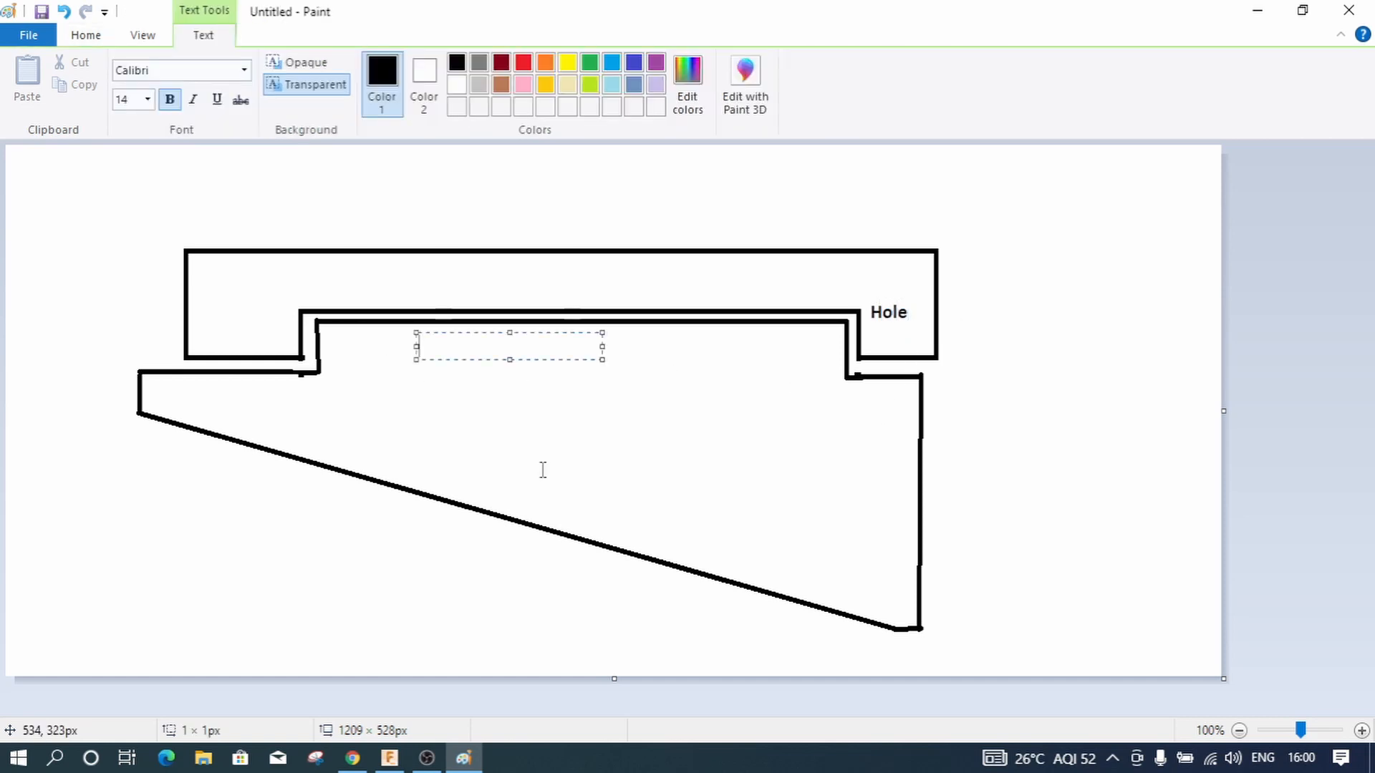
pyautogui.write('Shaft')
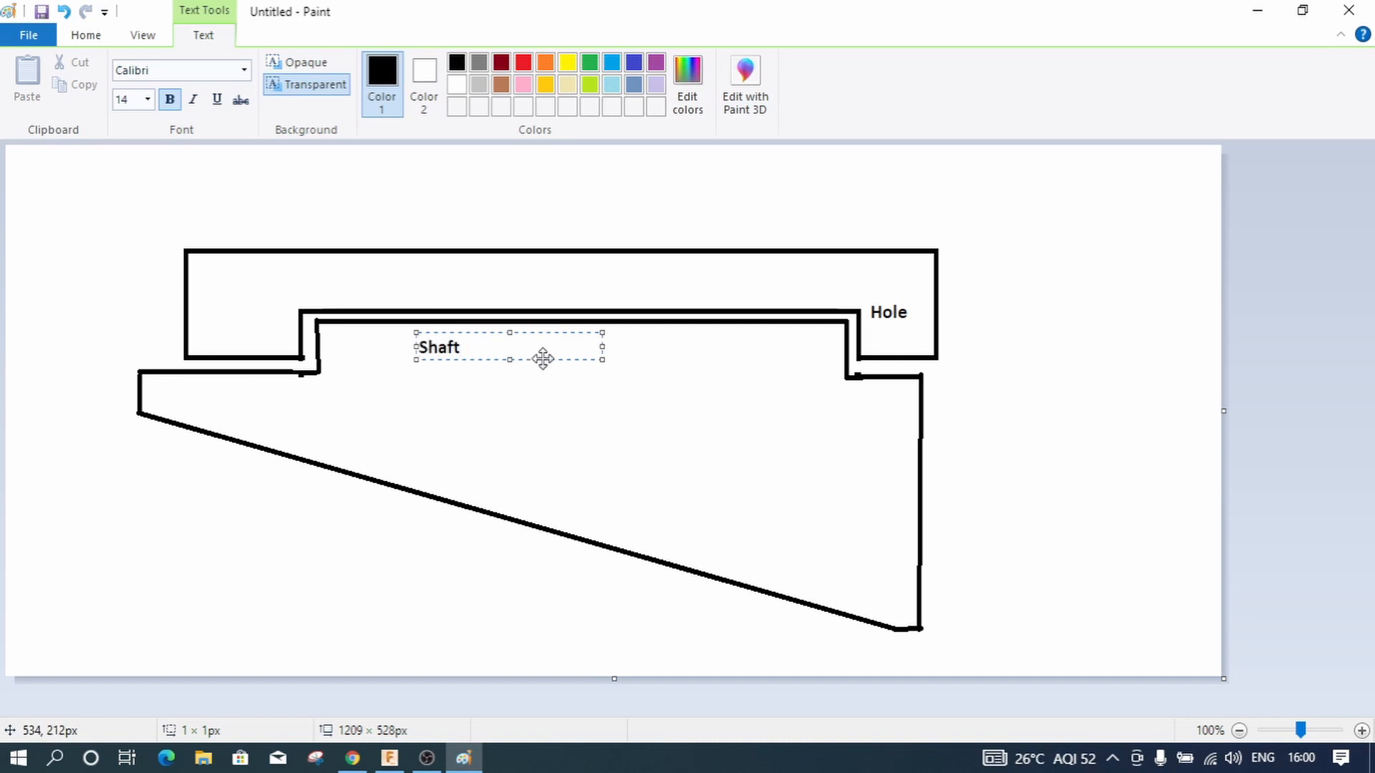
pyautogui.moveTo(543, 358); pyautogui.dragTo(646, 356)
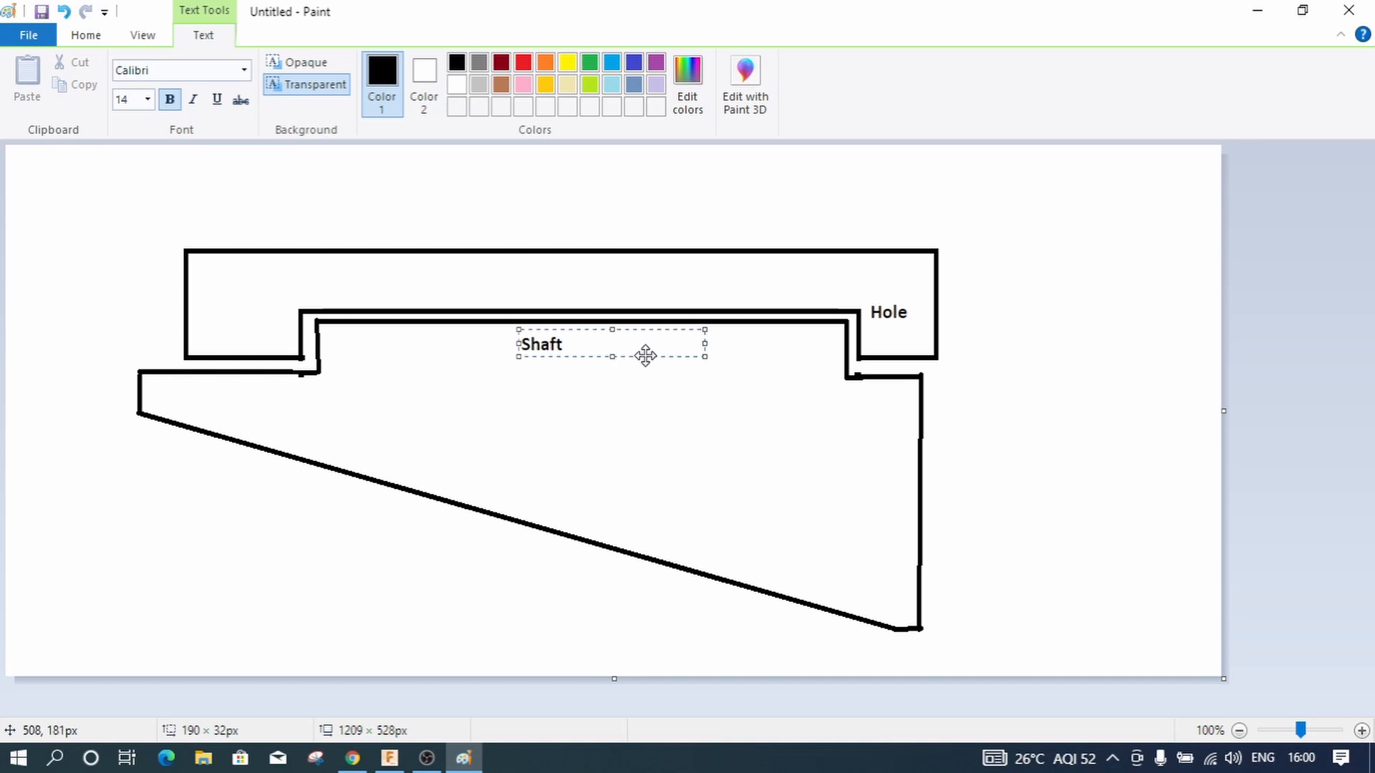
pyautogui.click(699, 426)
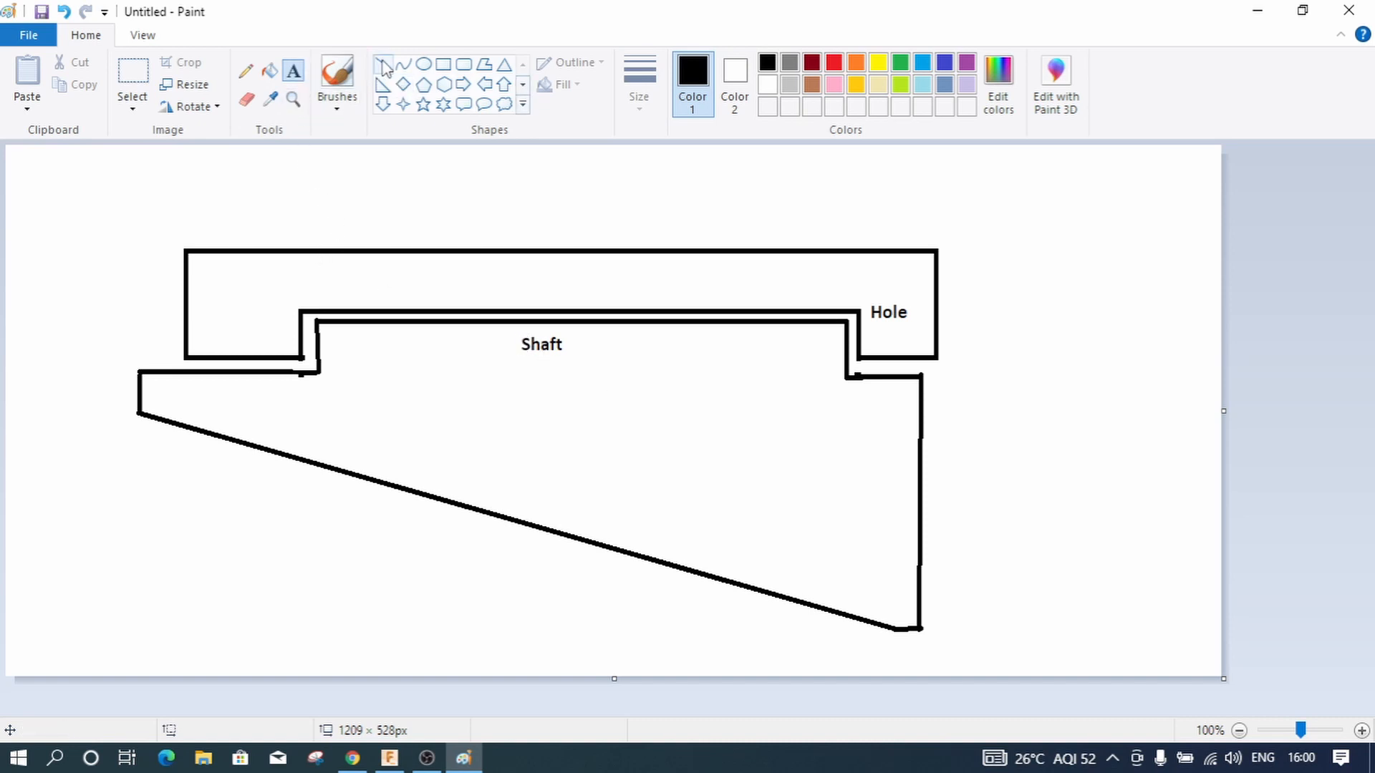
# Step: Draw opposing pencil arrows marking the gap between the two parts, horizontally at the left side and vertically along the top
pyautogui.click(246, 71)
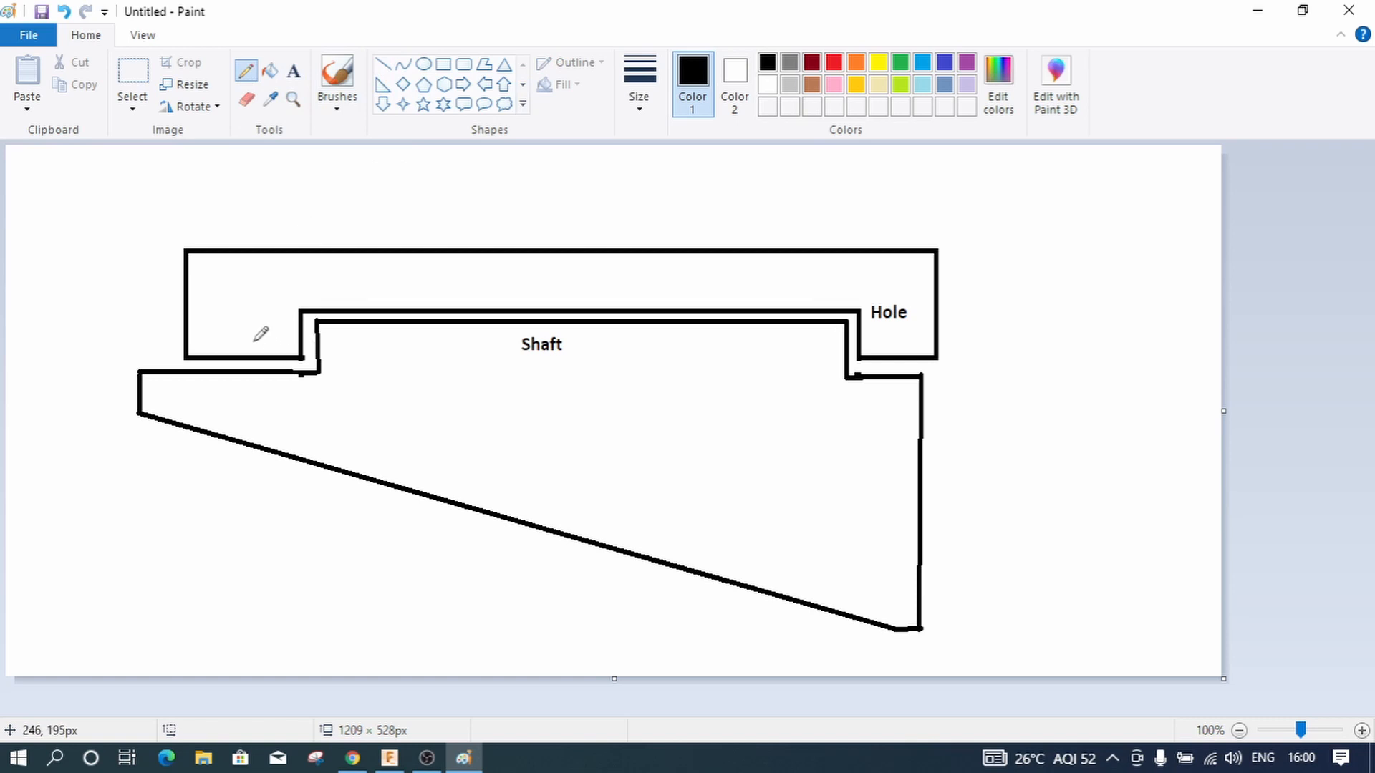
pyautogui.moveTo(247, 340)
pyautogui.mouseDown()
pyautogui.moveTo(281, 340)
pyautogui.moveTo(276, 380)
pyautogui.mouseUp()
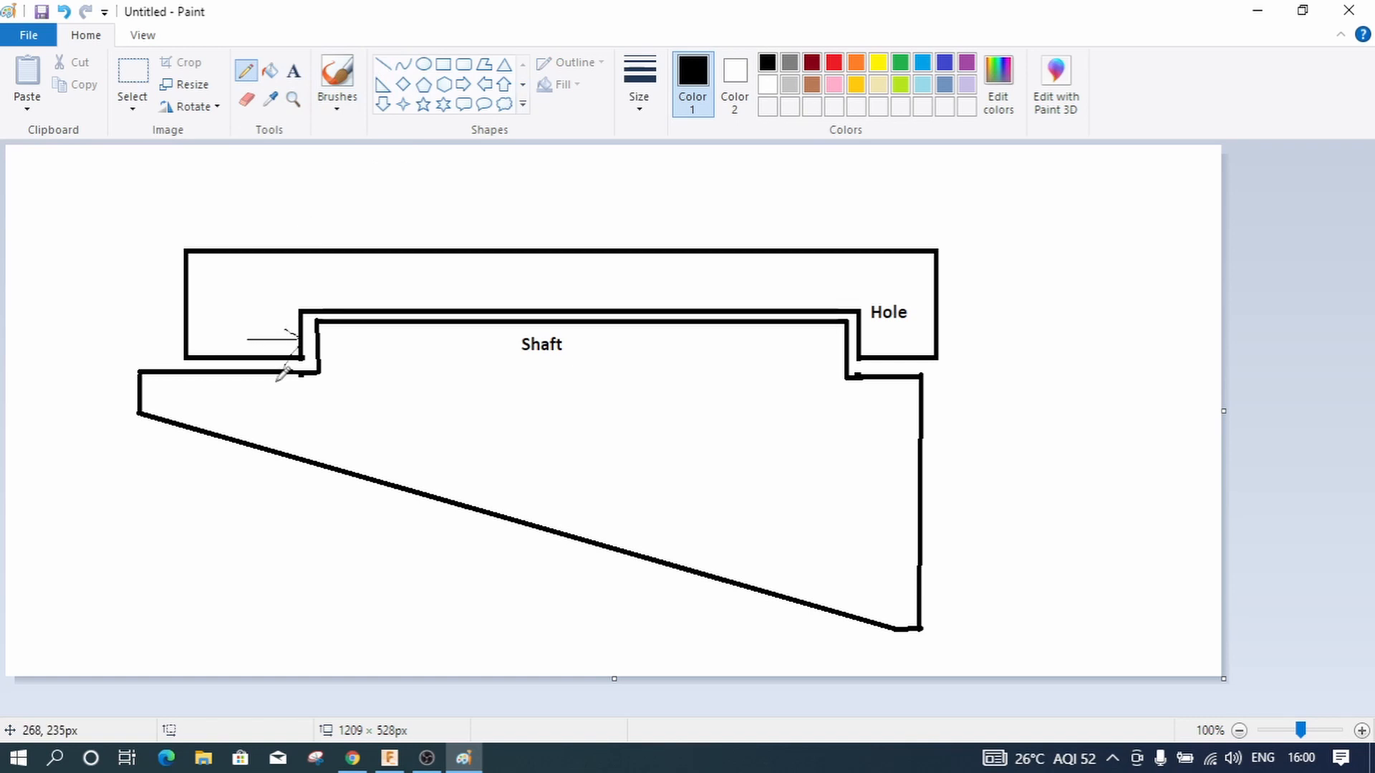
pyautogui.moveTo(322, 333)
pyautogui.mouseDown()
pyautogui.moveTo(345, 359)
pyautogui.moveTo(402, 343)
pyautogui.mouseUp()
pyautogui.moveTo(640, 267)
pyautogui.mouseDown()
pyautogui.moveTo(656, 353)
pyautogui.moveTo(647, 449)
pyautogui.mouseUp()
# Step: Add the text label "clearance" beside the vertical arrows at the top gap
pyautogui.click(293, 71)
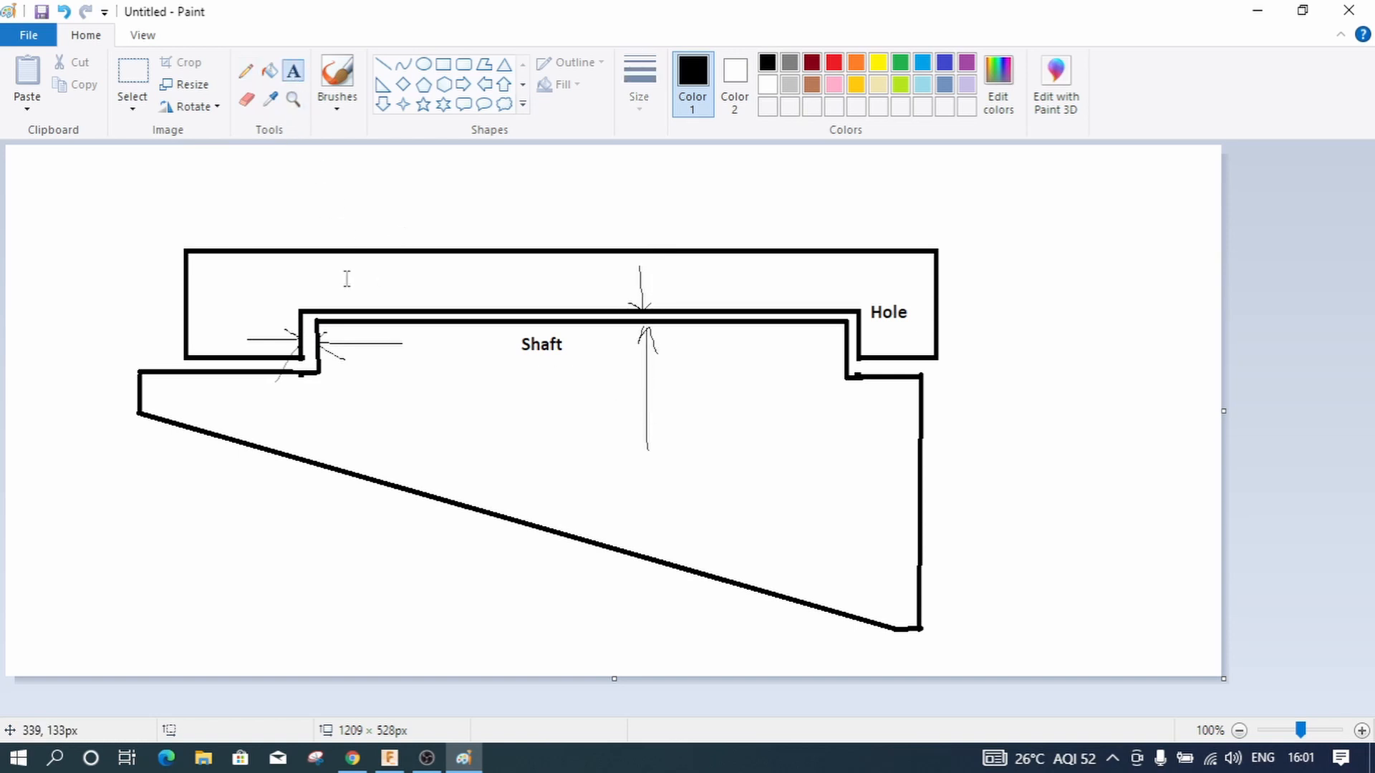
pyautogui.click(653, 284)
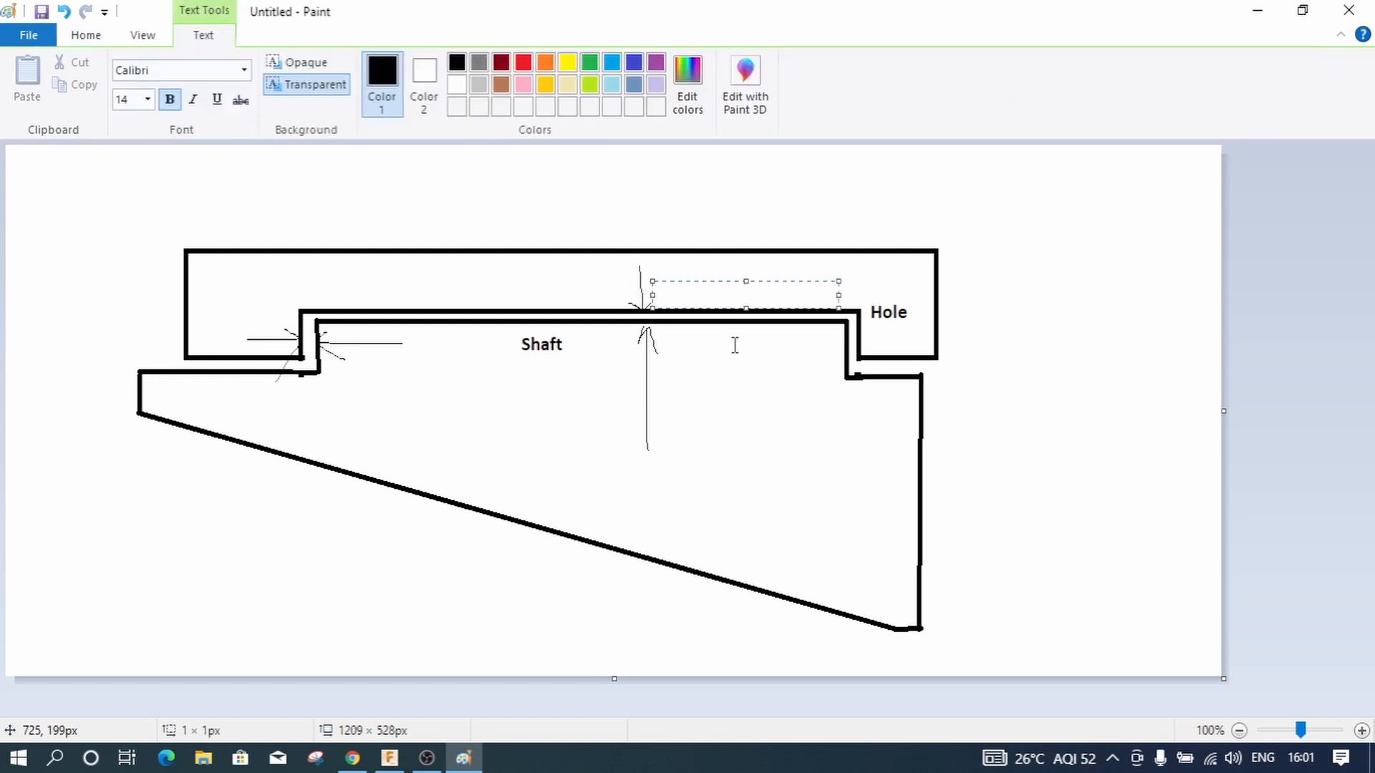
pyautogui.write('clearance')
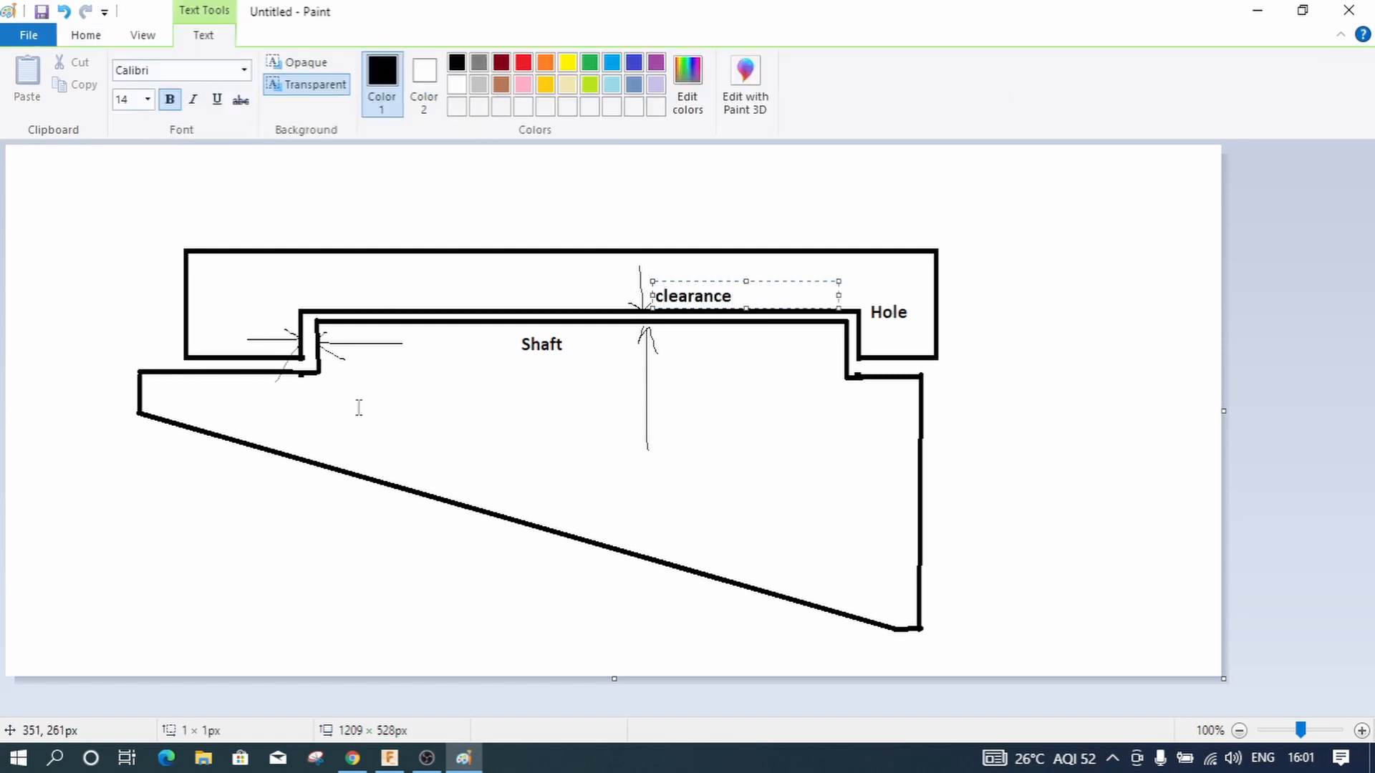
pyautogui.click(211, 328)
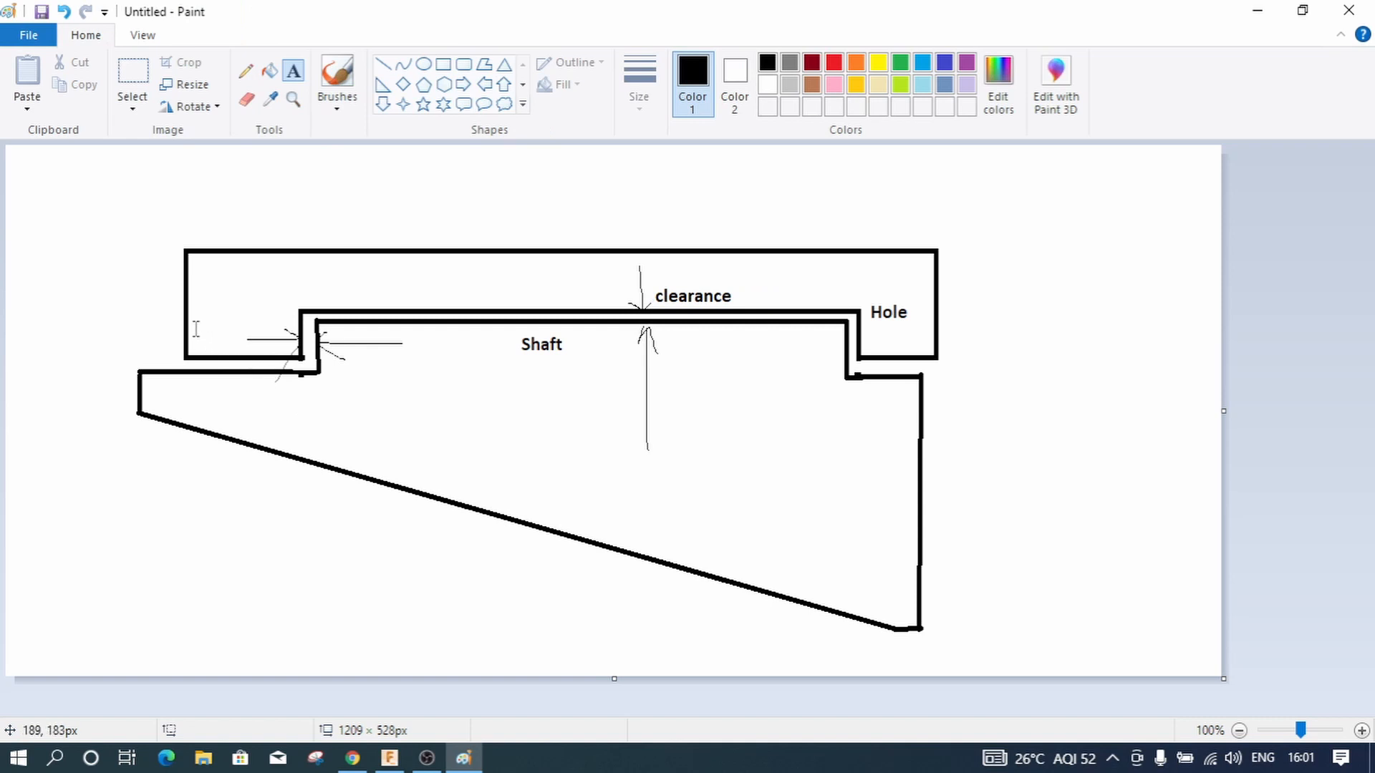
# Step: Add a second "clearance" label above the horizontal arrow at the left gap and shift it slightly toward the gap
pyautogui.click(194, 313)
pyautogui.write('cleran')
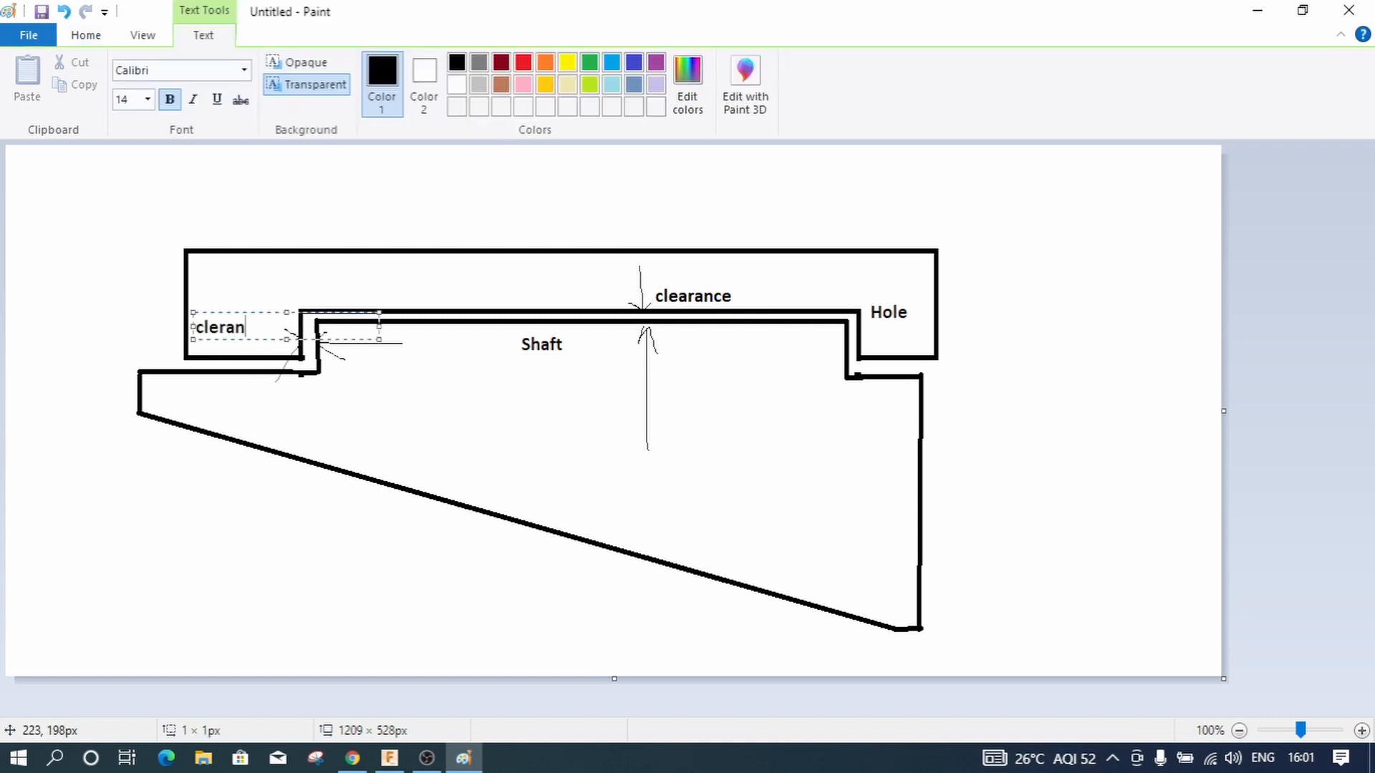
pyautogui.write('ce')
pyautogui.click(220, 328)
pyautogui.write('a')
pyautogui.moveTo(261, 311); pyautogui.dragTo(272, 310)
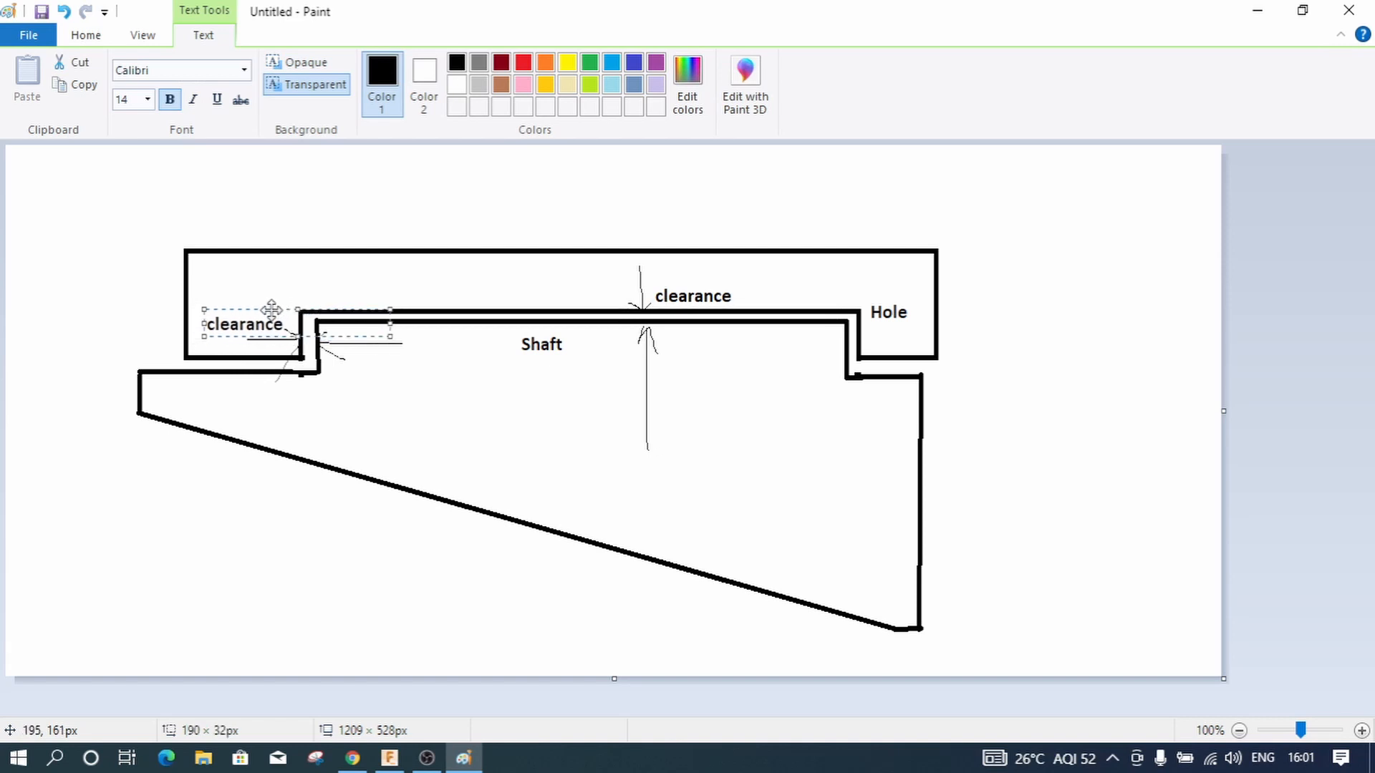
# Step: Add the note "Moving Parts = > Lubricants" beside the Hole part, fitted on one line and shifted slightly clear of the drawing
pyautogui.click(1043, 309)
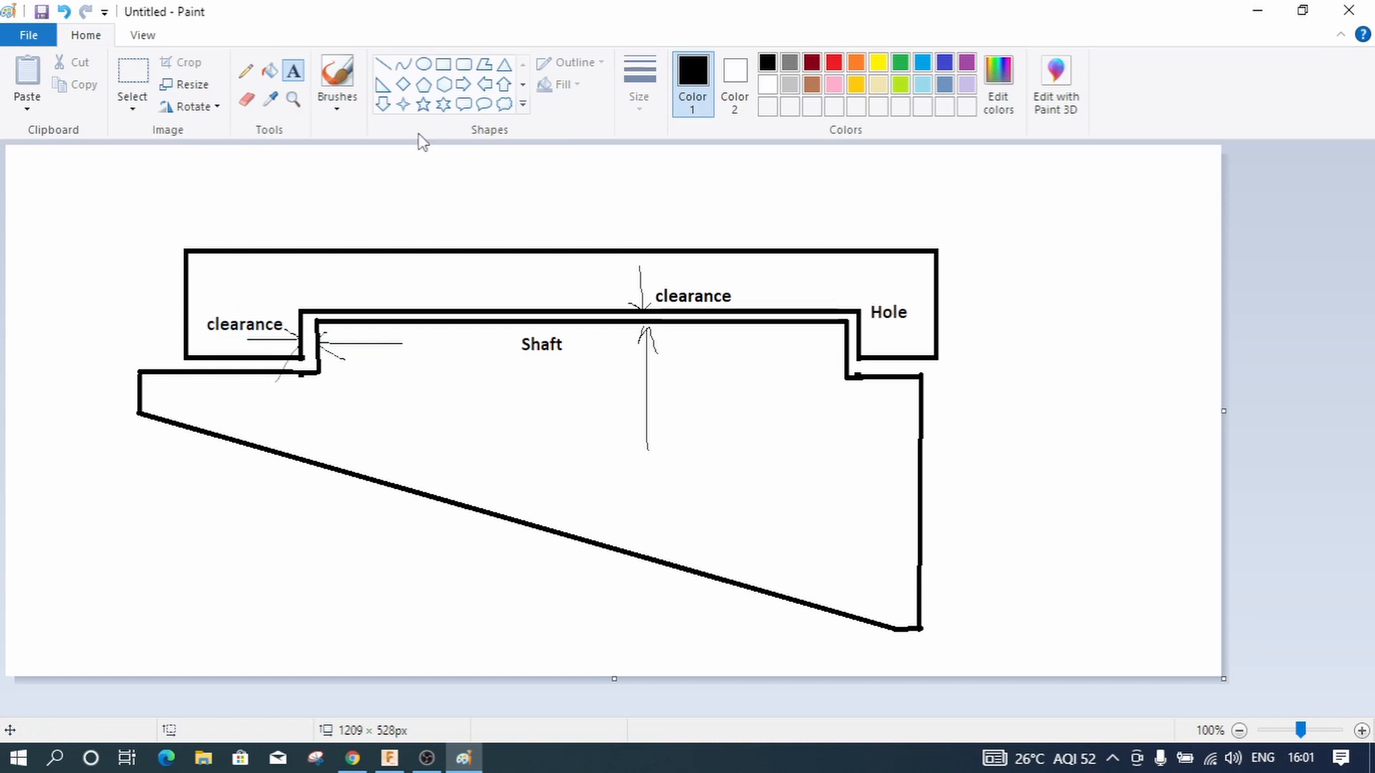
pyautogui.click(992, 256)
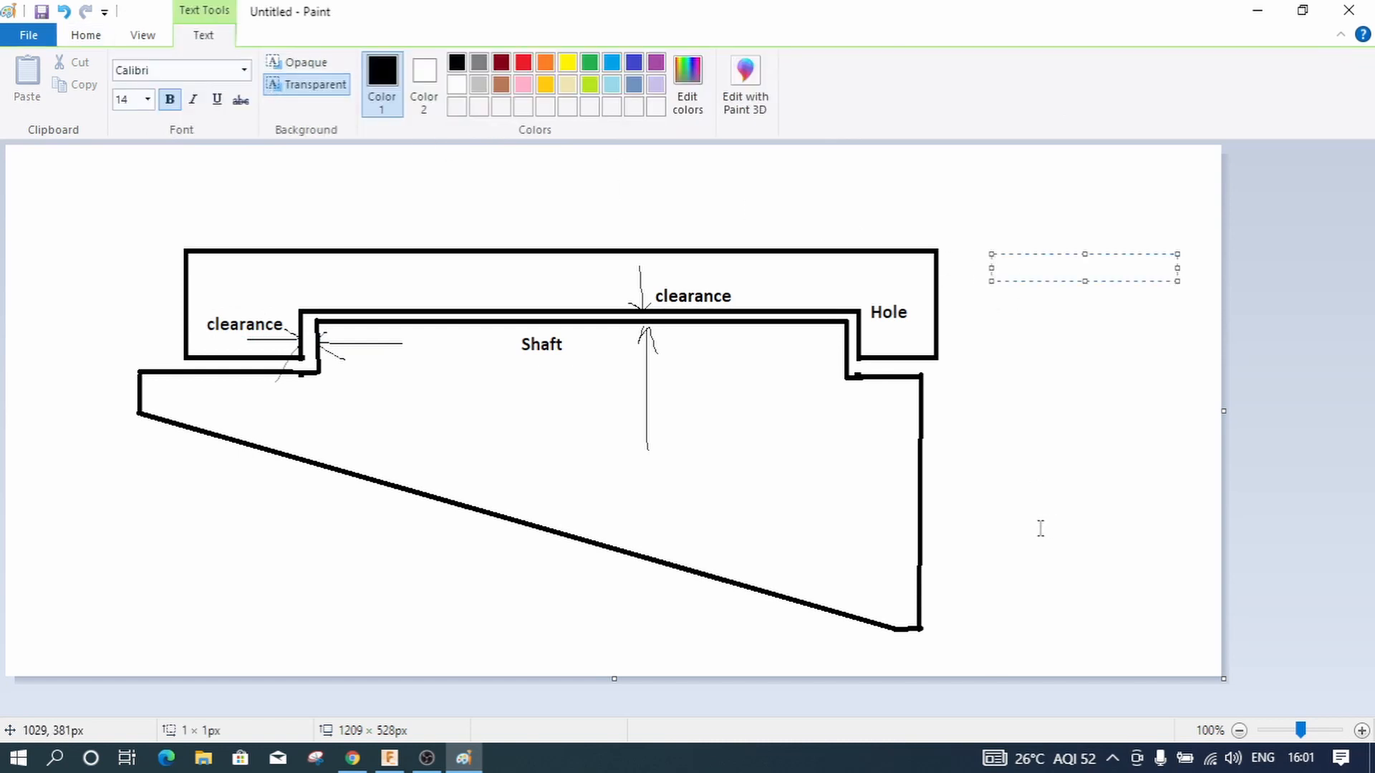
pyautogui.write('Moving Parts = >')
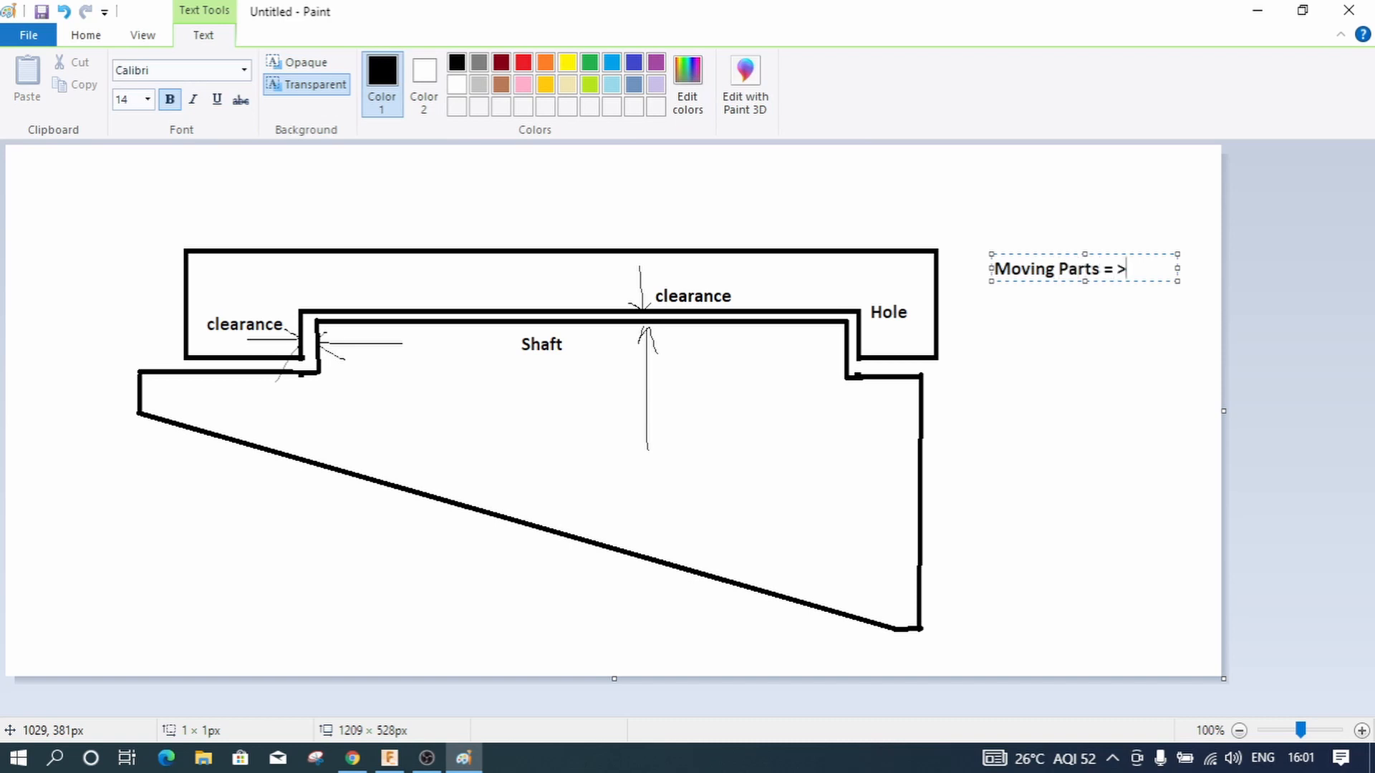
pyautogui.write(' Li')
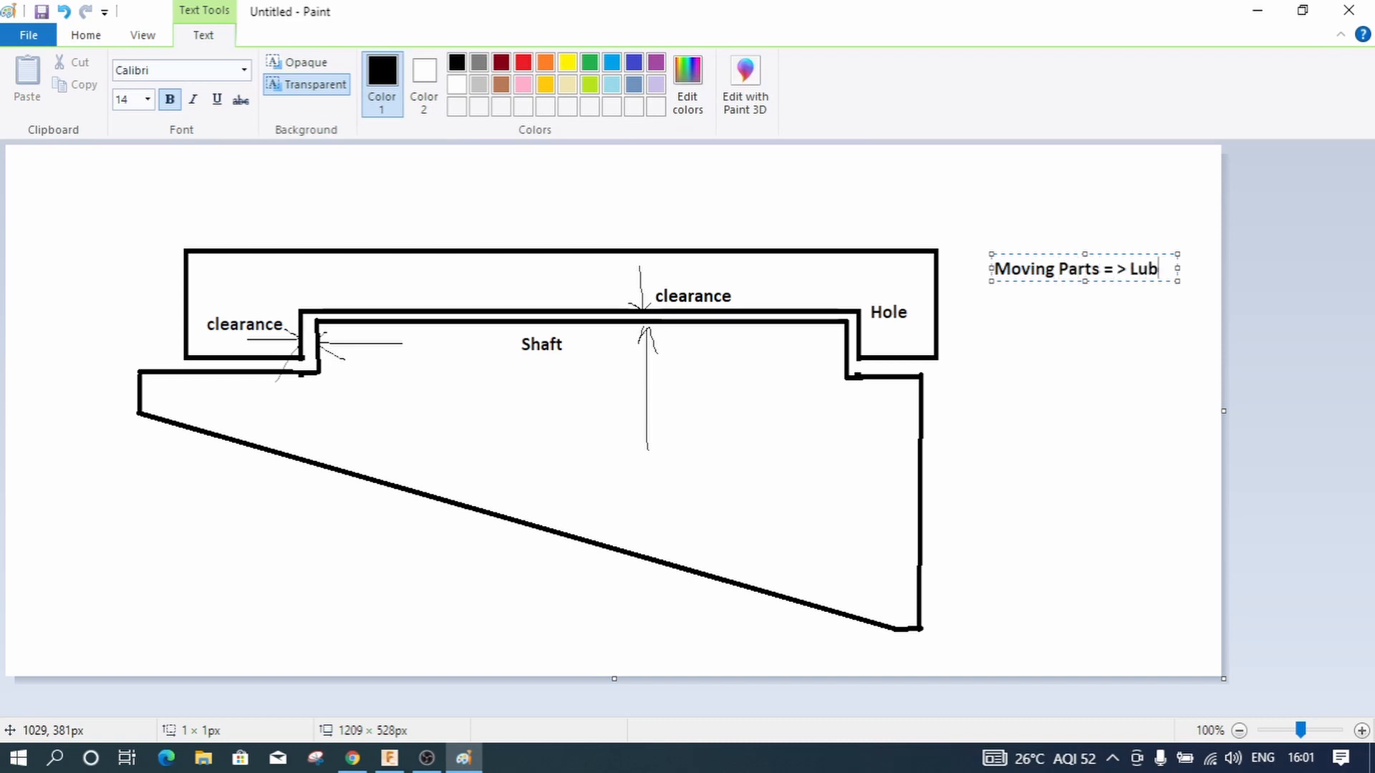
pyautogui.write('bricants')
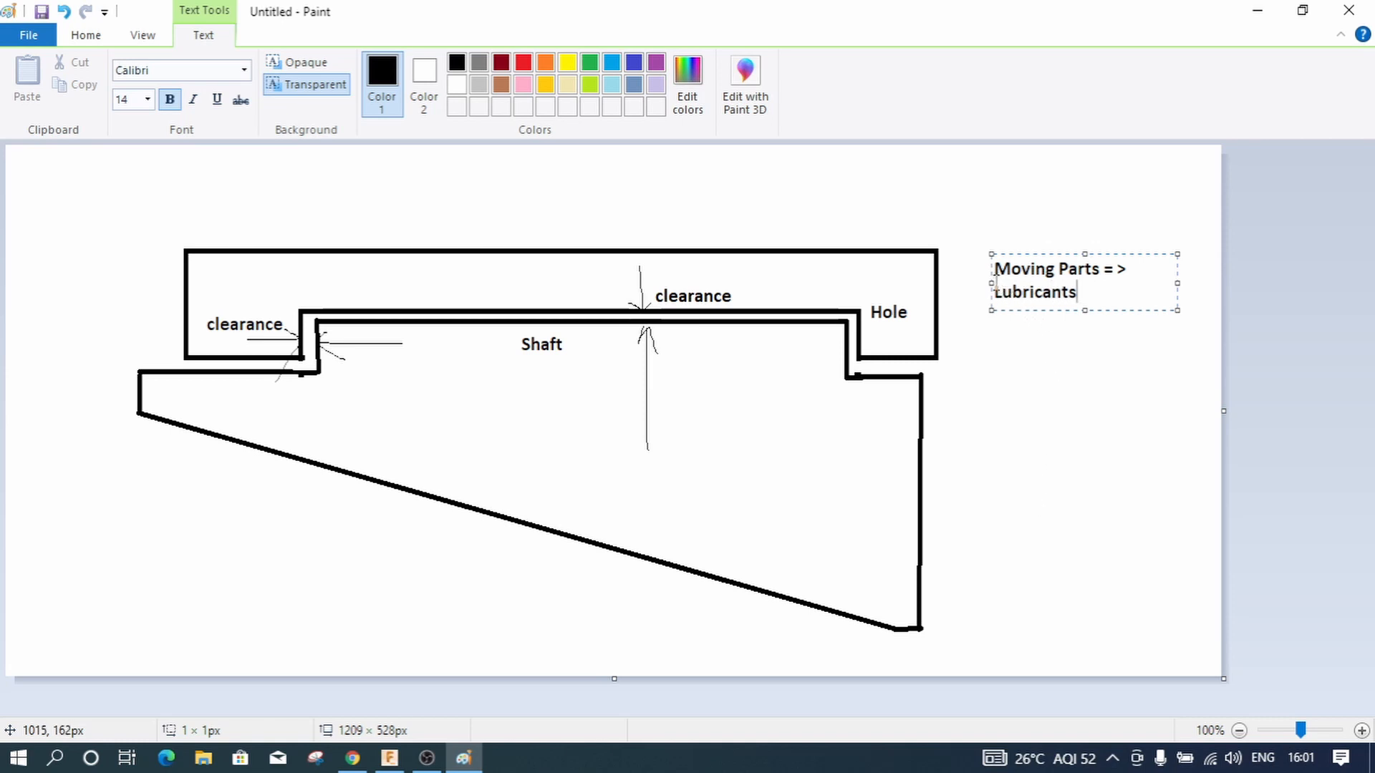
pyautogui.moveTo(992, 283); pyautogui.dragTo(945, 282)
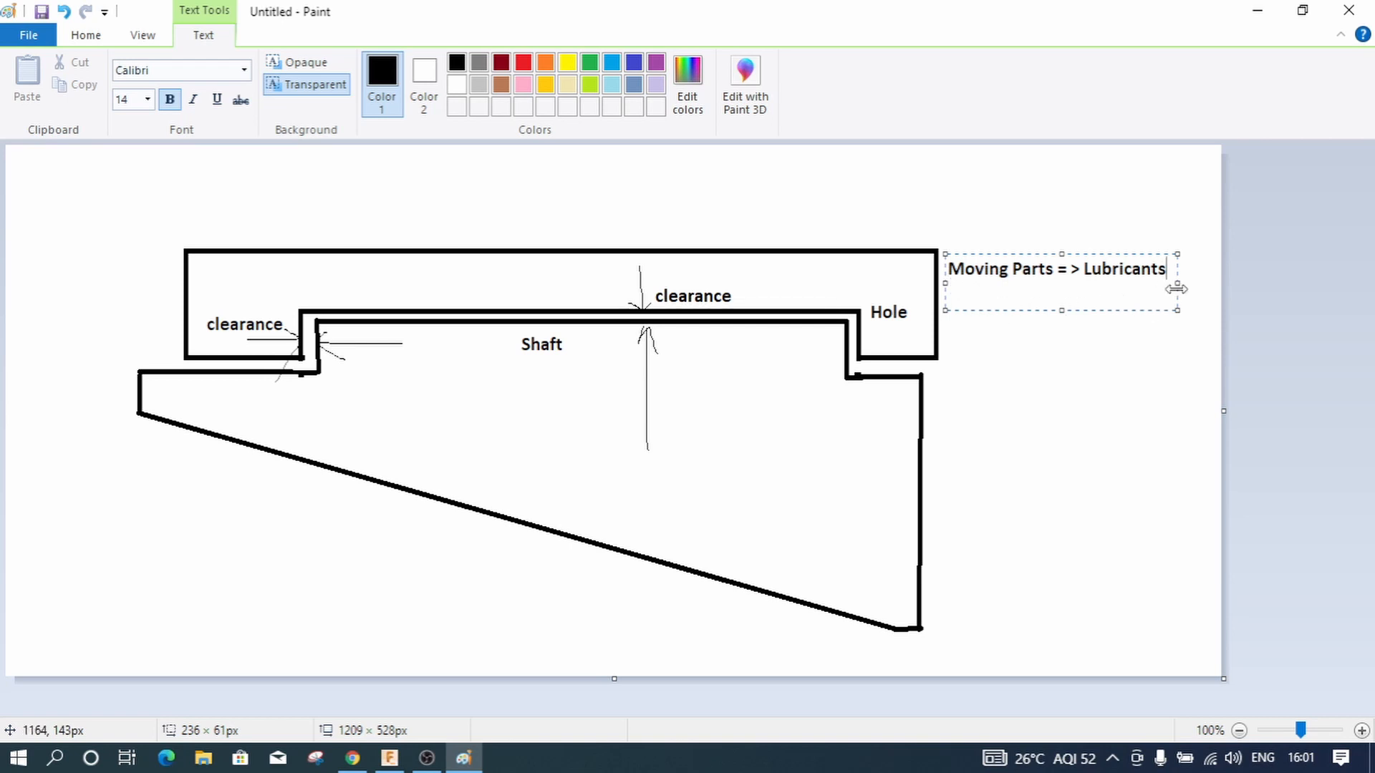
pyautogui.moveTo(1156, 308); pyautogui.dragTo(1174, 322)
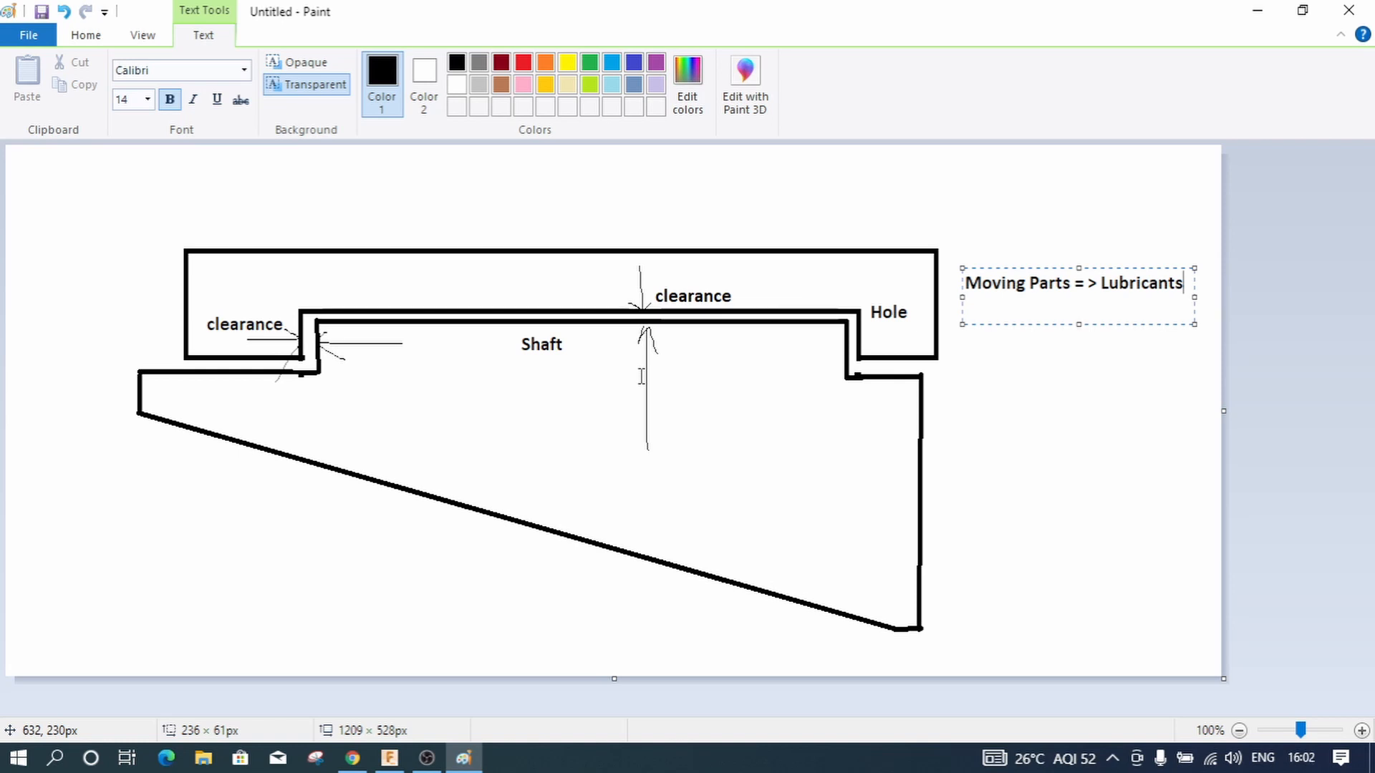
pyautogui.click(1022, 390)
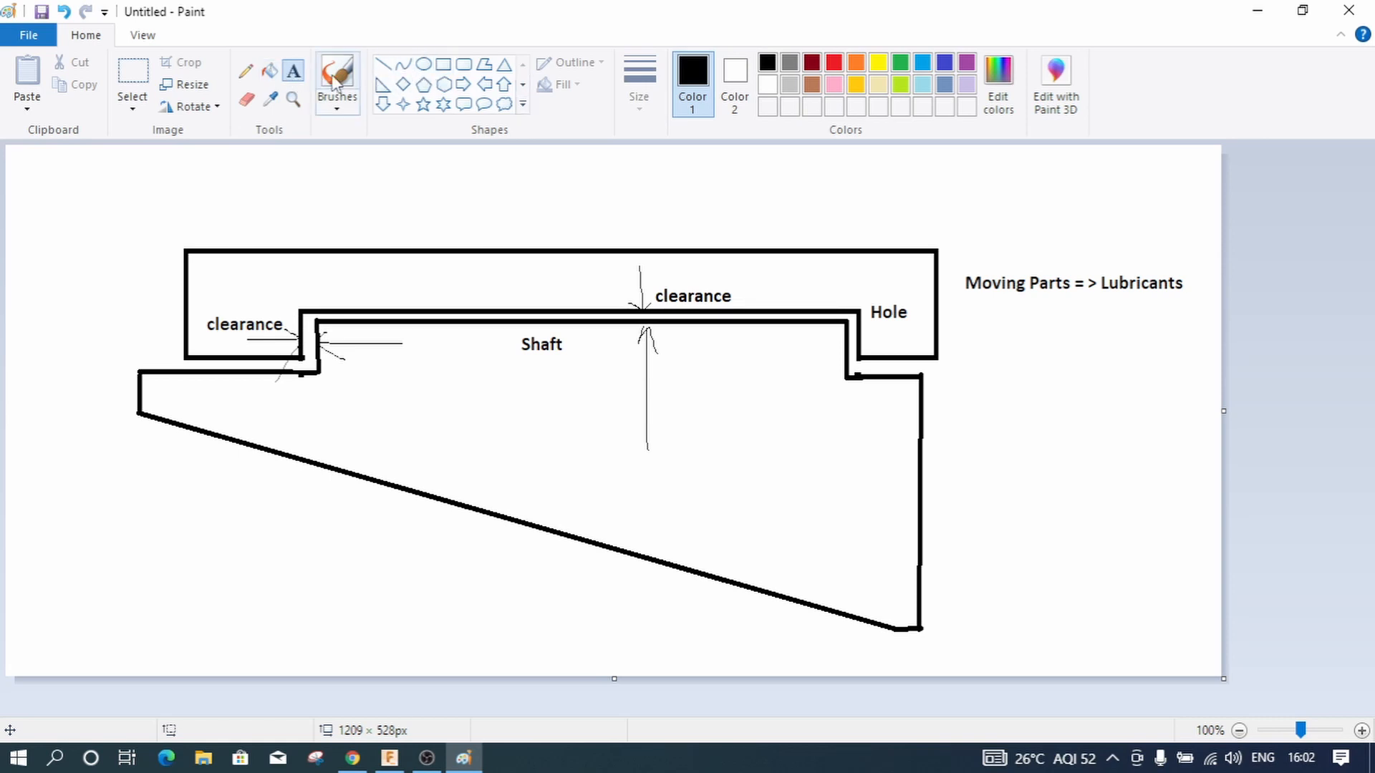
# Step: Sketch in pencil a small slotted part above a block with a tapered peg, with opposing arrows marking the slot and peg widths
pyautogui.click(246, 71)
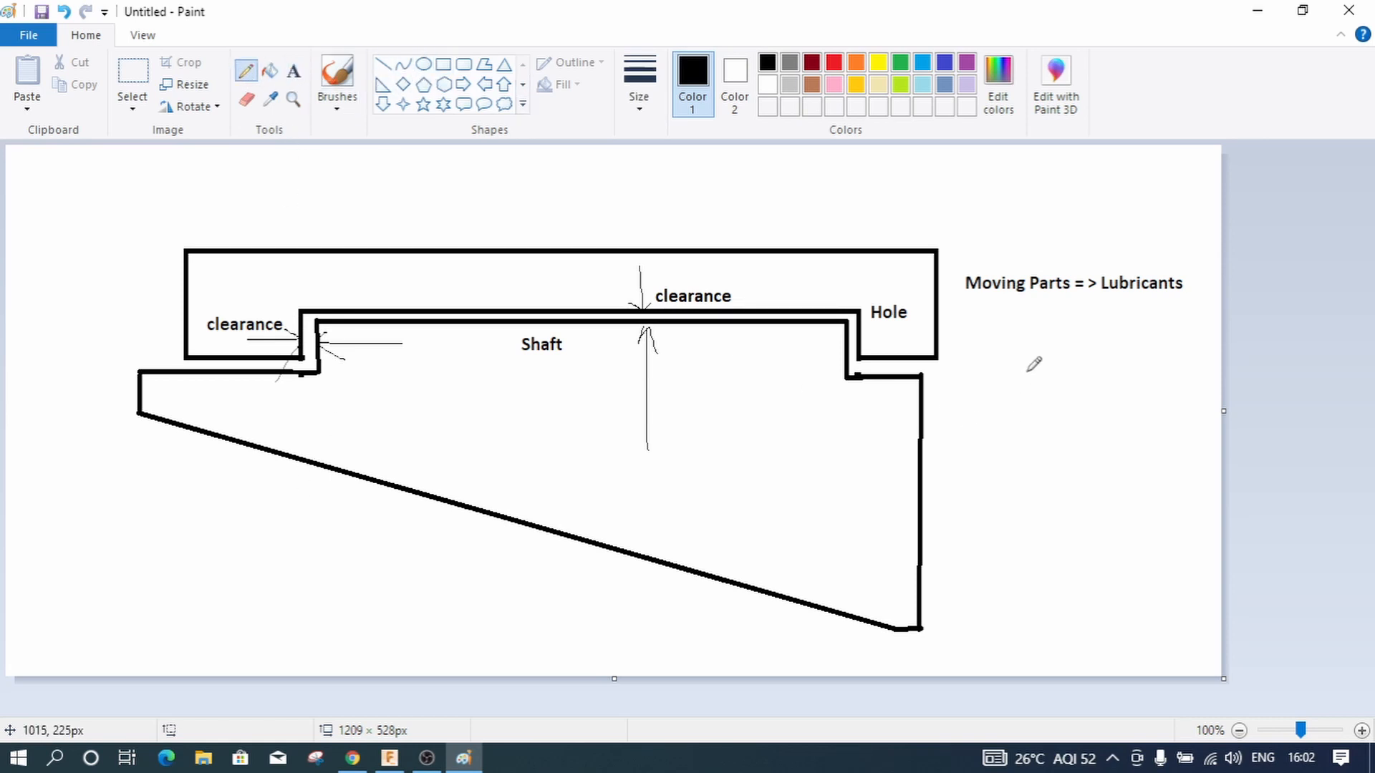
pyautogui.moveTo(1028, 371)
pyautogui.mouseDown()
pyautogui.moveTo(1010, 449)
pyautogui.moveTo(951, 449)
pyautogui.moveTo(951, 497)
pyautogui.moveTo(1015, 497)
pyautogui.moveTo(1061, 476)
pyautogui.moveTo(1103, 497)
pyautogui.moveTo(1138, 493)
pyautogui.moveTo(1139, 439)
pyautogui.moveTo(1068, 439)
pyautogui.moveTo(1060, 372)
pyautogui.moveTo(1027, 371)
pyautogui.mouseUp()
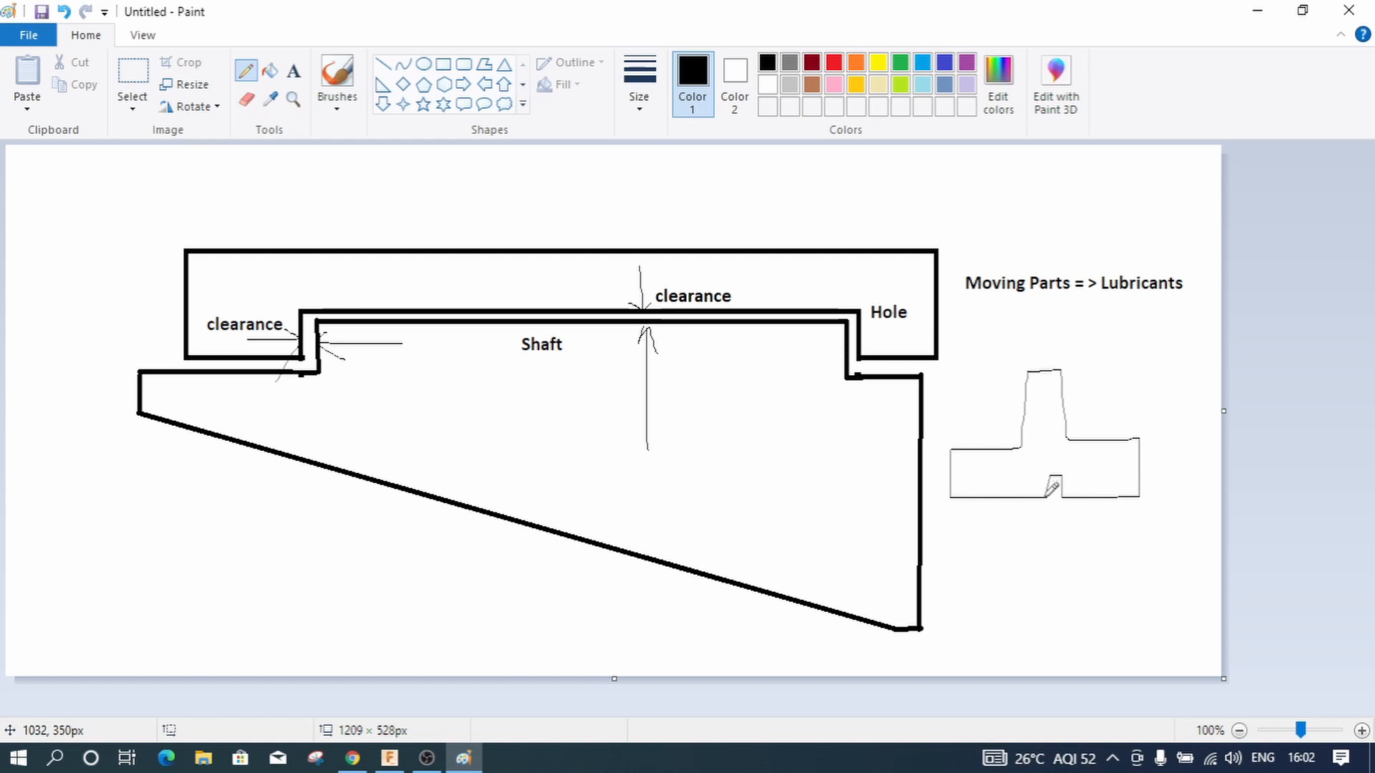
pyautogui.moveTo(1044, 510)
pyautogui.mouseDown()
pyautogui.moveTo(1019, 526)
pyautogui.moveTo(1023, 570)
pyautogui.moveTo(1031, 592)
pyautogui.moveTo(1072, 592)
pyautogui.mouseUp()
pyautogui.moveTo(1044, 508)
pyautogui.mouseDown()
pyautogui.moveTo(1086, 526)
pyautogui.moveTo(1080, 594)
pyautogui.mouseUp()
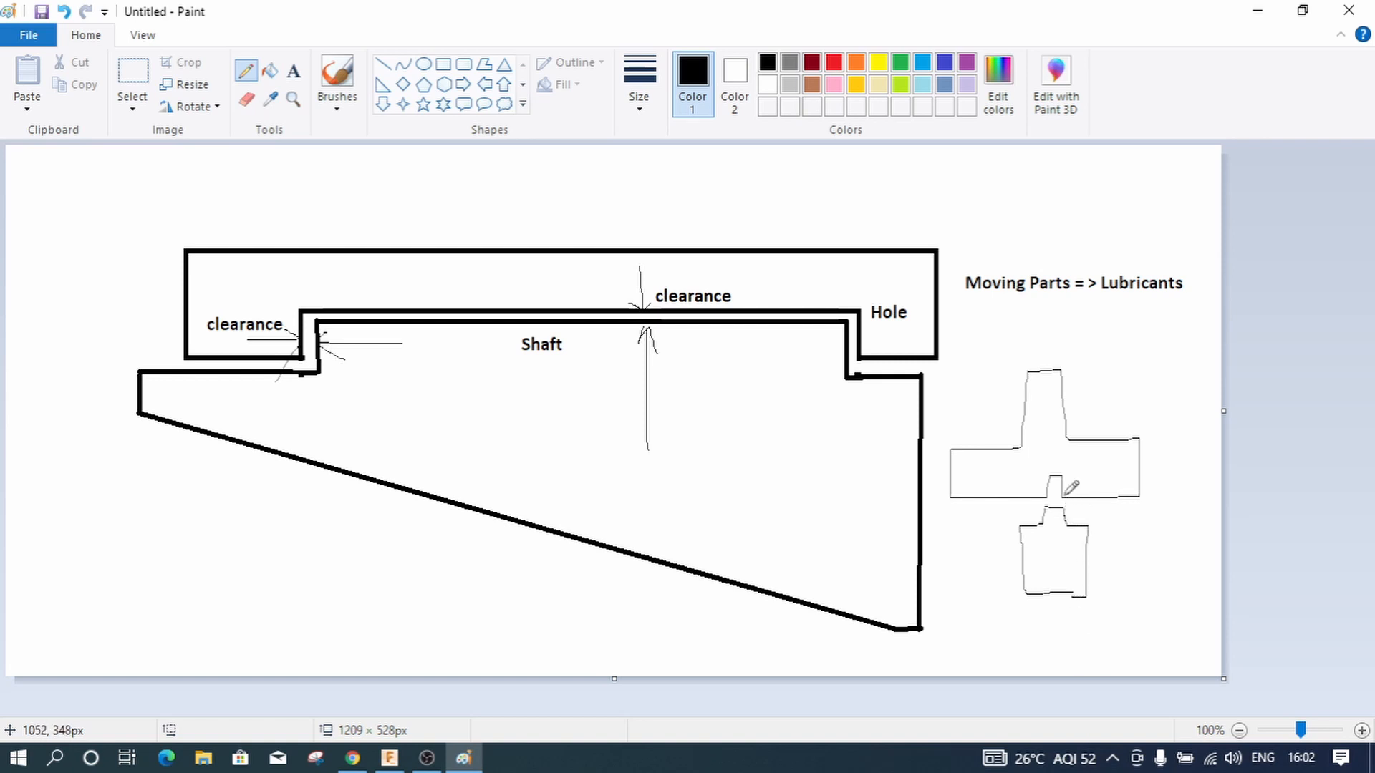
pyautogui.moveTo(1016, 483); pyautogui.dragTo(1114, 489)
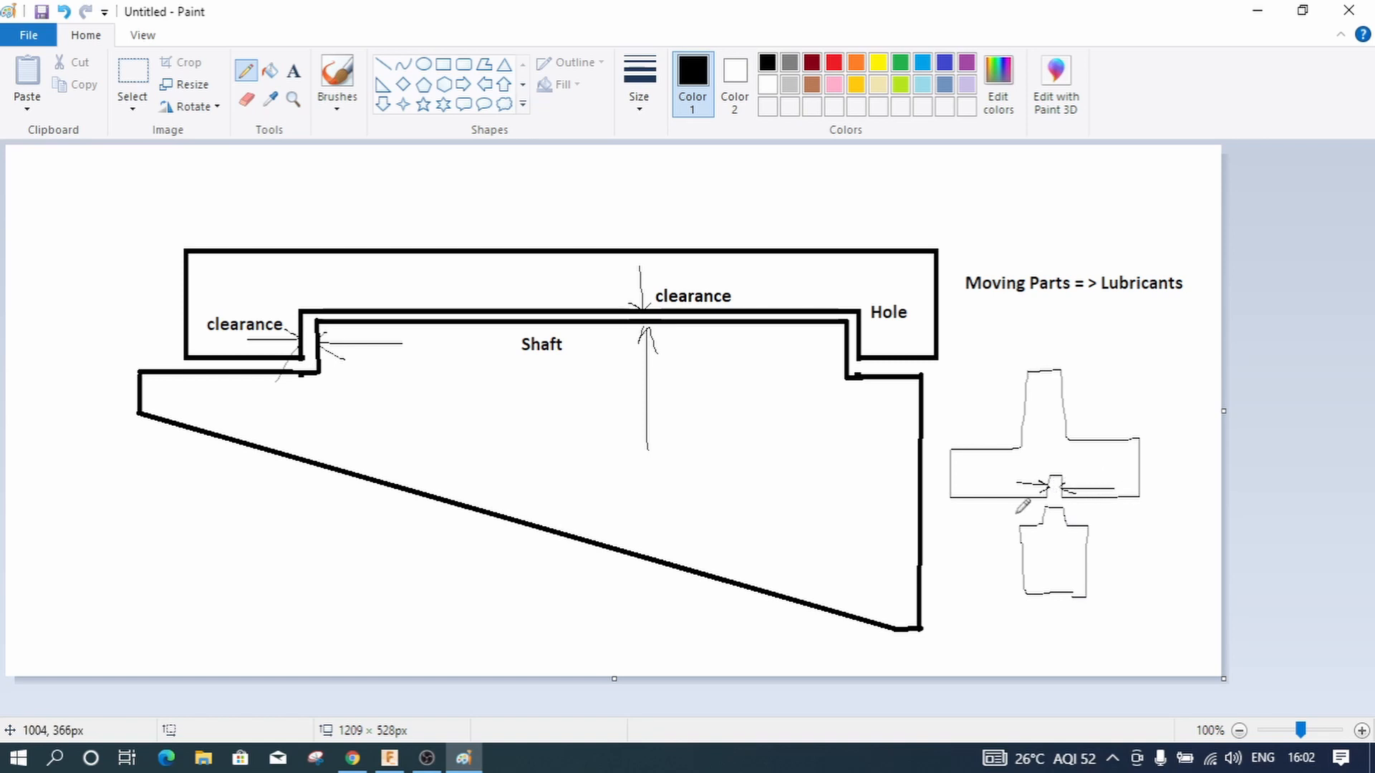
pyautogui.moveTo(1005, 518); pyautogui.dragTo(1160, 517)
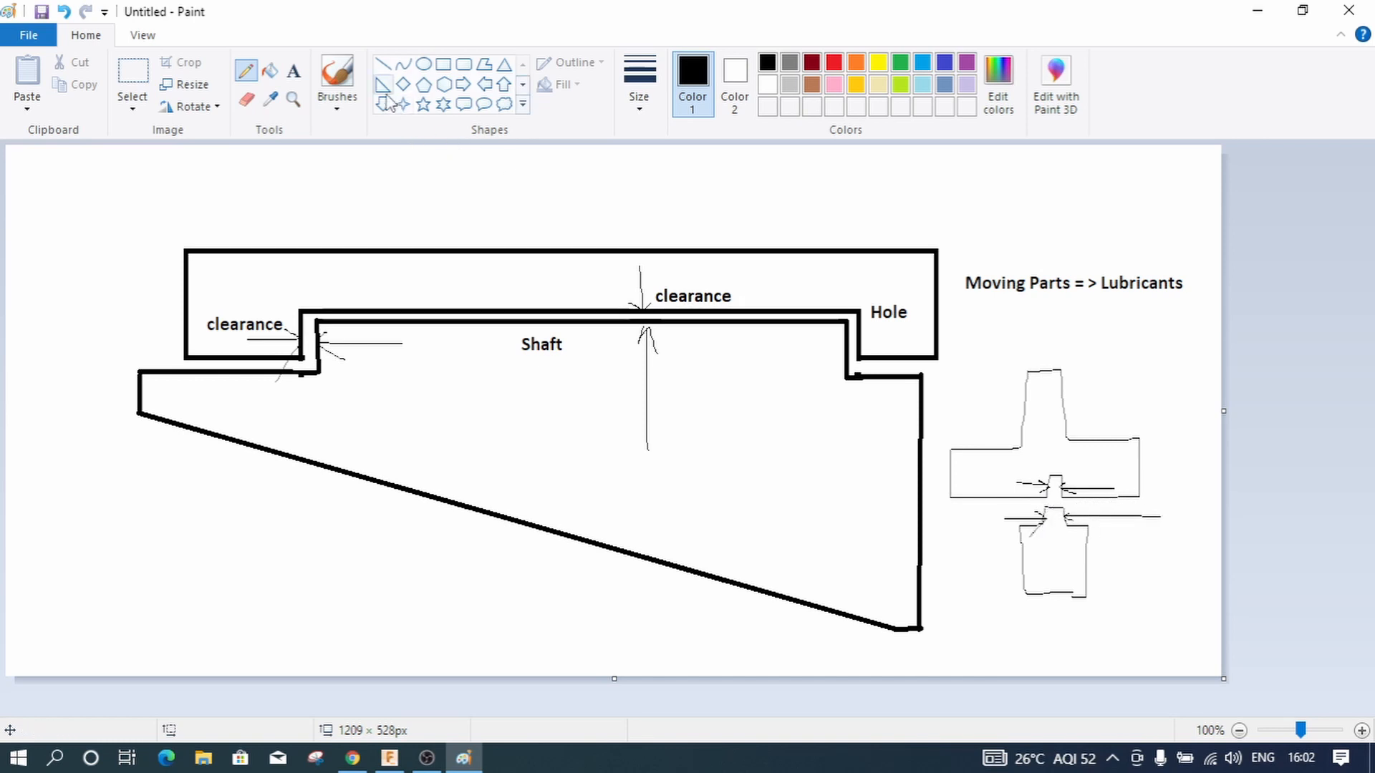
# Step: Label the slot width "2.5 mm" and the peg width "2.6 mm" beside their arrows in the small sketch
pyautogui.click(294, 71)
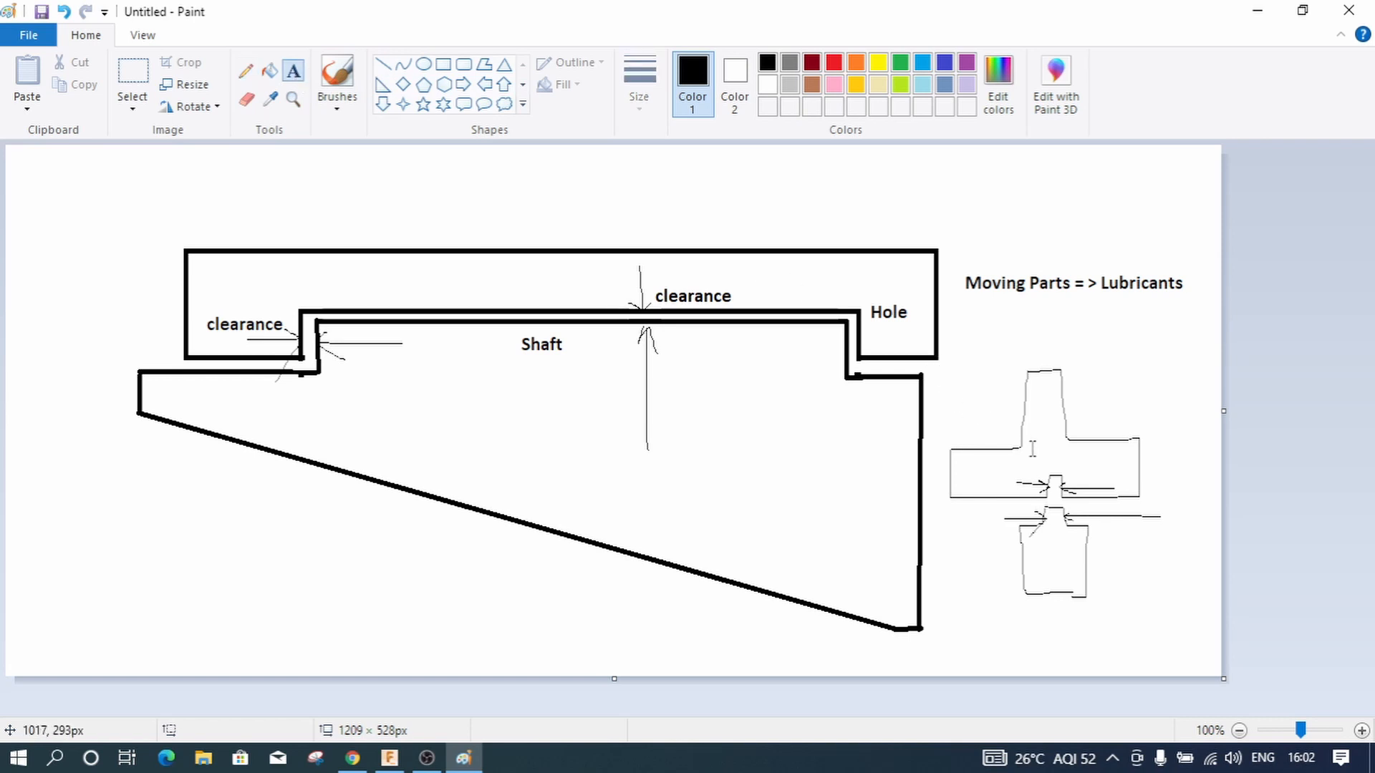
pyautogui.click(1073, 464)
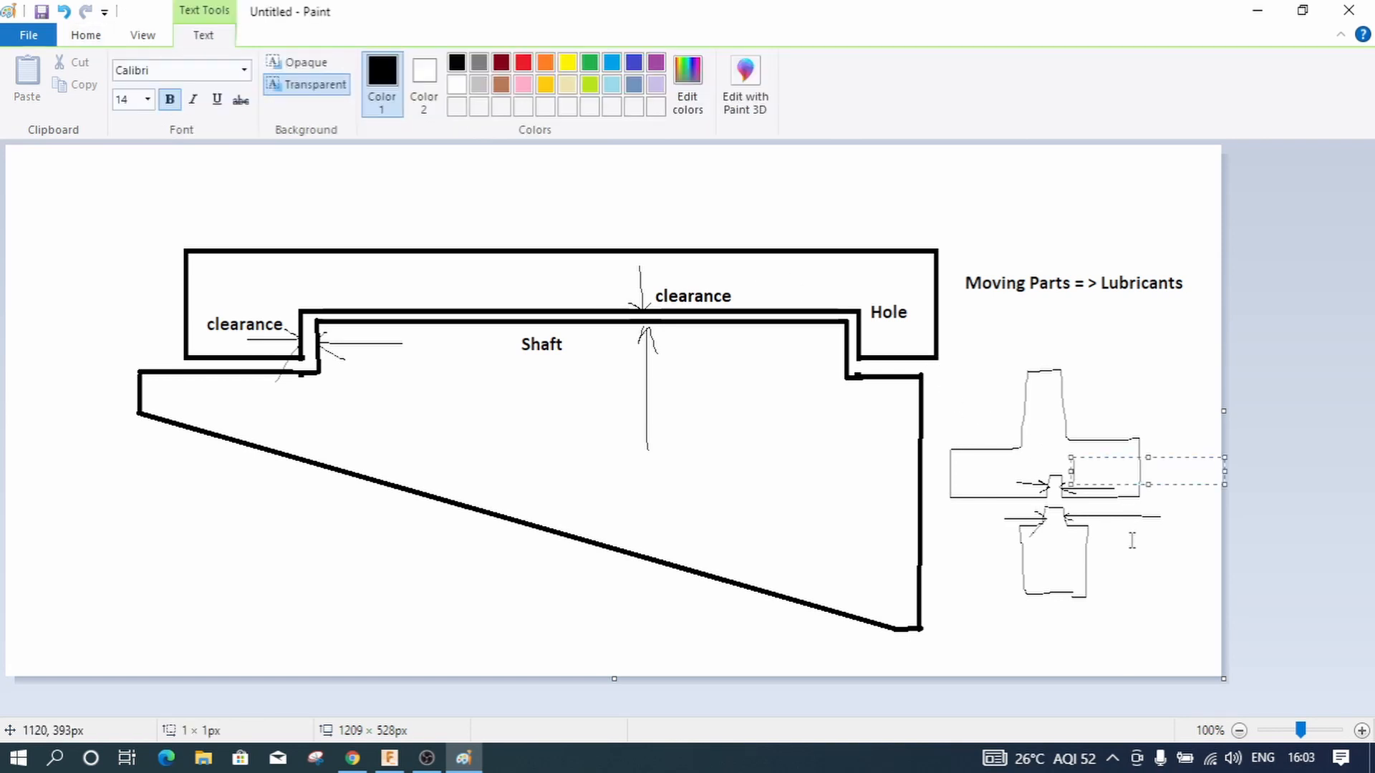
pyautogui.write('2.5')
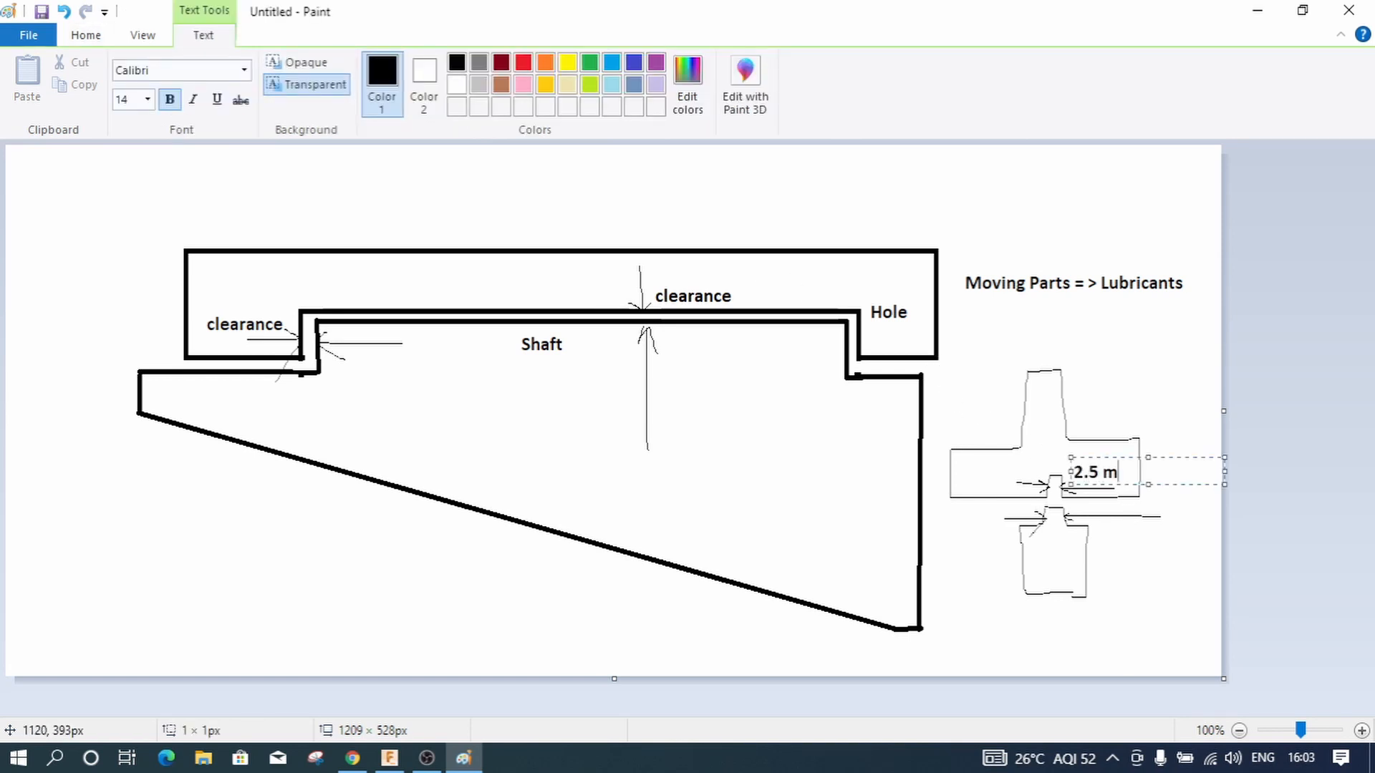
pyautogui.click(1127, 549)
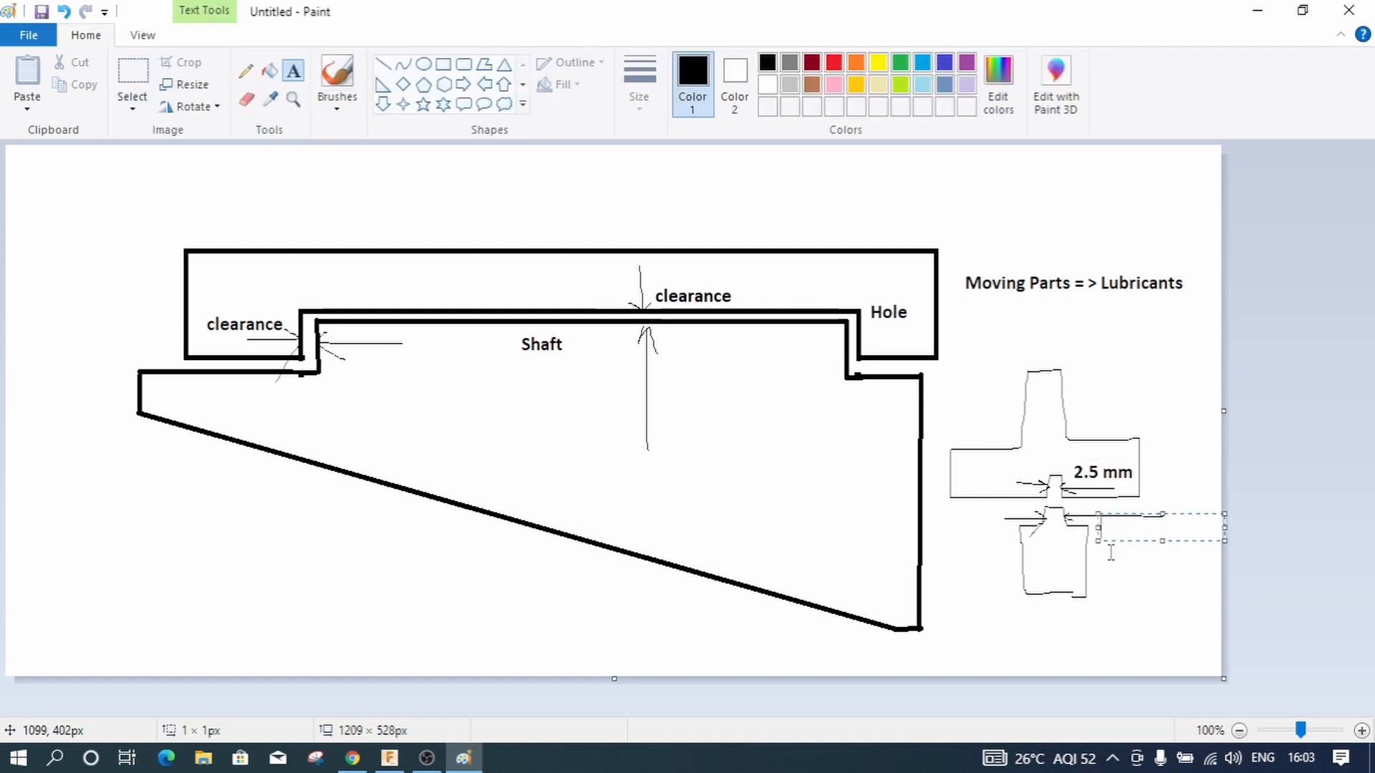
pyautogui.click(1098, 520)
pyautogui.write('2.6 mm')
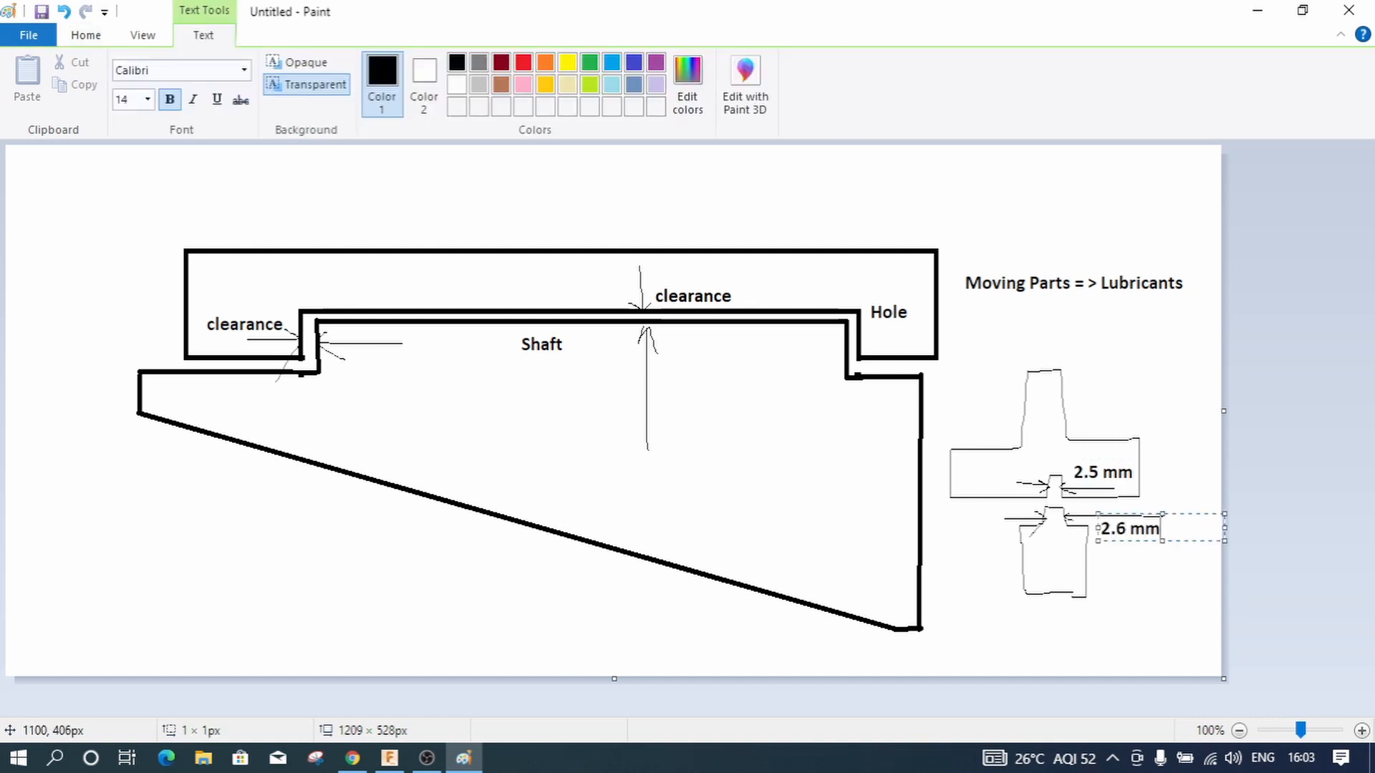
pyautogui.click(1126, 593)
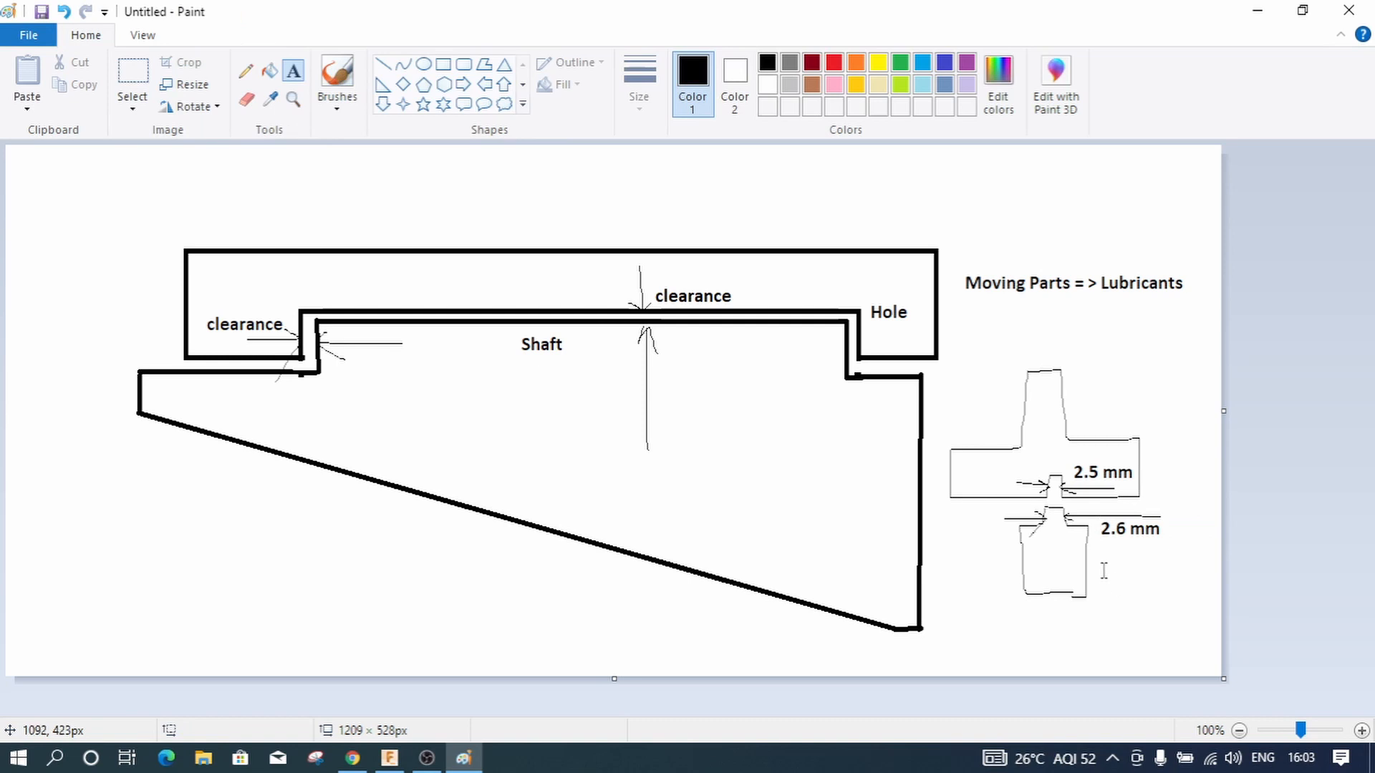
# Step: Add the text "0.1 mm interference" and place it at the lower edge of the pegged block
pyautogui.click(1104, 563)
pyautogui.write('0.1')
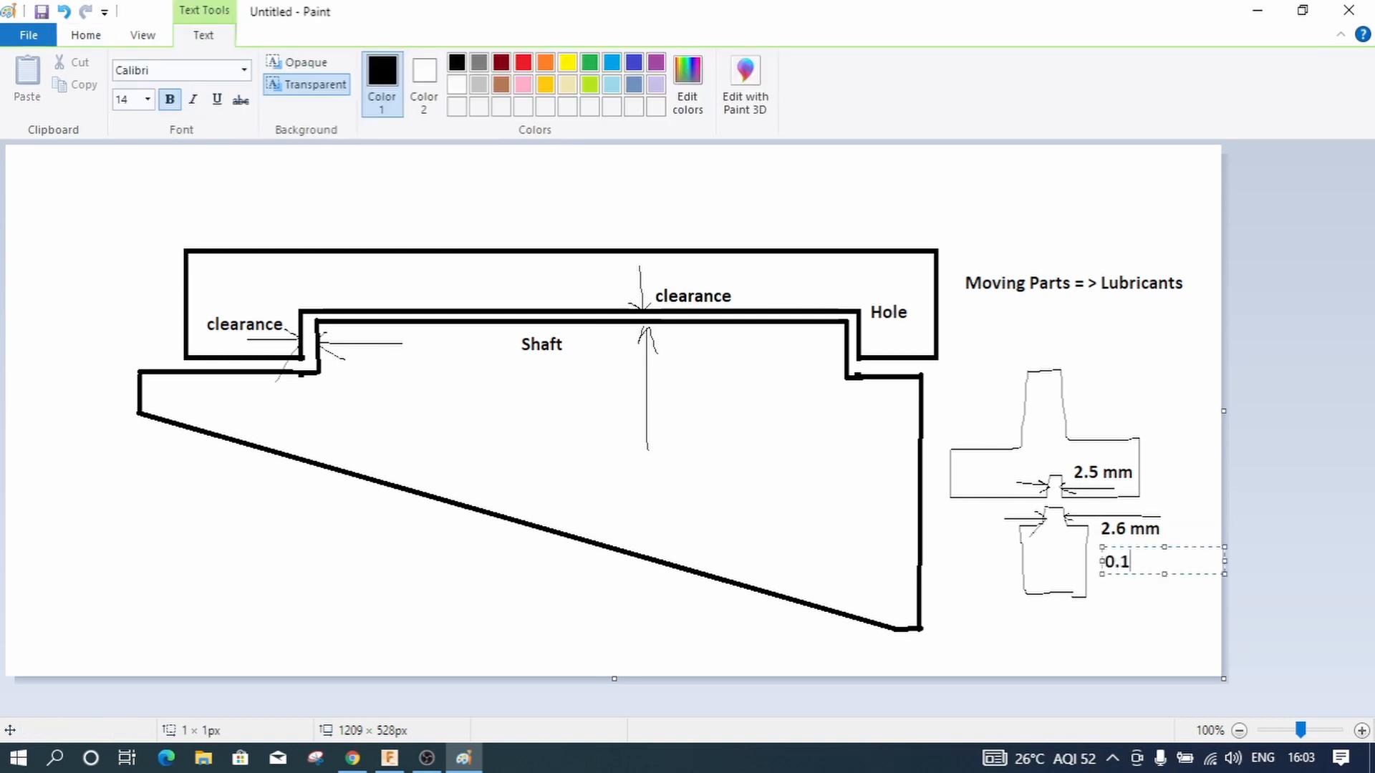
pyautogui.write(' mm interference')
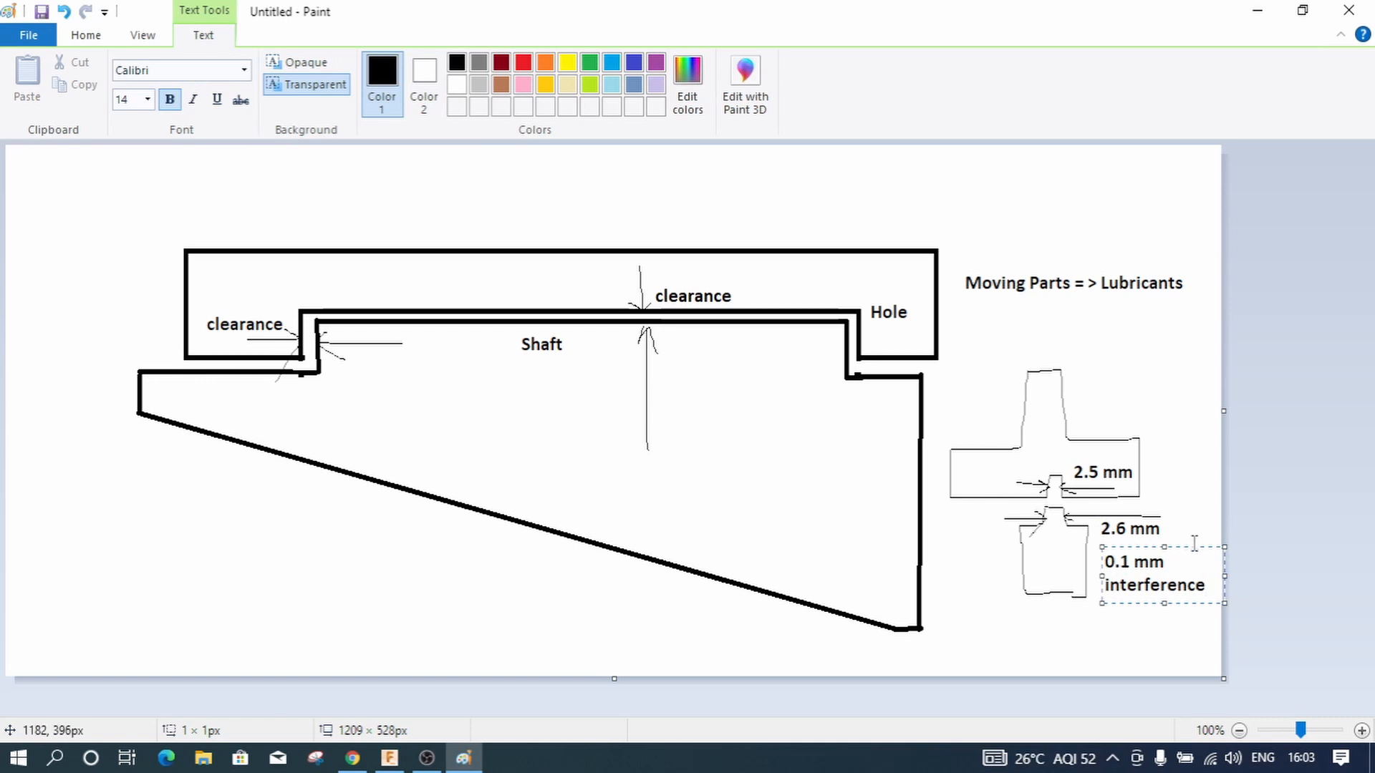
pyautogui.moveTo(1195, 545); pyautogui.dragTo(1081, 585)
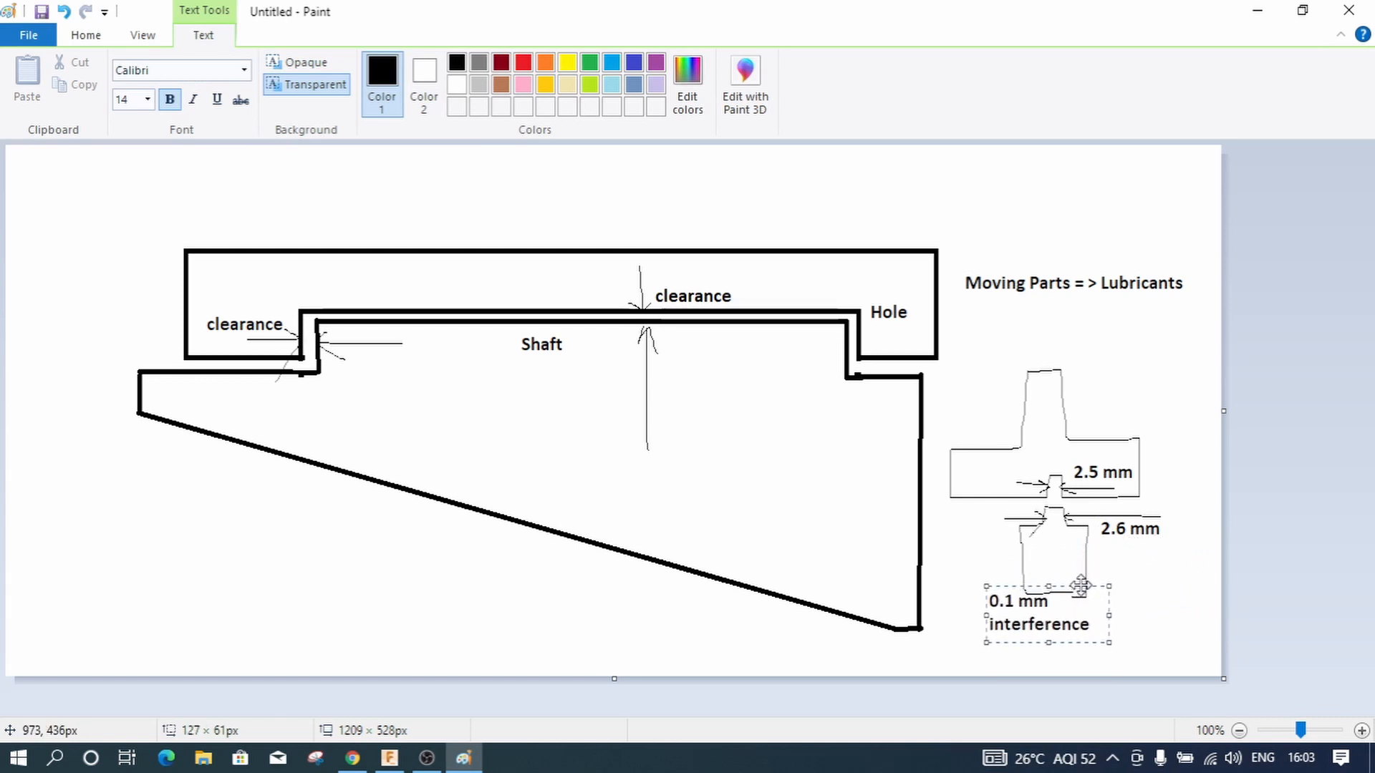
pyautogui.click(1154, 573)
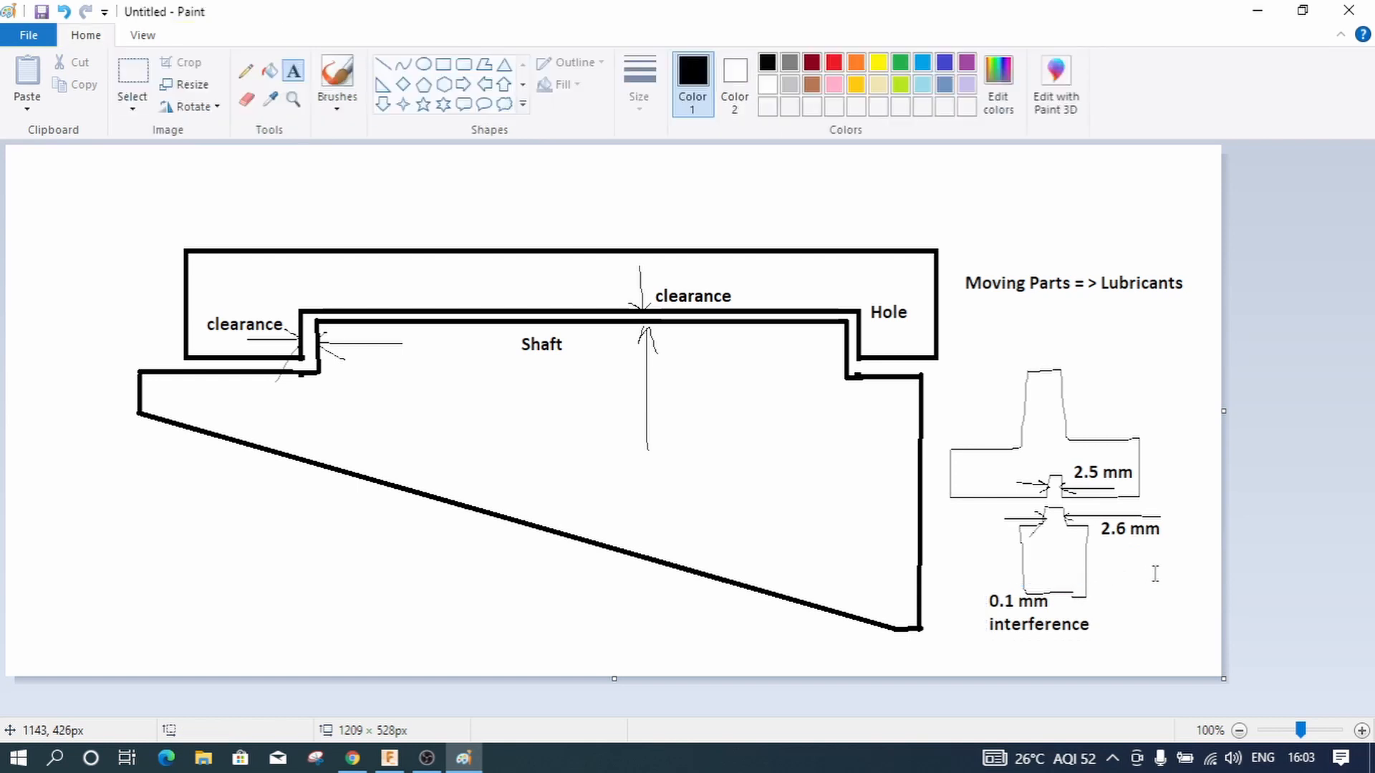
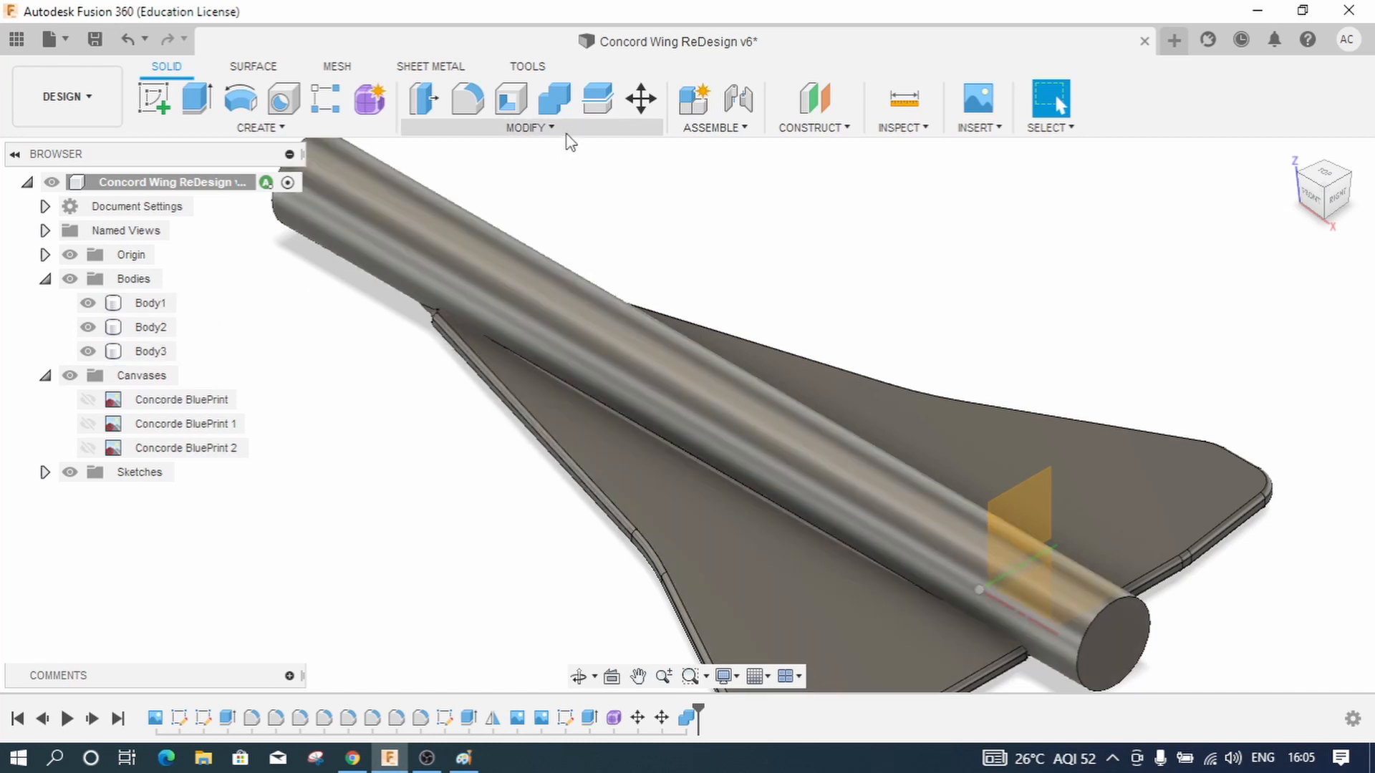
# Step: Start the Combine command in the Concorde wing design
pyautogui.click(521, 136)
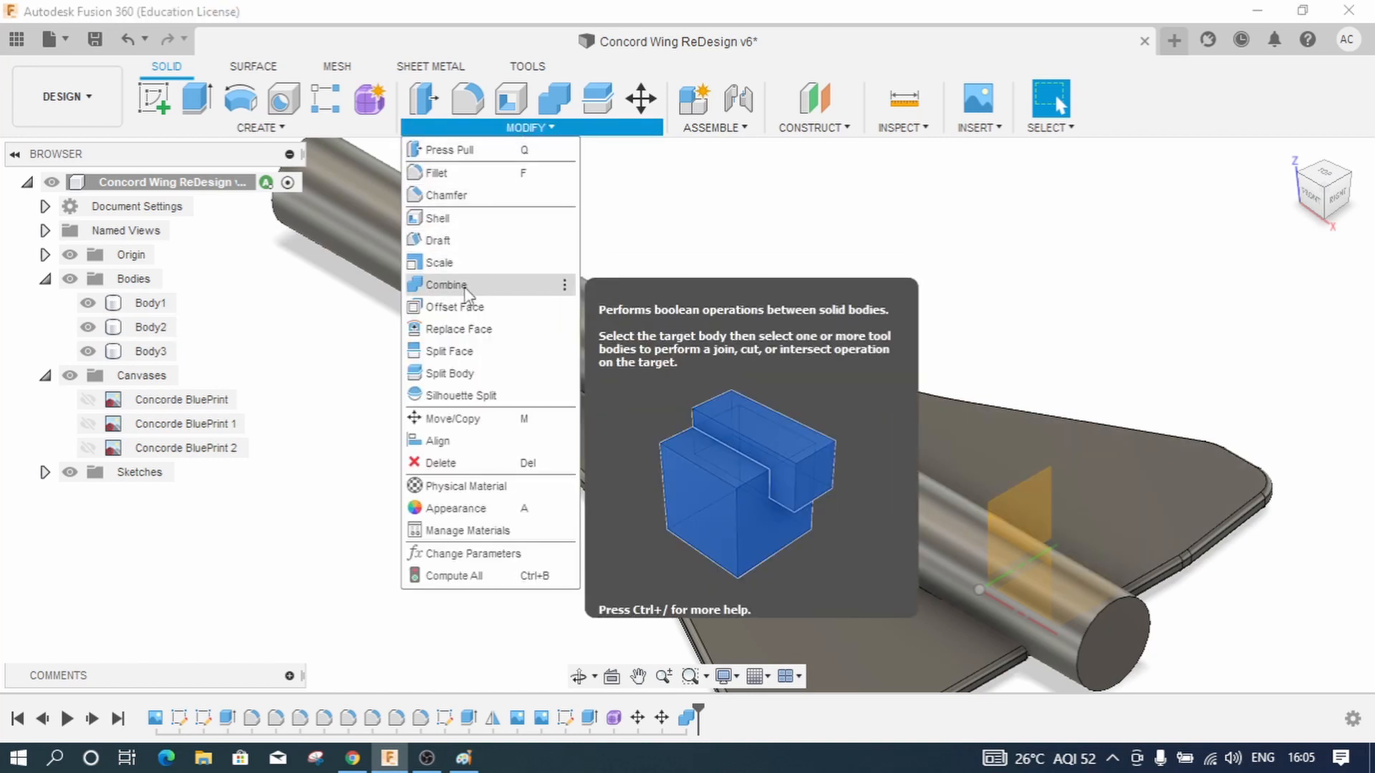
pyautogui.click(479, 285)
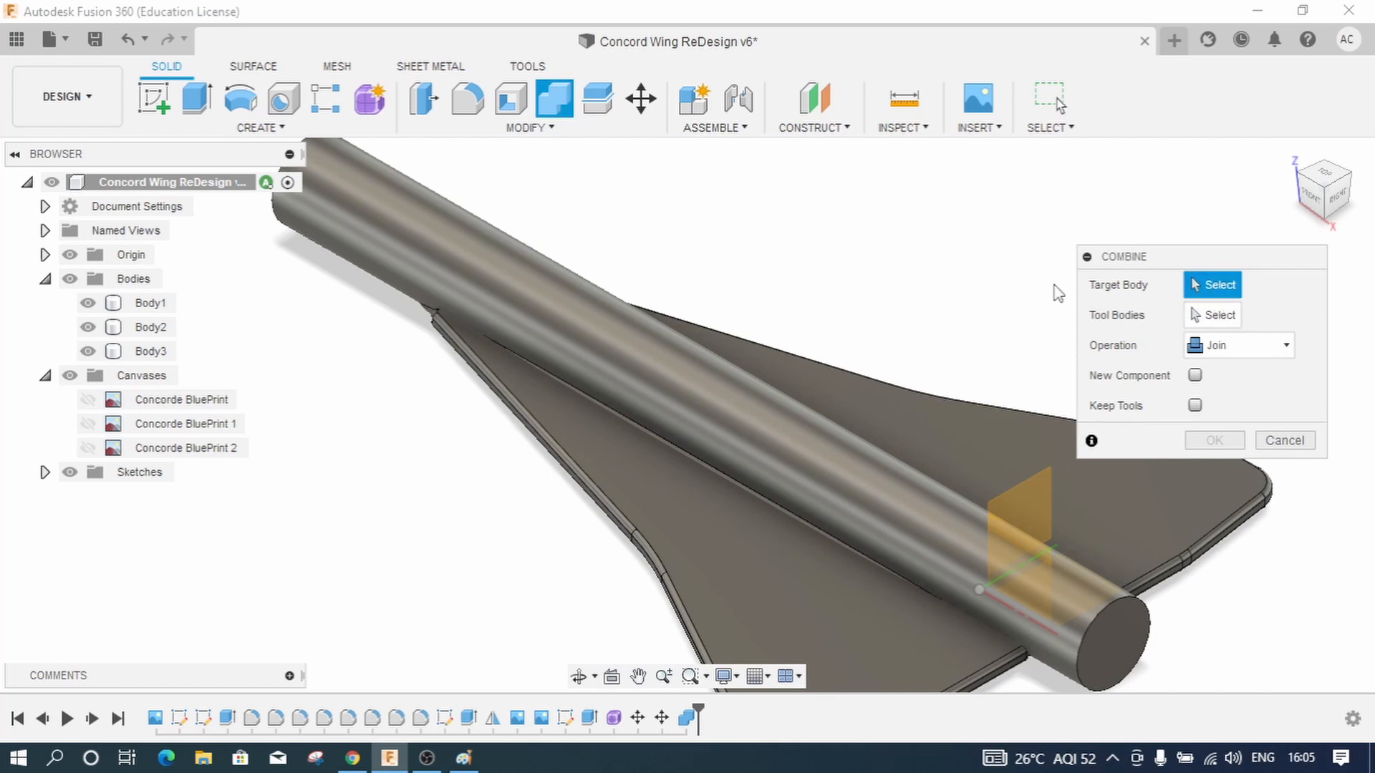
# Step: Switch to Paint and save the fit drawing as a JPEG picture named "Wing Model Image"
pyautogui.click(464, 761)
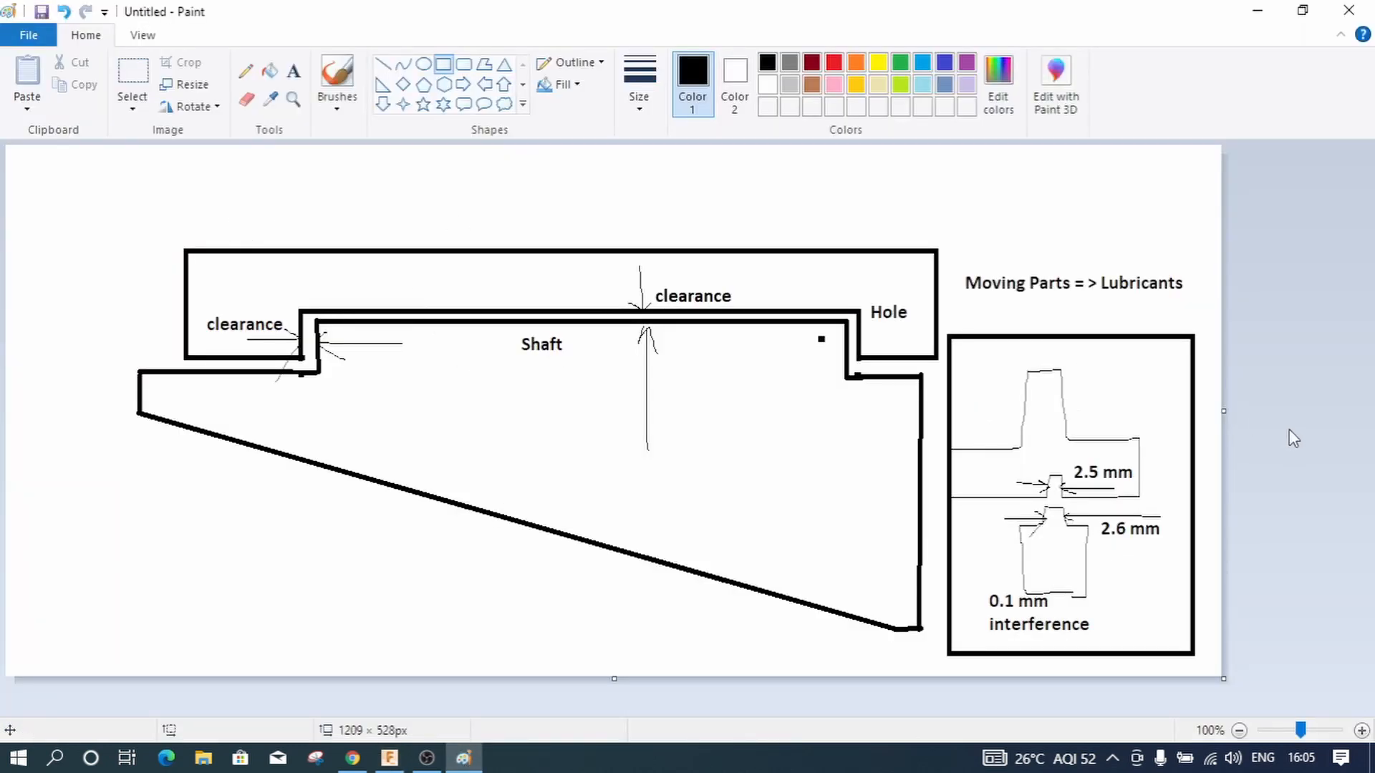
pyautogui.click(29, 36)
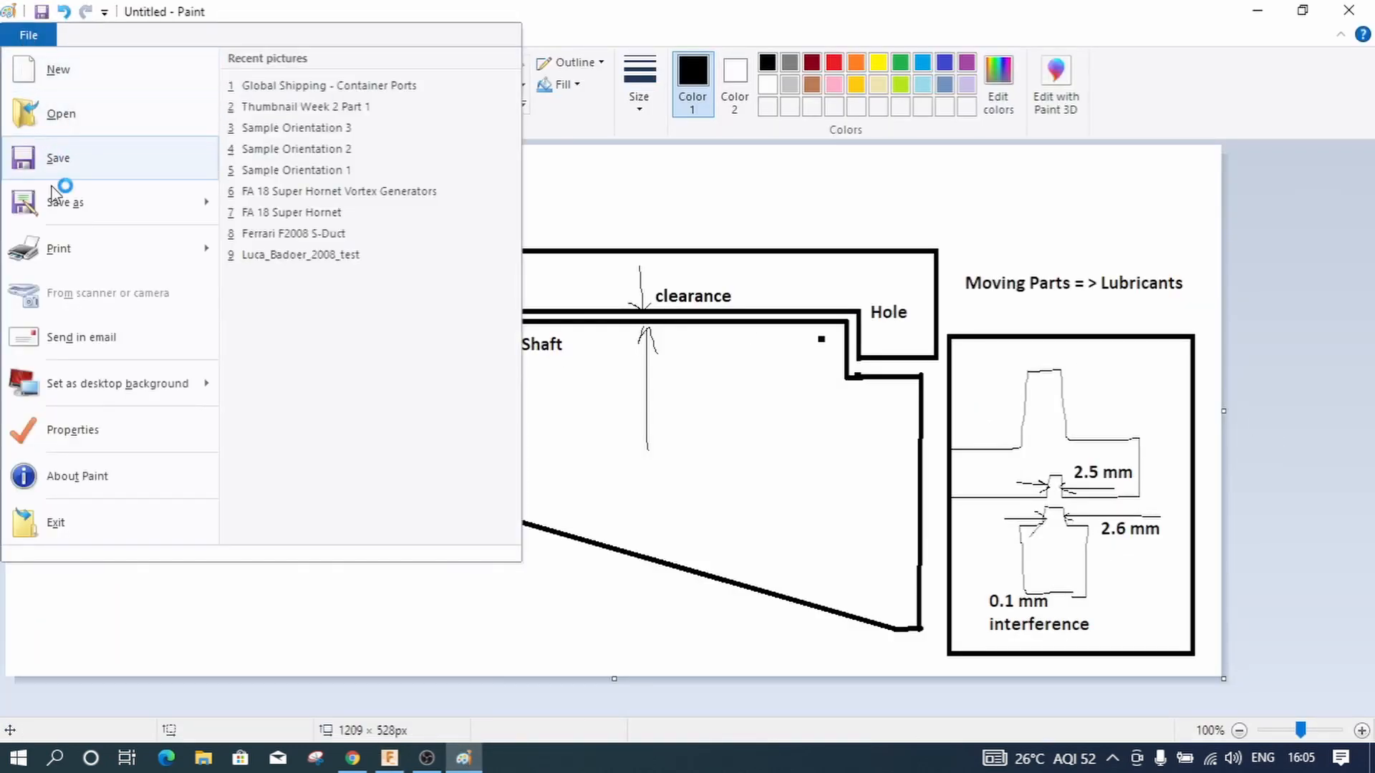
pyautogui.moveTo(55, 204)
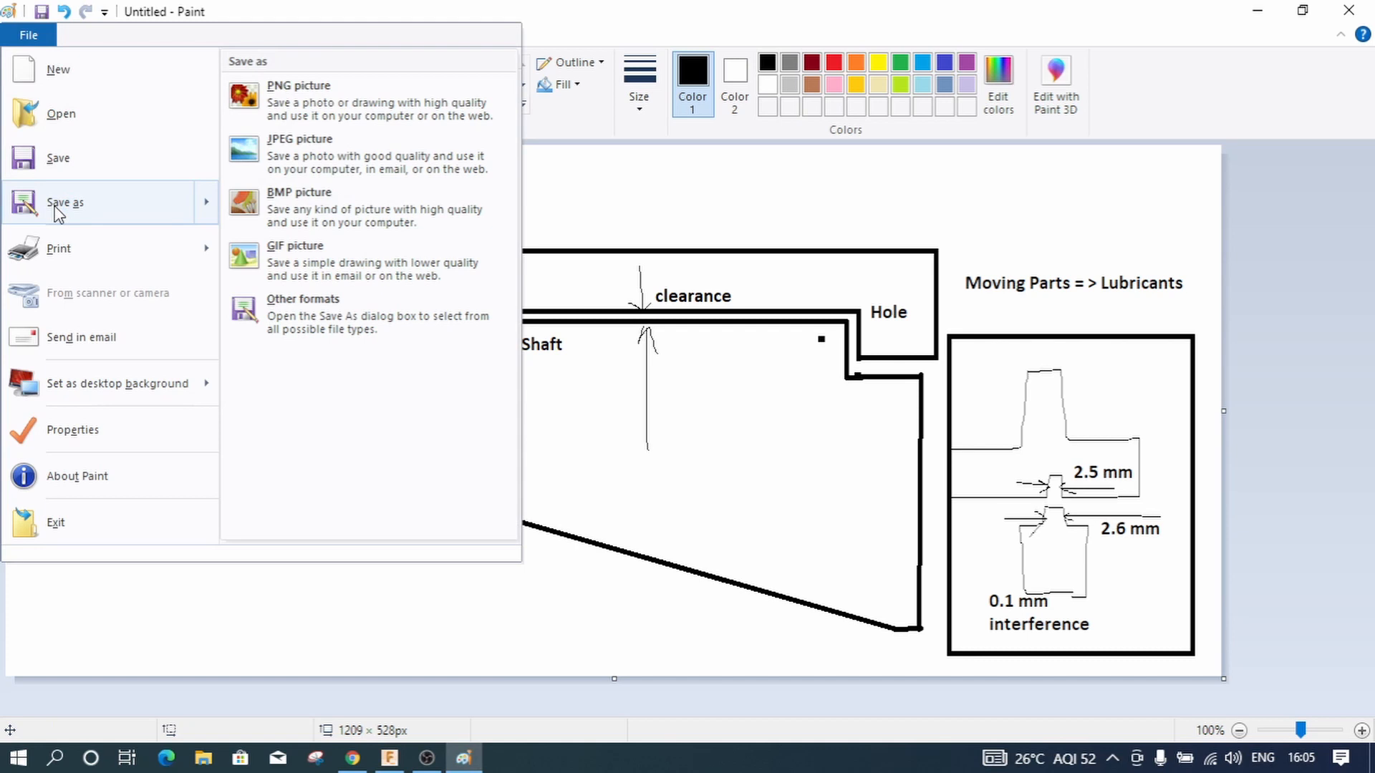
pyautogui.click(330, 148)
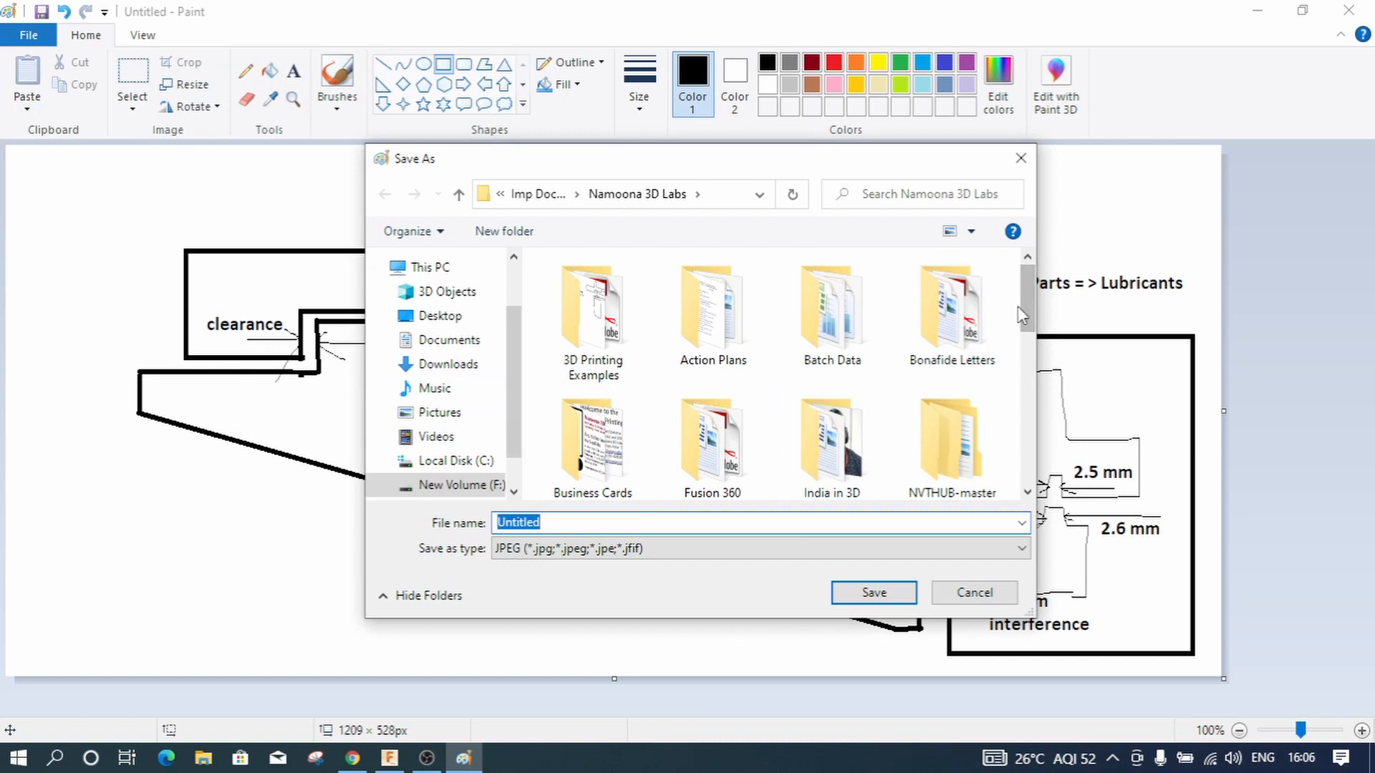
pyautogui.write('Wing Model Image')
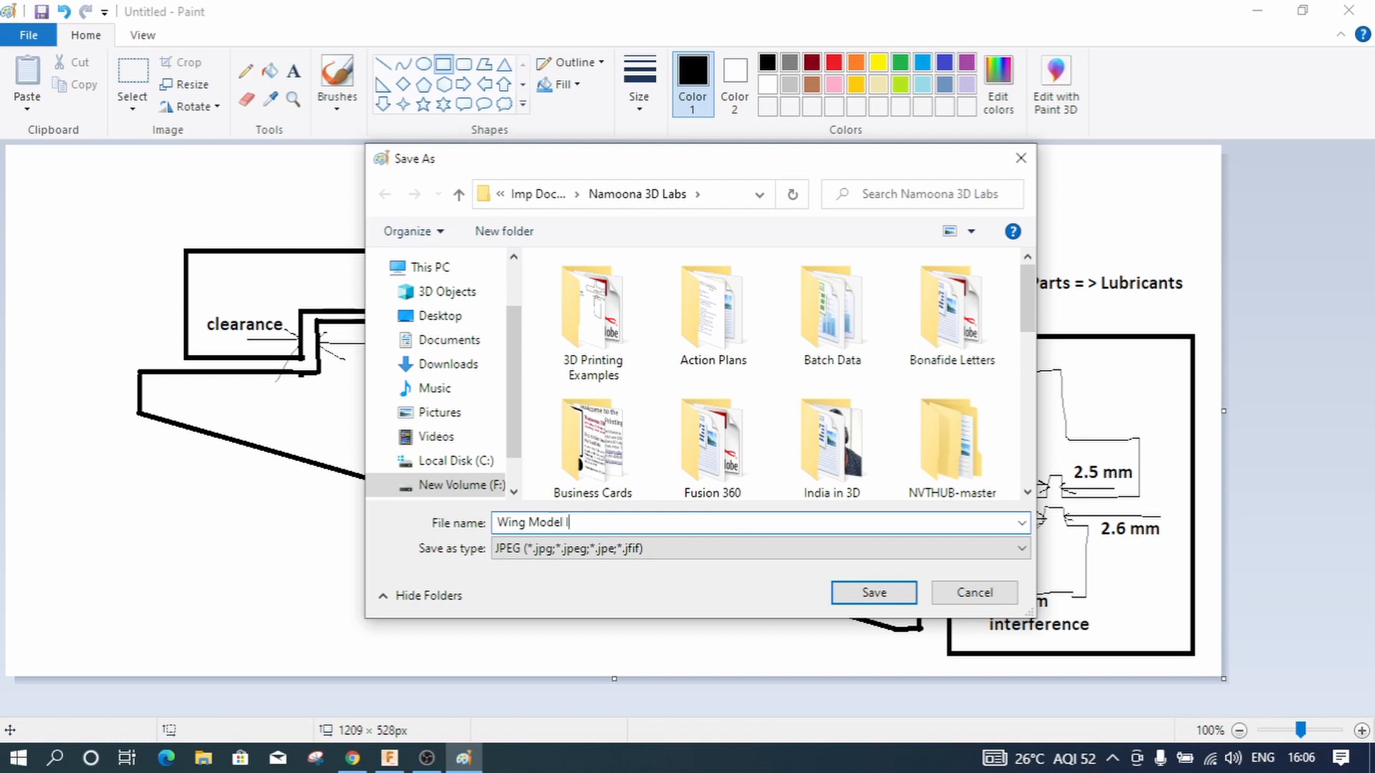
pyautogui.click(874, 592)
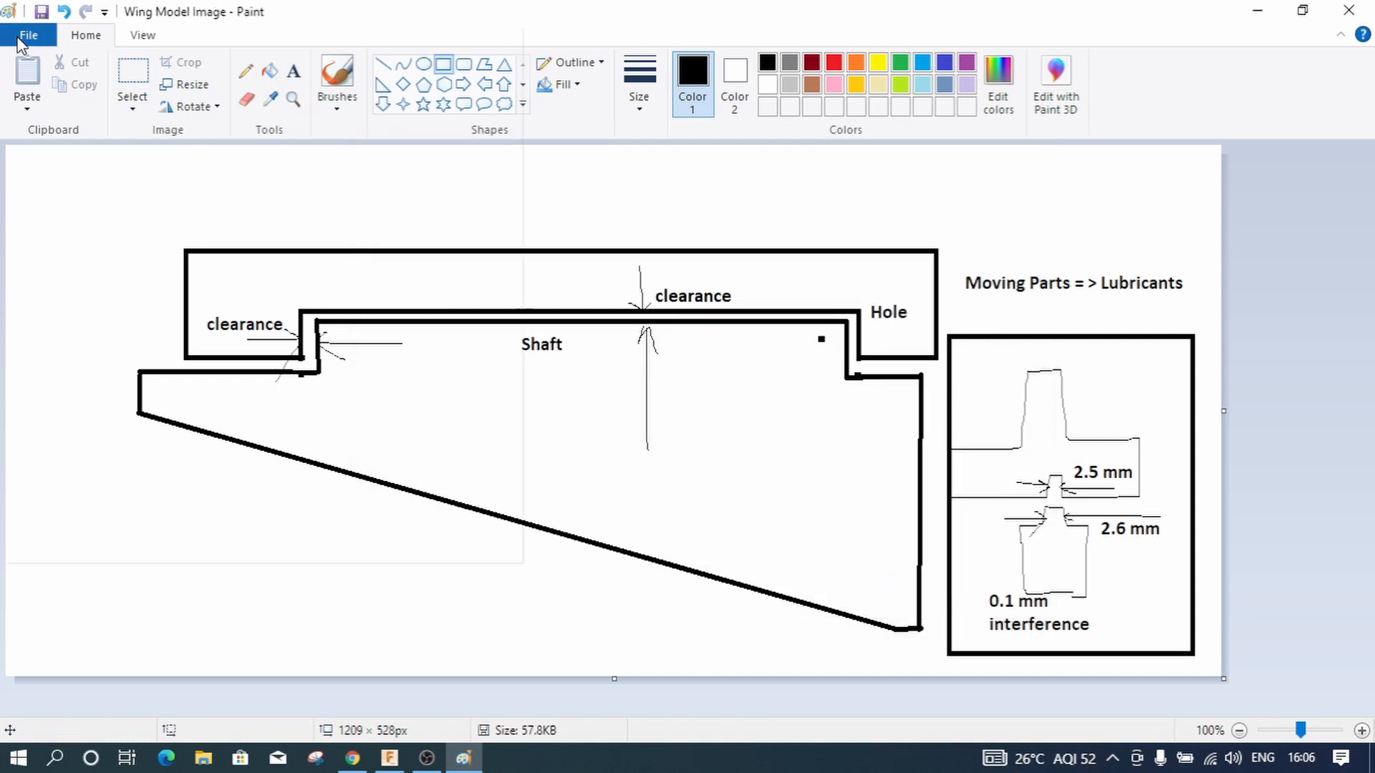
# Step: Start a new blank drawing and draw a wide outlined rectangle of about 819 × 129 px across the upper part of the canvas
pyautogui.click(29, 35)
pyautogui.click(172, 72)
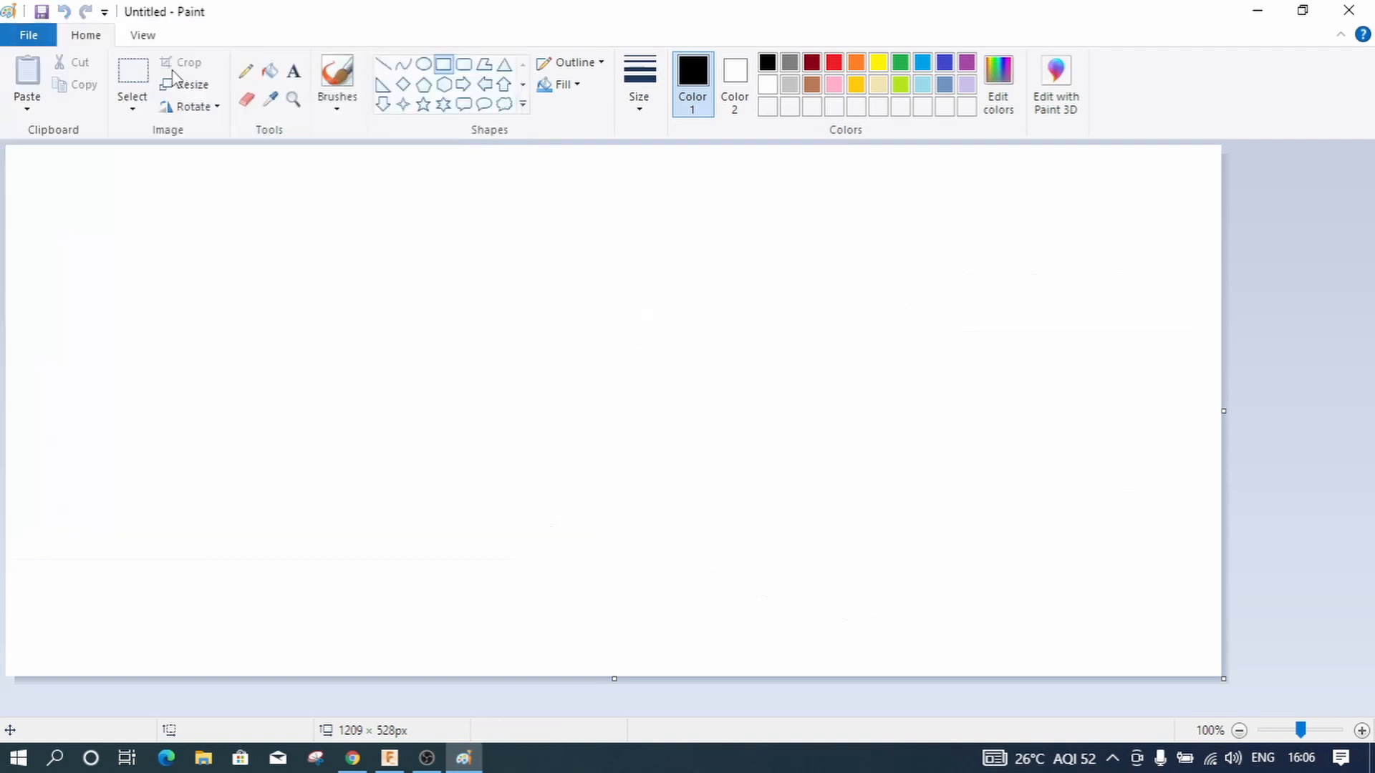
pyautogui.click(444, 65)
pyautogui.moveTo(248, 229); pyautogui.dragTo(1072, 360)
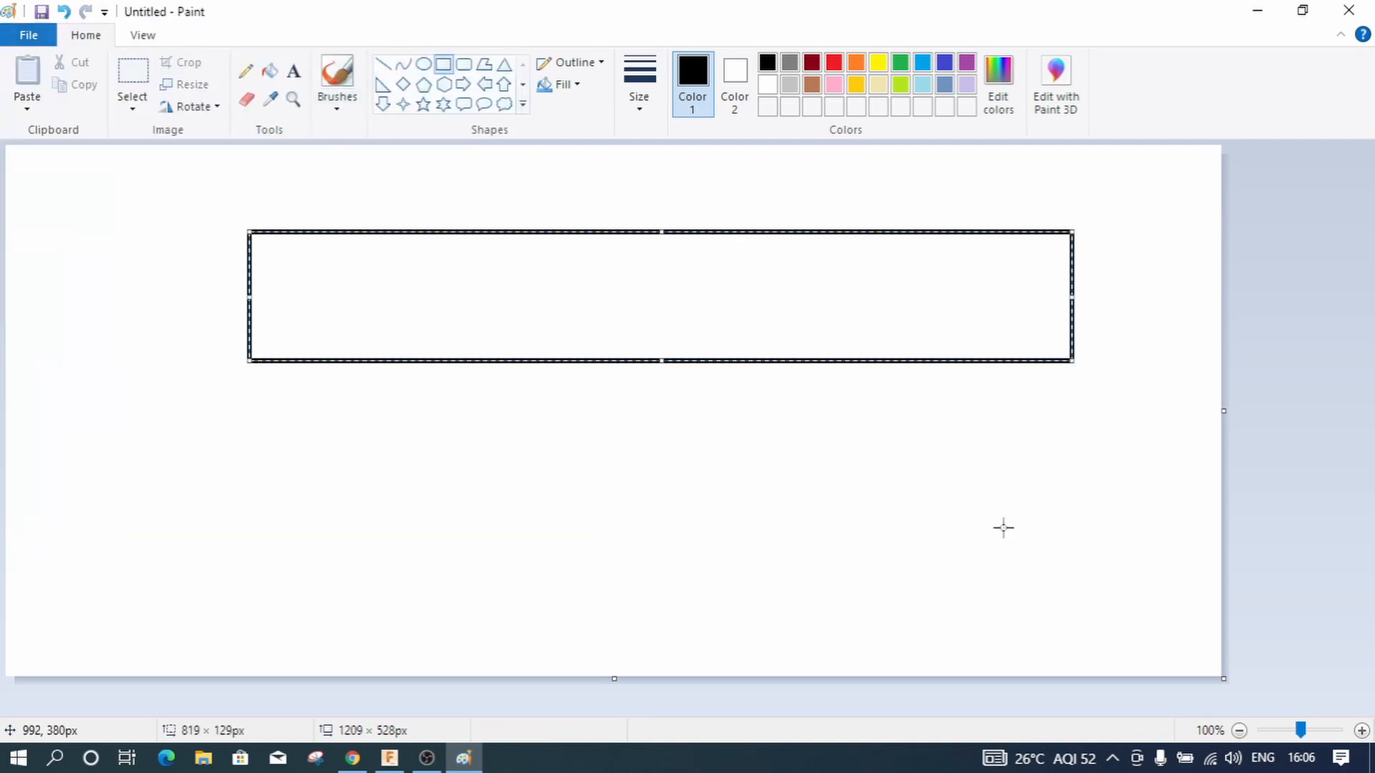
pyautogui.click(1003, 528)
# Step: Draw a triangular wing outline about 809 × 208 px below the rectangle, with a trapezoidal peg from its upper edge into the rectangle
pyautogui.click(383, 64)
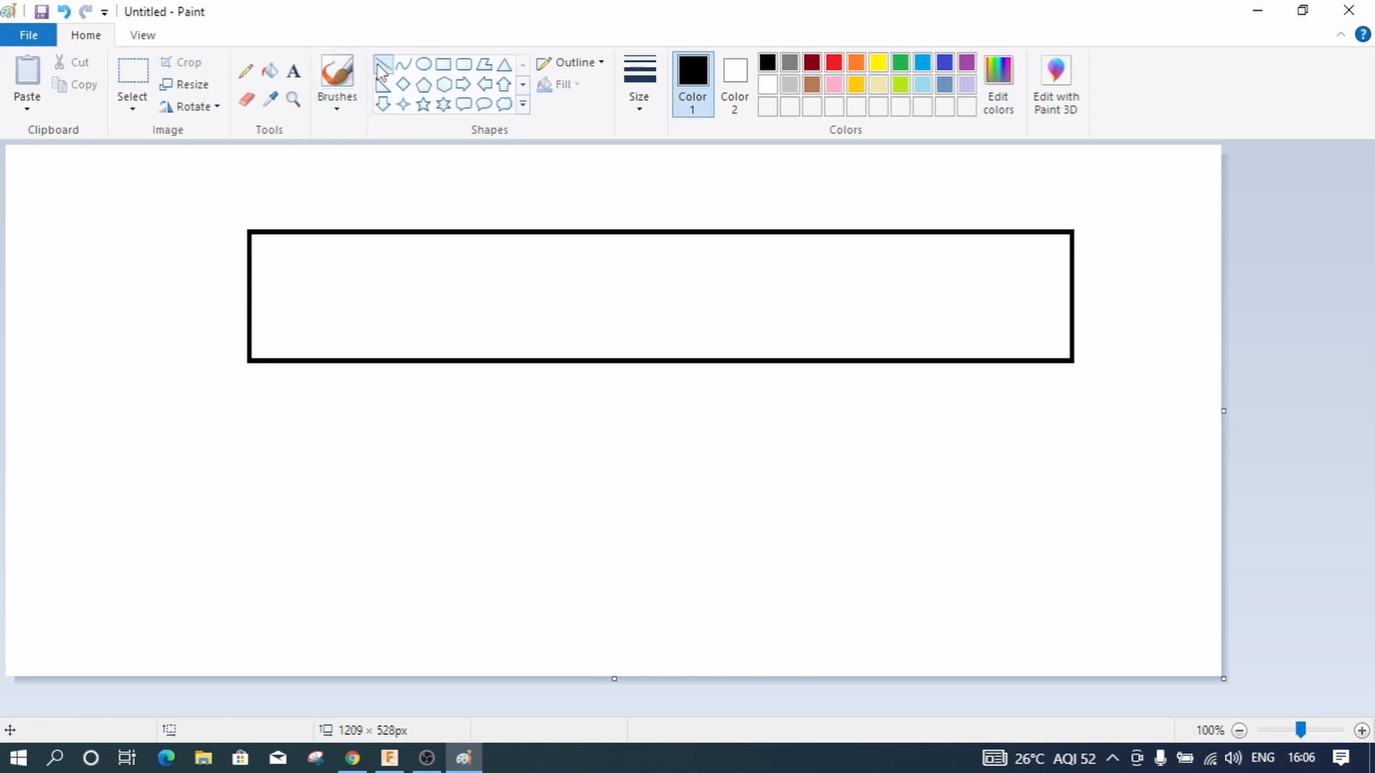
pyautogui.moveTo(252, 414); pyautogui.dragTo(1055, 413)
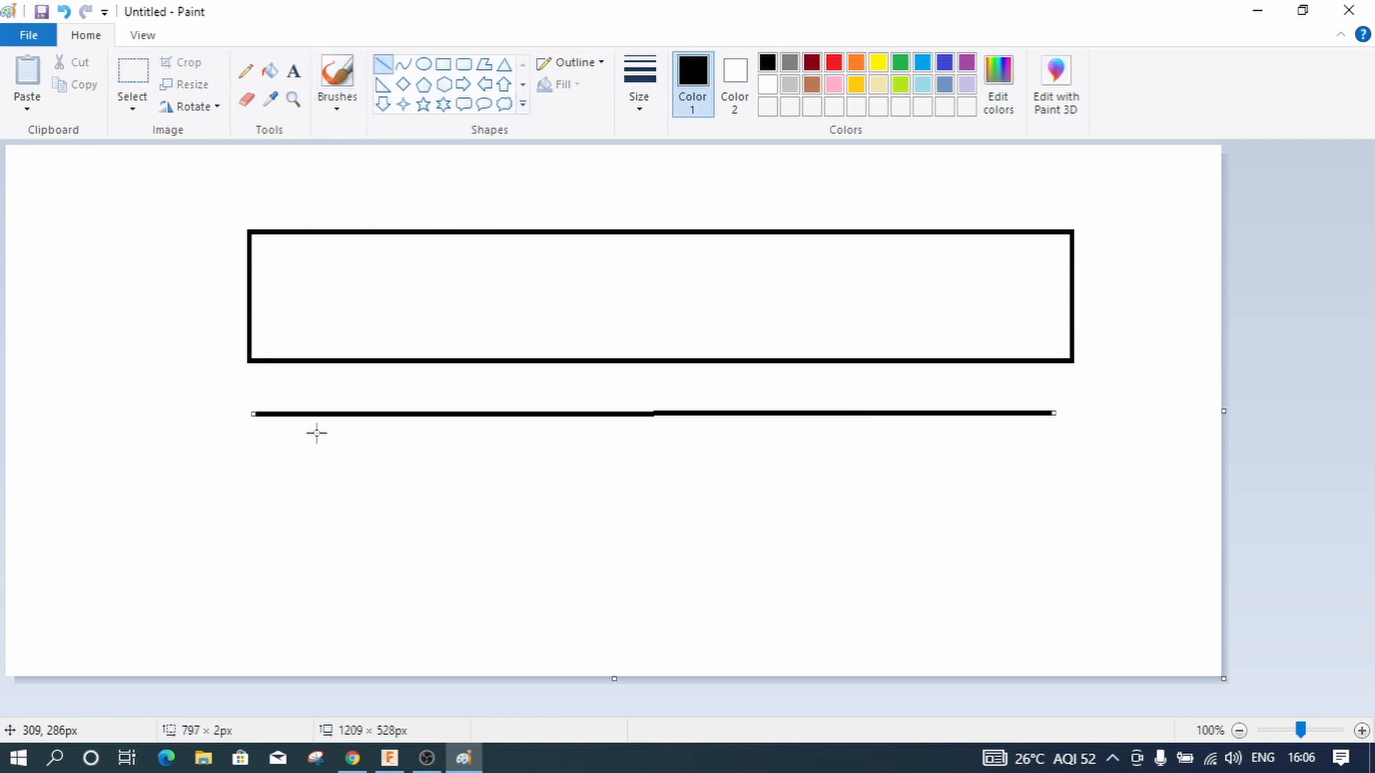
pyautogui.click(289, 451)
pyautogui.moveTo(253, 415); pyautogui.dragTo(1064, 625)
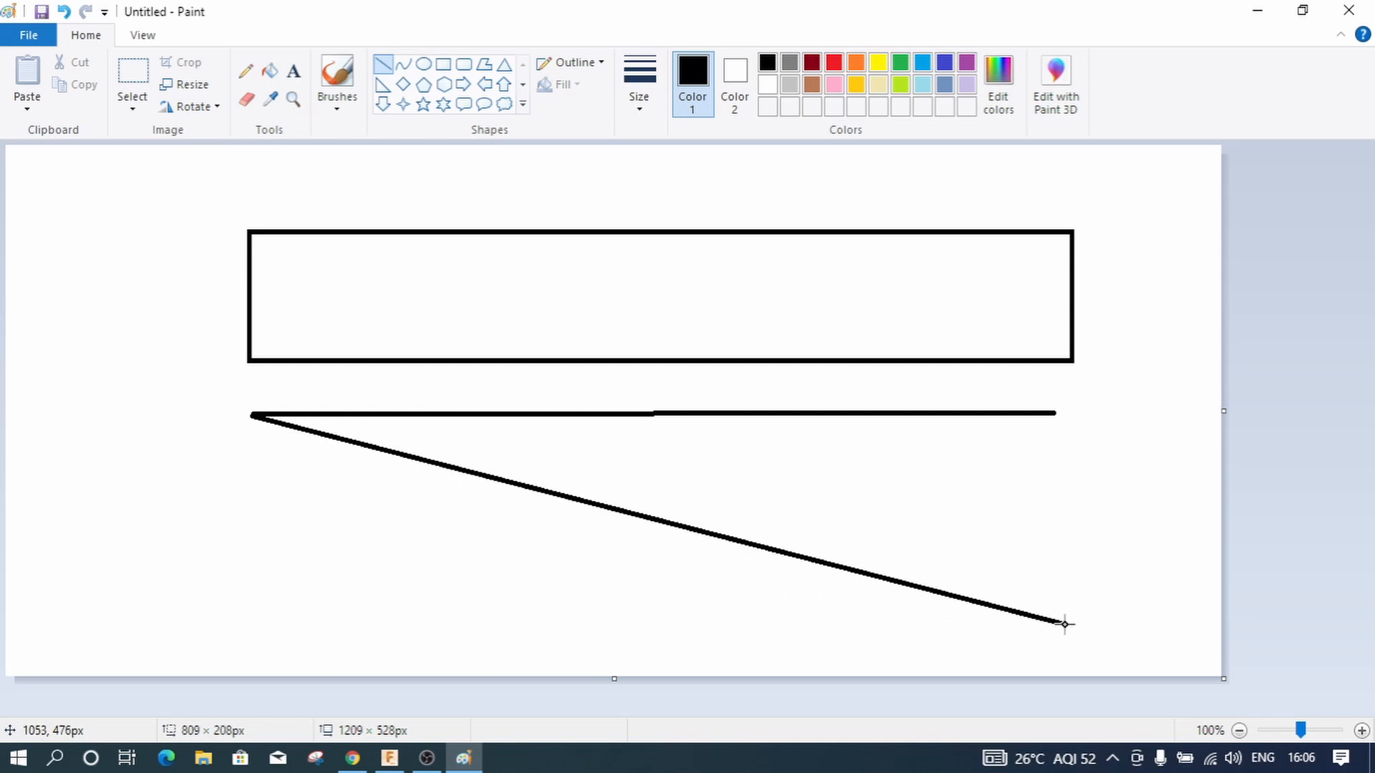
pyautogui.click(1056, 548)
pyautogui.moveTo(1056, 410); pyautogui.dragTo(1061, 621)
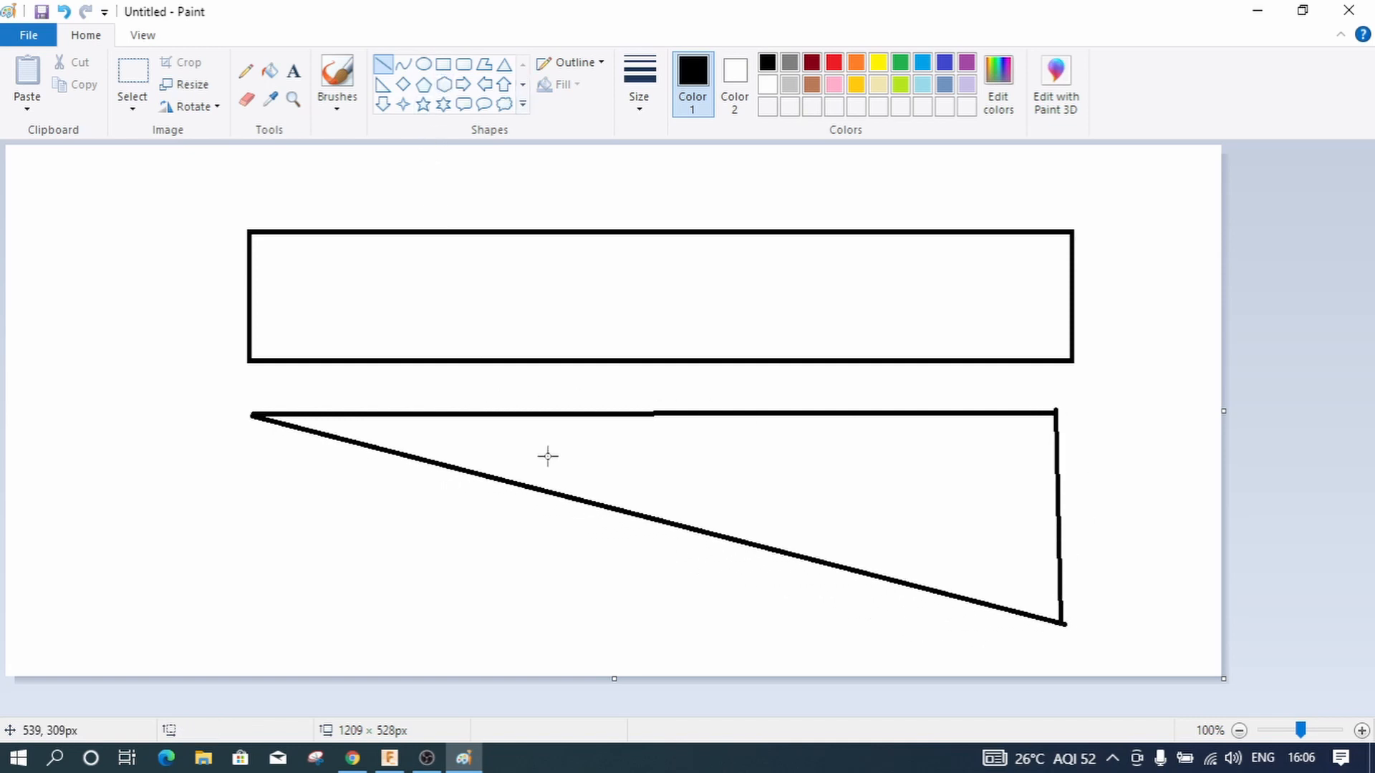
pyautogui.moveTo(426, 416)
pyautogui.mouseDown()
pyautogui.moveTo(470, 338)
pyautogui.moveTo(469, 282)
pyautogui.moveTo(568, 280)
pyautogui.moveTo(892, 280)
pyautogui.moveTo(953, 411)
pyautogui.mouseUp()
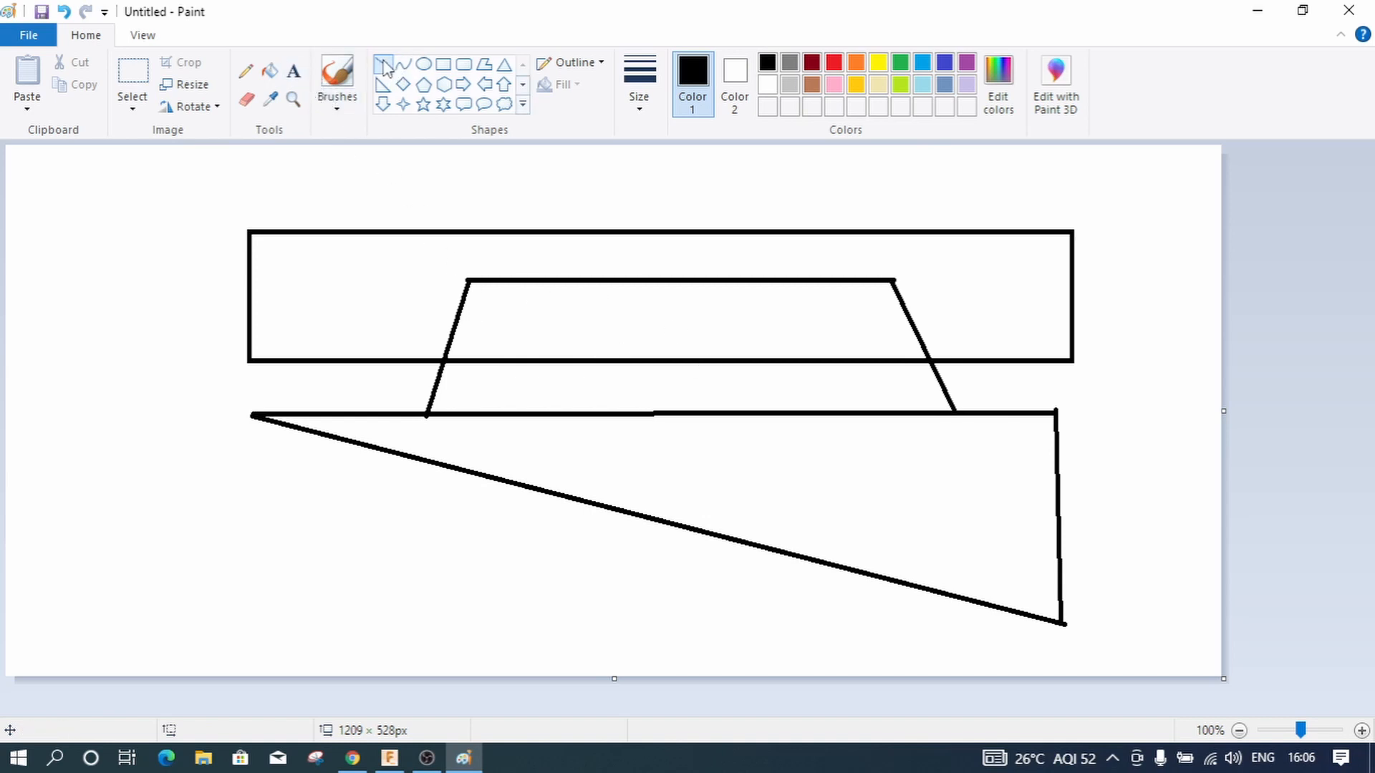
# Step: Hatch the area where the trapezoidal peg overlaps the rectangle with thin black diagonal pencil strokes
pyautogui.click(245, 70)
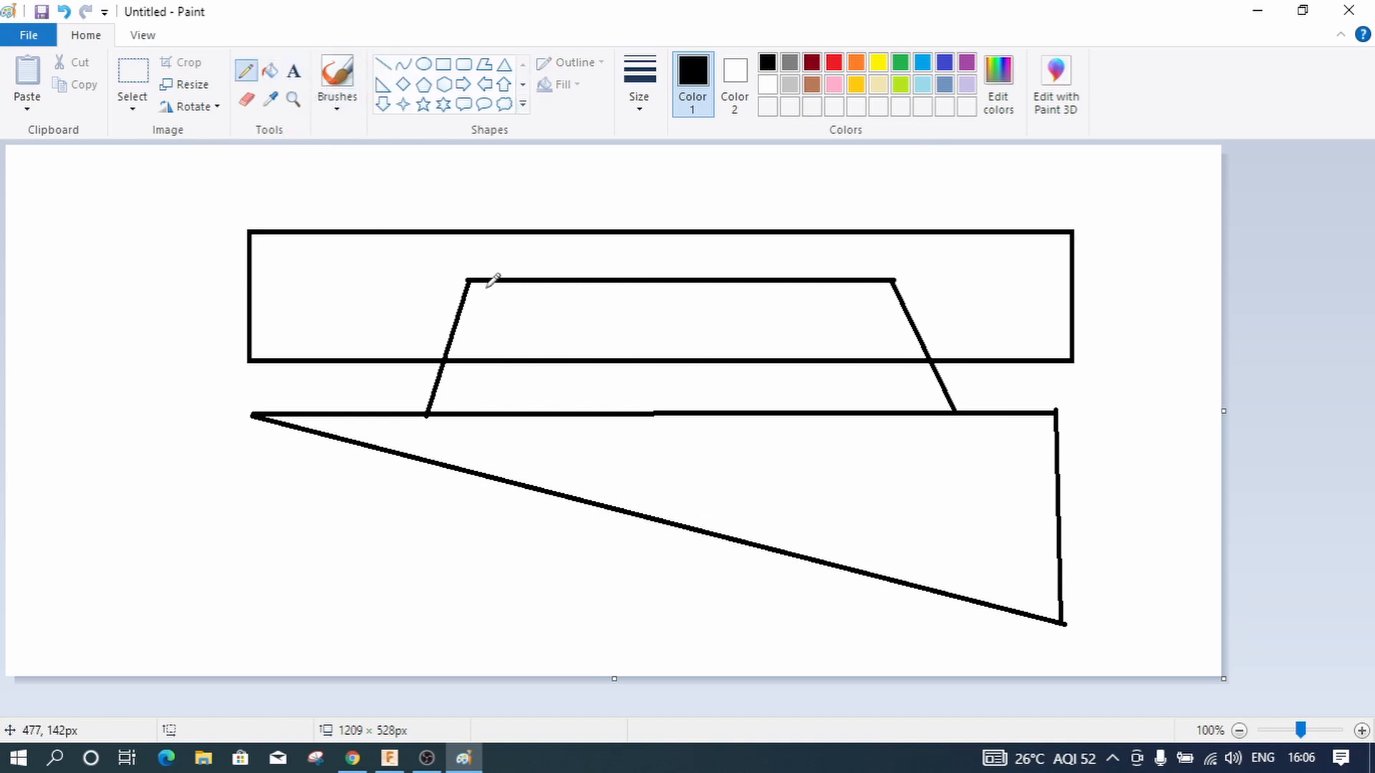
pyautogui.moveTo(452, 342)
pyautogui.mouseDown()
pyautogui.moveTo(471, 356)
pyautogui.moveTo(478, 333)
pyautogui.moveTo(515, 354)
pyautogui.mouseUp()
pyautogui.moveTo(467, 299); pyautogui.dragTo(539, 354)
pyautogui.moveTo(505, 285); pyautogui.dragTo(598, 354)
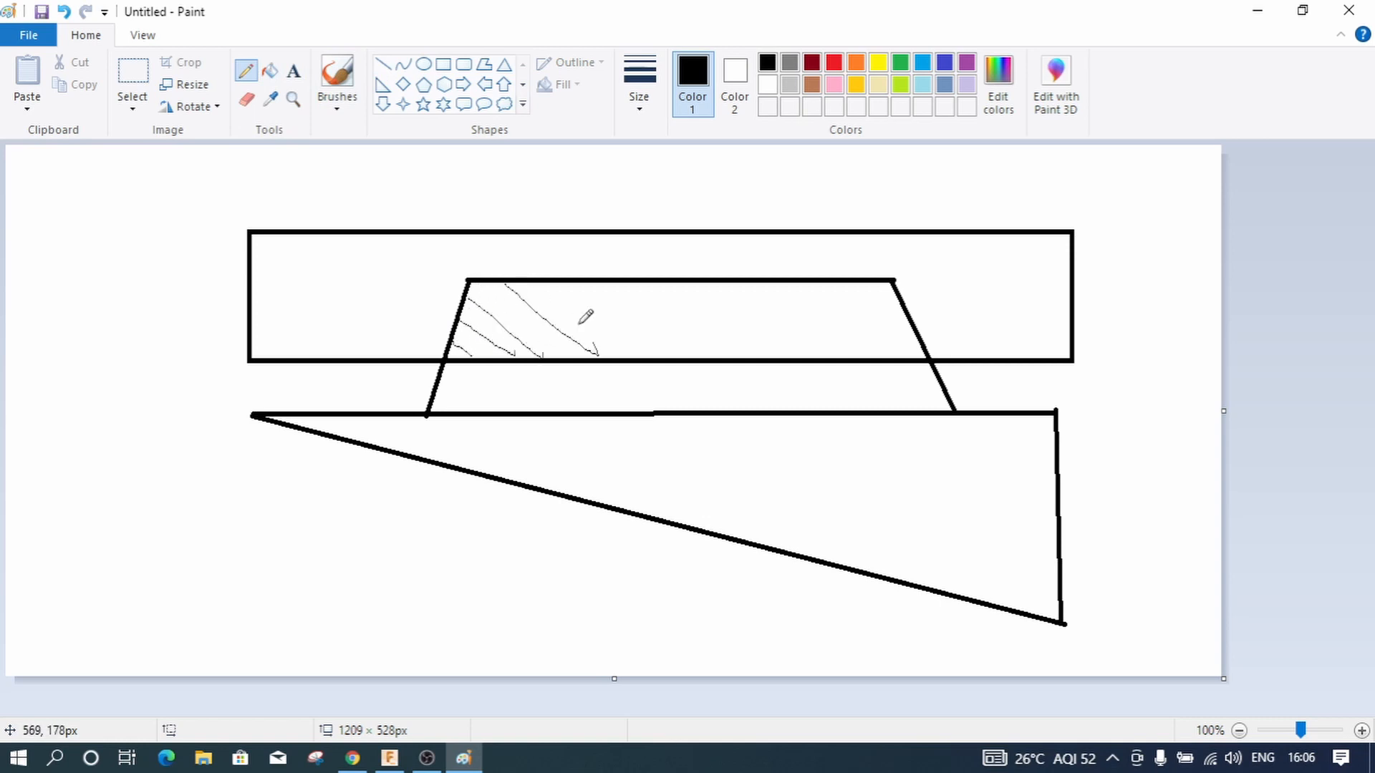
pyautogui.moveTo(559, 287); pyautogui.dragTo(646, 353)
pyautogui.moveTo(613, 288); pyautogui.dragTo(716, 356)
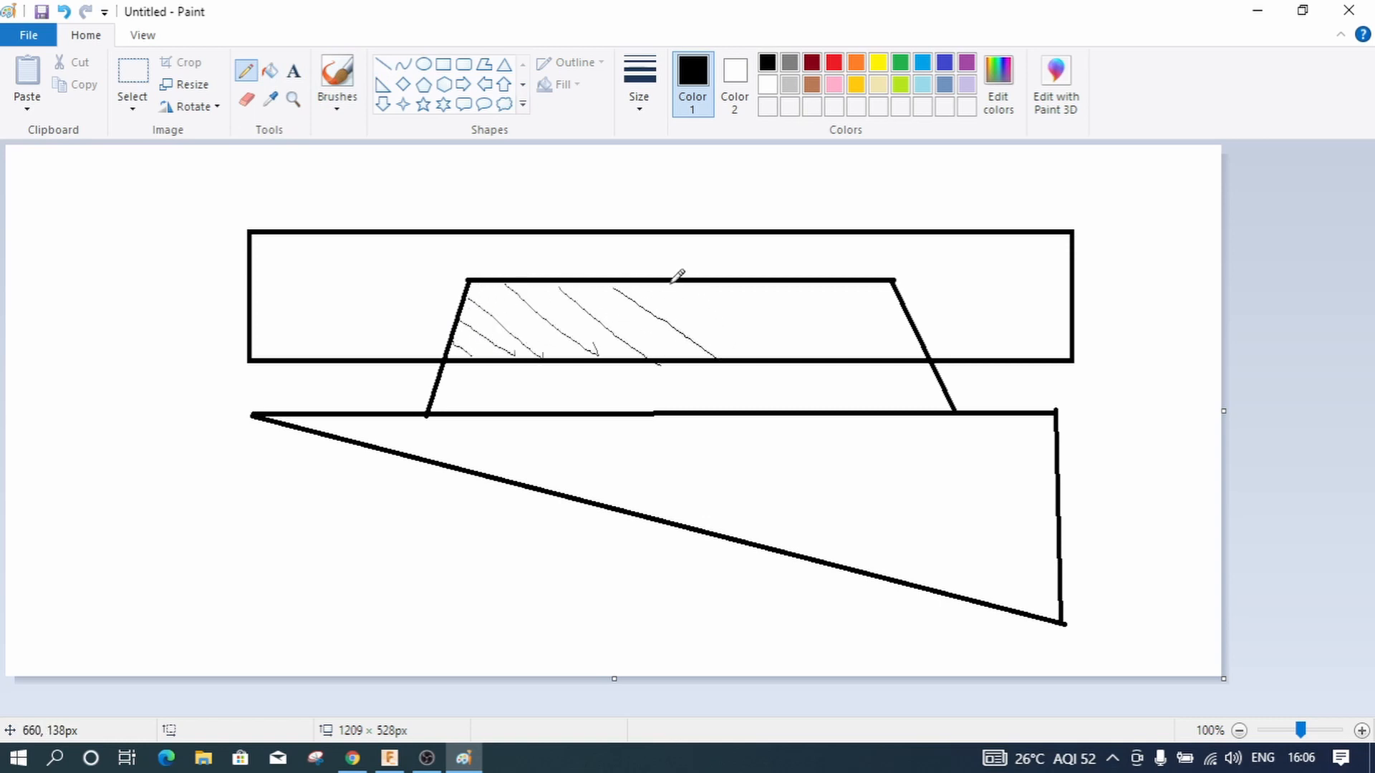
pyautogui.moveTo(667, 284); pyautogui.dragTo(757, 357)
pyautogui.moveTo(713, 284); pyautogui.dragTo(819, 363)
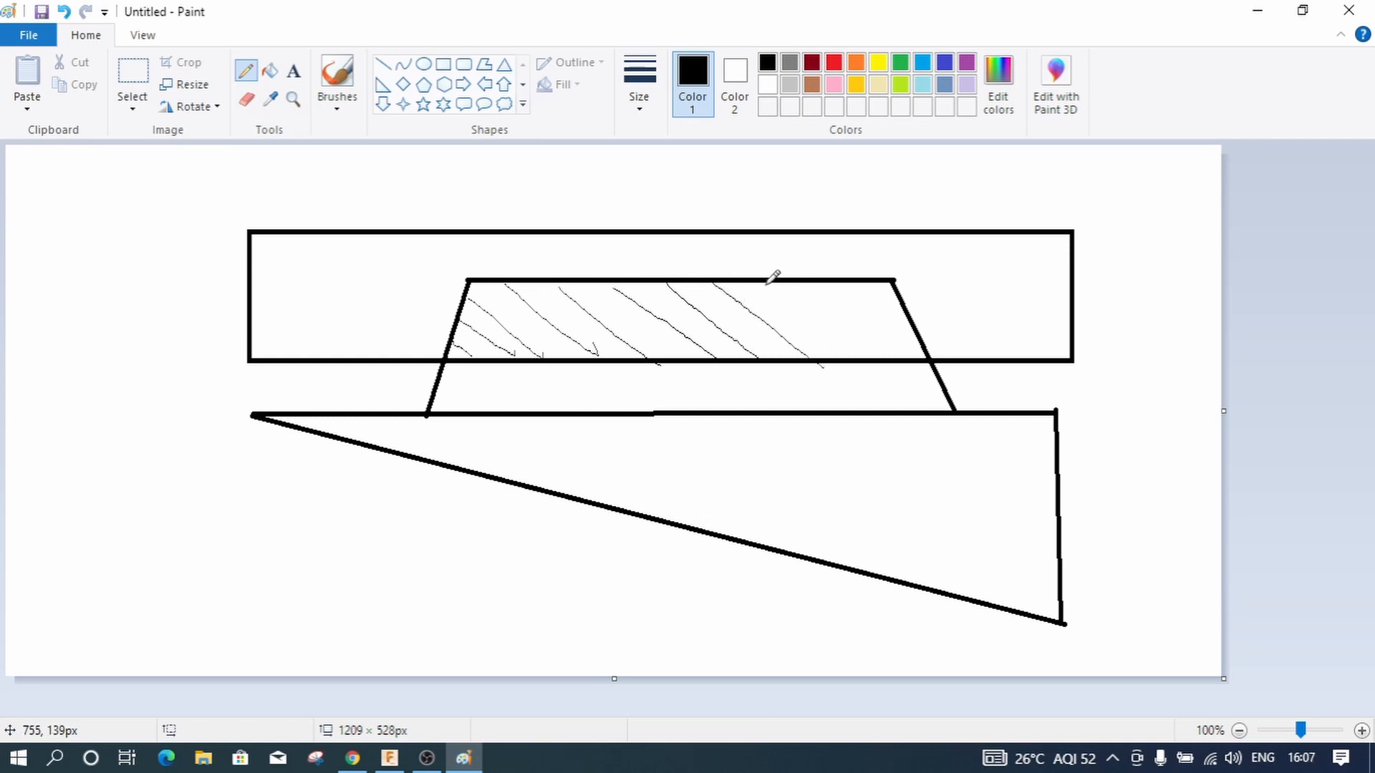
pyautogui.moveTo(767, 283); pyautogui.dragTo(867, 355)
pyautogui.moveTo(819, 287)
pyautogui.mouseDown()
pyautogui.moveTo(901, 357)
pyautogui.moveTo(904, 314)
pyautogui.moveTo(920, 330)
pyautogui.moveTo(859, 317)
pyautogui.moveTo(919, 356)
pyautogui.moveTo(867, 306)
pyautogui.moveTo(922, 356)
pyautogui.mouseUp()
pyautogui.moveTo(792, 283); pyautogui.dragTo(866, 351)
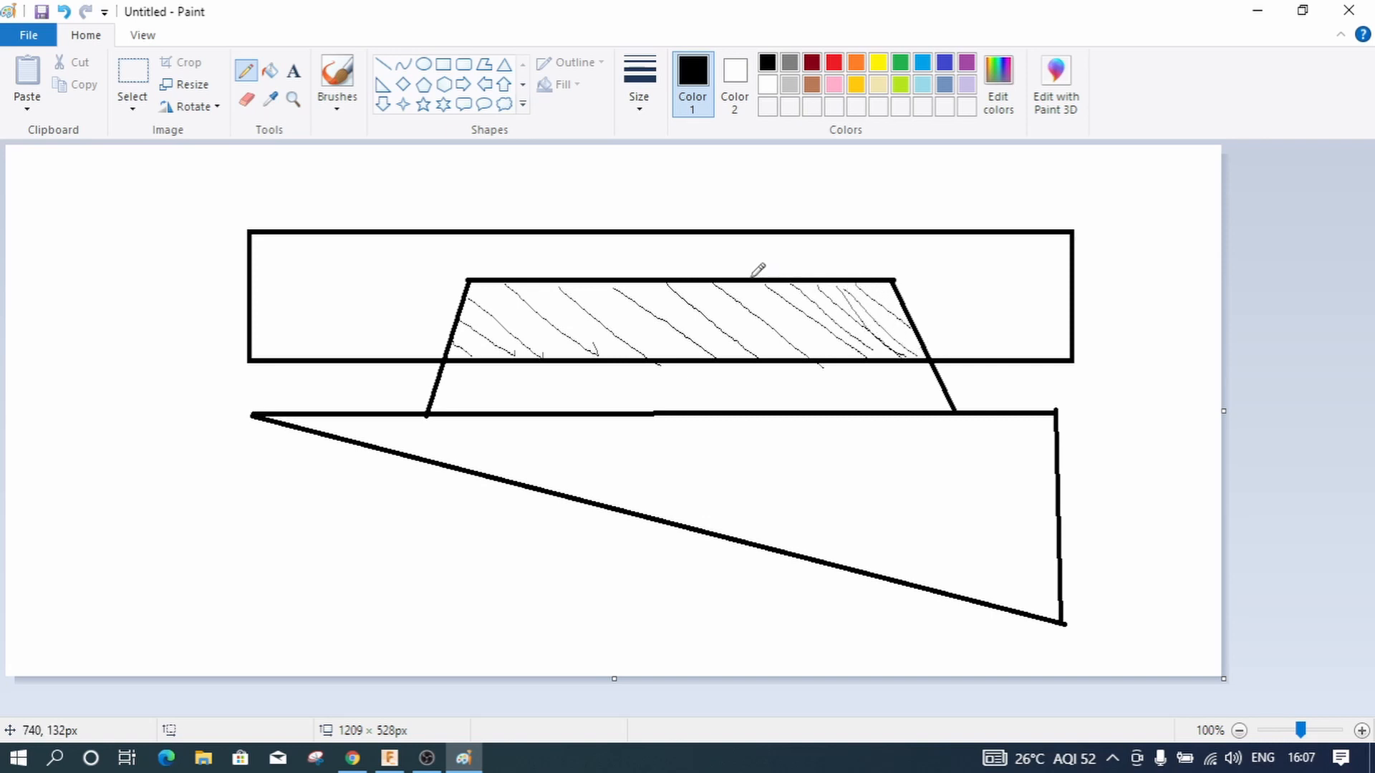
pyautogui.moveTo(748, 285); pyautogui.dragTo(825, 354)
pyautogui.moveTo(694, 282); pyautogui.dragTo(779, 350)
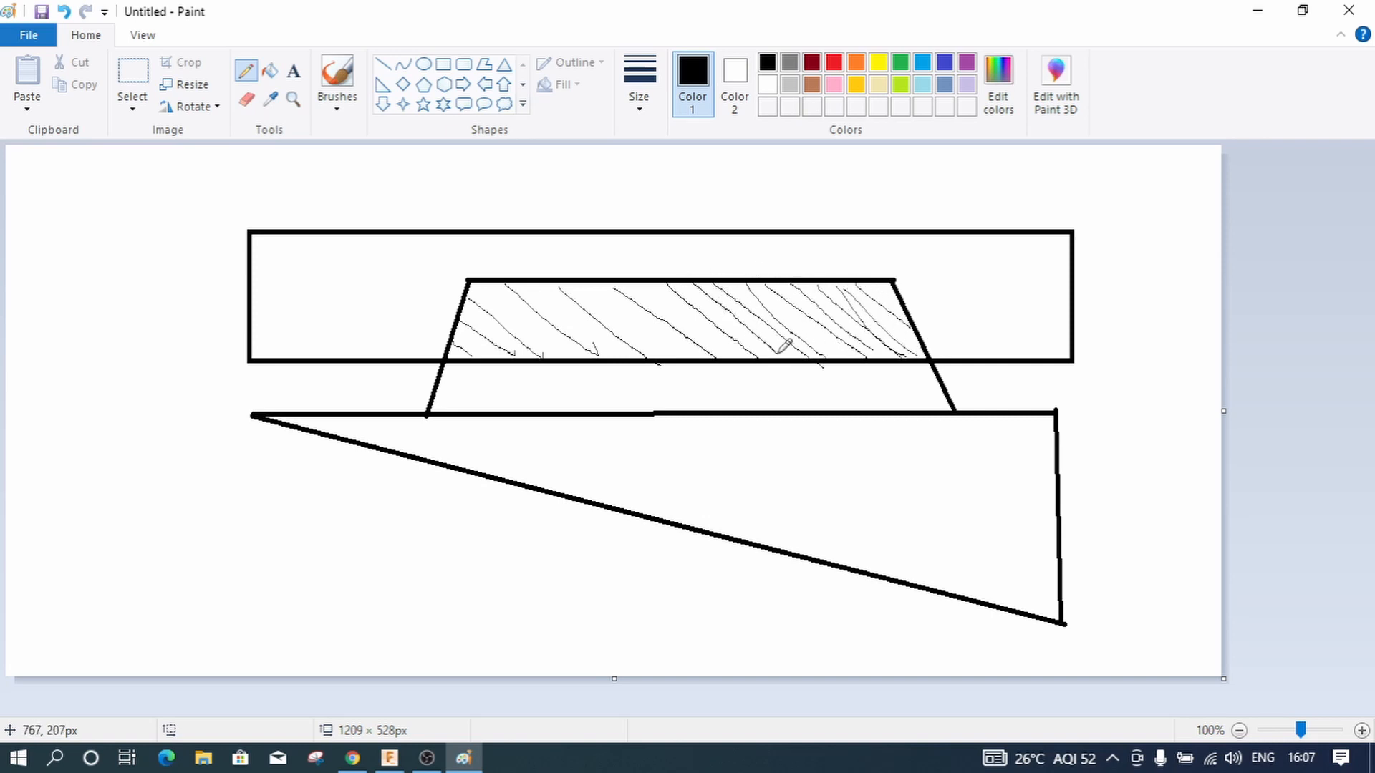
pyautogui.moveTo(632, 283); pyautogui.dragTo(713, 357)
pyautogui.moveTo(591, 276); pyautogui.dragTo(676, 355)
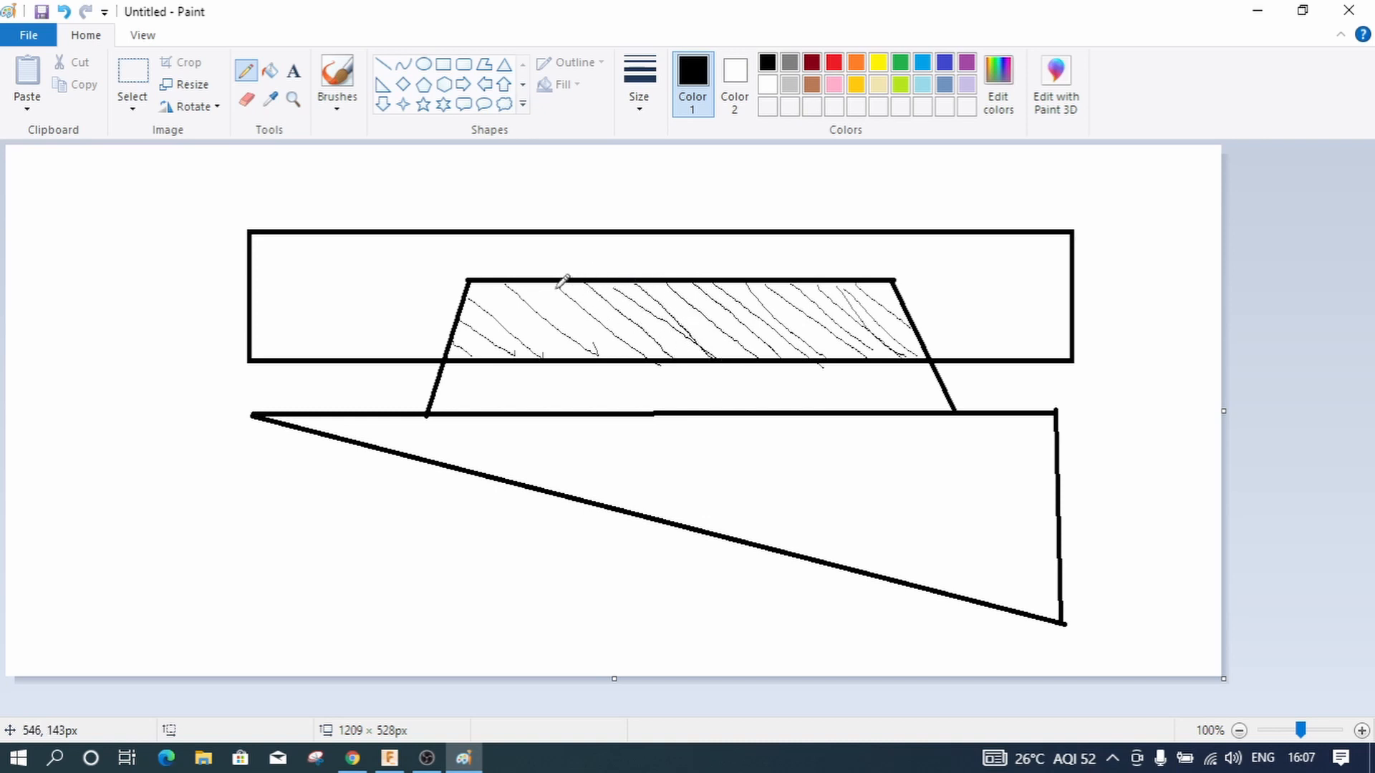
pyautogui.moveTo(539, 276); pyautogui.dragTo(609, 342)
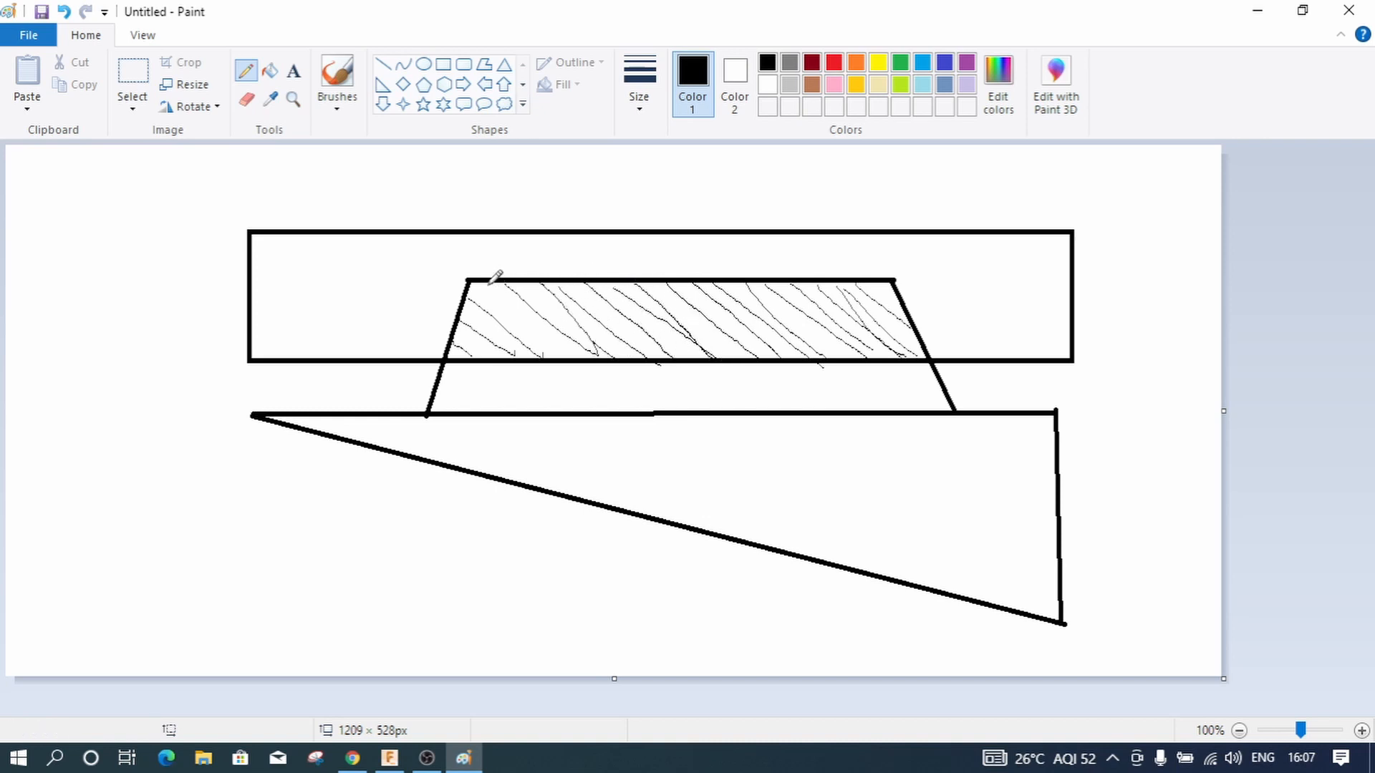
pyautogui.moveTo(488, 281); pyautogui.dragTo(545, 338)
# Step: Label the rectangle "Target Body" and the triangular wing "Tool Body"
pyautogui.click(294, 71)
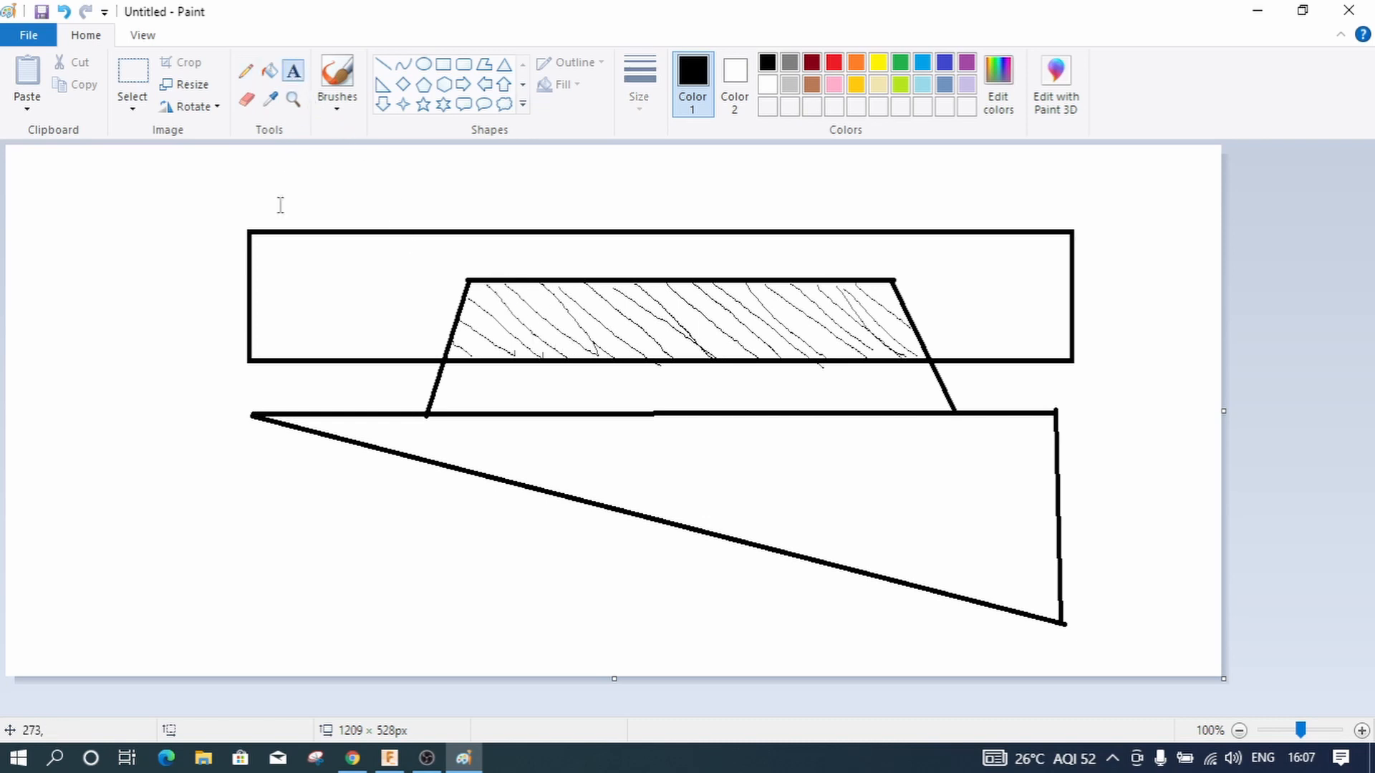
pyautogui.click(267, 264)
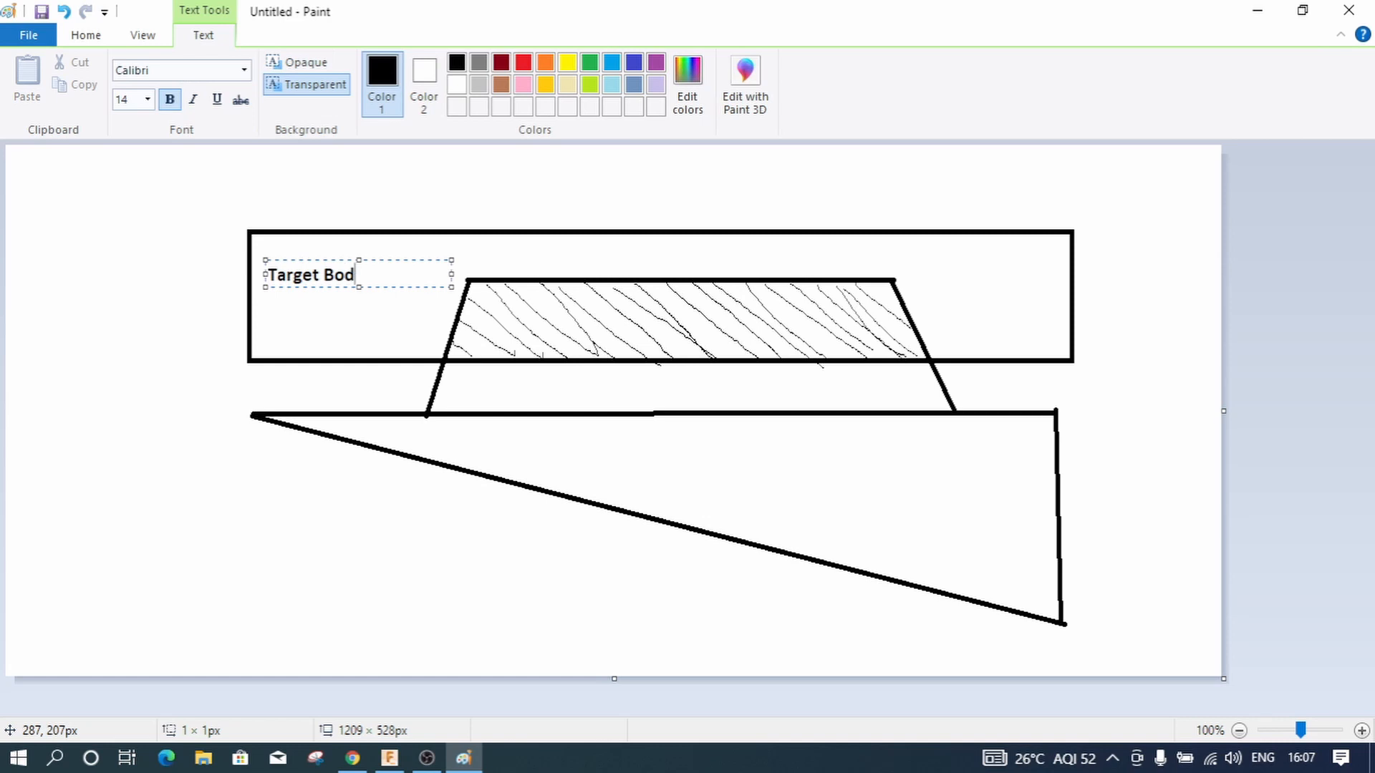
pyautogui.click(596, 464)
pyautogui.click(638, 448)
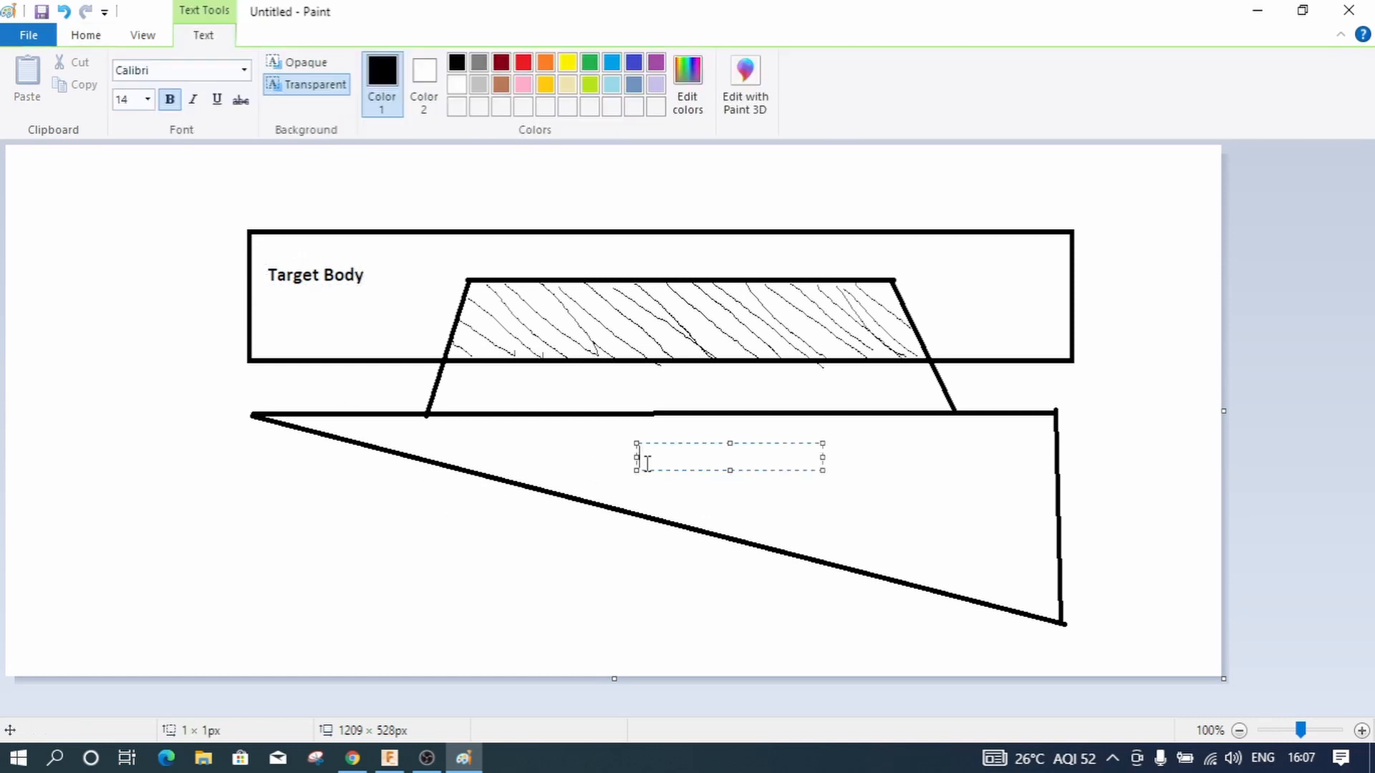
pyautogui.write('Tool Body')
pyautogui.click(587, 557)
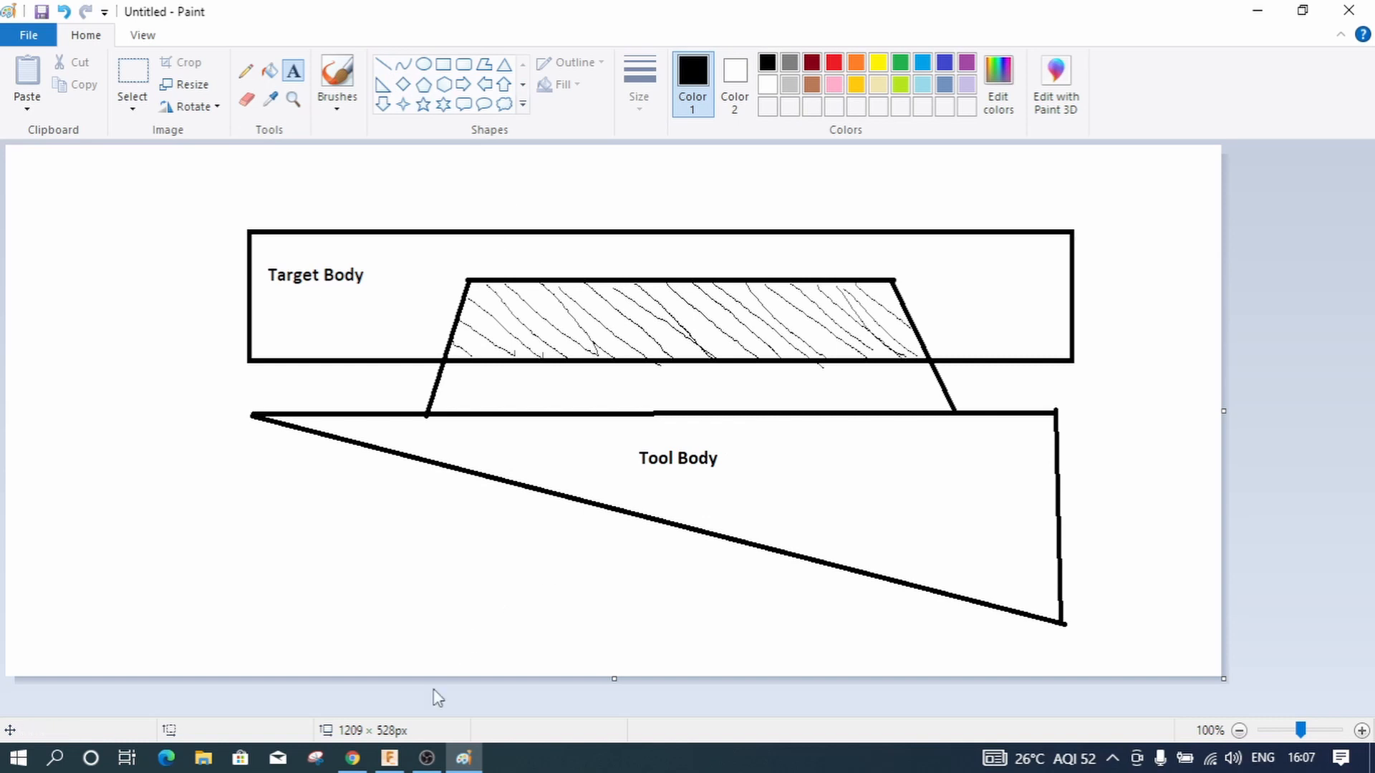
# Step: Check the target and tool body options of the Combine command in Fusion 360 and return to Paint
pyautogui.click(388, 759)
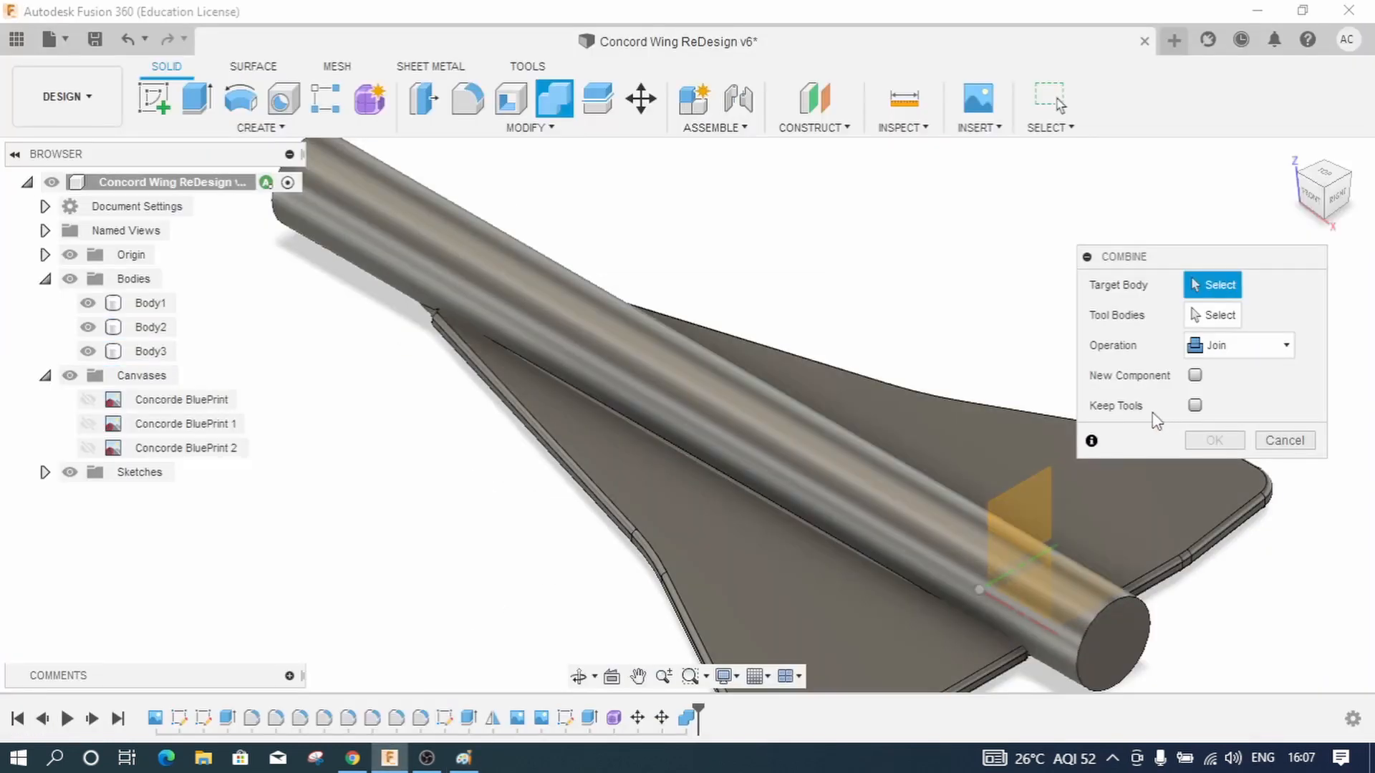
pyautogui.click(463, 759)
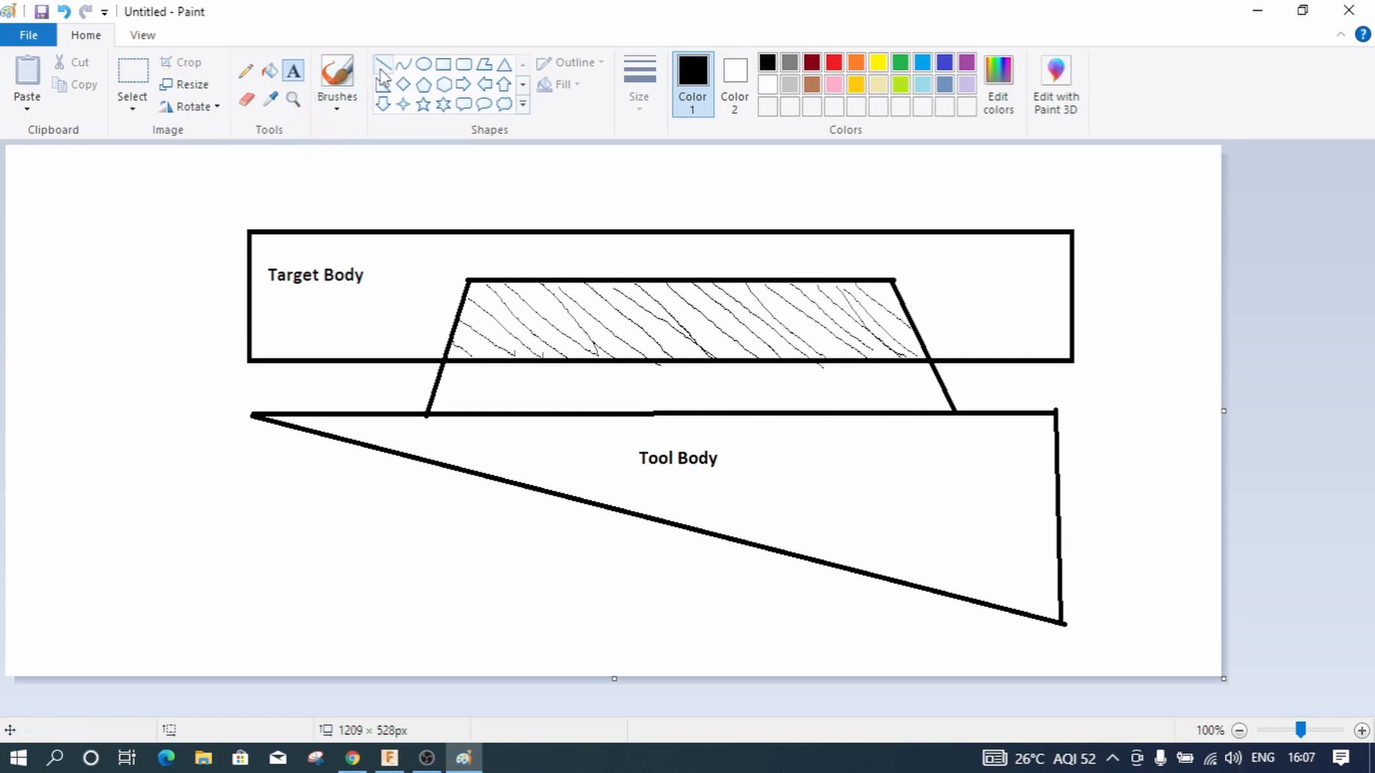
# Step: Hatch the overlap between the peg and the rectangle with red diagonal pencil strokes in the thickest line size
pyautogui.click(245, 71)
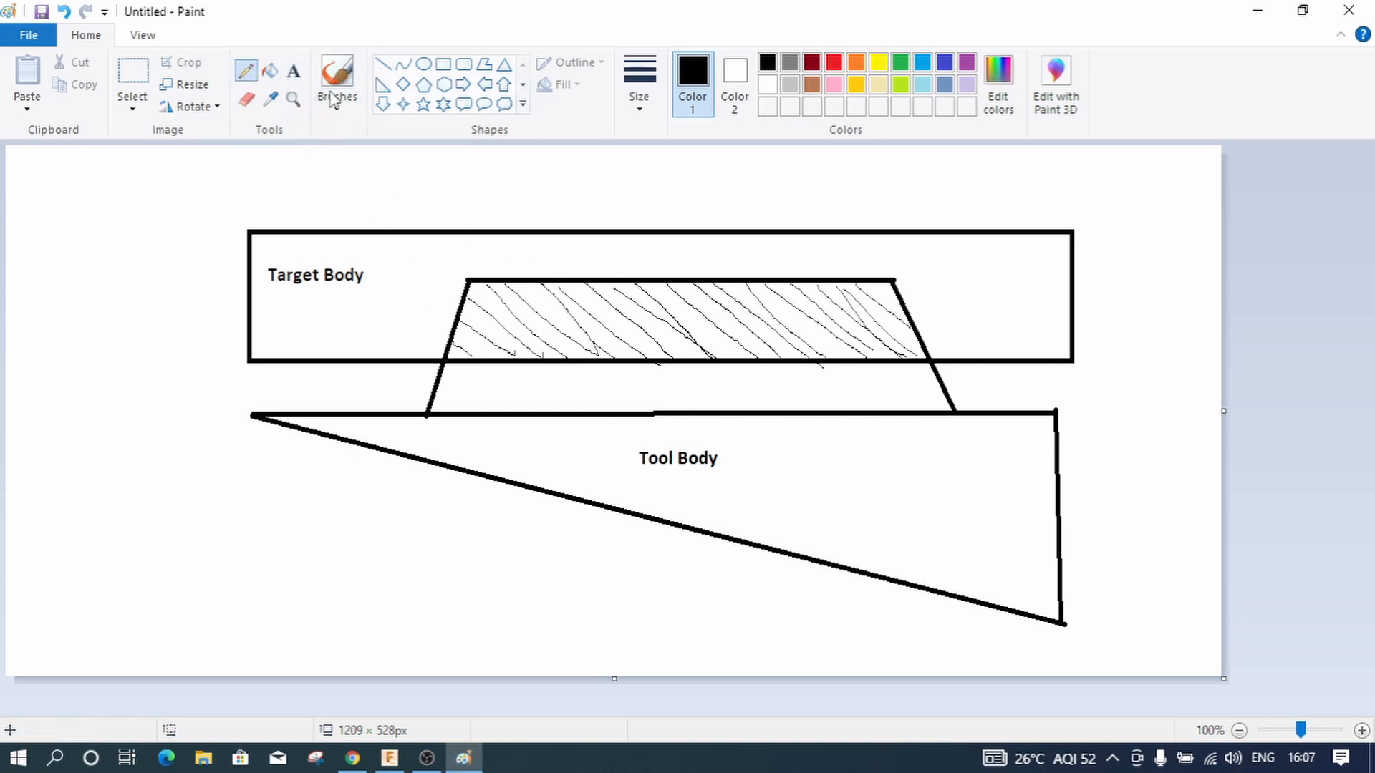
pyautogui.click(834, 64)
pyautogui.click(640, 96)
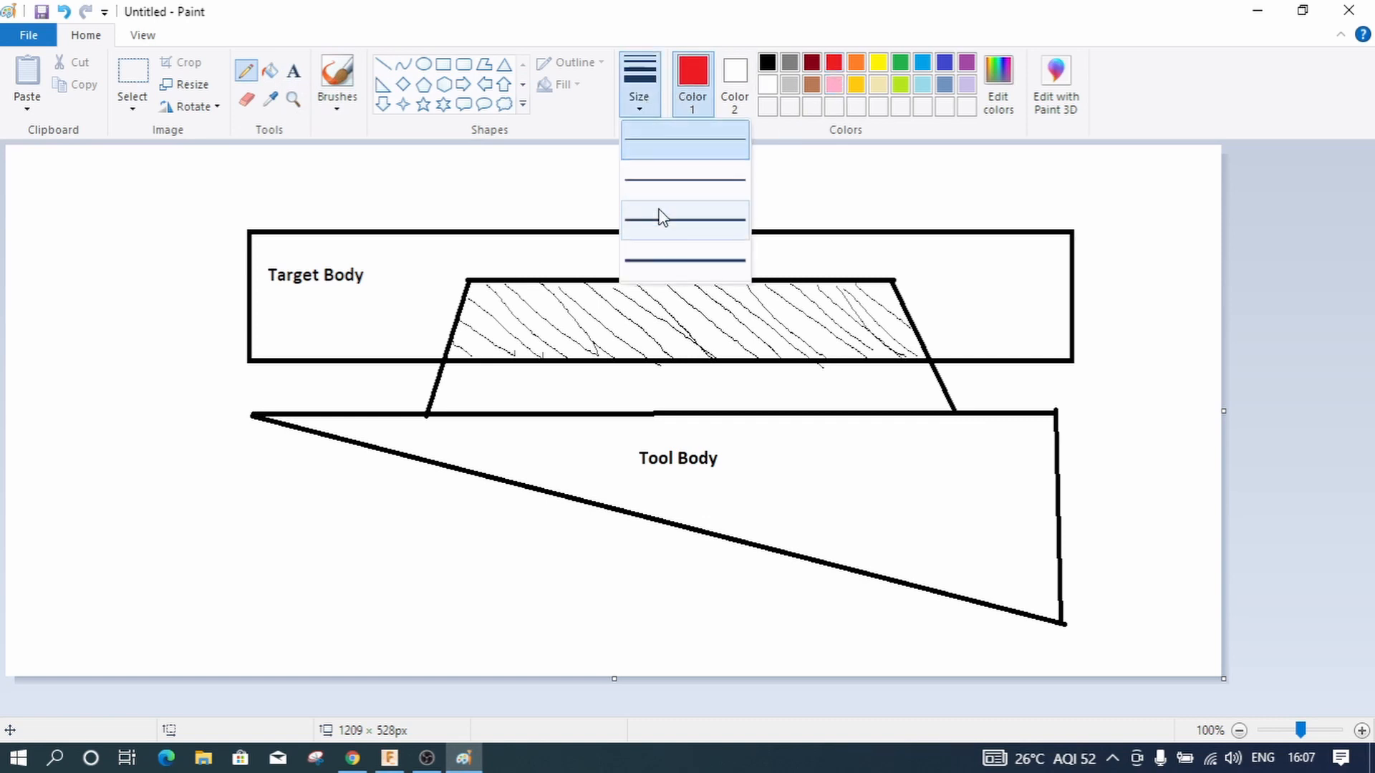
pyautogui.click(685, 259)
pyautogui.moveTo(469, 288)
pyautogui.mouseDown()
pyautogui.moveTo(558, 358)
pyautogui.moveTo(553, 343)
pyautogui.mouseUp()
pyautogui.moveTo(516, 283); pyautogui.dragTo(605, 350)
pyautogui.moveTo(562, 289); pyautogui.dragTo(653, 349)
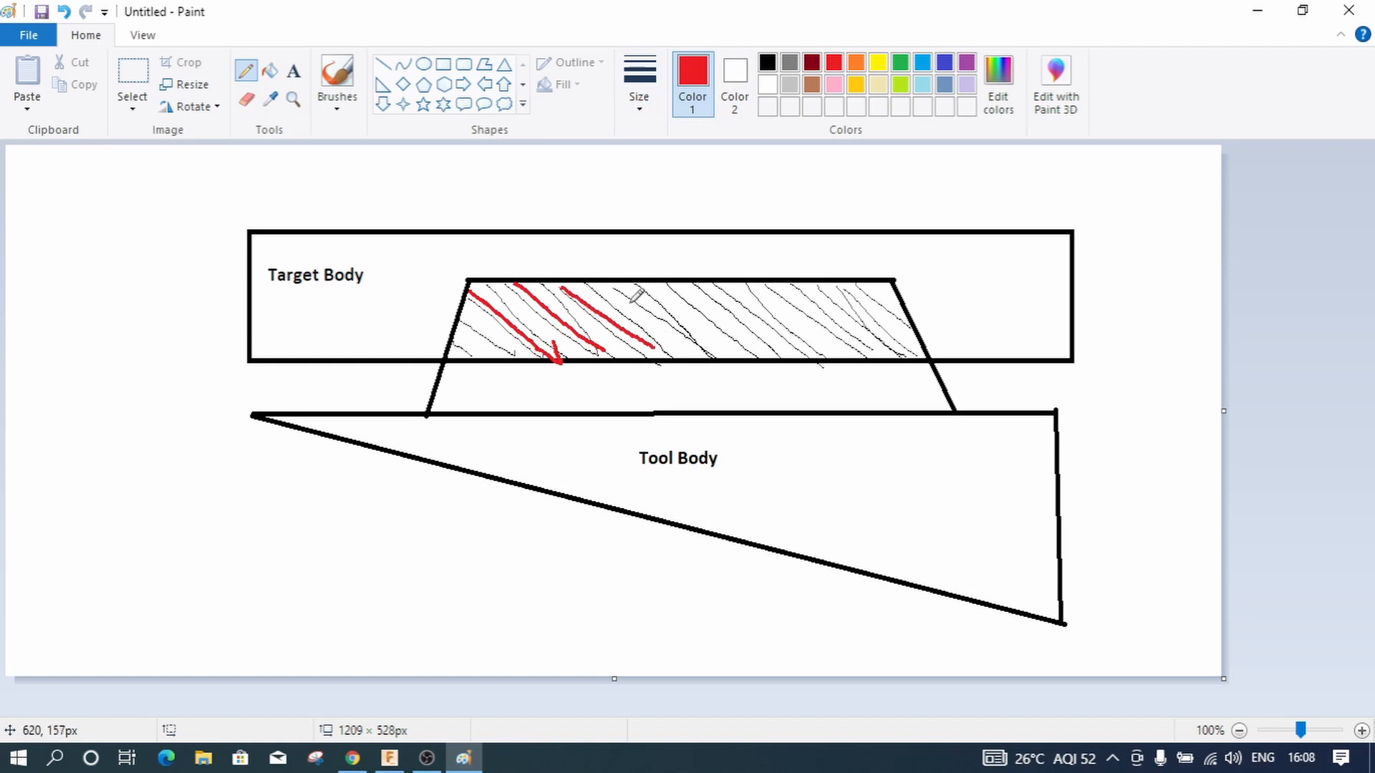
pyautogui.moveTo(617, 286); pyautogui.dragTo(722, 358)
pyautogui.moveTo(664, 287); pyautogui.dragTo(765, 360)
pyautogui.moveTo(718, 287); pyautogui.dragTo(822, 358)
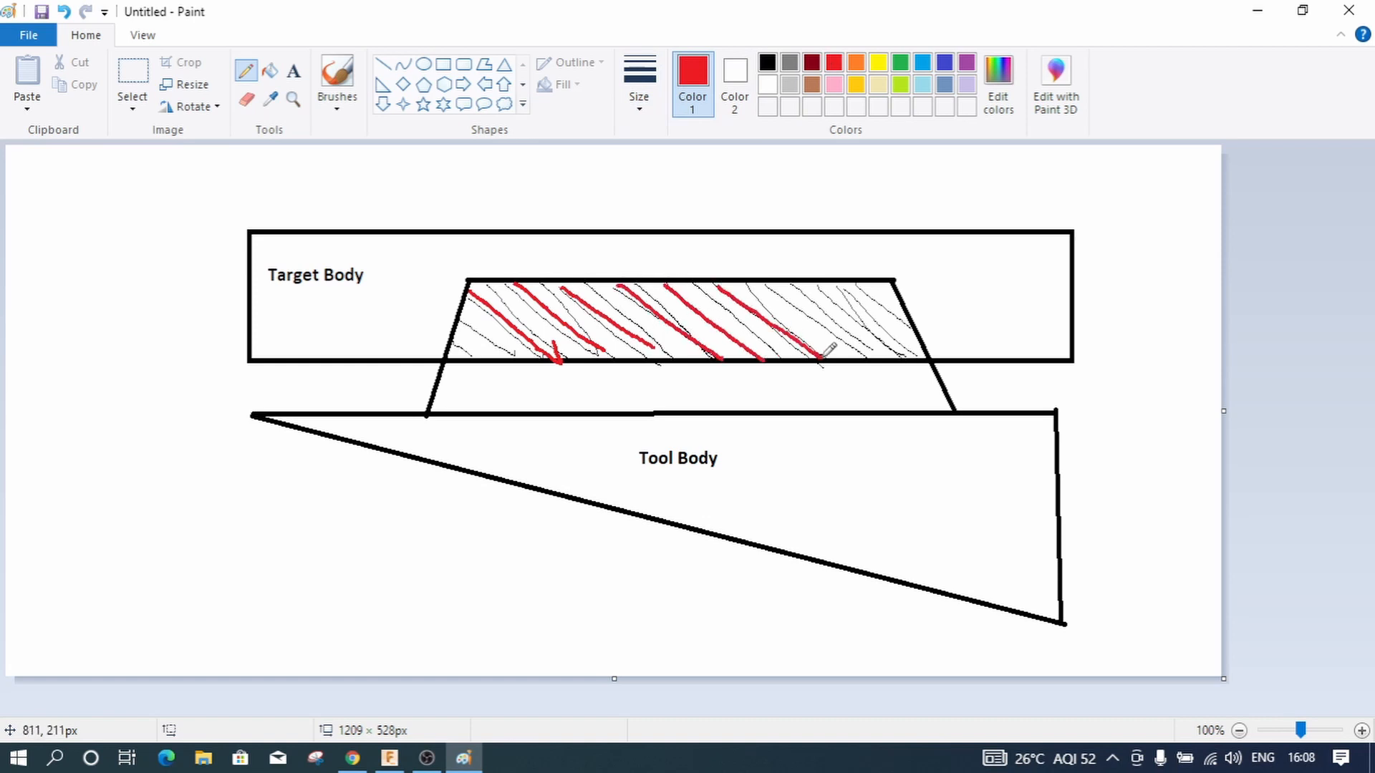
pyautogui.moveTo(779, 283); pyautogui.dragTo(872, 353)
pyautogui.moveTo(831, 284); pyautogui.dragTo(916, 355)
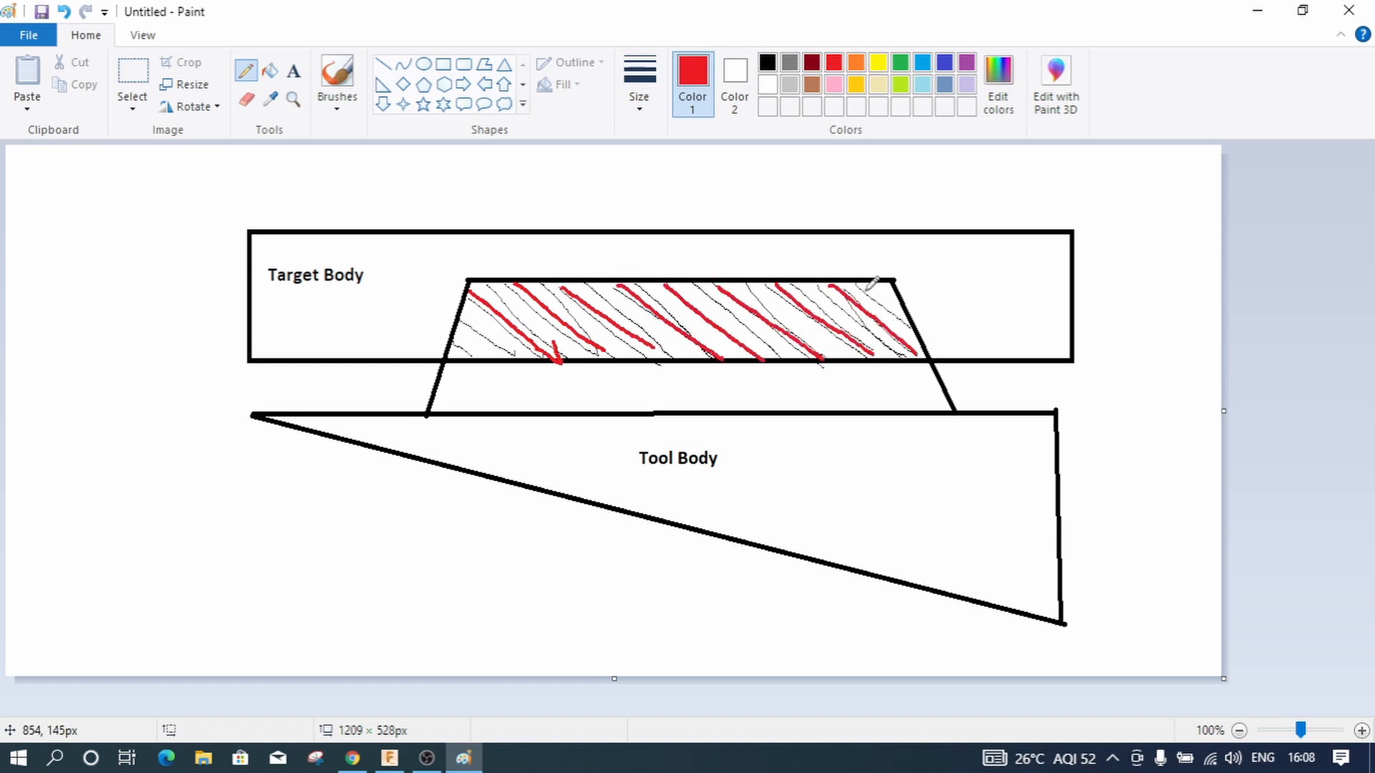
pyautogui.moveTo(866, 288); pyautogui.dragTo(909, 342)
pyautogui.moveTo(459, 324); pyautogui.dragTo(511, 356)
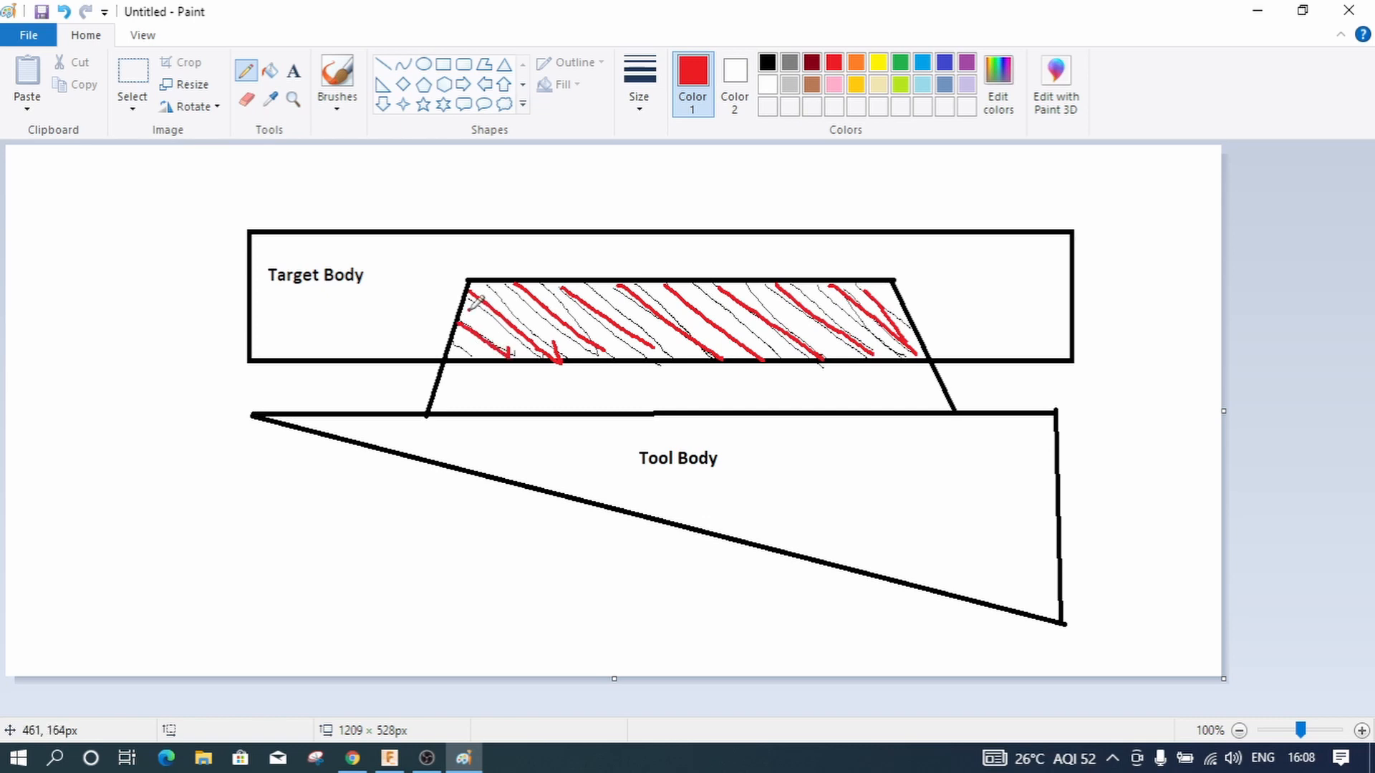
pyautogui.moveTo(470, 295)
pyautogui.mouseDown()
pyautogui.moveTo(533, 356)
pyautogui.moveTo(523, 390)
pyautogui.moveTo(559, 370)
pyautogui.moveTo(646, 397)
pyautogui.moveTo(694, 381)
pyautogui.mouseUp()
pyautogui.moveTo(806, 394)
pyautogui.mouseDown()
pyautogui.moveTo(825, 402)
pyautogui.moveTo(848, 383)
pyautogui.mouseUp()
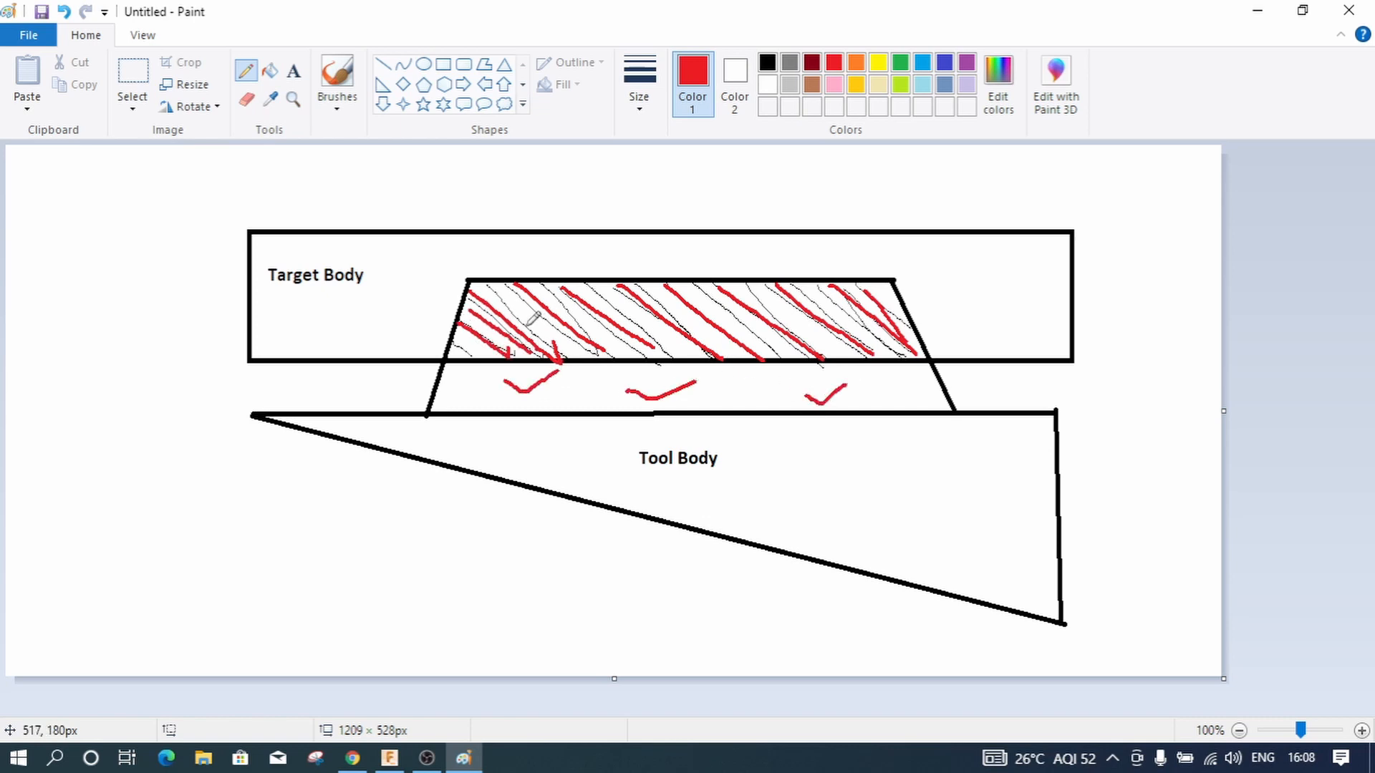
pyautogui.moveTo(452, 346)
pyautogui.mouseDown()
pyautogui.moveTo(562, 281)
pyautogui.moveTo(648, 287)
pyautogui.mouseUp()
pyautogui.moveTo(612, 357); pyautogui.dragTo(829, 285)
pyautogui.moveTo(732, 360); pyautogui.dragTo(906, 299)
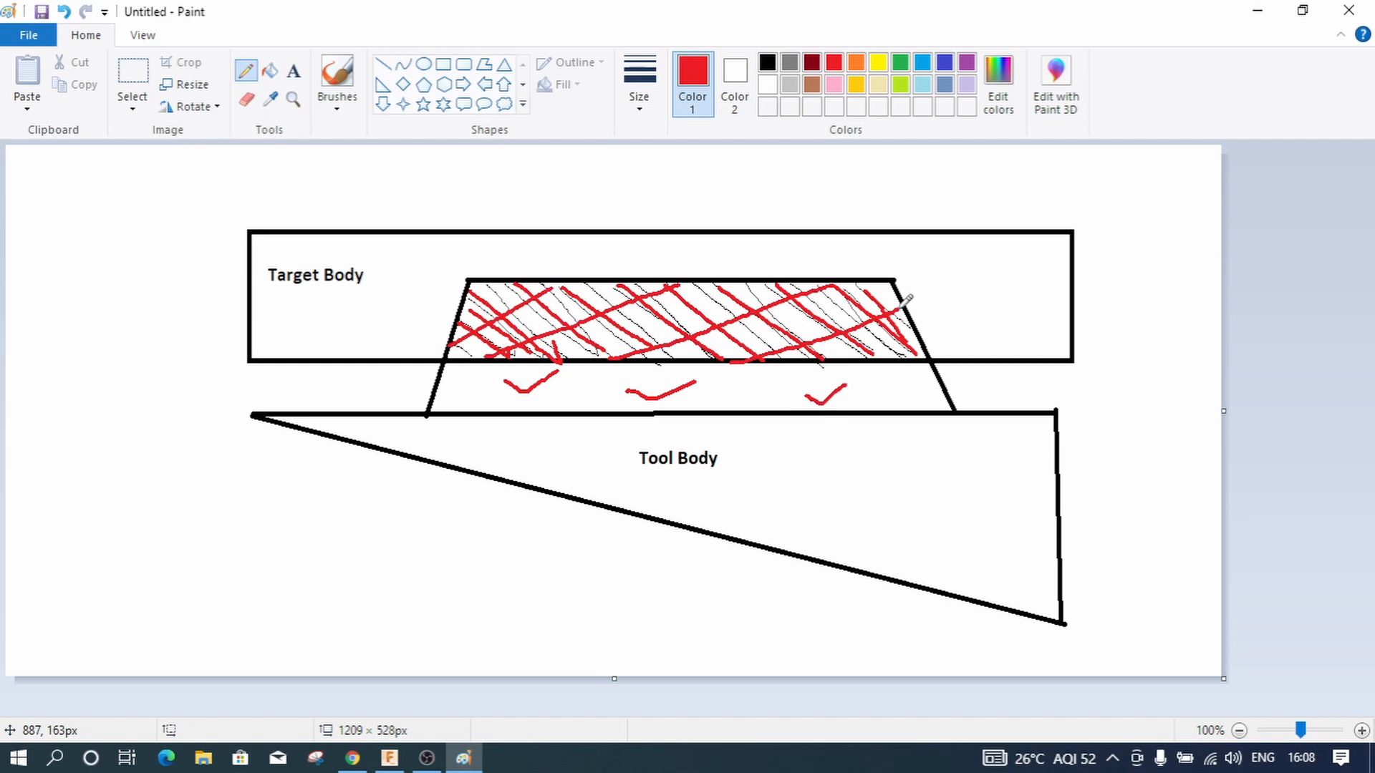
pyautogui.hotkey('ctrl', 'z')
pyautogui.hotkey('ctrl', 'z')
pyautogui.hotkey('ctrl', 'z')
pyautogui.hotkey('ctrl', 'z')
pyautogui.hotkey('ctrl', 'z')
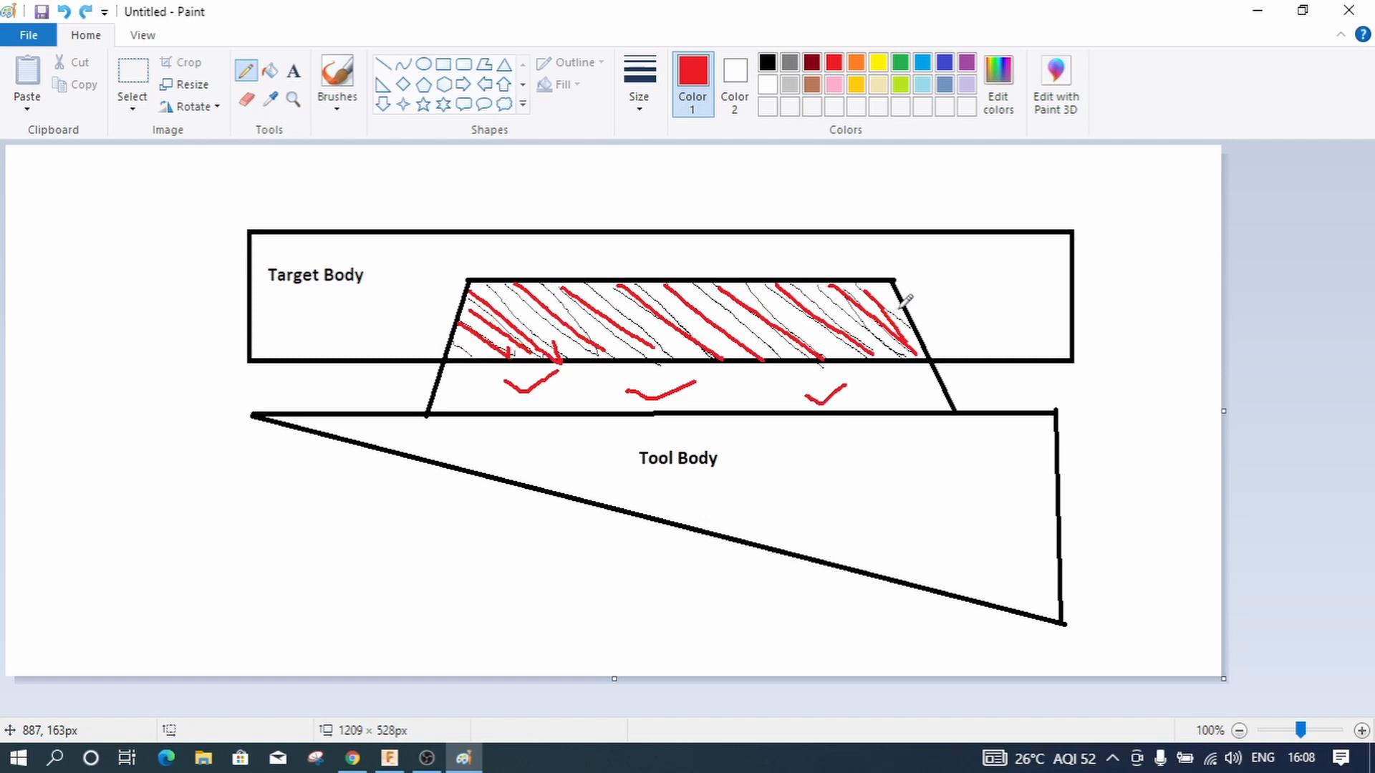
pyautogui.hotkey('ctrl', 'z')
pyautogui.hotkey('ctrl', 'z')
pyautogui.hotkey('ctrl', 'z')
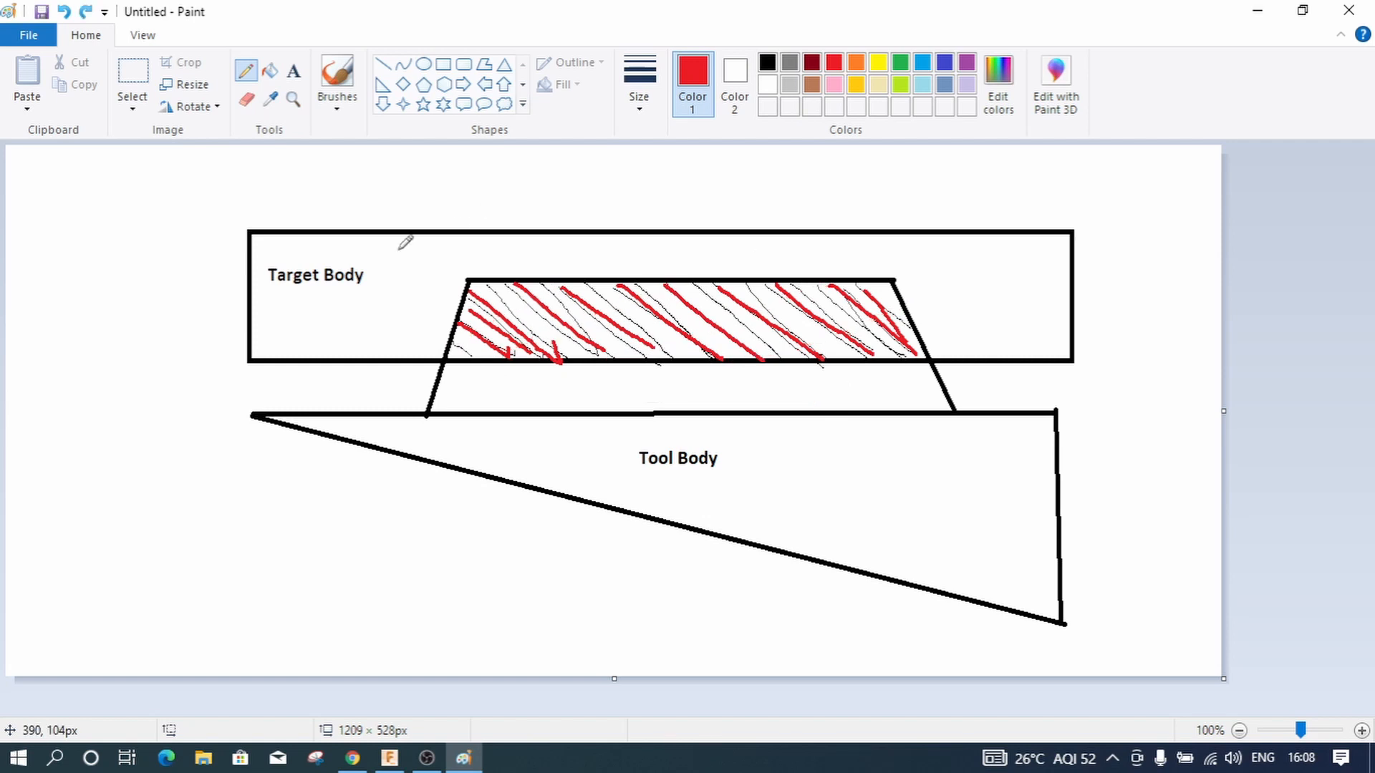
# Step: Draw a red check mark under the "Target Body" label and an indigo one beside the "Tool Body" label
pyautogui.moveTo(269, 308)
pyautogui.mouseDown()
pyautogui.moveTo(297, 323)
pyautogui.moveTo(342, 296)
pyautogui.mouseUp()
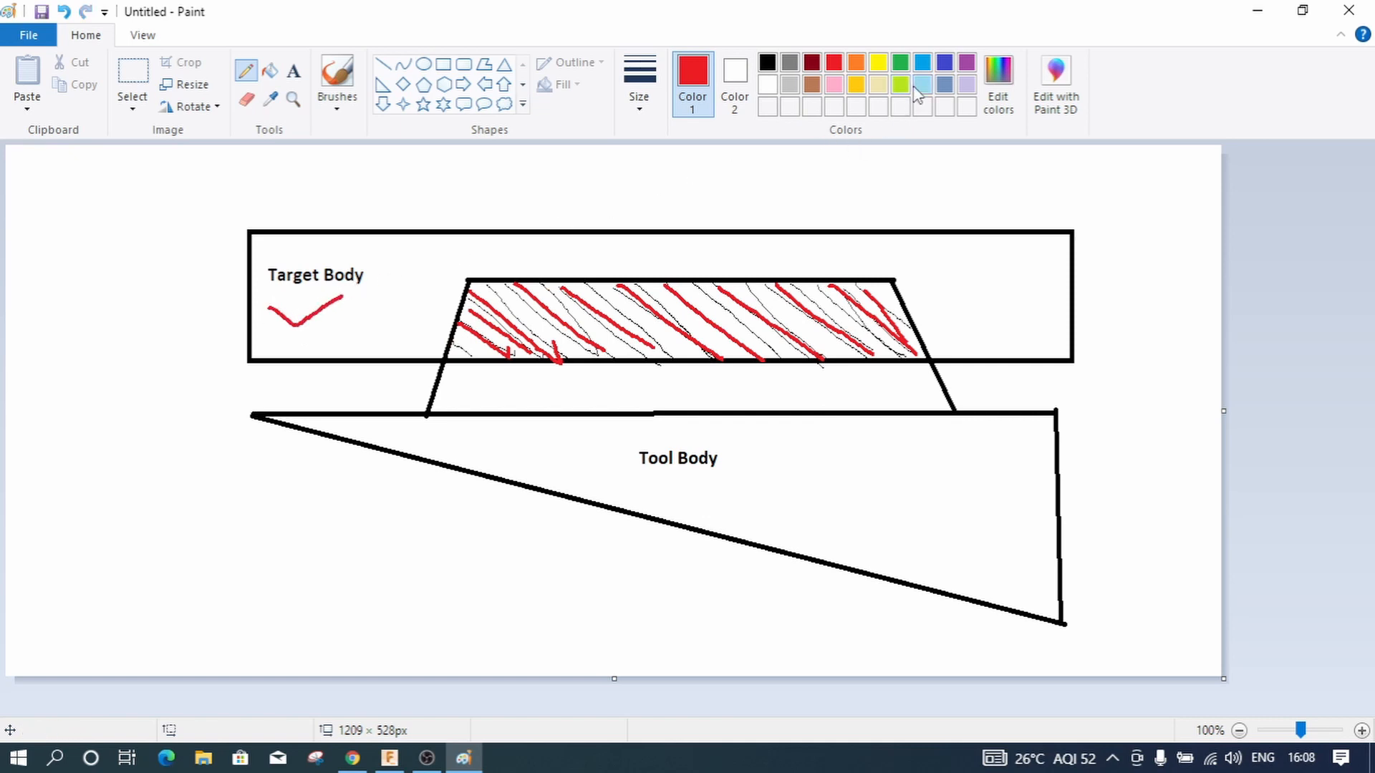
pyautogui.click(945, 63)
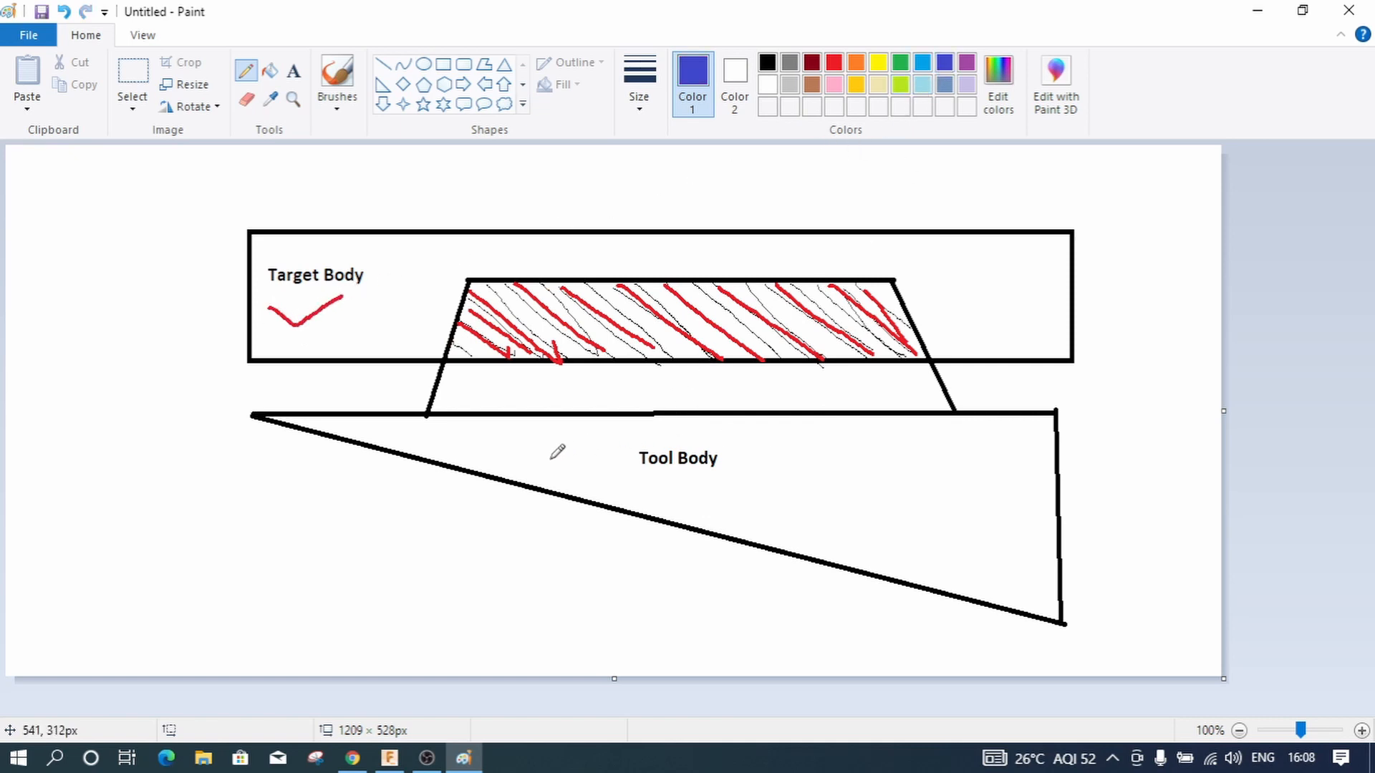
pyautogui.moveTo(562, 456); pyautogui.dragTo(620, 449)
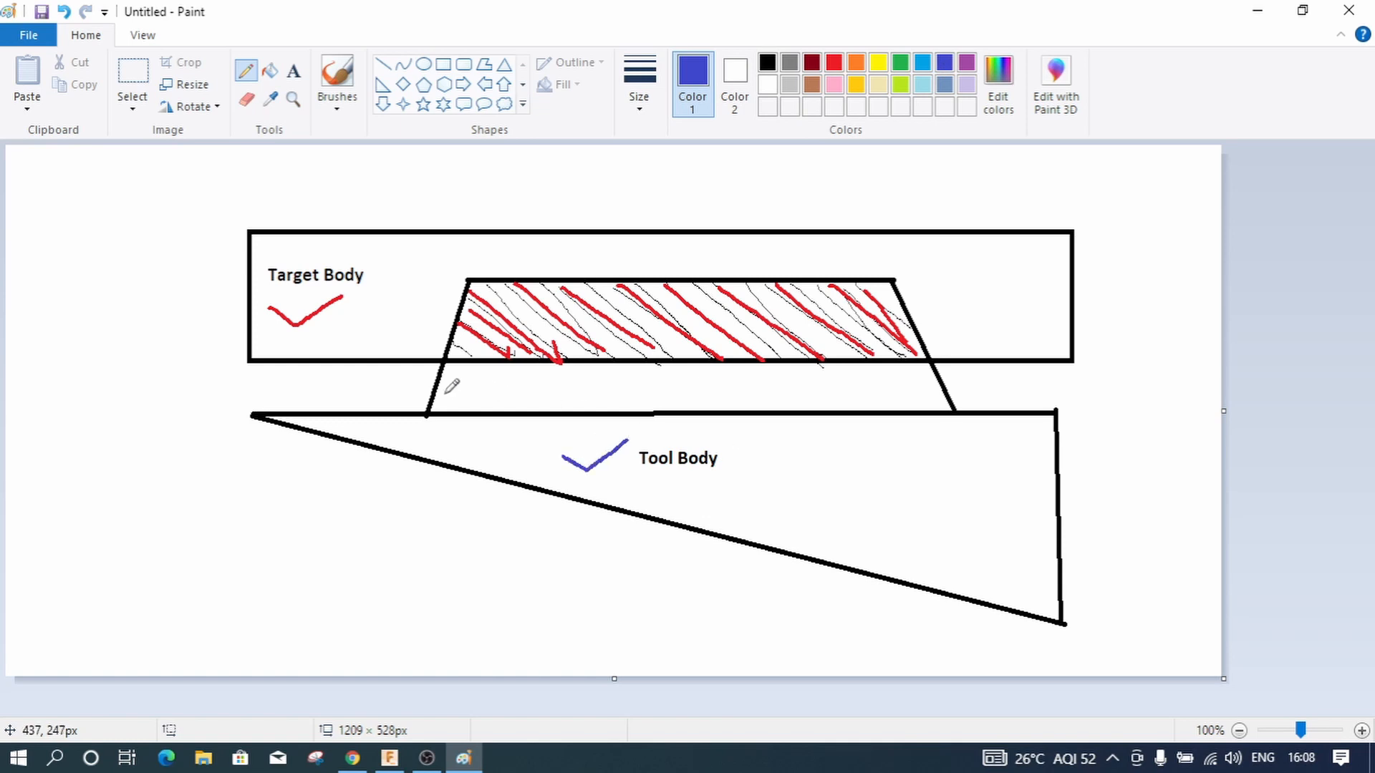
# Step: Hatch the whole trapezoidal peg, including its overlap with the rectangle, with indigo diagonal pencil strokes
pyautogui.moveTo(447, 348); pyautogui.dragTo(542, 291)
pyautogui.moveTo(441, 402); pyautogui.dragTo(635, 281)
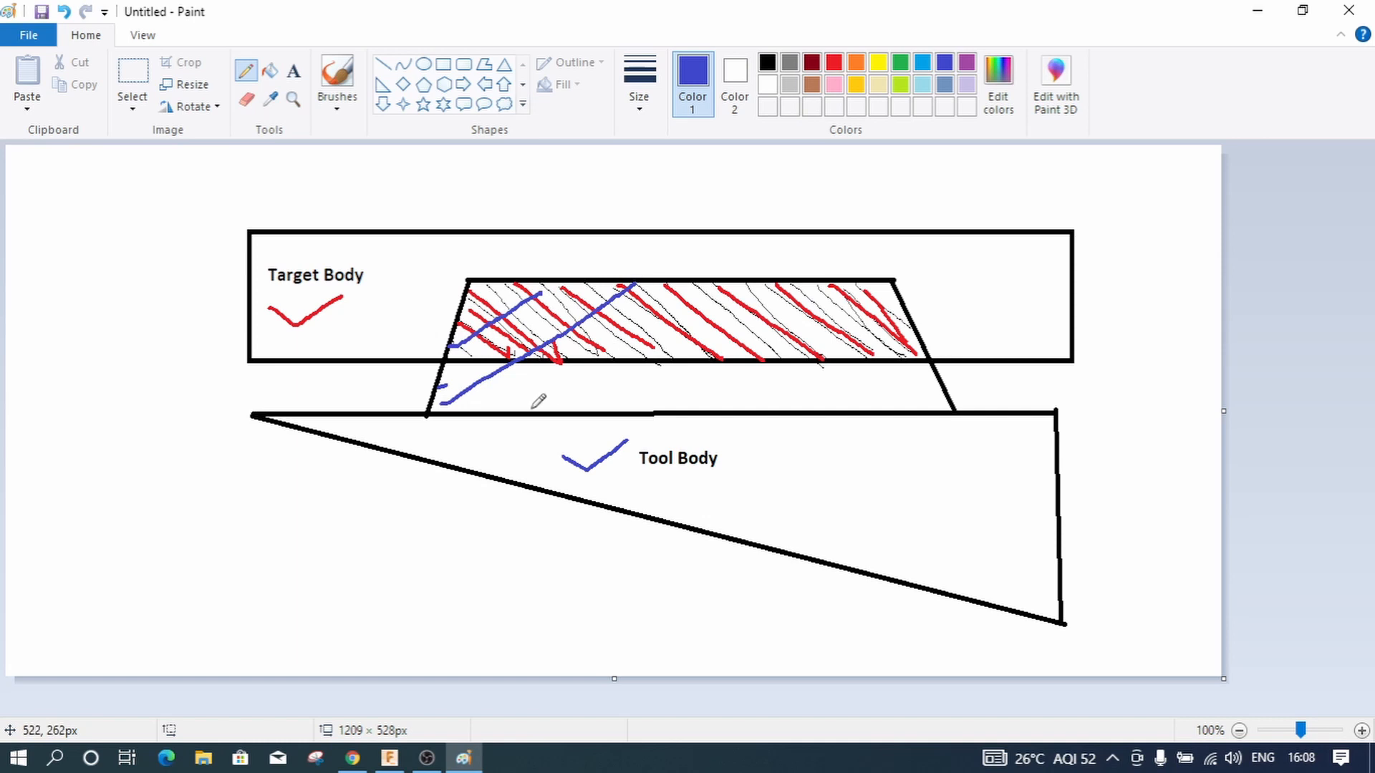
pyautogui.moveTo(529, 410); pyautogui.dragTo(706, 297)
pyautogui.moveTo(607, 410); pyautogui.dragTo(788, 285)
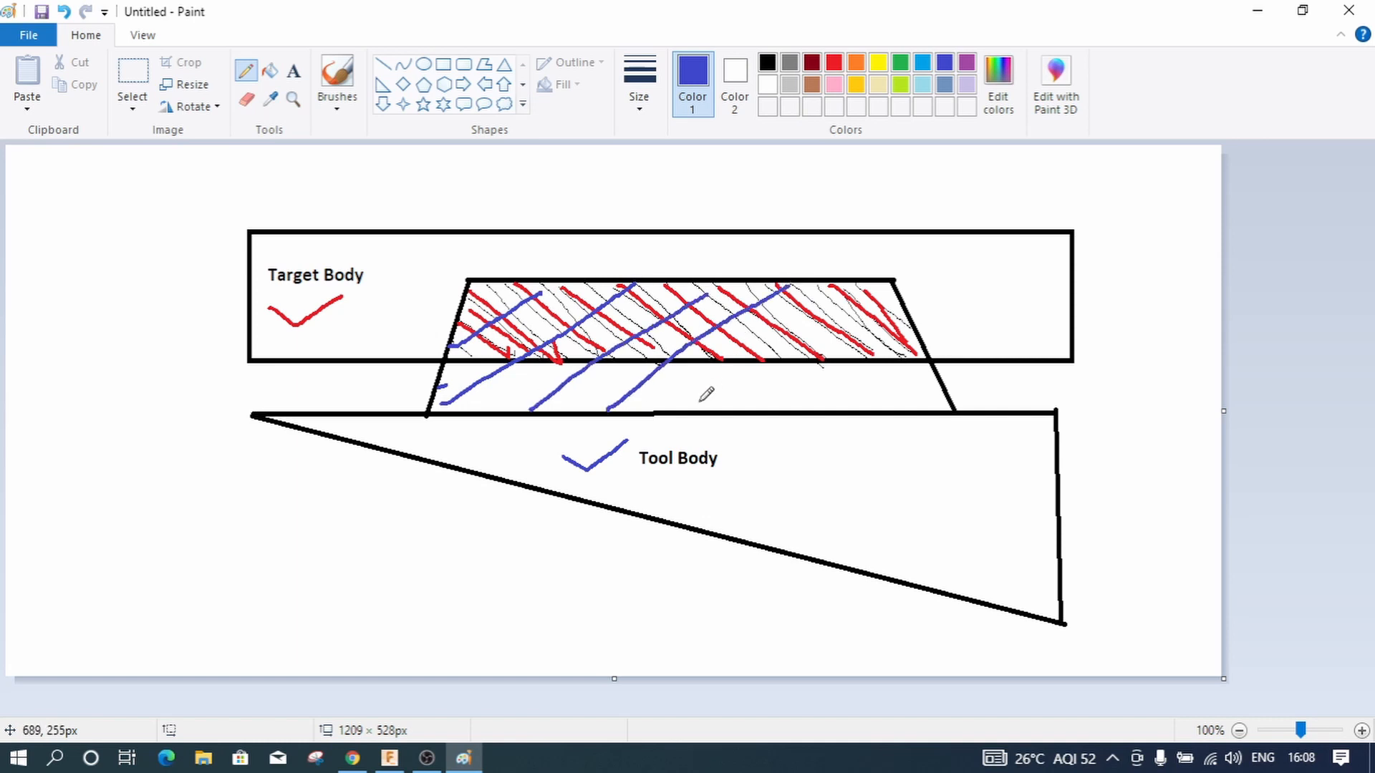
pyautogui.moveTo(693, 410); pyautogui.dragTo(833, 303)
pyautogui.moveTo(764, 407); pyautogui.dragTo(900, 326)
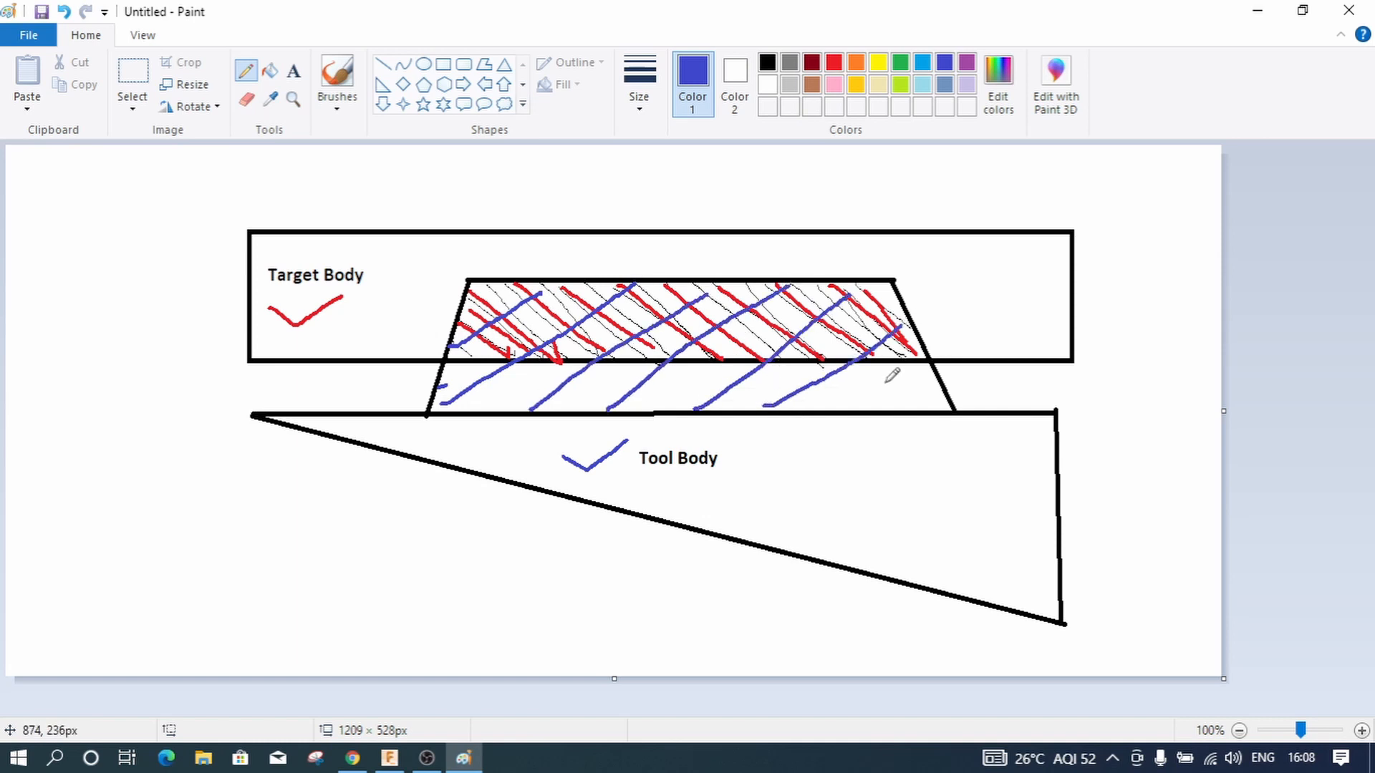
pyautogui.moveTo(877, 410); pyautogui.dragTo(923, 367)
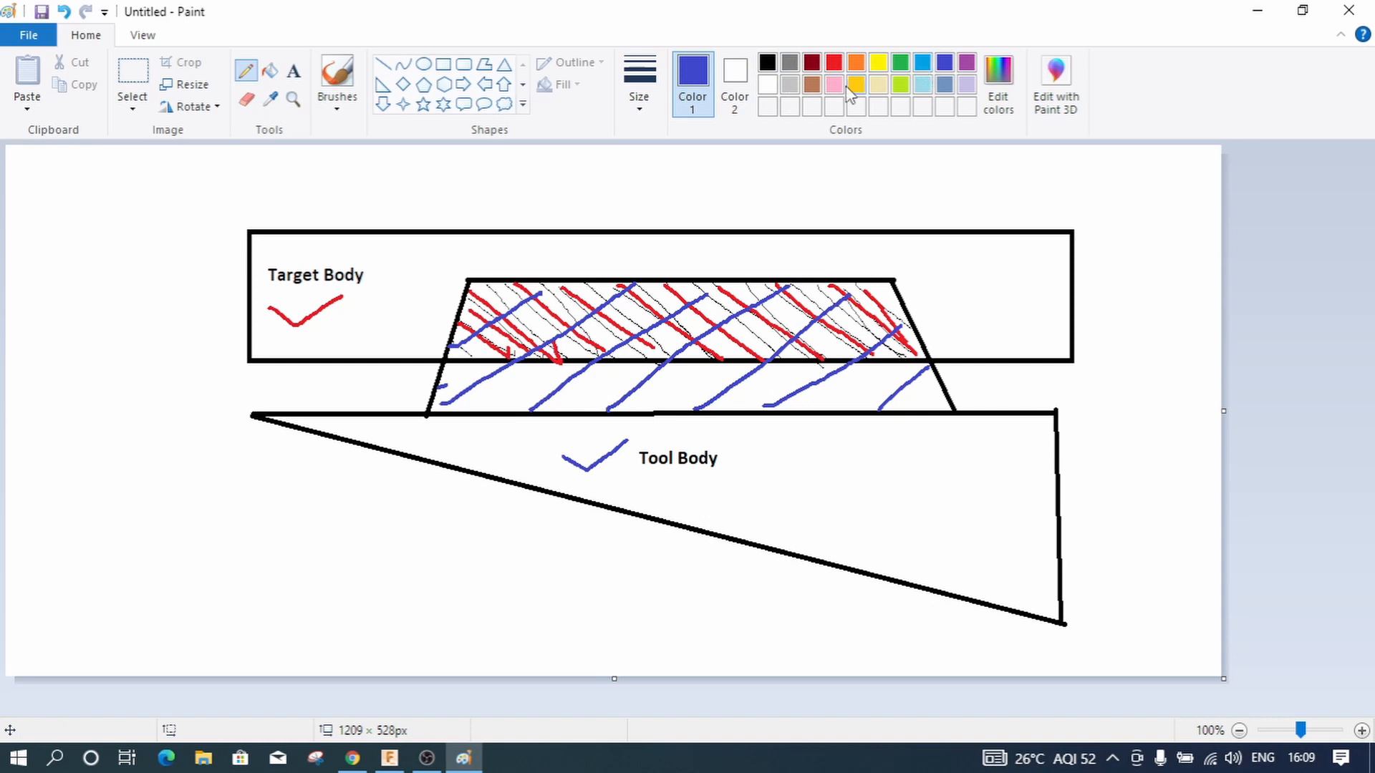
# Step: Draw a red check mark inside the target rectangle and indigo ones on the triangular wing and the peg
pyautogui.click(835, 63)
pyautogui.moveTo(414, 254)
pyautogui.mouseDown()
pyautogui.moveTo(429, 266)
pyautogui.moveTo(537, 234)
pyautogui.mouseUp()
pyautogui.click(945, 63)
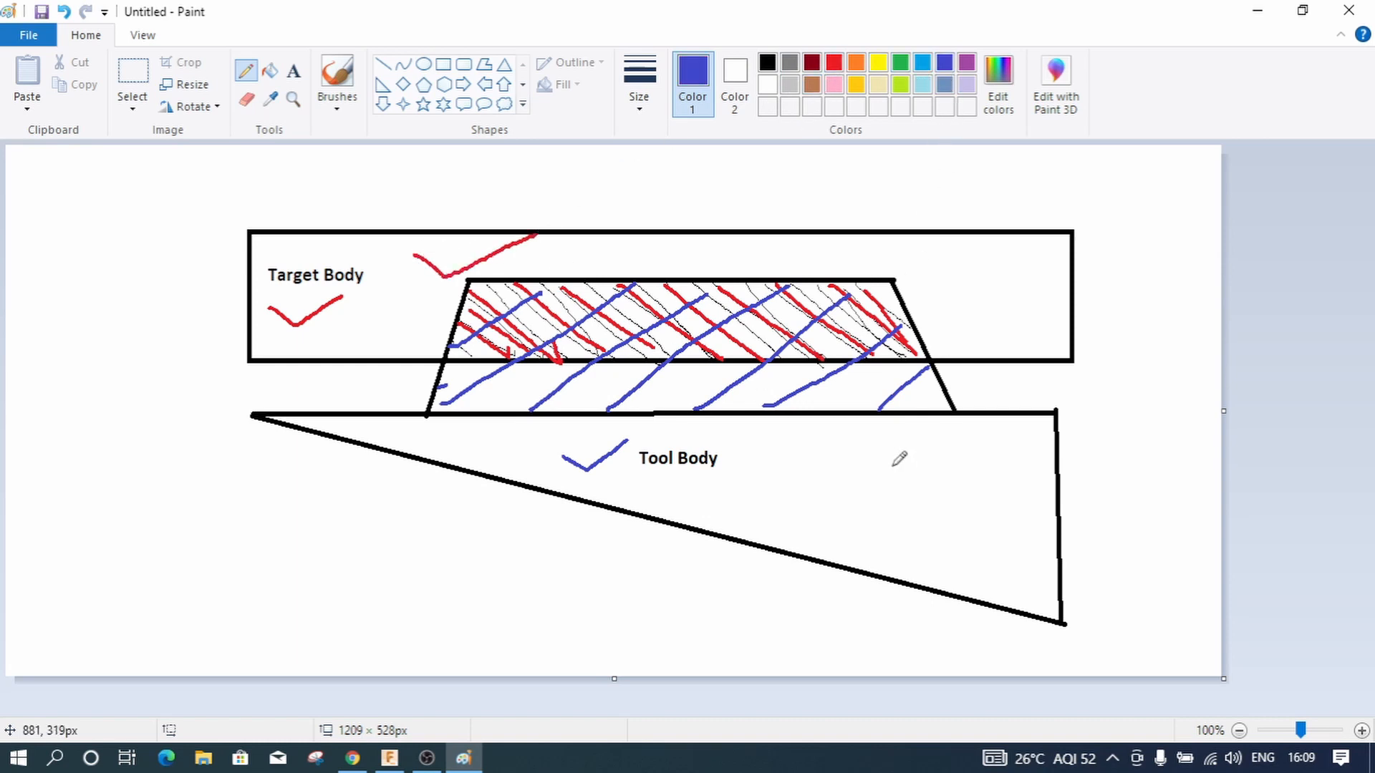
pyautogui.moveTo(874, 473)
pyautogui.mouseDown()
pyautogui.moveTo(888, 493)
pyautogui.moveTo(945, 501)
pyautogui.moveTo(977, 474)
pyautogui.mouseUp()
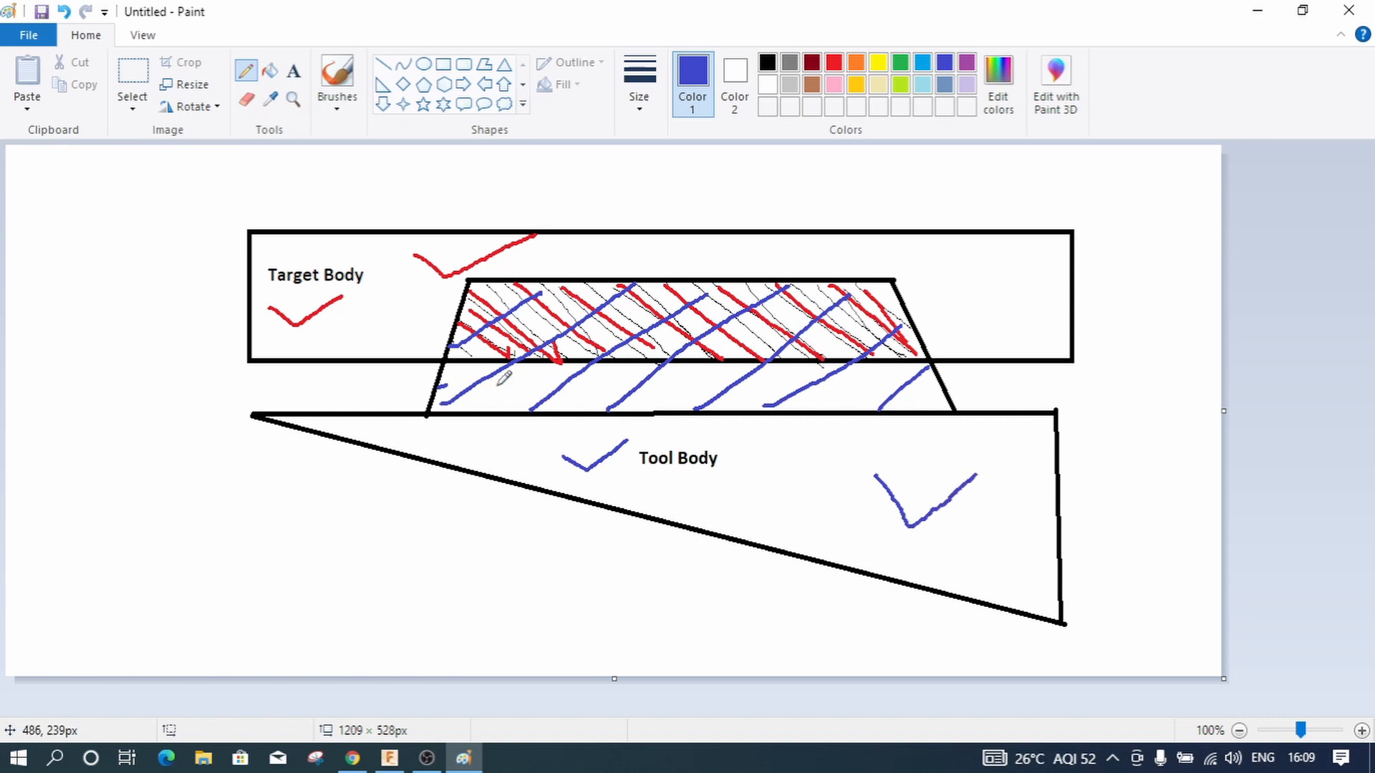
pyautogui.moveTo(493, 389)
pyautogui.mouseDown()
pyautogui.moveTo(530, 392)
pyautogui.moveTo(562, 366)
pyautogui.mouseUp()
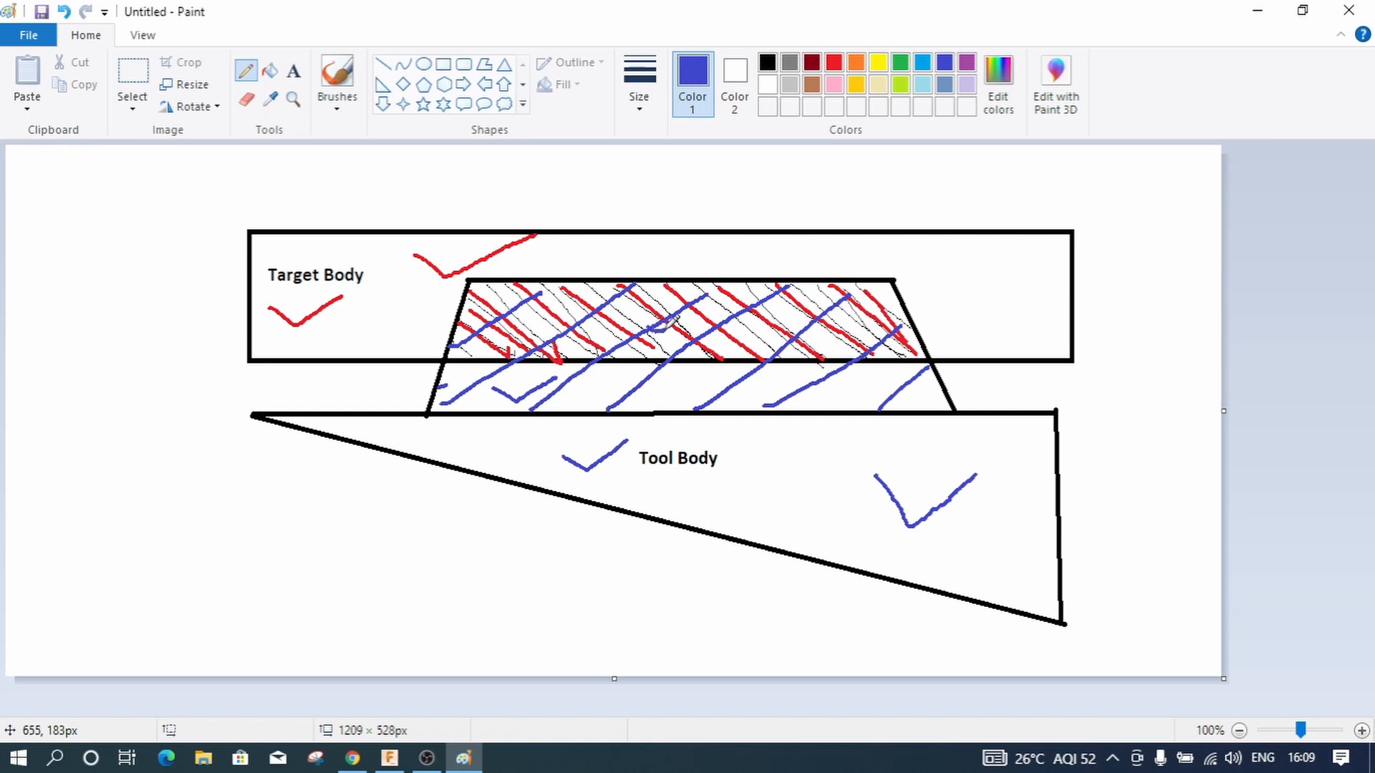
# Step: Mark the overlap between the peg and the rectangle with several red crosses
pyautogui.click(834, 64)
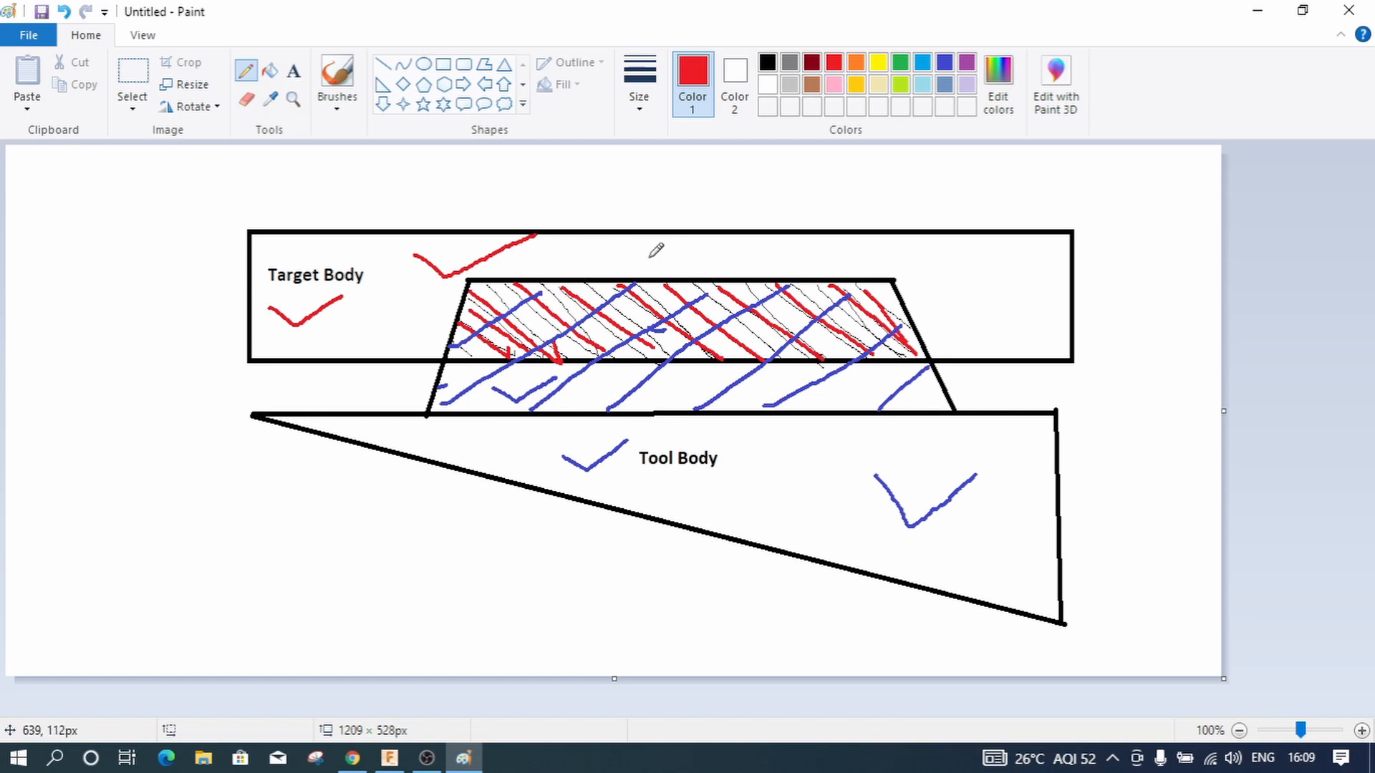
pyautogui.moveTo(607, 308); pyautogui.dragTo(617, 320)
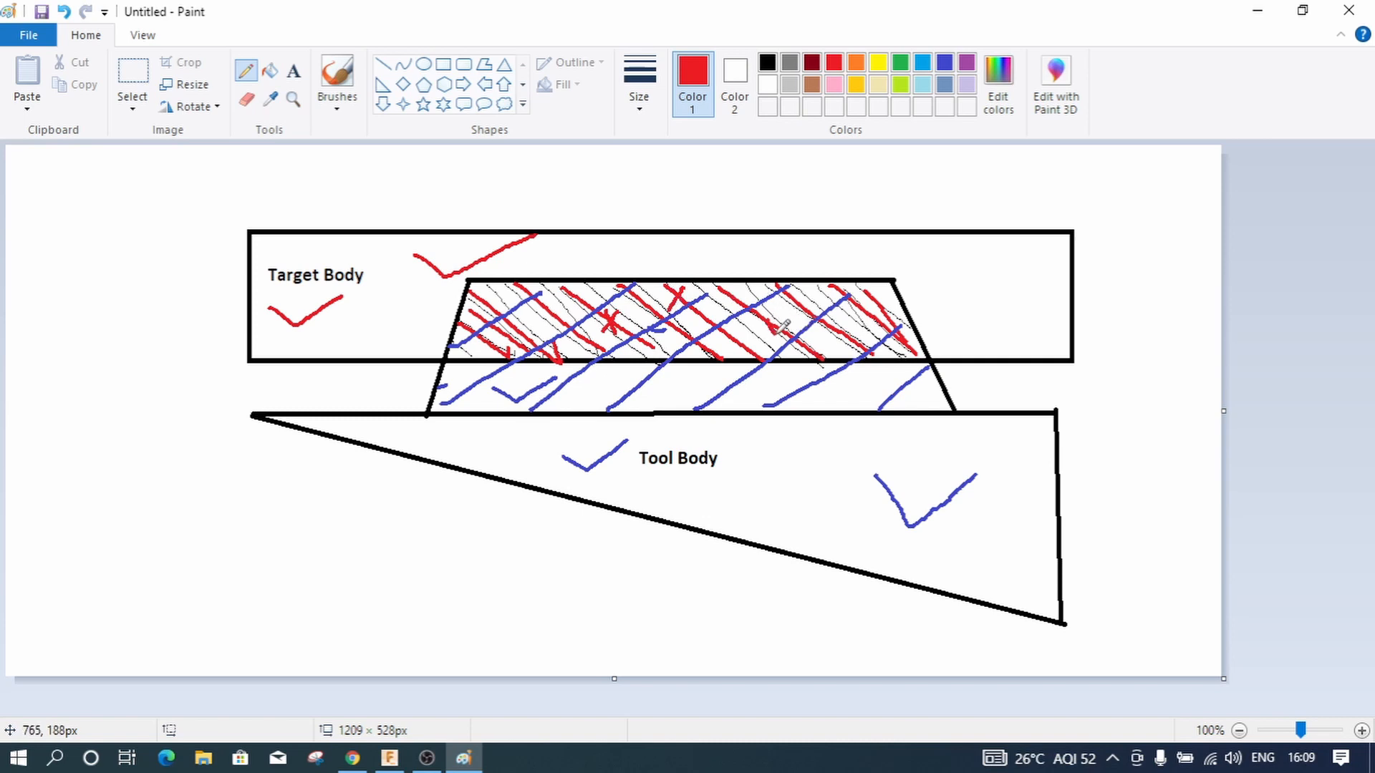
pyautogui.moveTo(790, 303)
pyautogui.mouseDown()
pyautogui.moveTo(807, 315)
pyautogui.moveTo(791, 315)
pyautogui.moveTo(878, 326)
pyautogui.moveTo(862, 323)
pyautogui.mouseUp()
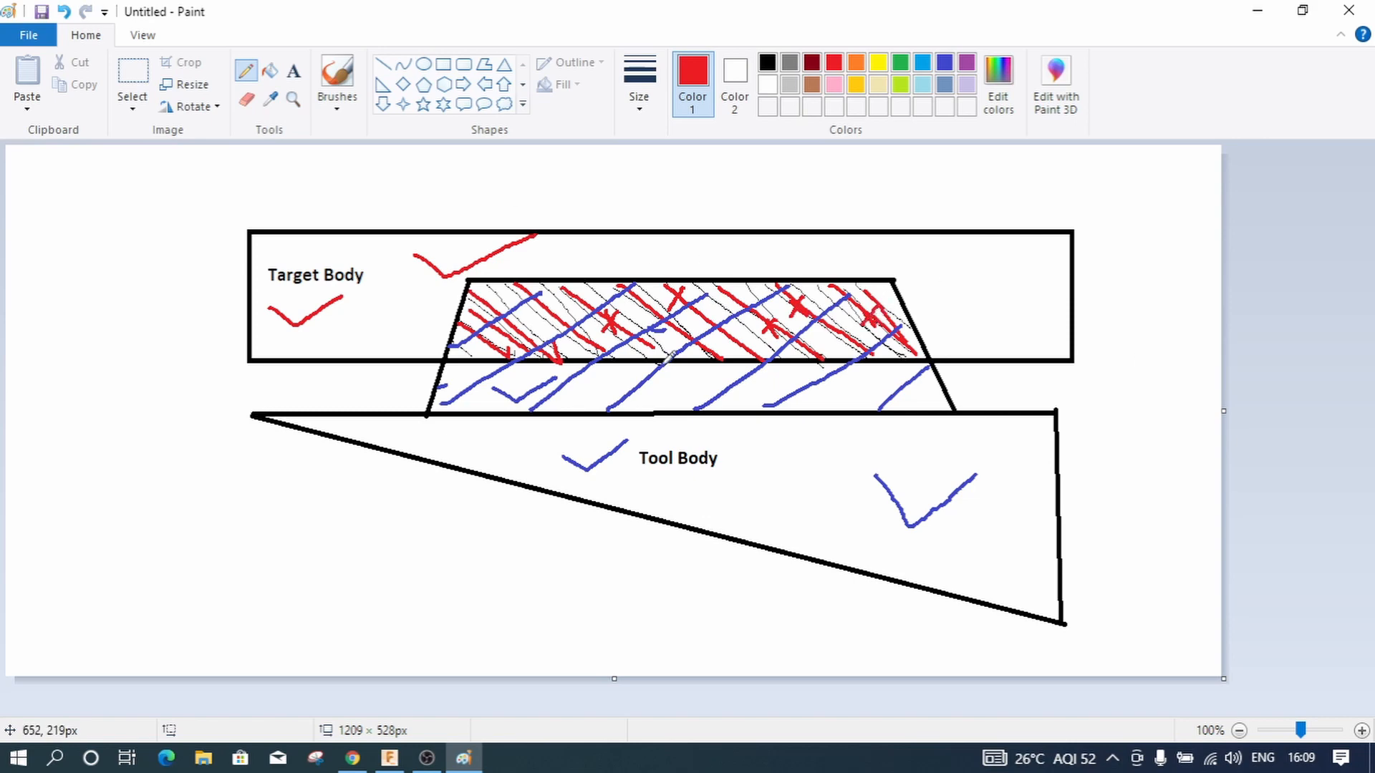
# Step: Switch to Fusion 360 and cut both wing bodies from the fuselage with Combine, keeping the tool bodies
pyautogui.click(379, 757)
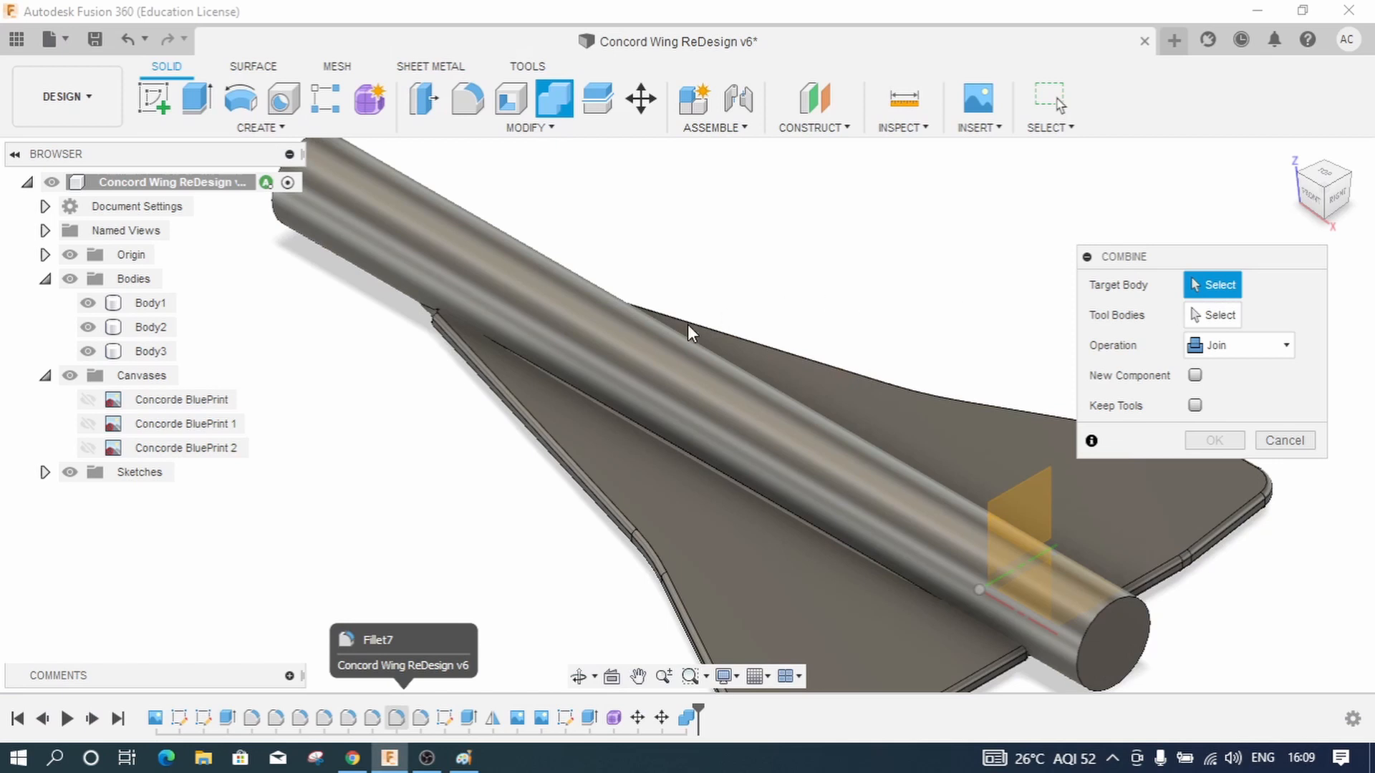
pyautogui.click(641, 349)
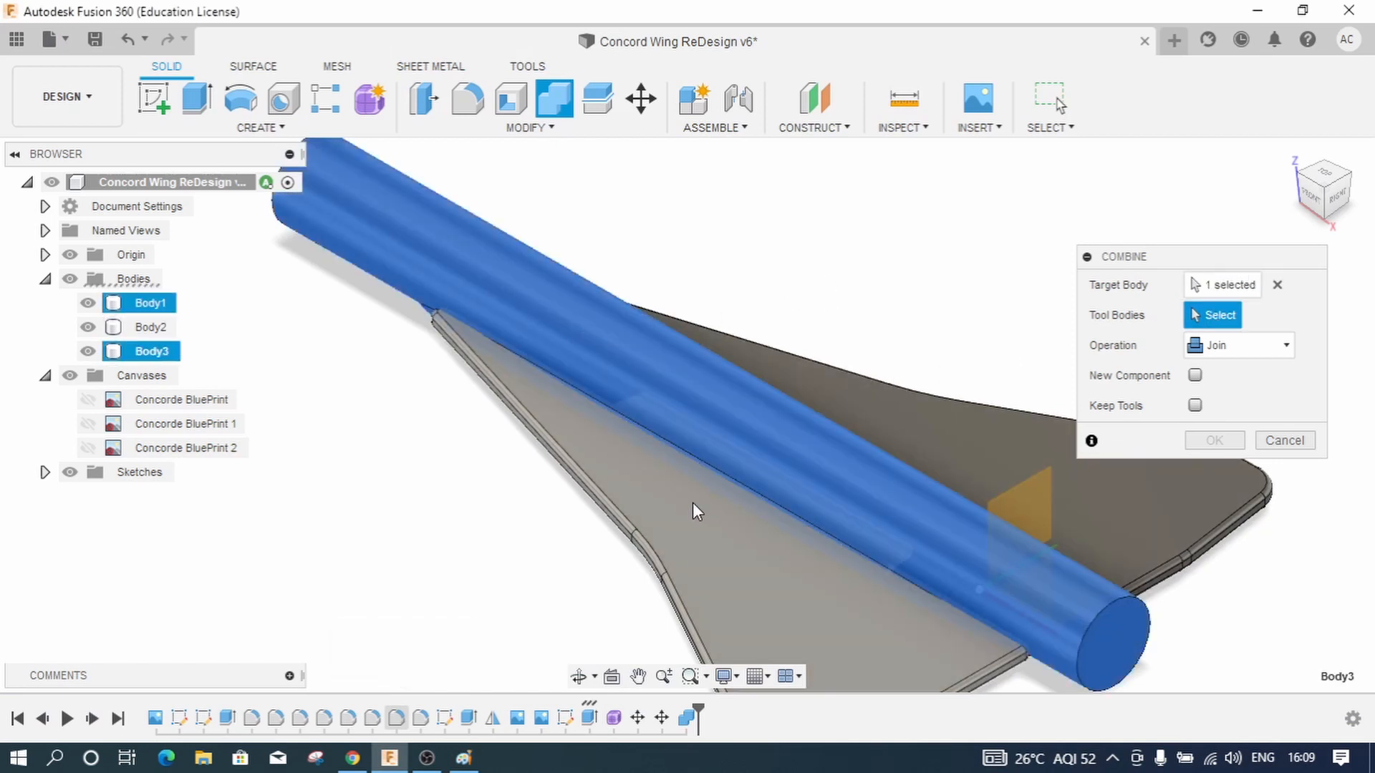
pyautogui.click(693, 503)
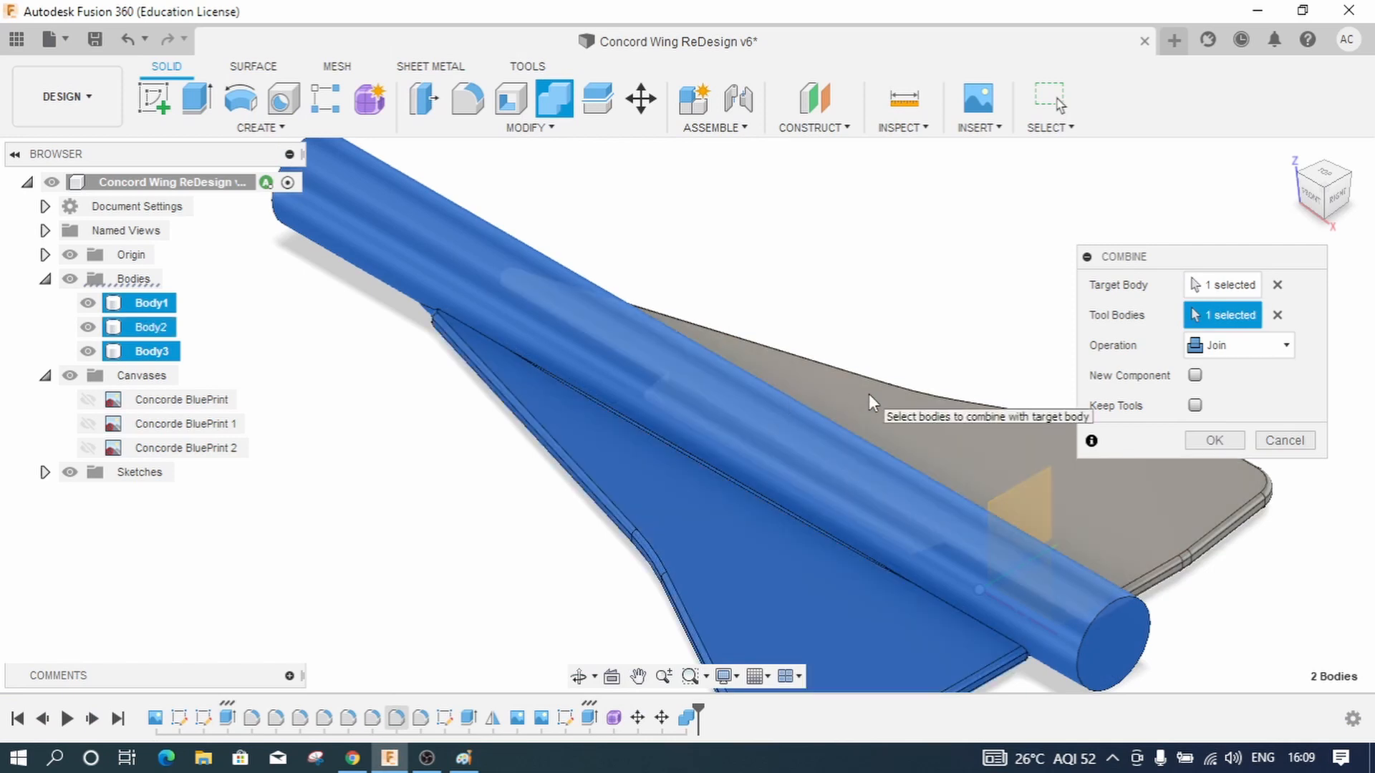
pyautogui.click(869, 395)
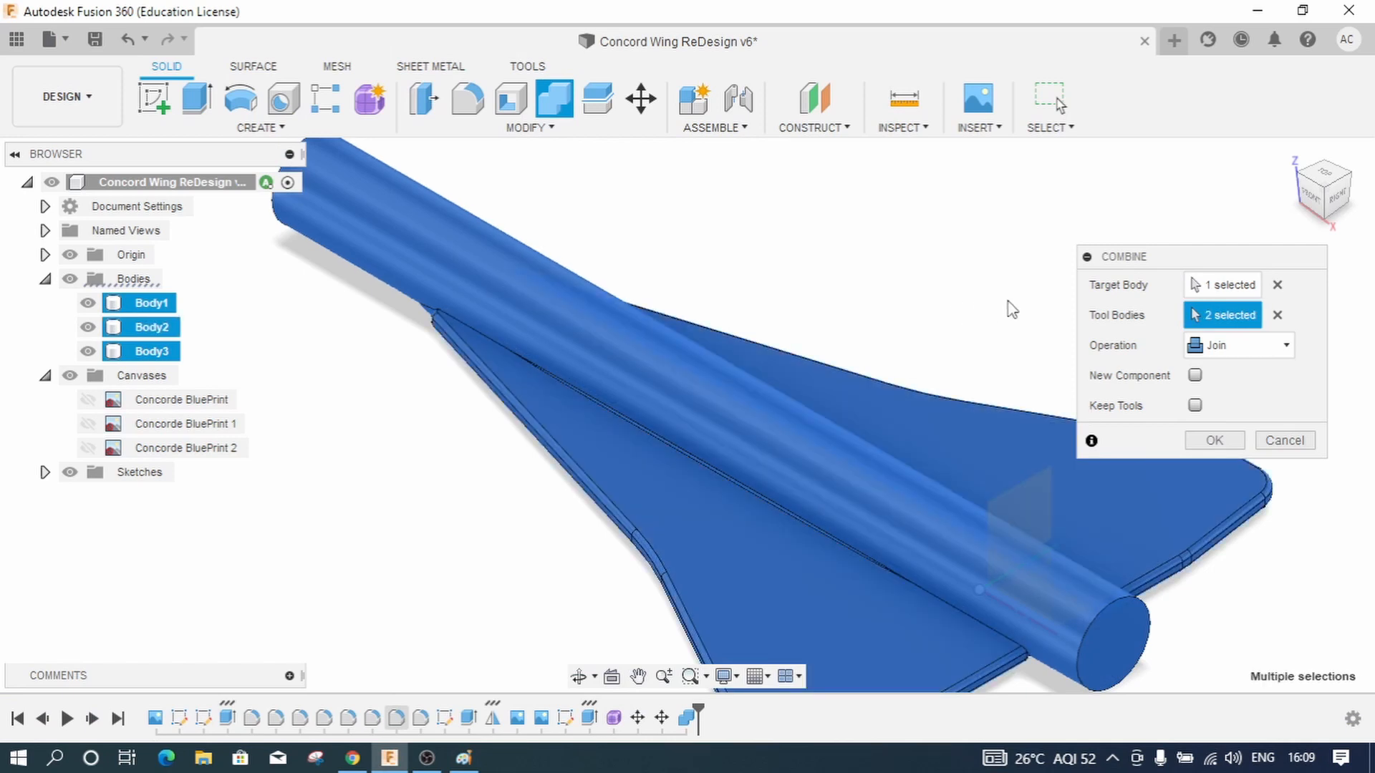
pyautogui.click(1239, 345)
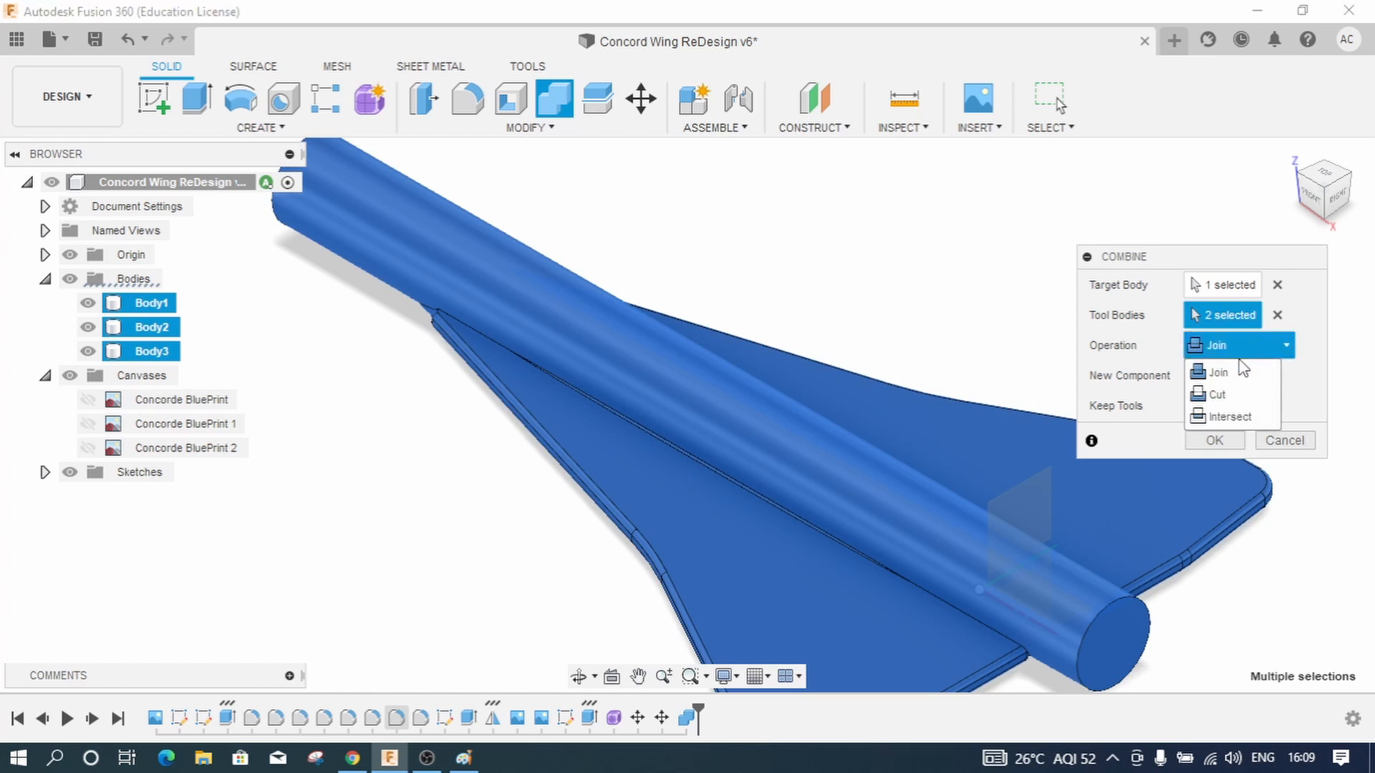
pyautogui.click(1220, 394)
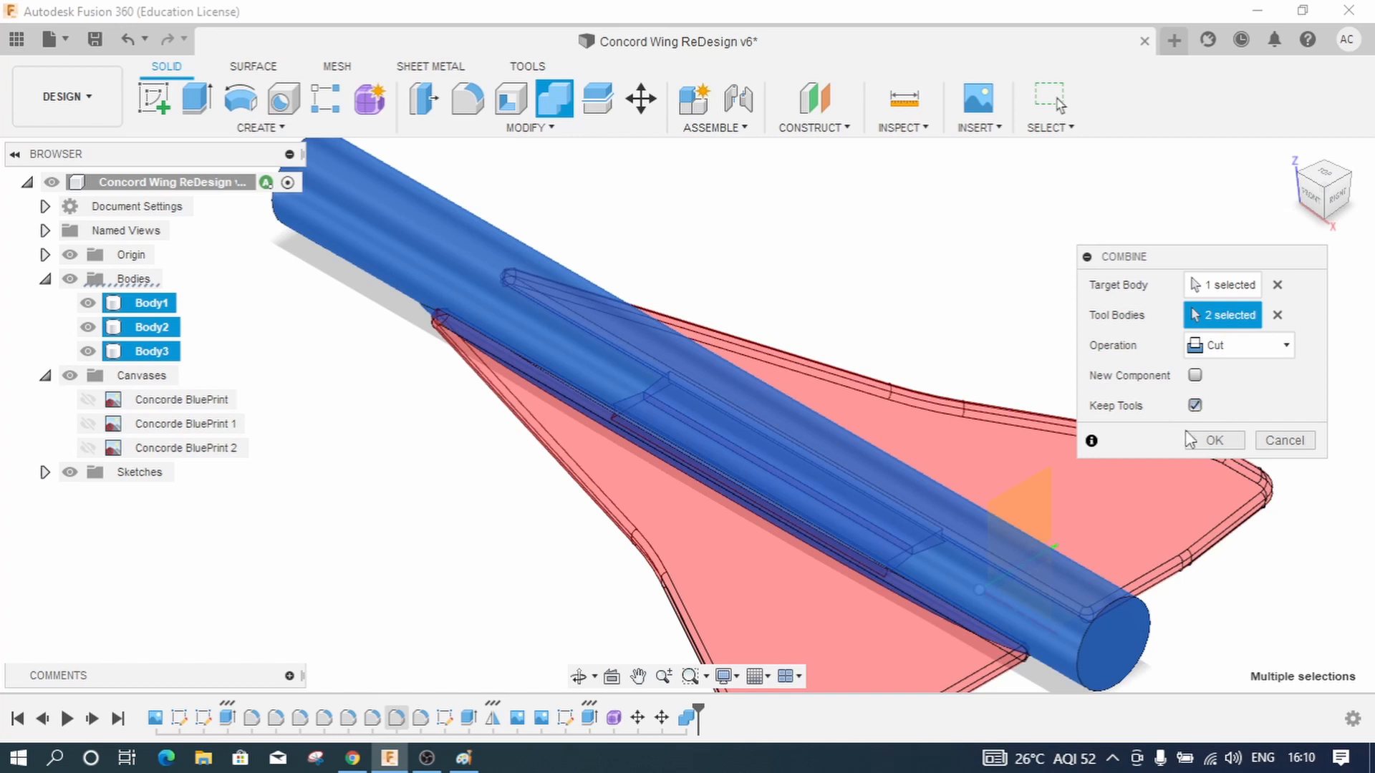
pyautogui.click(1207, 439)
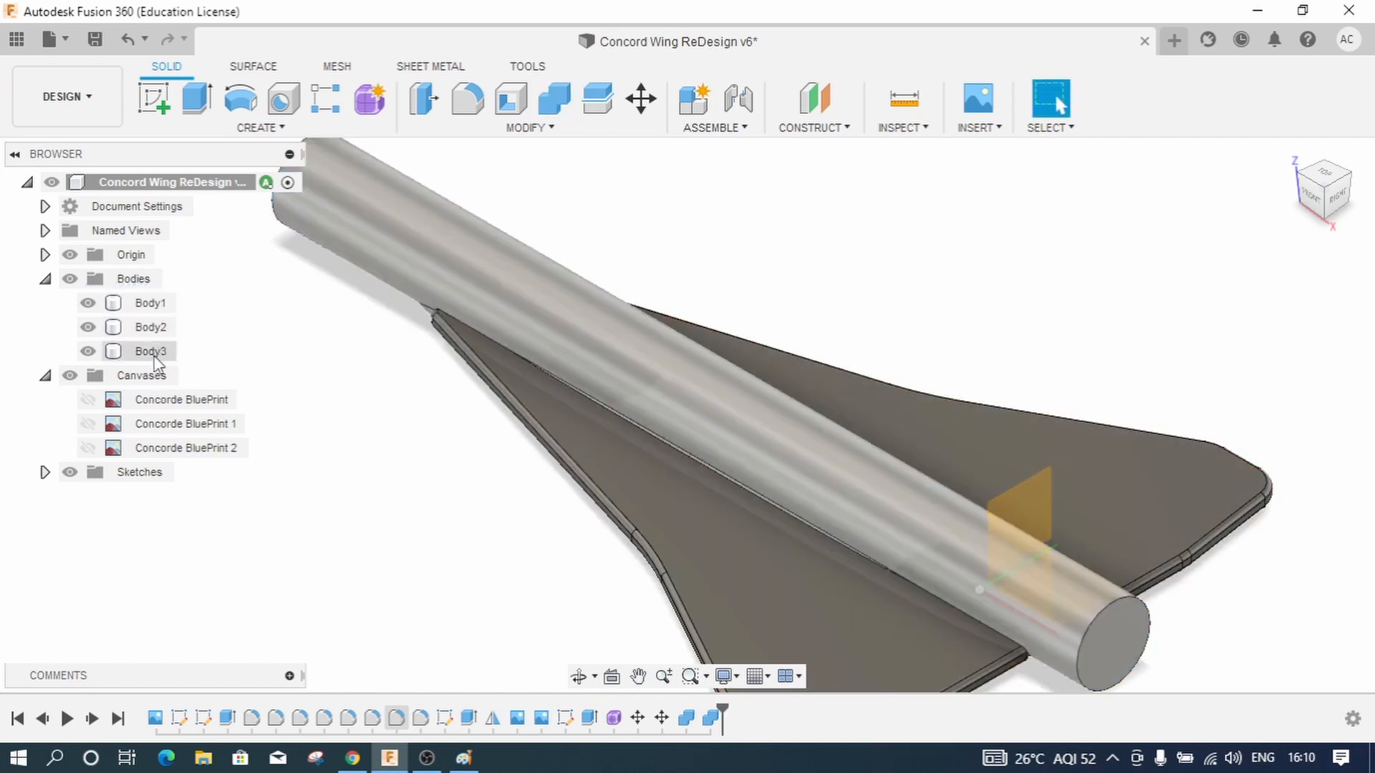
# Step: Rename Body2 as RightWing
pyautogui.click(152, 354)
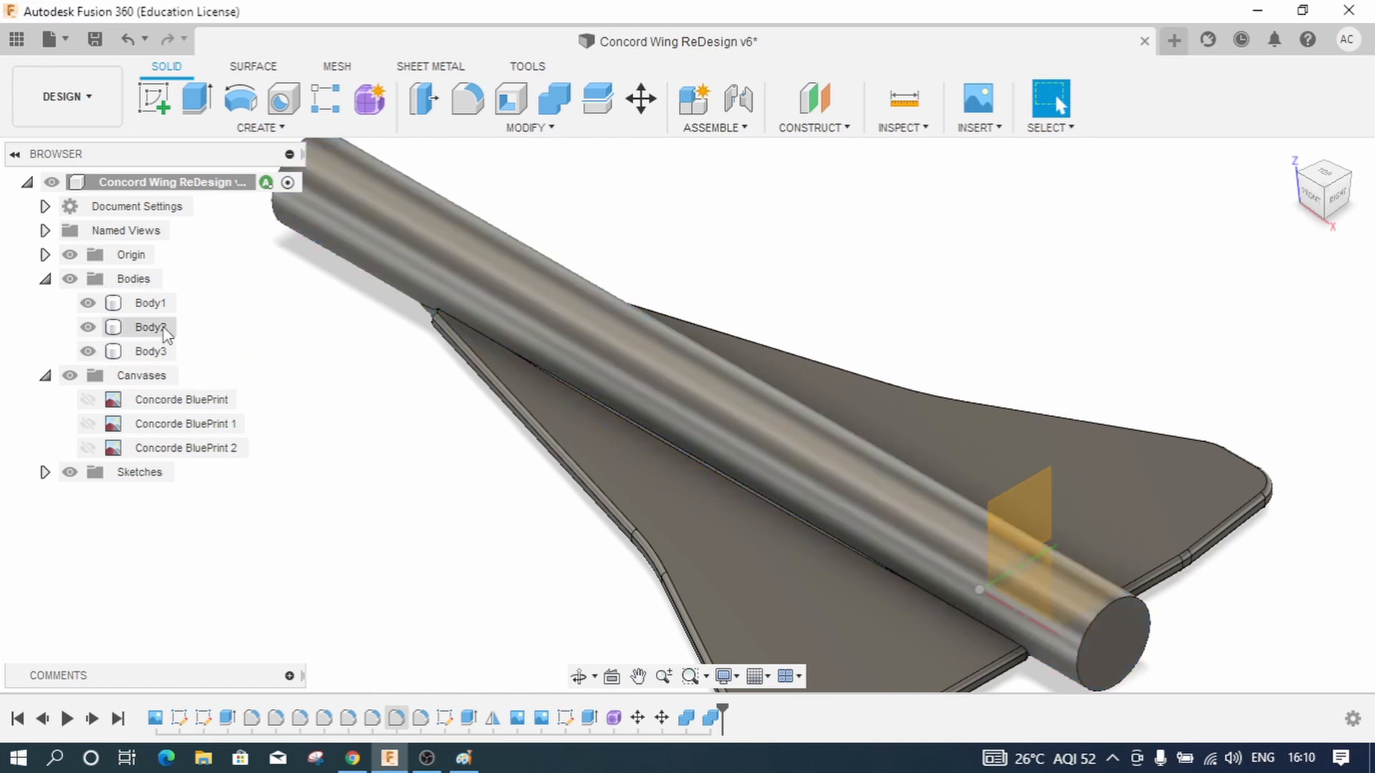
pyautogui.click(164, 329)
pyautogui.doubleClick(164, 330)
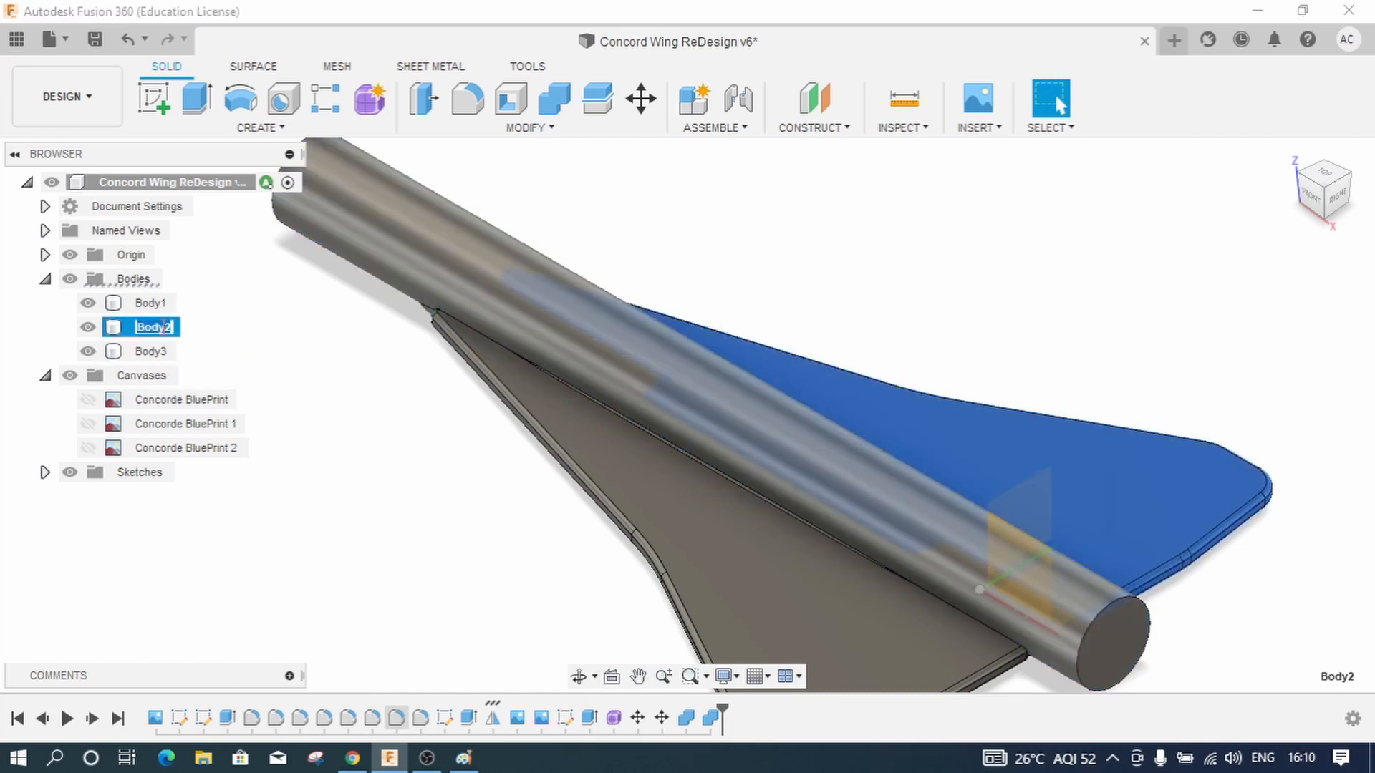
pyautogui.write('RightWing')
# Step: Rename Body1 as LeftWing
pyautogui.click(137, 306)
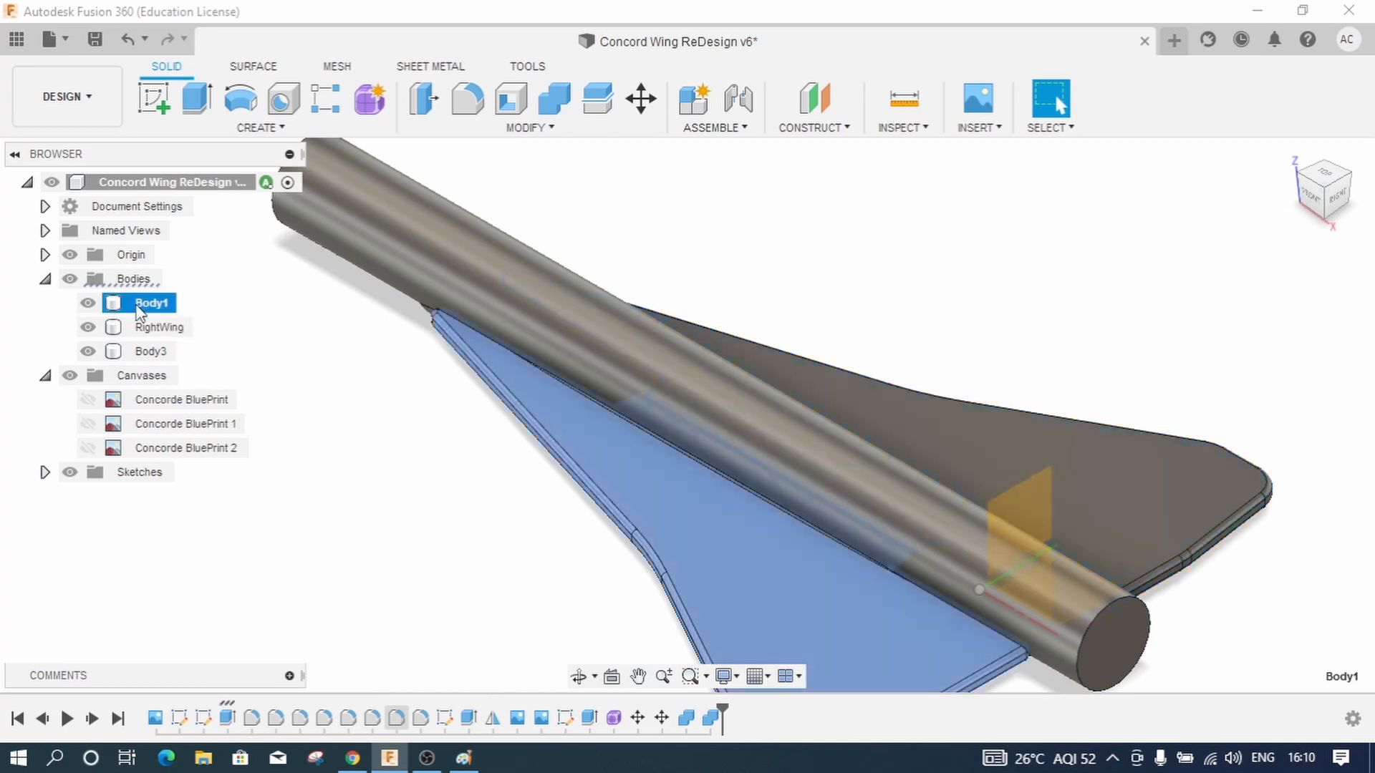
pyautogui.doubleClick(138, 306)
pyautogui.press('BackSpace')
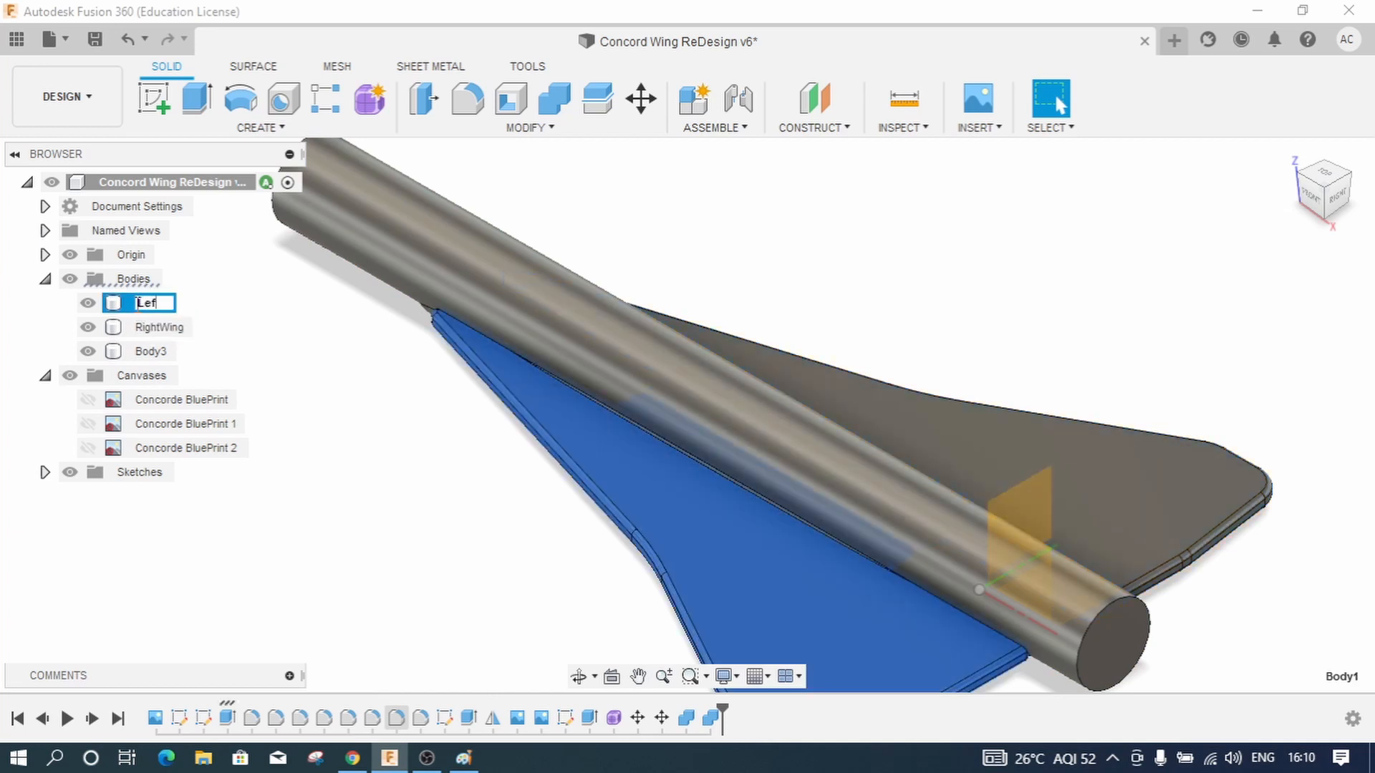
pyautogui.write('LeftWing')
pyautogui.press('Return')
# Step: Rename Body3 as Fuselage and clear the selection
pyautogui.click(160, 353)
pyautogui.doubleClick(163, 356)
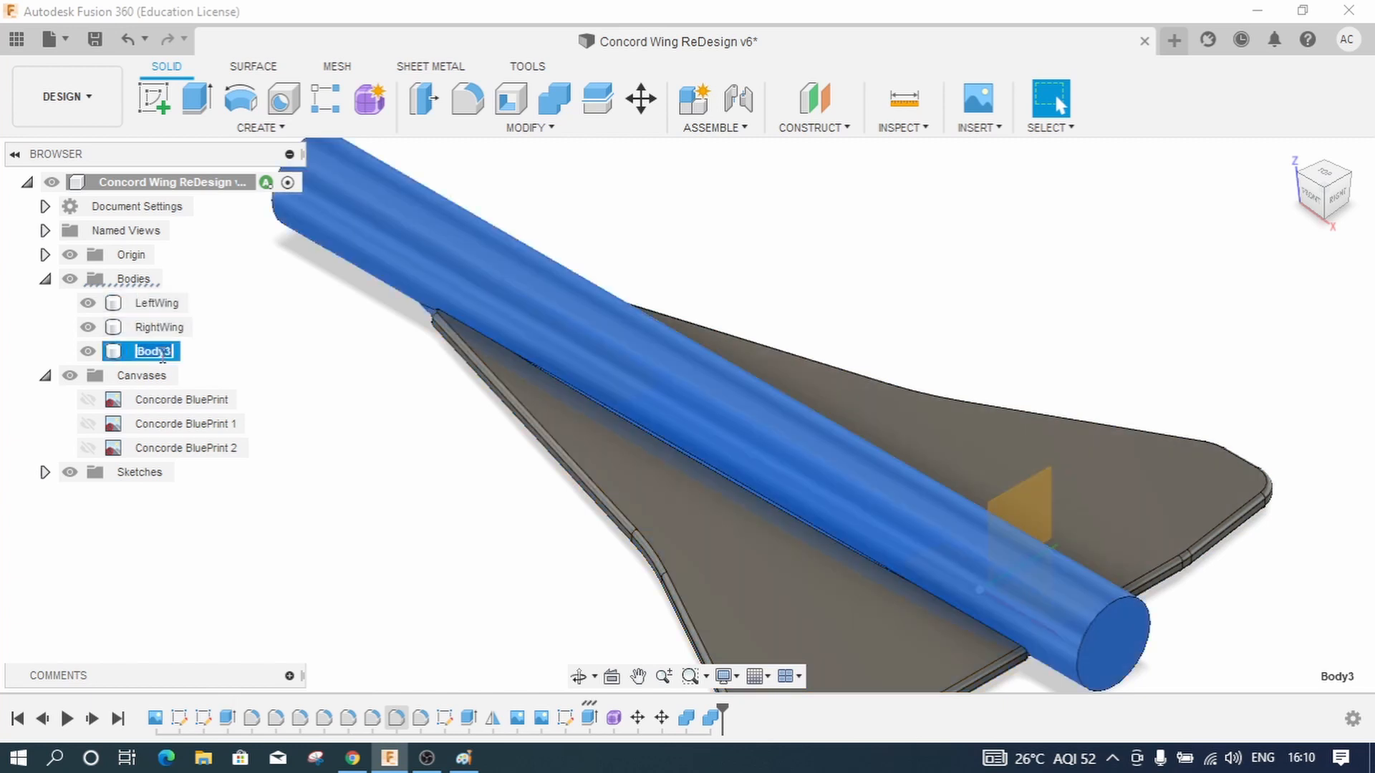
pyautogui.write('Fuselage')
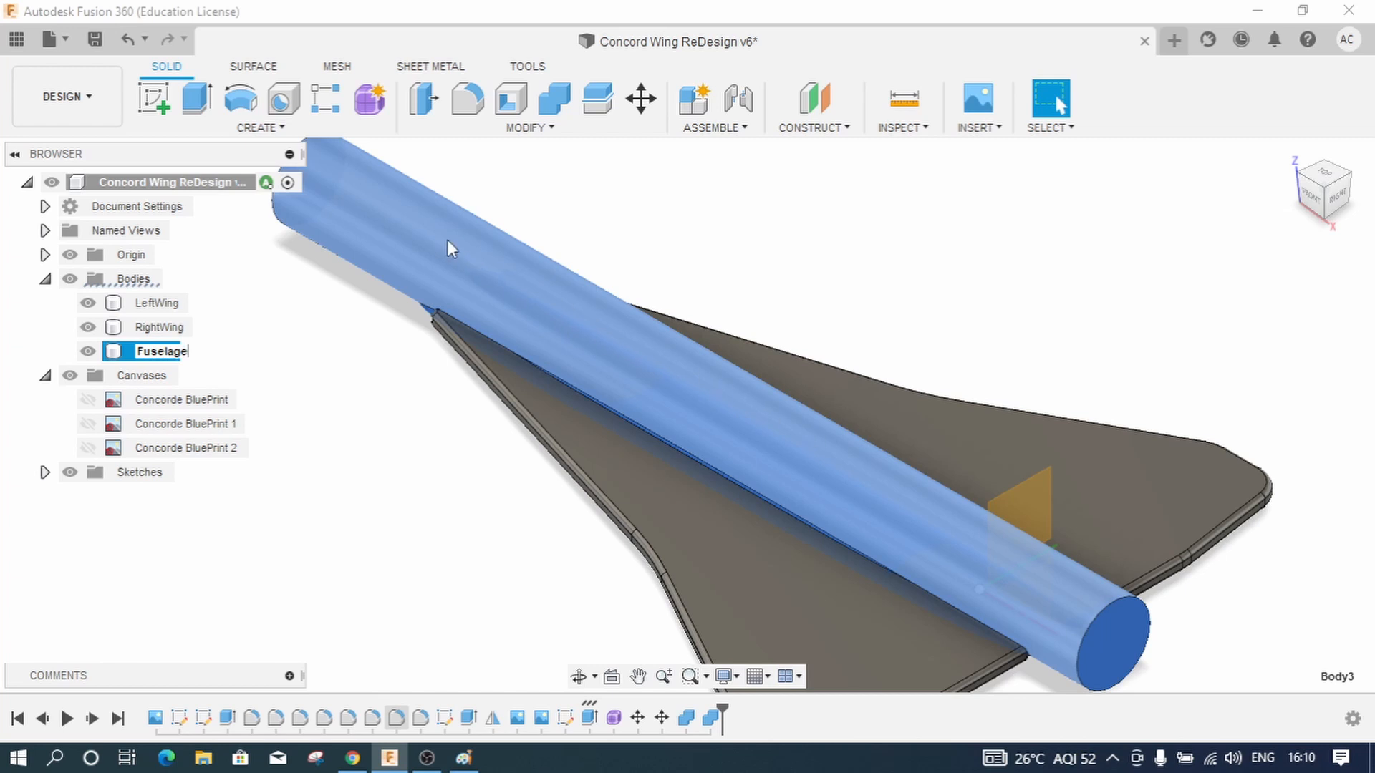
pyautogui.press('Return')
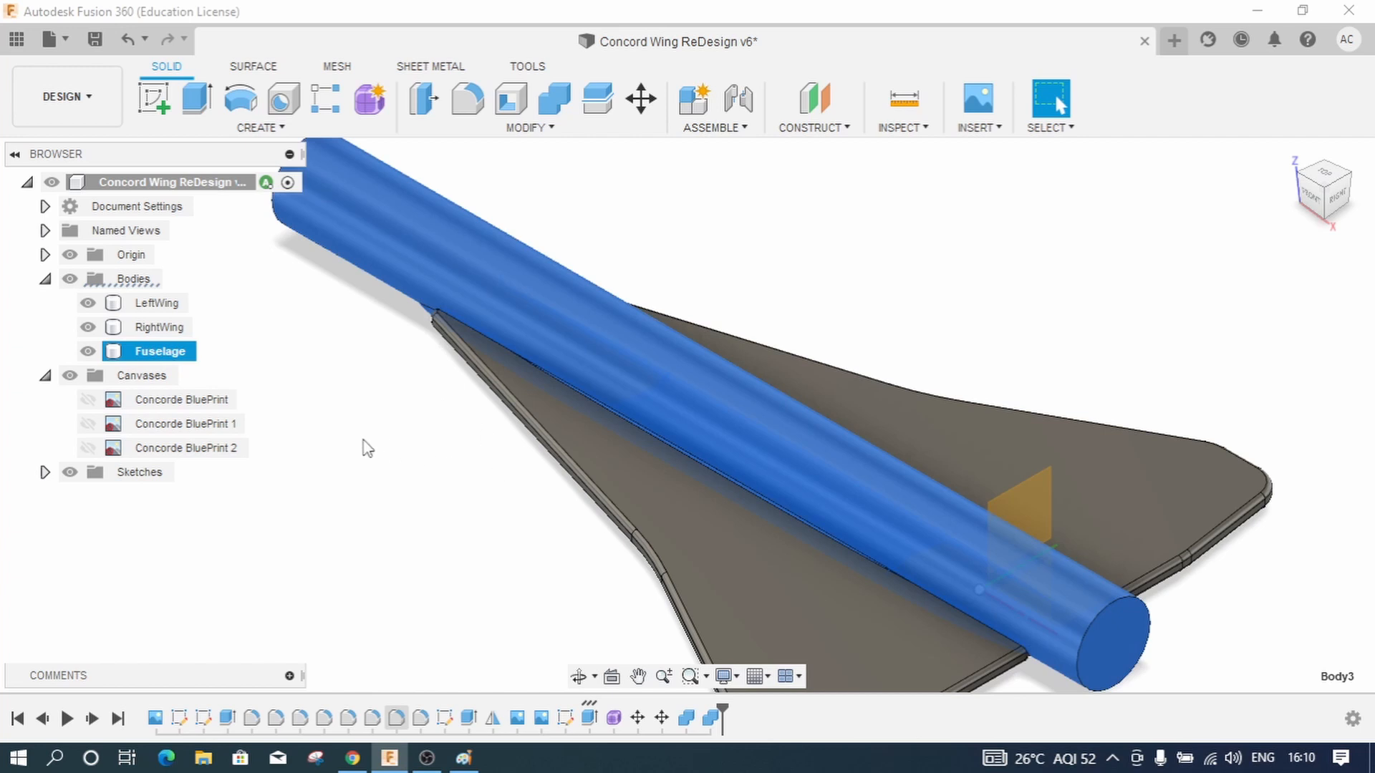
pyautogui.click(331, 425)
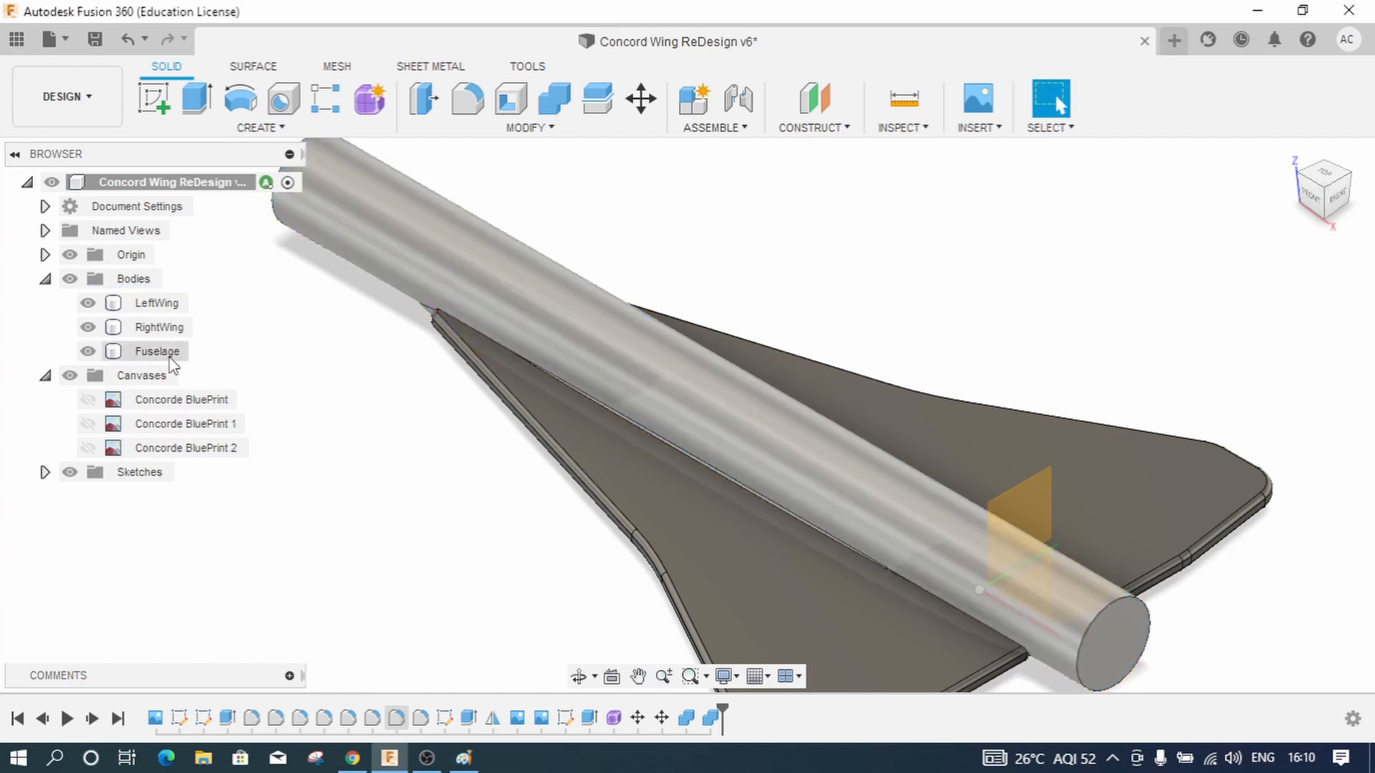
# Step: Move the LeftWing body -10 mm along Y with Move/Copy to pull it out of the fuselage
pyautogui.click(159, 327)
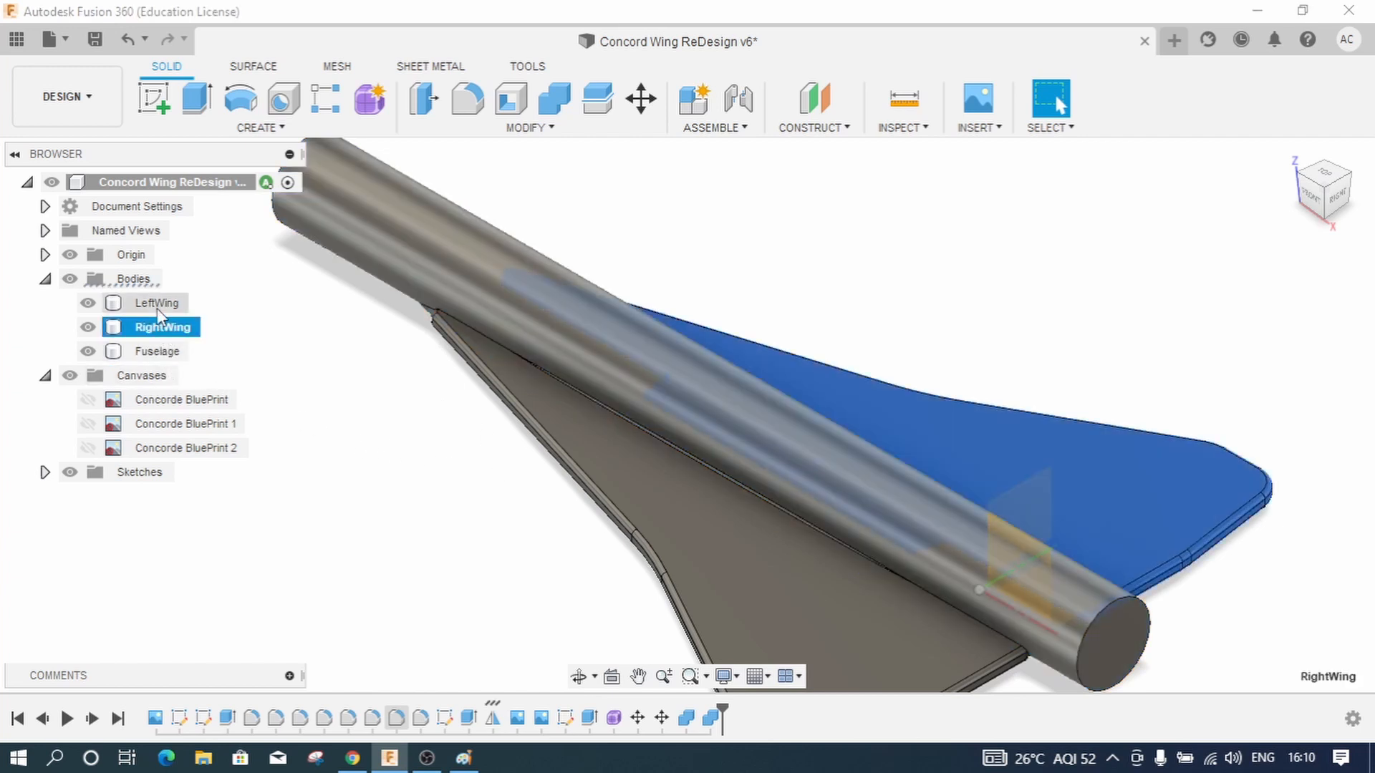
pyautogui.click(157, 304)
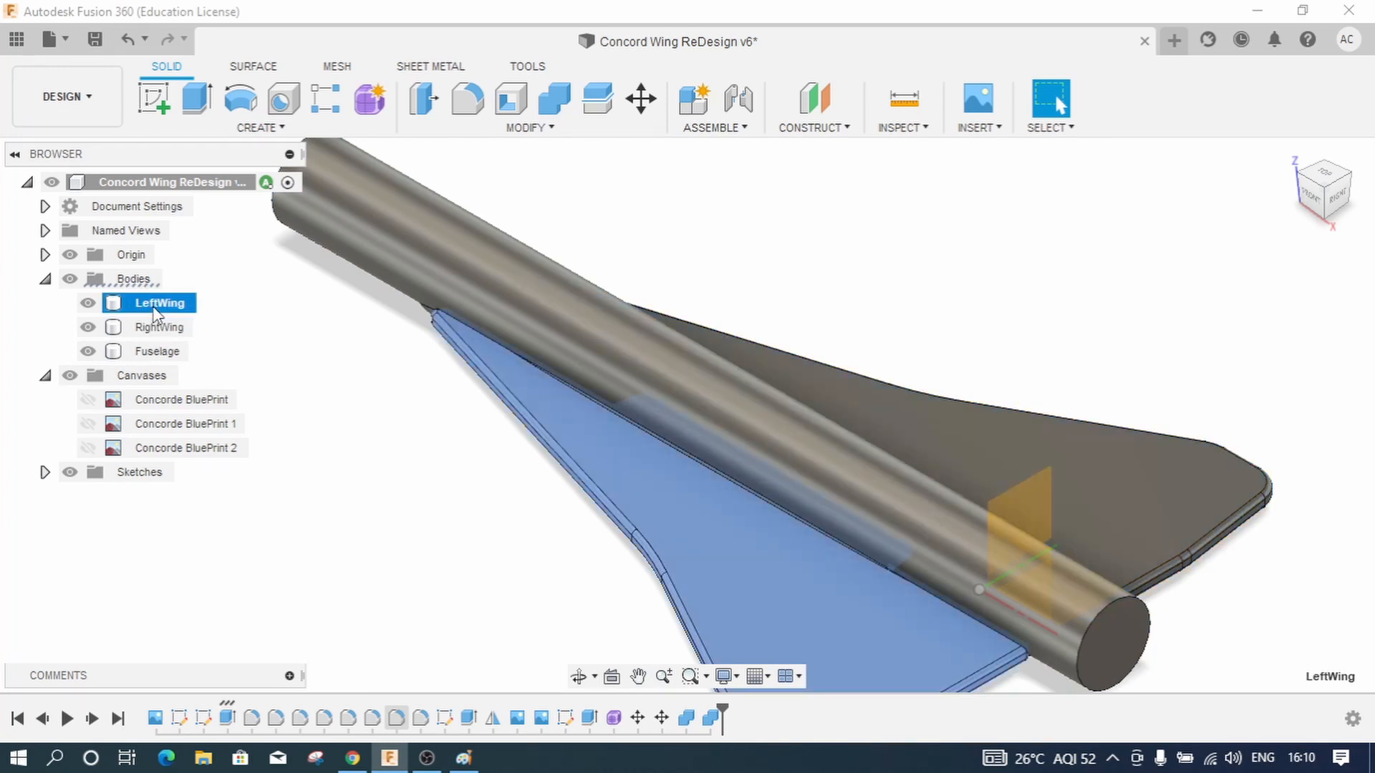
pyautogui.rightClick(158, 315)
pyautogui.click(182, 319)
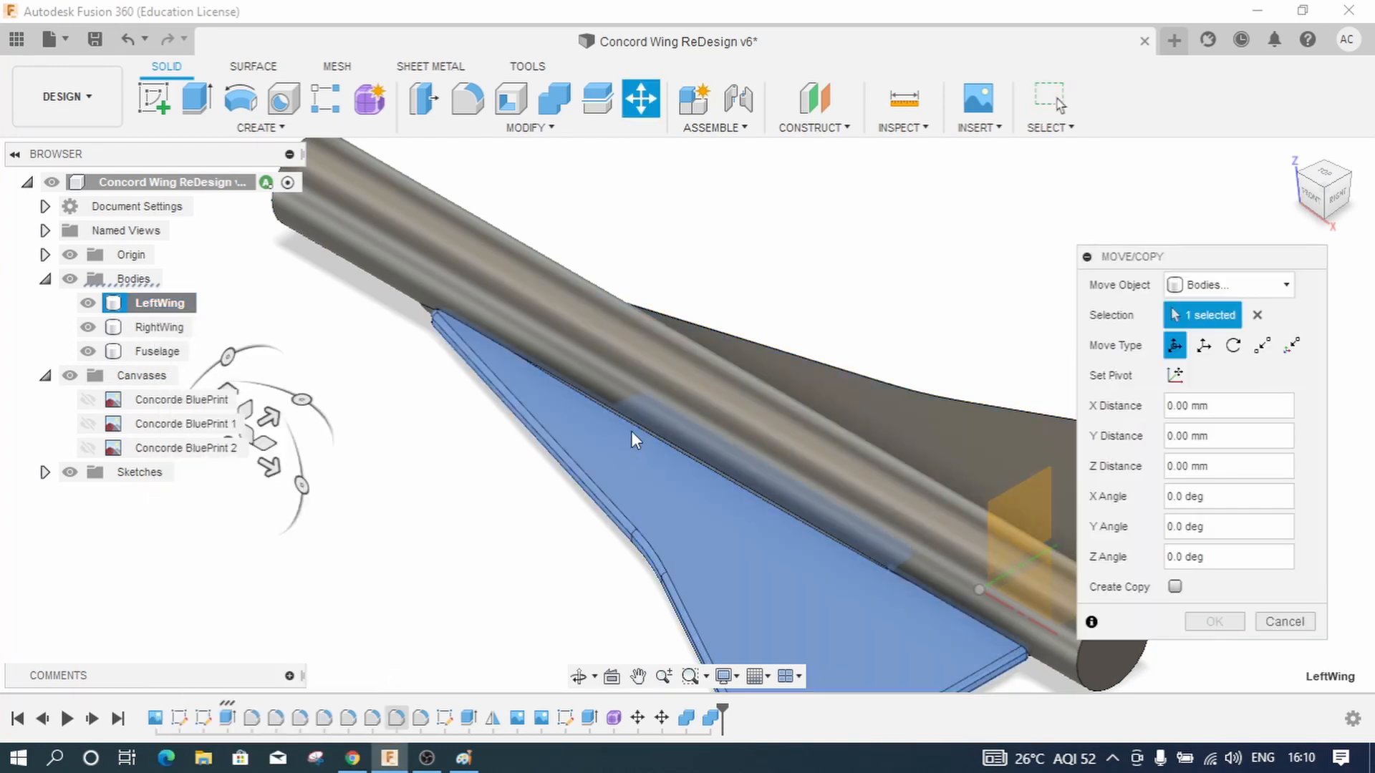
pyautogui.scroll(-5, 487, 419)
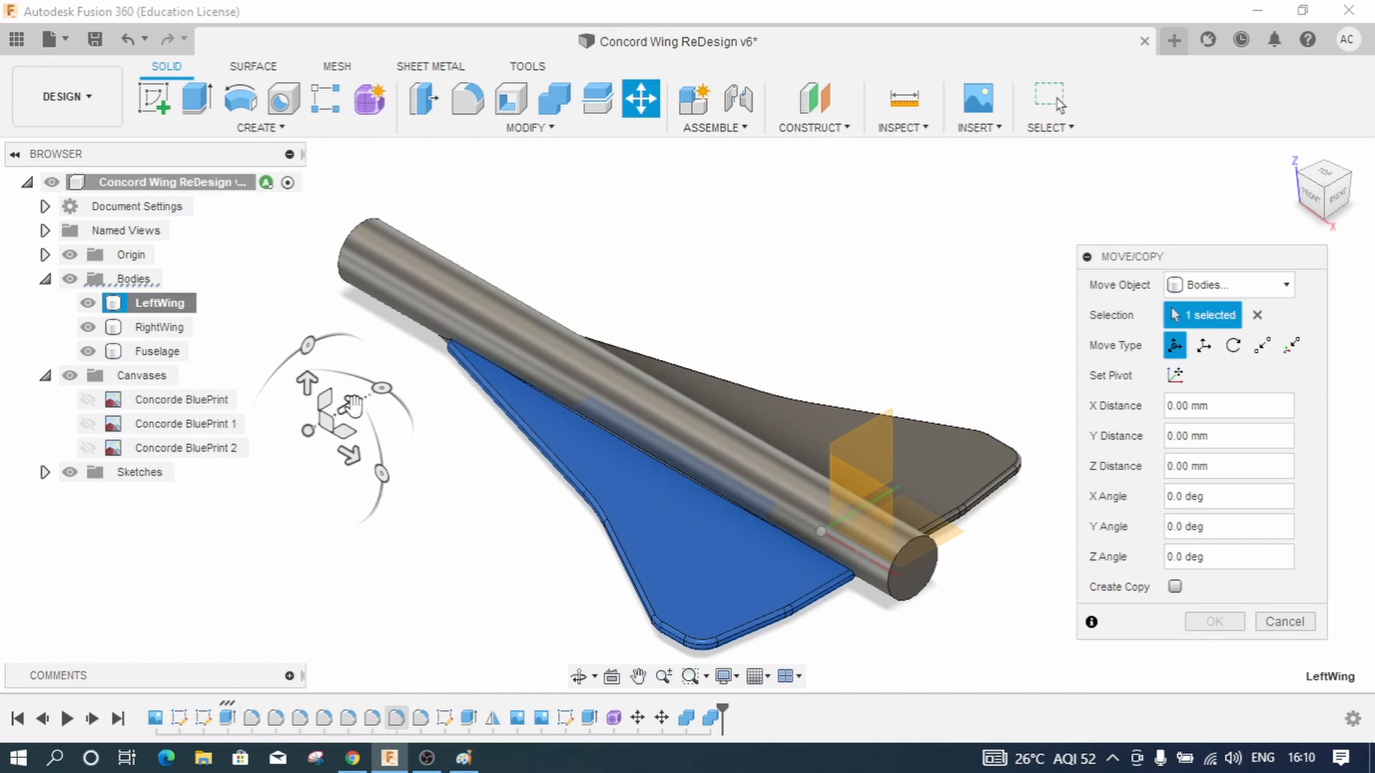
pyautogui.moveTo(352, 405); pyautogui.dragTo(302, 433)
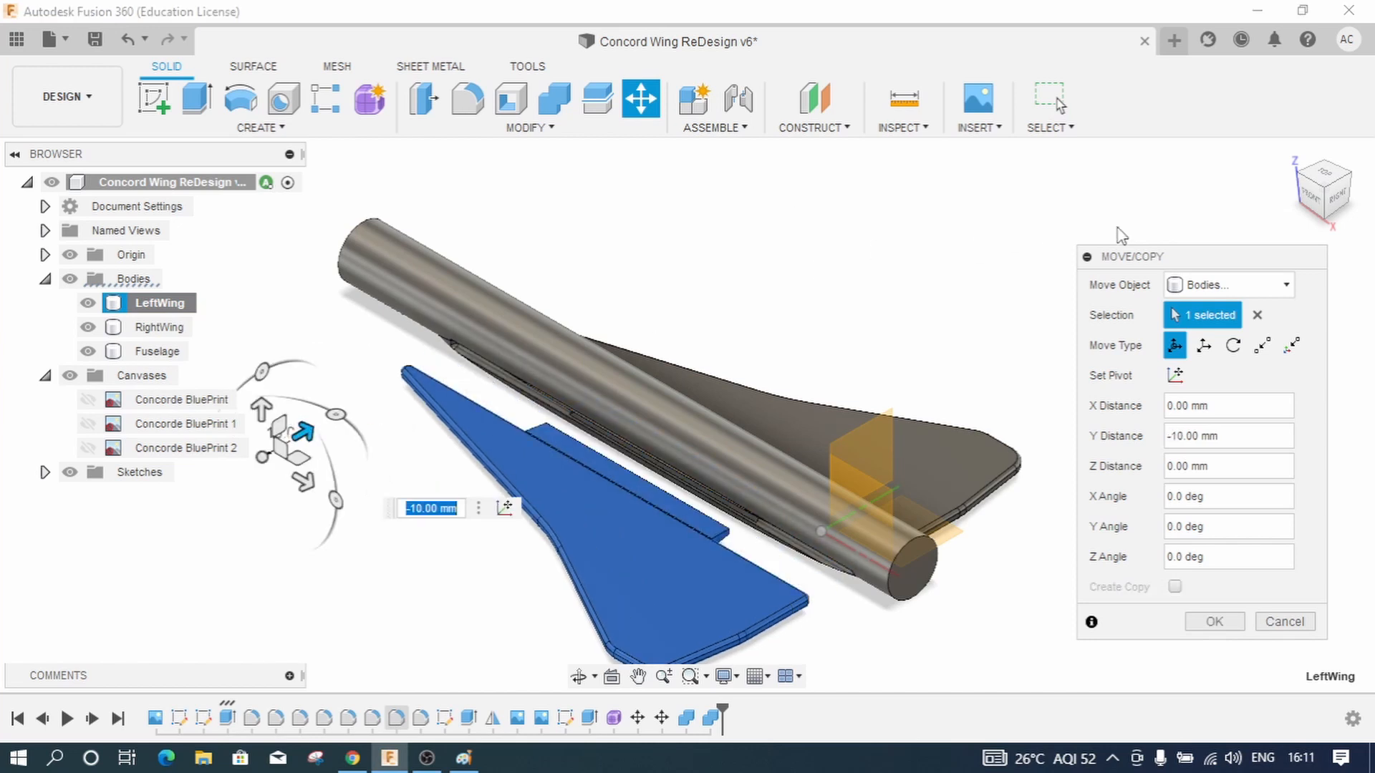
# Step: Examine the wing-shaped recess in the fuselage from several angles, including its front end, and cancel the wing move
pyautogui.scroll(6, 786, 561)
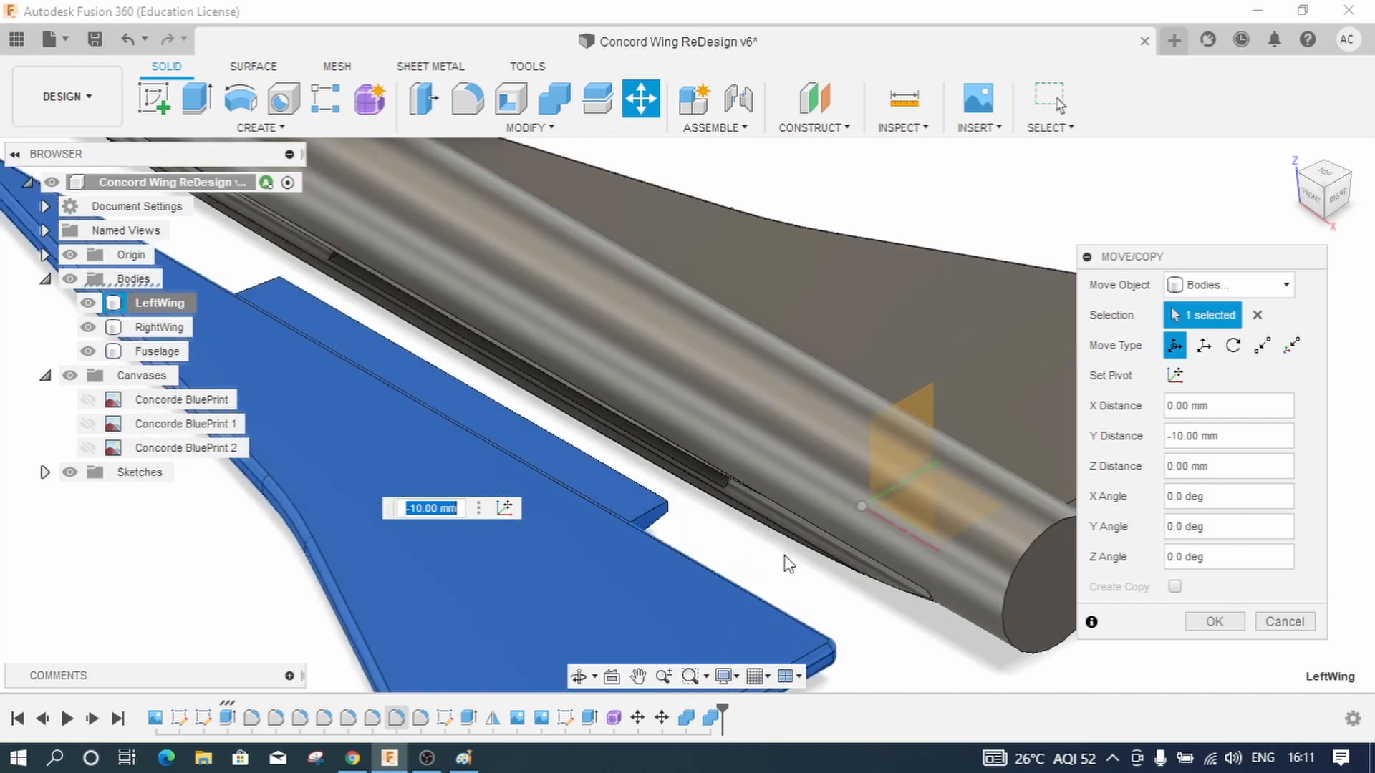
pyautogui.scroll(3, 839, 511)
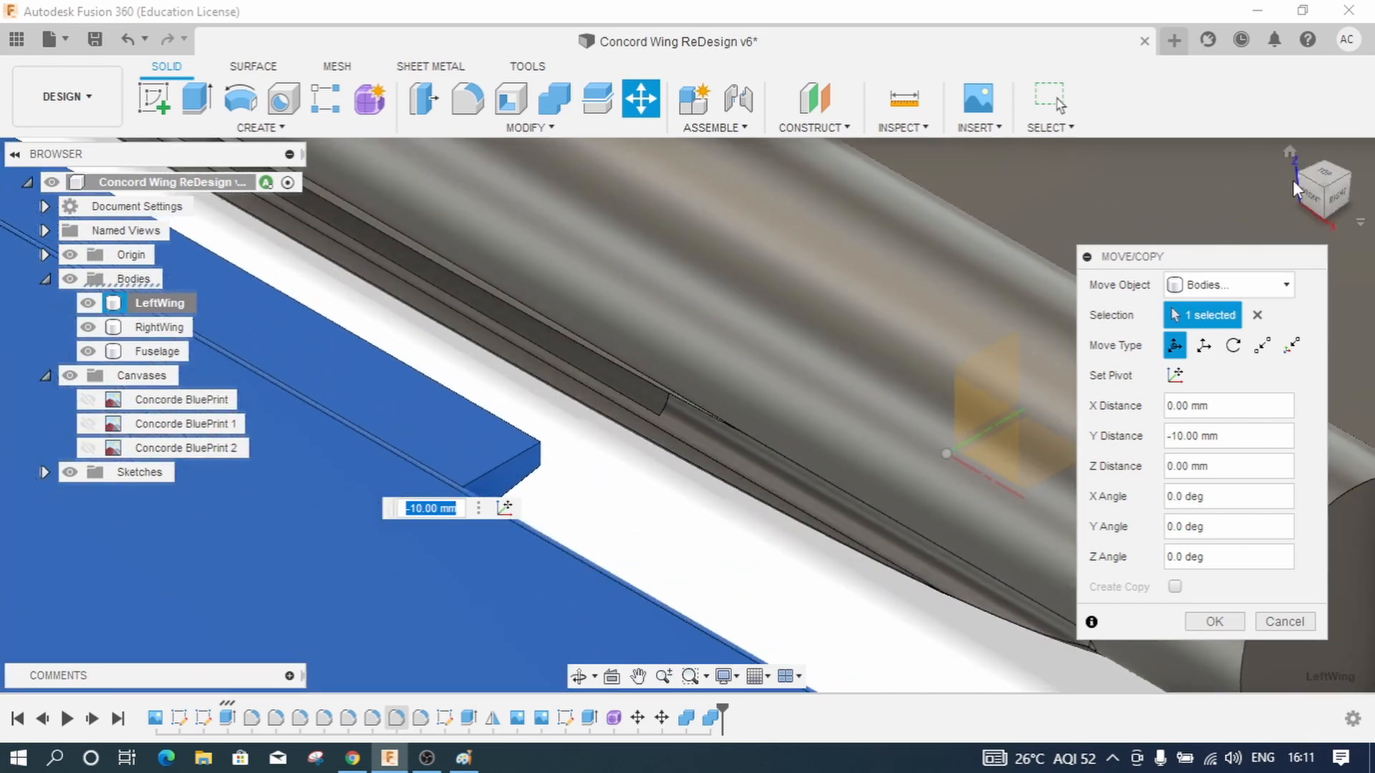
pyautogui.click(1319, 199)
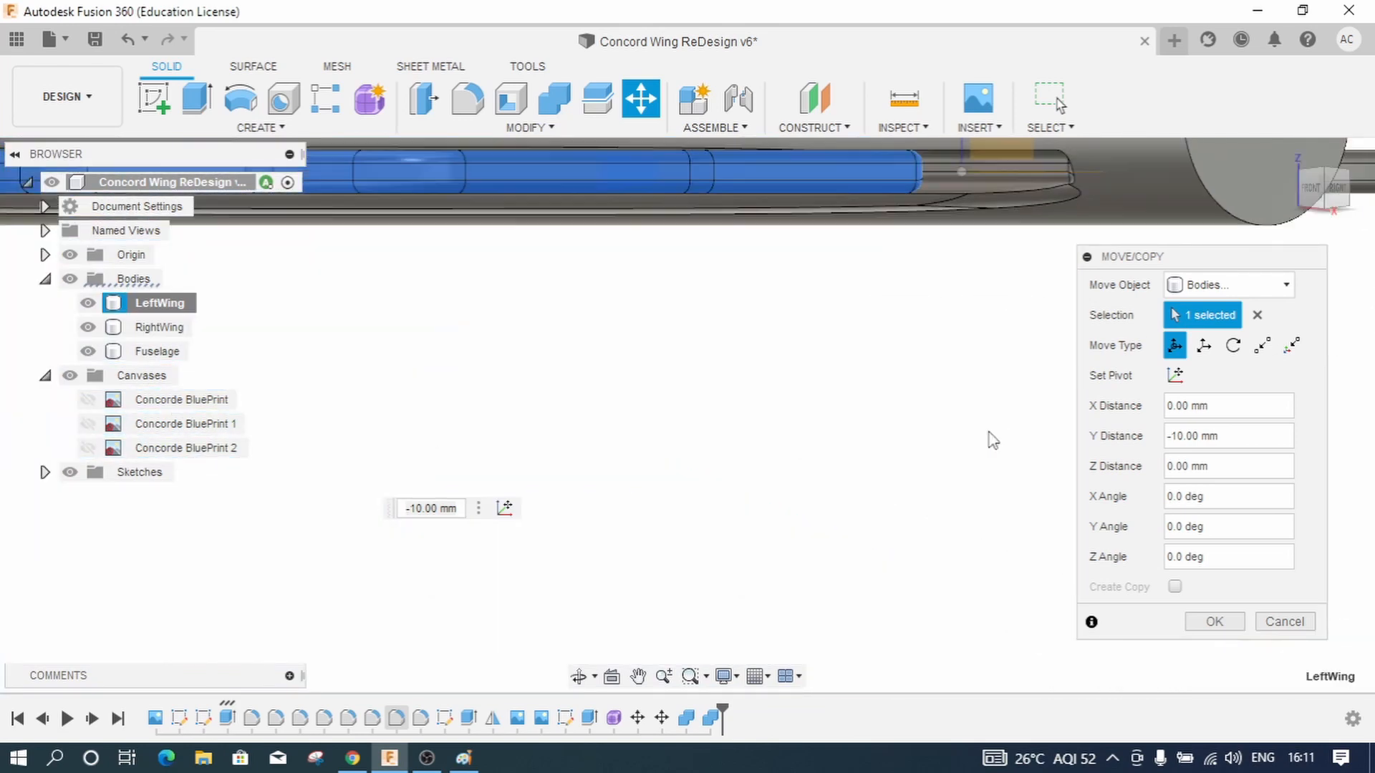
pyautogui.scroll(-3, 991, 441)
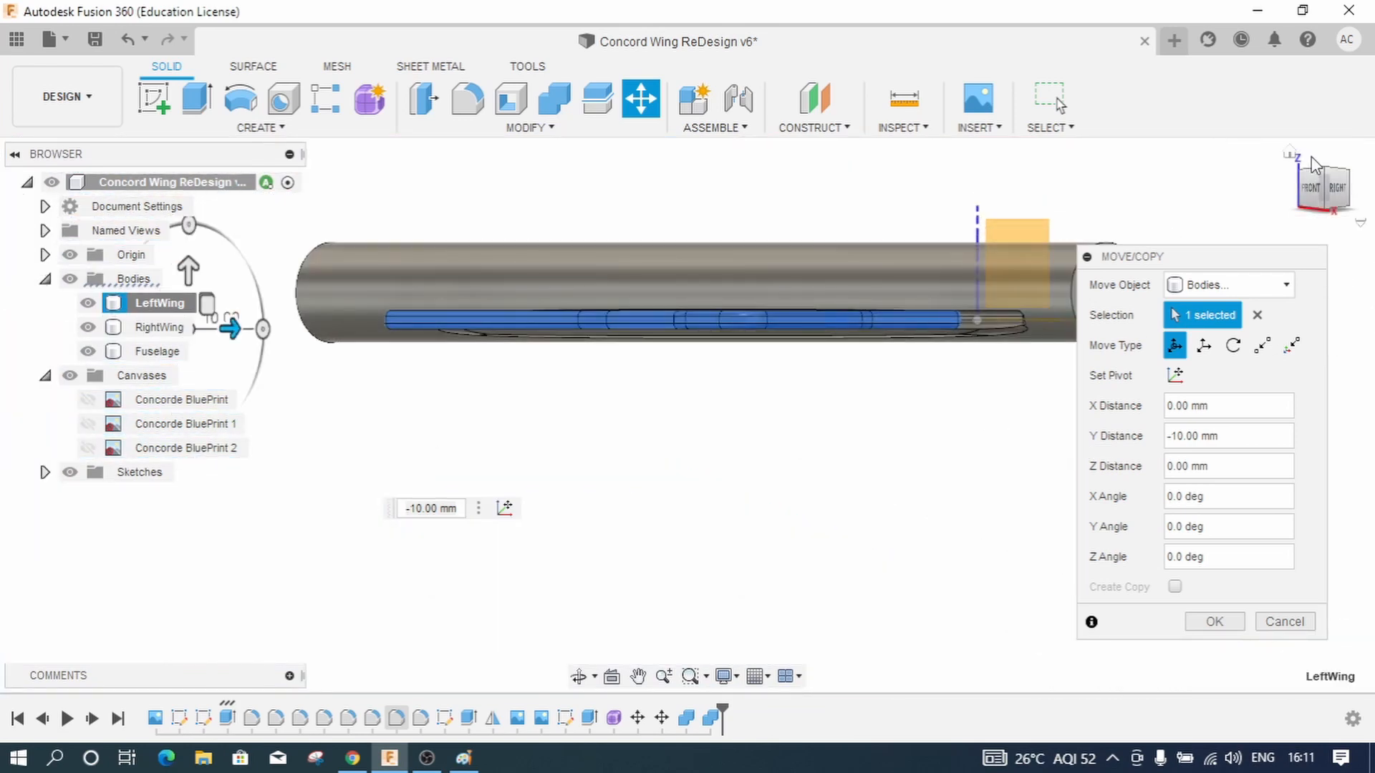
pyautogui.click(579, 676)
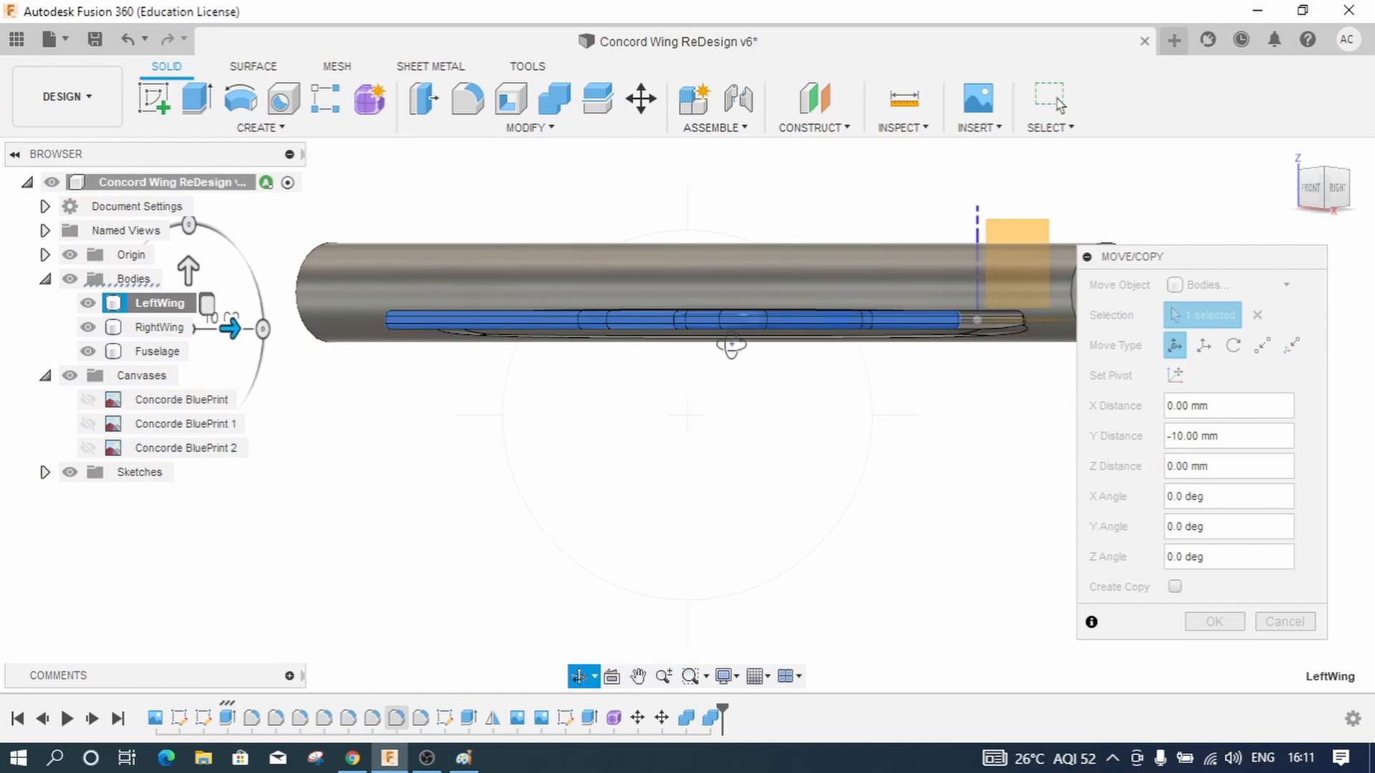
pyautogui.moveTo(731, 353); pyautogui.dragTo(711, 323)
pyautogui.scroll(5, 711, 322)
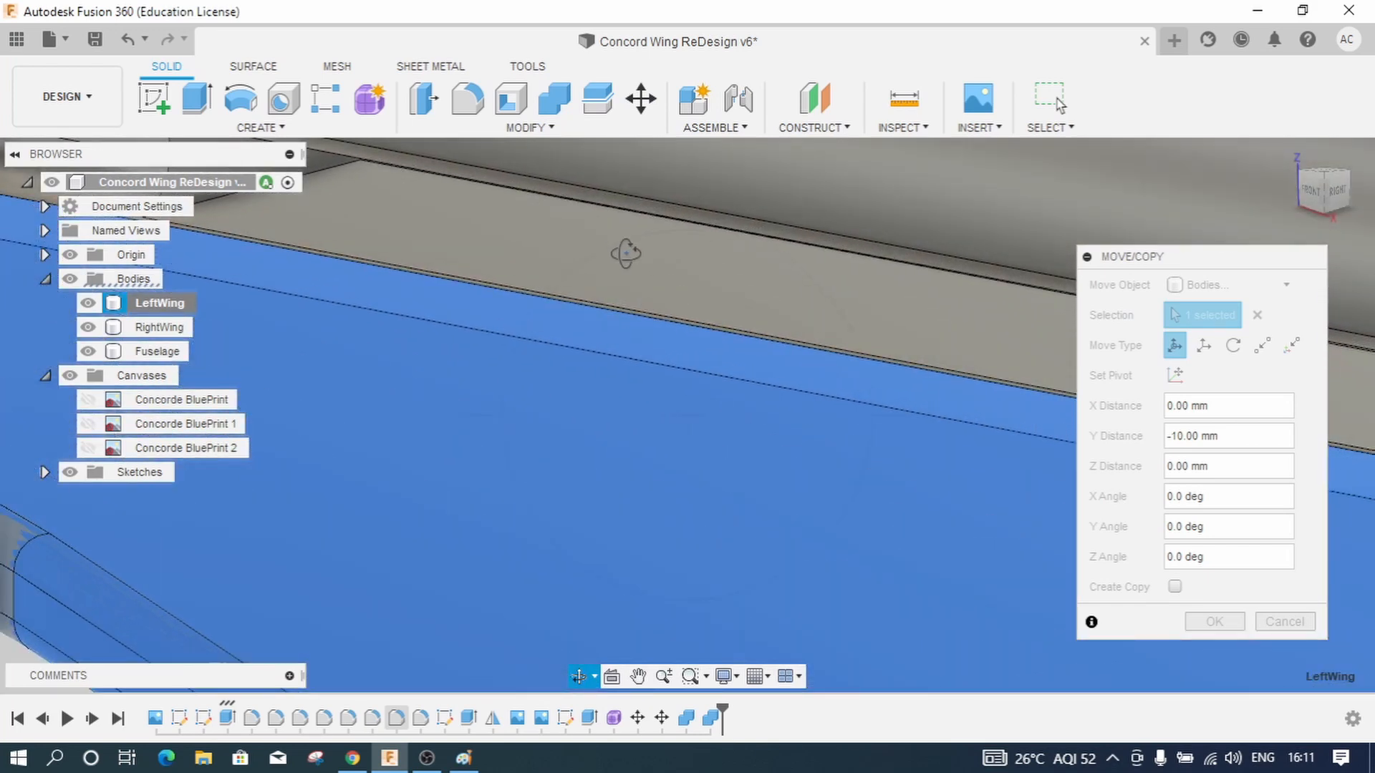
pyautogui.moveTo(583, 270)
pyautogui.mouseDown()
pyautogui.moveTo(595, 297)
pyautogui.moveTo(602, 276)
pyautogui.mouseUp()
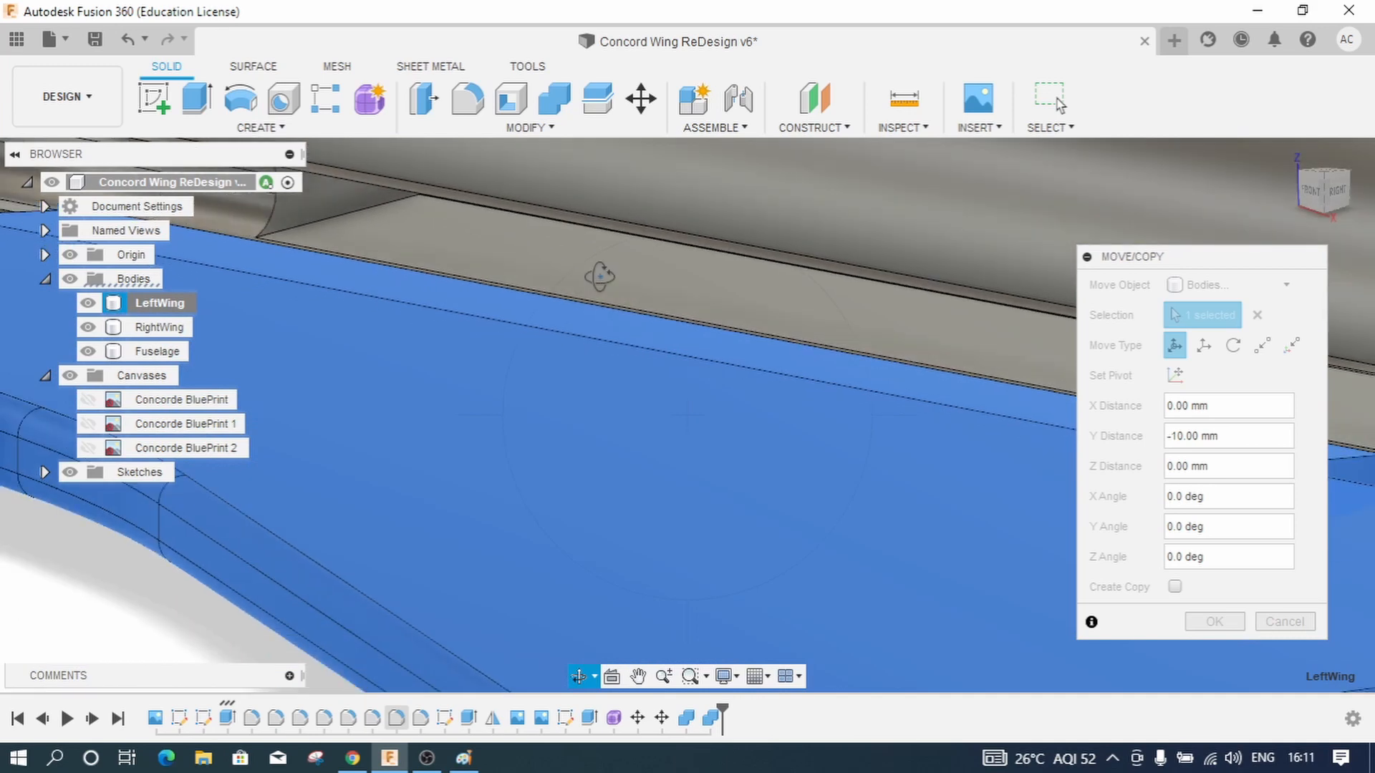
pyautogui.scroll(-10, 594, 294)
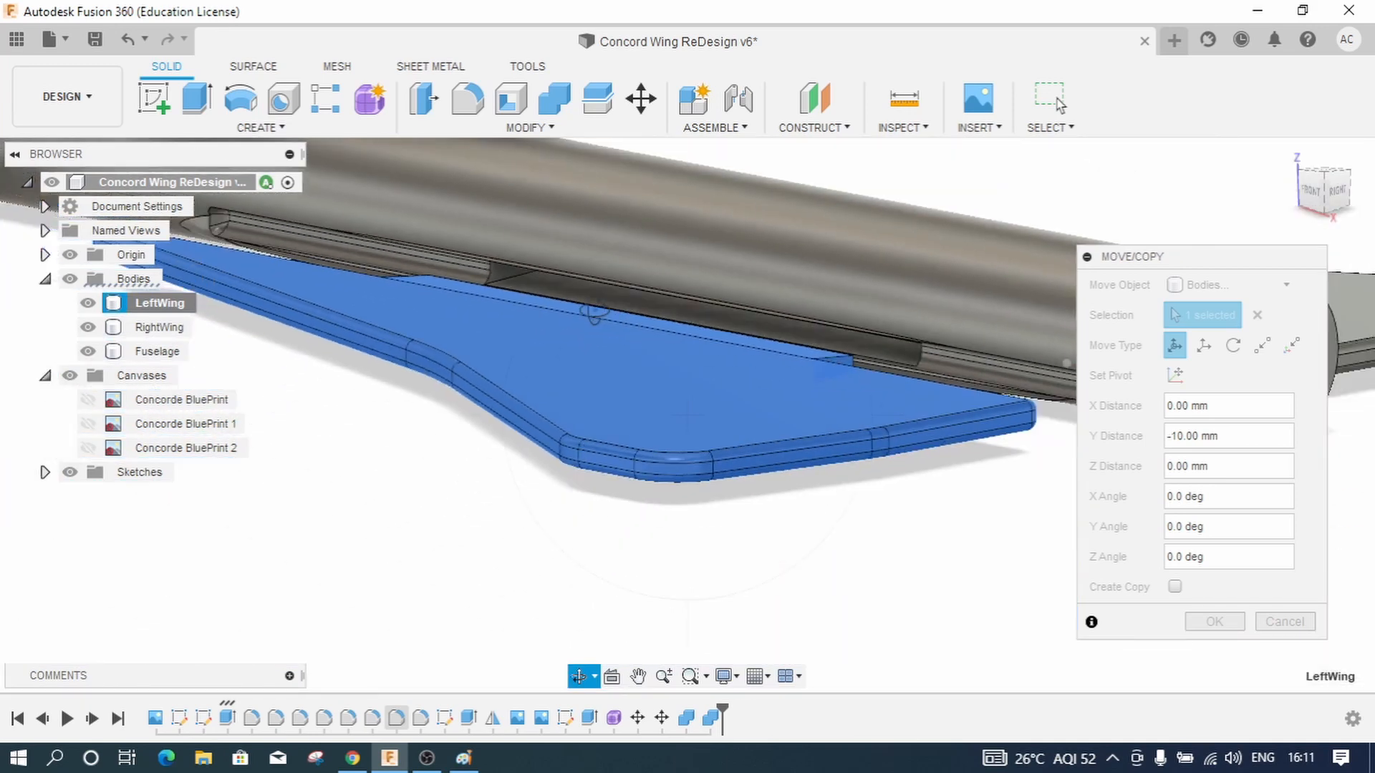
pyautogui.moveTo(496, 290); pyautogui.dragTo(449, 211)
pyautogui.scroll(8, 739, 385)
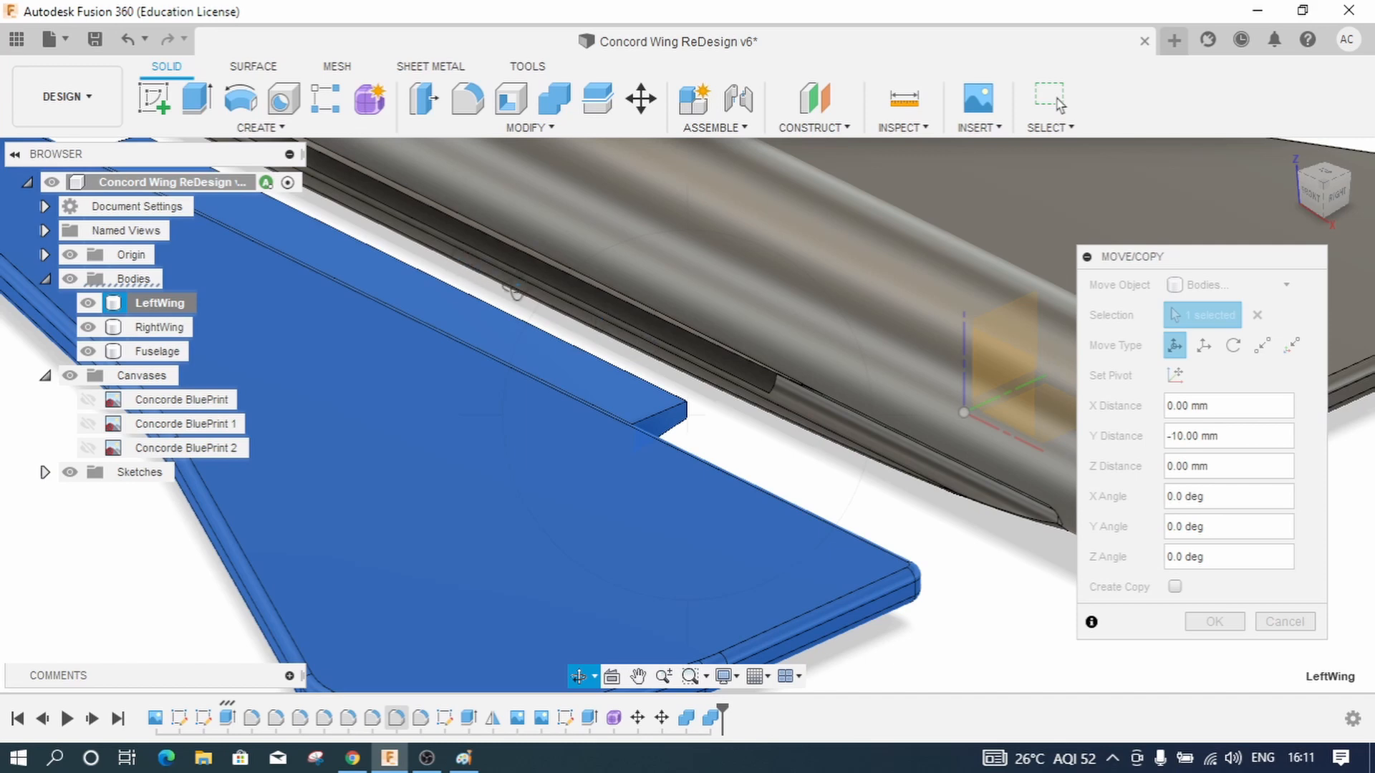
pyautogui.scroll(-6, 891, 508)
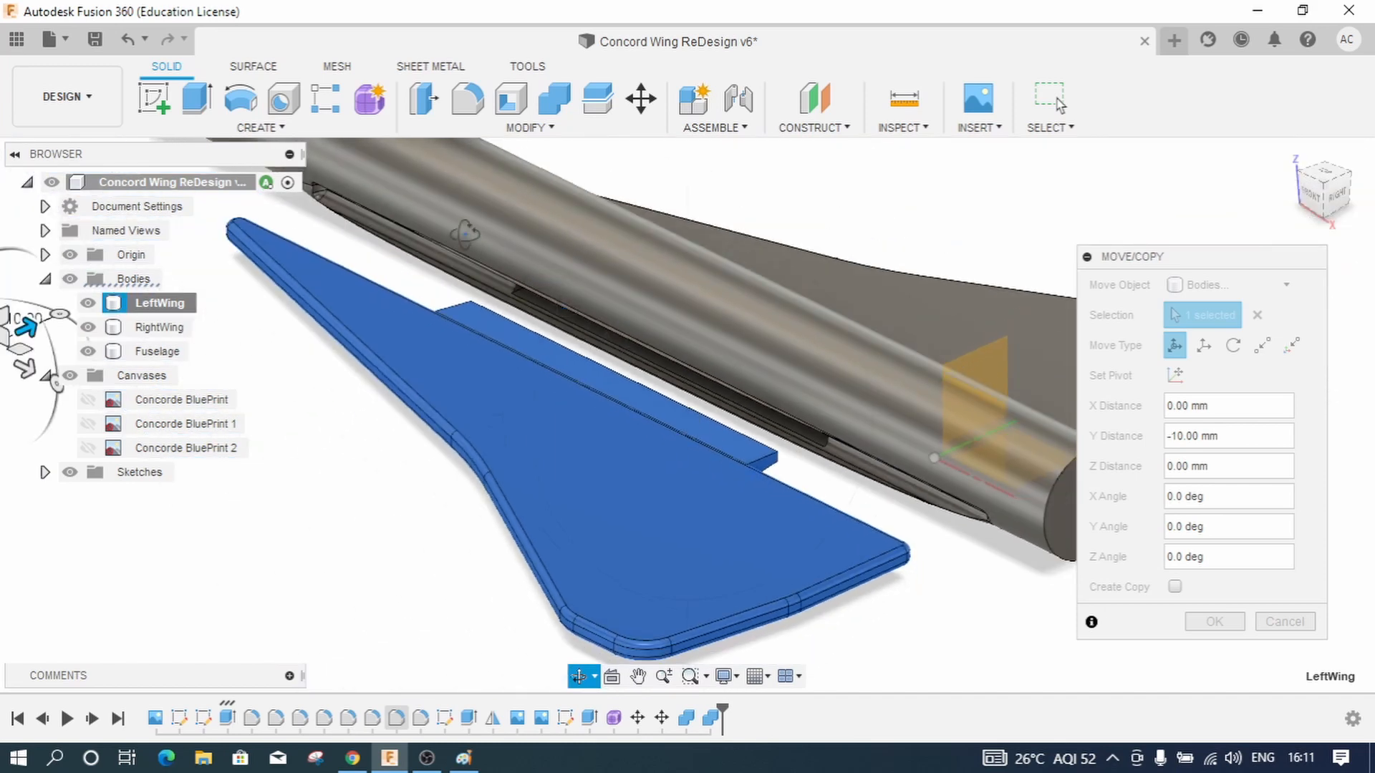
pyautogui.moveTo(552, 383); pyautogui.dragTo(647, 605)
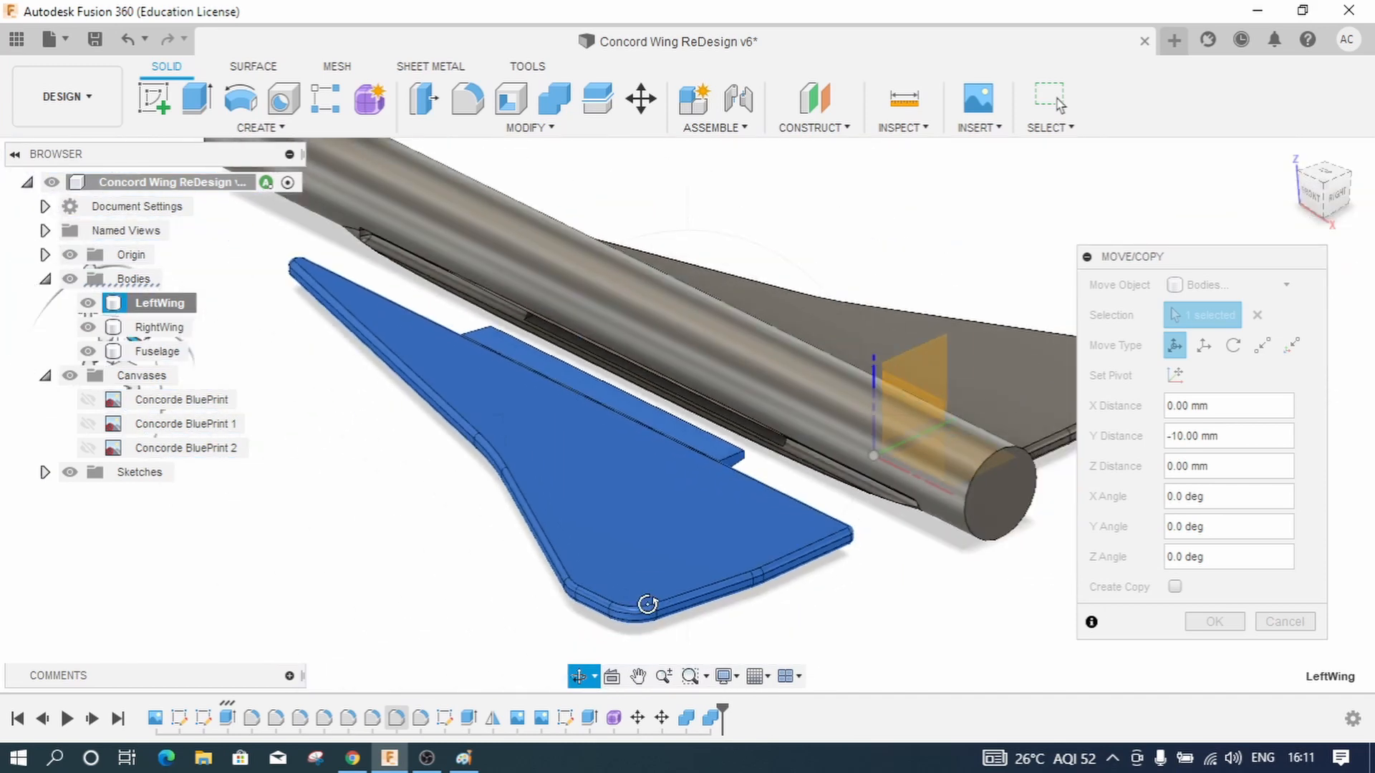
pyautogui.scroll(-2, 648, 605)
pyautogui.scroll(7, 442, 315)
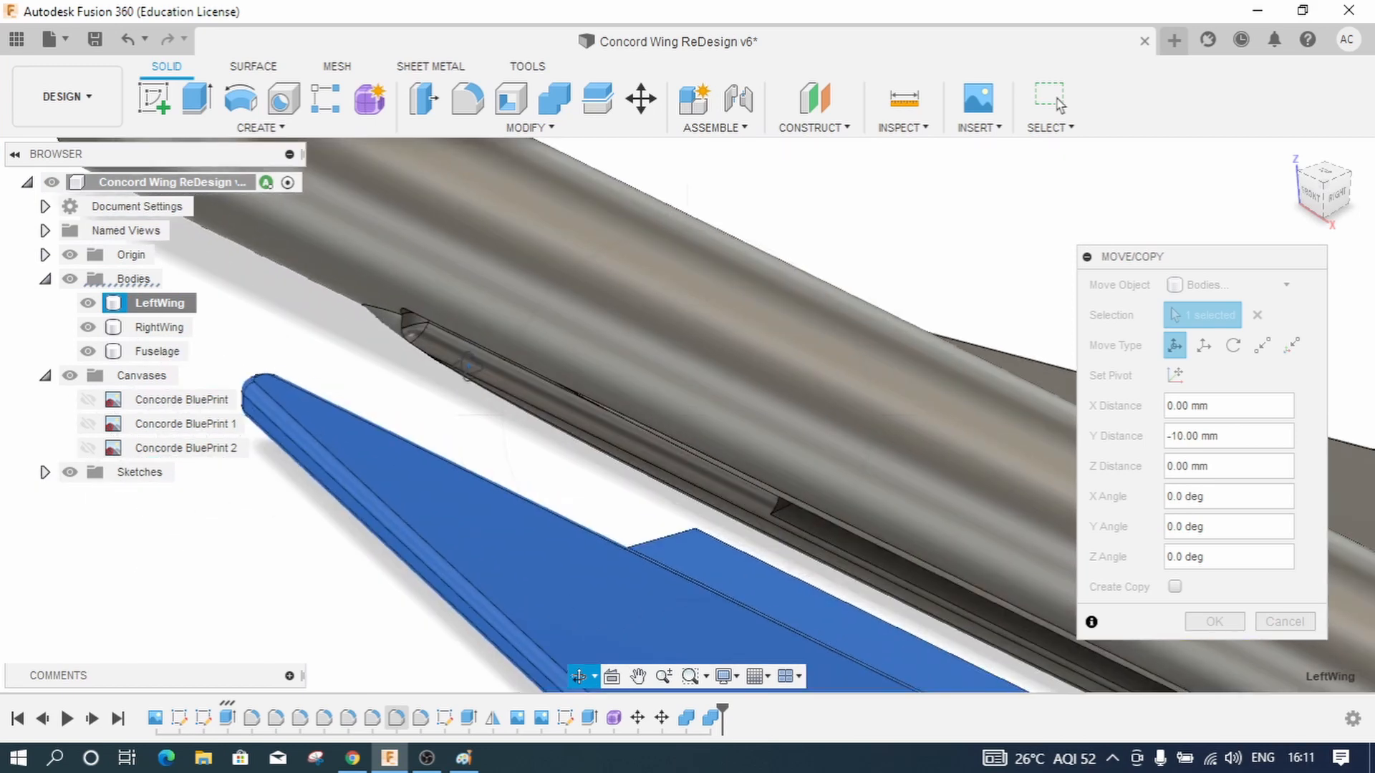
pyautogui.scroll(4, 469, 366)
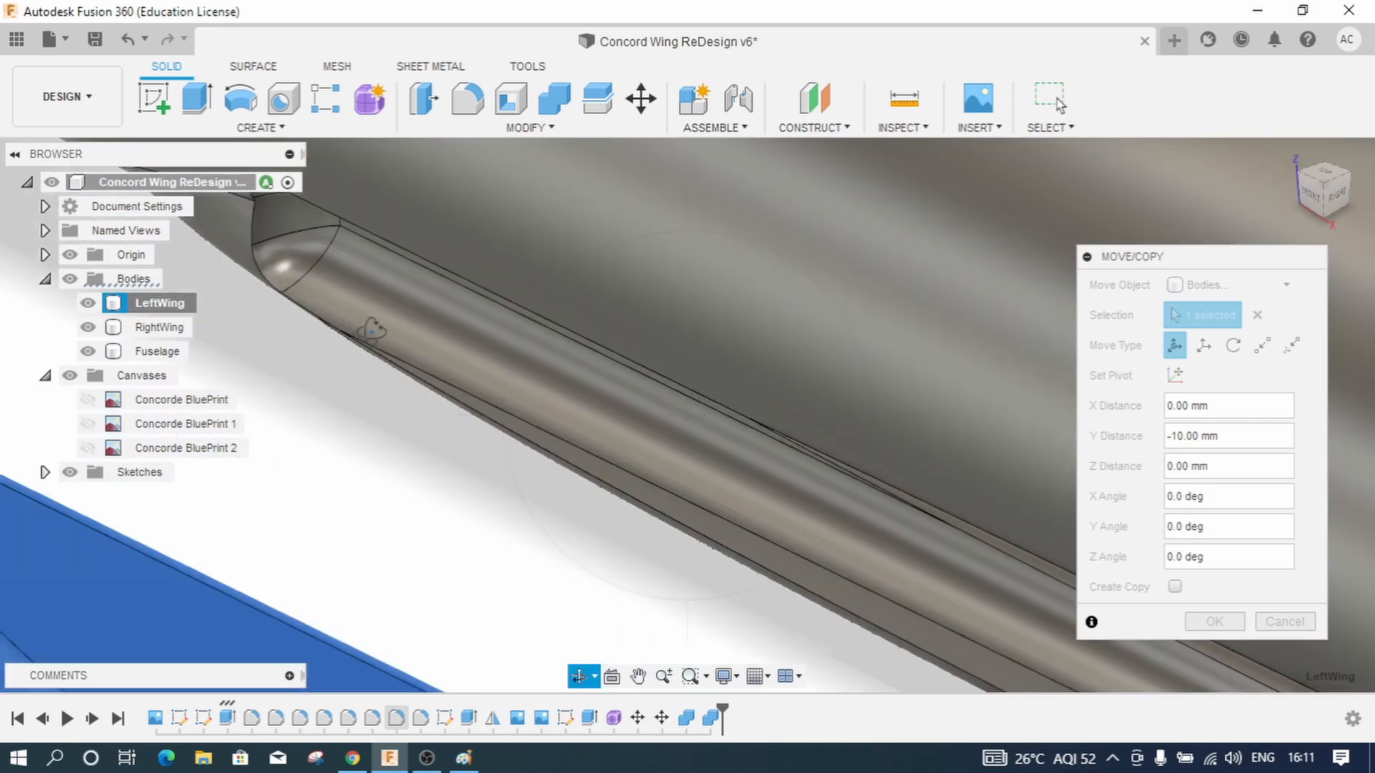
pyautogui.scroll(-5, 534, 396)
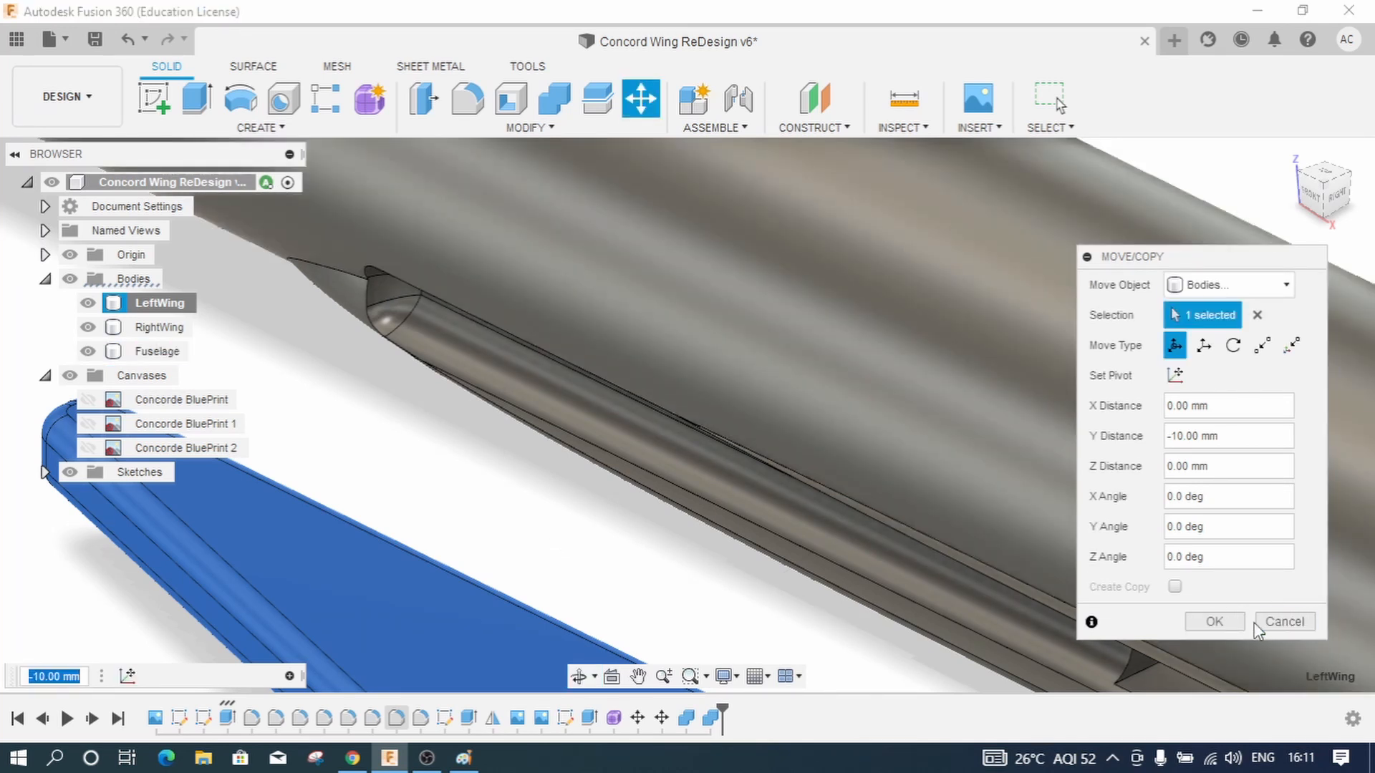
pyautogui.click(1271, 621)
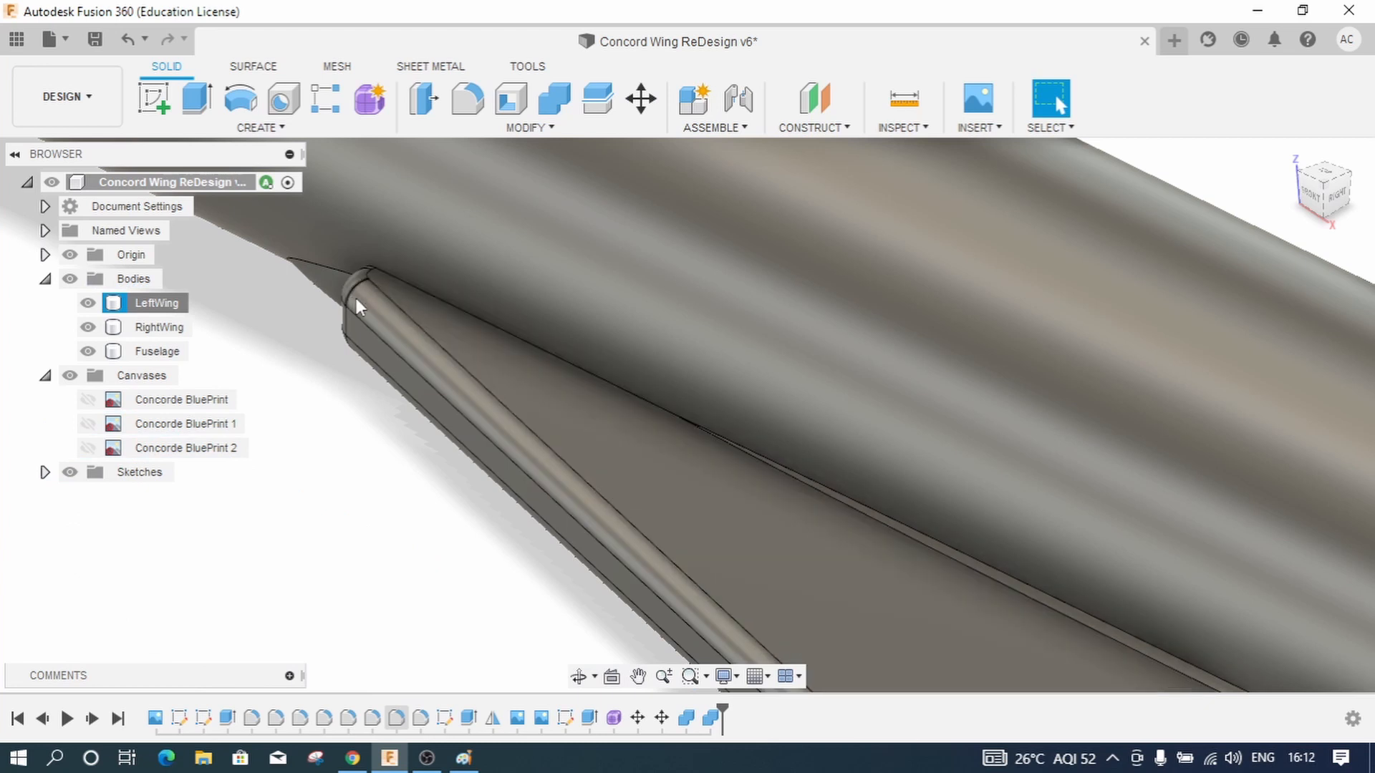
# Step: Open the first fillet in the timeline for editing, check which wing corner it rounds, and cancel
pyautogui.doubleClick(252, 718)
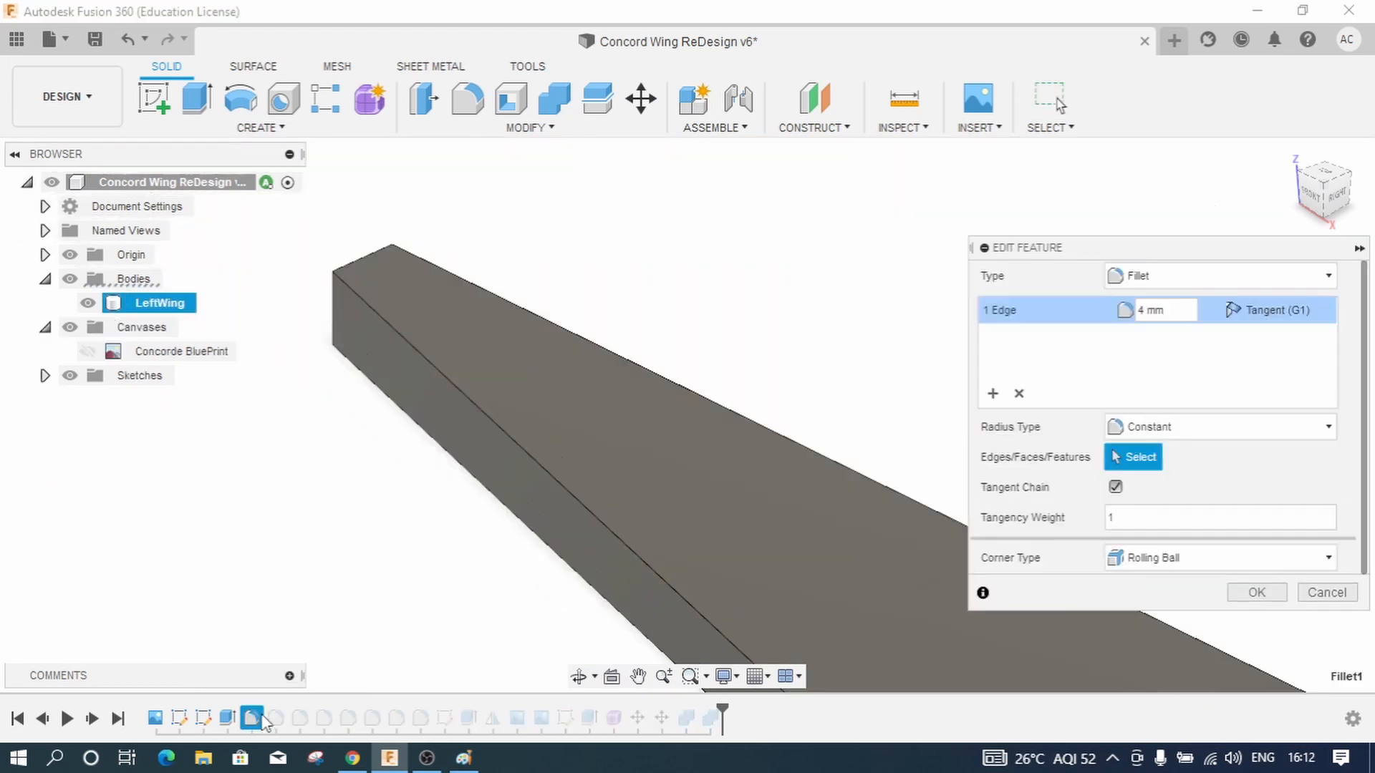
pyautogui.scroll(-3, 627, 330)
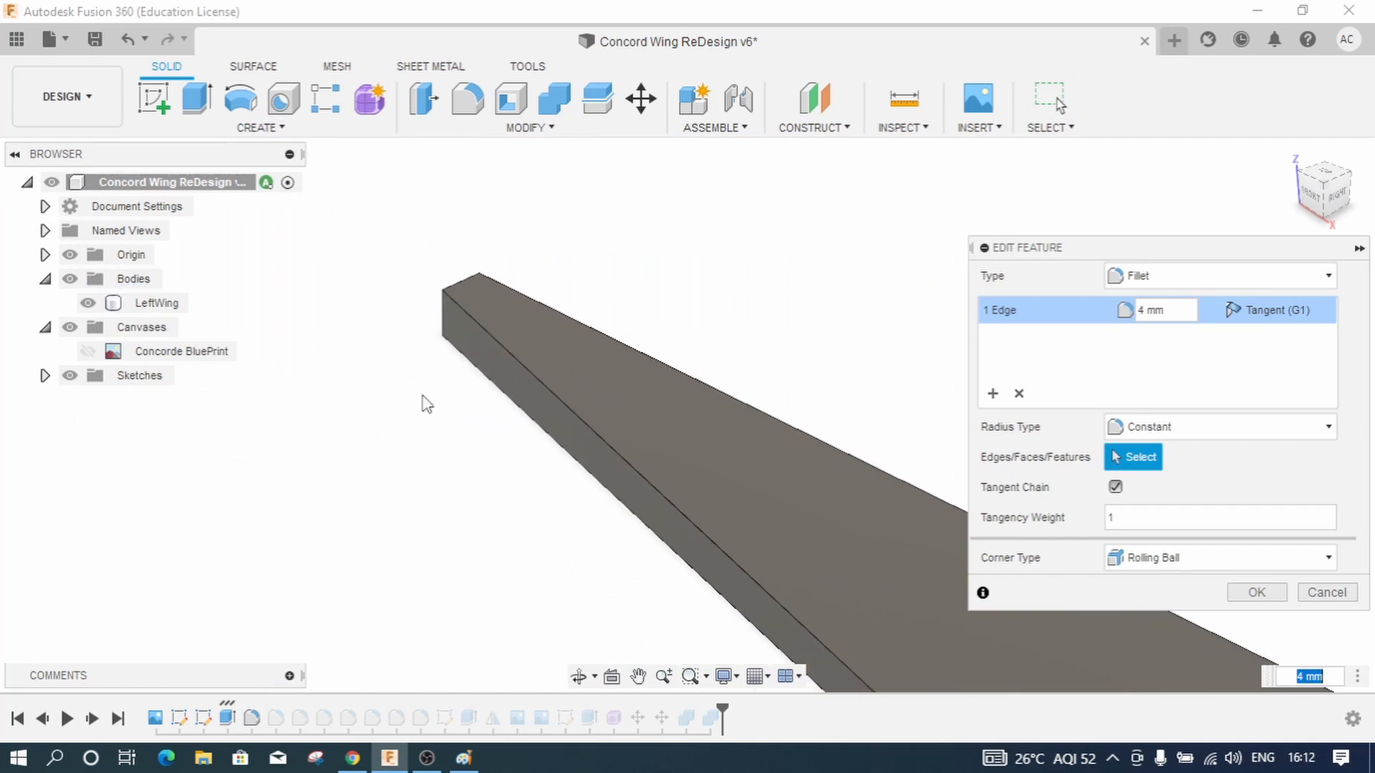
pyautogui.scroll(-3, 423, 399)
pyautogui.scroll(-4, 515, 379)
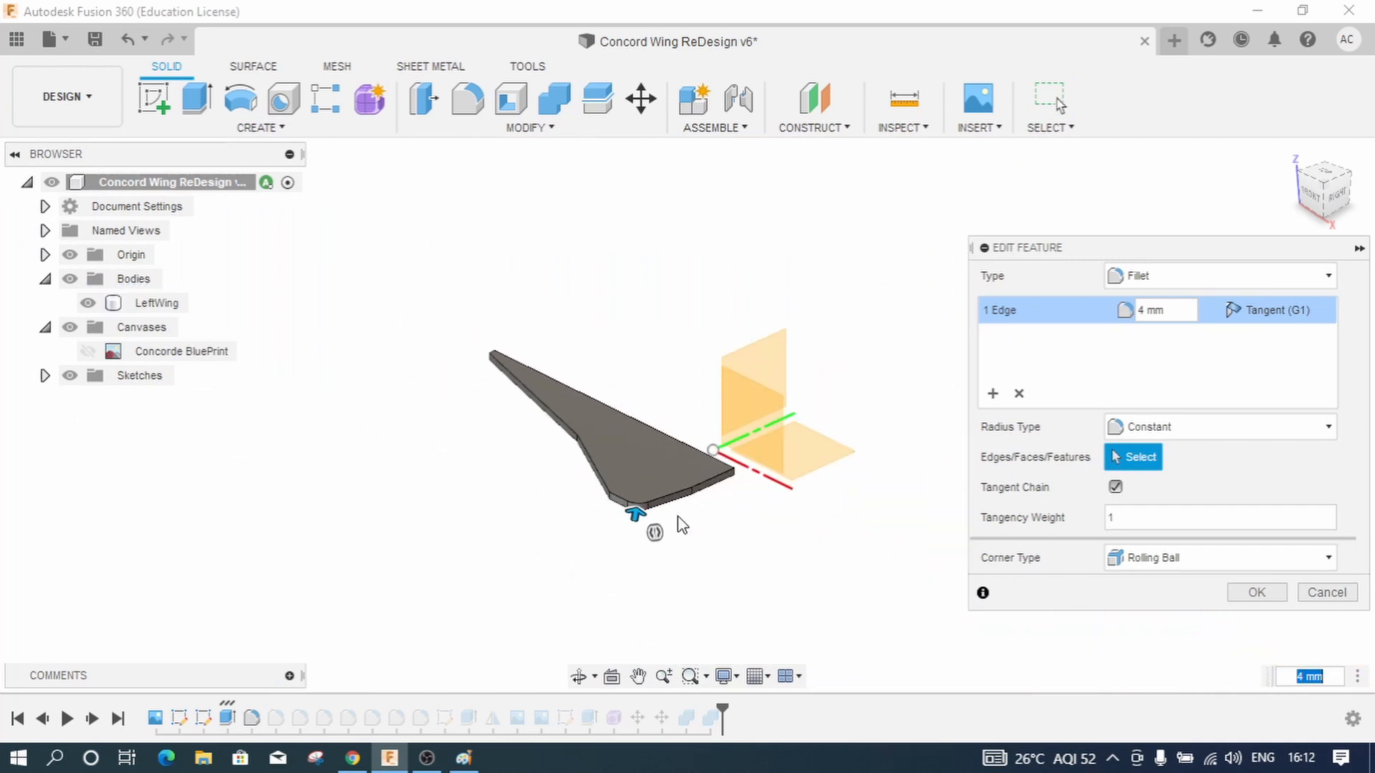
pyautogui.scroll(6, 680, 525)
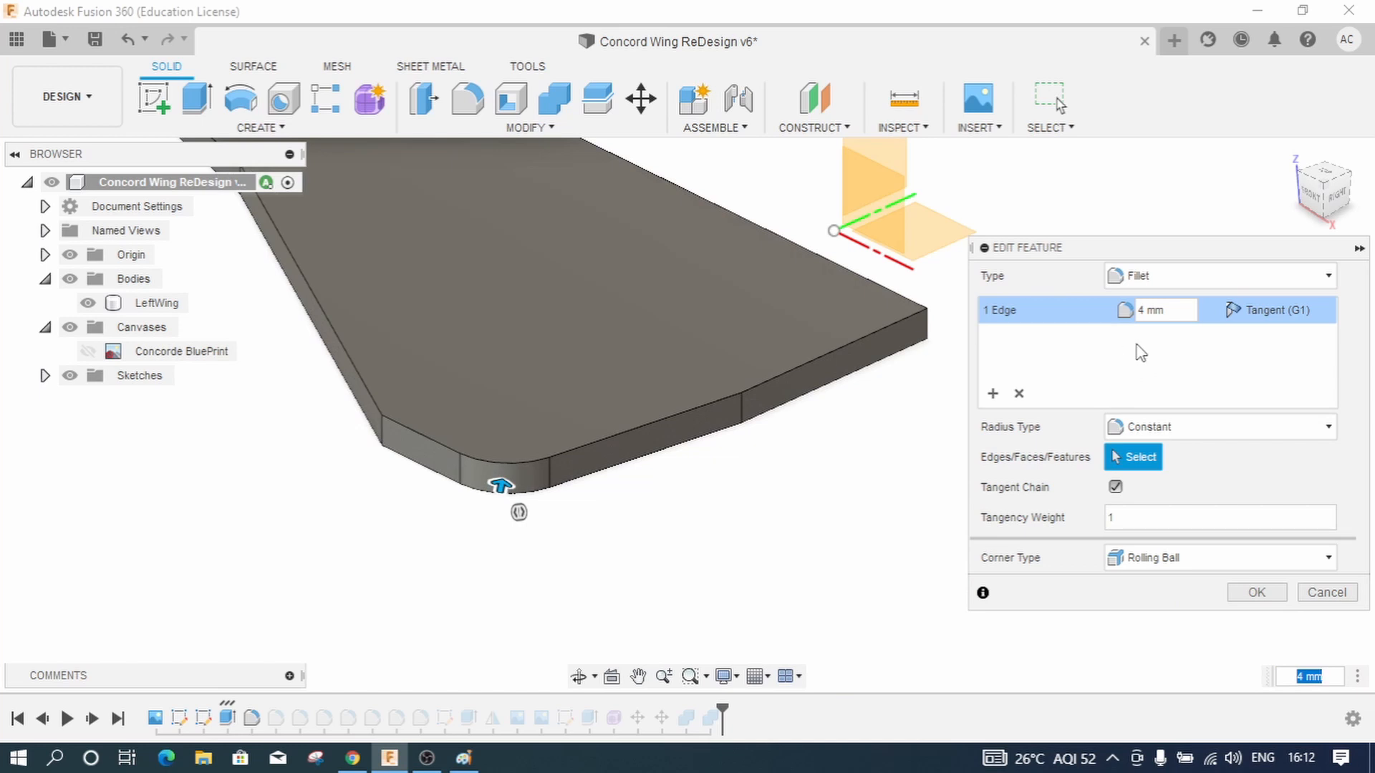
pyautogui.click(1329, 594)
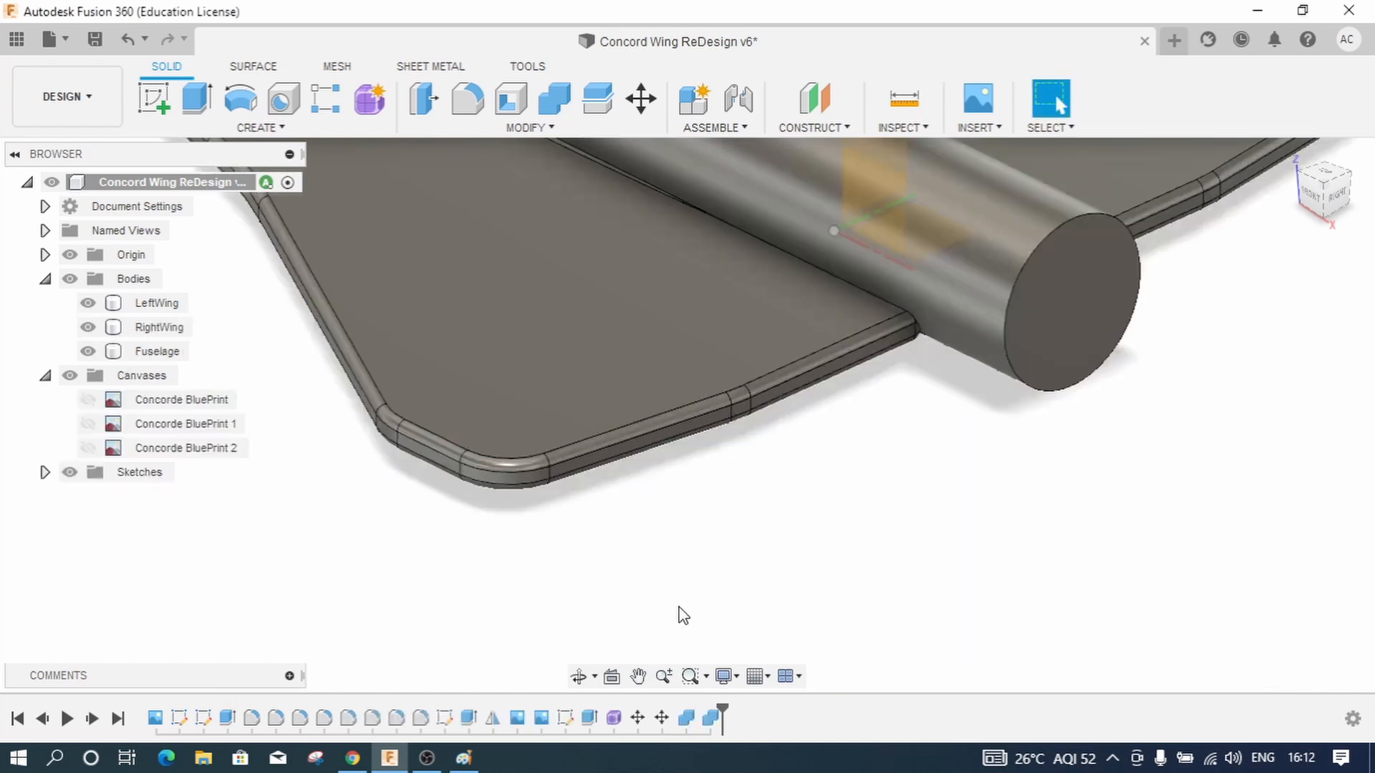
# Step: Check which left-wing edges Fillet3, Fillet4 and Fillet5 round, opening Fillet5 for editing and cancelling
pyautogui.click(296, 723)
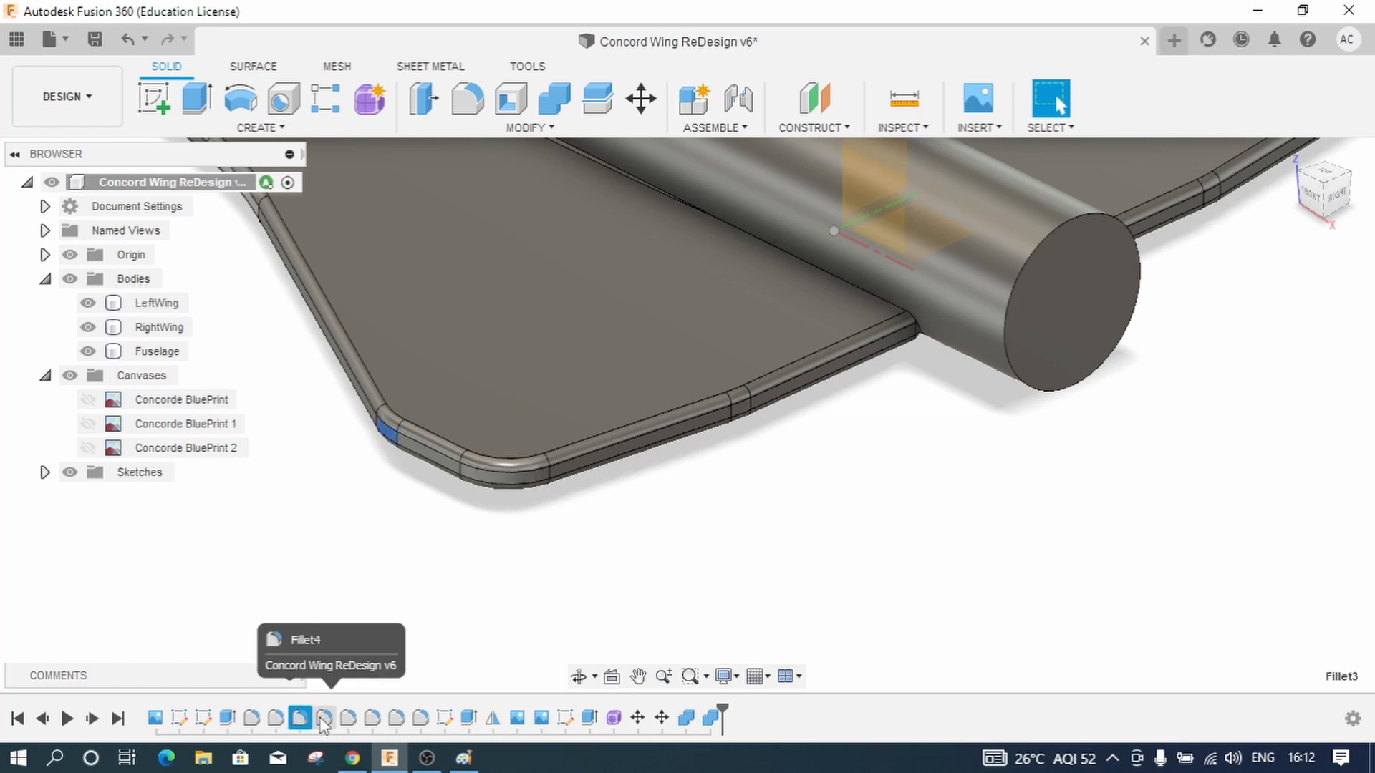
pyautogui.click(323, 719)
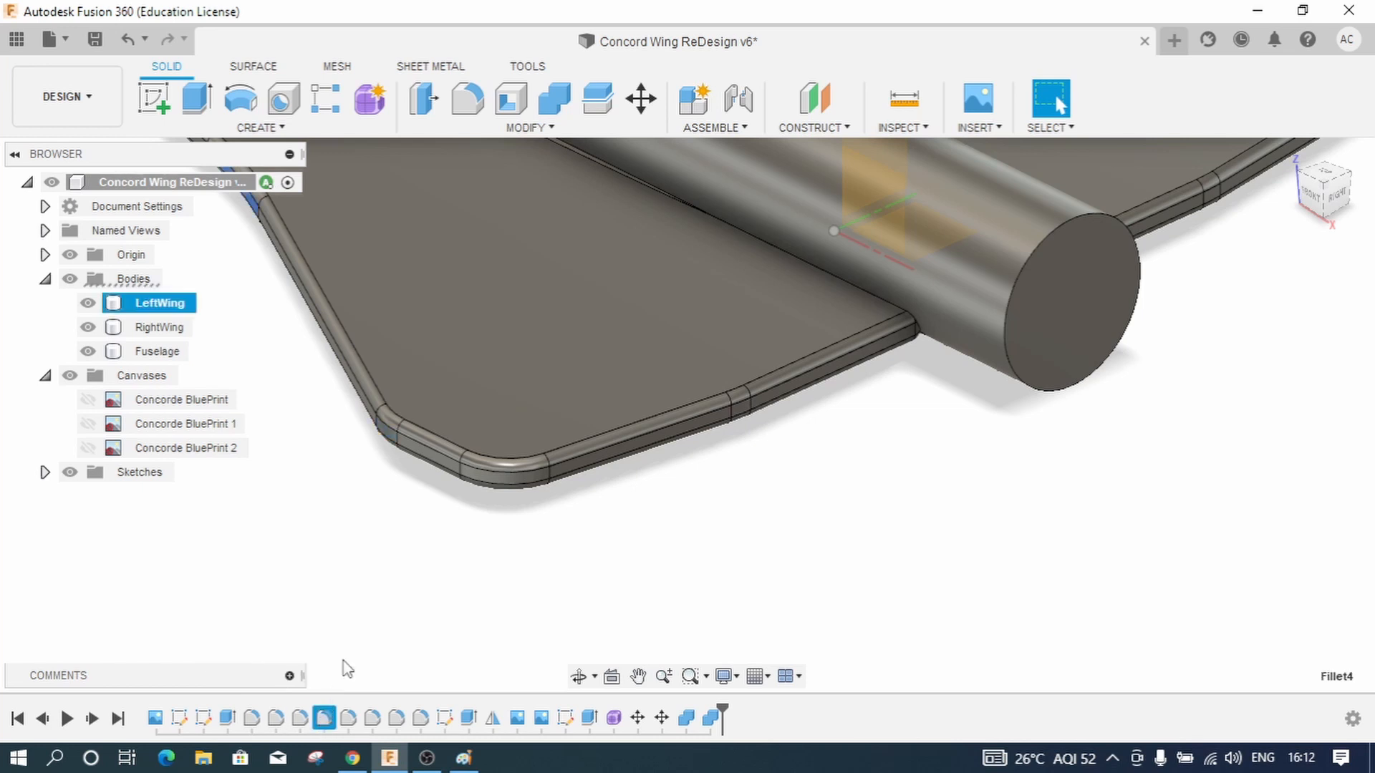
pyautogui.scroll(-3, 347, 668)
pyautogui.click(348, 719)
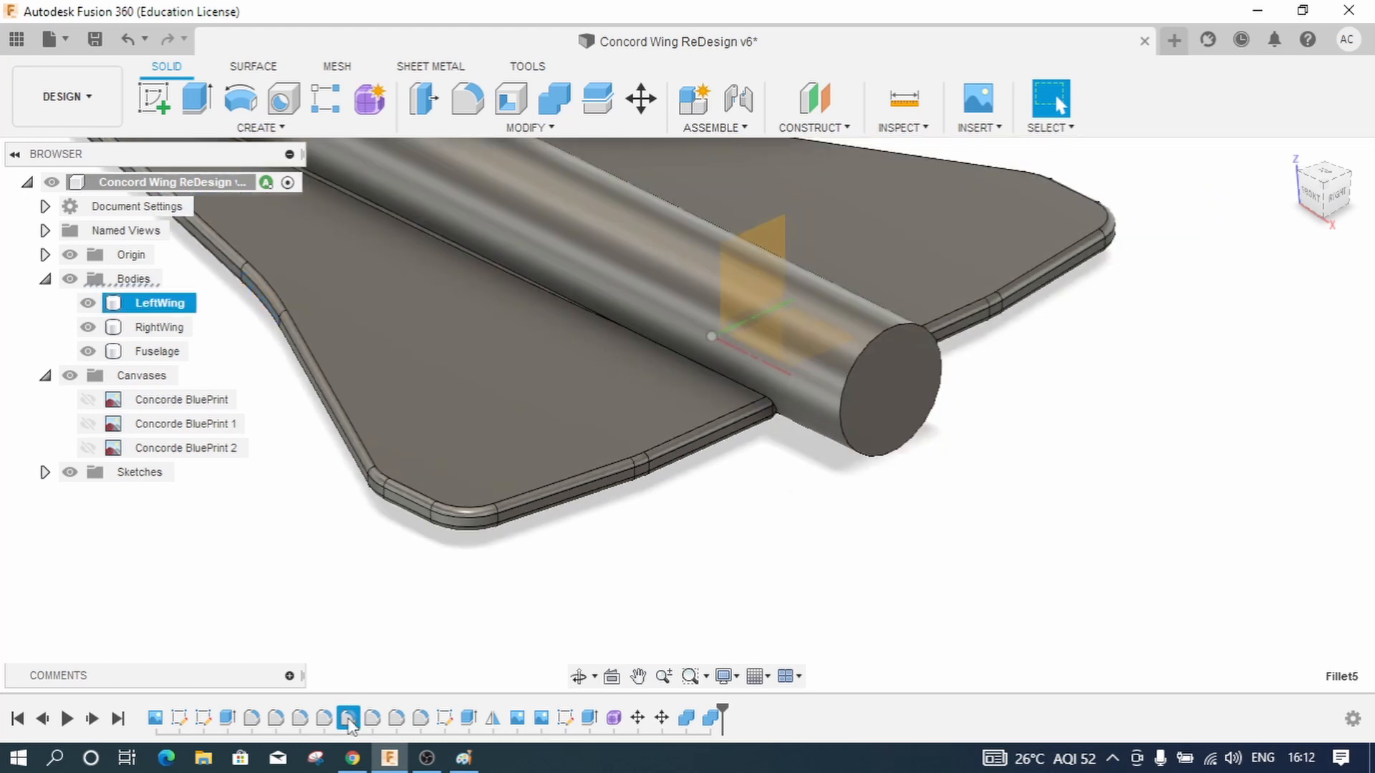
pyautogui.doubleClick(348, 720)
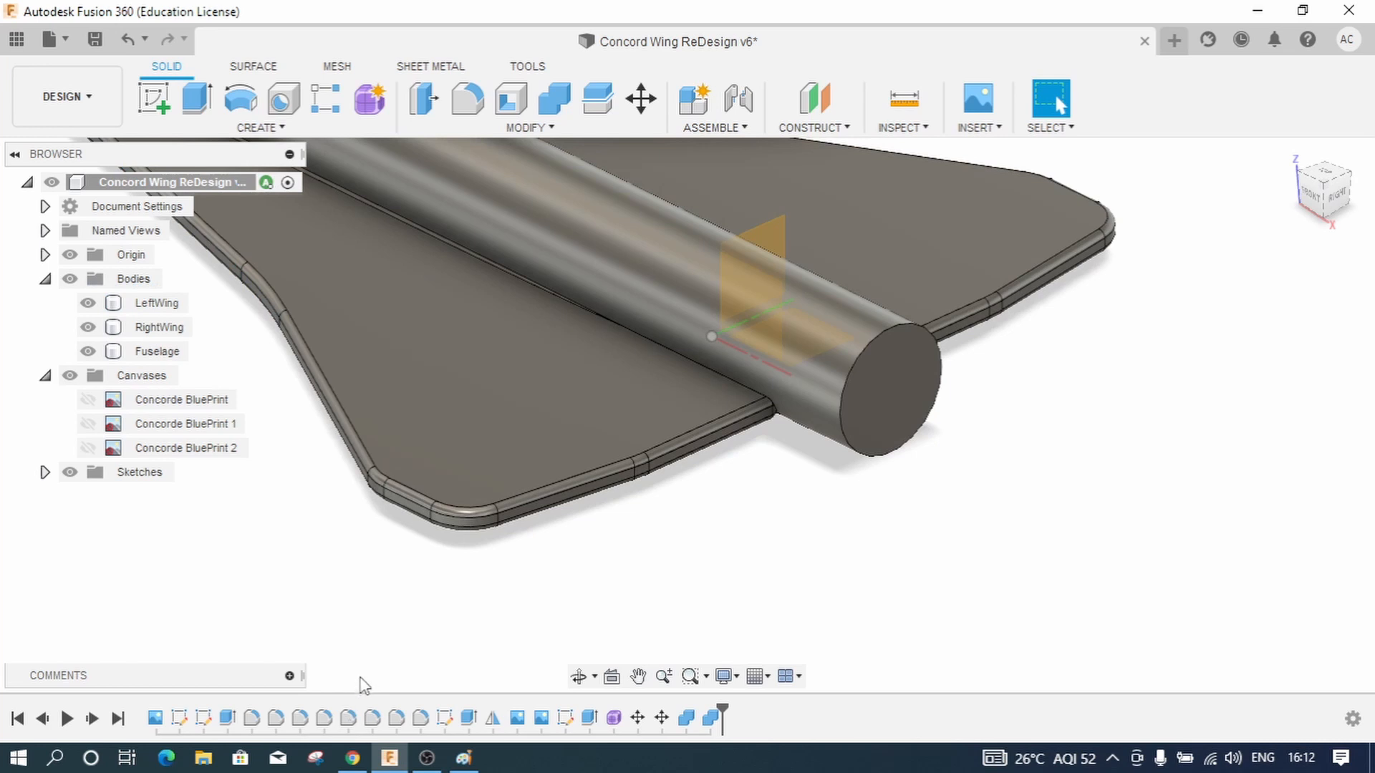
pyautogui.doubleClick(358, 720)
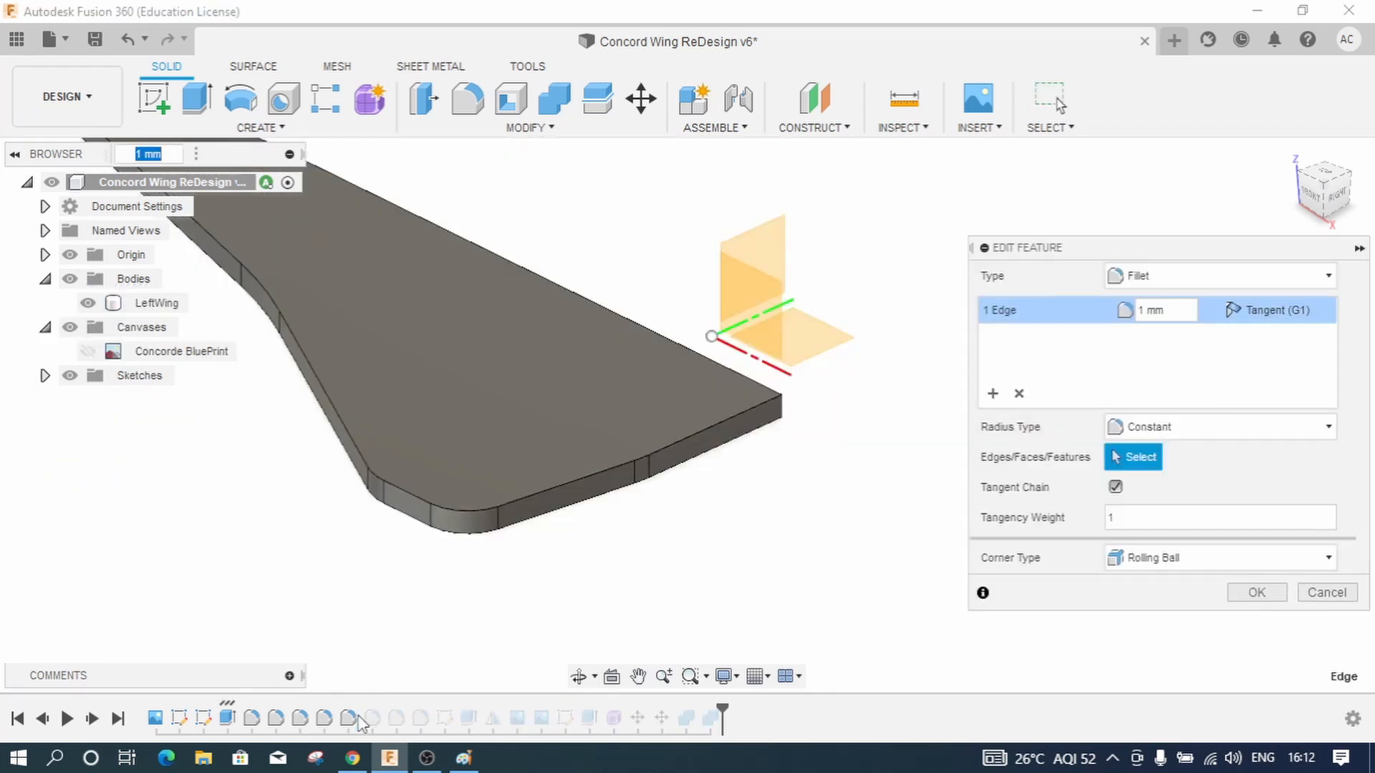
pyautogui.scroll(-3, 736, 517)
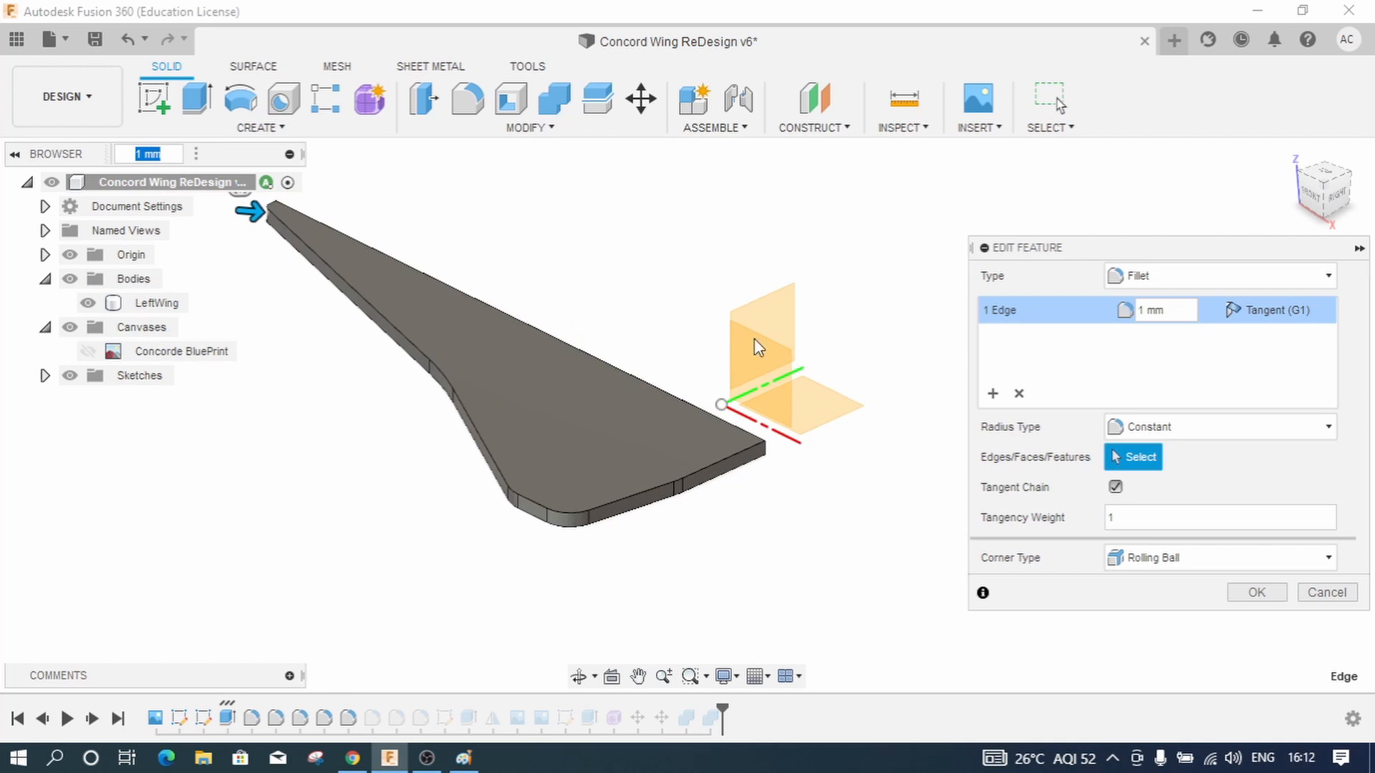
pyautogui.click(1317, 593)
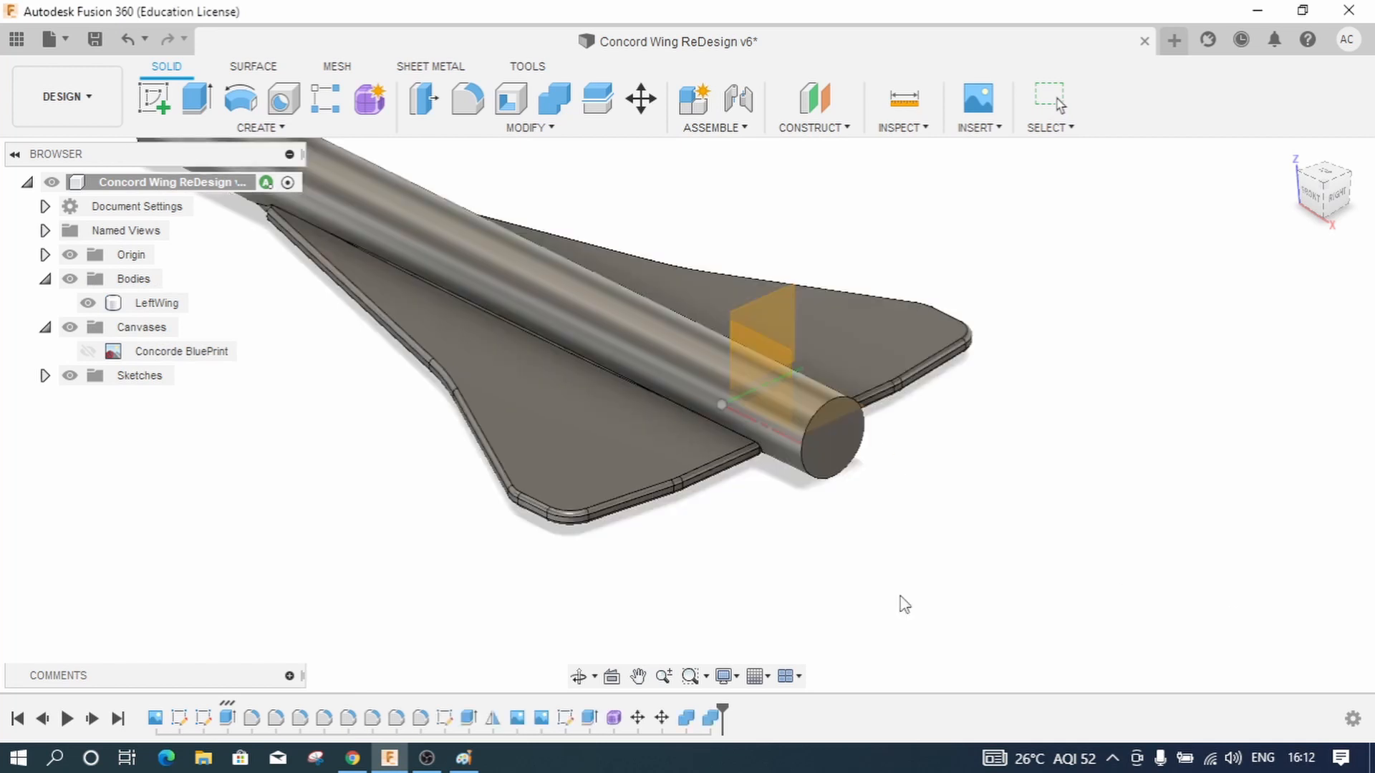
pyautogui.doubleClick(396, 717)
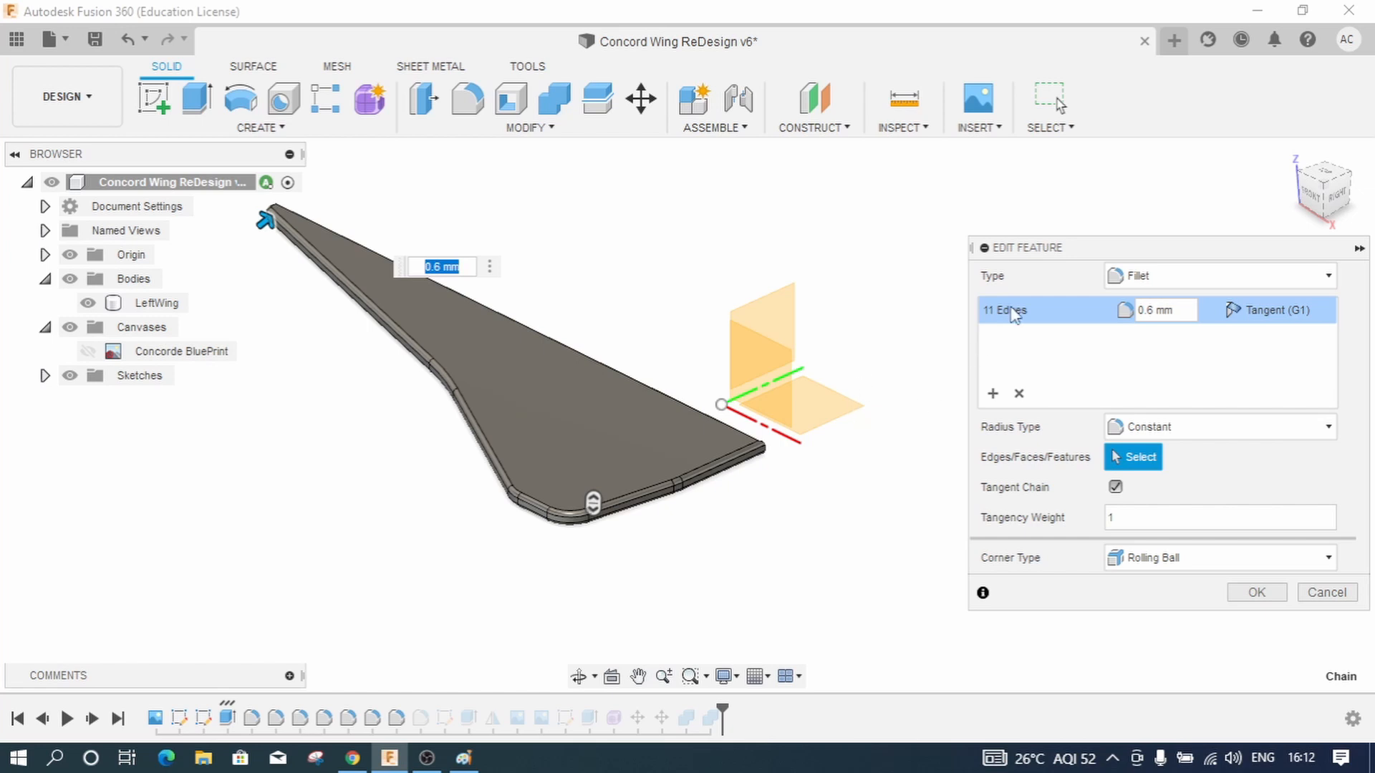
pyautogui.click(1335, 192)
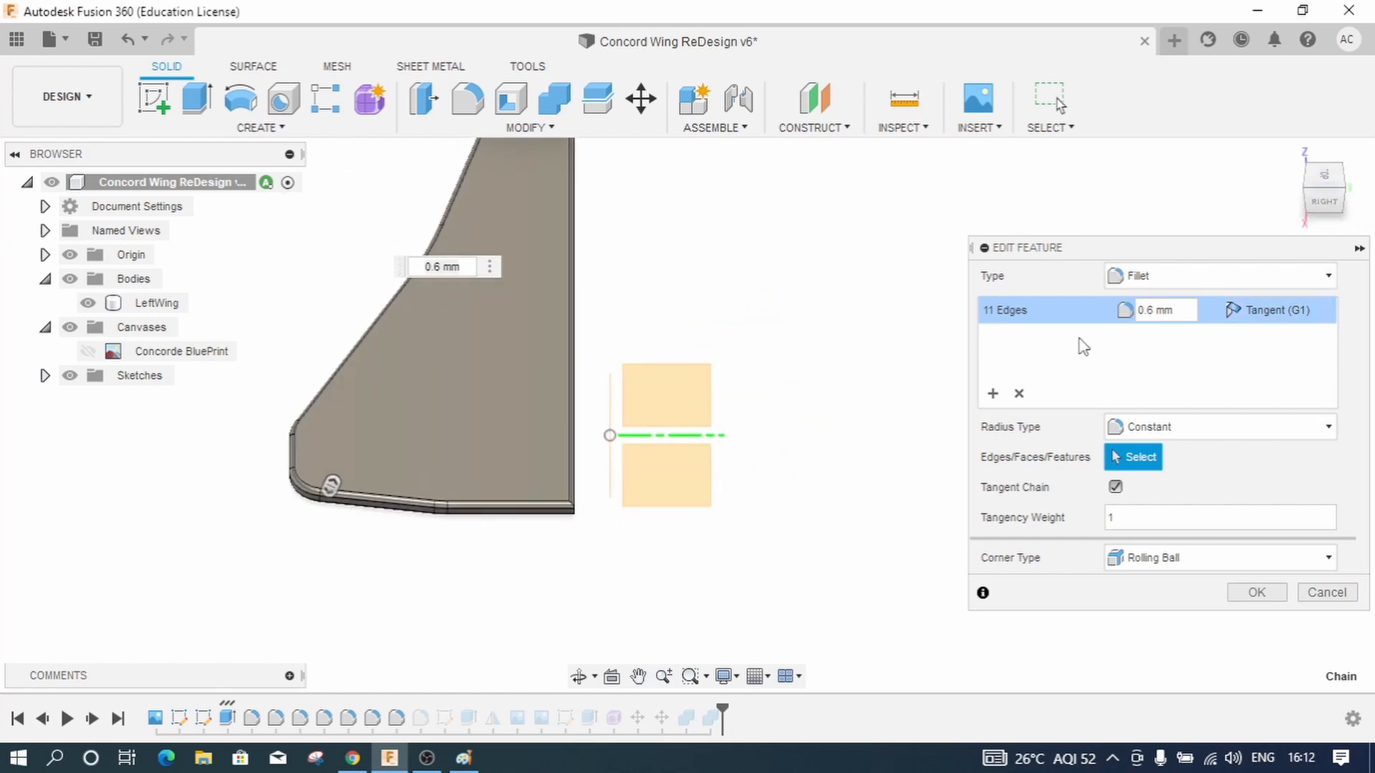
pyautogui.click(1018, 394)
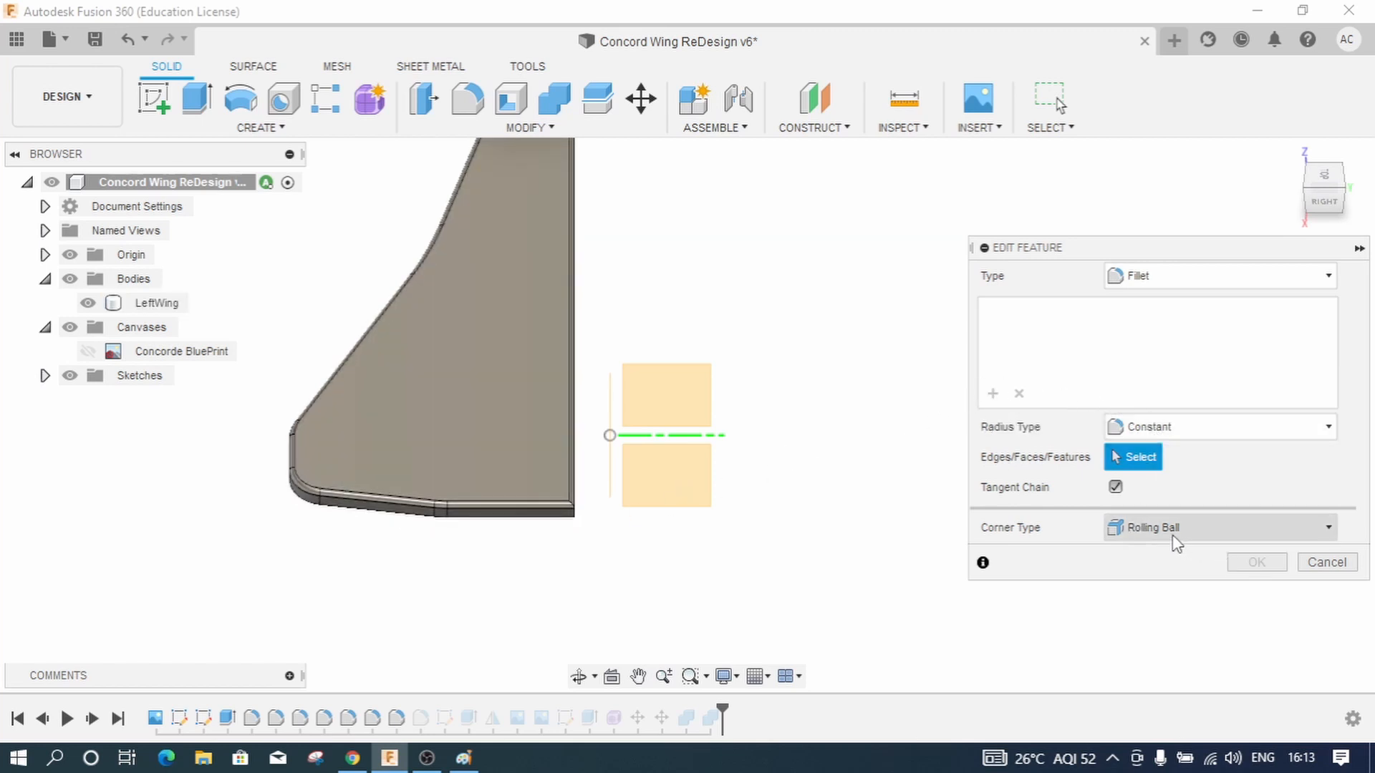
pyautogui.click(1338, 562)
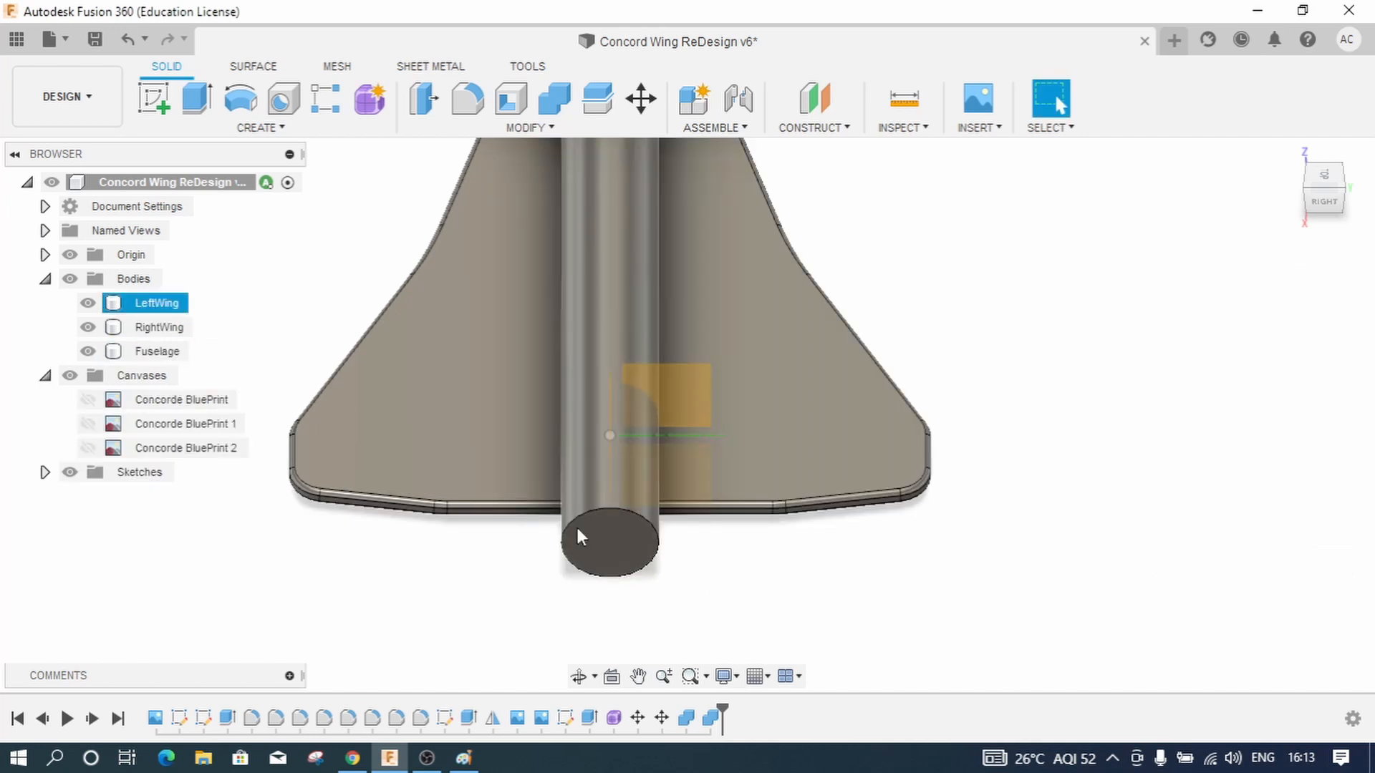
pyautogui.click(397, 717)
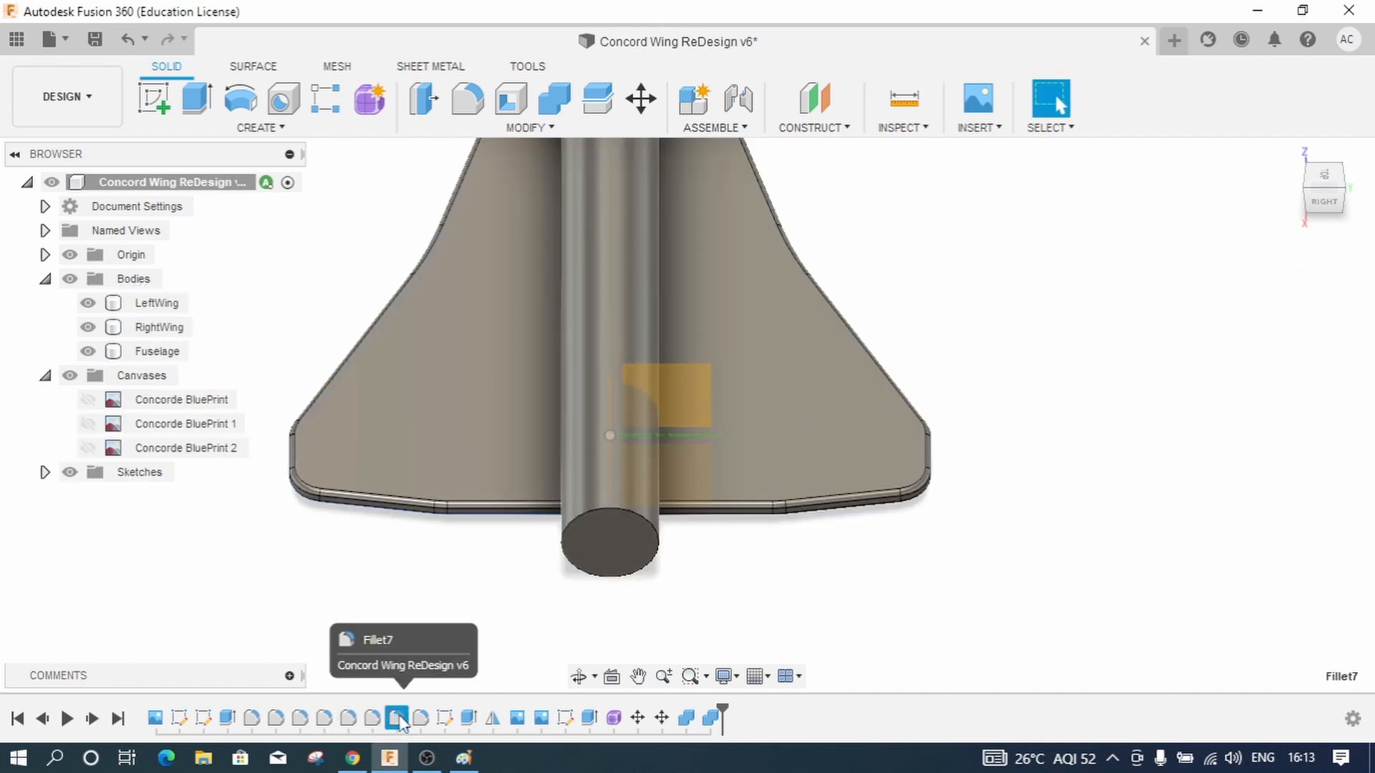
pyautogui.rightClick(399, 716)
pyautogui.click(443, 588)
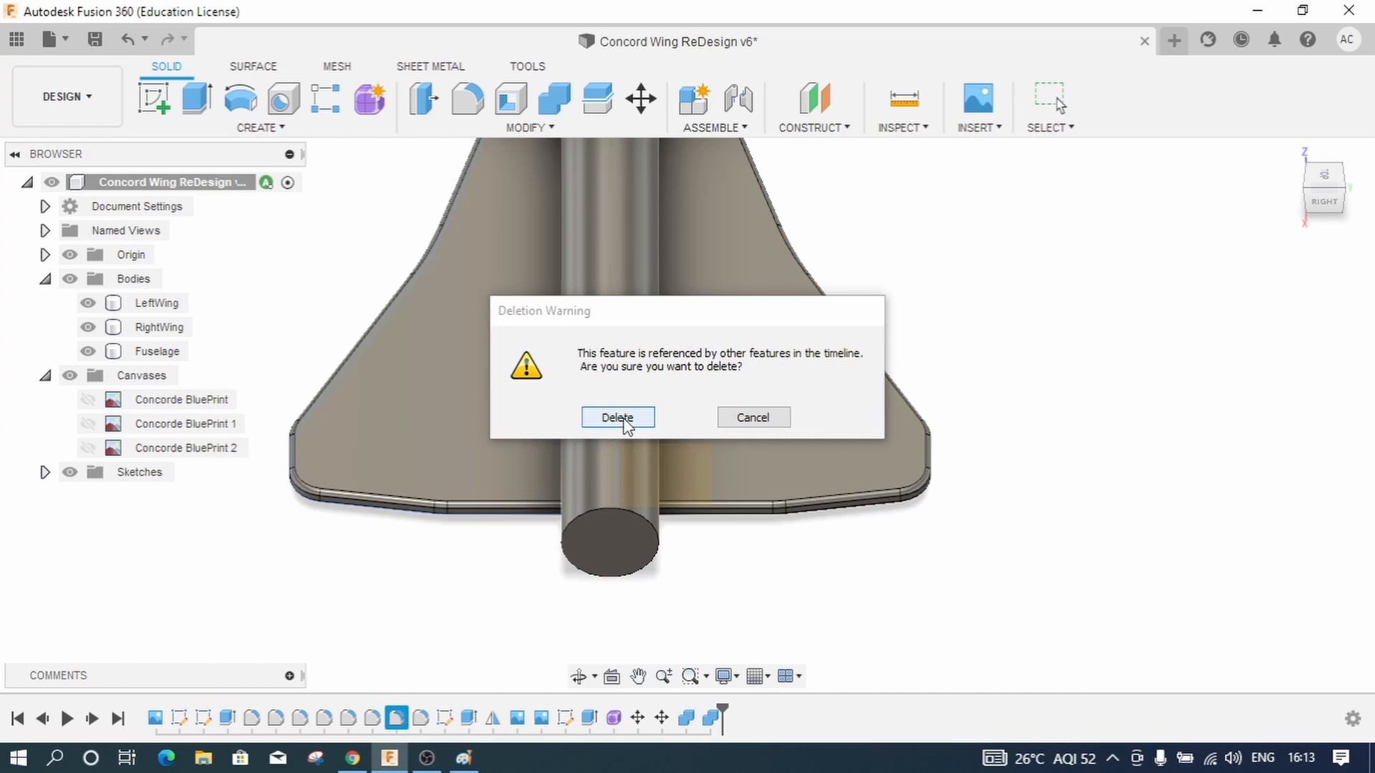
pyautogui.click(736, 418)
pyautogui.doubleClick(397, 718)
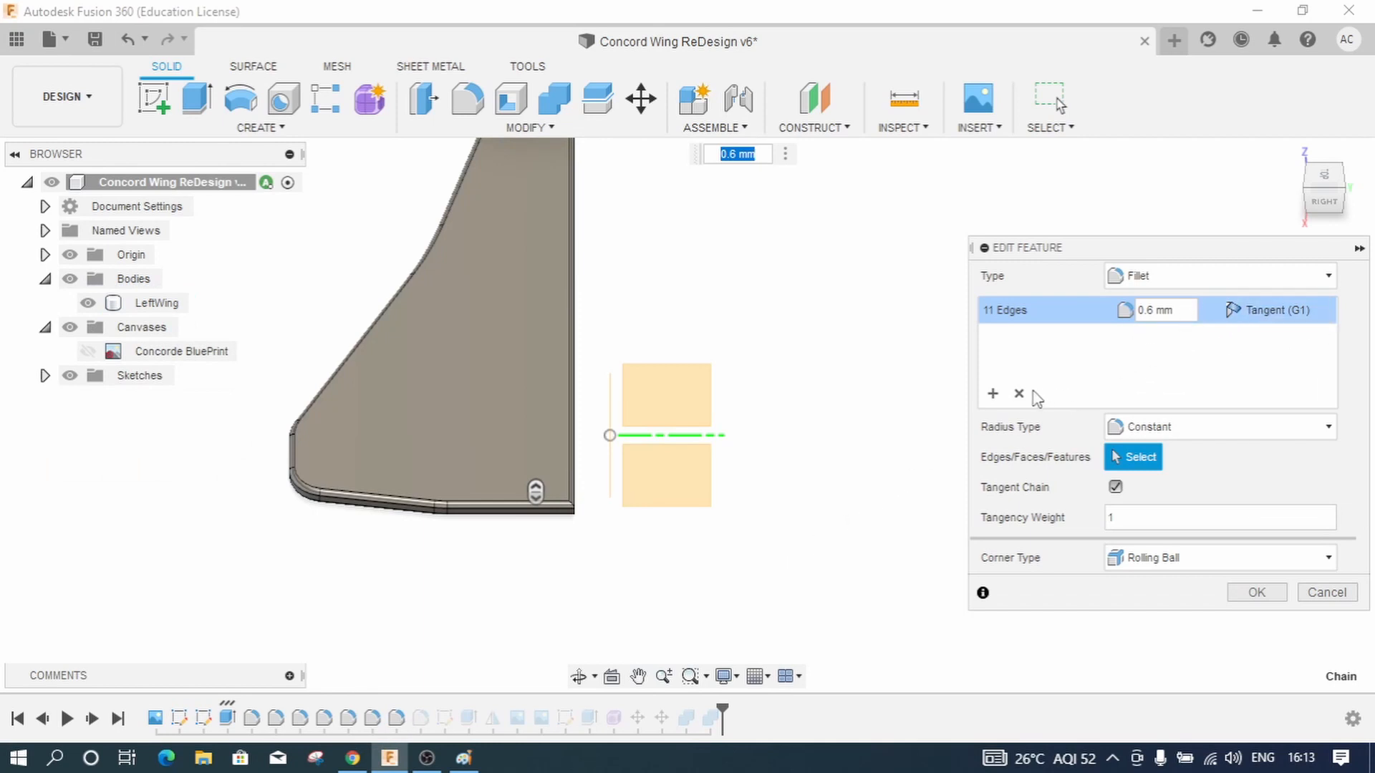
pyautogui.click(1011, 313)
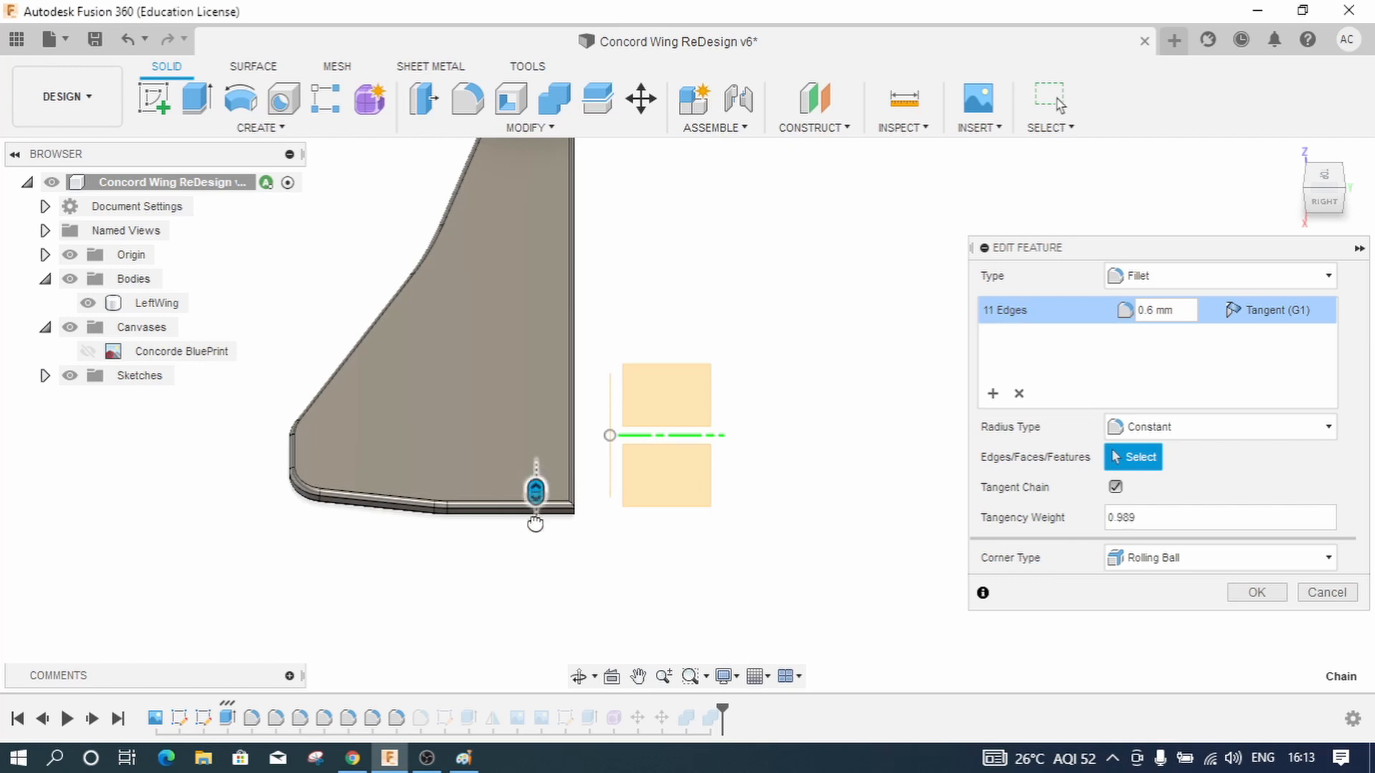
pyautogui.moveTo(531, 478); pyautogui.dragTo(530, 470)
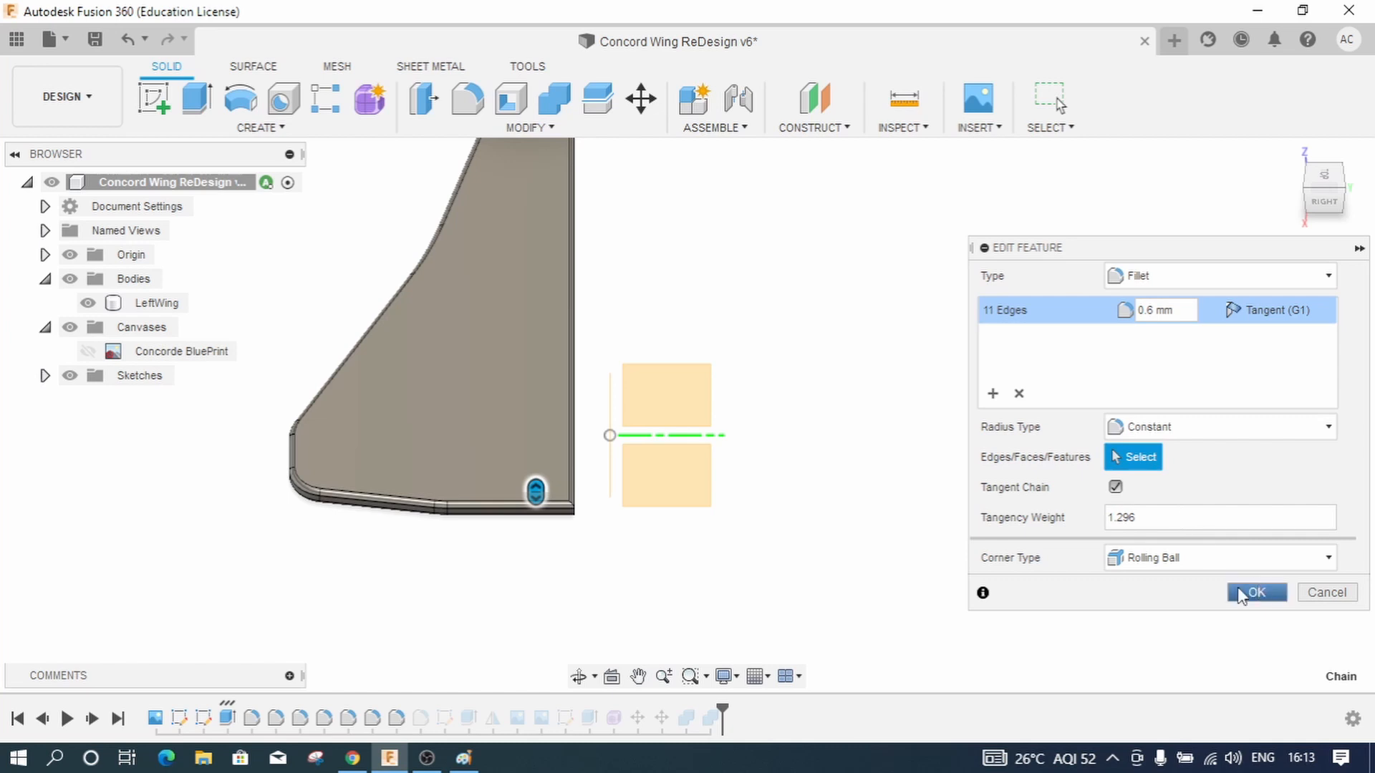
pyautogui.click(1325, 593)
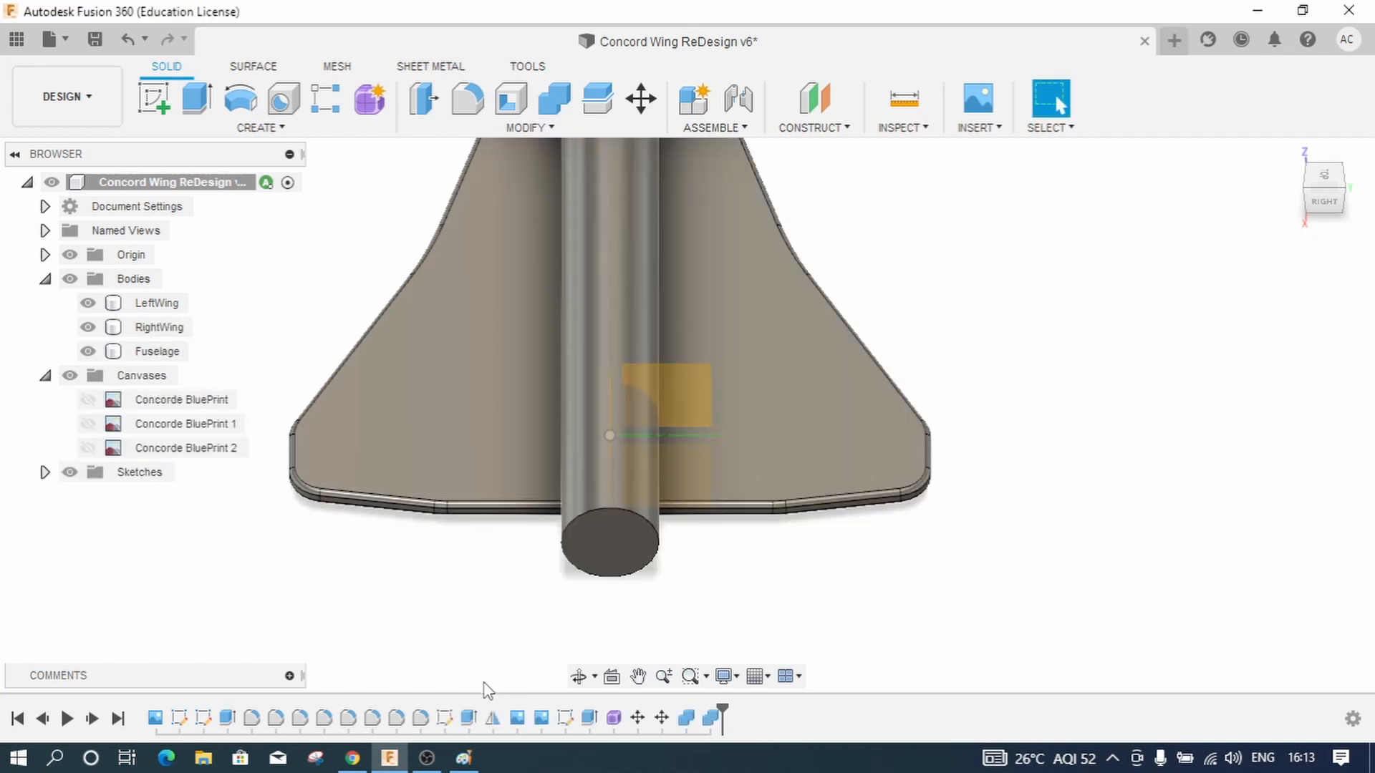
# Step: Delete Fillet7 and Fillet8 from the timeline, accepting deletion of the referenced feature
pyautogui.click(398, 717)
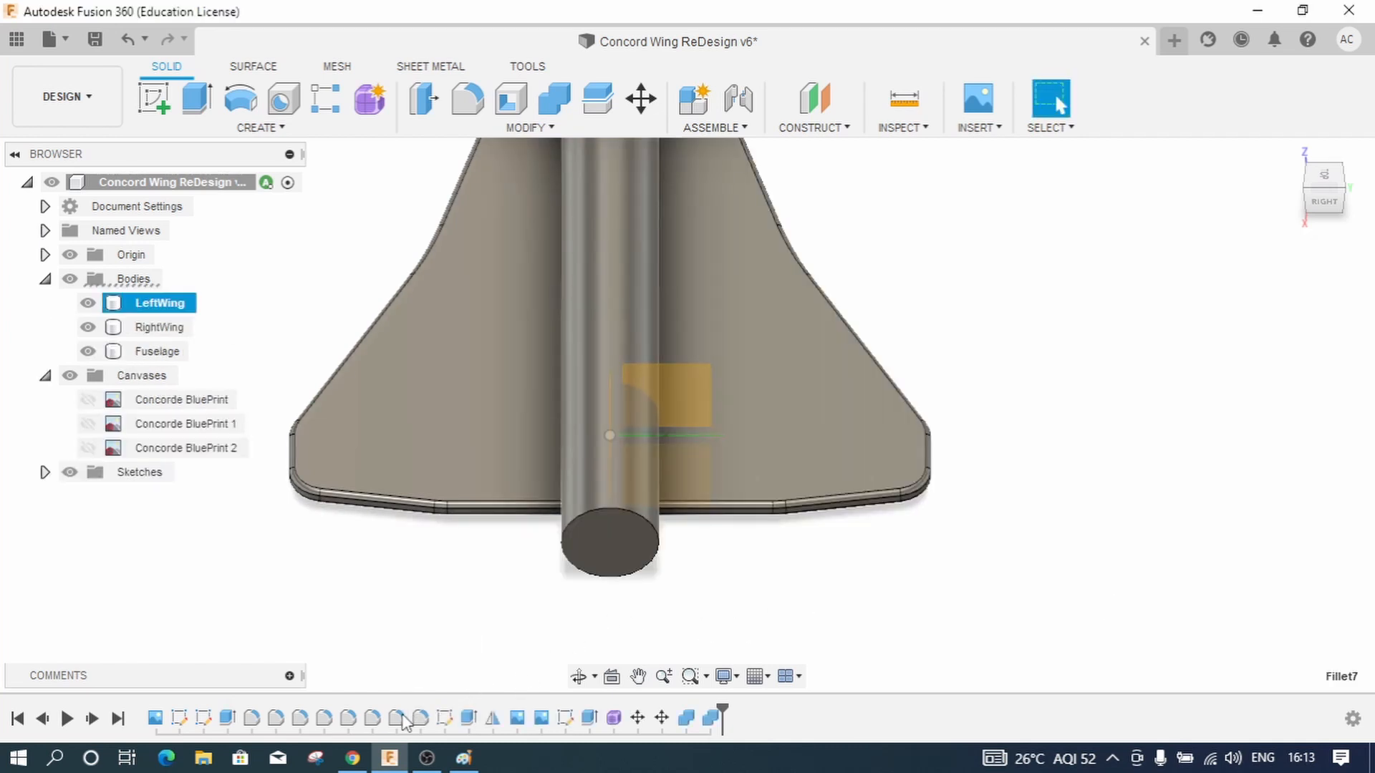
pyautogui.rightClick(397, 717)
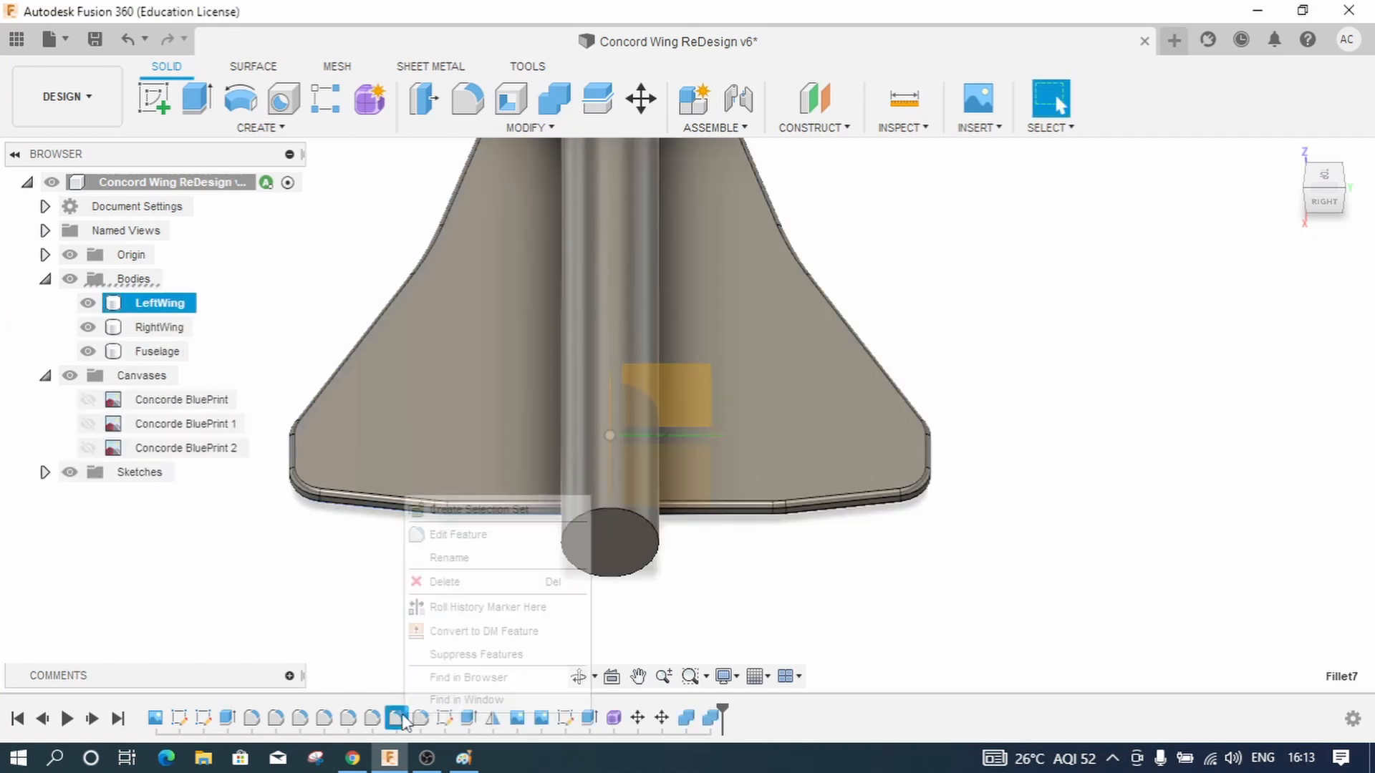
pyautogui.click(445, 581)
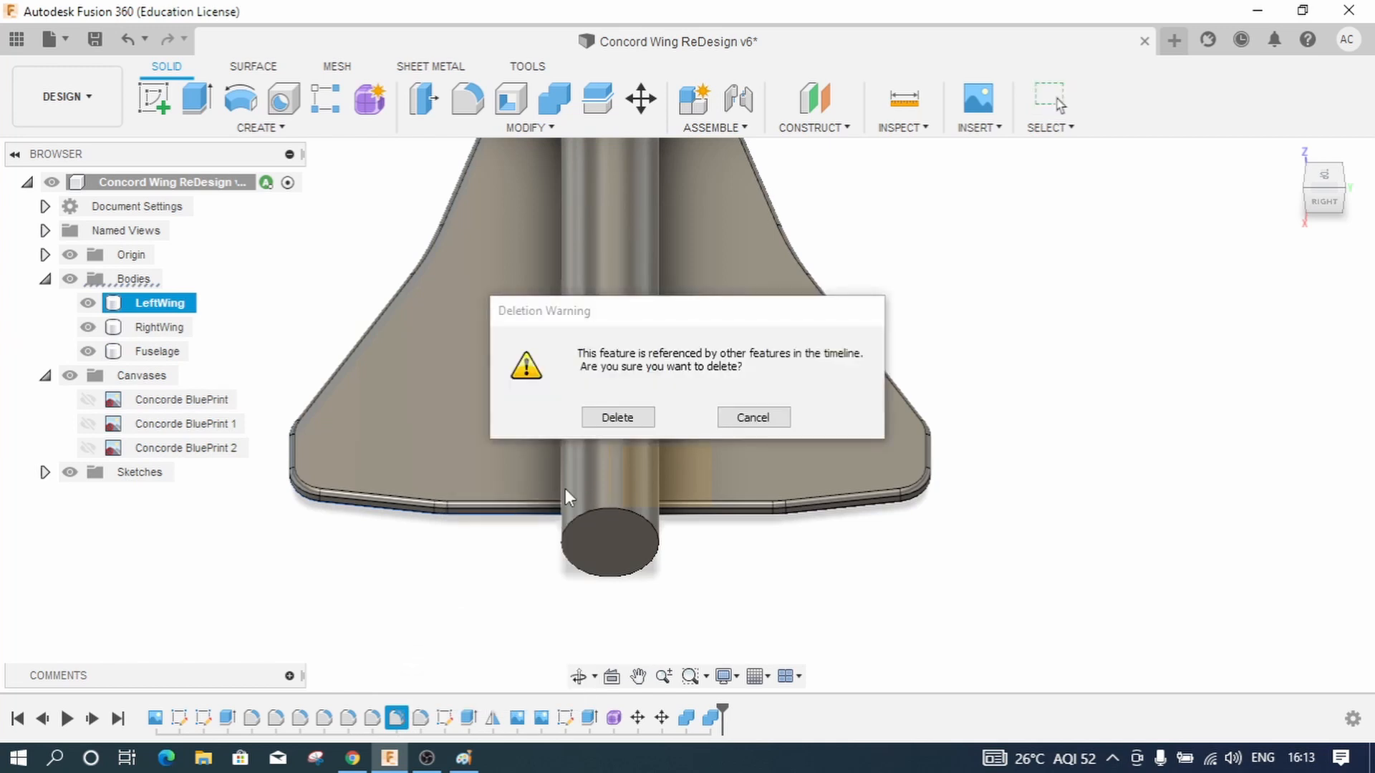
pyautogui.click(605, 413)
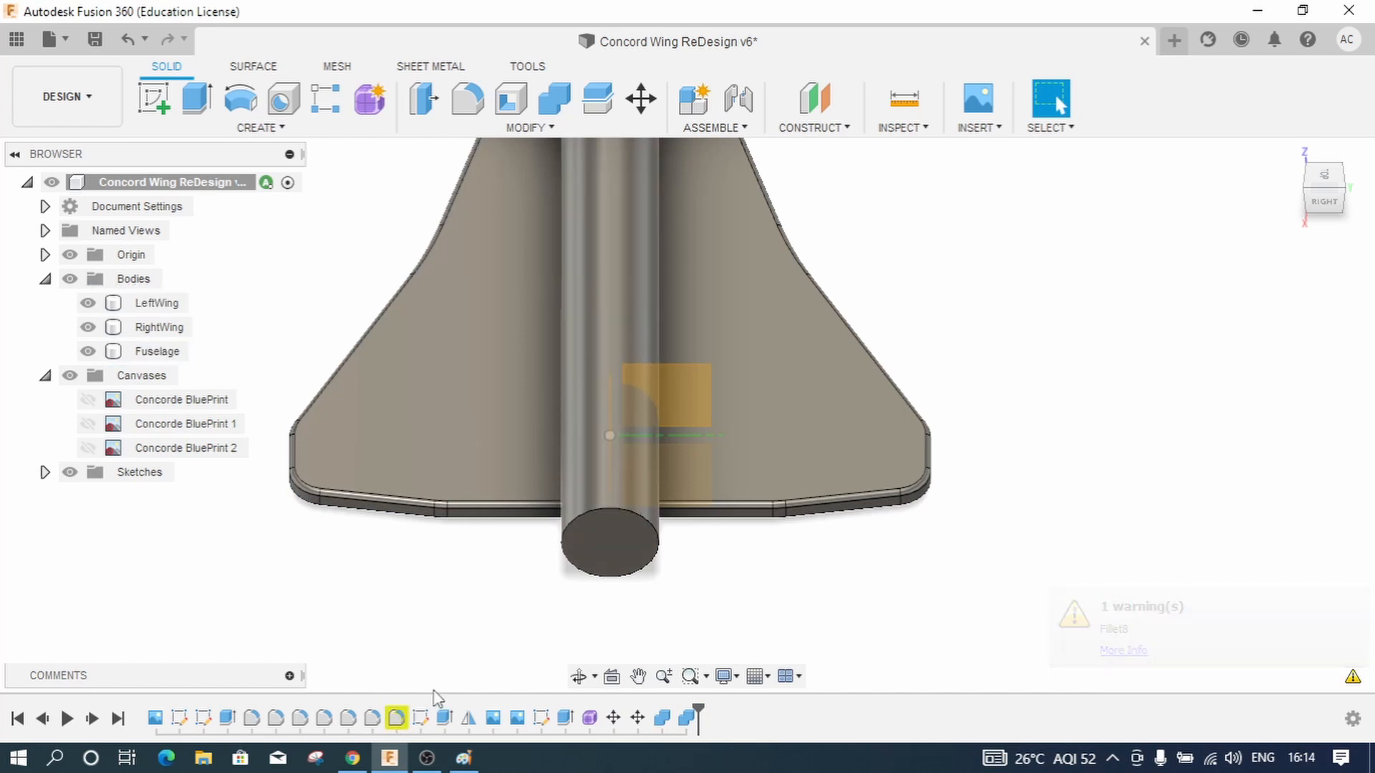
pyautogui.rightClick(396, 720)
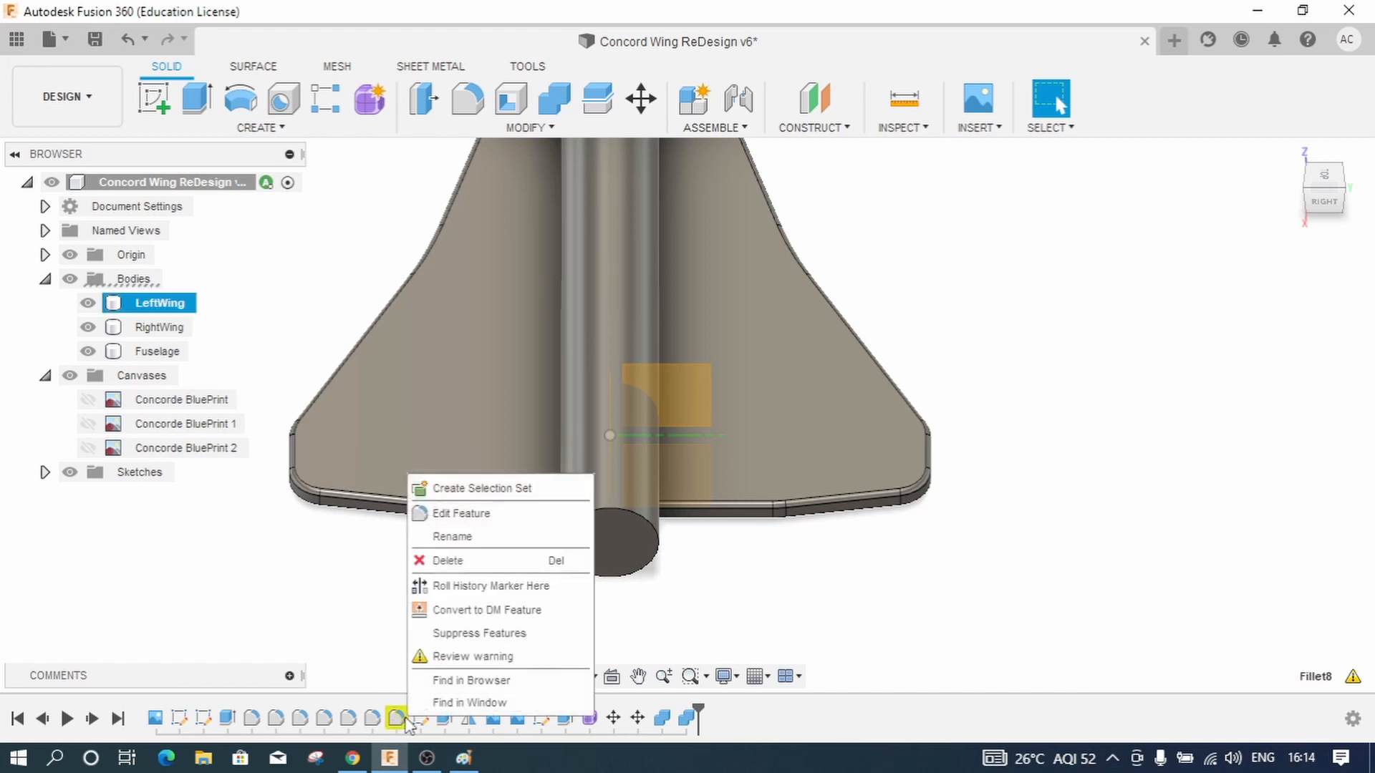
pyautogui.click(446, 561)
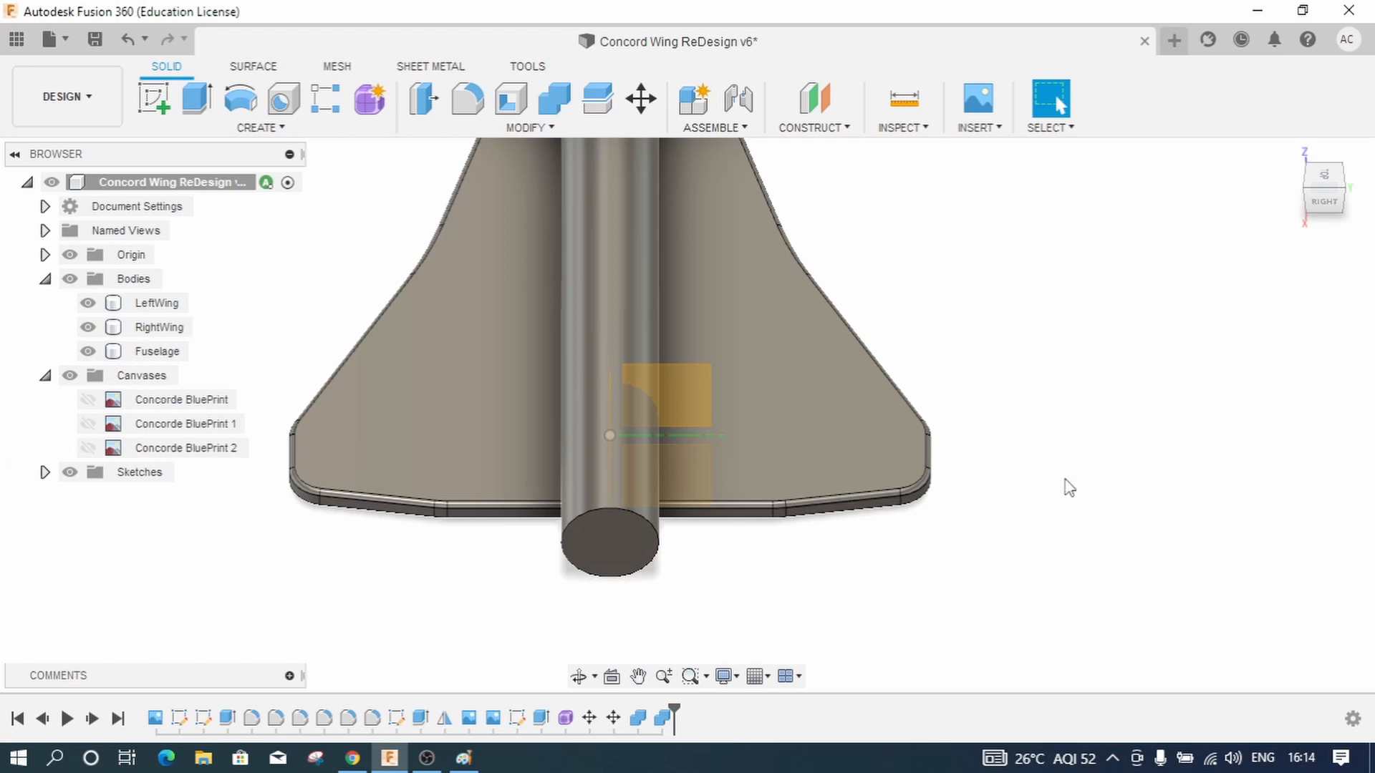
# Step: Examine the left wing's front tip where it meets the fuselage, and both wing joints from the underside
pyautogui.scroll(-3, 1069, 488)
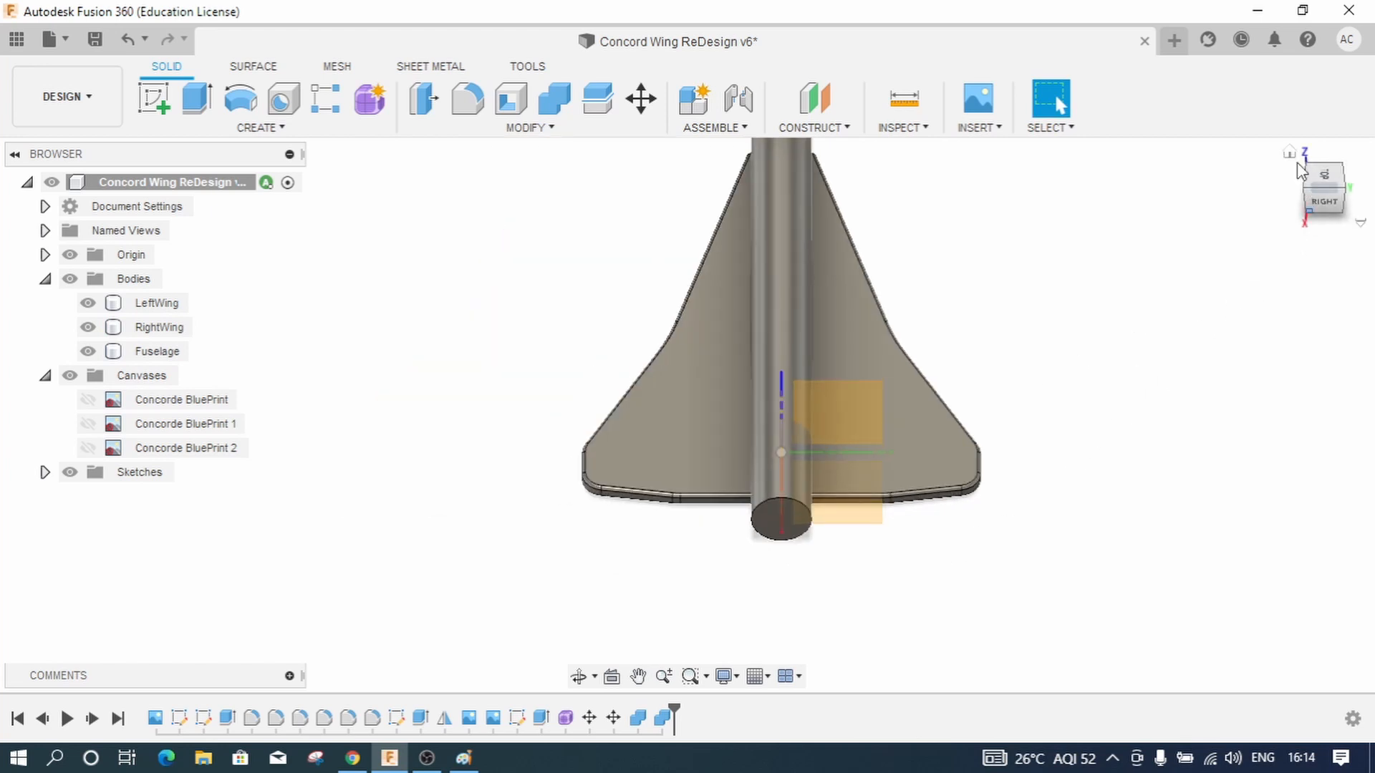
pyautogui.click(1290, 154)
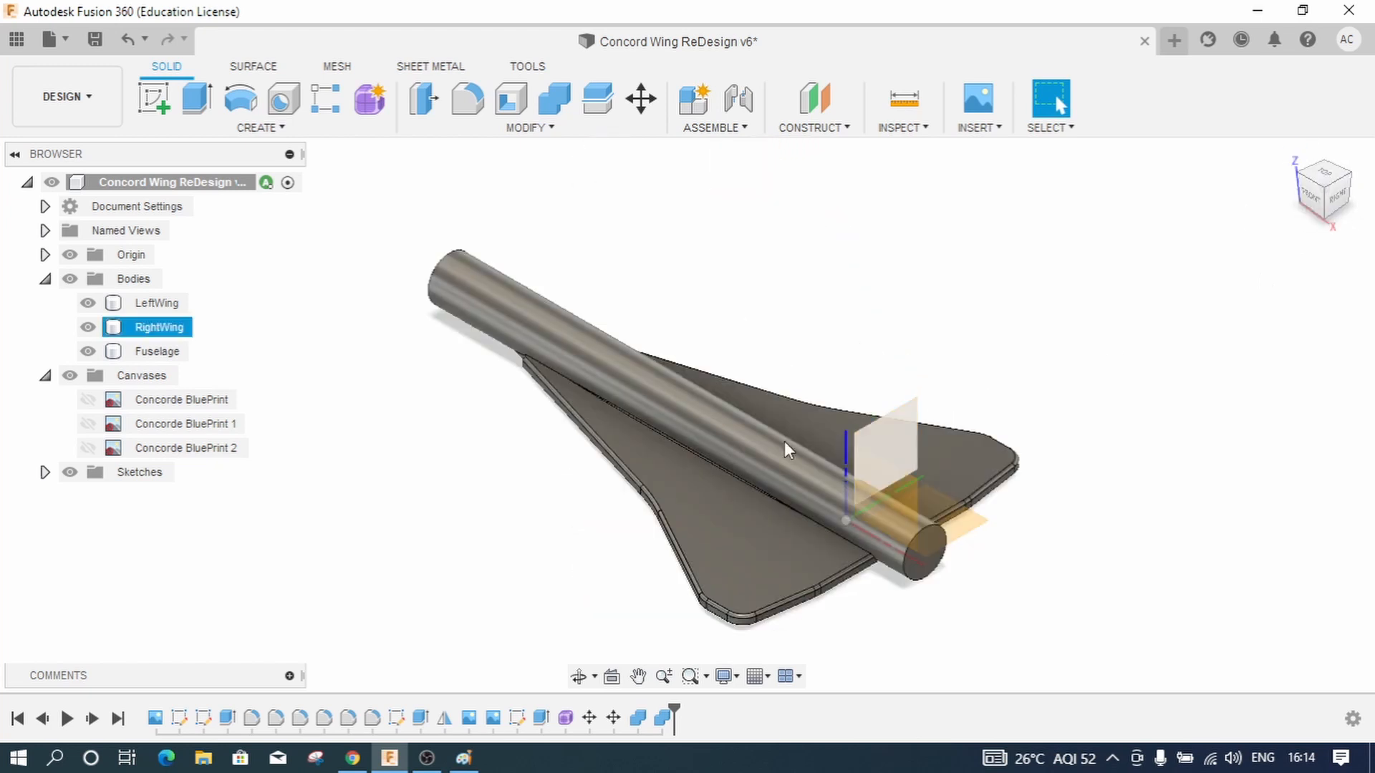
pyautogui.scroll(8, 513, 387)
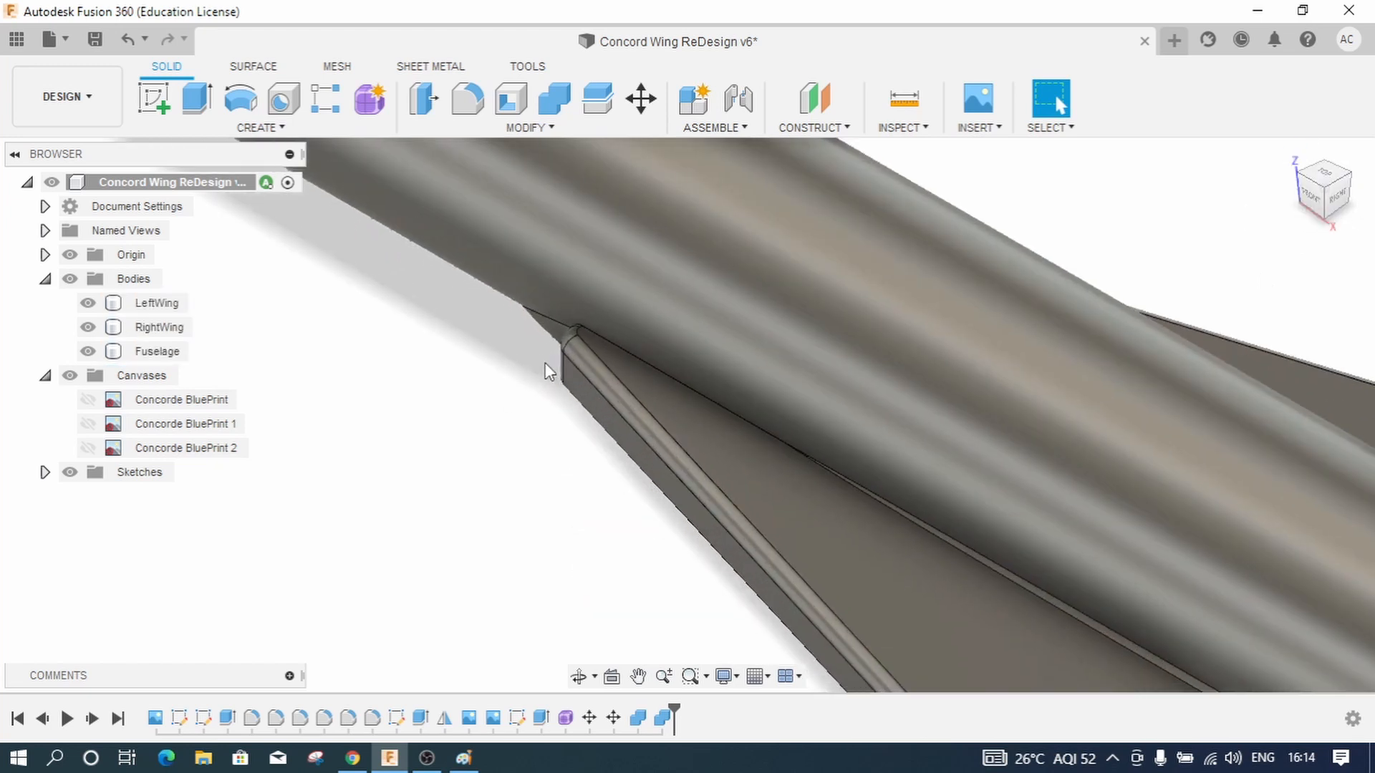
pyautogui.scroll(4, 546, 371)
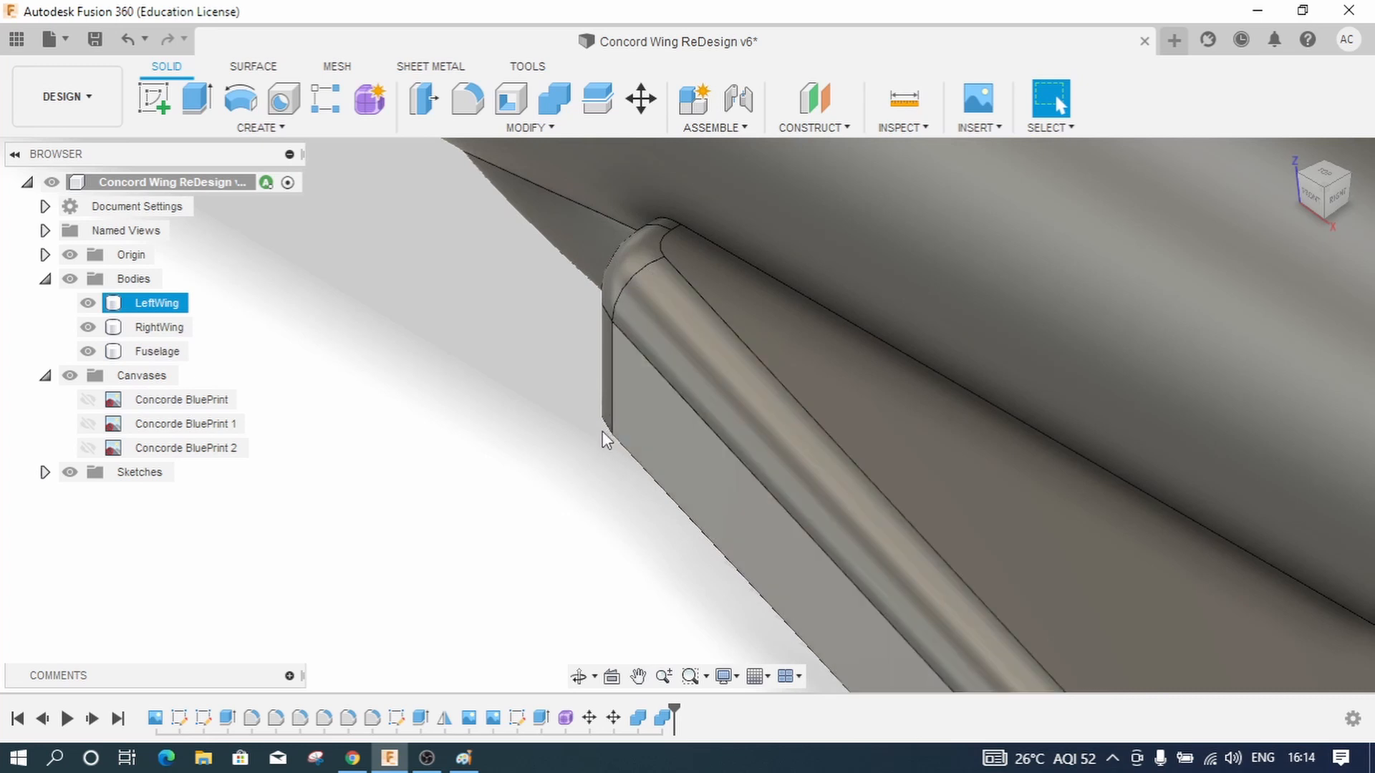
pyautogui.scroll(-2, 603, 431)
pyautogui.scroll(-4, 602, 431)
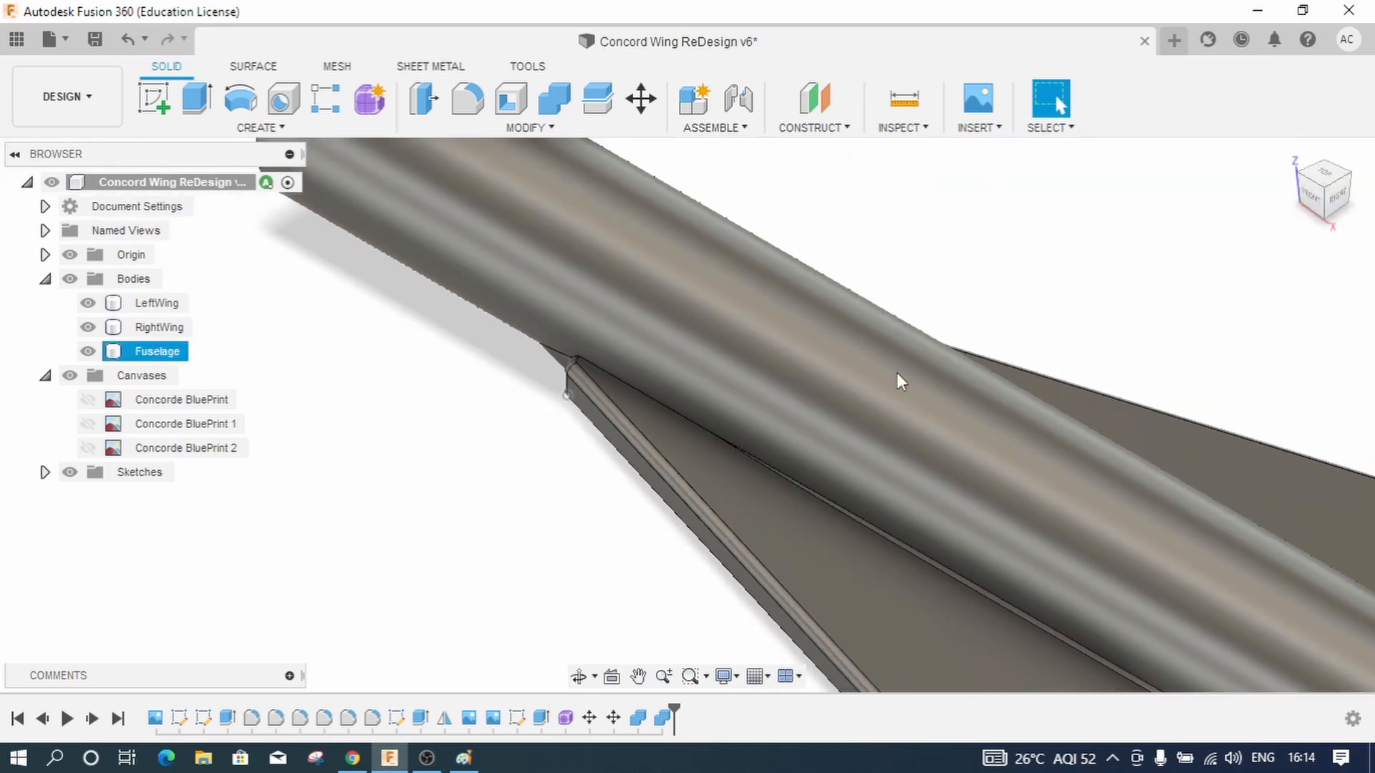
pyautogui.click(1338, 222)
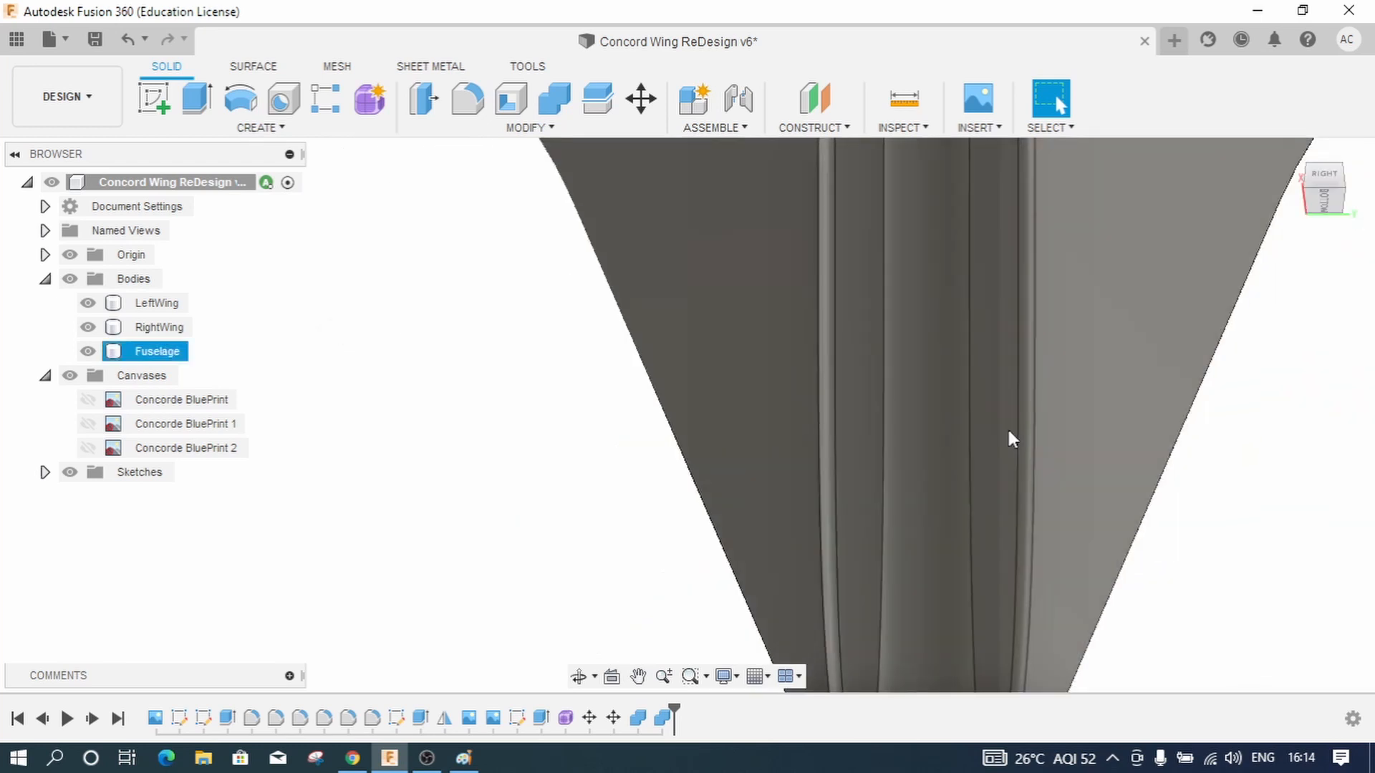
pyautogui.scroll(-5, 917, 338)
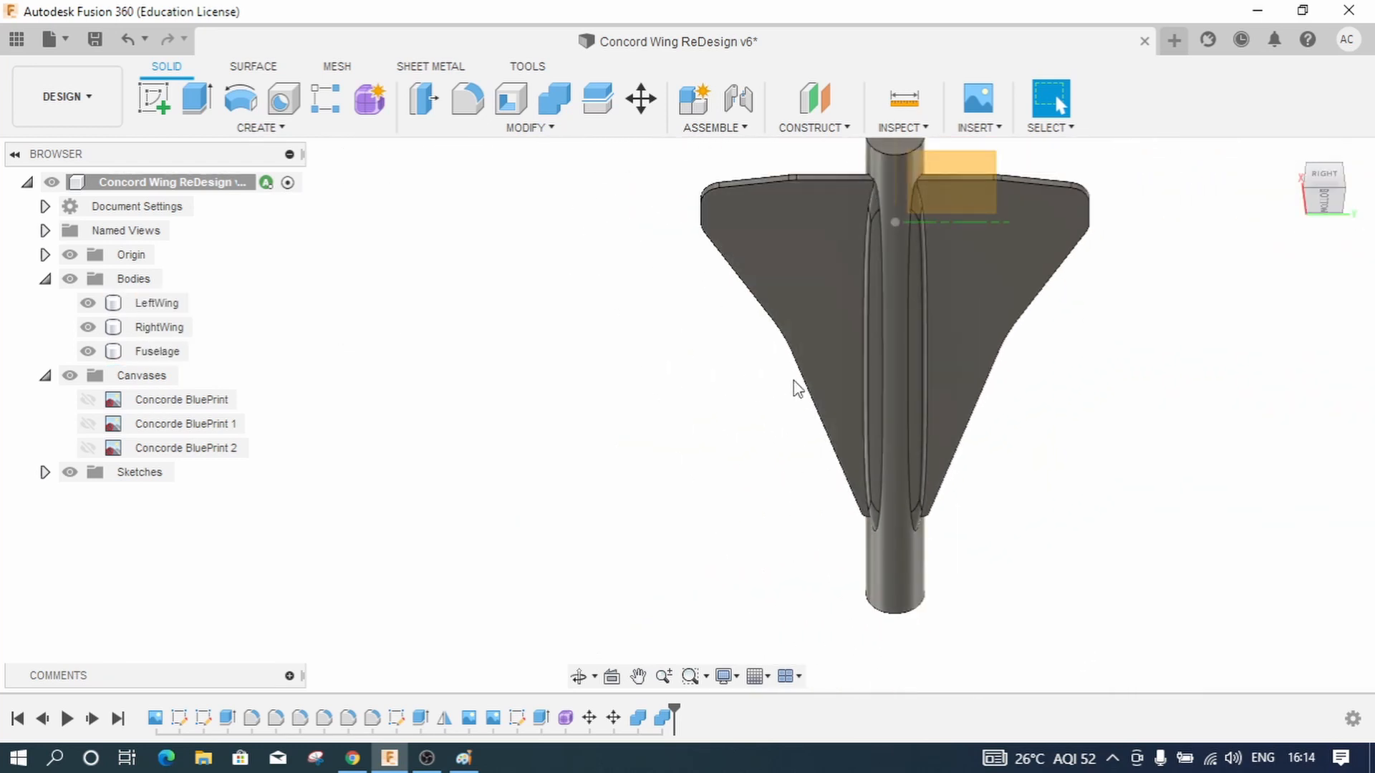
pyautogui.click(1294, 153)
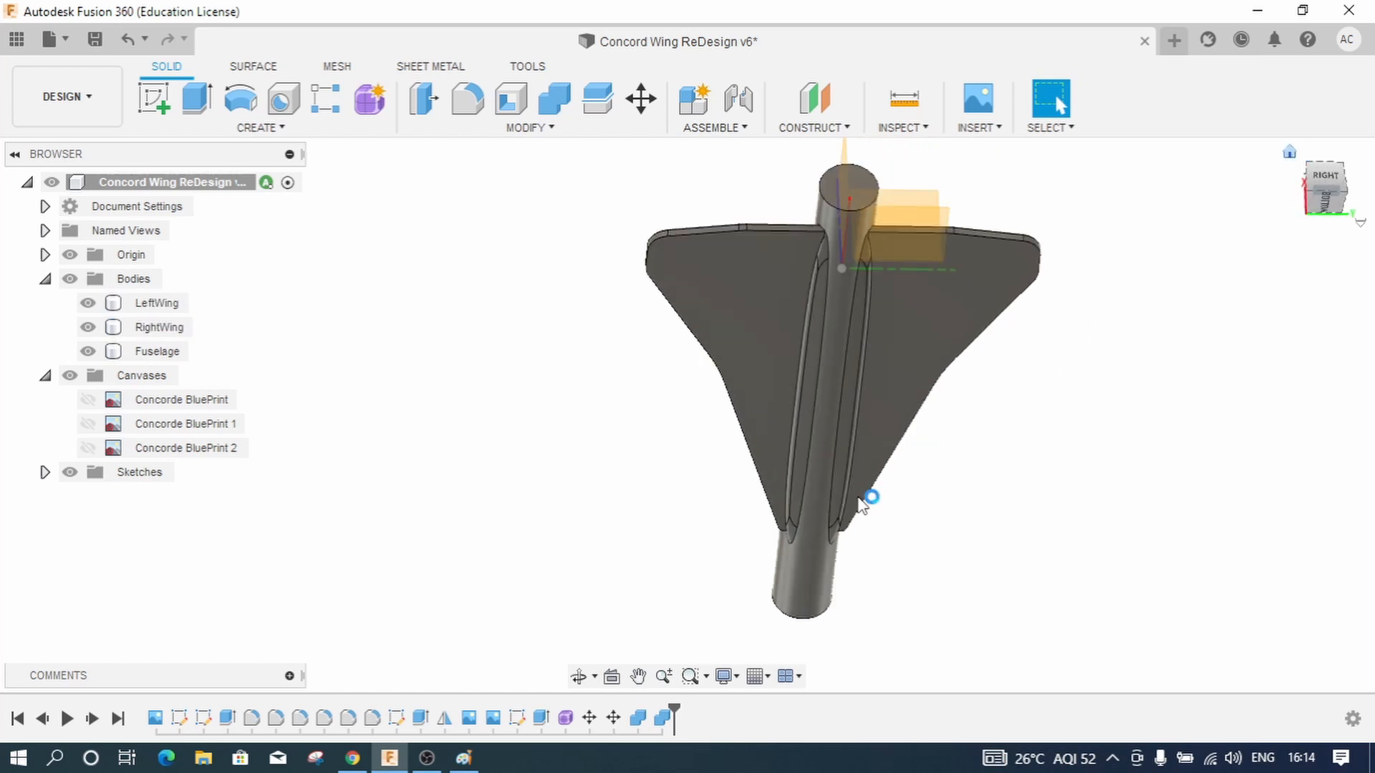
# Step: Delete Fillet6 from the left wing's upper outer edges and save the design with the version description "User Saved"
pyautogui.click(381, 715)
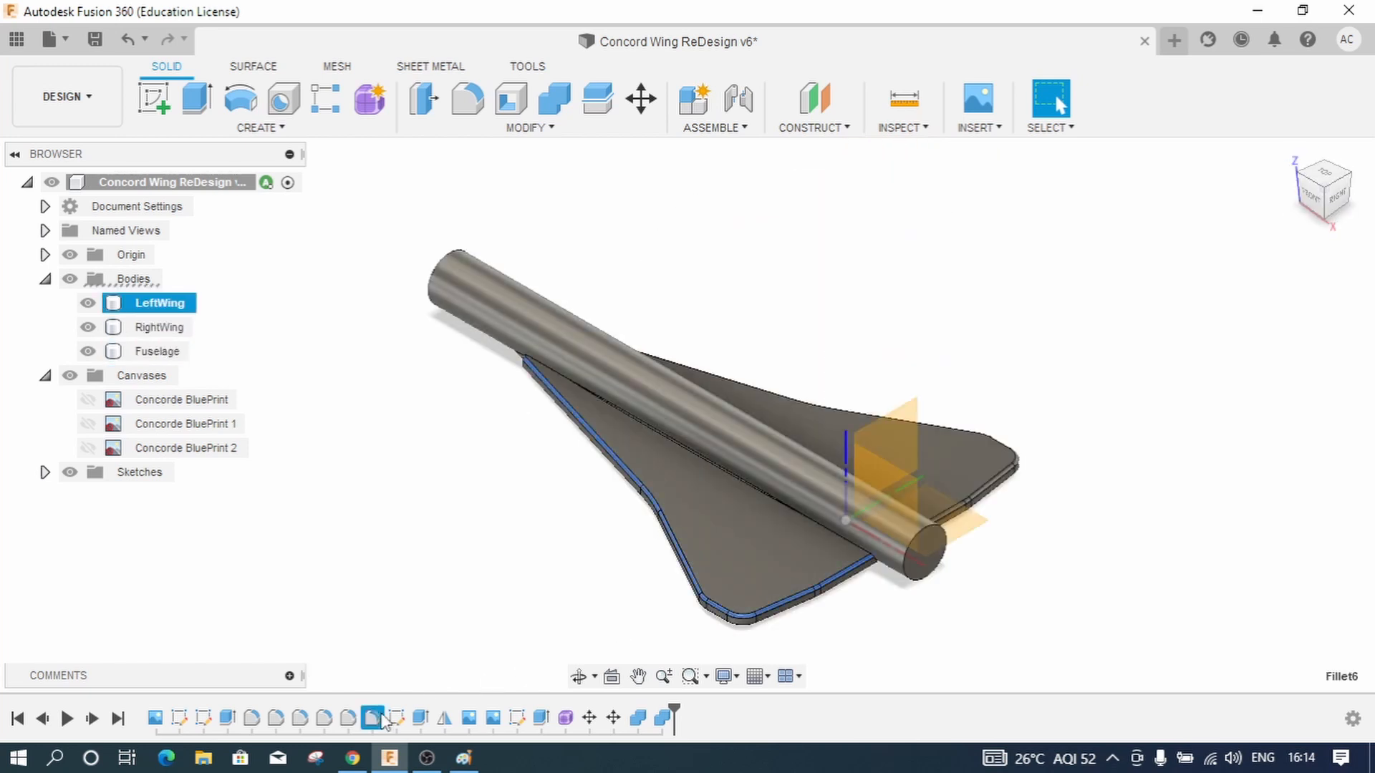
pyautogui.rightClick(383, 720)
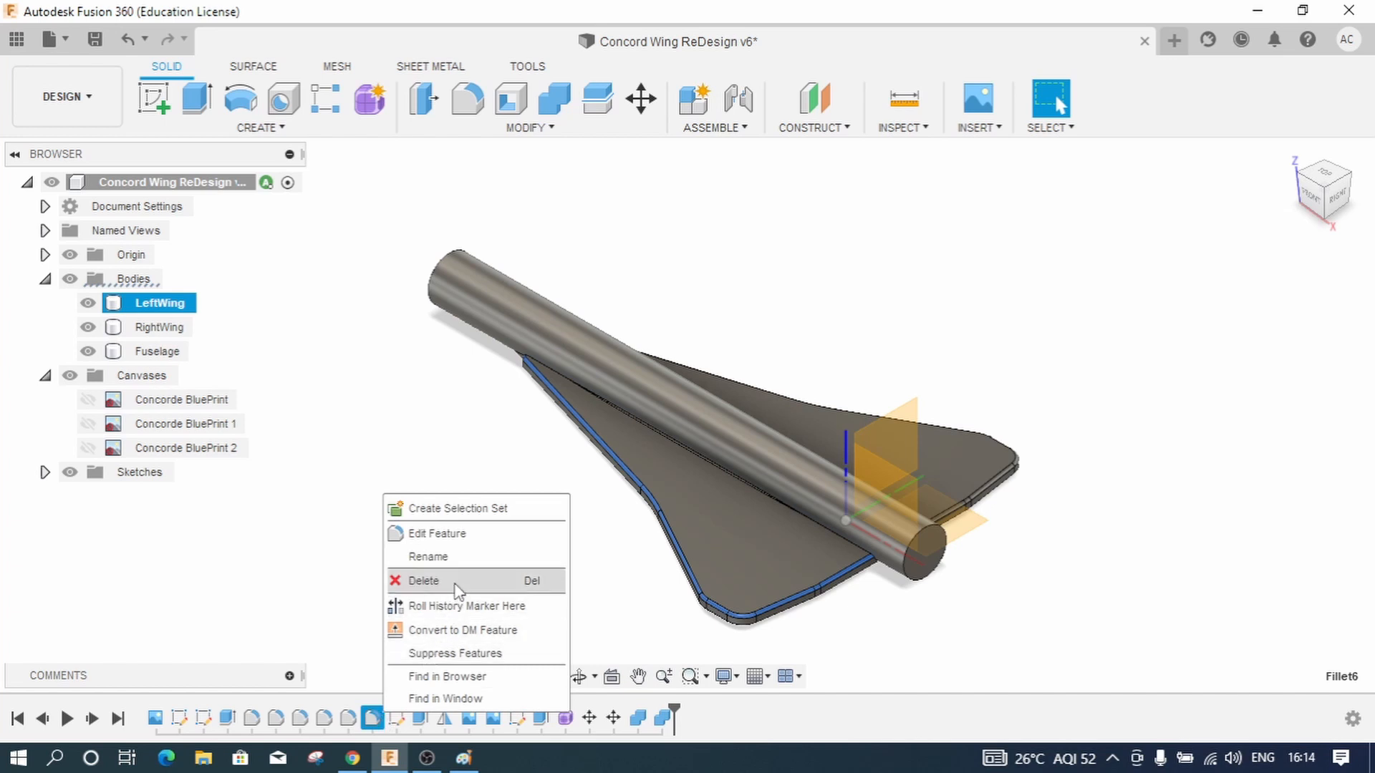
pyautogui.click(430, 582)
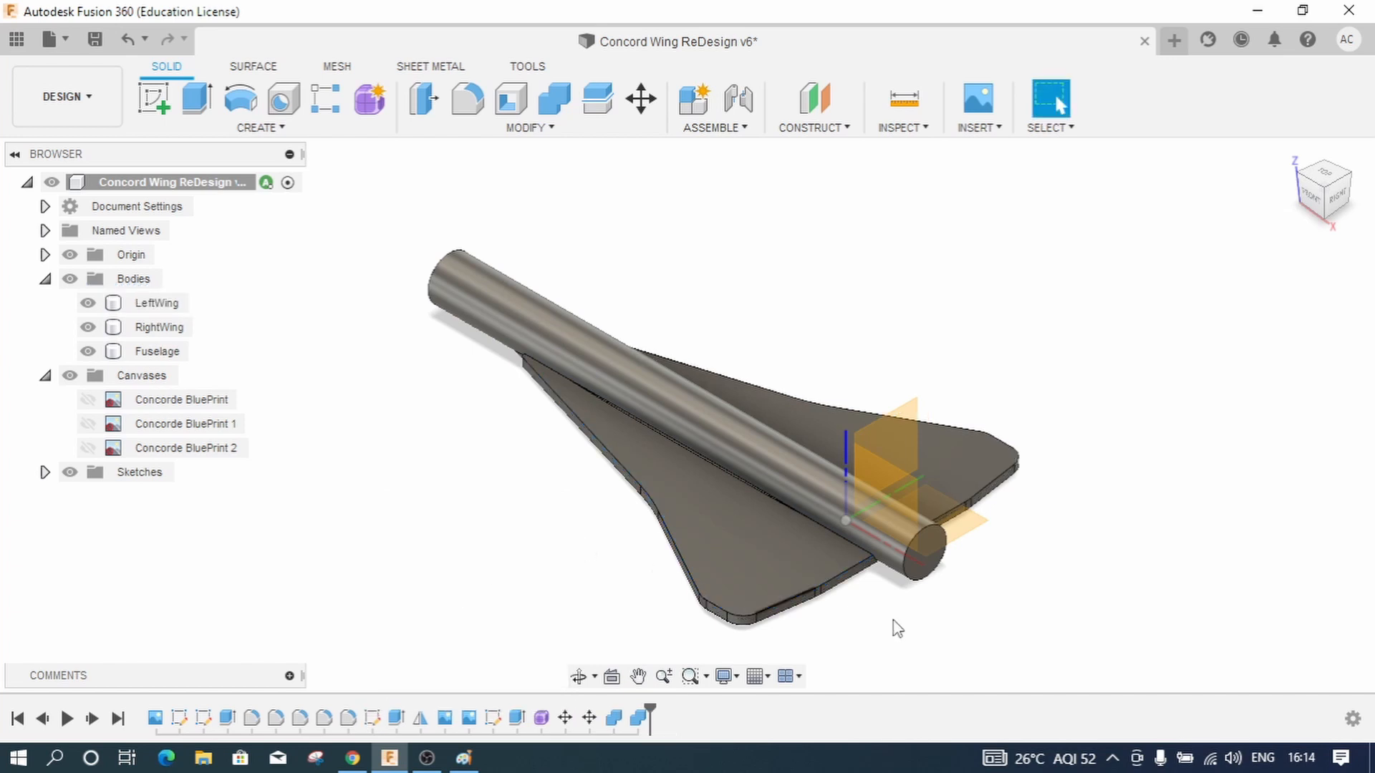
pyautogui.scroll(5, 896, 629)
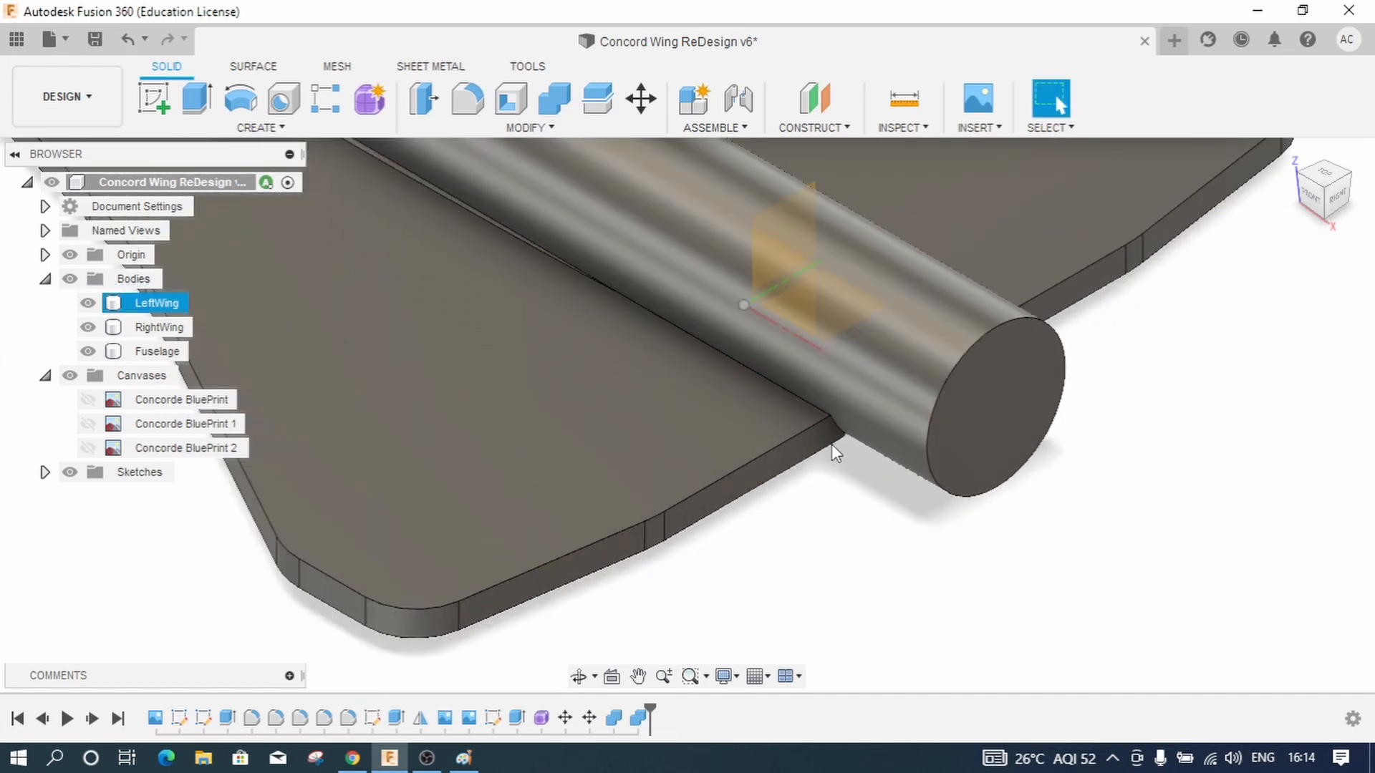
pyautogui.scroll(-2, 859, 520)
pyautogui.scroll(-3, 859, 520)
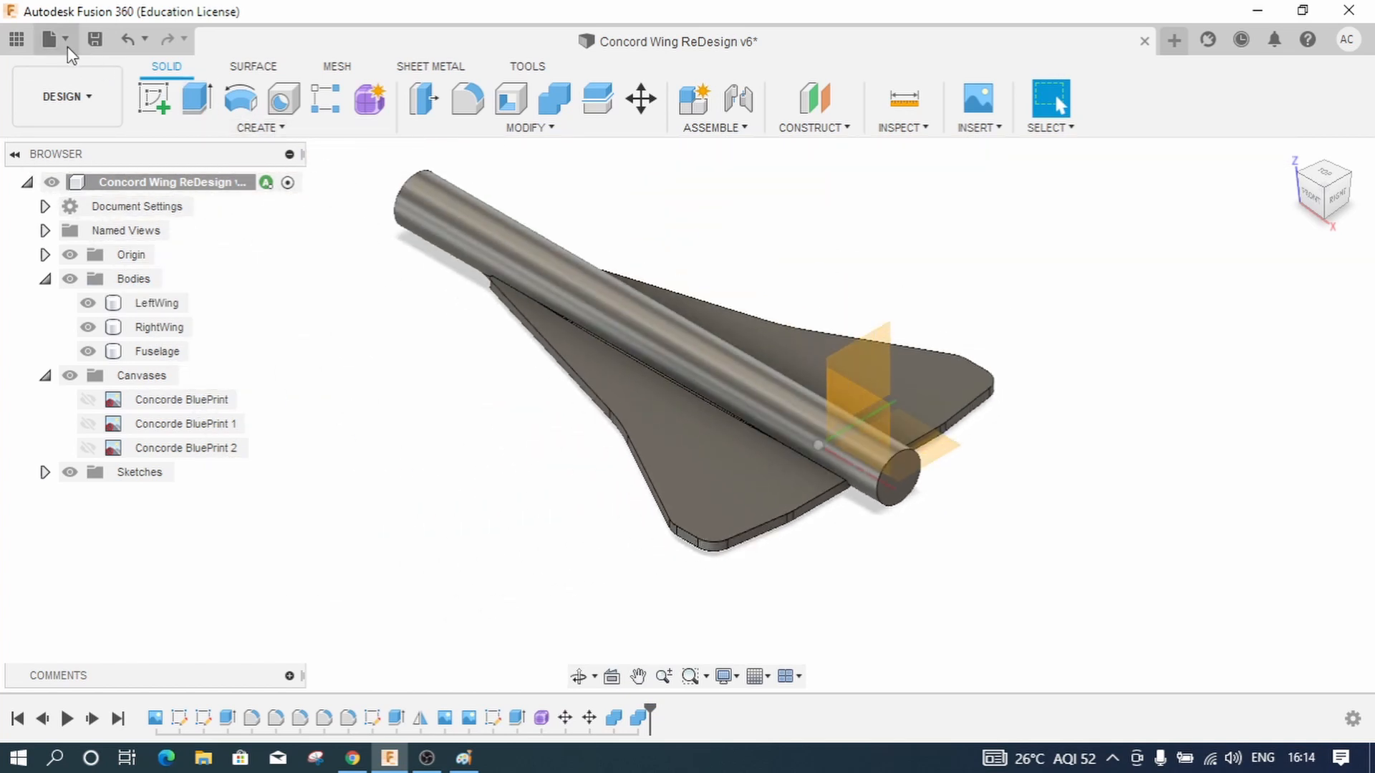
pyautogui.click(94, 43)
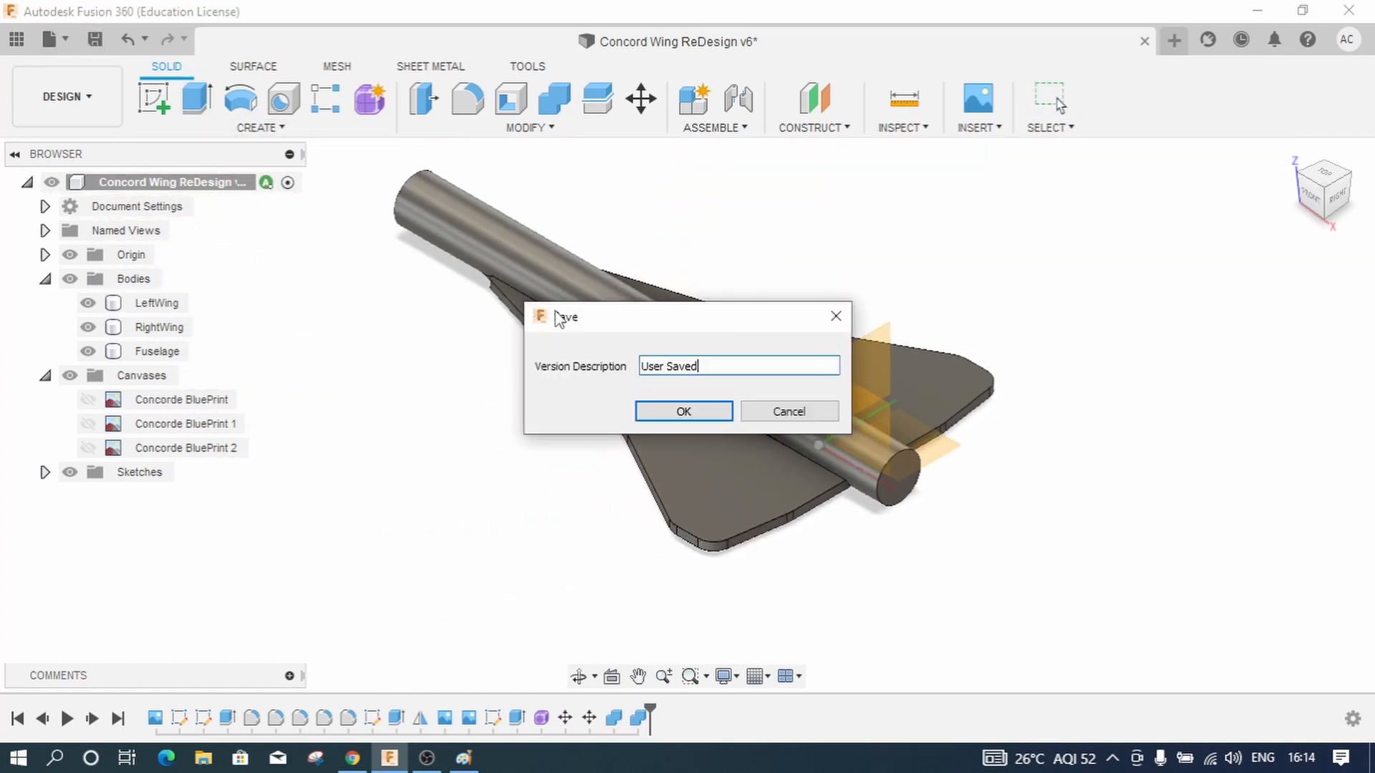
pyautogui.click(672, 410)
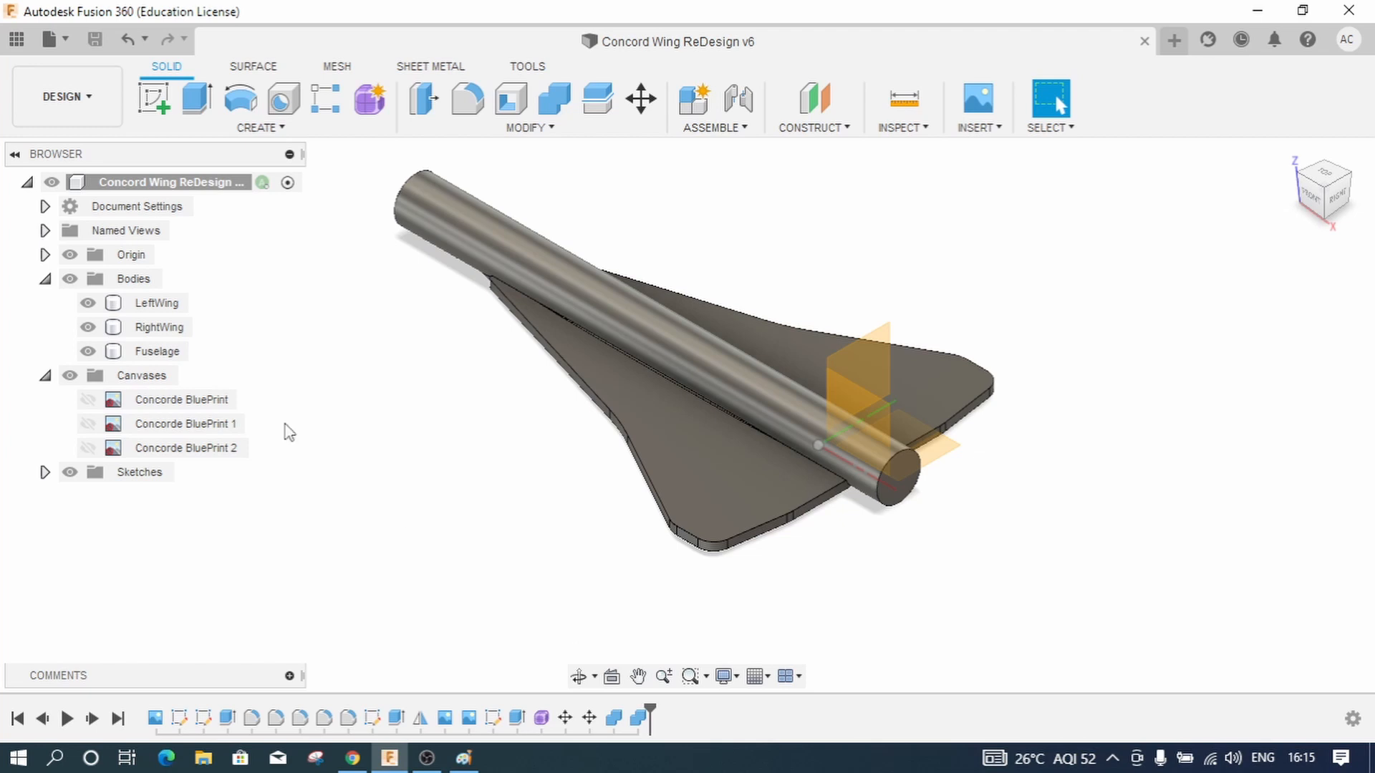
# Step: Offset the left wing body -10 mm along Y in a Move/Copy preview to expose the fuselage recess
pyautogui.click(152, 304)
pyautogui.rightClick(143, 306)
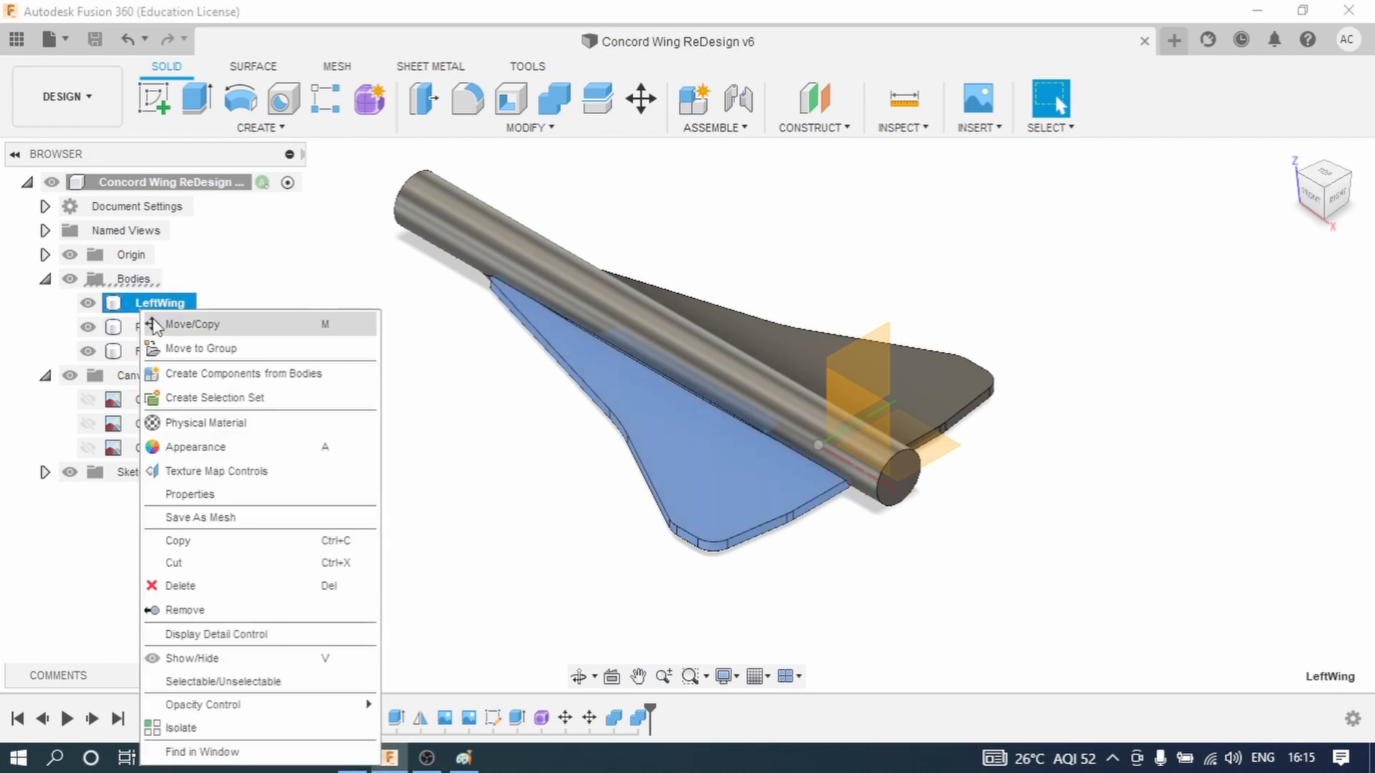
pyautogui.click(156, 324)
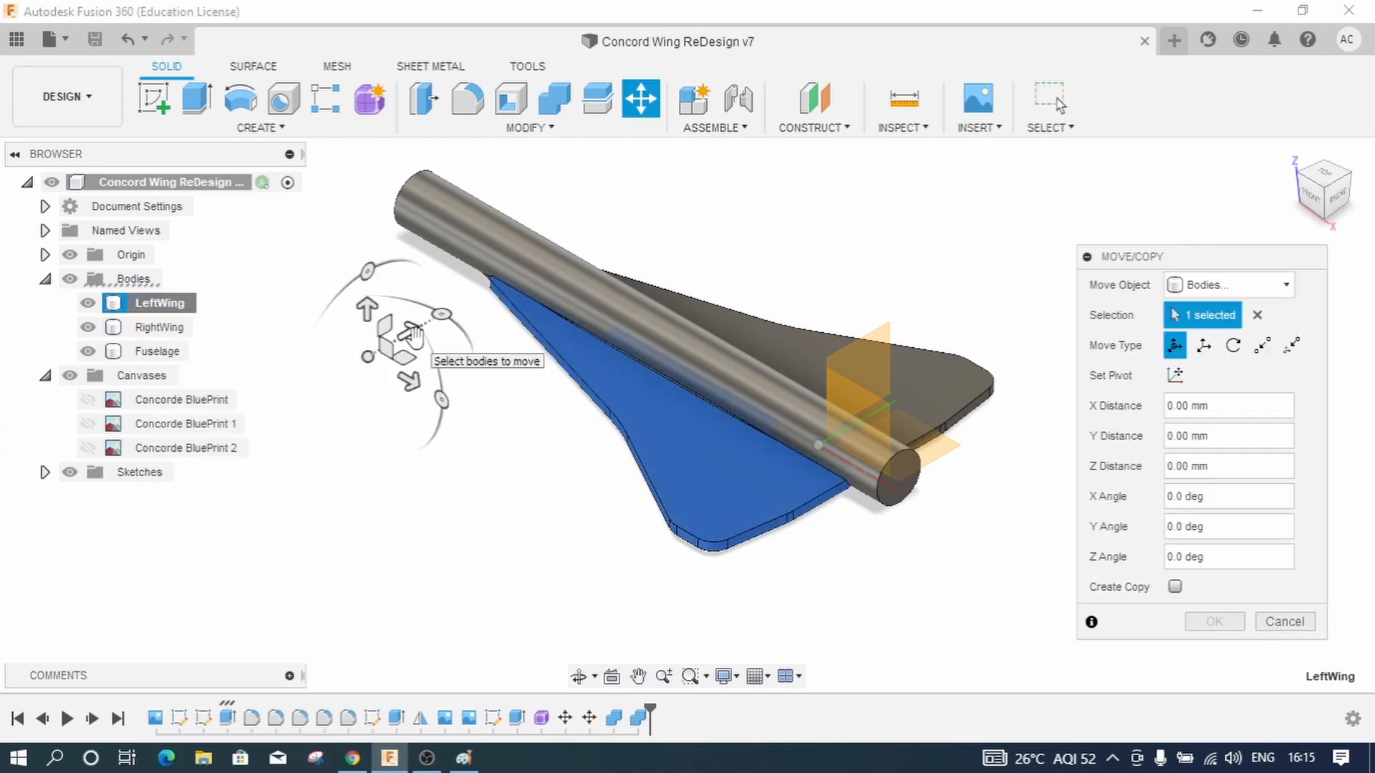
pyautogui.moveTo(415, 334); pyautogui.dragTo(368, 356)
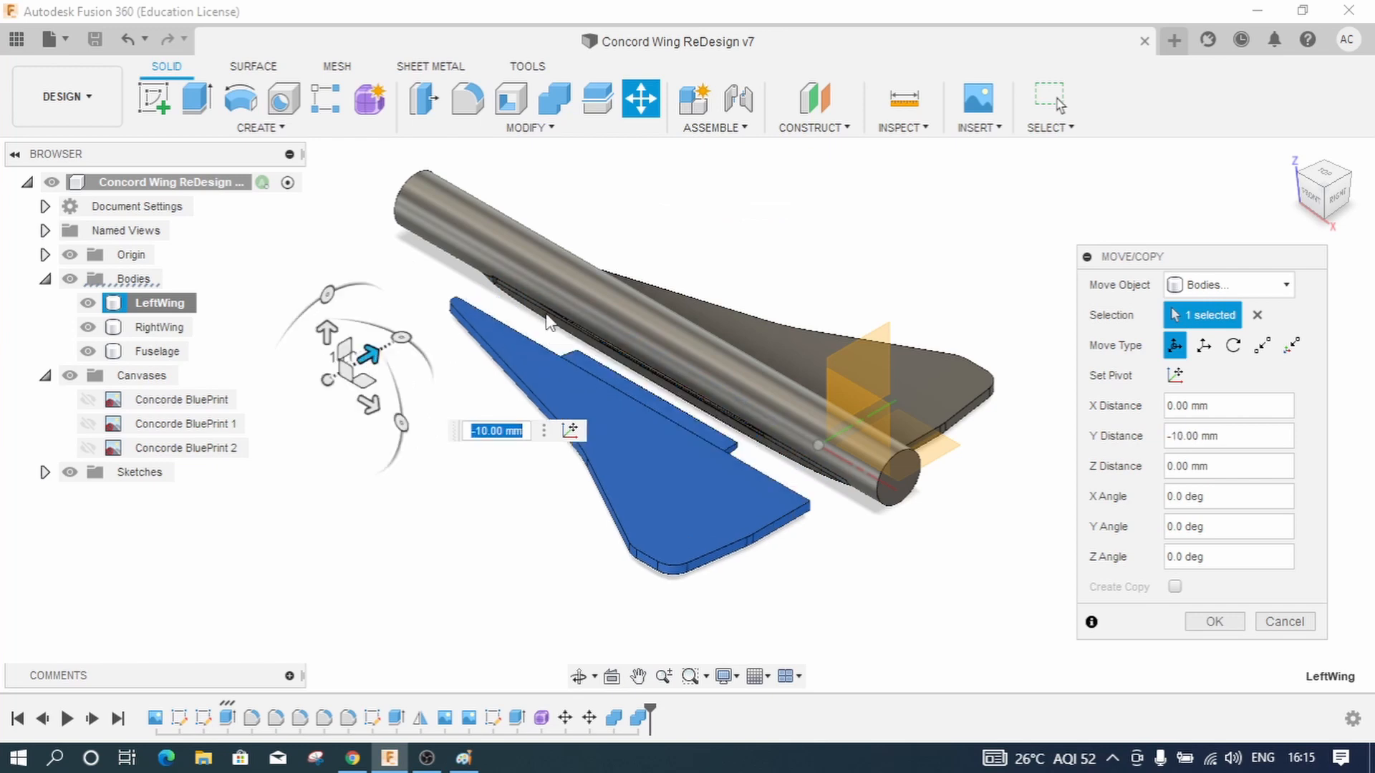
# Step: Examine the fuselage recess against the left wing's front tip and root tab, cancel the move, and restore the home view
pyautogui.scroll(4, 620, 302)
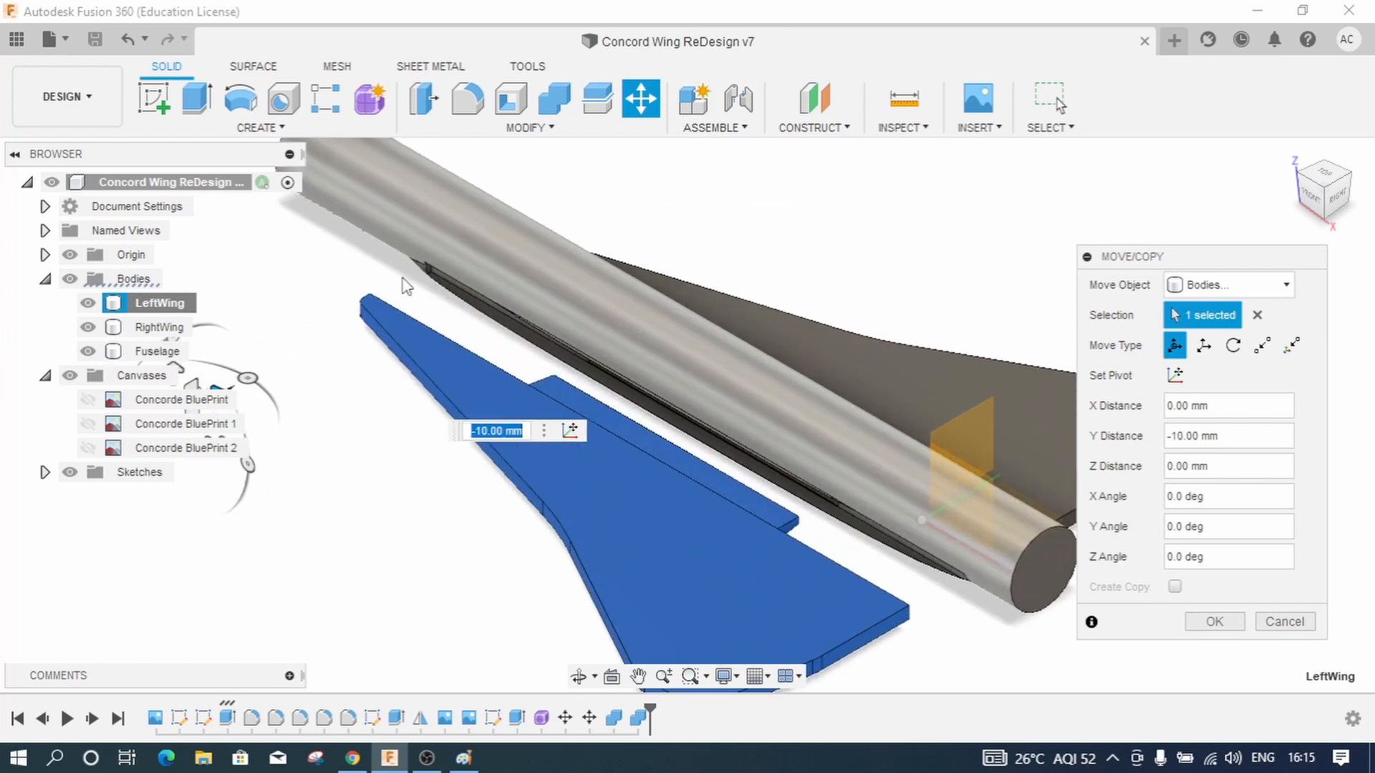
pyautogui.scroll(6, 405, 286)
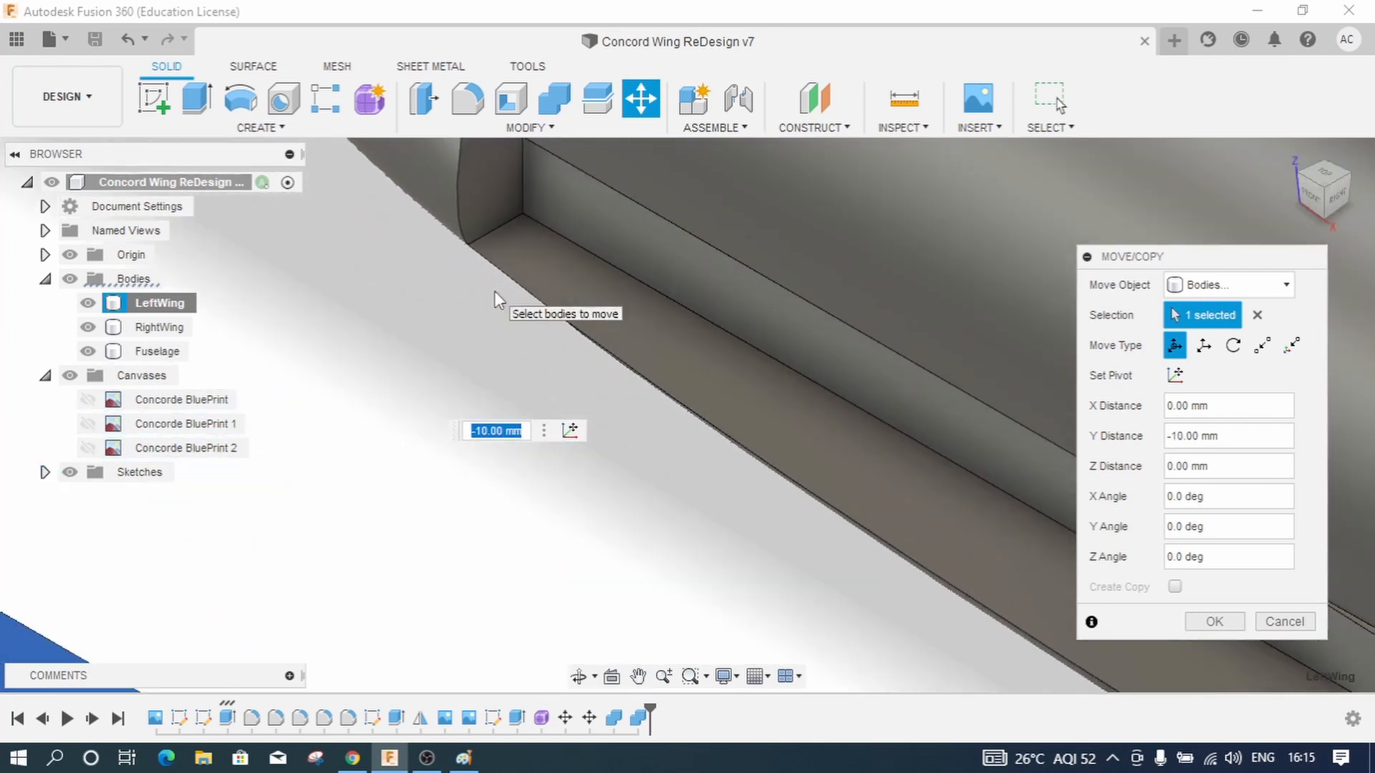
pyautogui.scroll(3, 494, 290)
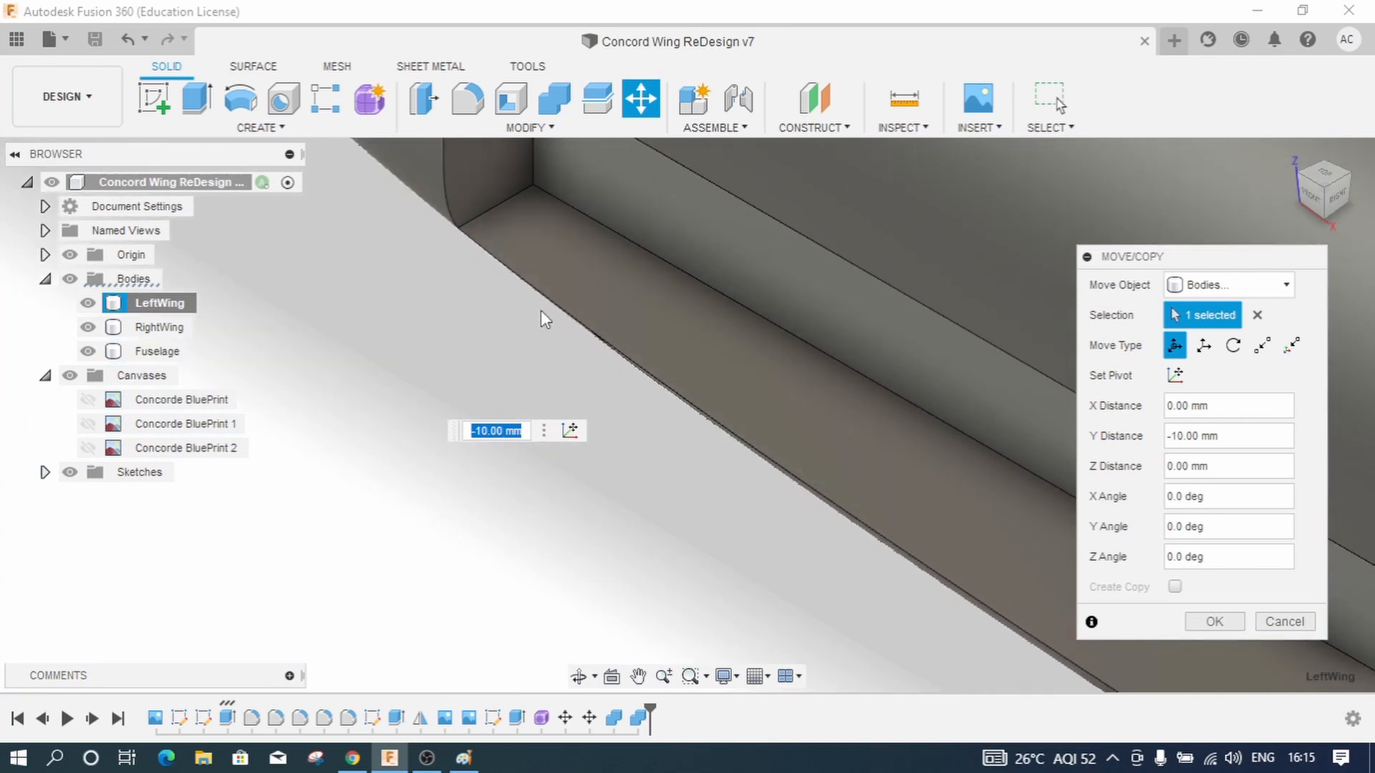
pyautogui.scroll(-6, 540, 311)
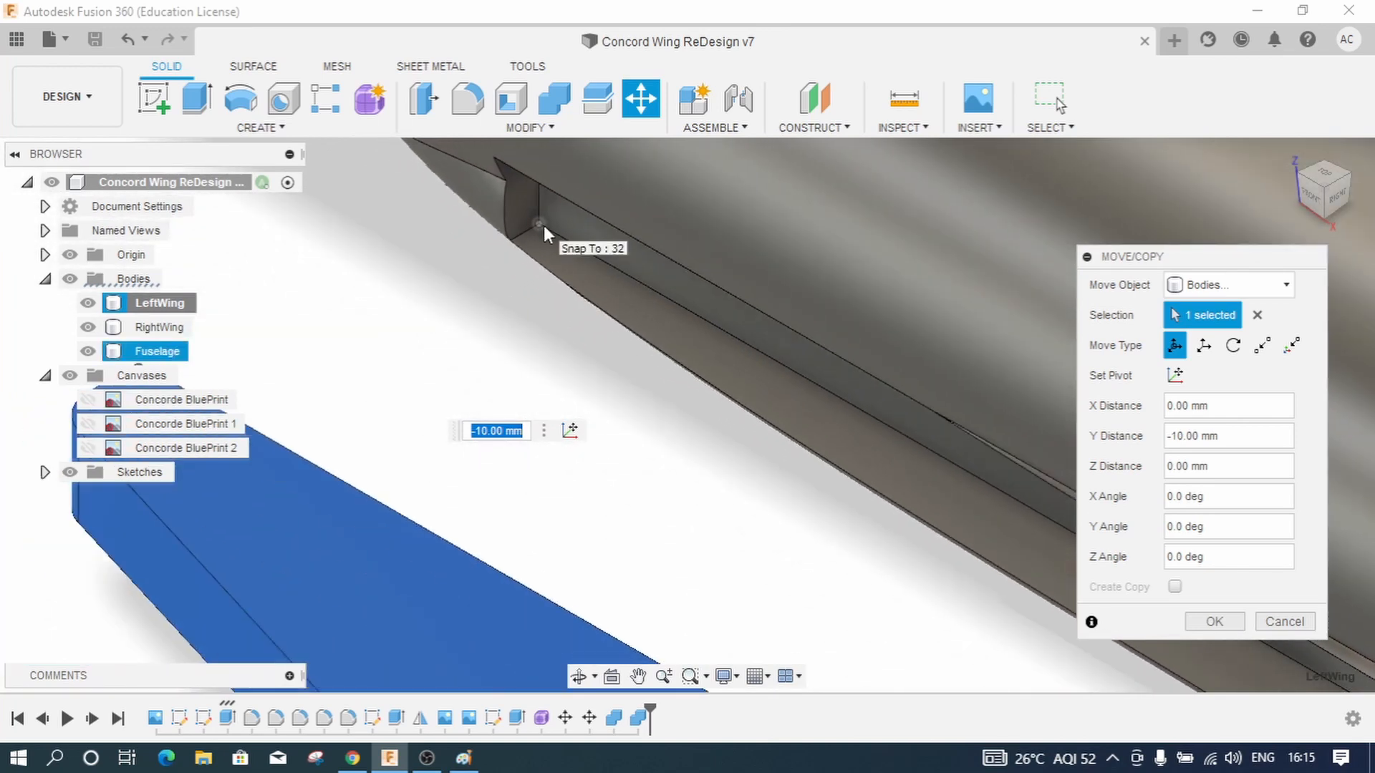
pyautogui.scroll(-5, 544, 226)
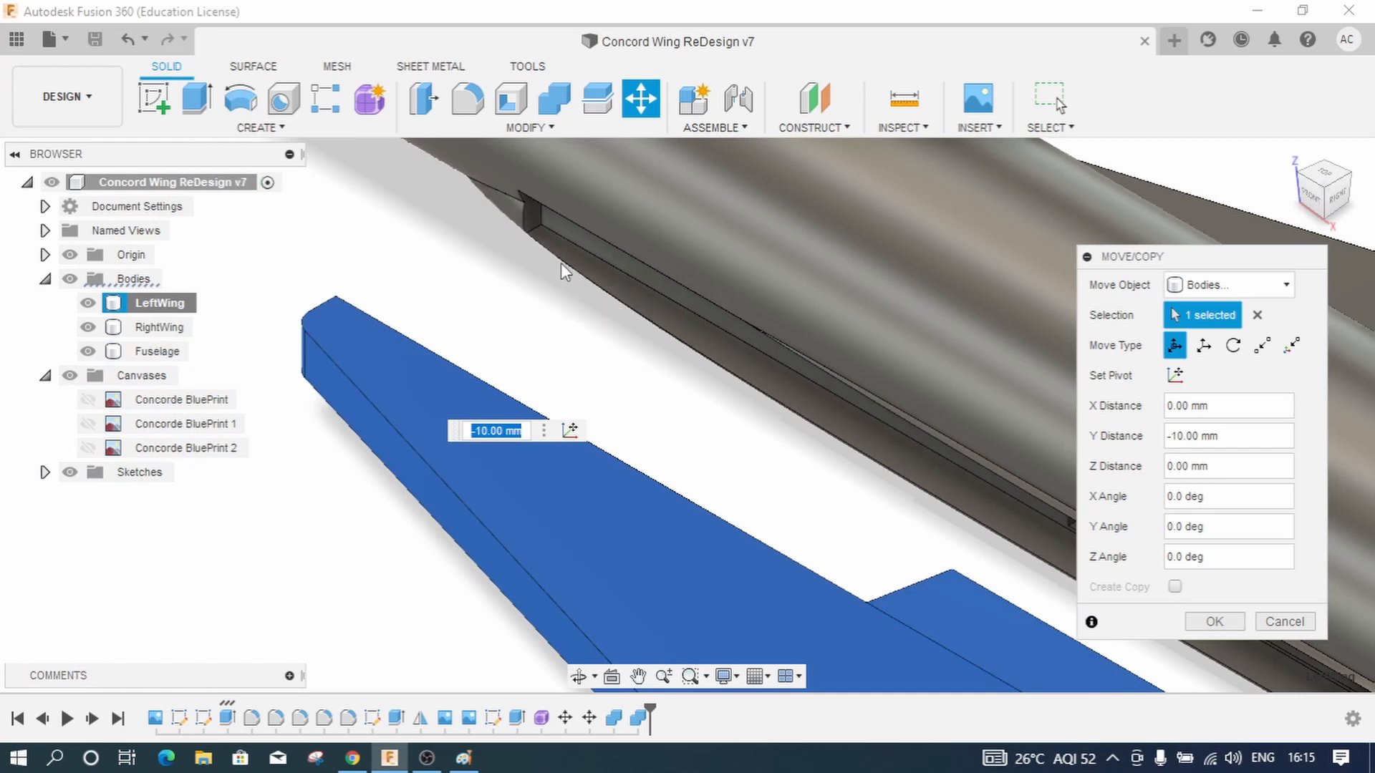
pyautogui.scroll(-2, 511, 374)
pyautogui.scroll(-1, 512, 374)
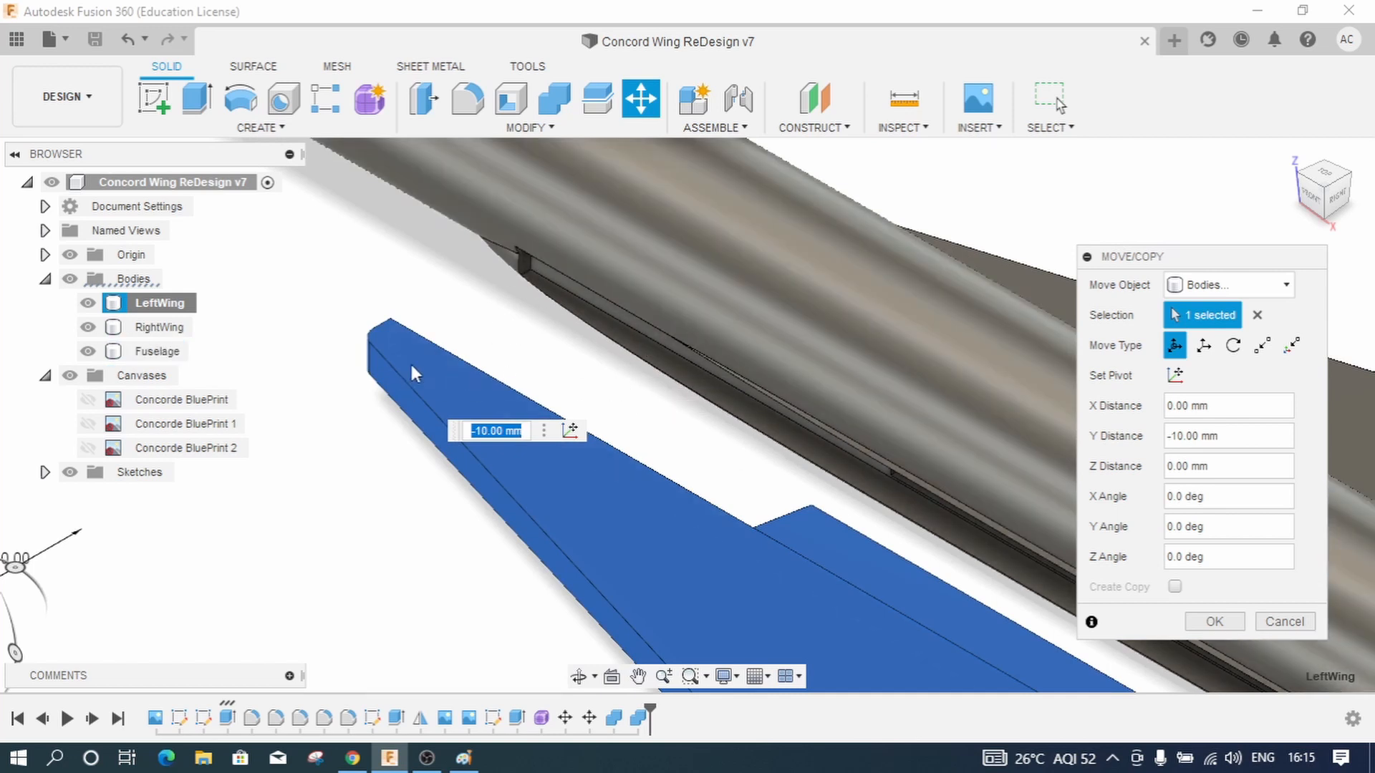
pyautogui.scroll(-3, 480, 326)
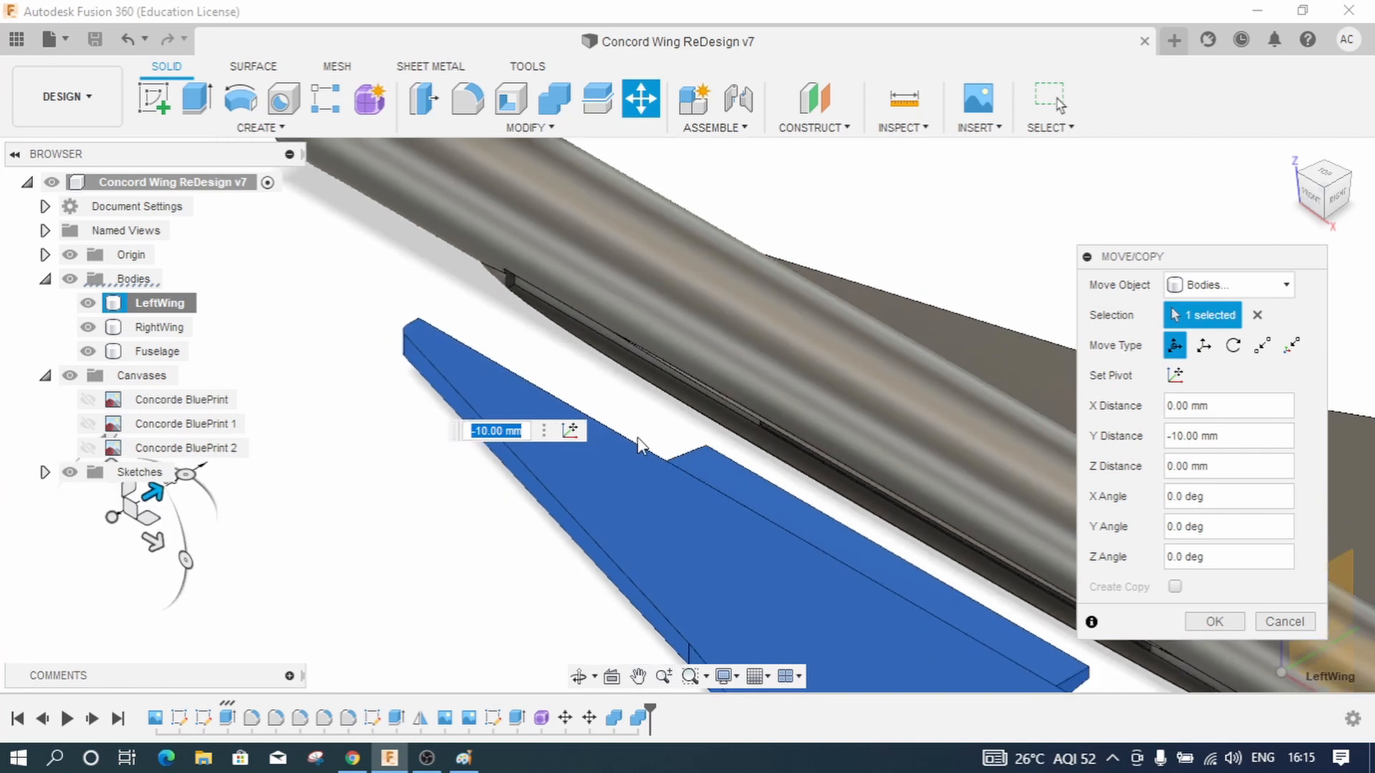
pyautogui.scroll(-5, 676, 430)
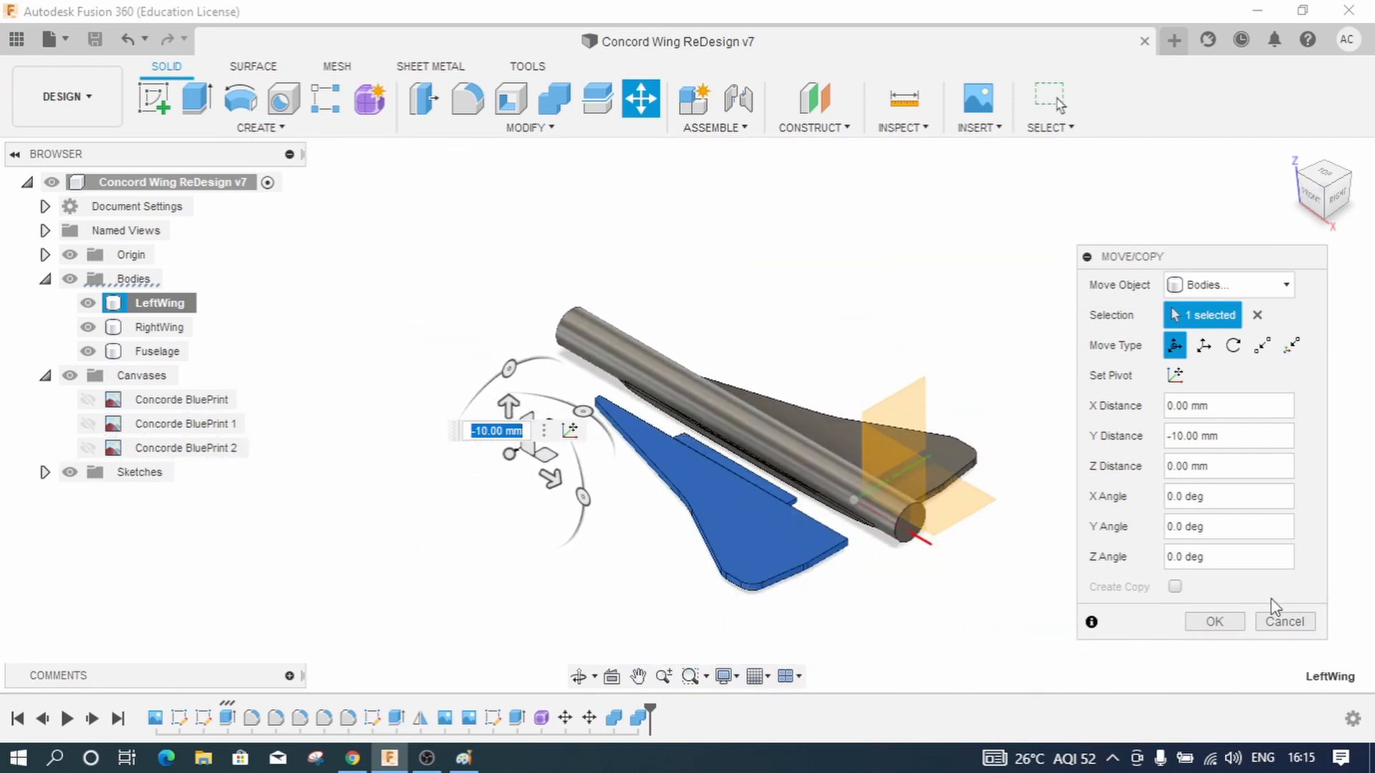
pyautogui.click(1285, 622)
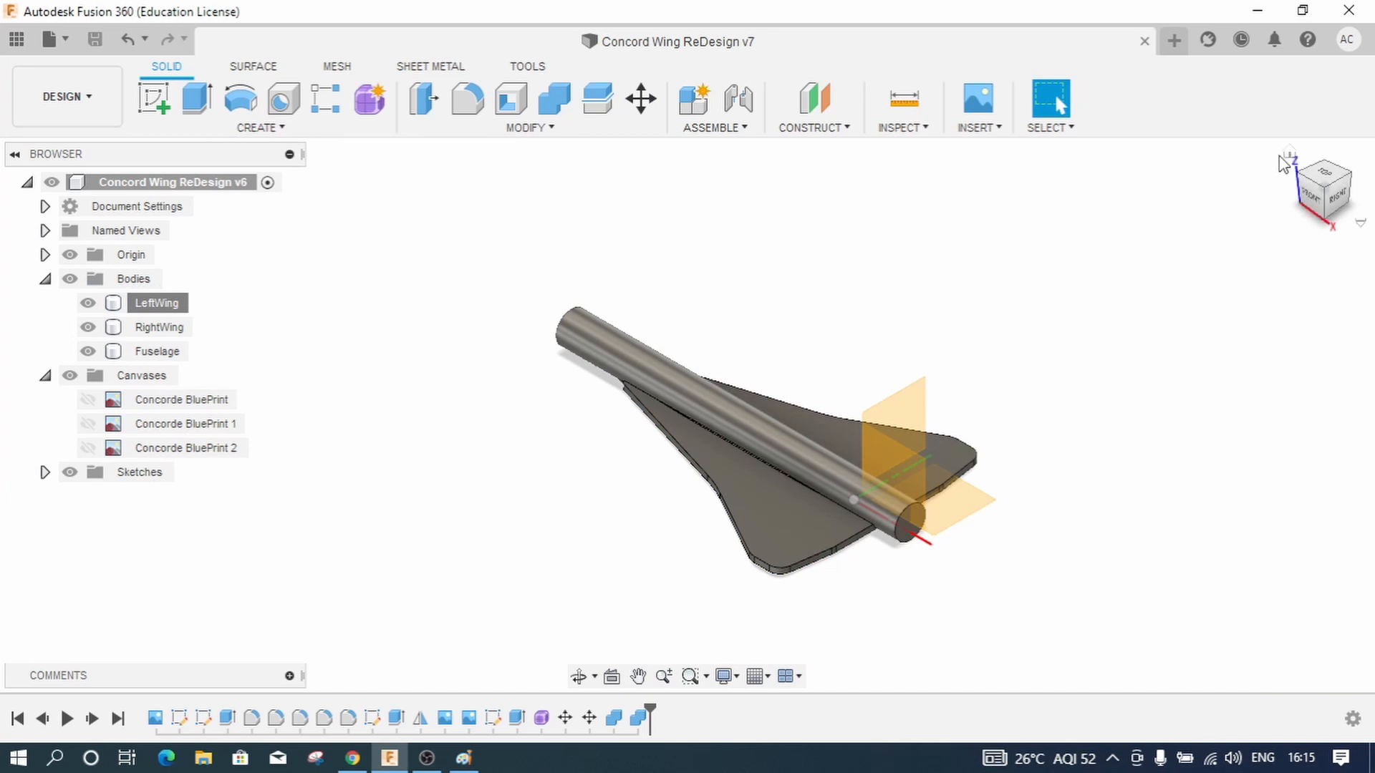
pyautogui.click(1289, 153)
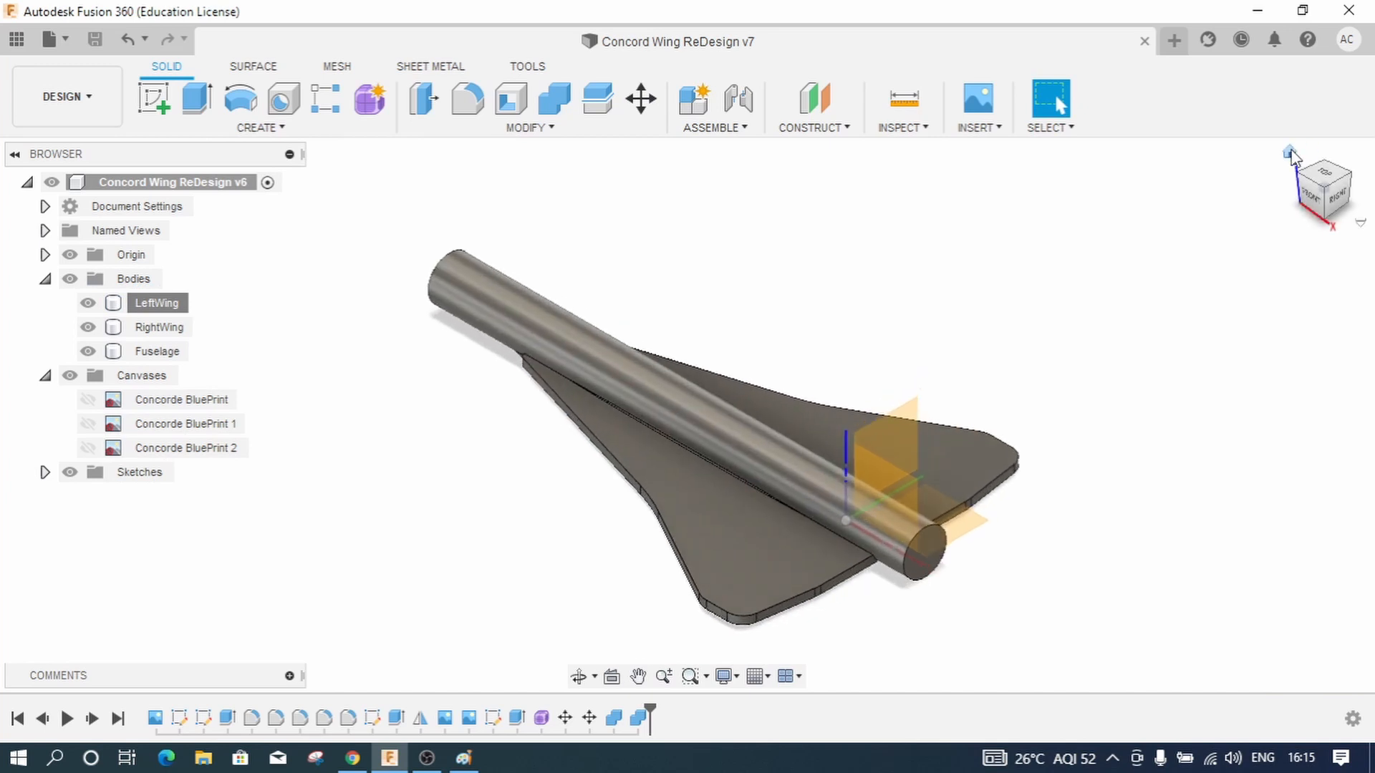